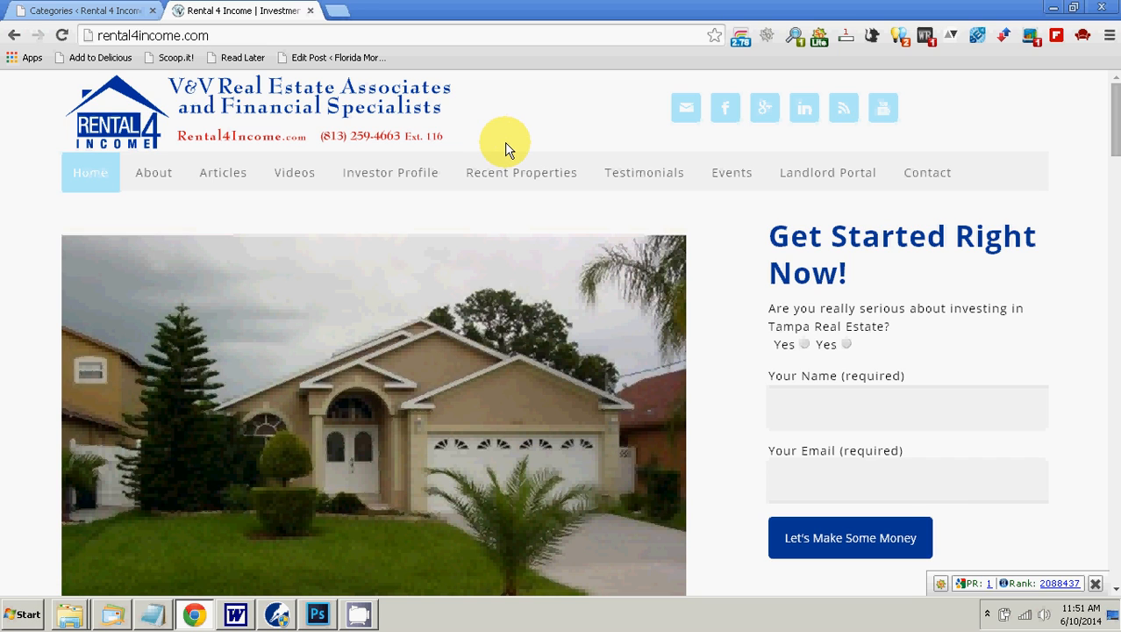
Step: Switch to Microsoft Word and read through the article "4 Features of Profitable Rental Property"
{"action": "left_click", "coordinate": [246, 617]}
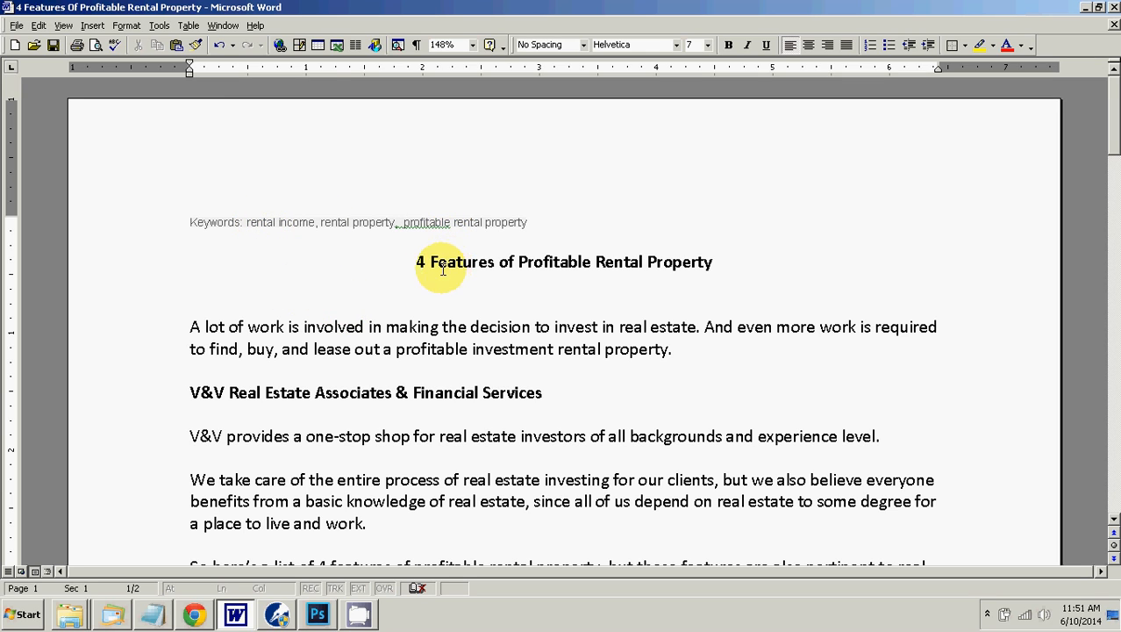
{"action": "scroll", "coordinate": [435, 267], "scroll_direction": "down", "scroll_amount": 1}
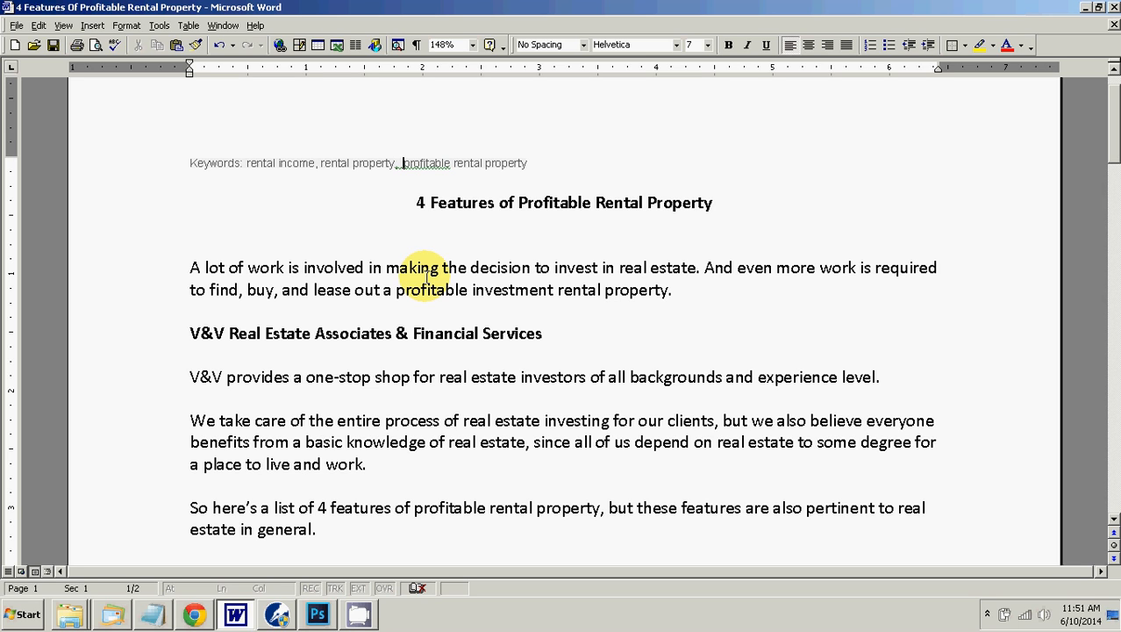
{"action": "scroll", "coordinate": [428, 278], "scroll_direction": "down", "scroll_amount": 2}
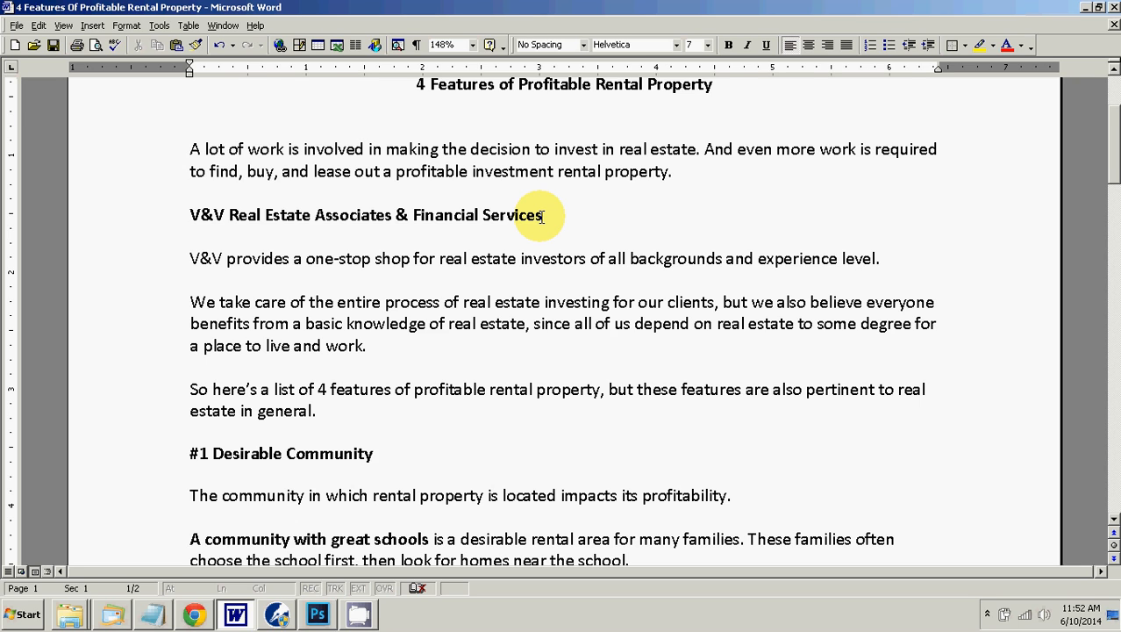
{"action": "scroll", "coordinate": [536, 218], "scroll_direction": "down", "scroll_amount": 2}
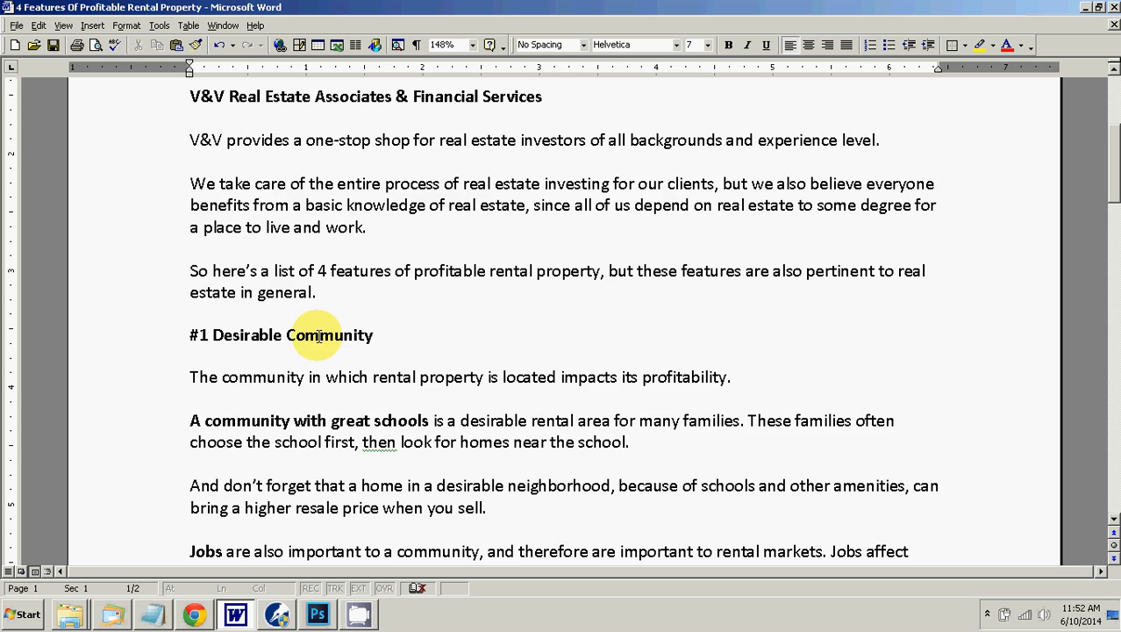
{"action": "scroll", "coordinate": [318, 336], "scroll_direction": "up", "scroll_amount": 4}
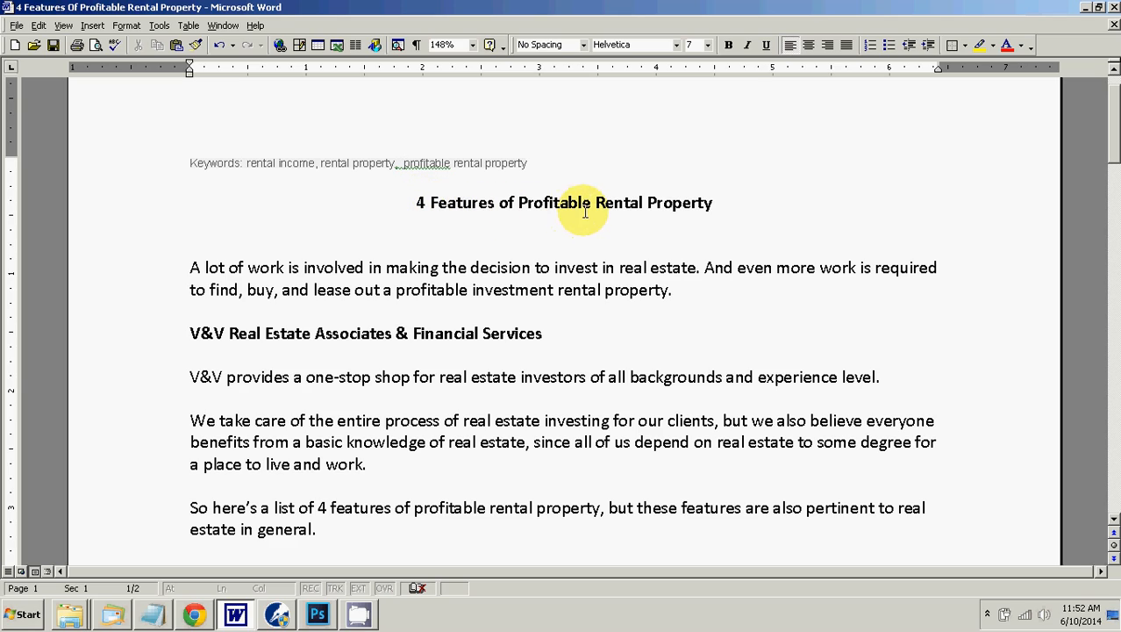
{"action": "scroll", "coordinate": [468, 232], "scroll_direction": "down", "scroll_amount": 5}
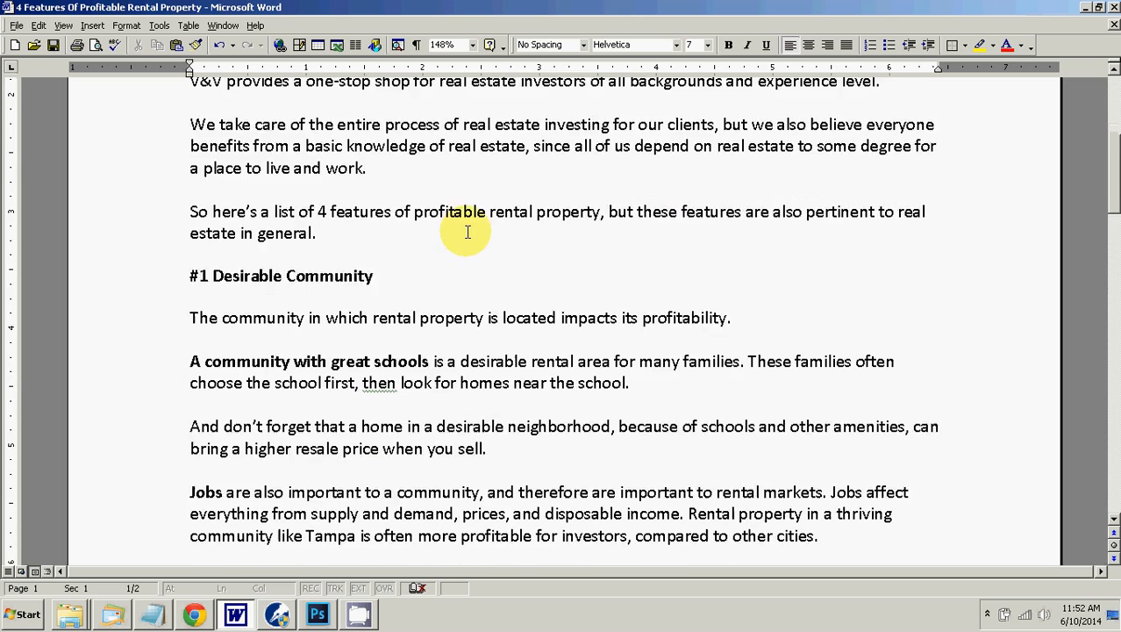
{"action": "scroll", "coordinate": [468, 231], "scroll_direction": "down", "scroll_amount": 1}
{"action": "scroll", "coordinate": [238, 217], "scroll_direction": "down", "scroll_amount": 4}
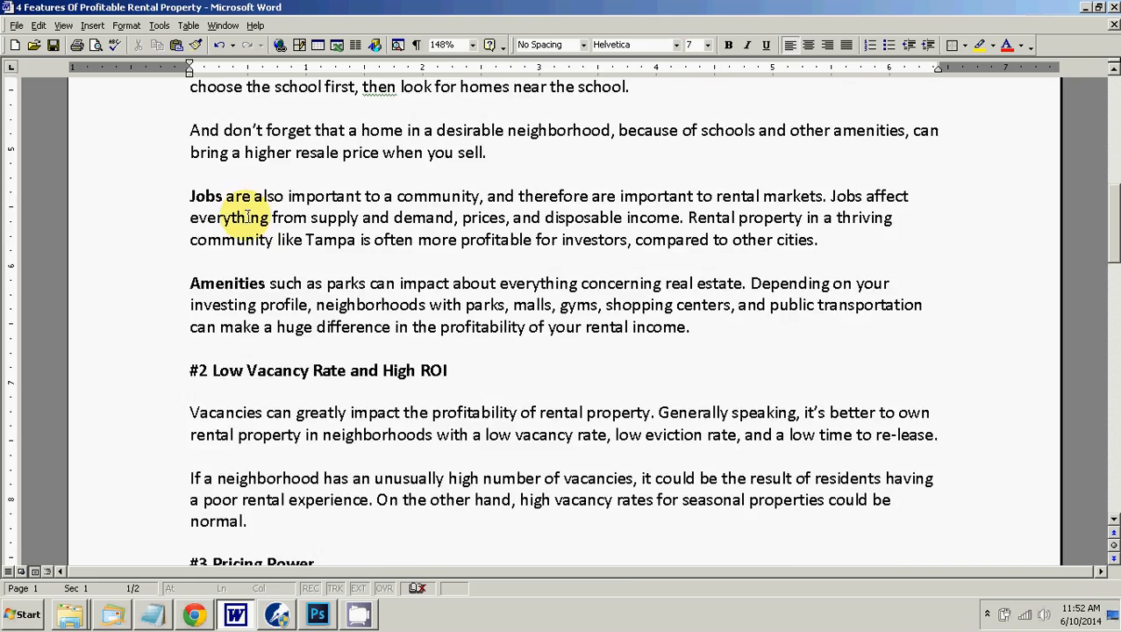
{"action": "scroll", "coordinate": [249, 217], "scroll_direction": "down", "scroll_amount": 2}
{"action": "scroll", "coordinate": [220, 314], "scroll_direction": "up", "scroll_amount": 9}
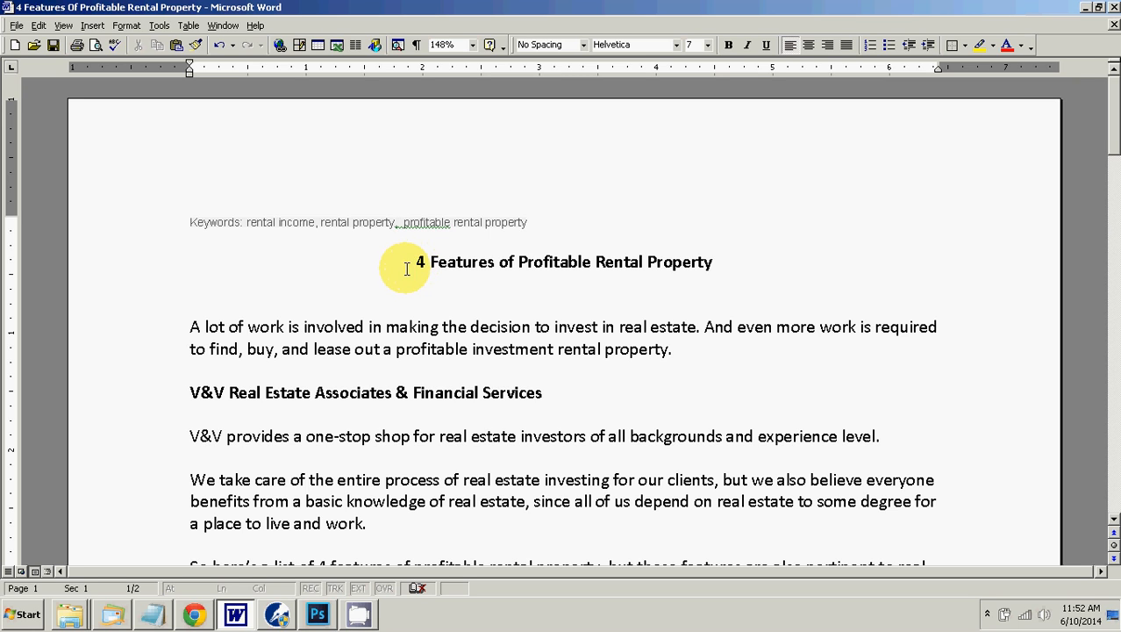
Step: Switch to Chrome and examine the existing post categories in the Rental 4 Income WordPress admin
{"action": "left_click", "coordinate": [195, 618]}
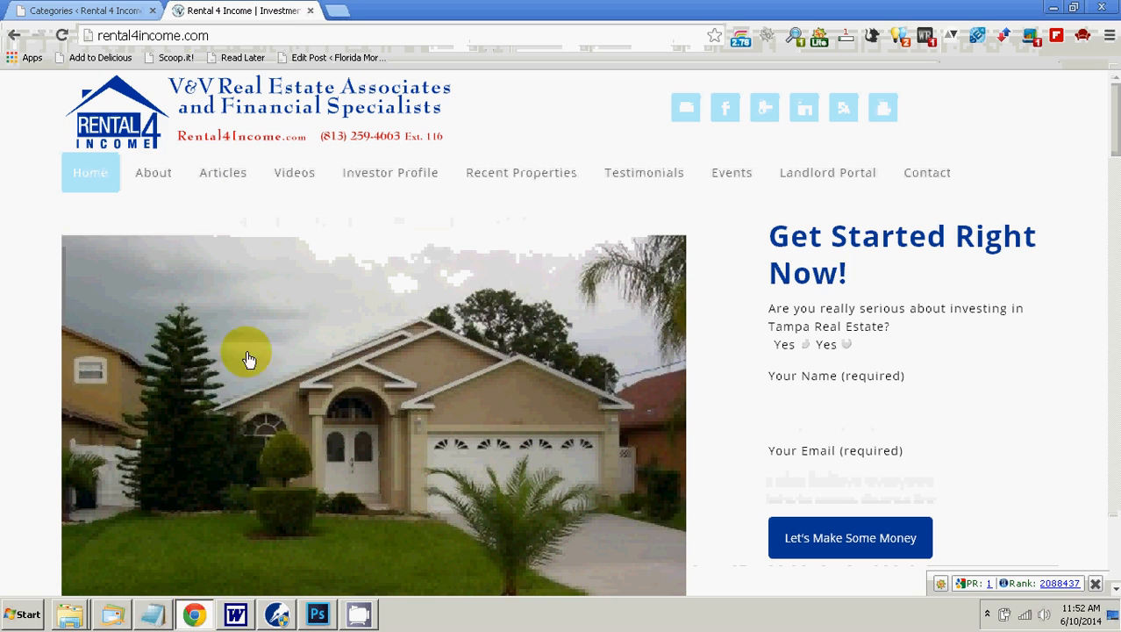
{"action": "left_click", "coordinate": [54, 11]}
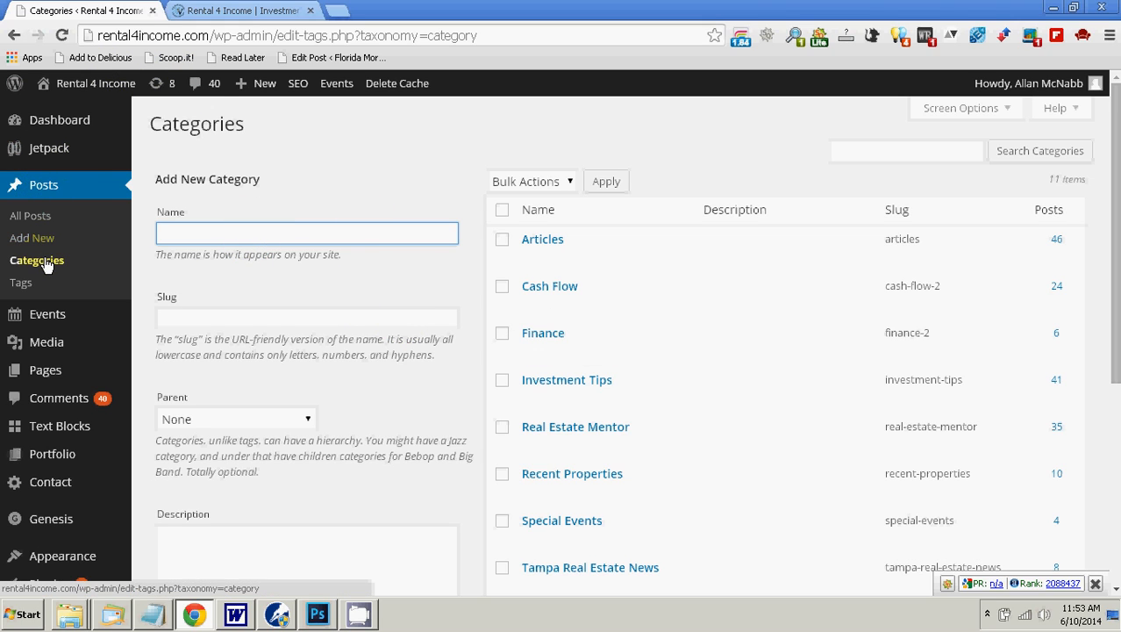
{"action": "mouse_move", "coordinate": [687, 274]}
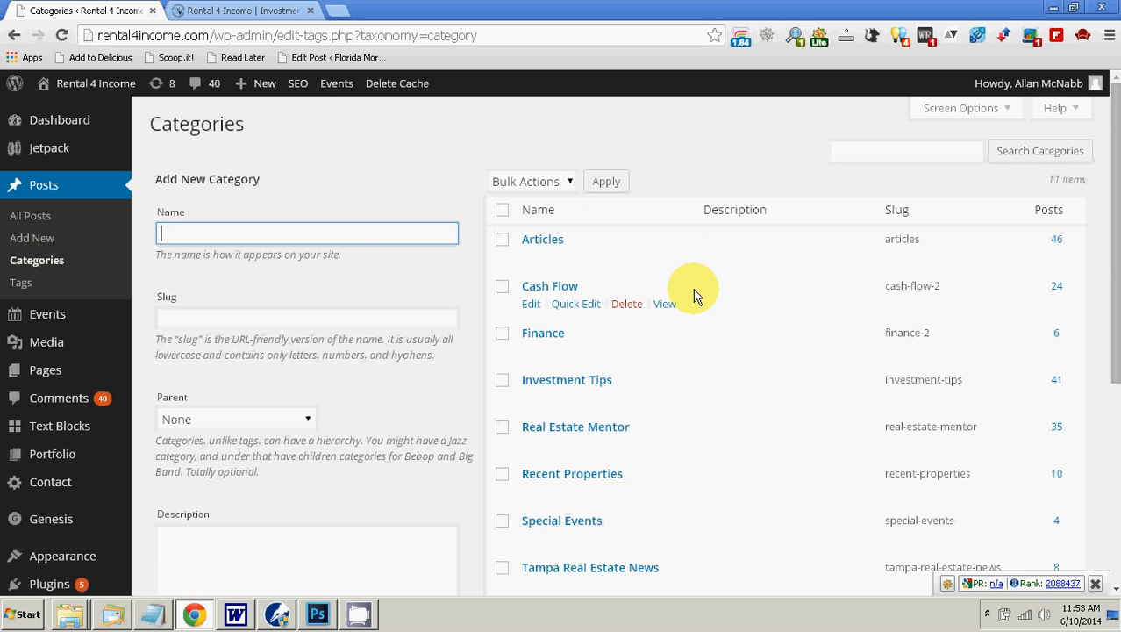
{"action": "scroll", "coordinate": [693, 292], "scroll_direction": "down", "scroll_amount": 4}
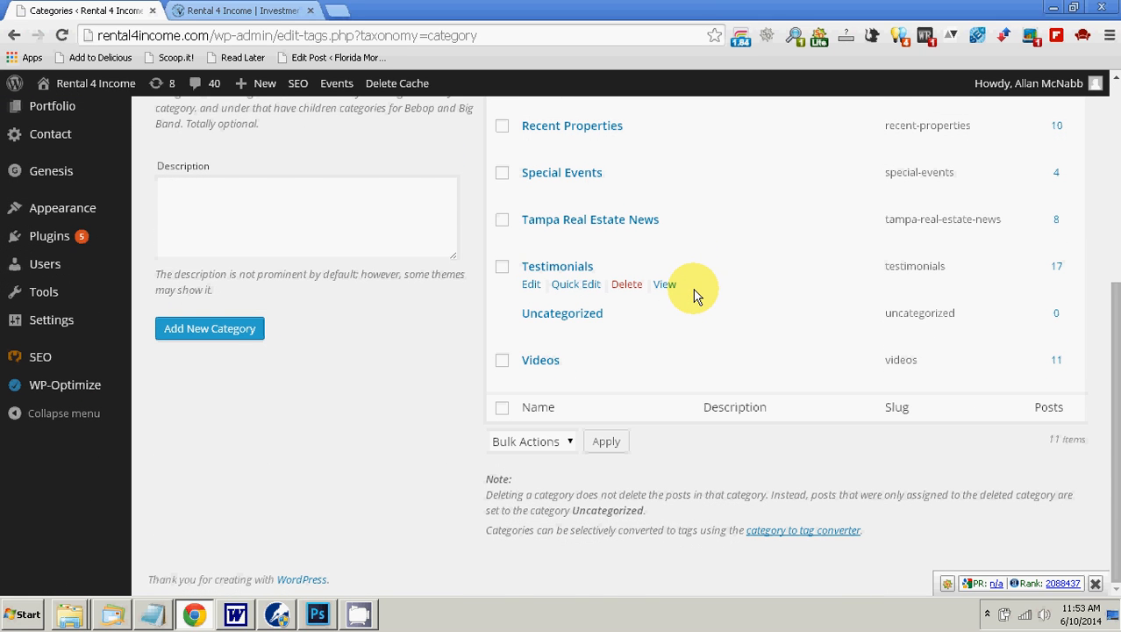
{"action": "scroll", "coordinate": [693, 292], "scroll_direction": "up", "scroll_amount": 3}
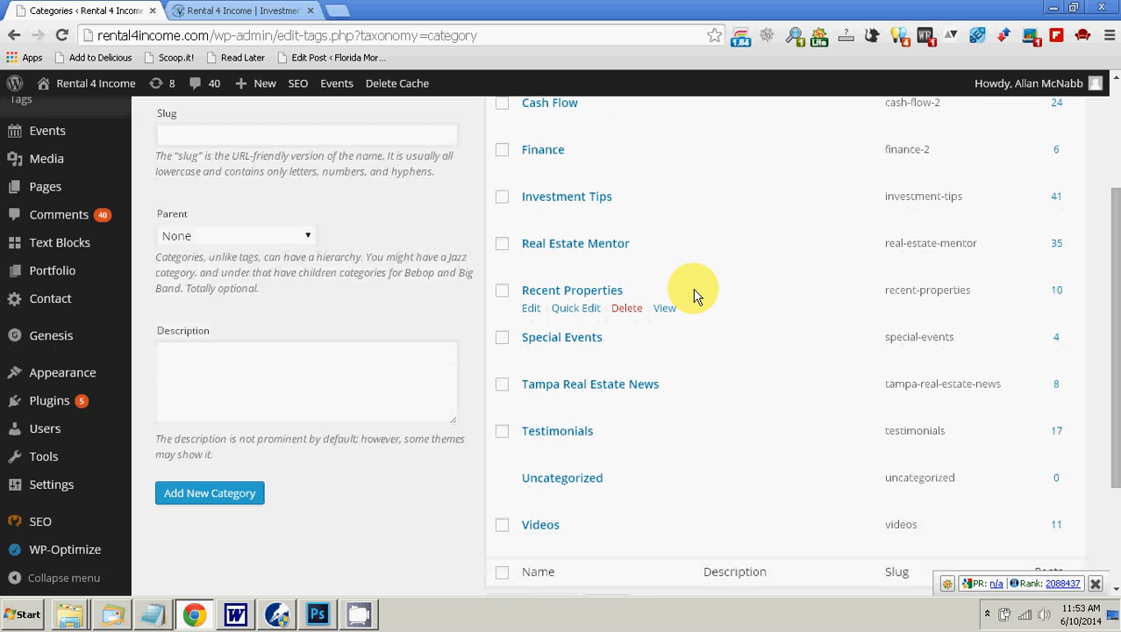
{"action": "scroll", "coordinate": [693, 294], "scroll_direction": "up", "scroll_amount": 3}
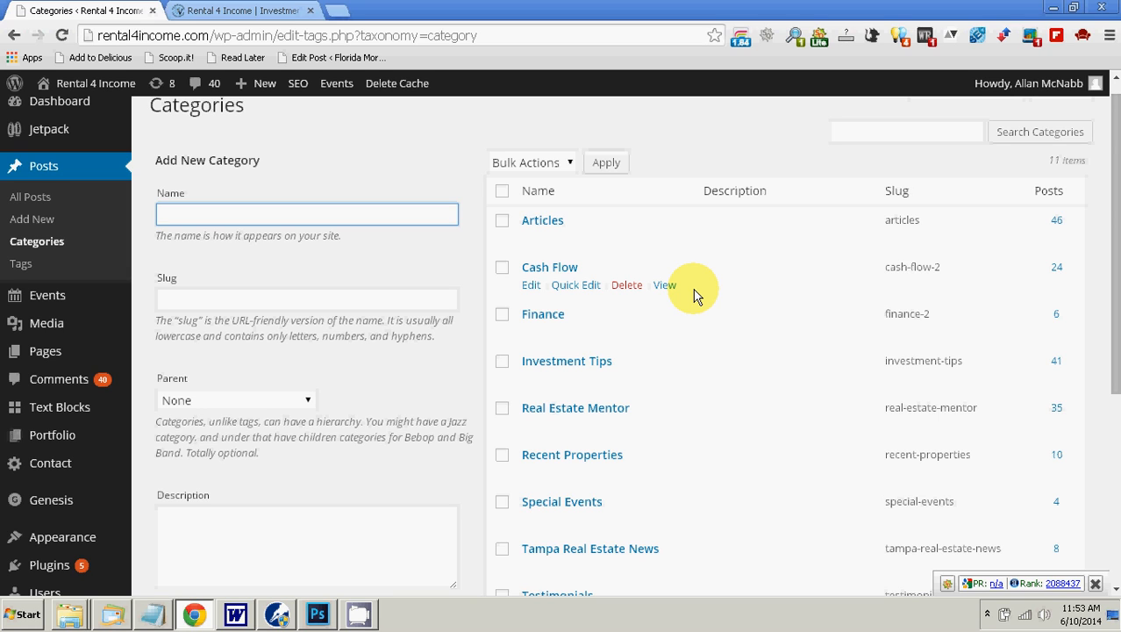
{"action": "scroll", "coordinate": [693, 295], "scroll_direction": "down", "scroll_amount": 2}
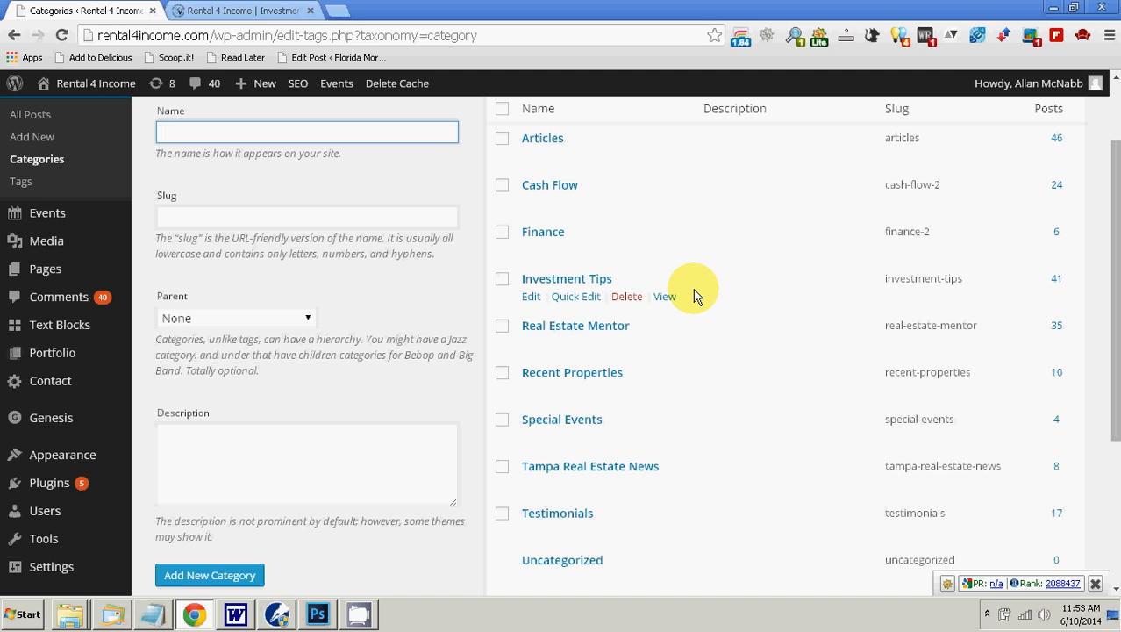
{"action": "scroll", "coordinate": [693, 295], "scroll_direction": "down", "scroll_amount": 2}
{"action": "scroll", "coordinate": [693, 296], "scroll_direction": "up", "scroll_amount": 2}
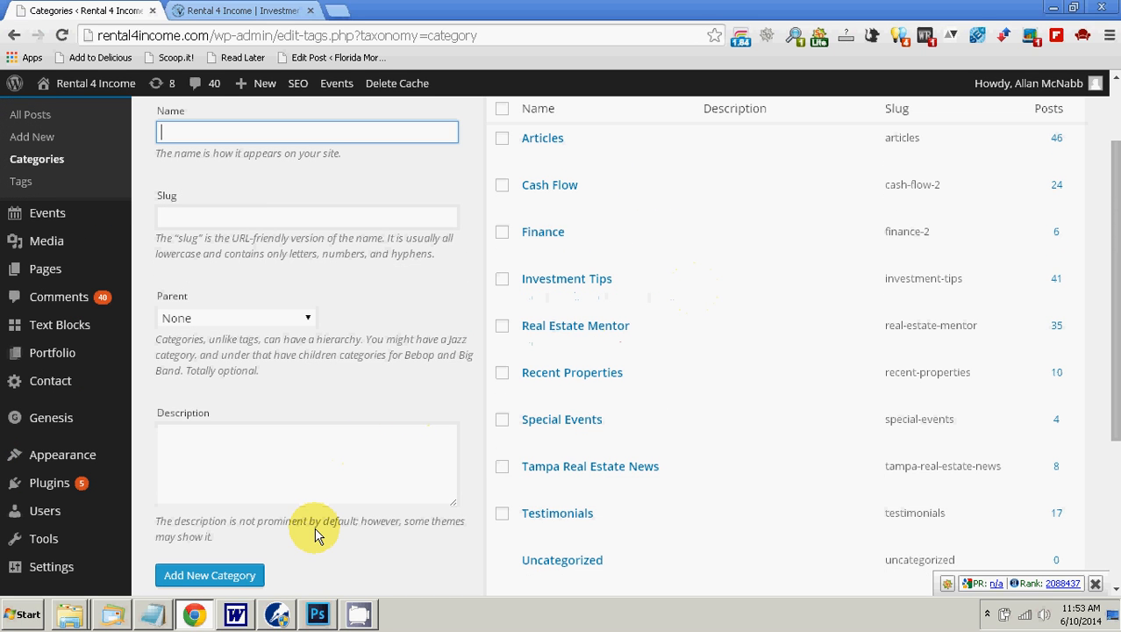
Step: Consult the article's keywords in Word and the Rental4Income keyword list in WordPerfect
{"action": "left_click", "coordinate": [235, 619]}
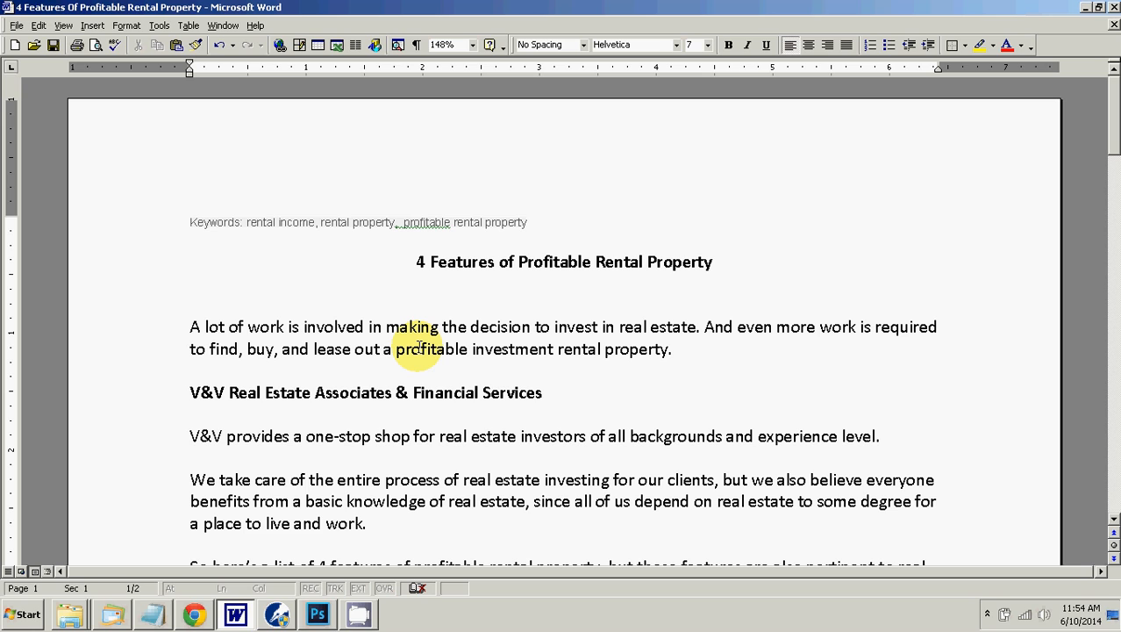
{"action": "left_click", "coordinate": [277, 612]}
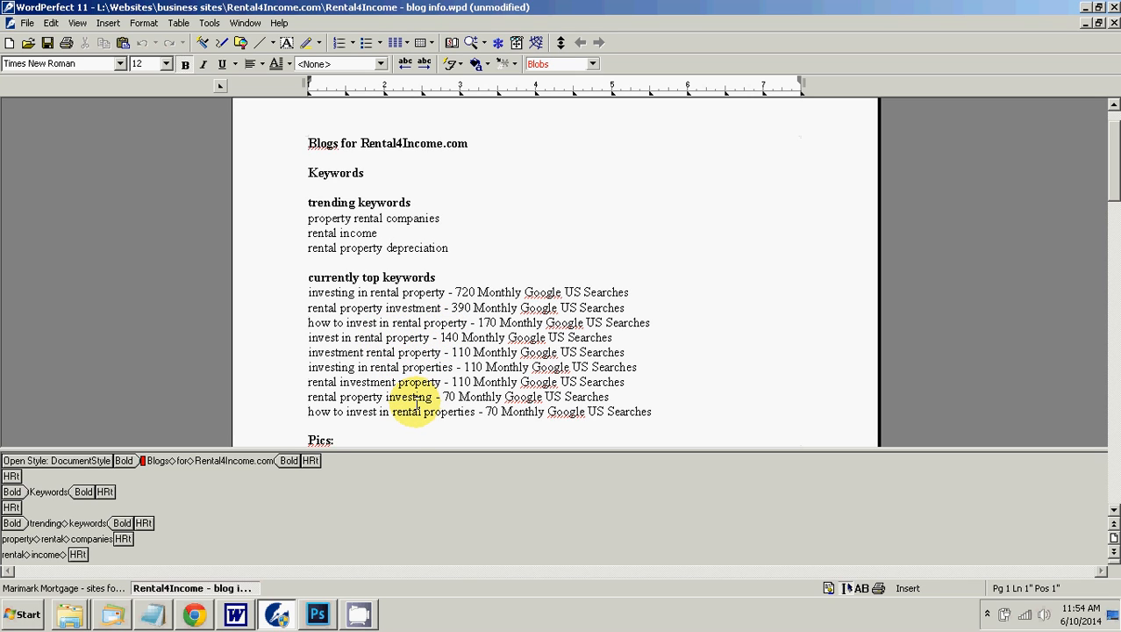
Step: Switch to Chrome and add a new post category named Rental Property with no parent
{"action": "left_click", "coordinate": [196, 615]}
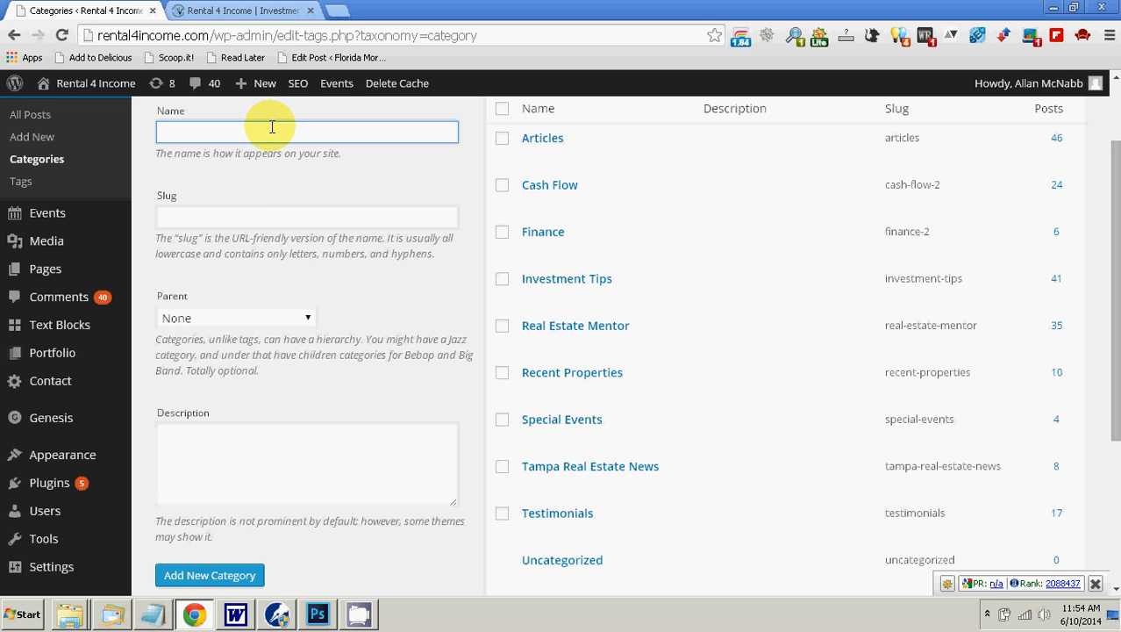
{"action": "scroll", "coordinate": [584, 244], "scroll_direction": "down", "scroll_amount": 2}
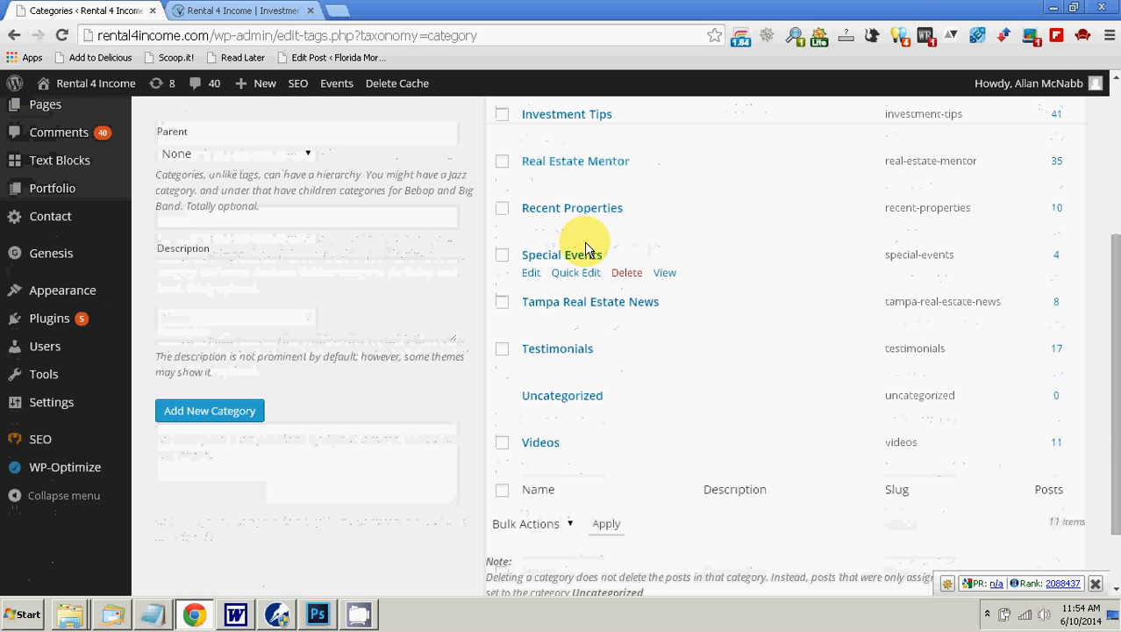
{"action": "scroll", "coordinate": [585, 241], "scroll_direction": "up", "scroll_amount": 3}
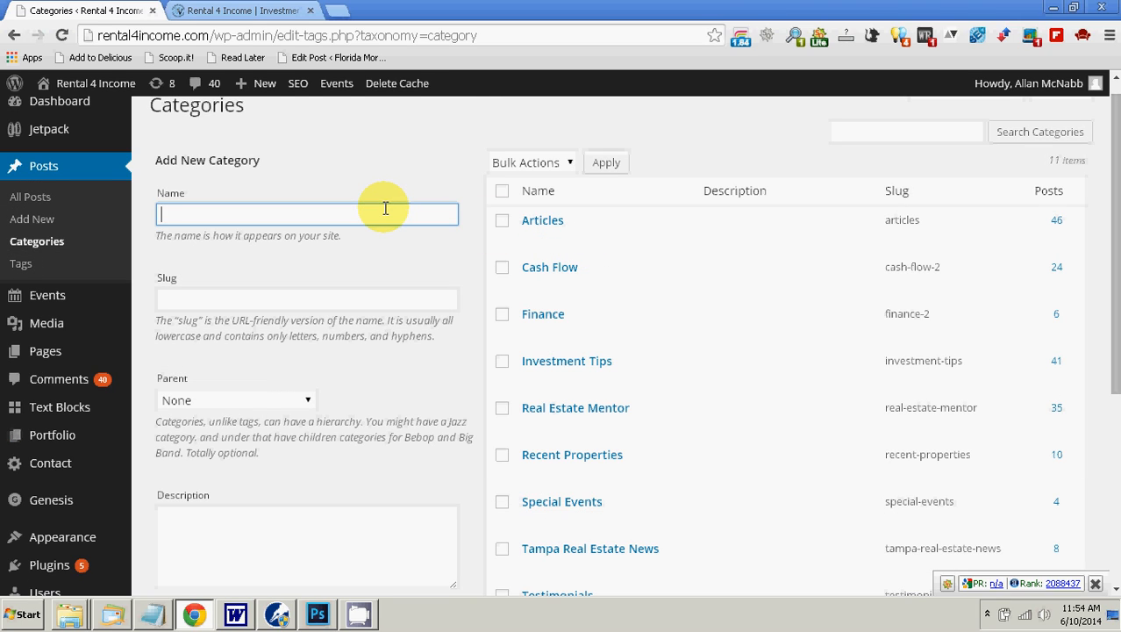
{"action": "type", "text": "Rental Property"}
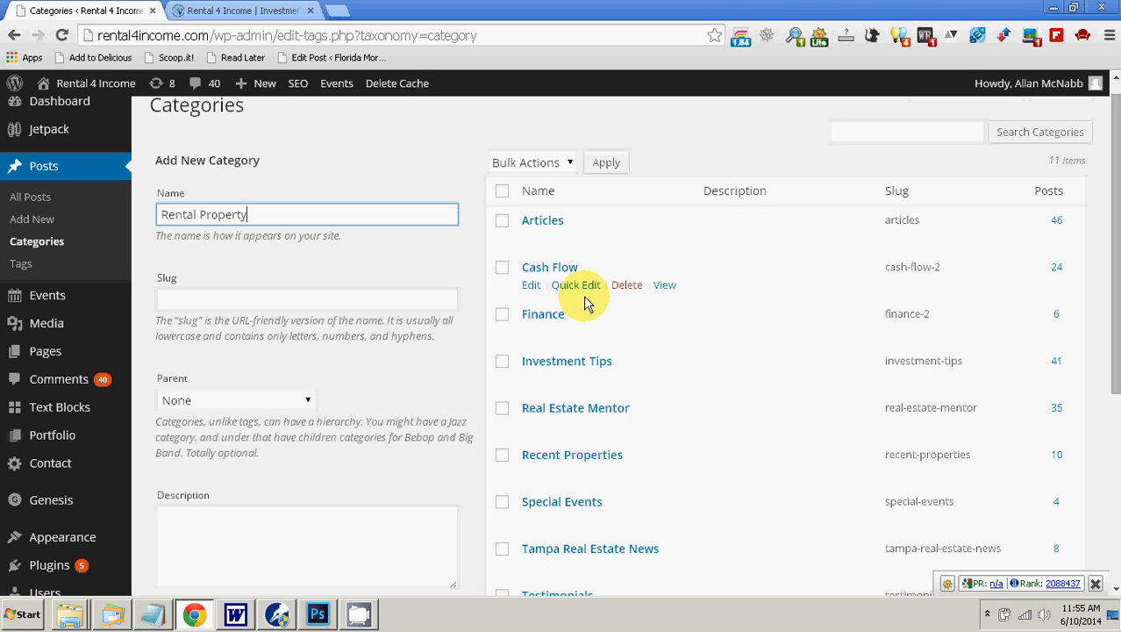
{"action": "scroll", "coordinate": [586, 302], "scroll_direction": "down", "scroll_amount": 3}
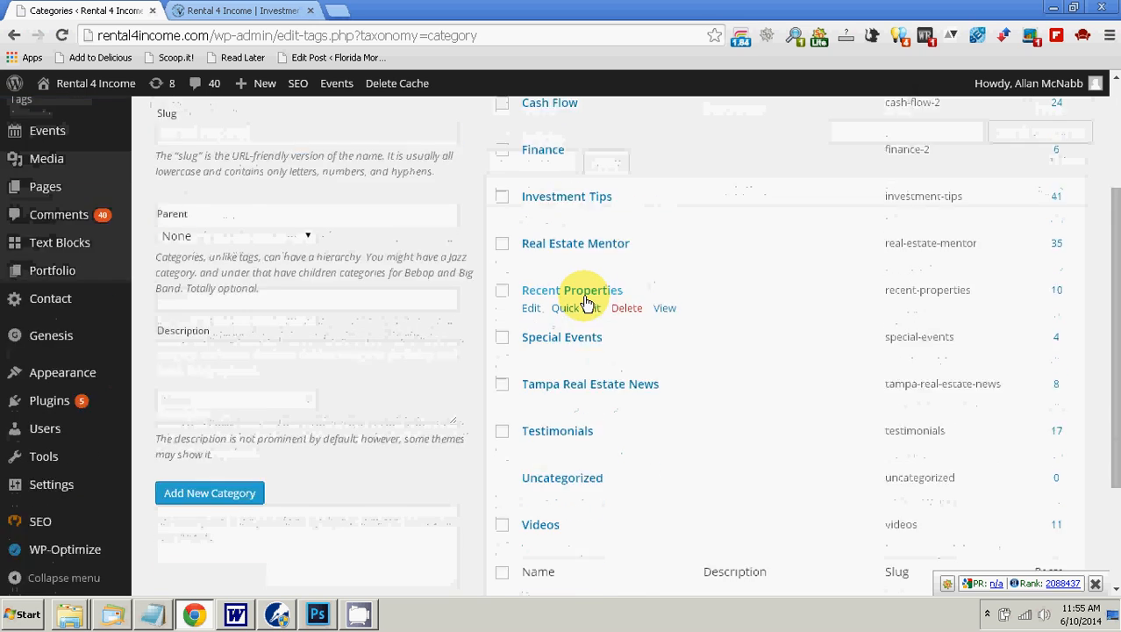
{"action": "scroll", "coordinate": [586, 303], "scroll_direction": "up", "scroll_amount": 3}
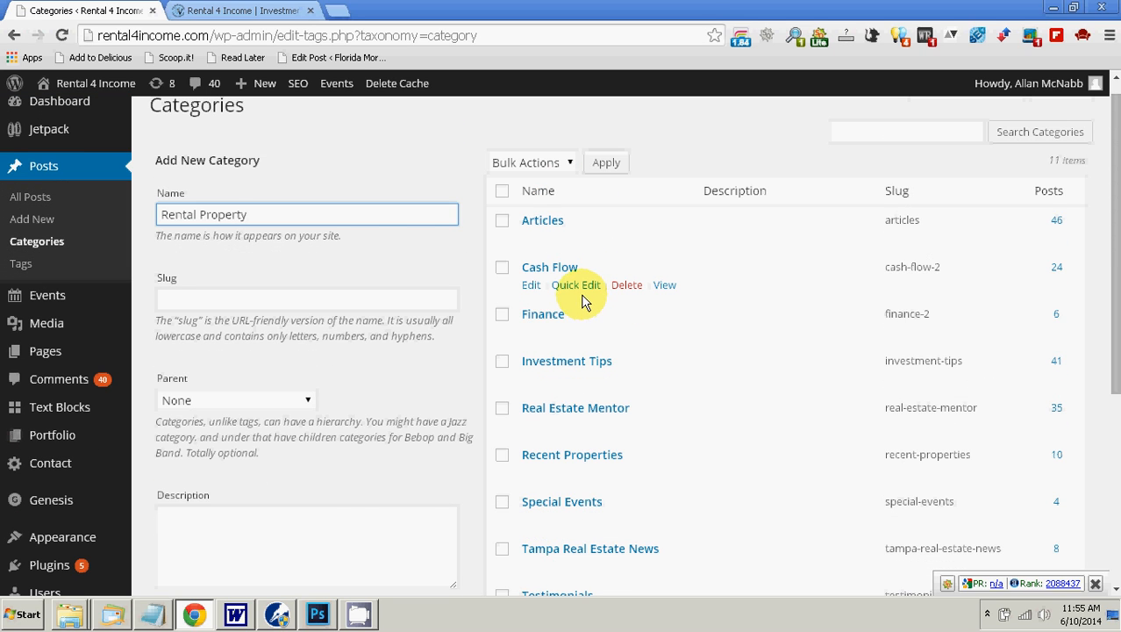
{"action": "scroll", "coordinate": [544, 311], "scroll_direction": "down", "scroll_amount": 1}
{"action": "left_click", "coordinate": [177, 581]}
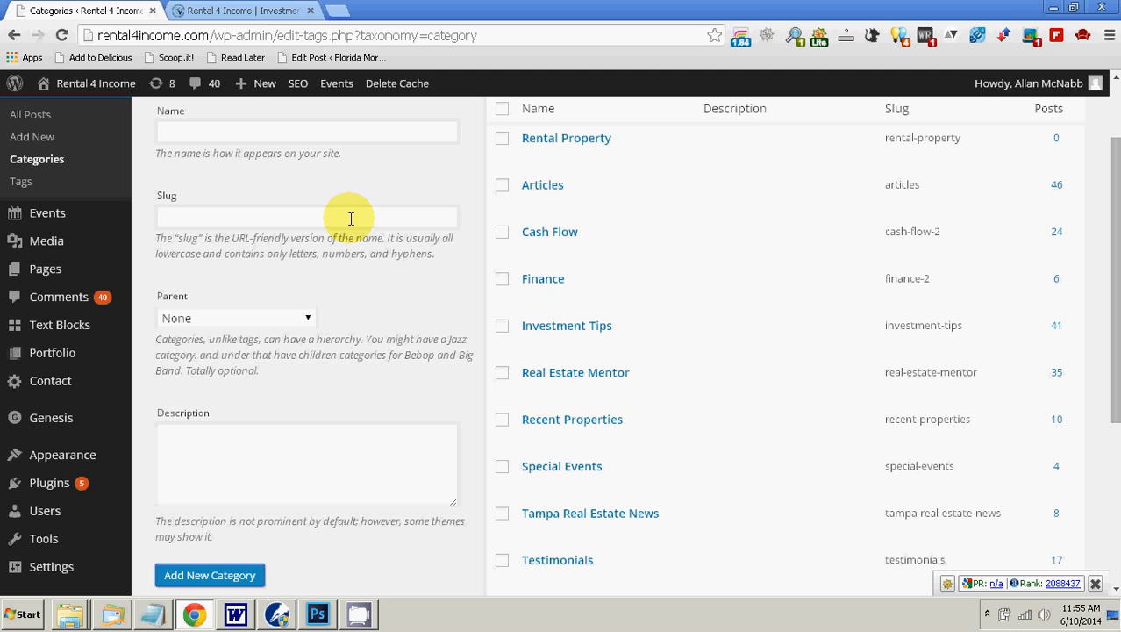
Step: Open the new Rental Property category for editing and go to its Yoast WordPress SEO settings
{"action": "mouse_move", "coordinate": [520, 167]}
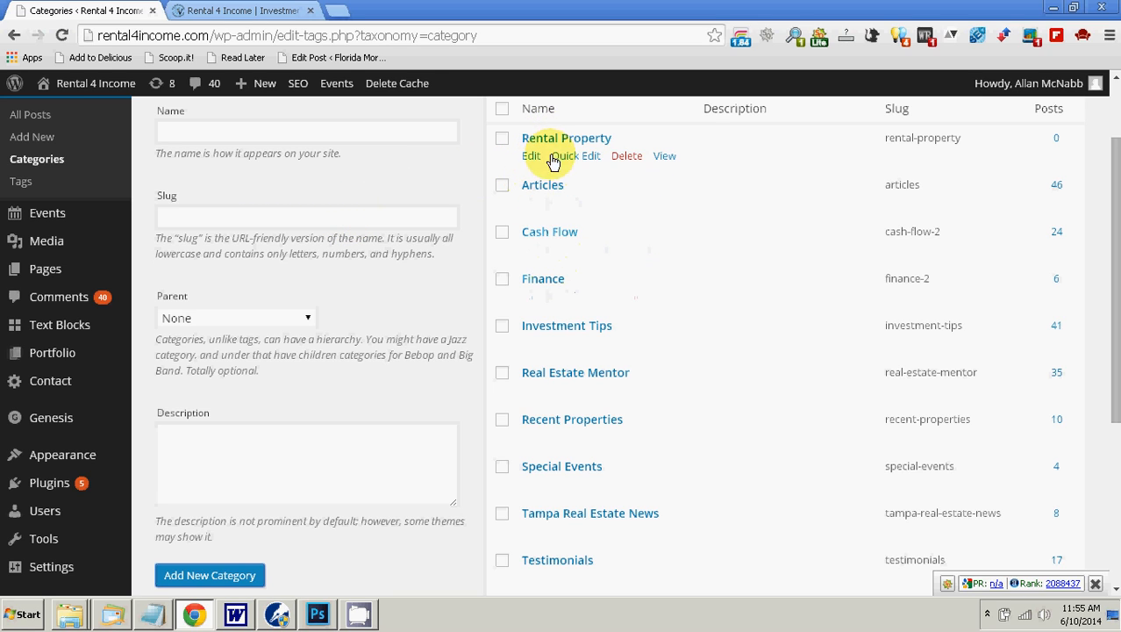
{"action": "left_click", "coordinate": [551, 140]}
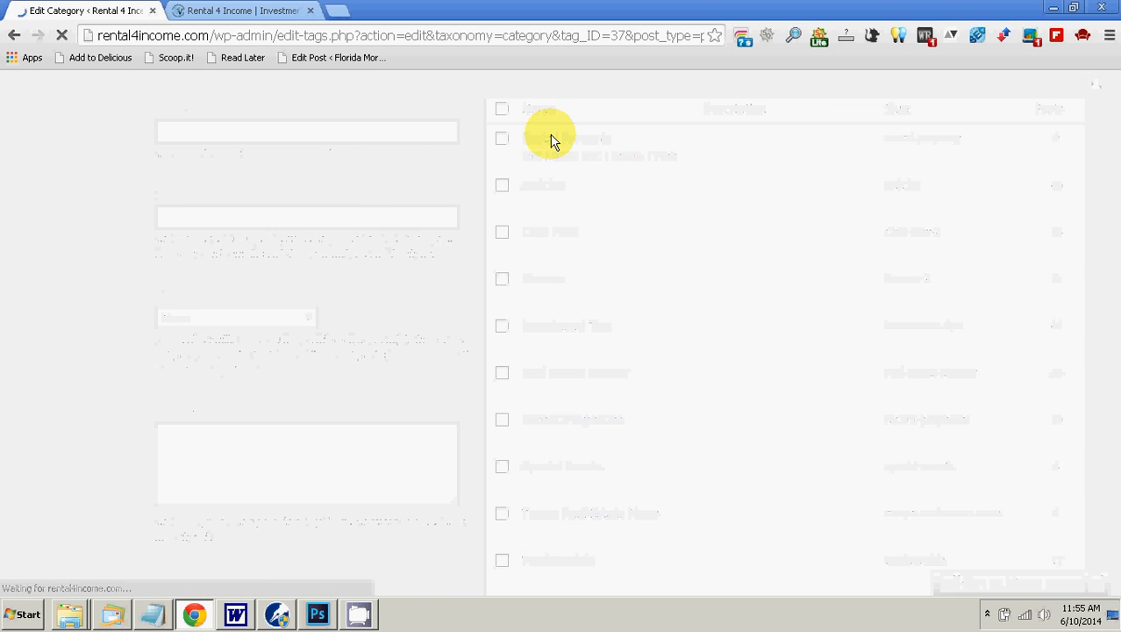
{"action": "scroll", "coordinate": [272, 373], "scroll_direction": "down", "scroll_amount": 3}
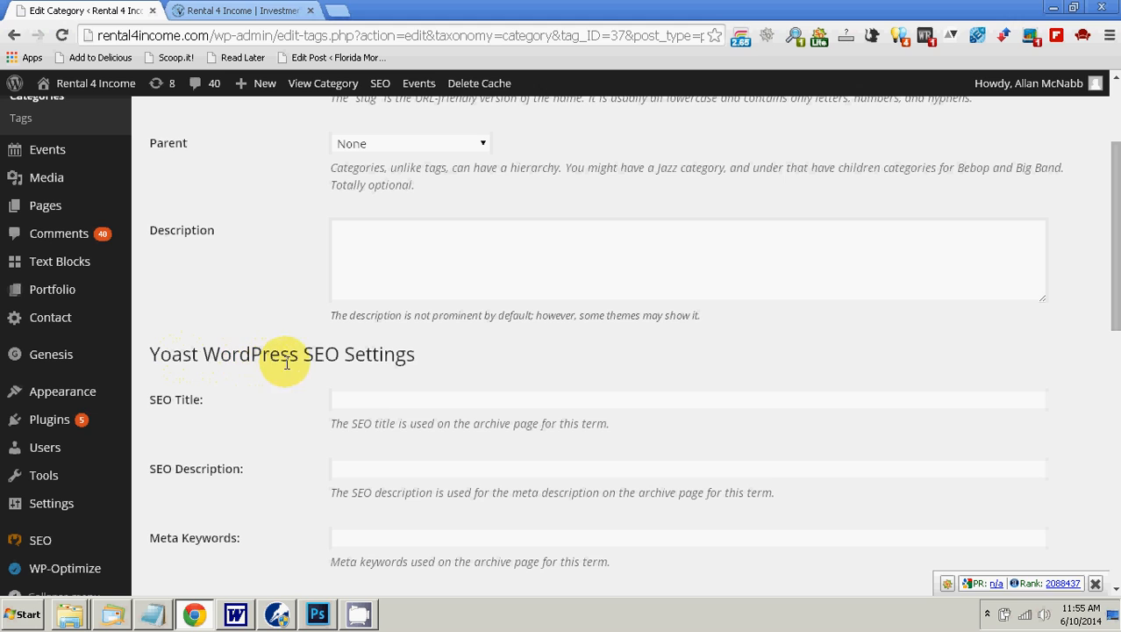
Step: Copy the category name Rental Property into the category's SEO title
{"action": "scroll", "coordinate": [401, 347], "scroll_direction": "up", "scroll_amount": 2}
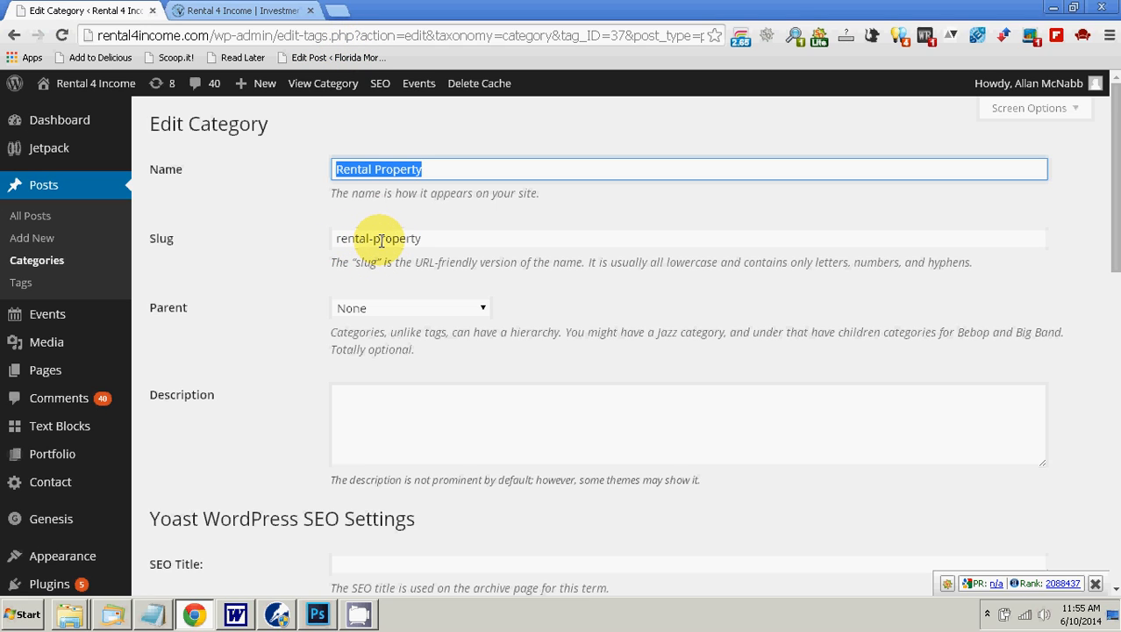
{"action": "right_click", "coordinate": [378, 168]}
{"action": "left_click", "coordinate": [406, 240]}
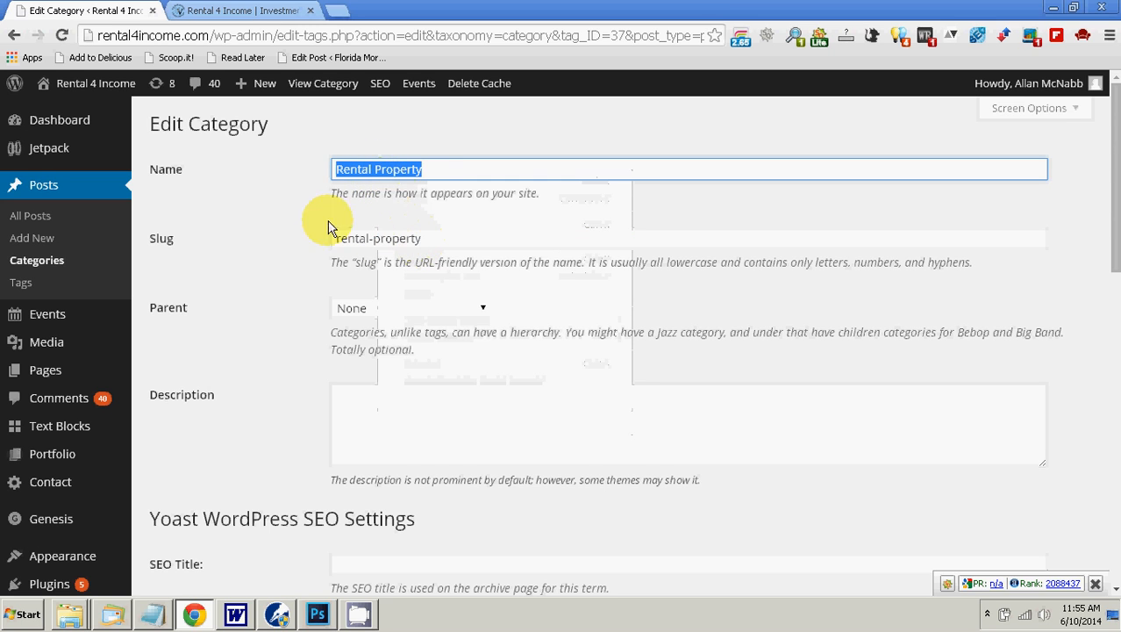
{"action": "scroll", "coordinate": [292, 258], "scroll_direction": "down", "scroll_amount": 2}
{"action": "scroll", "coordinate": [290, 255], "scroll_direction": "down", "scroll_amount": 1}
{"action": "left_click", "coordinate": [393, 316]}
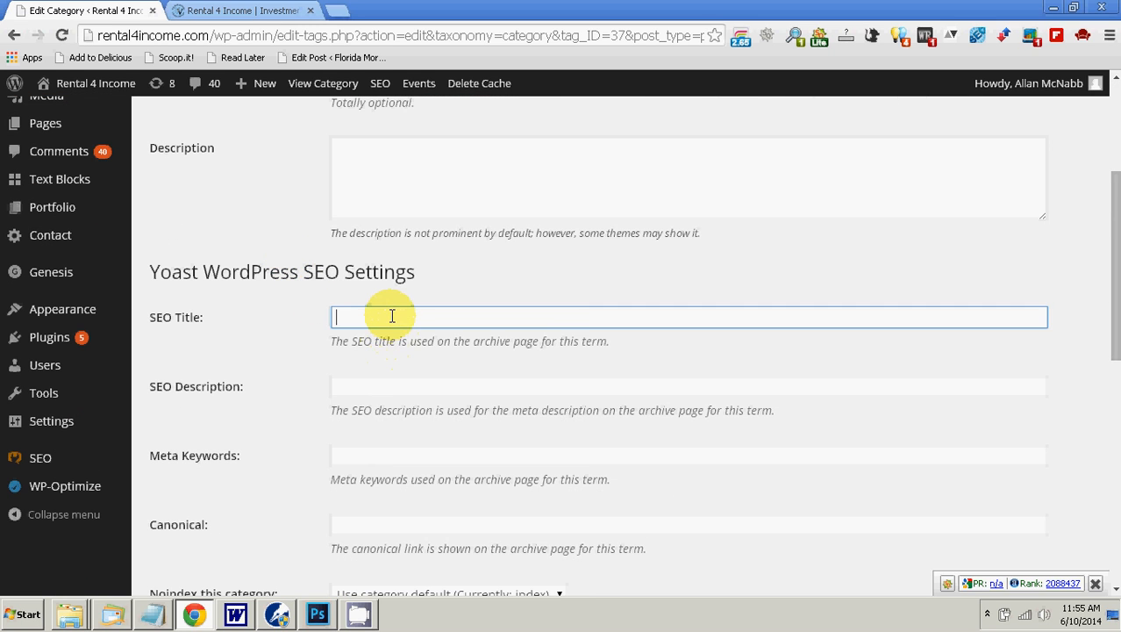
{"action": "right_click", "coordinate": [392, 323]}
{"action": "left_click", "coordinate": [451, 425]}
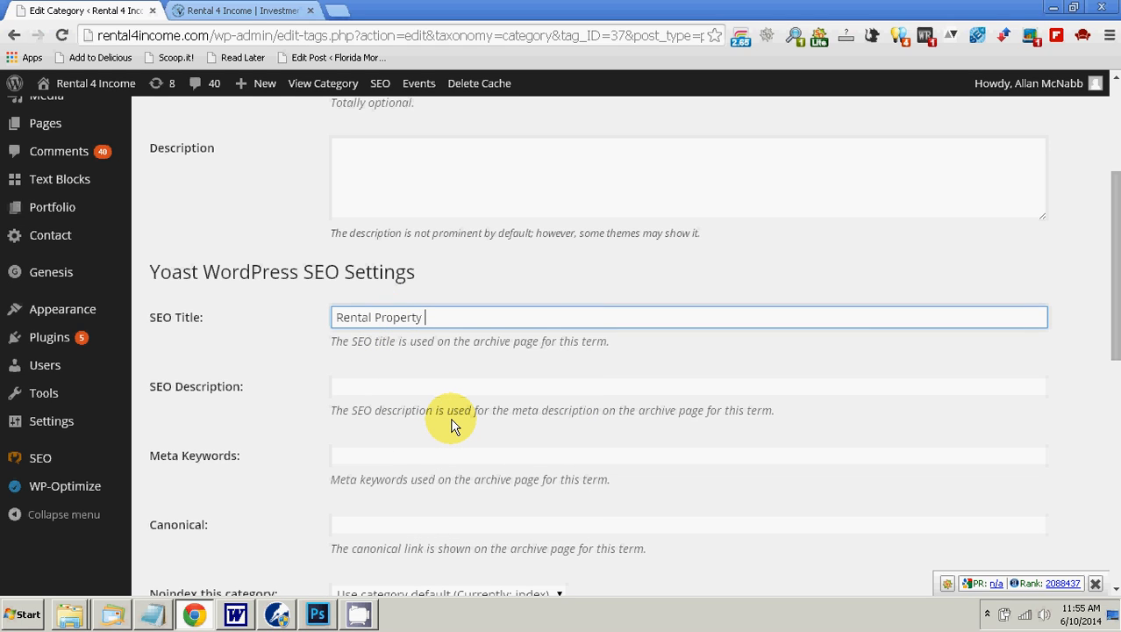
Step: Append a vertical bar to the SEO title and try "profitable" as the following word, erasing it again
{"action": "type", "text": "|"}
{"action": "type", "text": "profitable"}
{"action": "key", "text": "BackSpace"}
{"action": "key", "text": "BackSpace"}
{"action": "key", "text": "BackSpace"}
{"action": "key", "text": "BackSpace"}
{"action": "key", "text": "BackSpace"}
{"action": "key", "text": "BackSpace"}
{"action": "key", "text": "BackSpace"}
{"action": "key", "text": "BackSpace"}
{"action": "key", "text": "BackSpace"}
{"action": "key", "text": "BackSpace"}
Step: Copy the top keyword "investing in rental property" from the WordPerfect blog info document and append it to the SEO title in Chrome
{"action": "left_click", "coordinate": [283, 613]}
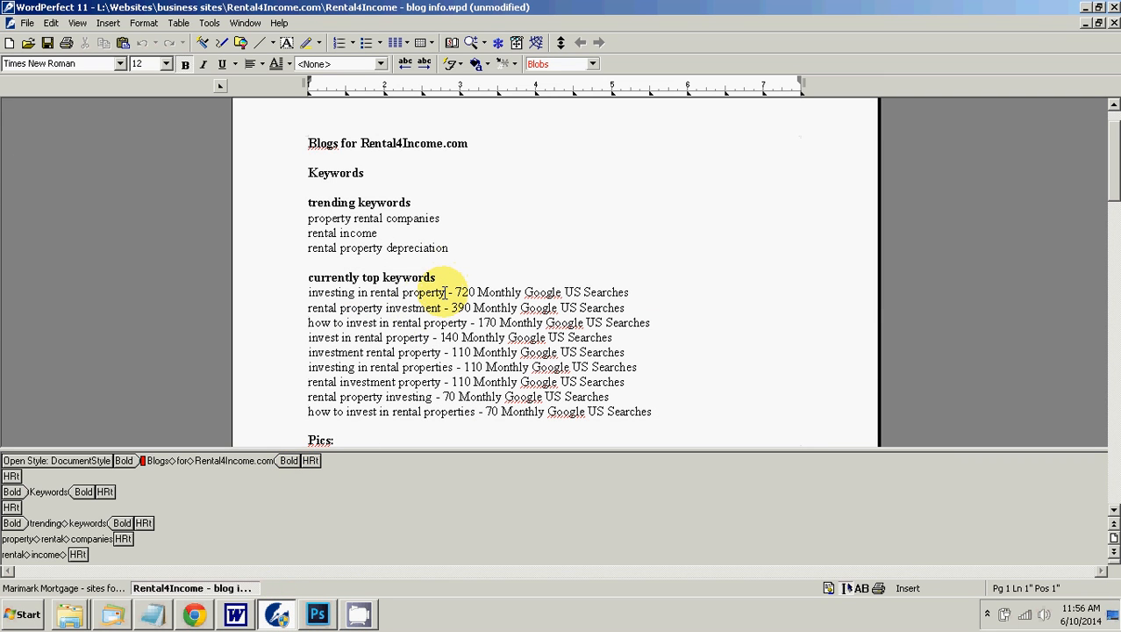
{"action": "left_click_drag", "start_coordinate": [447, 292], "coordinate": [335, 300]}
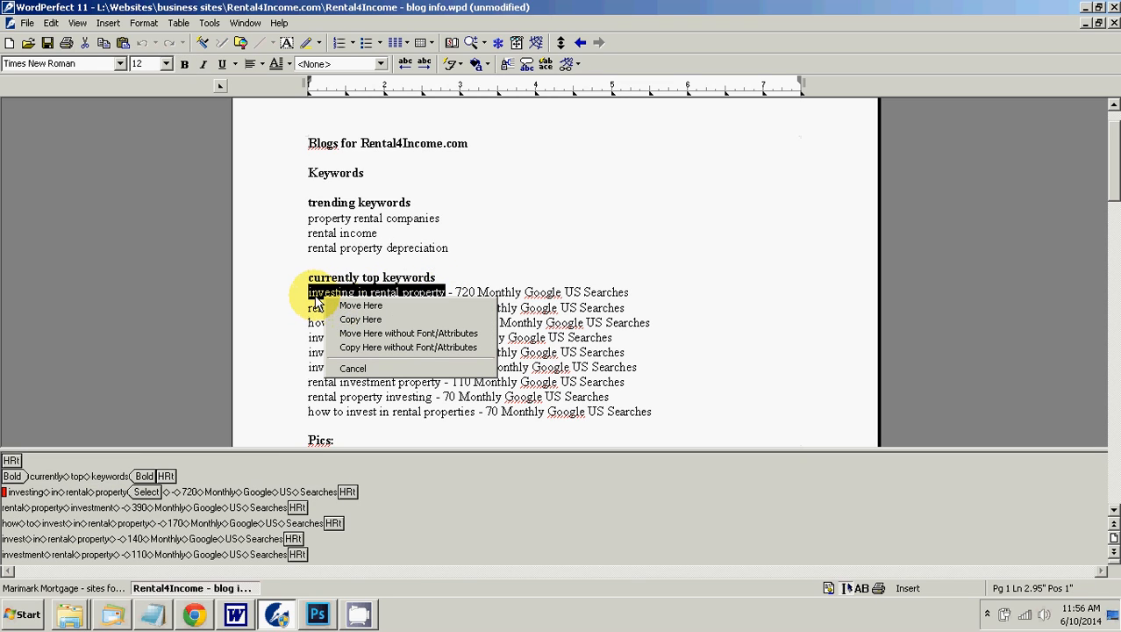
{"action": "left_click", "coordinate": [316, 297]}
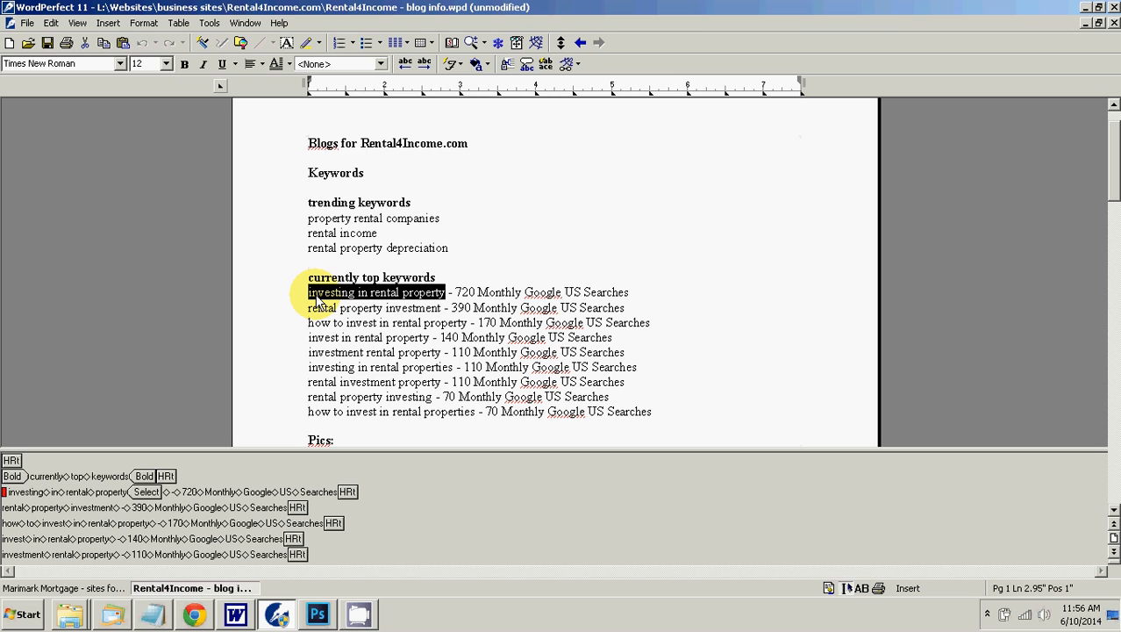
{"action": "left_click", "coordinate": [191, 617]}
{"action": "right_click", "coordinate": [451, 318]}
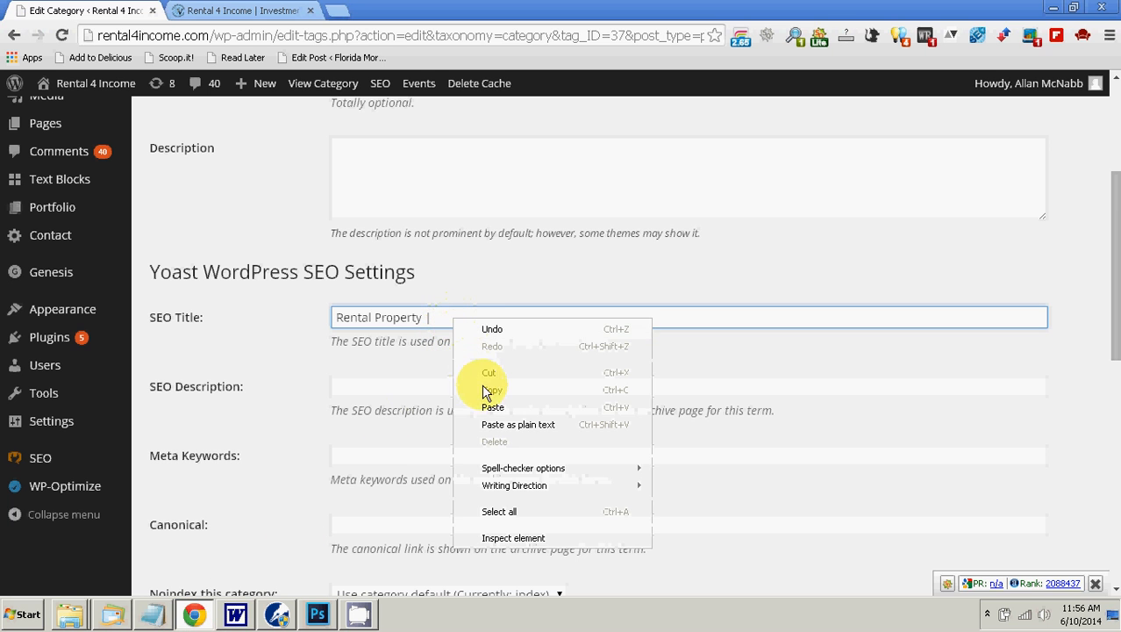
{"action": "left_click", "coordinate": [497, 425]}
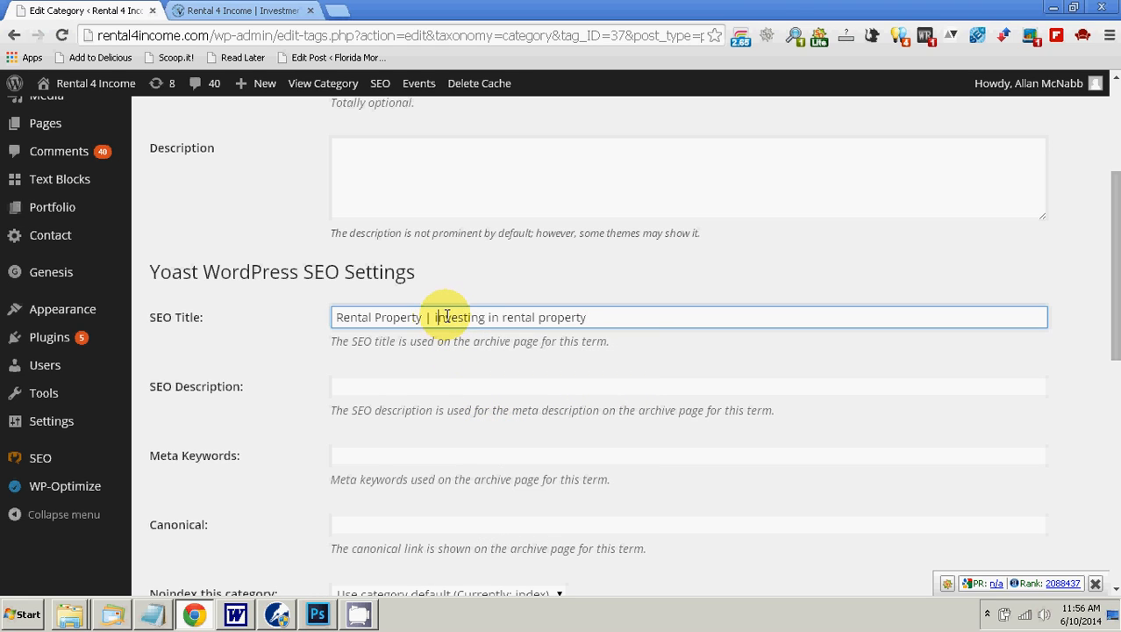
Step: Capitalize the appended keyword in the SEO title so it reads "Investing in Rental Property"
{"action": "key", "text": "BackSpace"}
{"action": "type", "text": "I"}
{"action": "key", "text": "Right"}
{"action": "key", "text": "Right"}
{"action": "key", "text": "Right"}
{"action": "key", "text": "Right"}
{"action": "key", "text": "Right"}
{"action": "key", "text": "Right"}
{"action": "key", "text": "Right"}
{"action": "key", "text": "Right"}
{"action": "key", "text": "Right"}
{"action": "key", "text": "Right"}
{"action": "key", "text": "Right"}
{"action": "key", "text": "Right"}
{"action": "key", "text": "Delete"}
{"action": "type", "text": "R"}
{"action": "key", "text": "Right"}
{"action": "key", "text": "Right"}
{"action": "key", "text": "Right"}
{"action": "key", "text": "Right"}
{"action": "key", "text": "Right"}
{"action": "key", "text": "Right"}
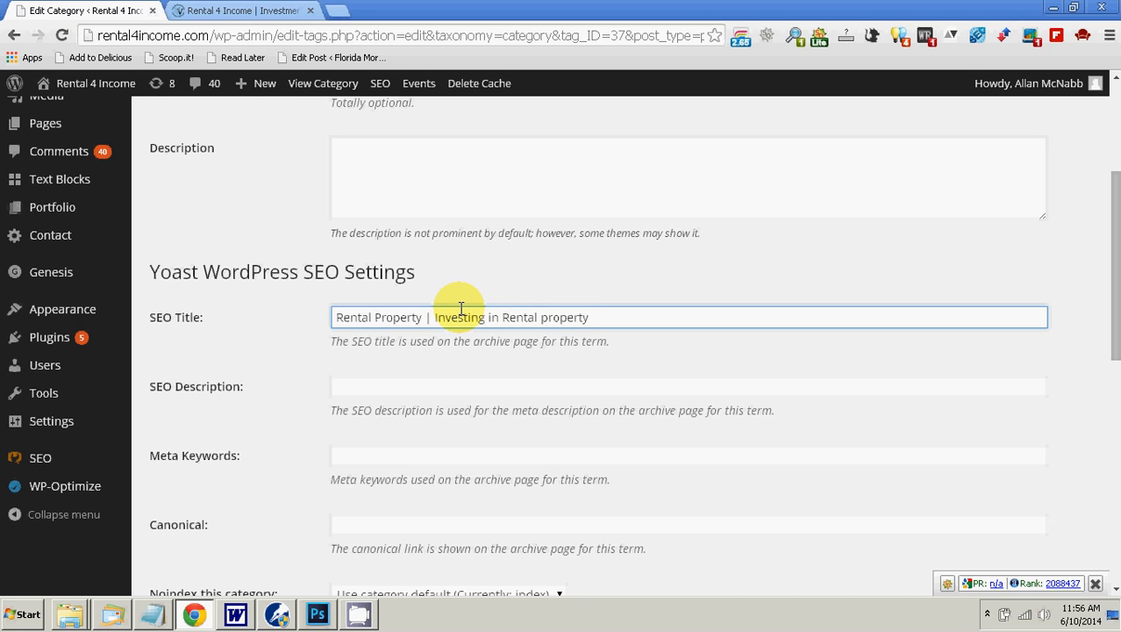
{"action": "key", "text": "Delete"}
{"action": "type", "text": "P"}
Step: Enter "Learn about investing in rental property." as the category's SEO description
{"action": "left_click", "coordinate": [362, 388]}
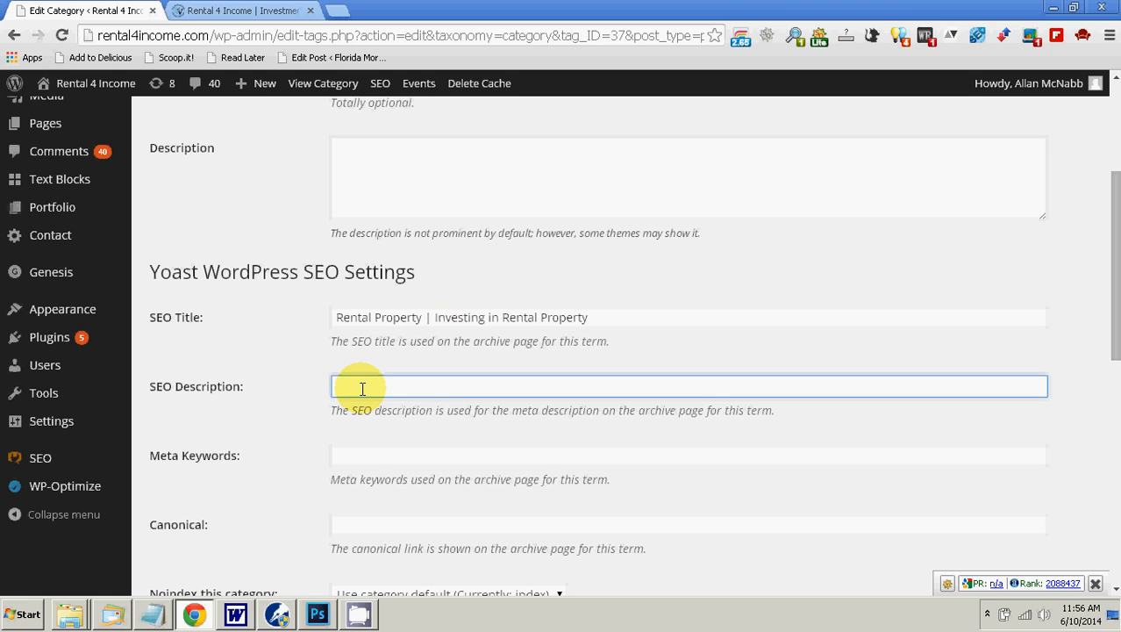
{"action": "type", "text": "Learn avout"}
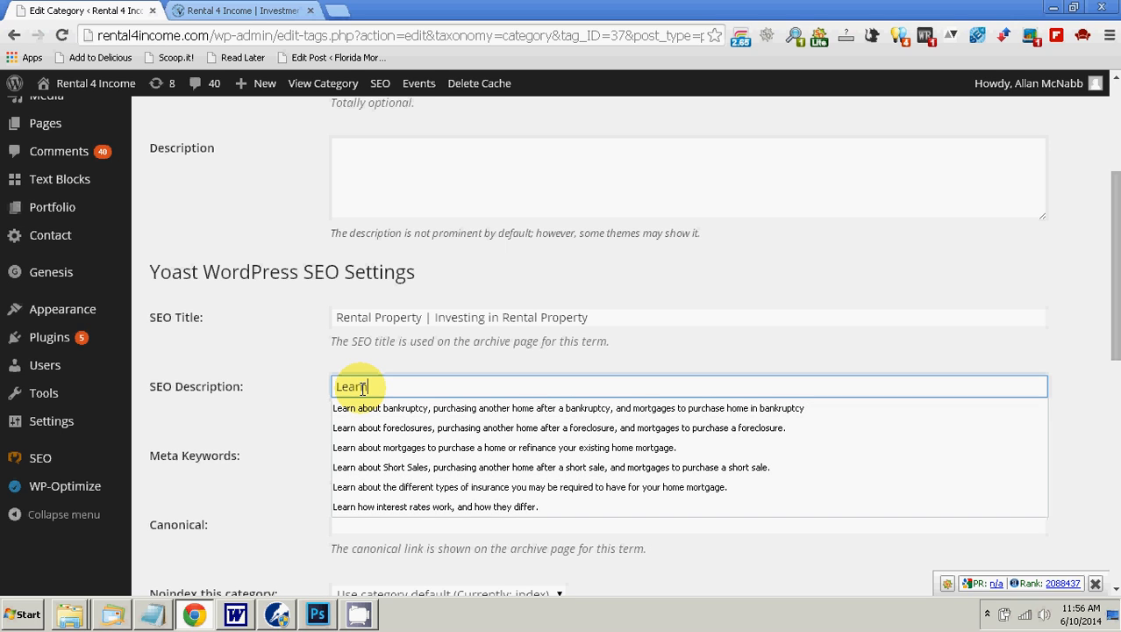
{"action": "key", "text": "BackSpace"}
{"action": "key", "text": "BackSpace"}
{"action": "key", "text": "BackSpace"}
{"action": "key", "text": "BackSpace"}
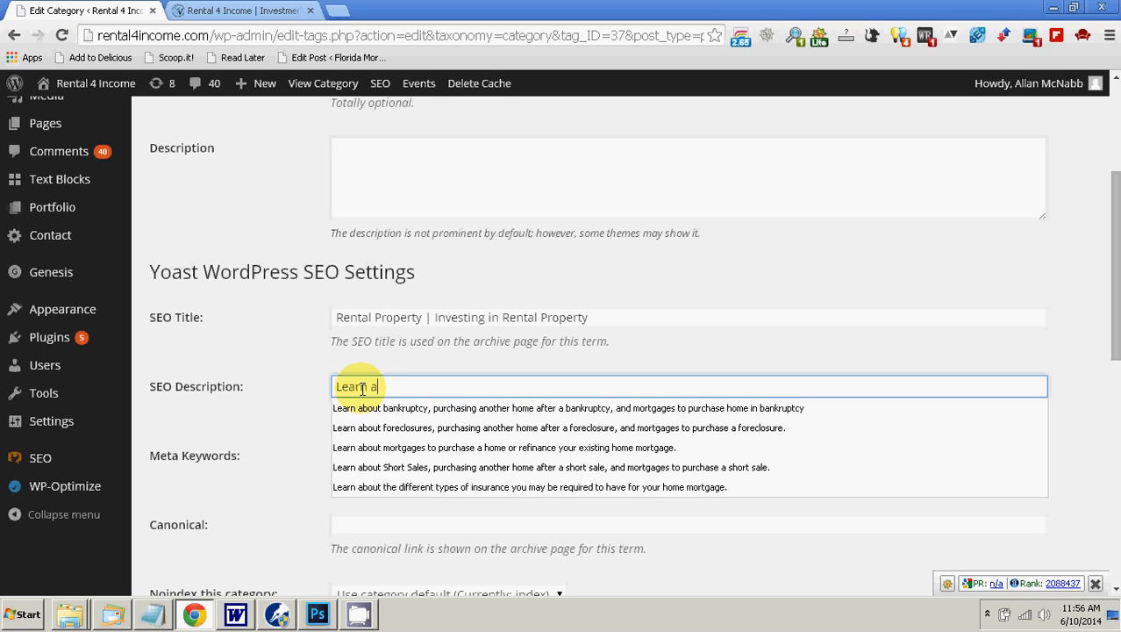
{"action": "type", "text": "bout invest"}
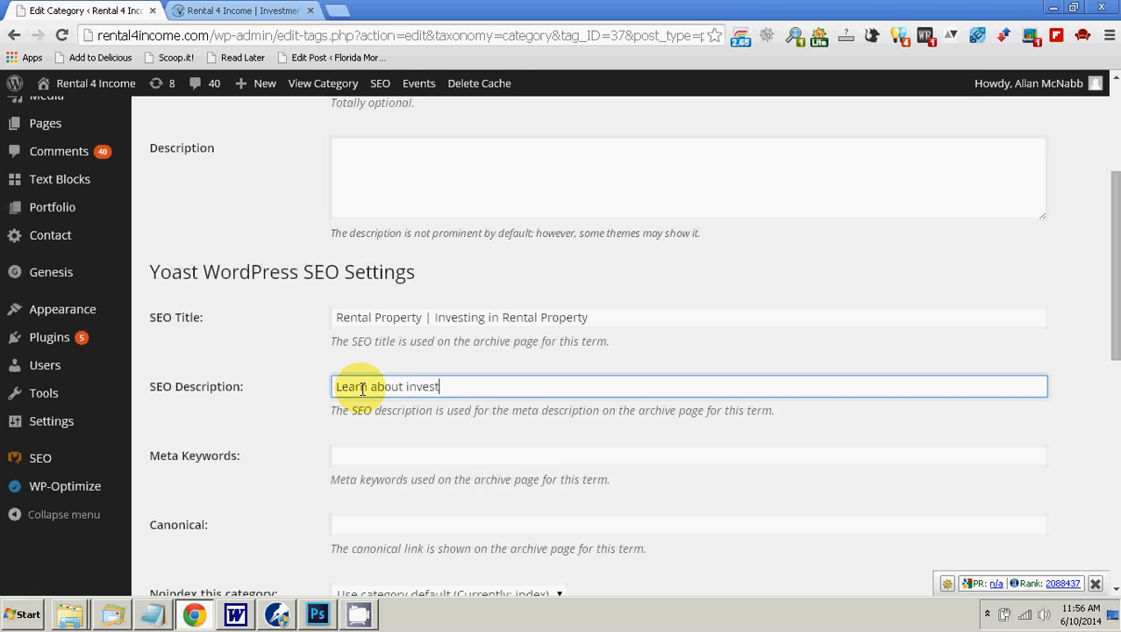
{"action": "type", "text": "ing in rental property."}
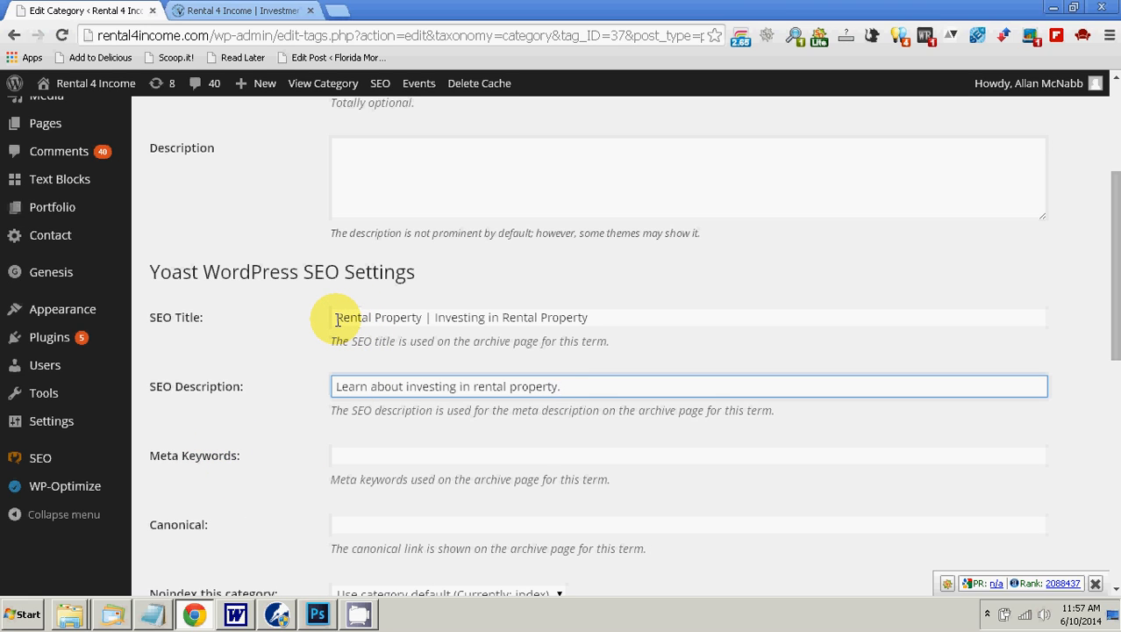
Step: Copy the full SEO title text into the category's meta keywords
{"action": "left_click_drag", "start_coordinate": [338, 320], "coordinate": [595, 309]}
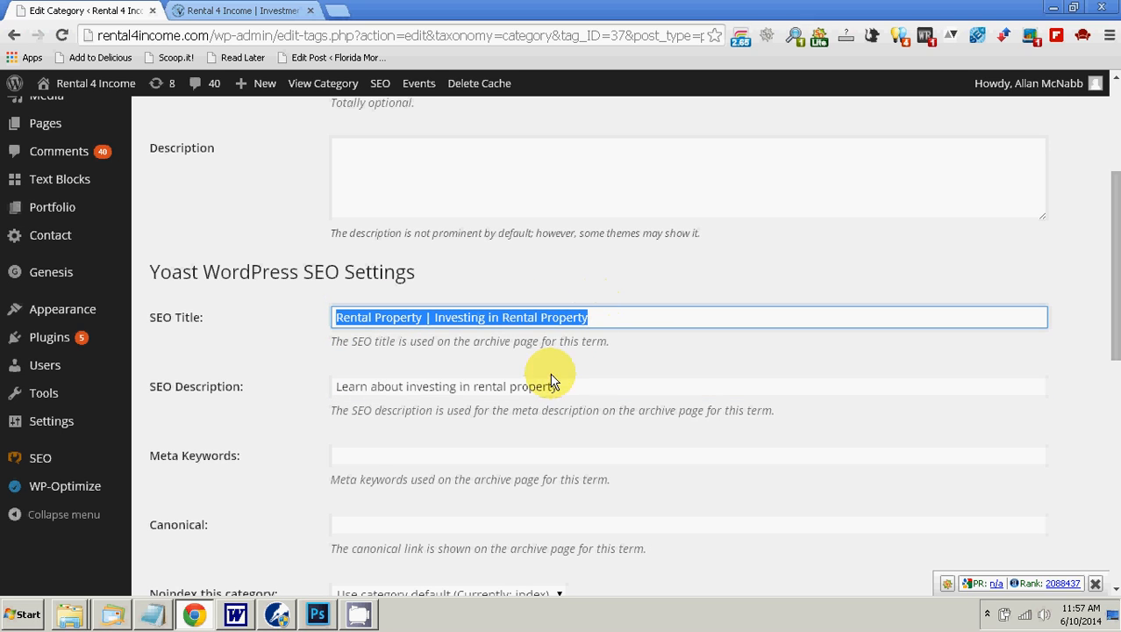
{"action": "left_click", "coordinate": [446, 453]}
{"action": "right_click", "coordinate": [446, 452]}
{"action": "left_click", "coordinate": [504, 311]}
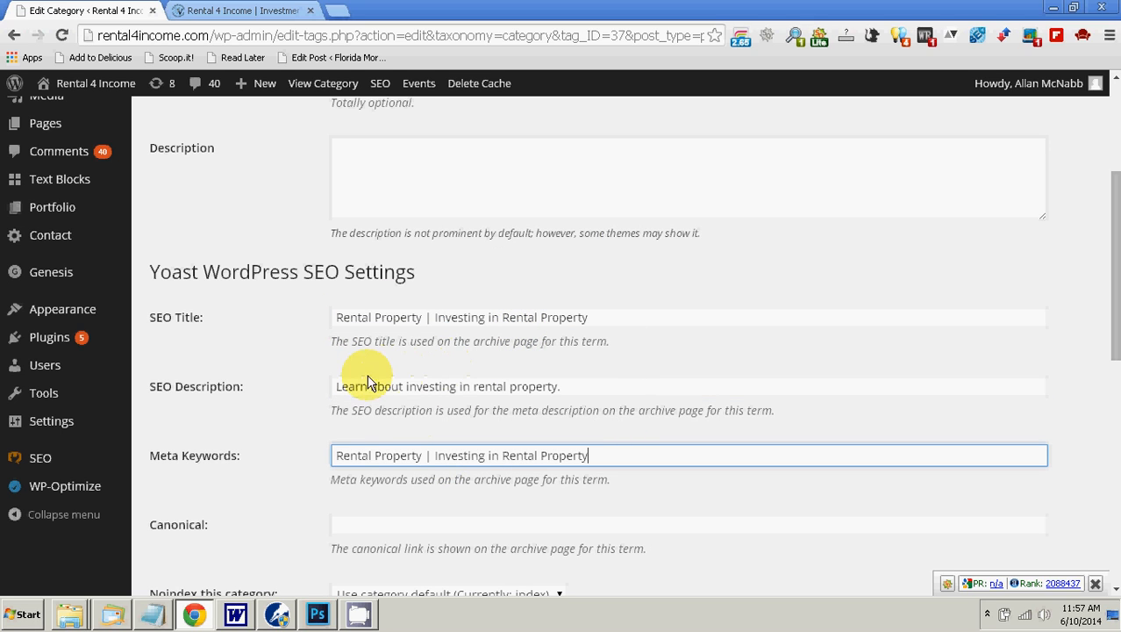
Step: Copy the SEO description text and append it to the end of the meta keywords
{"action": "left_click_drag", "start_coordinate": [333, 386], "coordinate": [558, 384]}
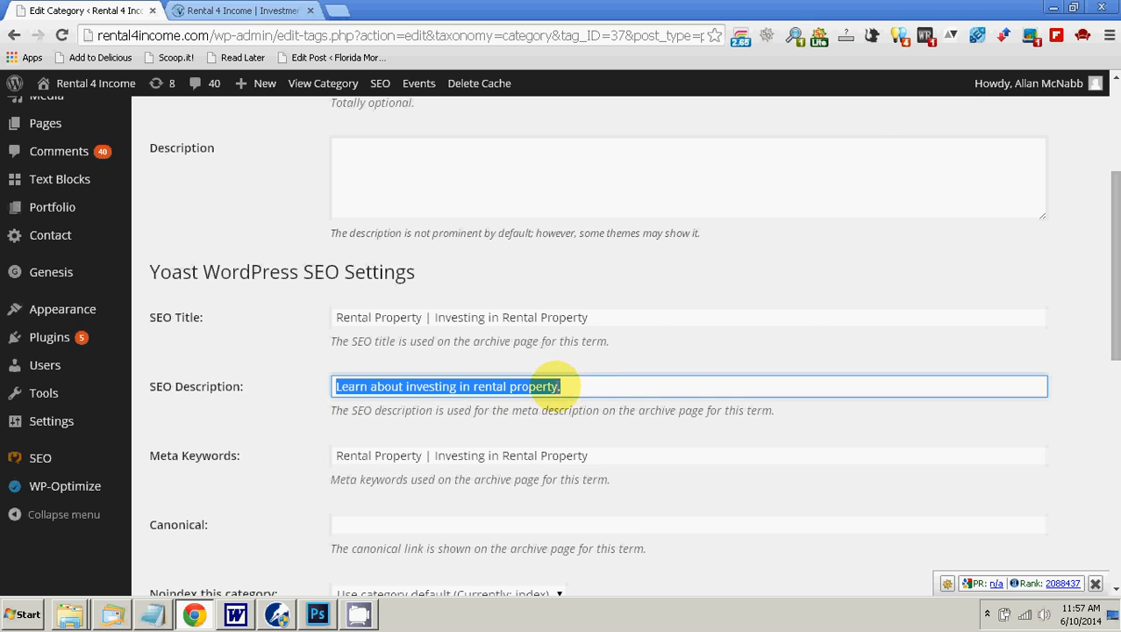
{"action": "right_click", "coordinate": [561, 386]}
{"action": "left_click", "coordinate": [601, 192]}
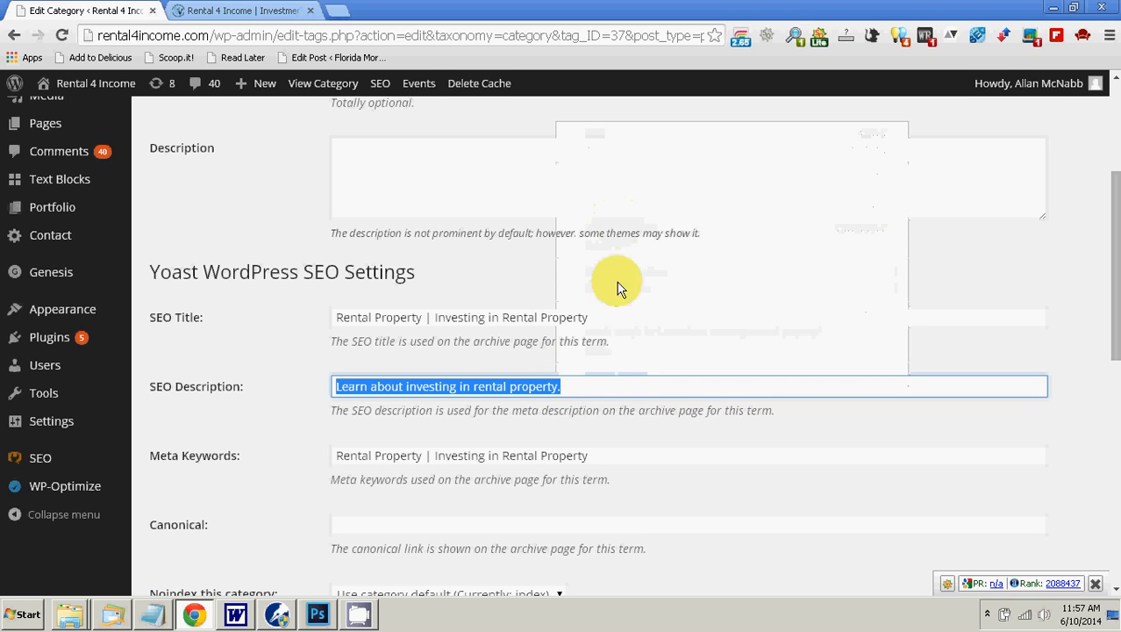
{"action": "left_click", "coordinate": [645, 451]}
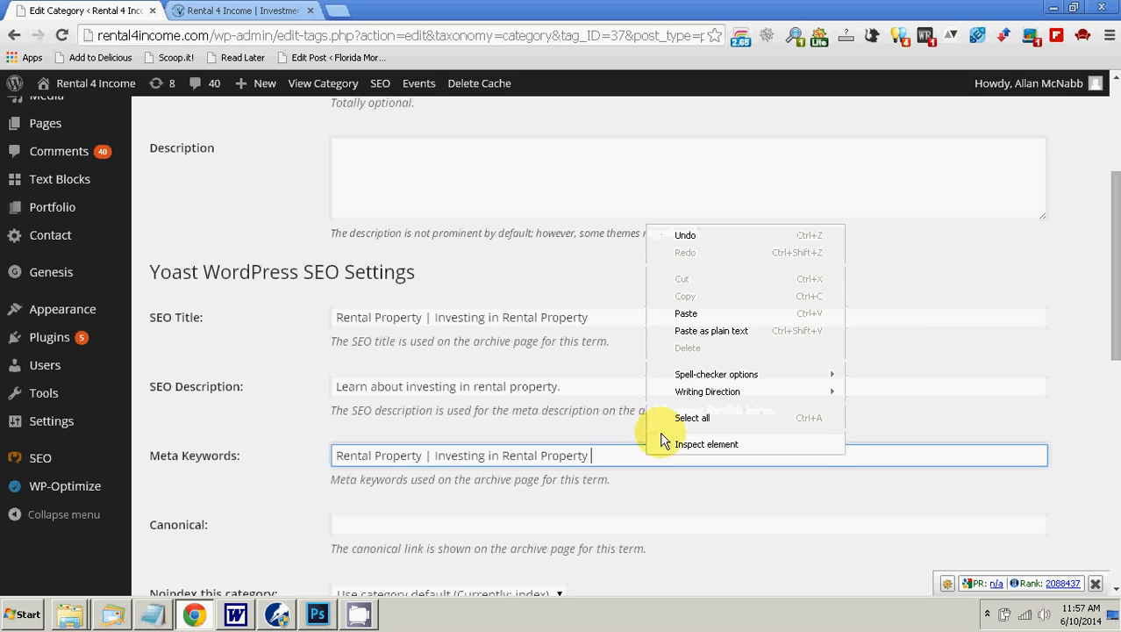
{"action": "left_click", "coordinate": [710, 331]}
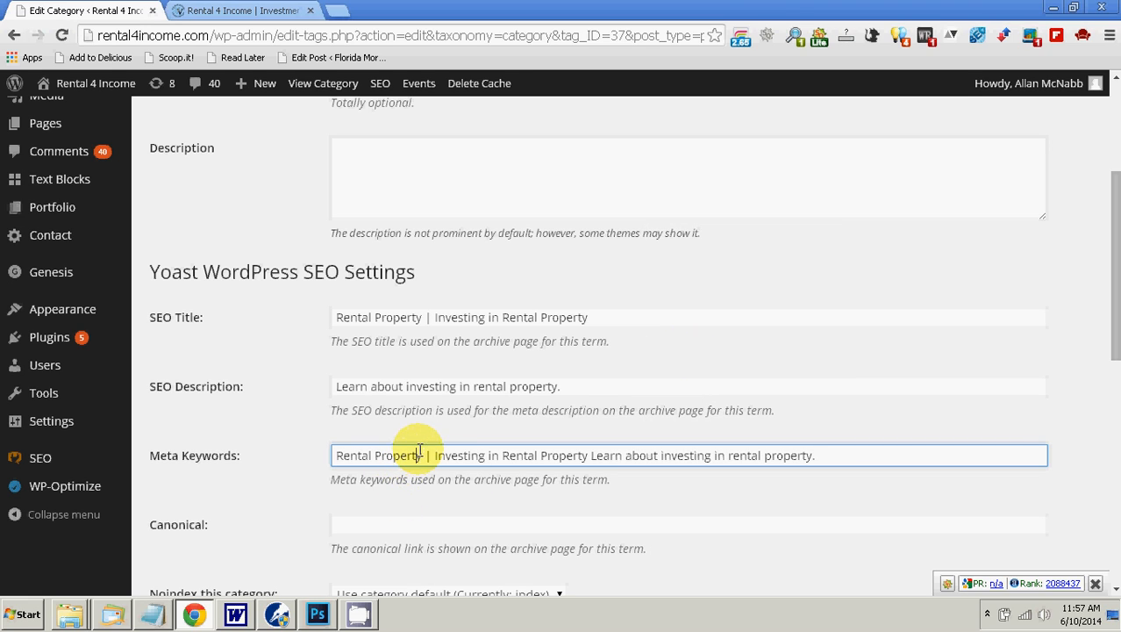
Step: Replace the vertical bar in the meta keywords with a comma and add a comma after "Investing in Rental Property"
{"action": "left_click", "coordinate": [426, 454]}
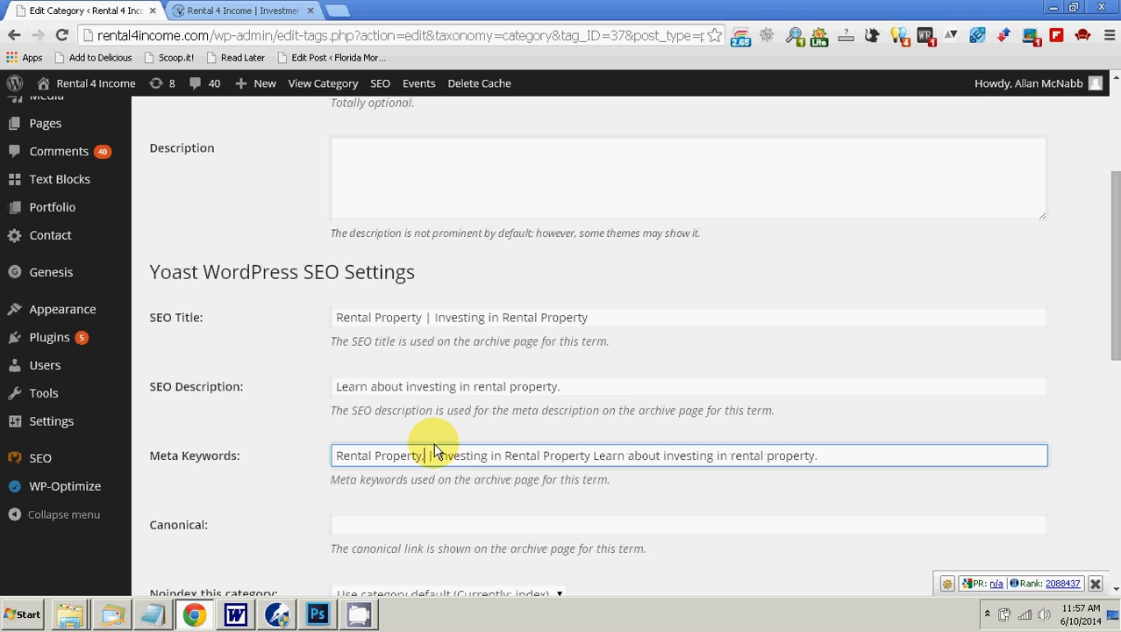
{"action": "key", "text": "BackSpace"}
{"action": "type", "text": ","}
{"action": "key", "text": "Delete"}
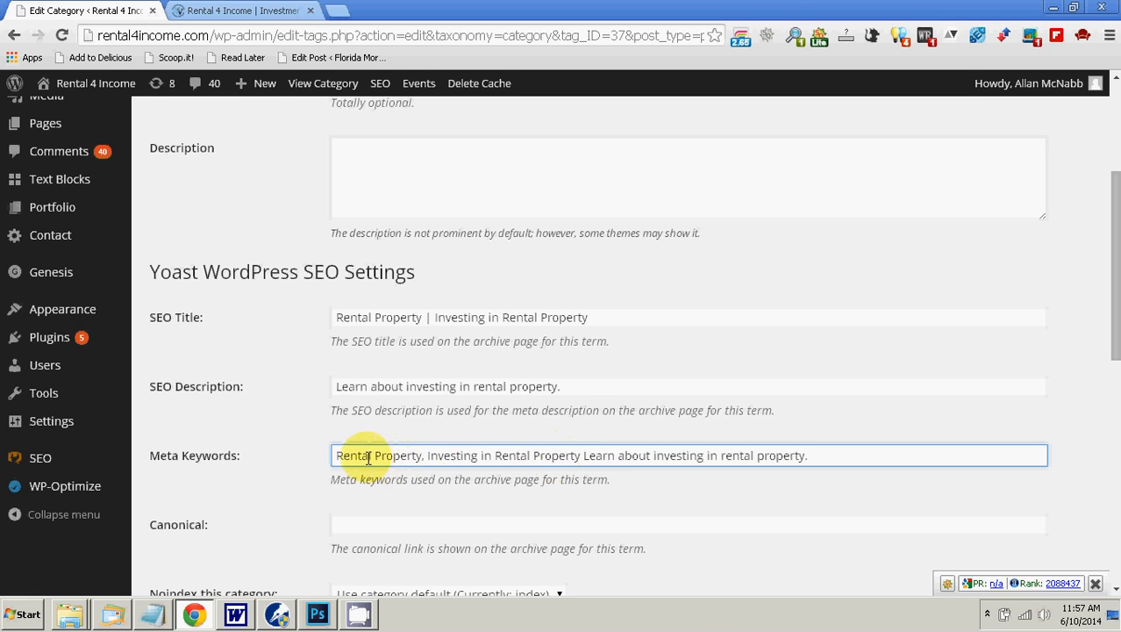
{"action": "left_click", "coordinate": [582, 455]}
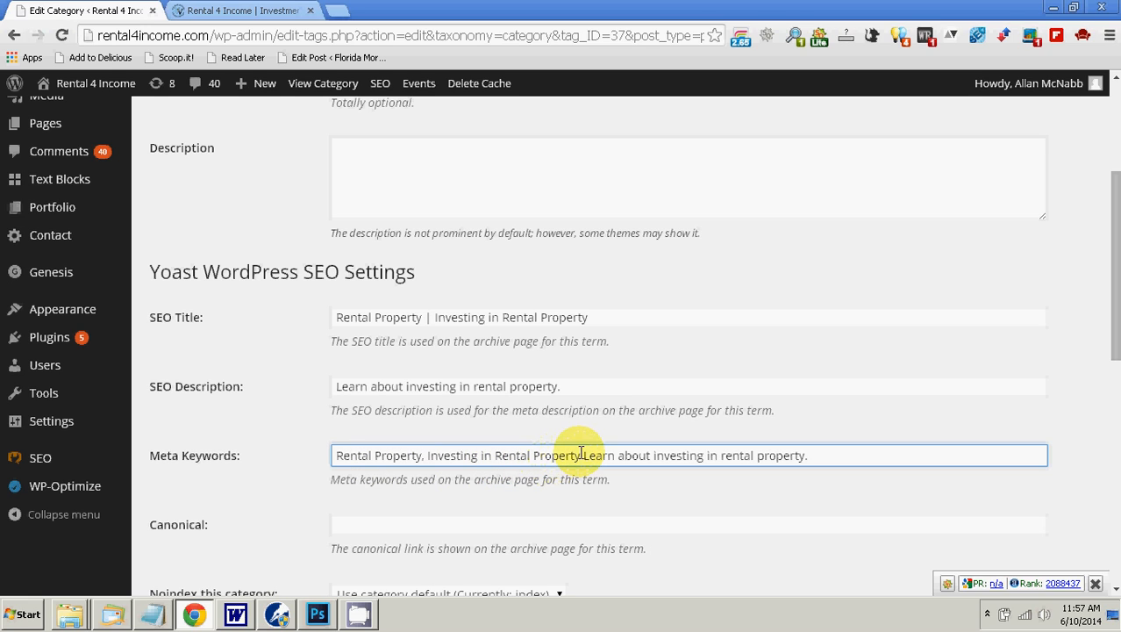
{"action": "type", "text": ","}
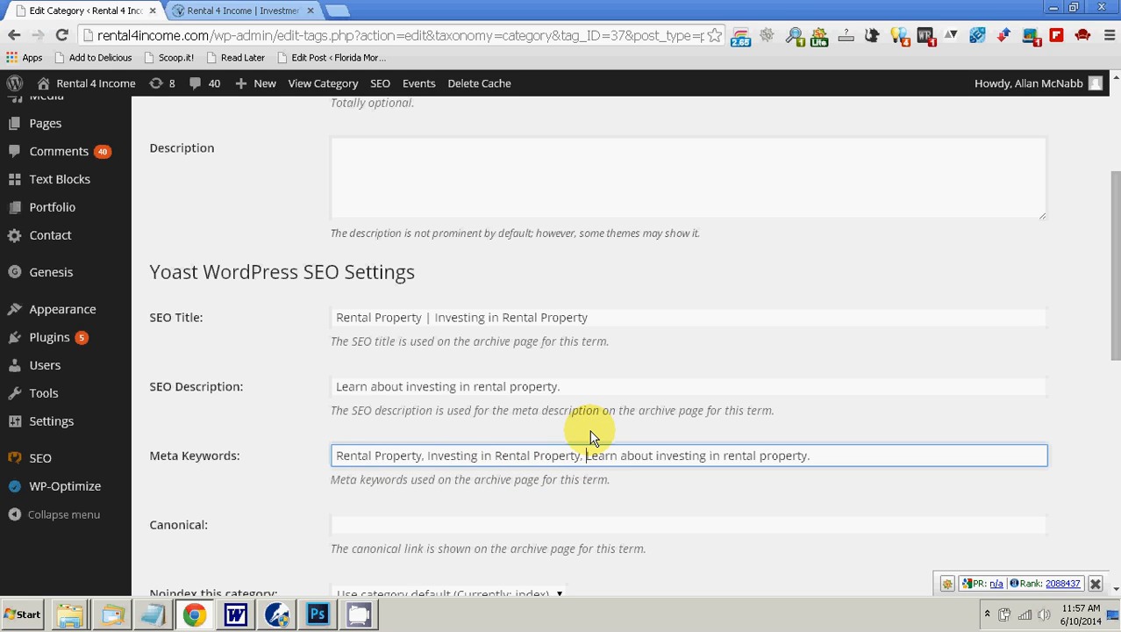
Step: Reduce the description sentence in the meta keywords to the comma-separated keywords "investing, rental"
{"action": "key", "text": "ctrl+shift+Right"}
{"action": "key", "text": "ctrl+shift+Right"}
{"action": "key", "text": "Delete"}
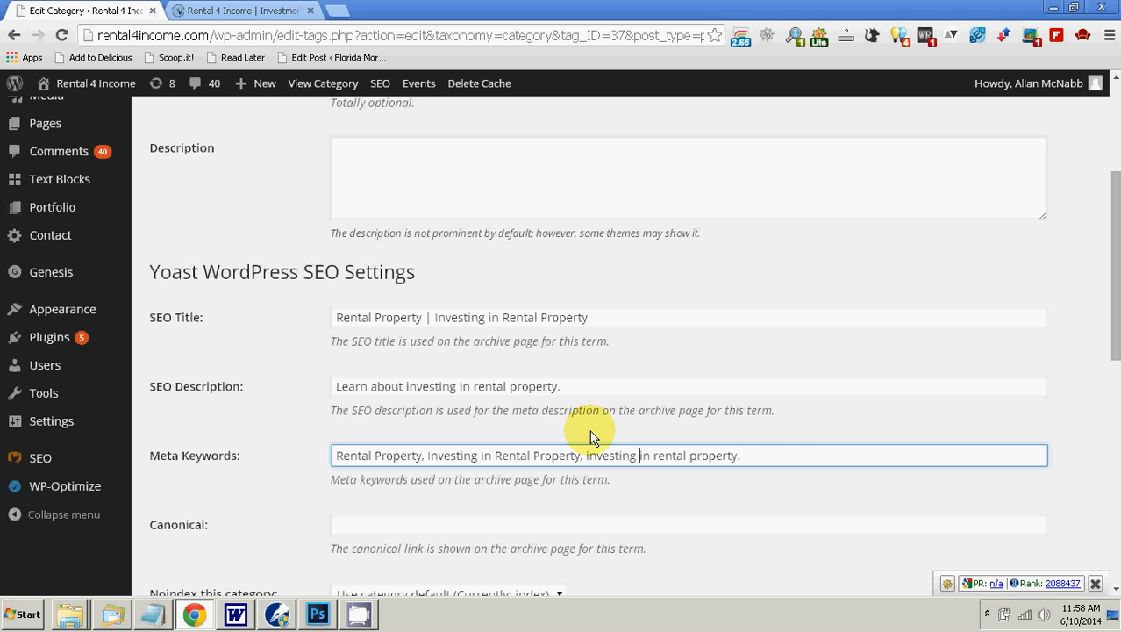
{"action": "type", "text": ","}
{"action": "key", "text": "shift+Right"}
{"action": "key", "text": "shift+Right"}
{"action": "key", "text": "shift+Right"}
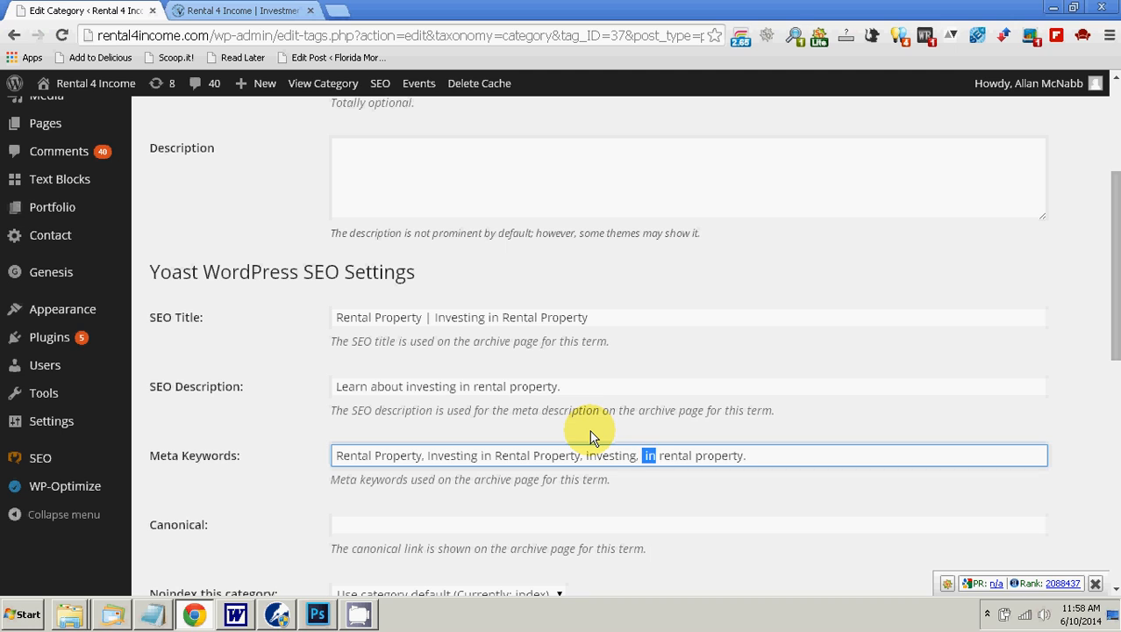
{"action": "key", "text": "Delete"}
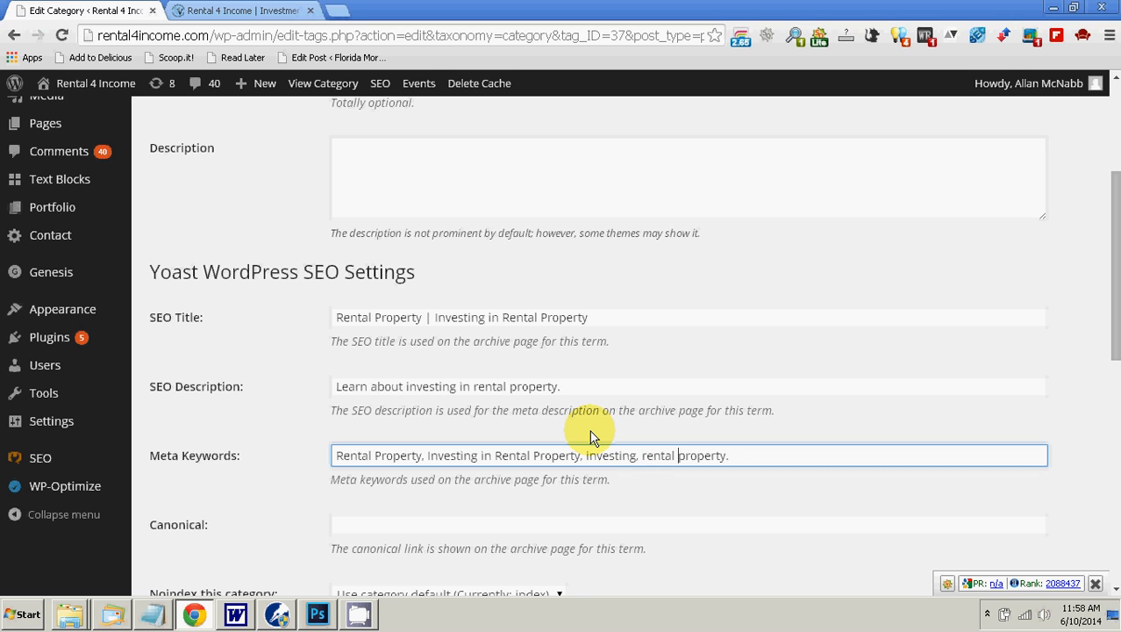
{"action": "key", "text": "shift+End"}
{"action": "key", "text": "Delete"}
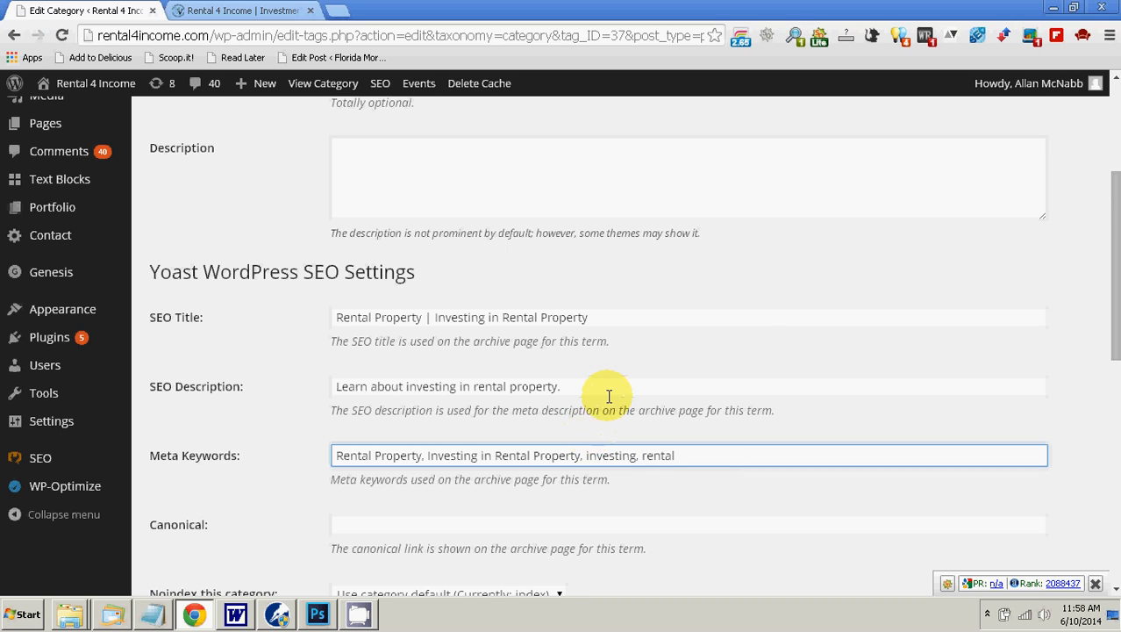
Step: Review the remaining settings of the Rental Property category and save the category update
{"action": "scroll", "coordinate": [605, 395], "scroll_direction": "down", "scroll_amount": 2}
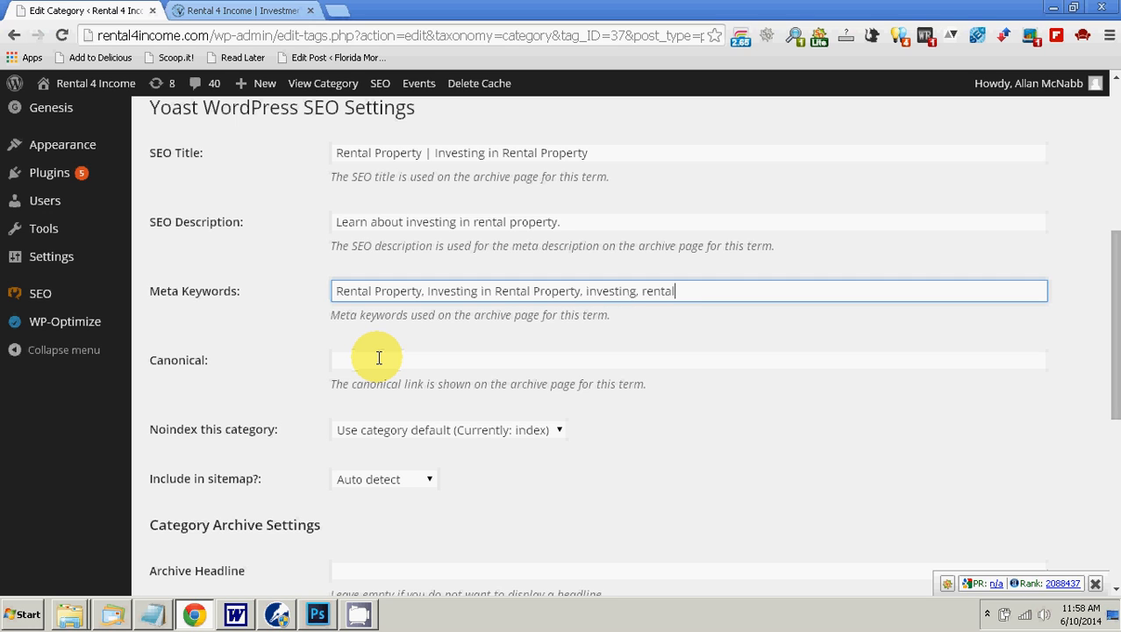
{"action": "scroll", "coordinate": [379, 357], "scroll_direction": "down", "scroll_amount": 4}
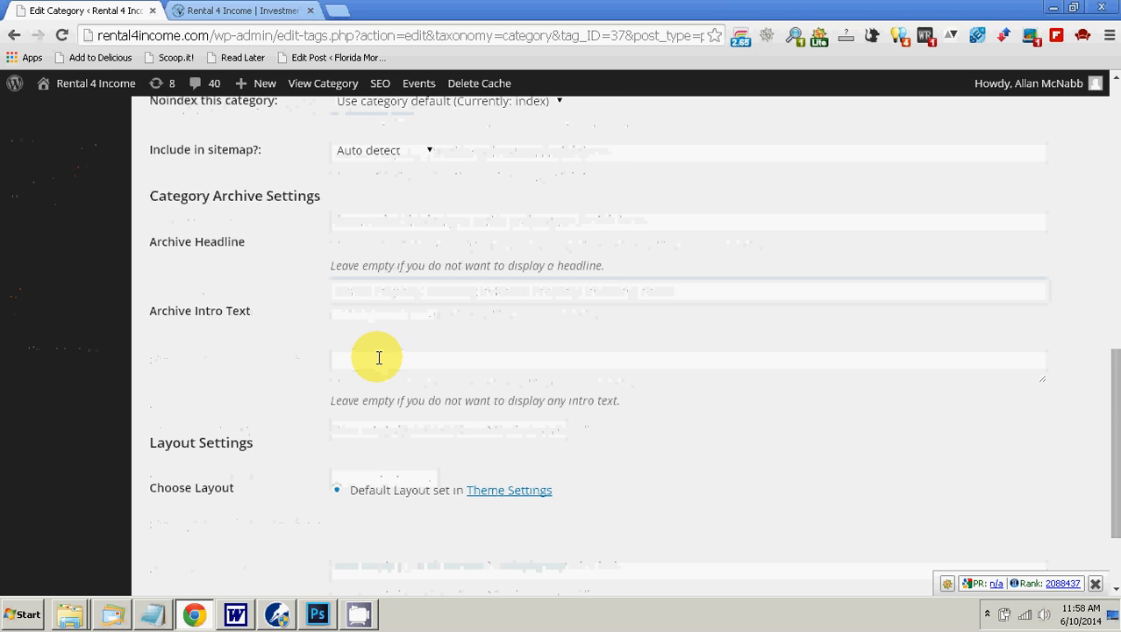
{"action": "scroll", "coordinate": [379, 357], "scroll_direction": "up", "scroll_amount": 8}
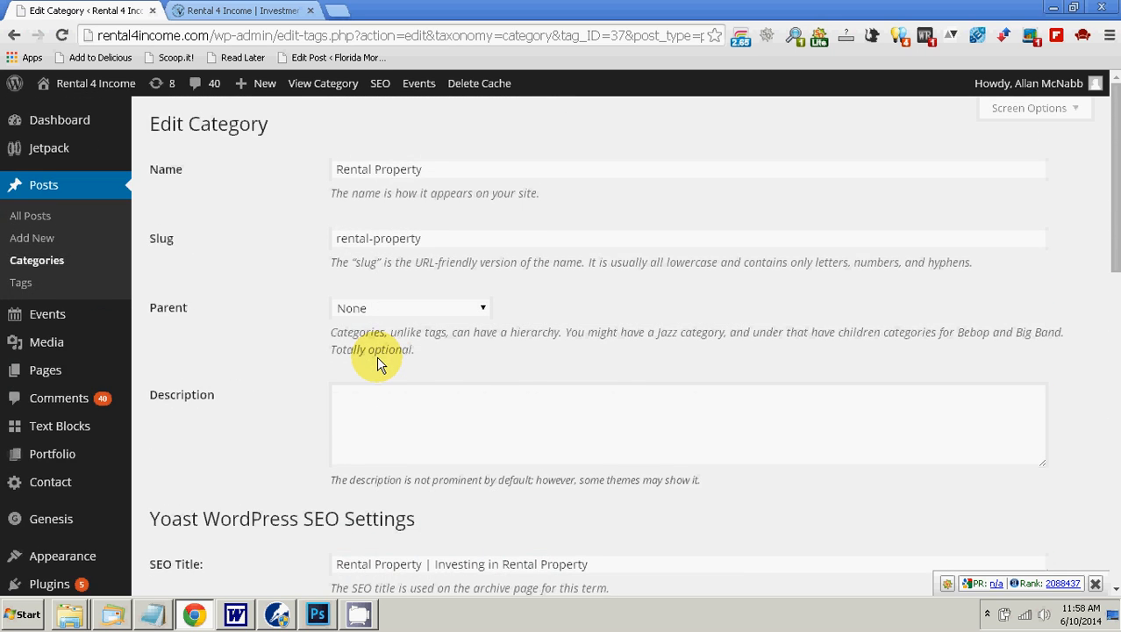
{"action": "scroll", "coordinate": [379, 357], "scroll_direction": "down", "scroll_amount": 4}
{"action": "scroll", "coordinate": [379, 357], "scroll_direction": "down", "scroll_amount": 5}
{"action": "left_click", "coordinate": [180, 553]}
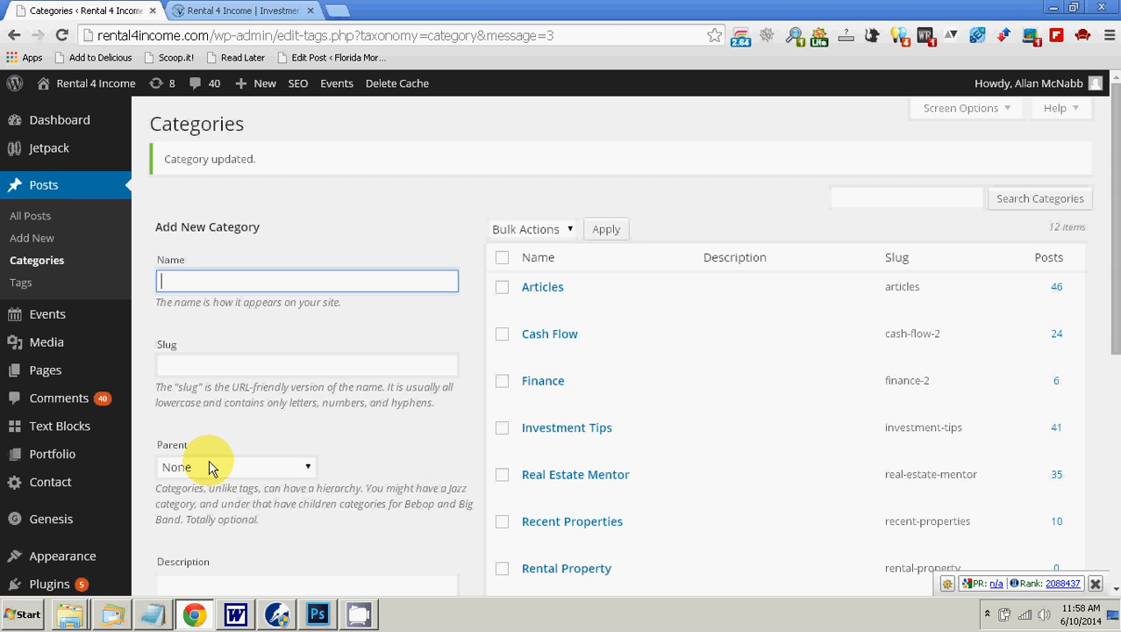
Step: Check the Rental Property entry in the category list, then go to the posts overview and start a new post
{"action": "scroll", "coordinate": [686, 334], "scroll_direction": "down", "scroll_amount": 1}
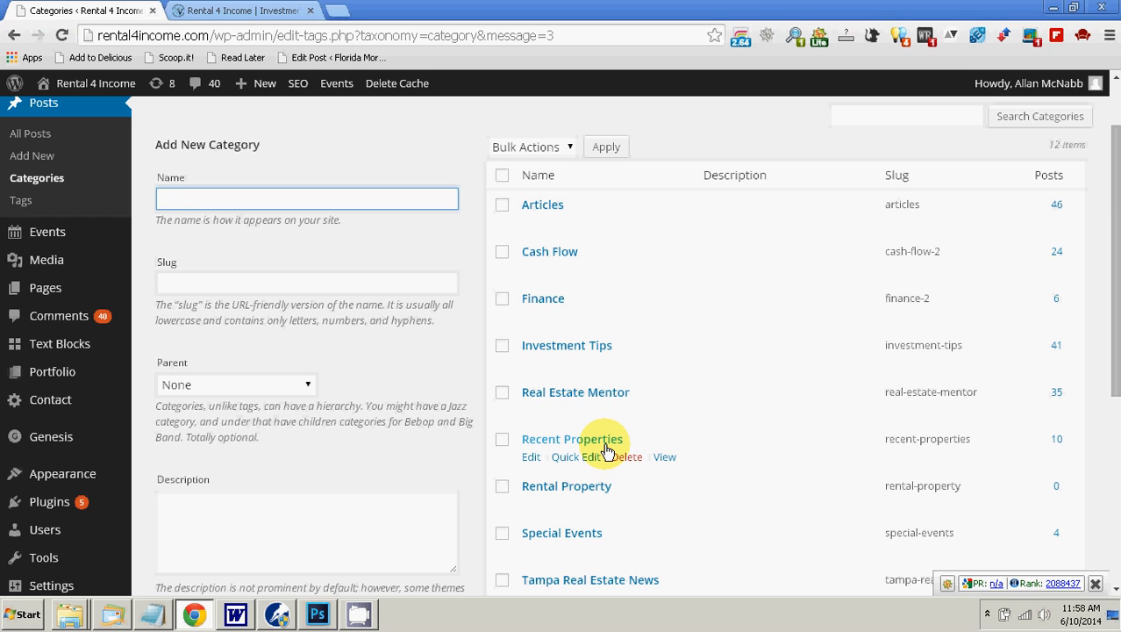
{"action": "scroll", "coordinate": [658, 429], "scroll_direction": "down", "scroll_amount": 1}
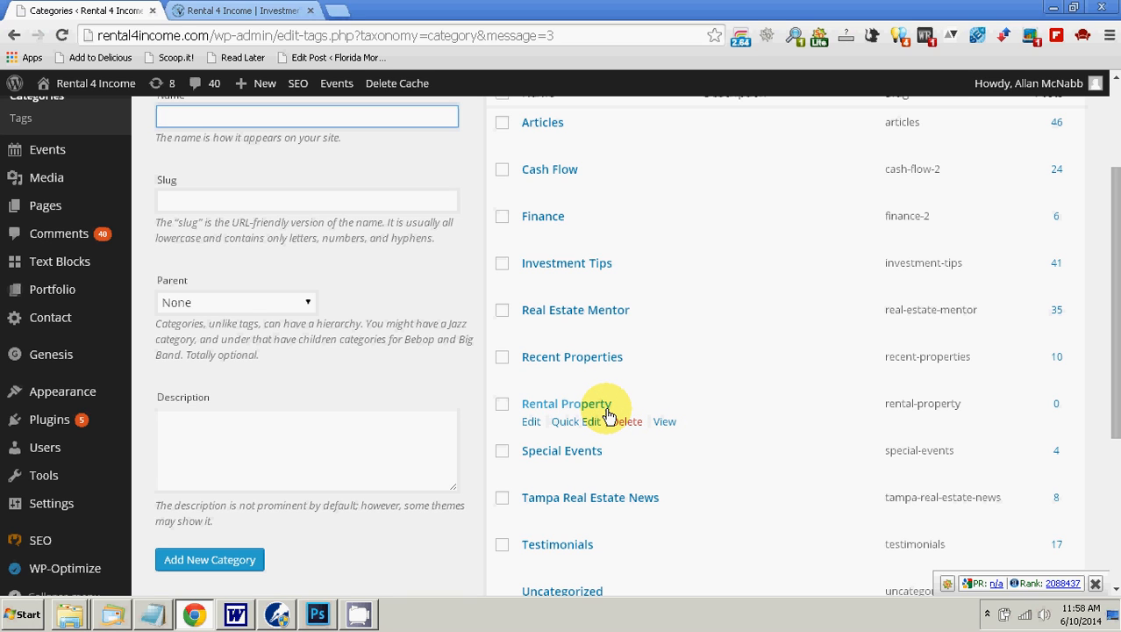
{"action": "scroll", "coordinate": [284, 333], "scroll_direction": "up", "scroll_amount": 2}
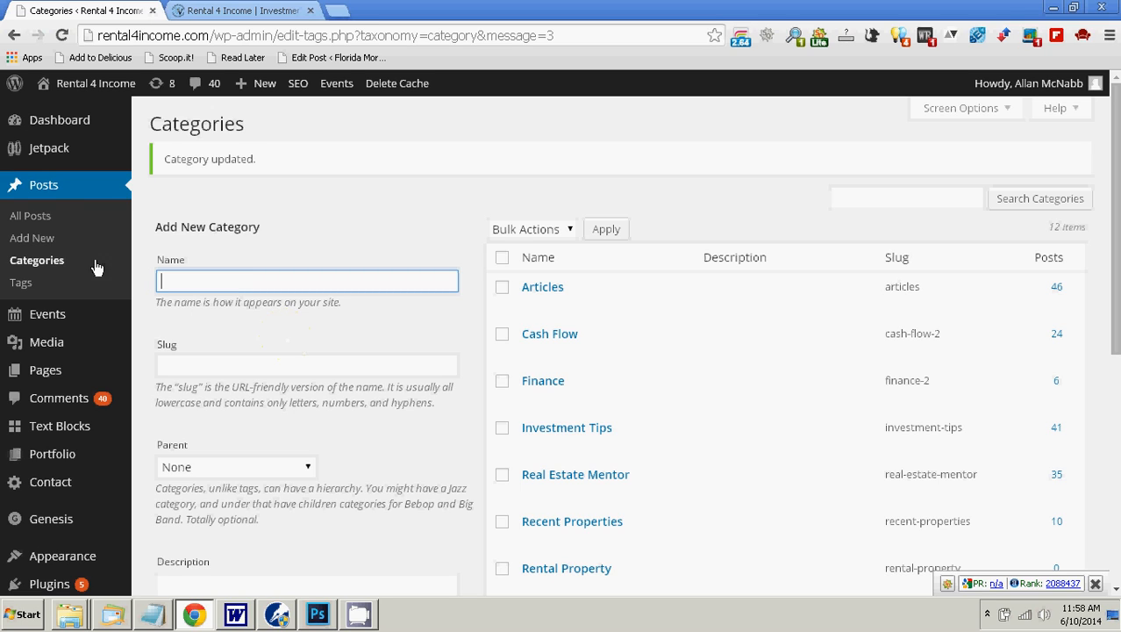
{"action": "left_click", "coordinate": [46, 190]}
{"action": "mouse_move", "coordinate": [46, 374]}
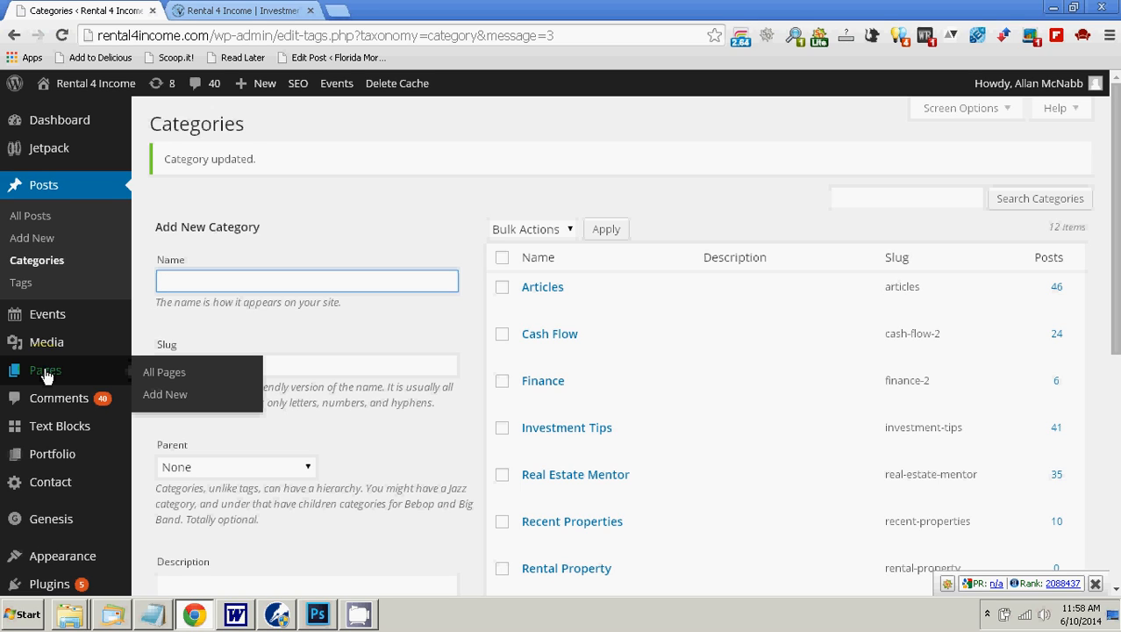
{"action": "left_click", "coordinate": [51, 189]}
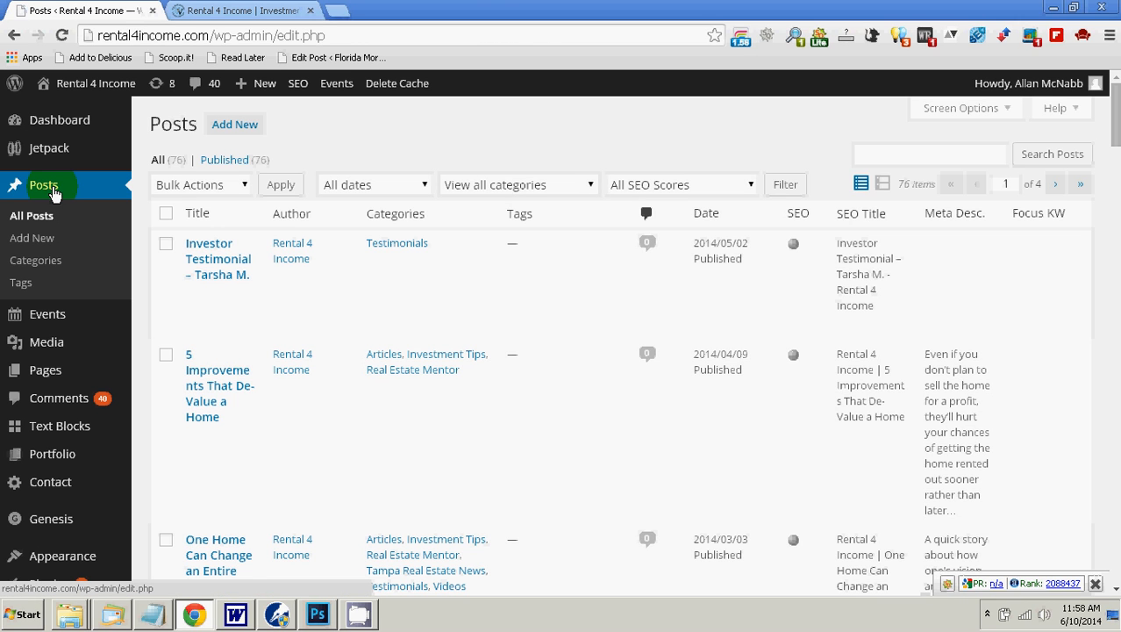
{"action": "left_click", "coordinate": [237, 128]}
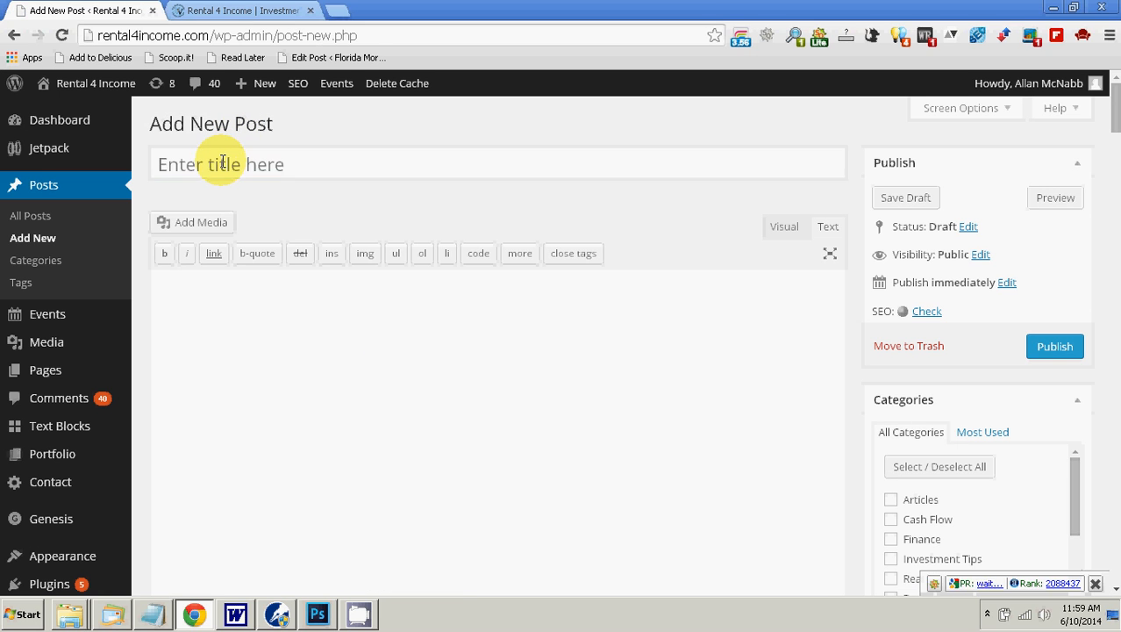
Step: Copy the heading "4 Features of Profitable Rental Property" from the Word document and paste it as plain text into the post title
{"action": "left_click", "coordinate": [223, 162]}
{"action": "left_click", "coordinate": [265, 12]}
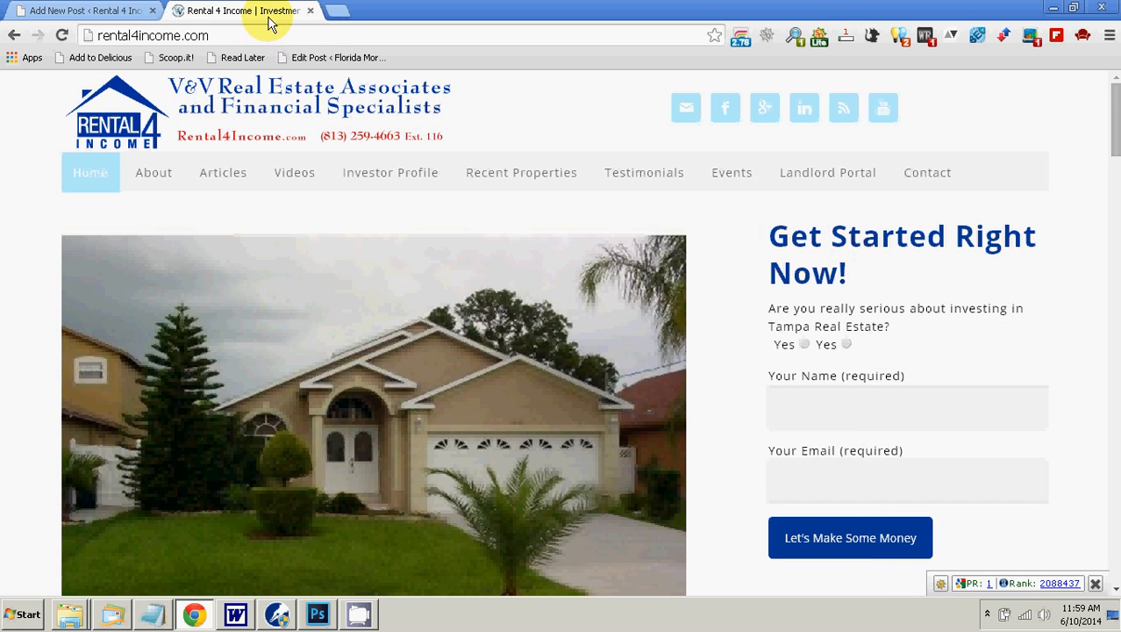
{"action": "left_click", "coordinate": [96, 11]}
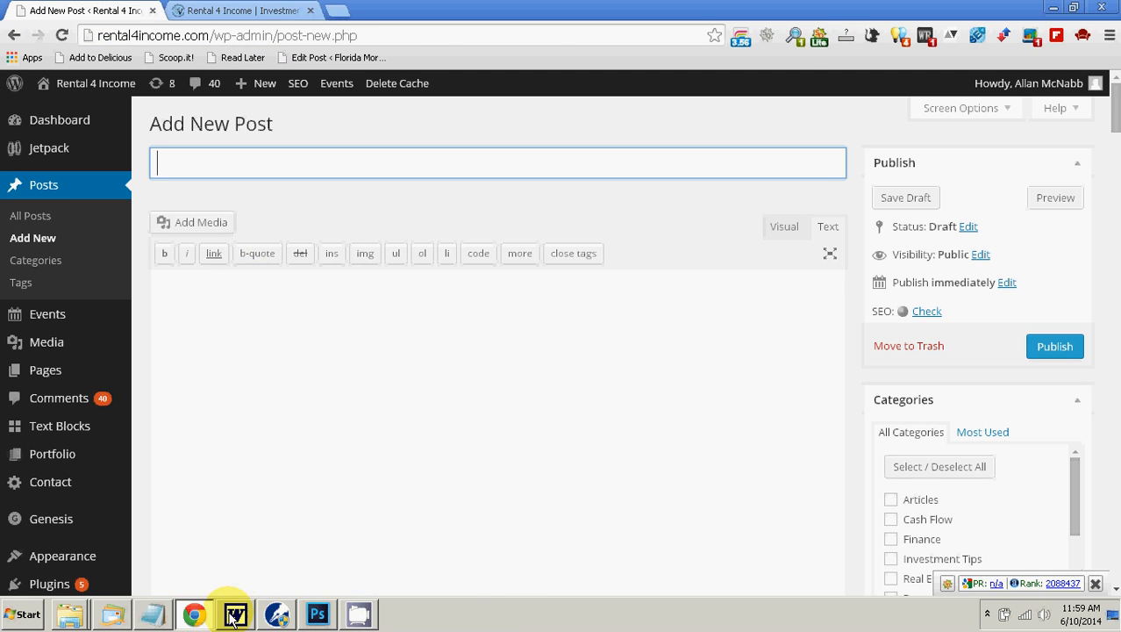
{"action": "left_click", "coordinate": [235, 614]}
{"action": "left_click_drag", "start_coordinate": [416, 262], "coordinate": [681, 261]}
{"action": "right_click", "coordinate": [681, 261]}
{"action": "left_click", "coordinate": [713, 285]}
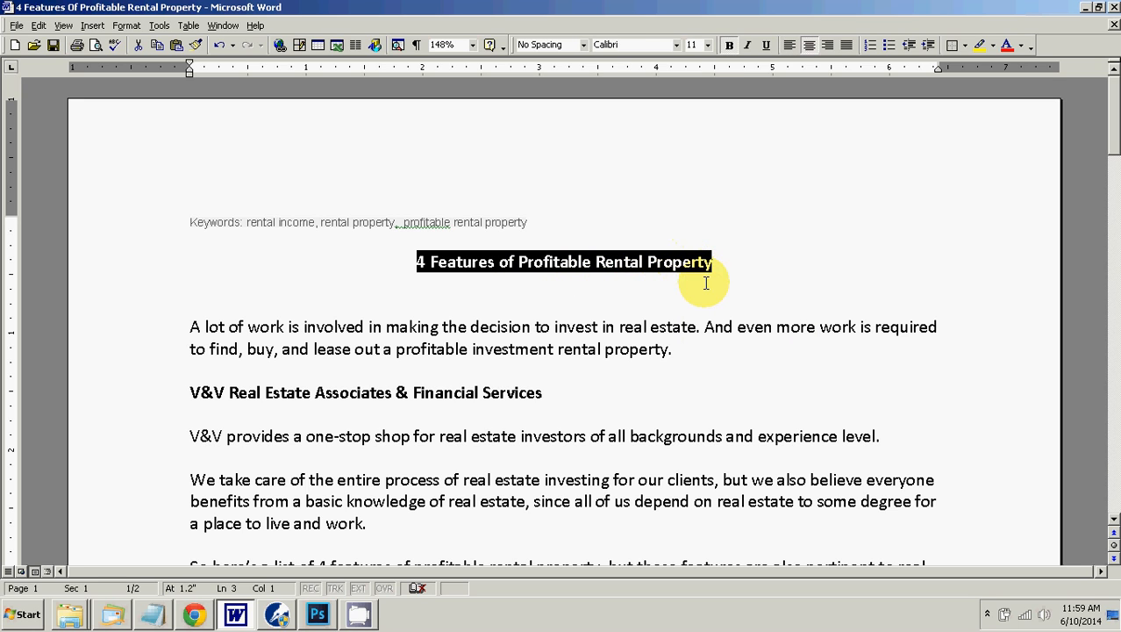
{"action": "left_click", "coordinate": [193, 616]}
{"action": "right_click", "coordinate": [232, 161]}
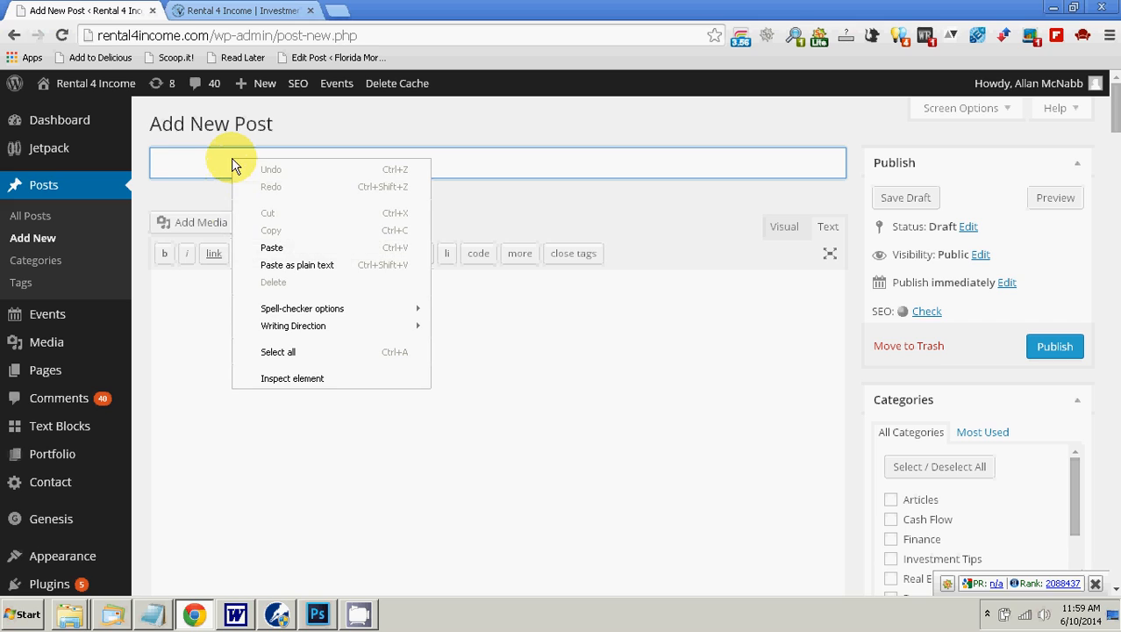
{"action": "left_click", "coordinate": [320, 266]}
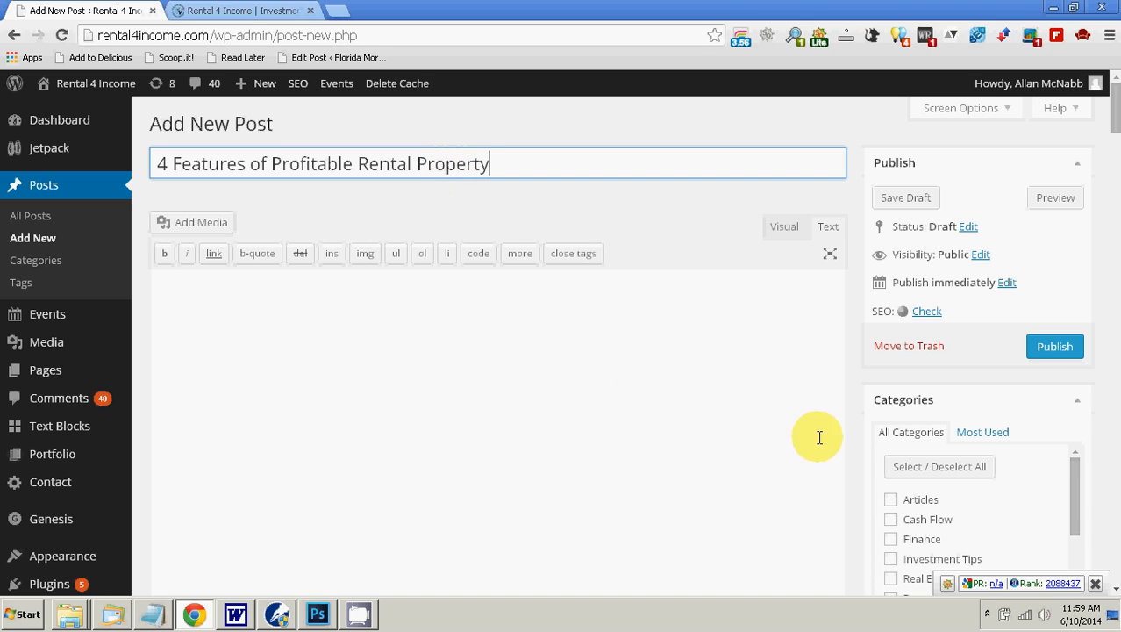
Step: Schedule the post for June 11, 2014 by changing the publish day to 11 and accepting the date
{"action": "left_click", "coordinate": [1007, 282]}
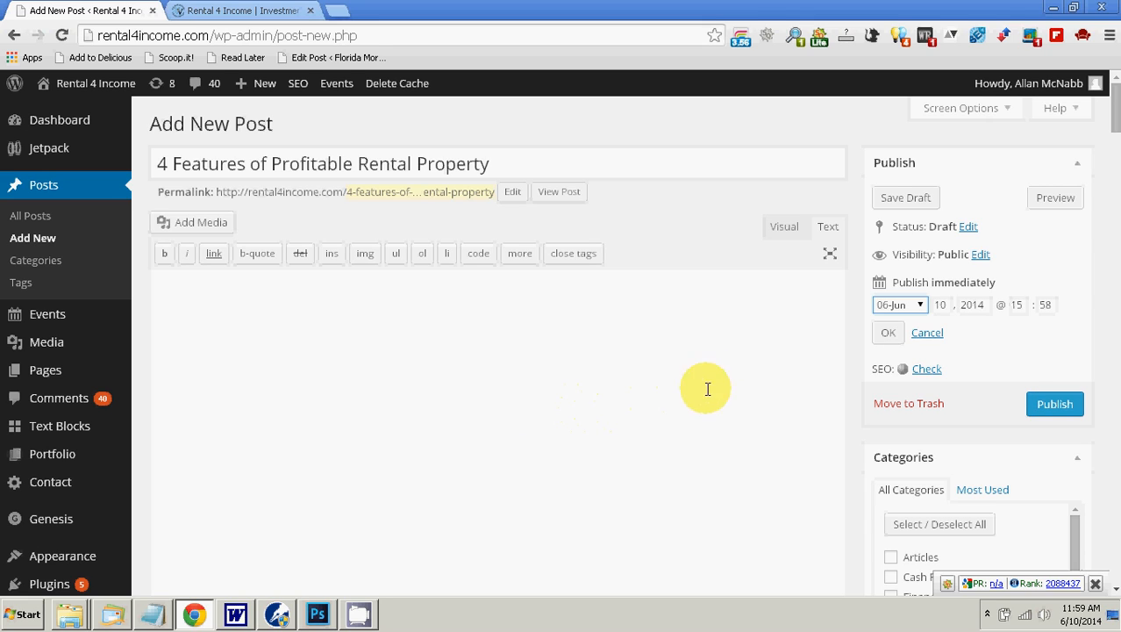
{"action": "double_click", "coordinate": [940, 305]}
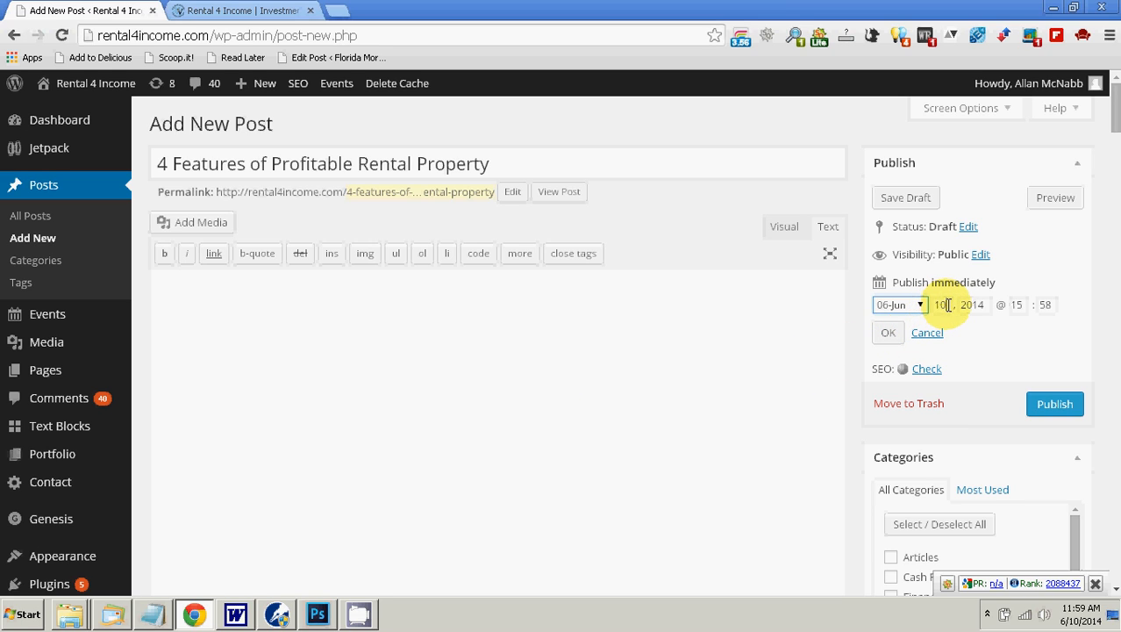
{"action": "type", "text": "11"}
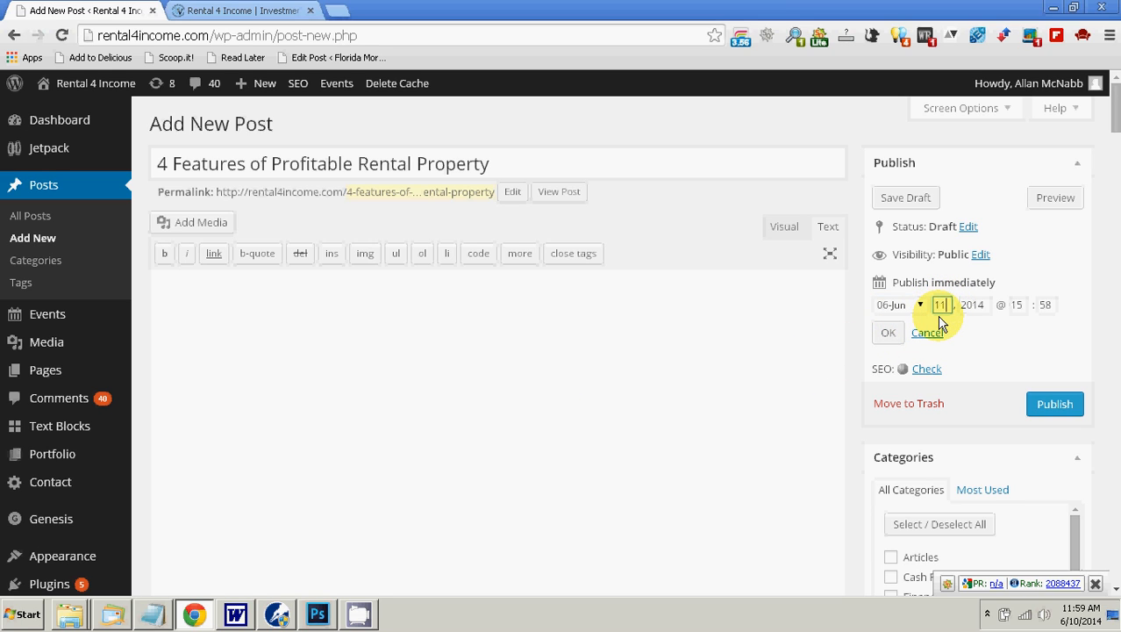
{"action": "left_click", "coordinate": [889, 338]}
Step: Assign the post to the Rental Property category
{"action": "scroll", "coordinate": [721, 375], "scroll_direction": "down", "scroll_amount": 2}
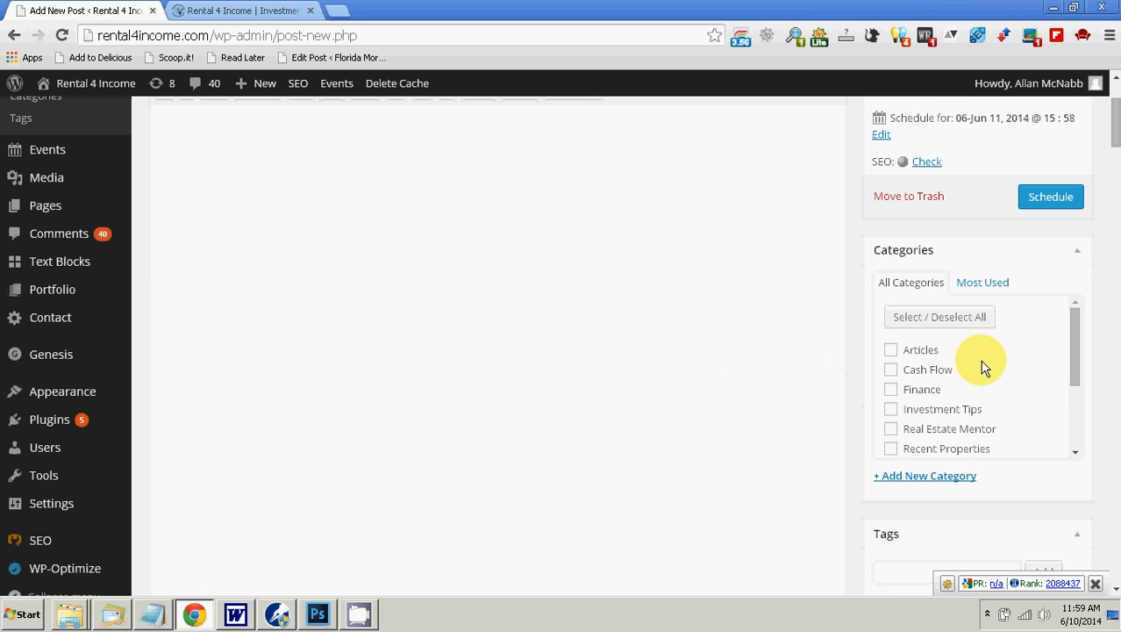
{"action": "left_click_drag", "start_coordinate": [1076, 350], "coordinate": [1072, 391]}
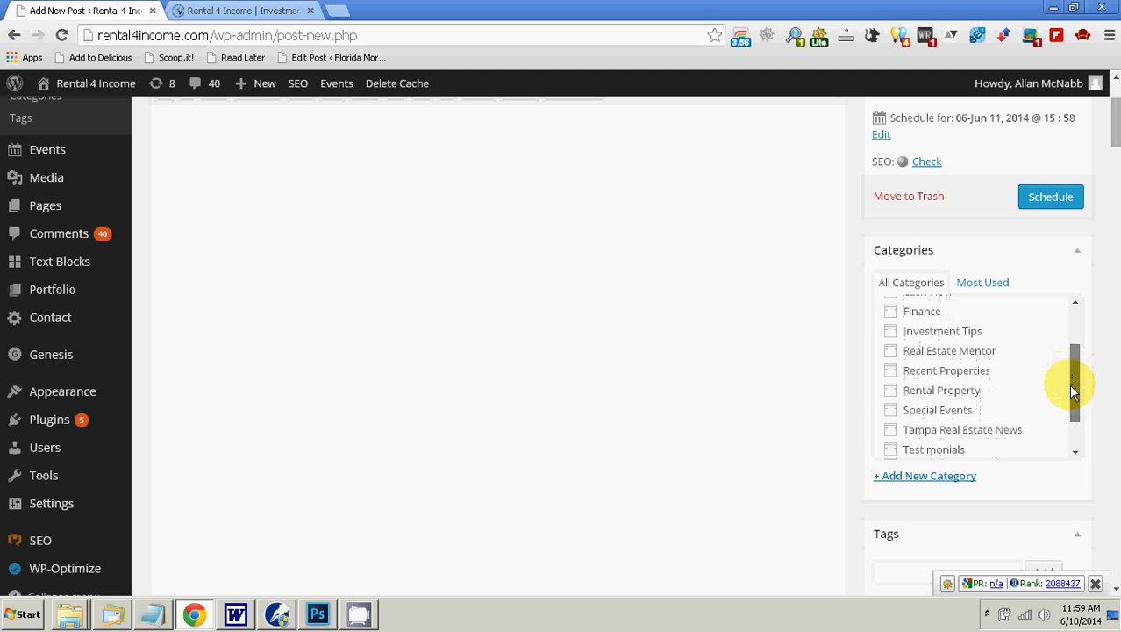
{"action": "left_click", "coordinate": [891, 392]}
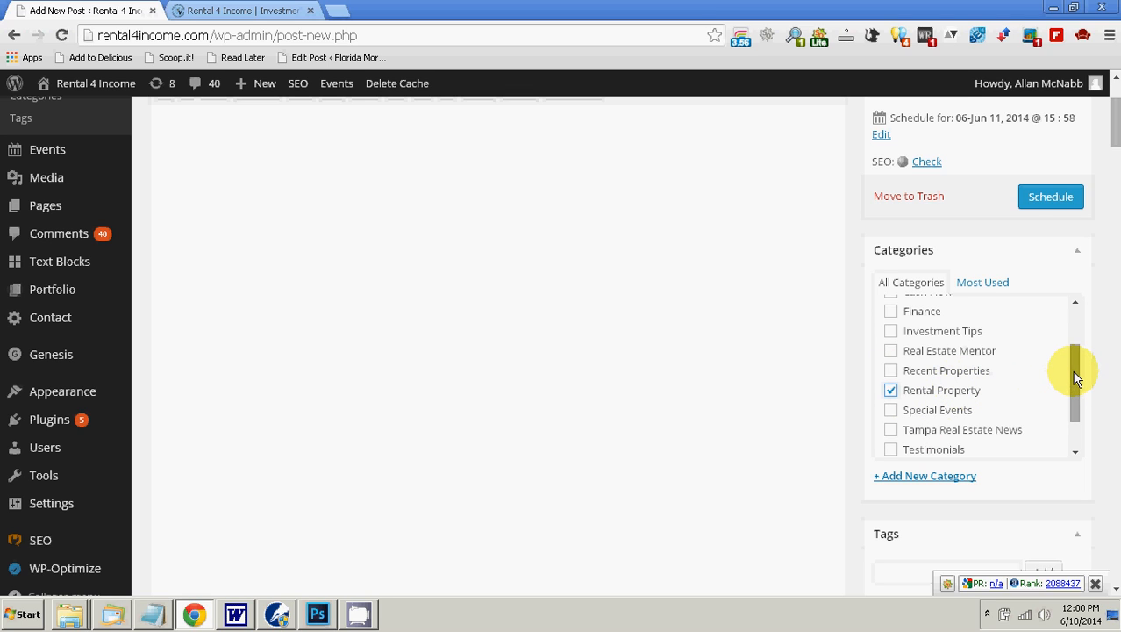
{"action": "left_click_drag", "start_coordinate": [1071, 373], "coordinate": [1070, 397]}
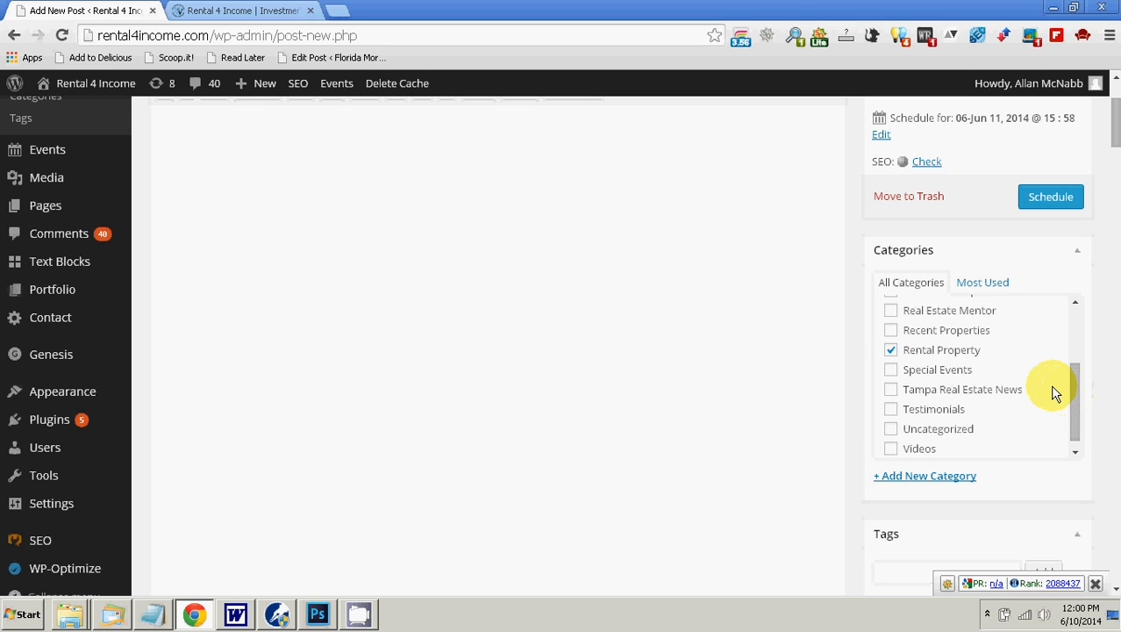
{"action": "scroll", "coordinate": [1050, 386], "scroll_direction": "down", "scroll_amount": 1}
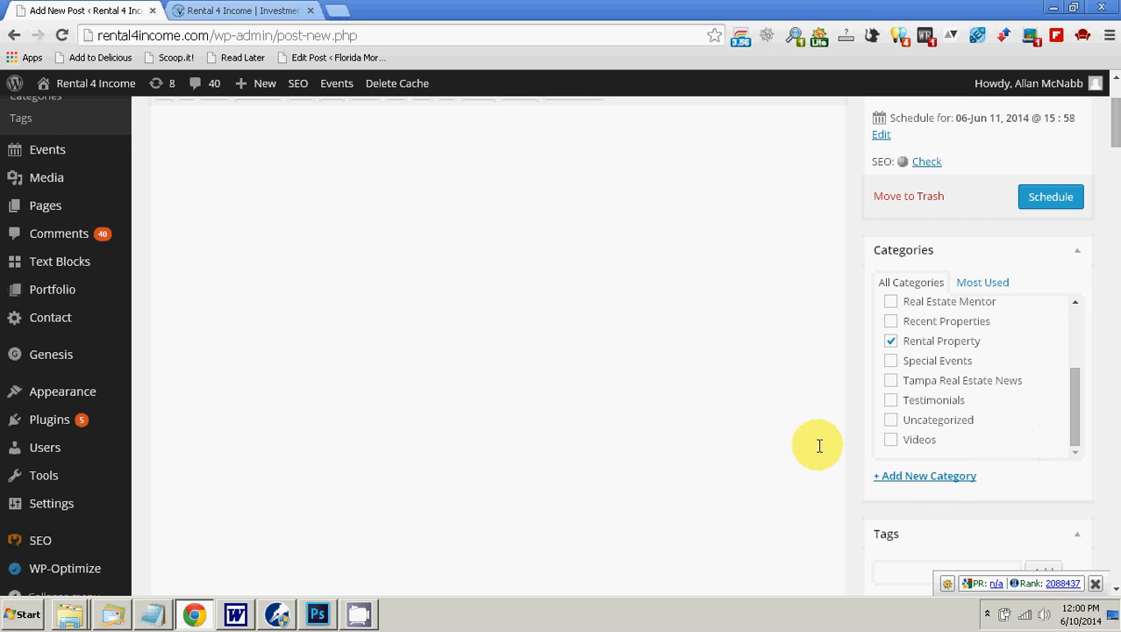
Step: Copy the keywords "rental income, rental property, profitable rental property" from the Word document and paste them as plain text into the post's tag entry
{"action": "scroll", "coordinate": [912, 451], "scroll_direction": "down", "scroll_amount": 2}
{"action": "left_click", "coordinate": [940, 409]}
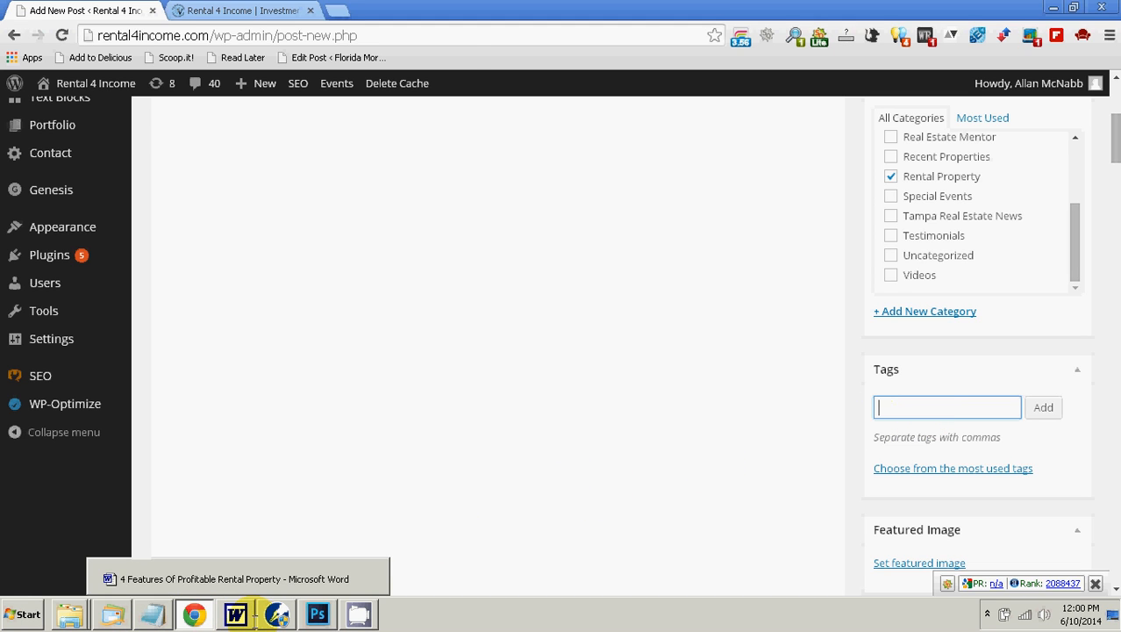
{"action": "left_click", "coordinate": [277, 613]}
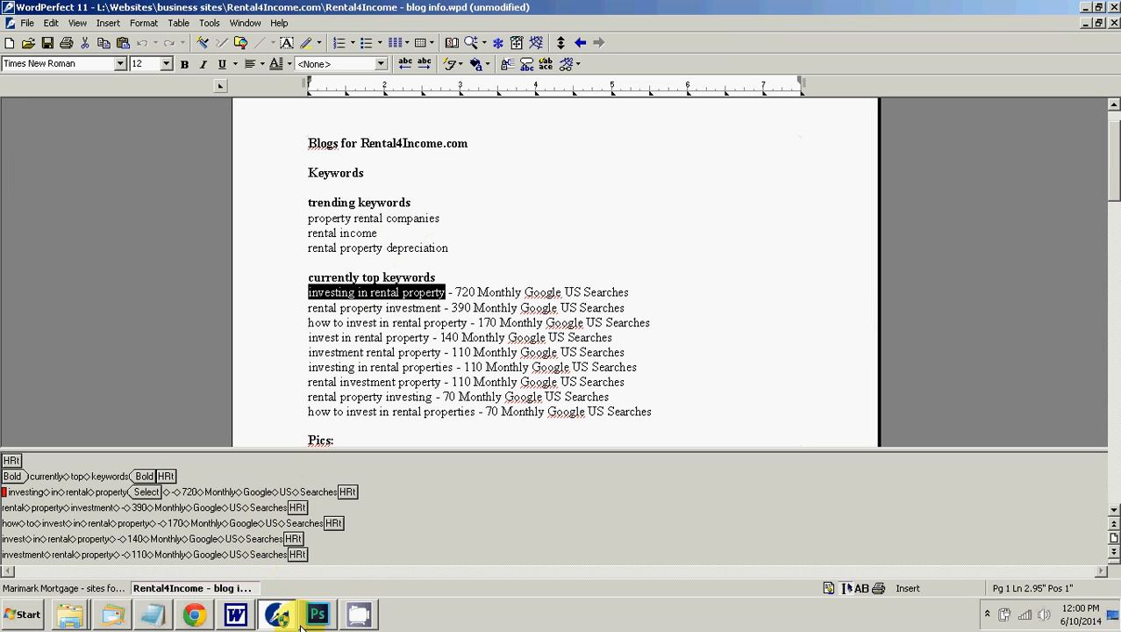
{"action": "left_click", "coordinate": [230, 610]}
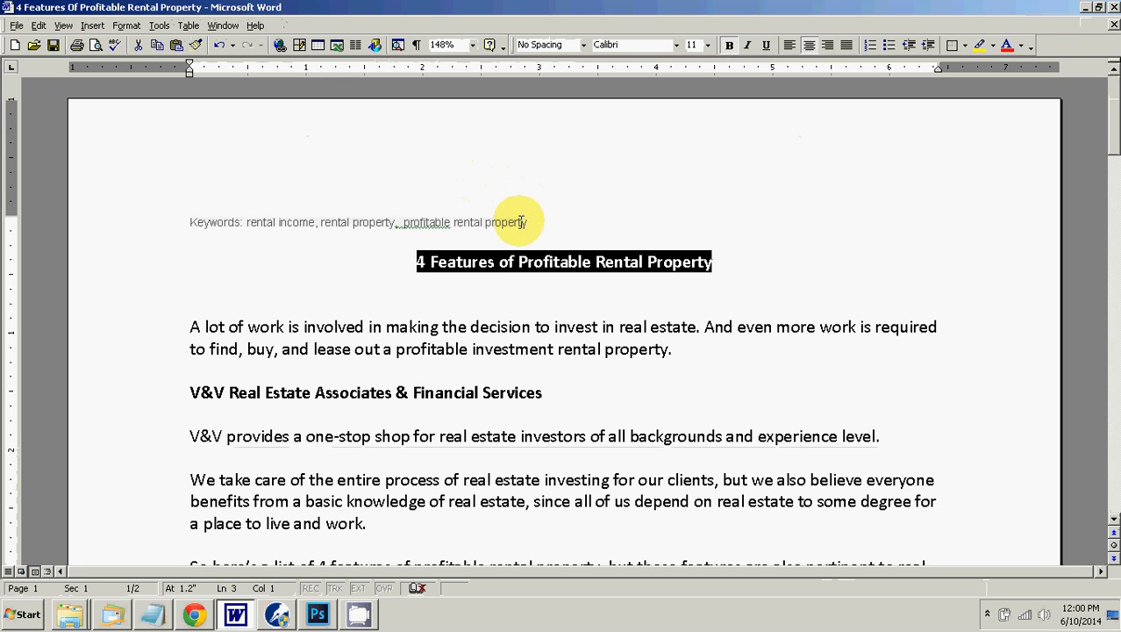
{"action": "left_click_drag", "start_coordinate": [524, 222], "coordinate": [273, 221]}
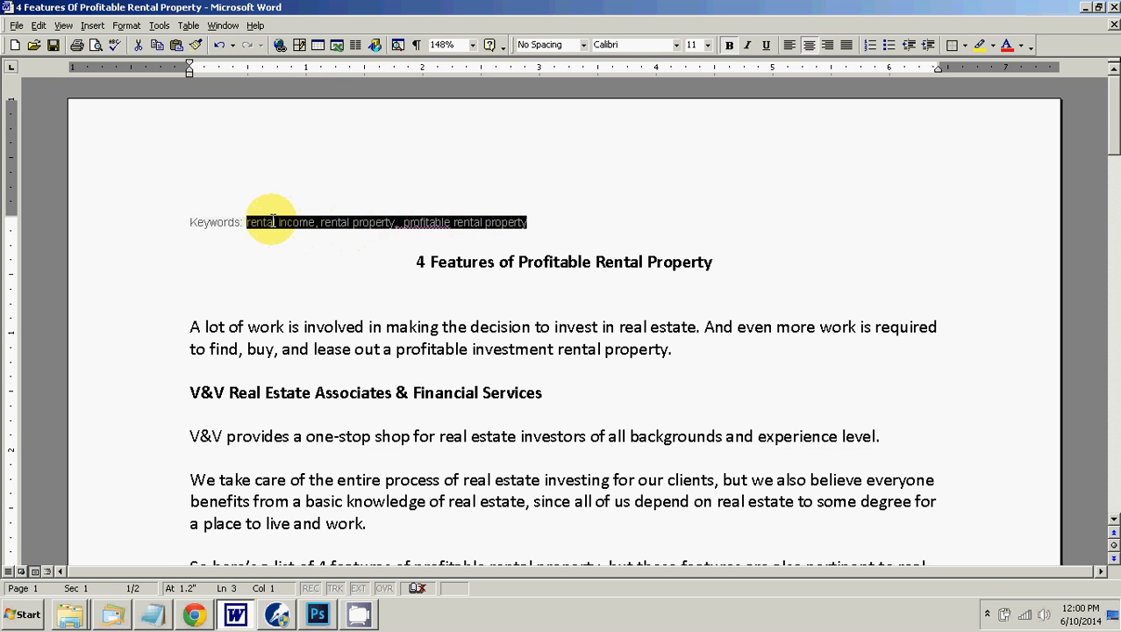
{"action": "right_click", "coordinate": [272, 222]}
{"action": "left_click", "coordinate": [289, 245]}
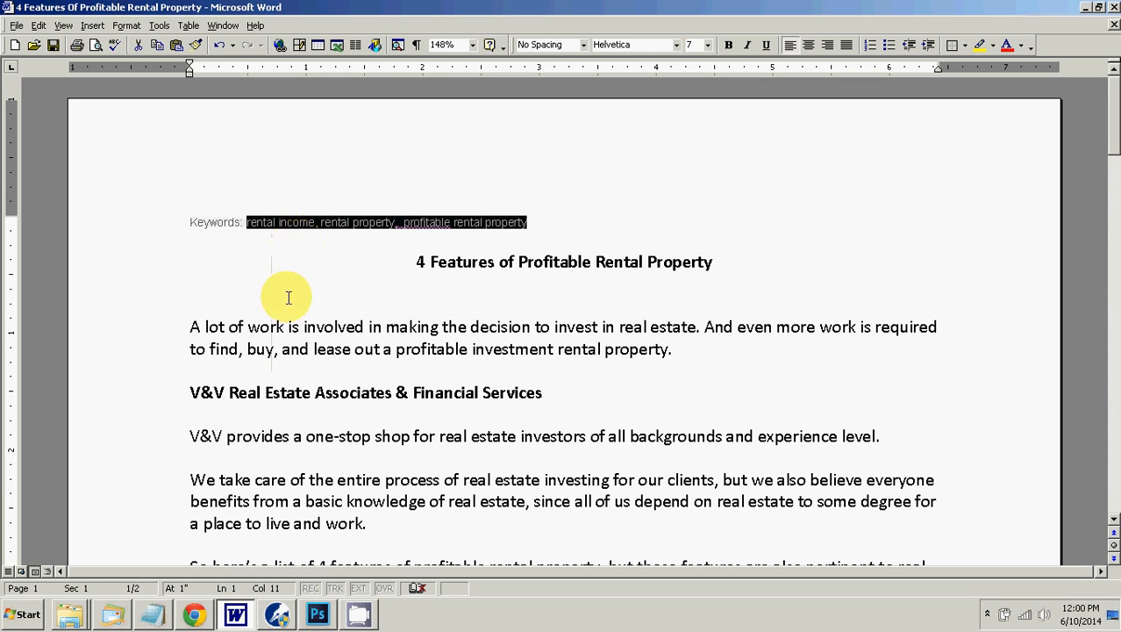
{"action": "left_click", "coordinate": [197, 615]}
{"action": "right_click", "coordinate": [891, 410]}
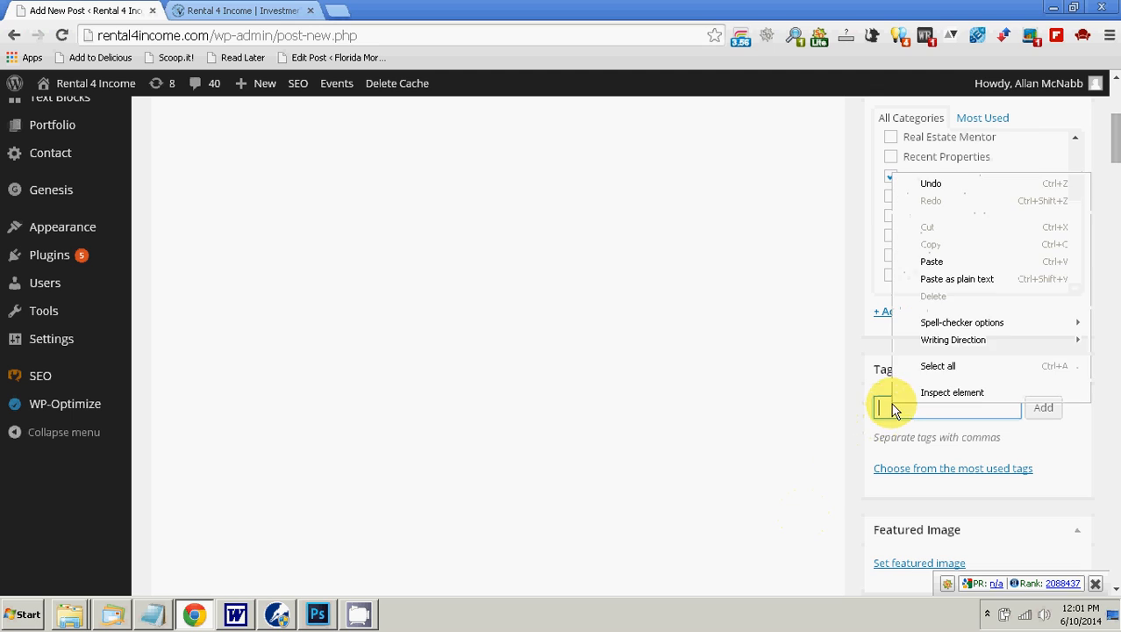
{"action": "left_click", "coordinate": [956, 278]}
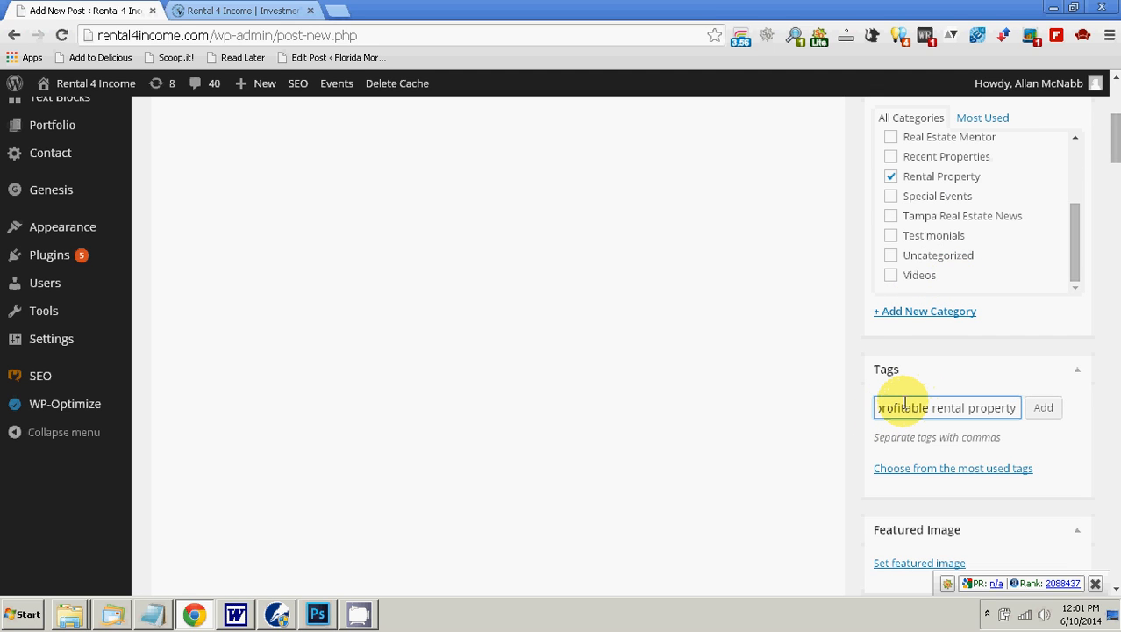
Step: Capitalize the first tag in the tag entry as "Rental Income"
{"action": "key", "text": "Home"}
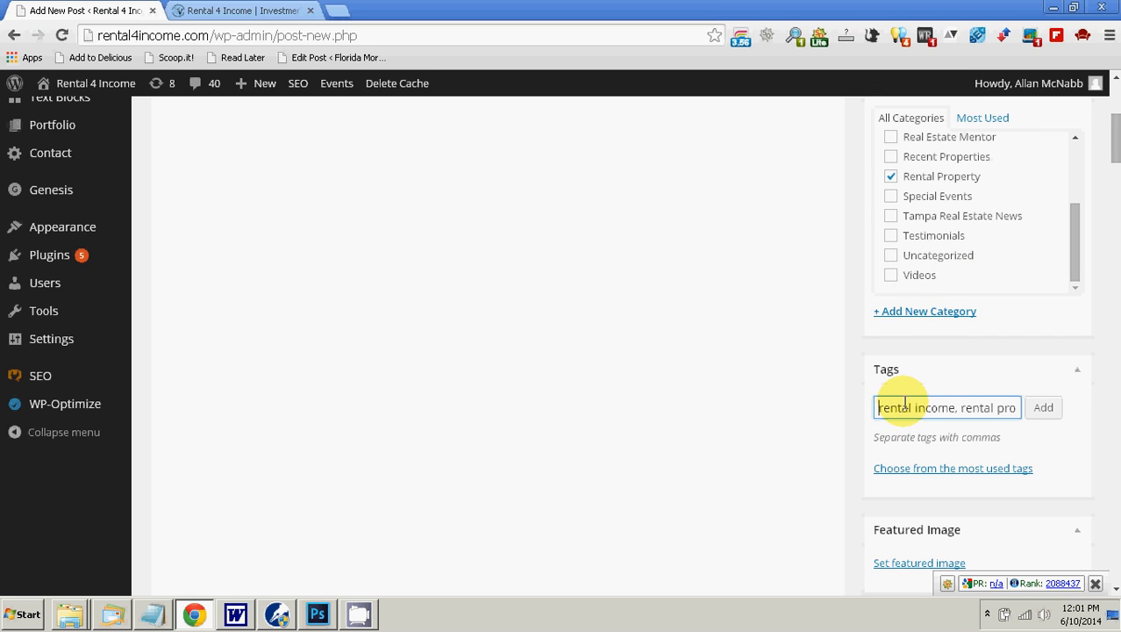
{"action": "key", "text": "Right"}
{"action": "key", "text": "Right"}
{"action": "key", "text": "Right"}
{"action": "key", "text": "Right"}
{"action": "key", "text": "Right"}
{"action": "key", "text": "Right"}
{"action": "key", "text": "Right"}
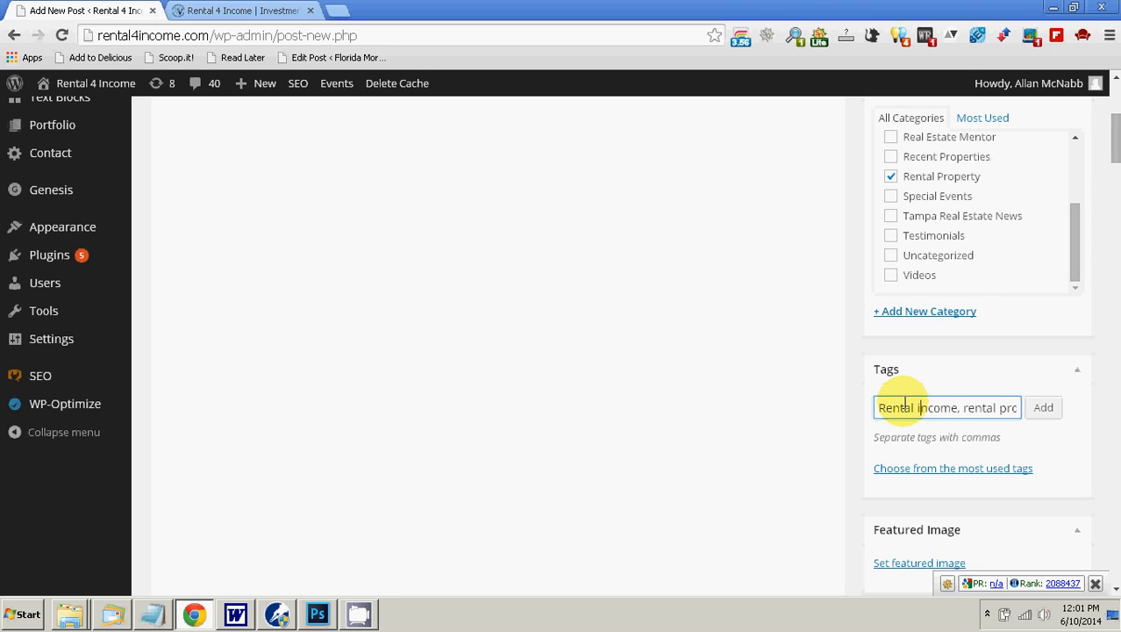
{"action": "type", "text": "I"}
{"action": "key", "text": "Delete"}
{"action": "key", "text": "End"}
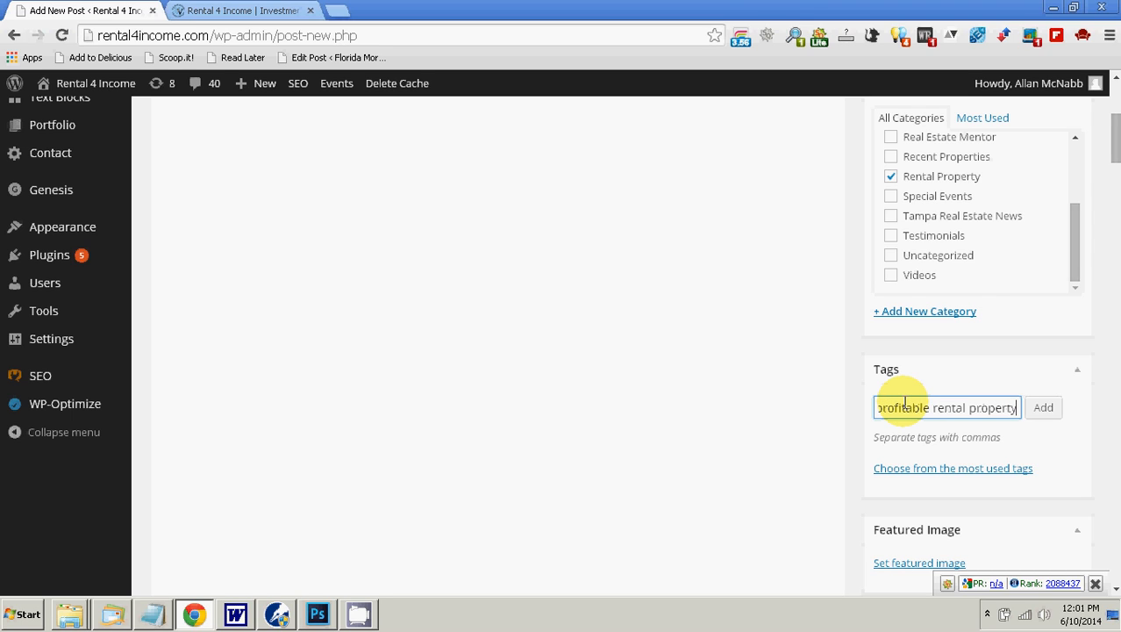
Step: Capitalize the second tag in the tag entry as "Rental Property"
{"action": "key", "text": "Left"}
{"action": "key", "text": "Left"}
{"action": "key", "text": "Left"}
{"action": "key", "text": "Left"}
{"action": "key", "text": "Left"}
{"action": "key", "text": "Left"}
{"action": "key", "text": "Left"}
{"action": "key", "text": "Left"}
{"action": "key", "text": "Left"}
{"action": "key", "text": "Left"}
{"action": "key", "text": "Left"}
{"action": "key", "text": "Left"}
{"action": "key", "text": "Left"}
{"action": "key", "text": "Left"}
{"action": "key", "text": "Left"}
{"action": "key", "text": "Left"}
{"action": "key", "text": "Left"}
{"action": "key", "text": "Left"}
{"action": "key", "text": "Left"}
{"action": "key", "text": "Left"}
{"action": "key", "text": "Left"}
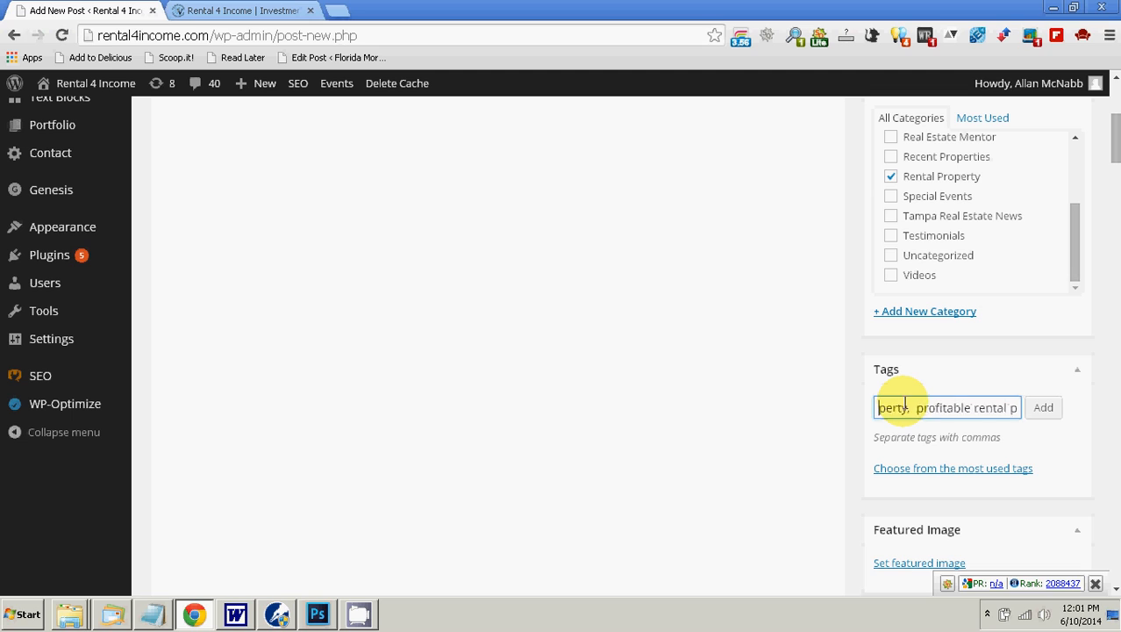
{"action": "key", "text": "Left"}
{"action": "key", "text": "Left"}
{"action": "key", "text": "Left"}
{"action": "key", "text": "Left"}
{"action": "key", "text": "Left"}
{"action": "key", "text": "Left"}
{"action": "key", "text": "Left"}
{"action": "key", "text": "Left"}
{"action": "key", "text": "Left"}
{"action": "key", "text": "Left"}
{"action": "key", "text": "Left"}
{"action": "key", "text": "Right"}
{"action": "key", "text": "Right"}
{"action": "key", "text": "Right"}
{"action": "key", "text": "Right"}
{"action": "key", "text": "Right"}
{"action": "key", "text": "Right"}
{"action": "key", "text": "Right"}
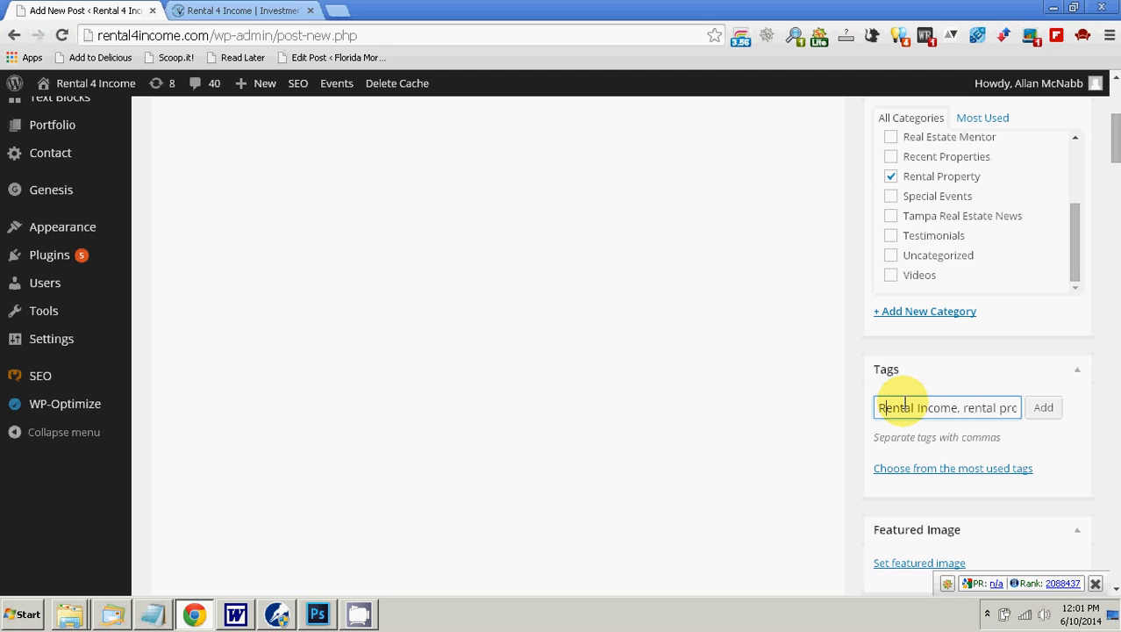
{"action": "key", "text": "Right"}
{"action": "key", "text": "Right"}
{"action": "key", "text": "Right"}
{"action": "key", "text": "Right"}
{"action": "key", "text": "Right"}
{"action": "key", "text": "Right"}
{"action": "key", "text": "Right"}
{"action": "key", "text": "Right"}
{"action": "type", "text": "R"}
{"action": "key", "text": "Delete"}
{"action": "key", "text": "Right"}
{"action": "key", "text": "Right"}
{"action": "key", "text": "Right"}
{"action": "key", "text": "Right"}
{"action": "key", "text": "Right"}
{"action": "key", "text": "Right"}
{"action": "type", "text": "P"}
{"action": "key", "text": "Delete"}
{"action": "key", "text": "Right"}
{"action": "key", "text": "Right"}
{"action": "key", "text": "Right"}
{"action": "key", "text": "Right"}
{"action": "key", "text": "Right"}
{"action": "key", "text": "Right"}
{"action": "key", "text": "Right"}
{"action": "key", "text": "Right"}
{"action": "key", "text": "Right"}
{"action": "key", "text": "Right"}
{"action": "key", "text": "Right"}
{"action": "key", "text": "Right"}
{"action": "key", "text": "Right"}
{"action": "key", "text": "Right"}
{"action": "key", "text": "Right"}
{"action": "key", "text": "Right"}
{"action": "key", "text": "Right"}
{"action": "key", "text": "Right"}
{"action": "key", "text": "Right"}
{"action": "key", "text": "Right"}
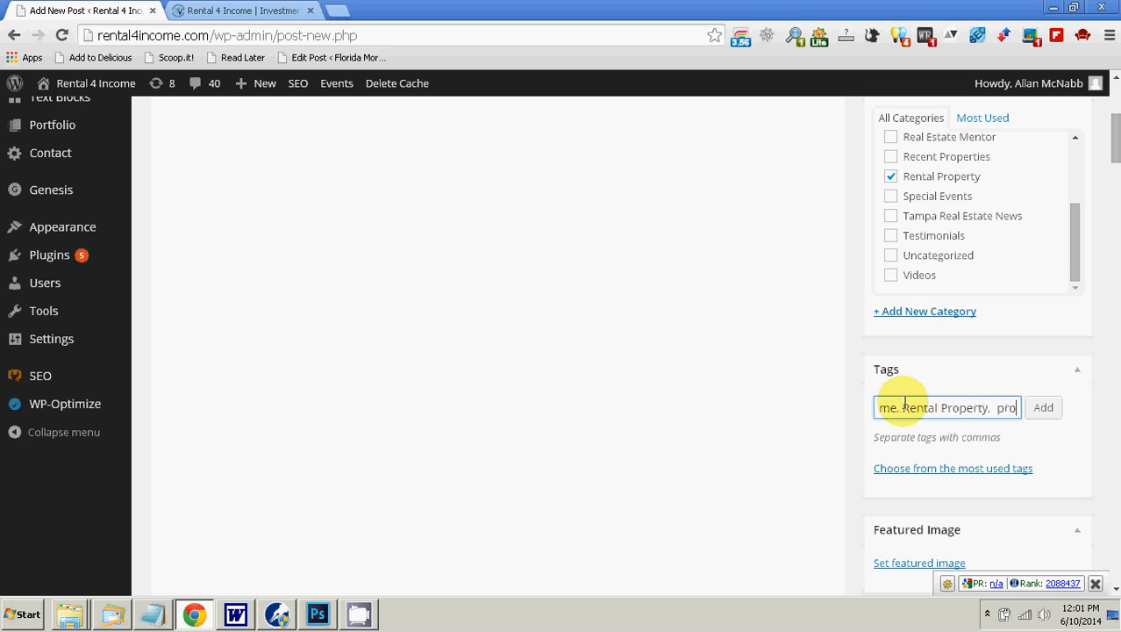
Step: Remove the second tag "Rental Property" from the tag entry and capitalize the first word of the last tag as "Profitable"
{"action": "key", "text": "Left"}
{"action": "key", "text": "Left"}
{"action": "key", "text": "Left"}
{"action": "key", "text": "Left"}
{"action": "key", "text": "Left"}
{"action": "key", "text": "Left"}
{"action": "key", "text": "Left"}
{"action": "key", "text": "Left"}
{"action": "key", "text": "Left"}
{"action": "key", "text": "Left"}
{"action": "key", "text": "Left"}
{"action": "key", "text": "Left"}
{"action": "key", "text": "Left"}
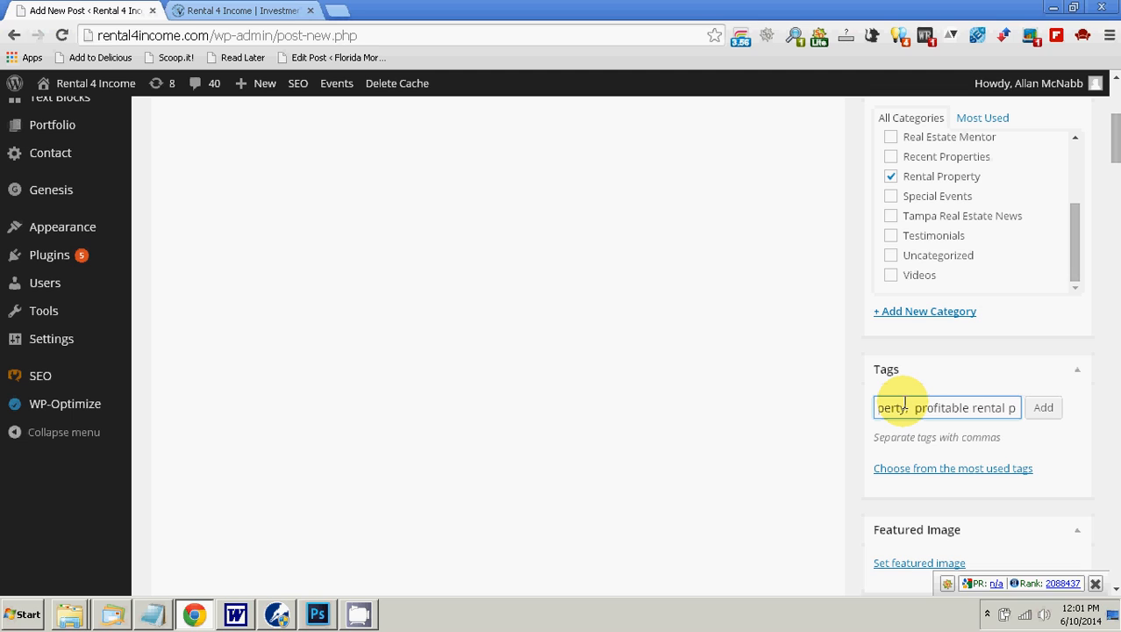
{"action": "key", "text": "Left"}
{"action": "key", "text": "Left"}
{"action": "key", "text": "Left"}
{"action": "key", "text": "Left"}
{"action": "key", "text": "Left"}
{"action": "key", "text": "Left"}
{"action": "key", "text": "Left"}
{"action": "key", "text": "Left"}
{"action": "key", "text": "Left"}
{"action": "key", "text": "Left"}
{"action": "key", "text": "Left"}
{"action": "key", "text": "Left"}
{"action": "key", "text": "Left"}
{"action": "key", "text": "Left"}
{"action": "key", "text": "Left"}
{"action": "key", "text": "Left"}
{"action": "key", "text": "Left"}
{"action": "key", "text": "Left"}
{"action": "key", "text": "Left"}
{"action": "key", "text": "Left"}
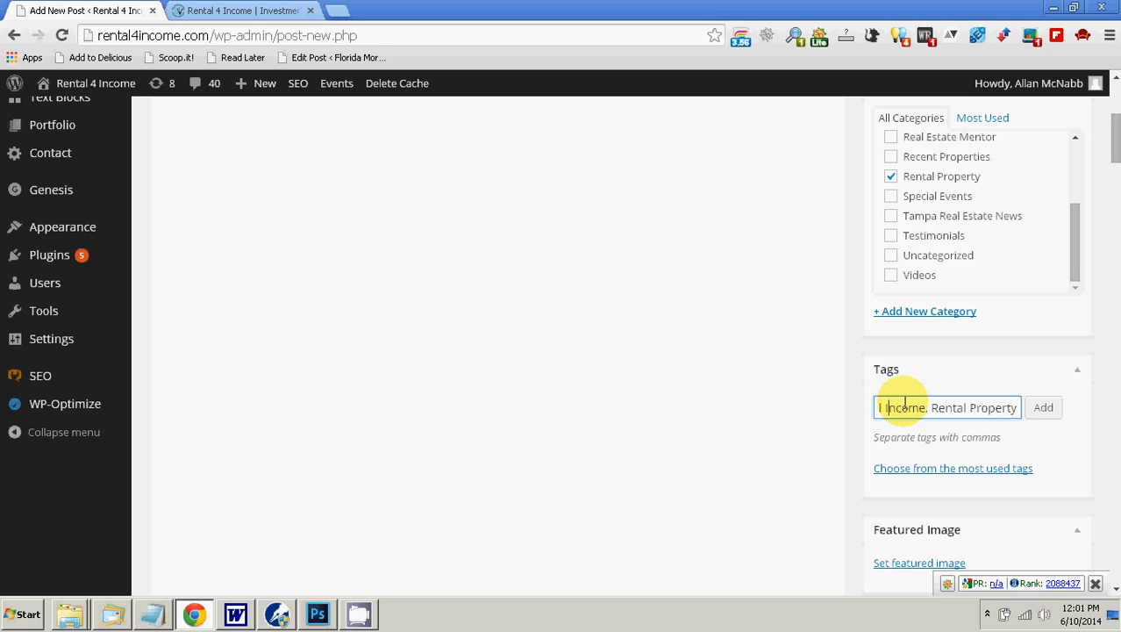
{"action": "key", "text": "Right"}
{"action": "key", "text": "Right"}
{"action": "key", "text": "Right"}
{"action": "key", "text": "Right"}
{"action": "key", "text": "Right"}
{"action": "key", "text": "shift+Right"}
{"action": "key", "text": "shift+Right"}
{"action": "key", "text": "shift+Right"}
{"action": "key", "text": "shift+Right"}
{"action": "key", "text": "shift+Right"}
{"action": "key", "text": "shift+Right"}
{"action": "key", "text": "shift+Right"}
{"action": "key", "text": "shift+Right"}
{"action": "key", "text": "shift+Right"}
{"action": "key", "text": "shift+Right"}
{"action": "key", "text": "shift+Right"}
{"action": "key", "text": "shift+Right"}
{"action": "key", "text": "shift+Right"}
{"action": "key", "text": "shift+Right"}
{"action": "key", "text": "shift+Right"}
{"action": "key", "text": "shift+Right"}
{"action": "key", "text": "shift+Right"}
{"action": "key", "text": "shift+Right"}
{"action": "key", "text": "shift+Right"}
{"action": "key", "text": "shift+Right"}
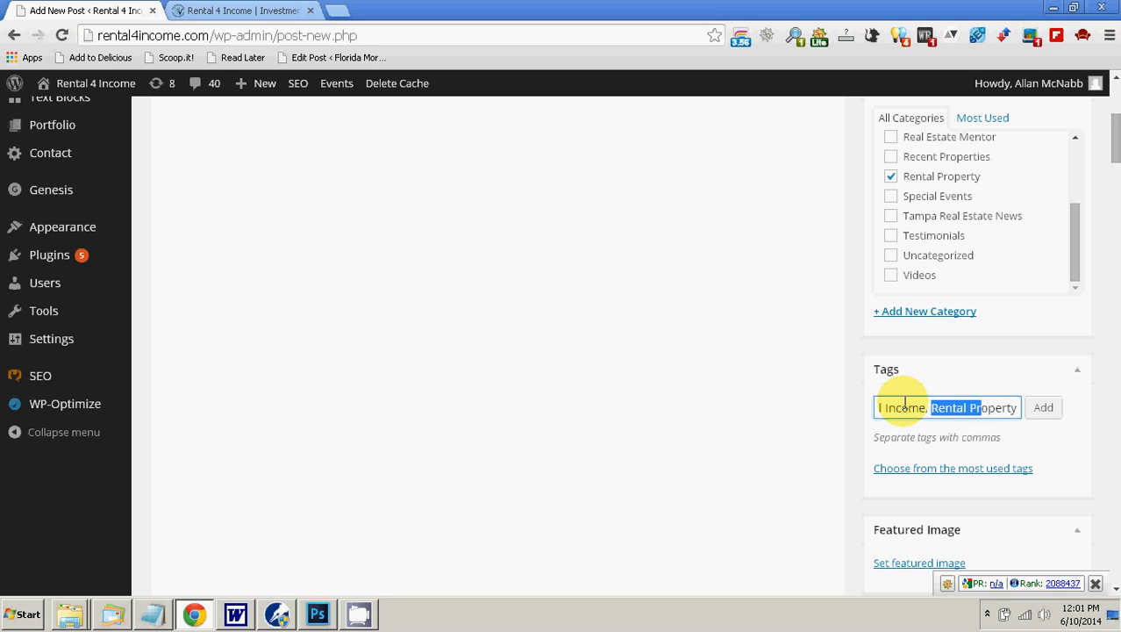
{"action": "key", "text": "shift+Left"}
{"action": "key", "text": "shift+Left"}
{"action": "key", "text": "shift+Left"}
{"action": "key", "text": "shift+Left"}
{"action": "key", "text": "shift+Left"}
{"action": "key", "text": "shift+Left"}
{"action": "key", "text": "shift+Left"}
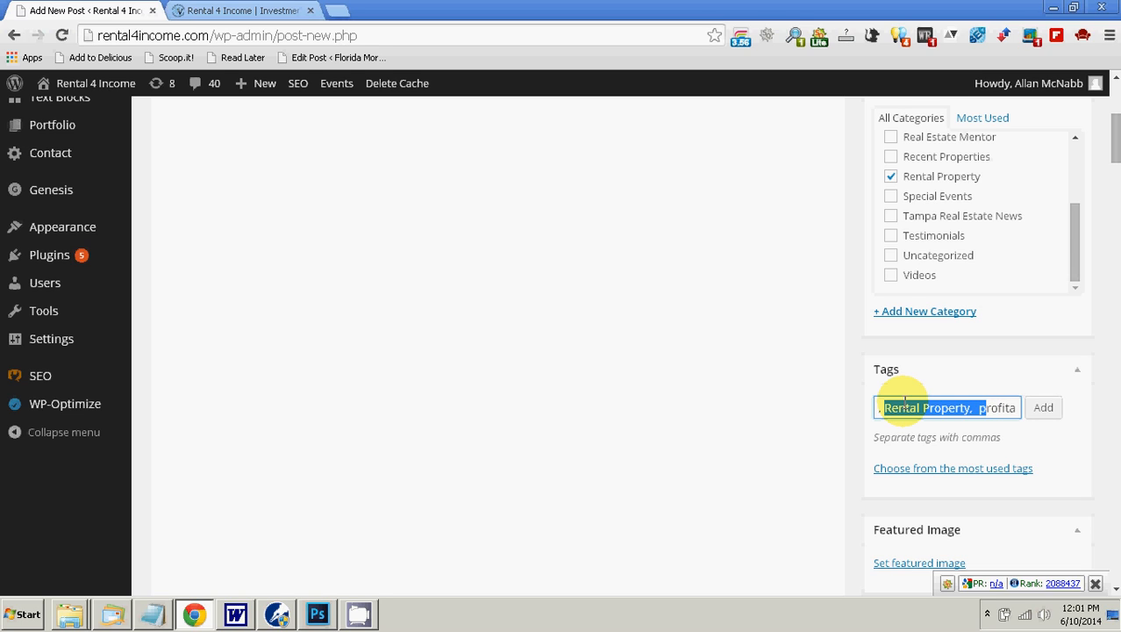
{"action": "type", "text": "P"}
Step: Capitalize the remaining words of the last tag to read "Profitable Rental Property" and add the entered tags to the post
{"action": "key", "text": "Right"}
{"action": "key", "text": "Right"}
{"action": "key", "text": "Right"}
{"action": "key", "text": "Right"}
{"action": "key", "text": "Right"}
{"action": "key", "text": "Right"}
{"action": "key", "text": "Right"}
{"action": "key", "text": "Right"}
{"action": "key", "text": "Right"}
{"action": "key", "text": "Right"}
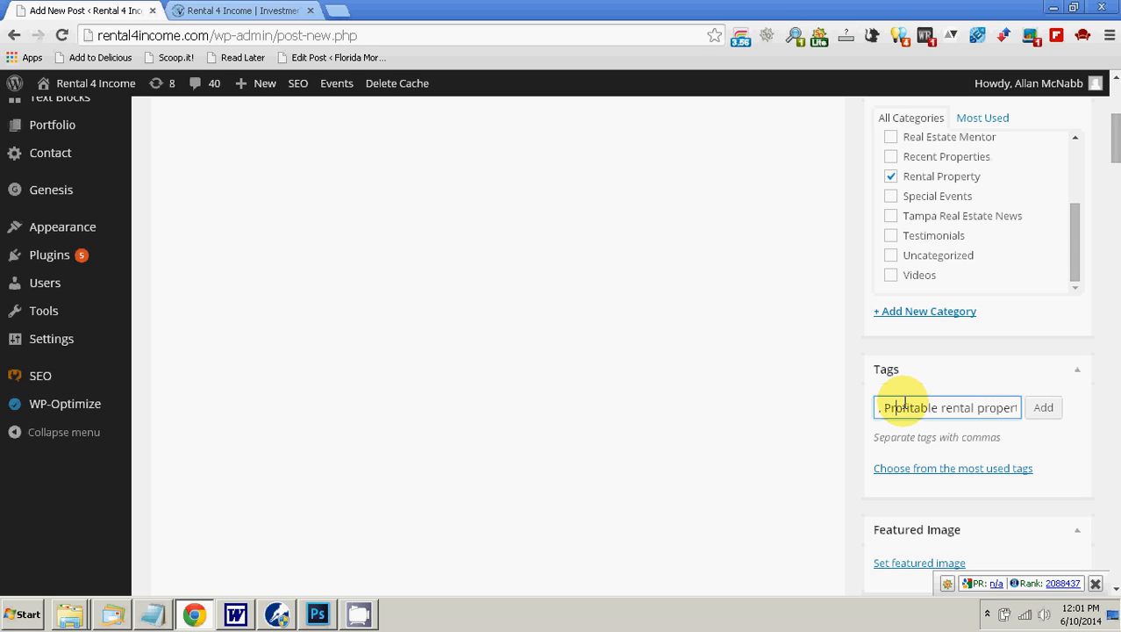
{"action": "key", "text": "Delete"}
{"action": "type", "text": "R"}
{"action": "key", "text": "Right"}
{"action": "key", "text": "Right"}
{"action": "key", "text": "Right"}
{"action": "key", "text": "Right"}
{"action": "key", "text": "Right"}
{"action": "key", "text": "Right"}
{"action": "key", "text": "Delete"}
{"action": "type", "text": "P"}
{"action": "key", "text": "Right"}
{"action": "key", "text": "Right"}
{"action": "key", "text": "Right"}
{"action": "key", "text": "Right"}
{"action": "key", "text": "Right"}
{"action": "key", "text": "Right"}
{"action": "key", "text": "Right"}
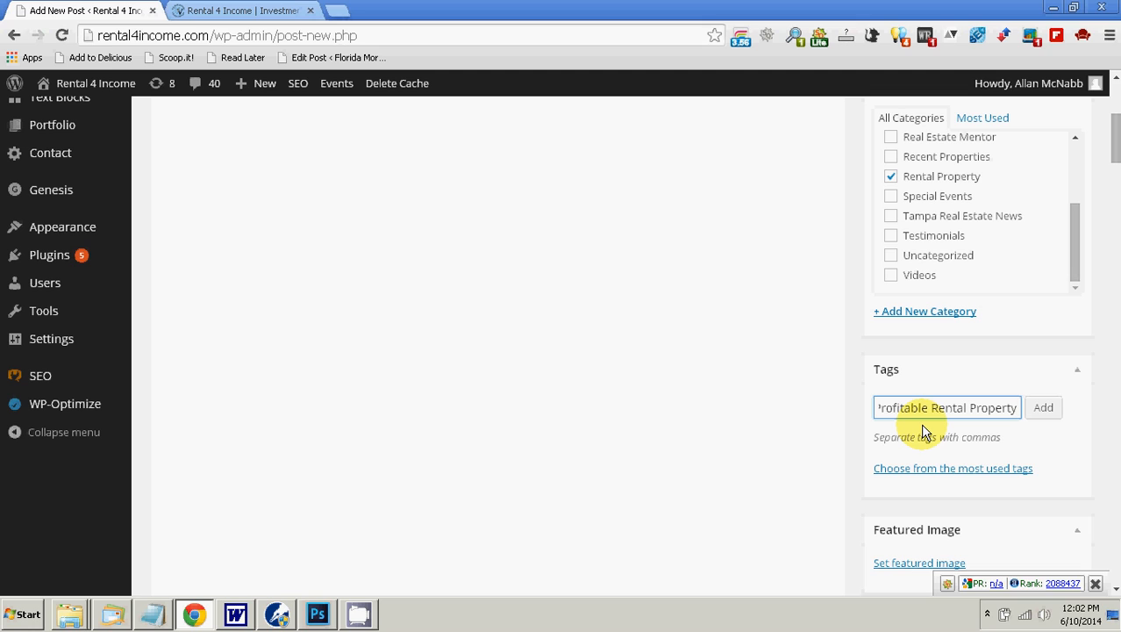
{"action": "left_click", "coordinate": [1044, 409]}
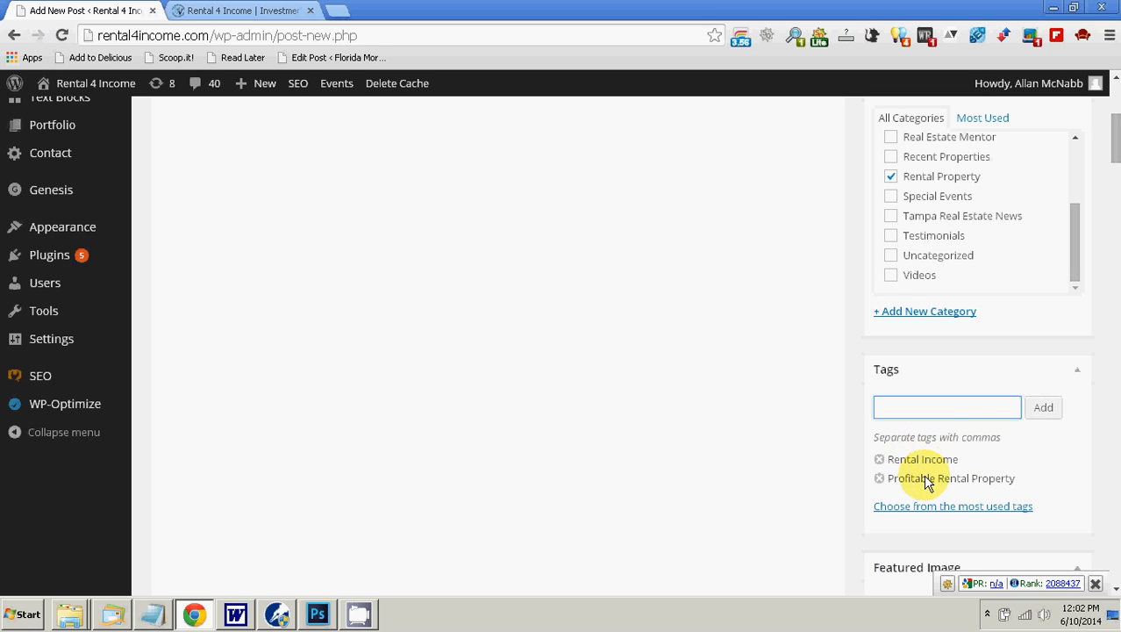
Step: Check the post's scheduled publish date and category, then return to the empty tag entry
{"action": "scroll", "coordinate": [684, 487], "scroll_direction": "down", "scroll_amount": 1}
{"action": "scroll", "coordinate": [684, 487], "scroll_direction": "down", "scroll_amount": 4}
{"action": "scroll", "coordinate": [689, 483], "scroll_direction": "up", "scroll_amount": 9}
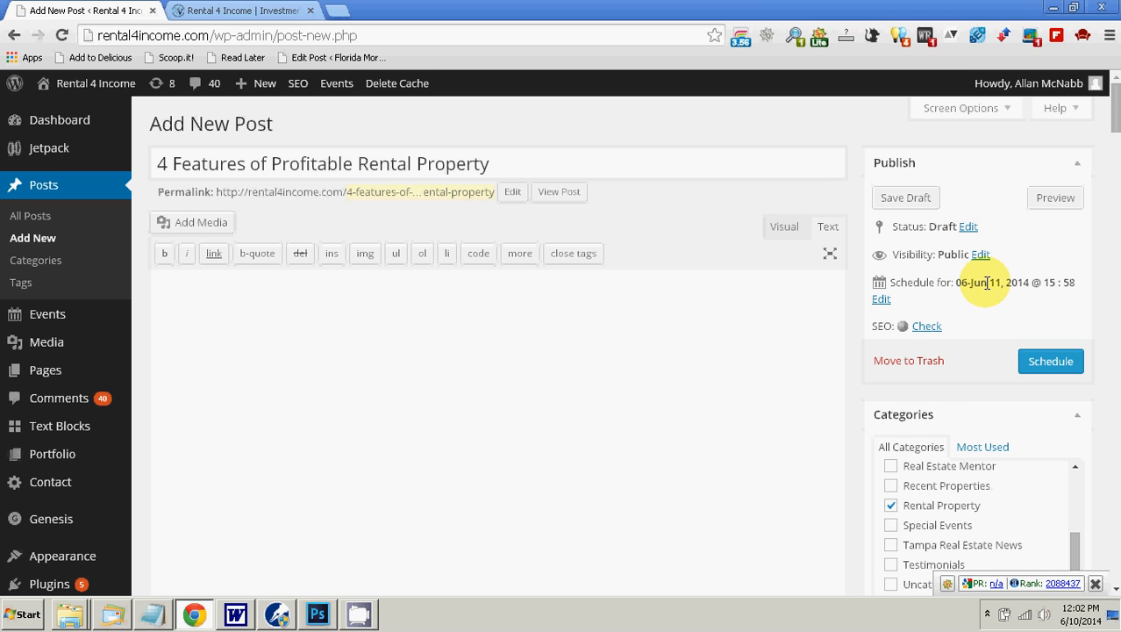
{"action": "scroll", "coordinate": [989, 288], "scroll_direction": "down", "scroll_amount": 1}
{"action": "scroll", "coordinate": [901, 420], "scroll_direction": "down", "scroll_amount": 3}
{"action": "left_click", "coordinate": [939, 408]}
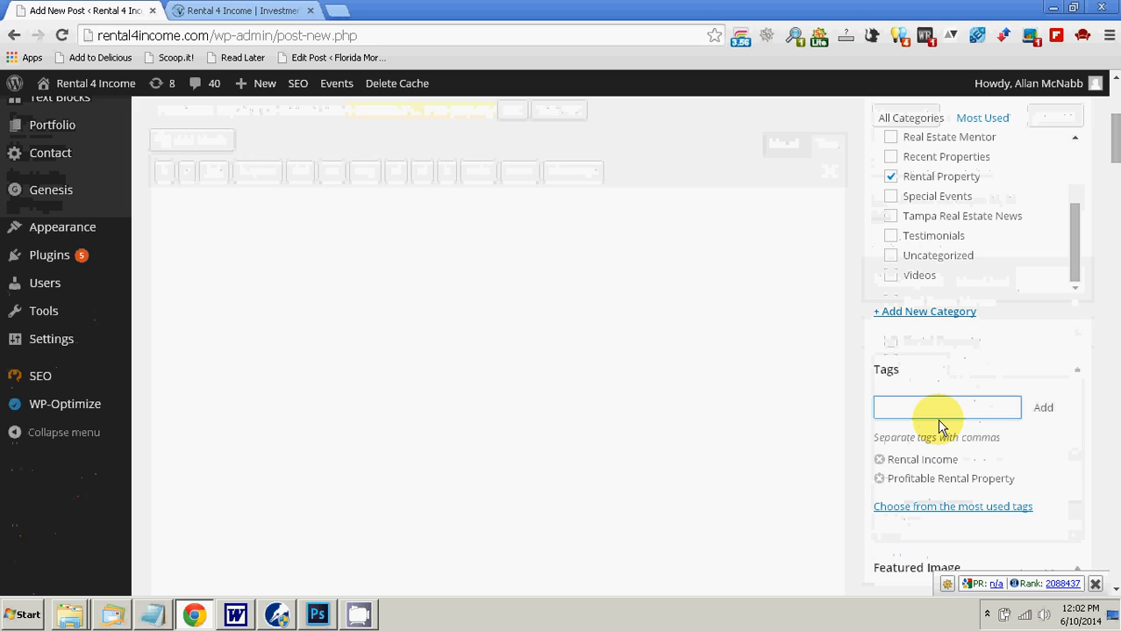
Step: Schedule the post for publication with its current settings
{"action": "scroll", "coordinate": [957, 404], "scroll_direction": "up", "scroll_amount": 2}
{"action": "left_click", "coordinate": [1047, 196]}
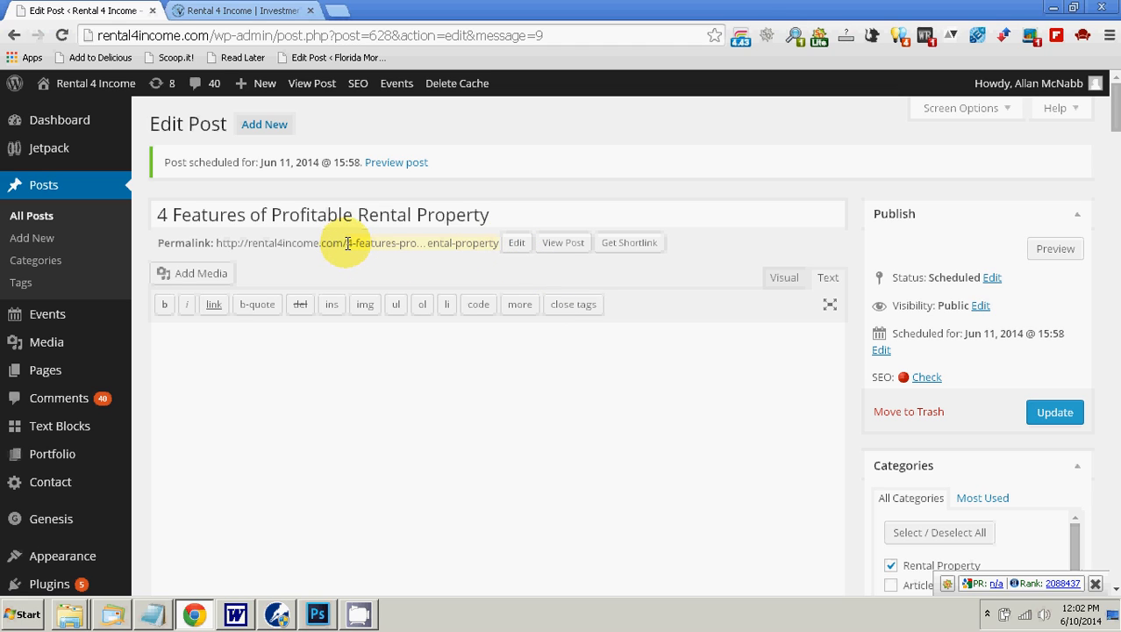
Step: Insert "of-" before "profitable" in the permalink slug so it reads 4-features-of-profitable-rental-property
{"action": "left_click", "coordinate": [517, 246]}
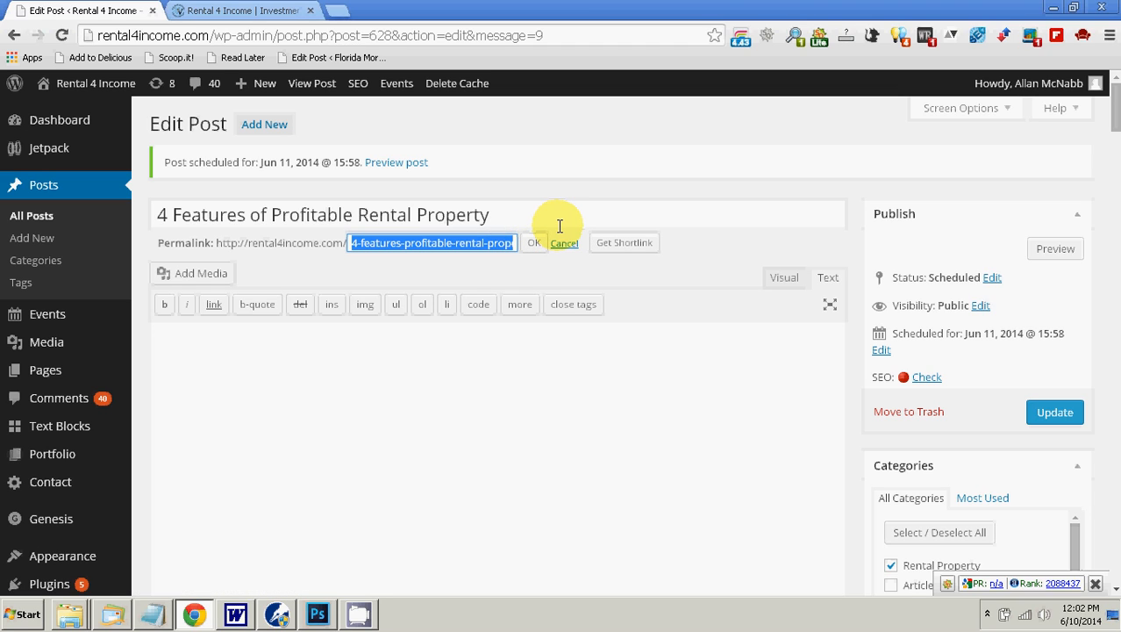
{"action": "key", "text": "Left"}
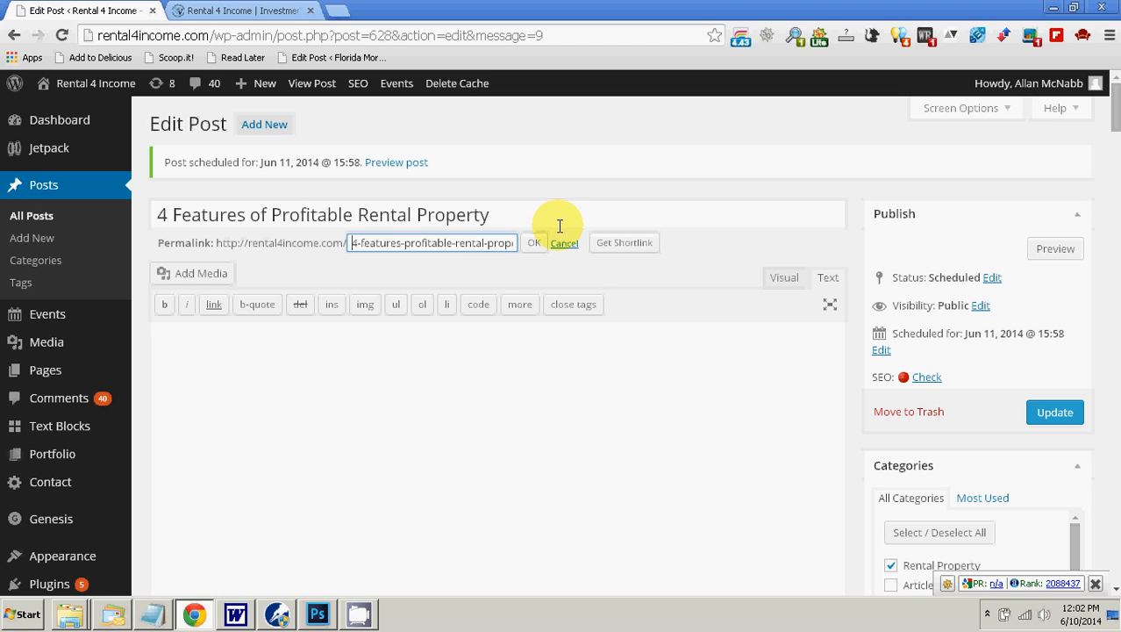
{"action": "key", "text": "Right"}
{"action": "key", "text": "Right"}
{"action": "key", "text": "Right"}
{"action": "key", "text": "Right"}
{"action": "key", "text": "Right"}
{"action": "key", "text": "Right"}
{"action": "key", "text": "Right"}
{"action": "key", "text": "Right"}
{"action": "key", "text": "Right"}
{"action": "key", "text": "Right"}
{"action": "key", "text": "Right"}
{"action": "key", "text": "Right"}
{"action": "key", "text": "Right"}
{"action": "key", "text": "Right"}
{"action": "key", "text": "Right"}
{"action": "key", "text": "Right"}
{"action": "key", "text": "Right"}
{"action": "key", "text": "Right"}
{"action": "key", "text": "Right"}
{"action": "key", "text": "Right"}
{"action": "key", "text": "Right"}
{"action": "key", "text": "Right"}
{"action": "key", "text": "Right"}
{"action": "key", "text": "Right"}
{"action": "key", "text": "Right"}
{"action": "key", "text": "Right"}
{"action": "key", "text": "Right"}
{"action": "key", "text": "Right"}
{"action": "key", "text": "Right"}
{"action": "key", "text": "Right"}
{"action": "key", "text": "Right"}
{"action": "key", "text": "Right"}
{"action": "key", "text": "Right"}
{"action": "key", "text": "Right"}
{"action": "key", "text": "Right"}
{"action": "key", "text": "Right"}
{"action": "key", "text": "Right"}
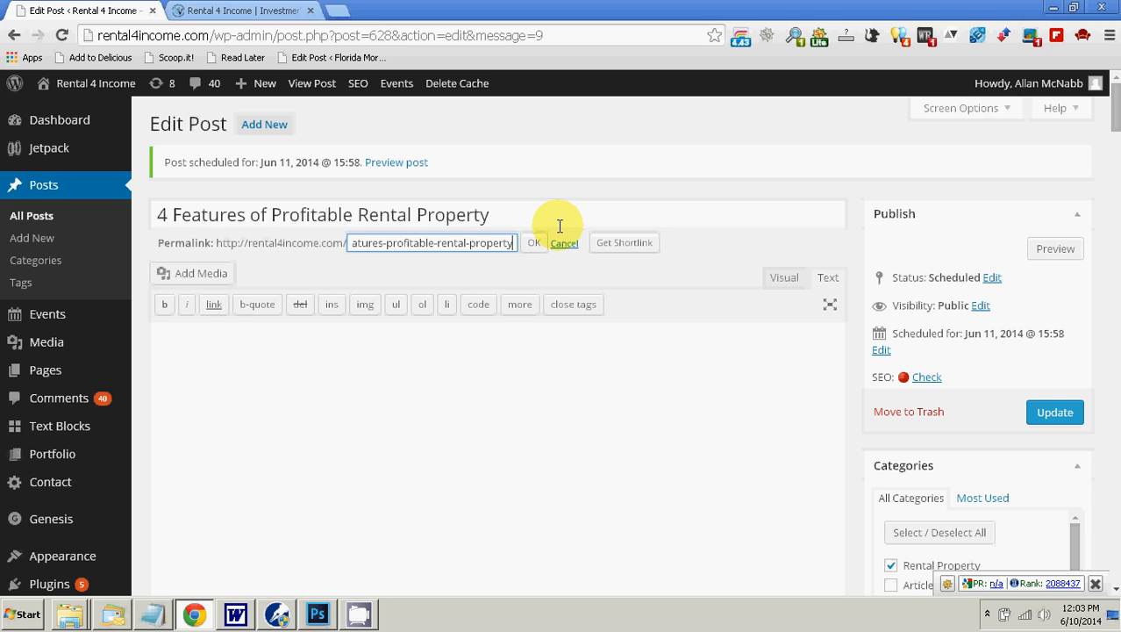
{"action": "key", "text": "Left"}
{"action": "key", "text": "Left"}
{"action": "key", "text": "Left"}
{"action": "key", "text": "Left"}
{"action": "key", "text": "Left"}
{"action": "key", "text": "Left"}
{"action": "key", "text": "Left"}
{"action": "key", "text": "Left"}
{"action": "key", "text": "Left"}
{"action": "key", "text": "Left"}
{"action": "key", "text": "Left"}
{"action": "key", "text": "Left"}
{"action": "key", "text": "Left"}
{"action": "key", "text": "Left"}
{"action": "key", "text": "Left"}
{"action": "key", "text": "Left"}
{"action": "key", "text": "Left"}
{"action": "key", "text": "Left"}
{"action": "key", "text": "Left"}
{"action": "key", "text": "Left"}
{"action": "key", "text": "Right"}
{"action": "key", "text": "Right"}
{"action": "key", "text": "Right"}
{"action": "key", "text": "Right"}
{"action": "key", "text": "Right"}
{"action": "key", "text": "Right"}
{"action": "key", "text": "Right"}
{"action": "key", "text": "Right"}
{"action": "key", "text": "Right"}
{"action": "key", "text": "Right"}
{"action": "key", "text": "Right"}
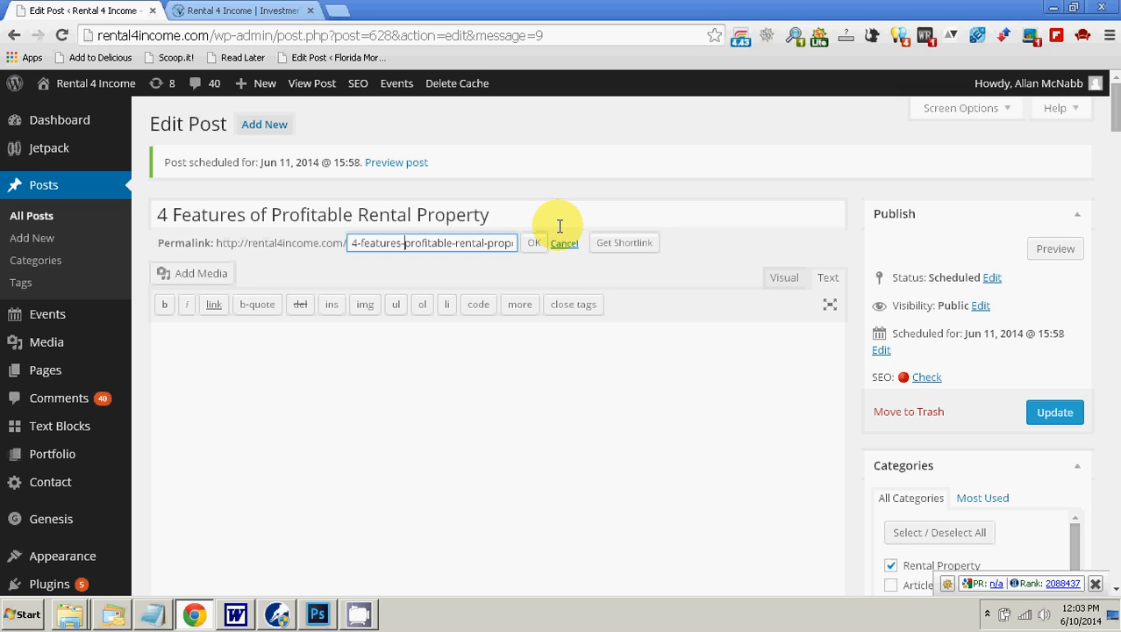
{"action": "type", "text": "of-"}
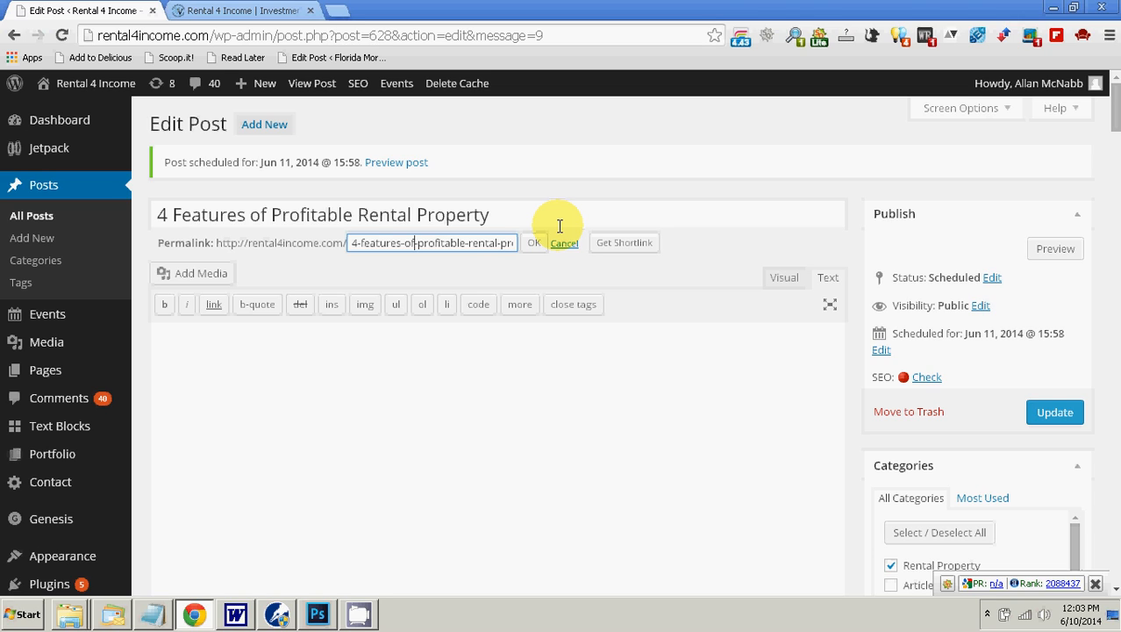
Step: Read the edited slug through to its end, accept it and update the post
{"action": "key", "text": "Left"}
{"action": "key", "text": "Left"}
{"action": "key", "text": "Left"}
{"action": "key", "text": "Left"}
{"action": "key", "text": "Left"}
{"action": "key", "text": "Left"}
{"action": "key", "text": "Left"}
{"action": "key", "text": "Left"}
{"action": "key", "text": "Left"}
{"action": "key", "text": "Left"}
{"action": "key", "text": "Left"}
{"action": "key", "text": "Left"}
{"action": "key", "text": "Left"}
{"action": "key", "text": "Right"}
{"action": "key", "text": "Right"}
{"action": "key", "text": "Right"}
{"action": "key", "text": "Right"}
{"action": "key", "text": "Right"}
{"action": "key", "text": "Right"}
{"action": "key", "text": "Right"}
{"action": "key", "text": "Right"}
{"action": "key", "text": "Right"}
{"action": "key", "text": "Right"}
{"action": "key", "text": "Right"}
{"action": "key", "text": "Right"}
{"action": "key", "text": "Right"}
{"action": "key", "text": "Right"}
{"action": "key", "text": "Right"}
{"action": "key", "text": "Right"}
{"action": "key", "text": "Right"}
{"action": "key", "text": "Right"}
{"action": "key", "text": "Right"}
{"action": "key", "text": "Right"}
{"action": "key", "text": "Right"}
{"action": "key", "text": "Right"}
{"action": "key", "text": "Right"}
{"action": "key", "text": "Right"}
{"action": "key", "text": "Right"}
{"action": "key", "text": "Right"}
{"action": "key", "text": "Right"}
{"action": "key", "text": "Right"}
{"action": "key", "text": "Right"}
{"action": "key", "text": "Right"}
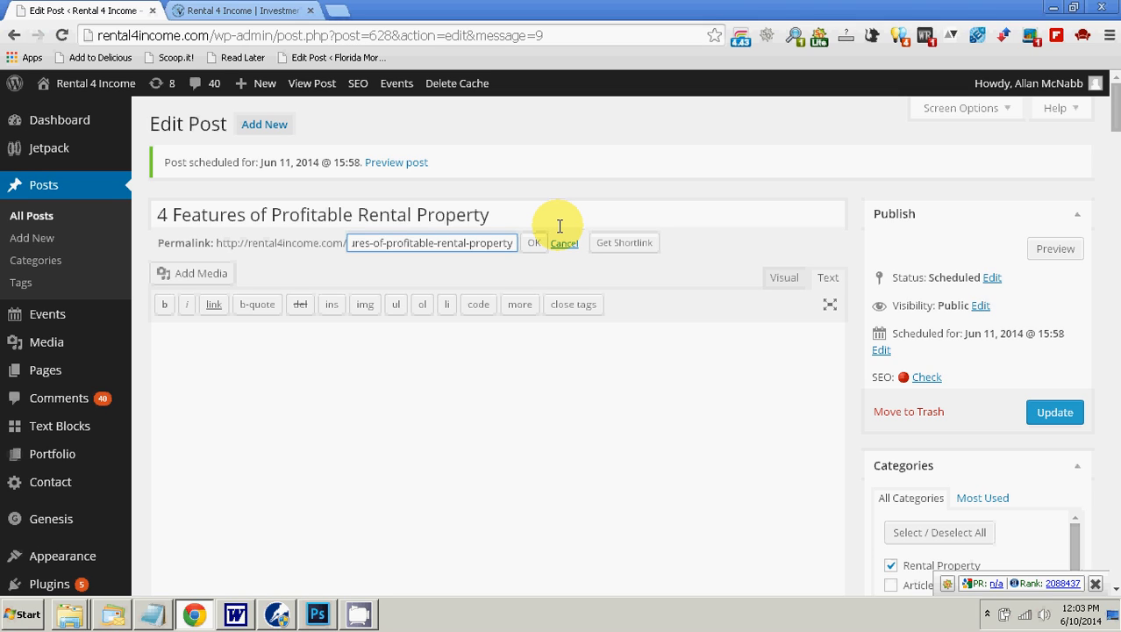
{"action": "key", "text": "ctrl+a"}
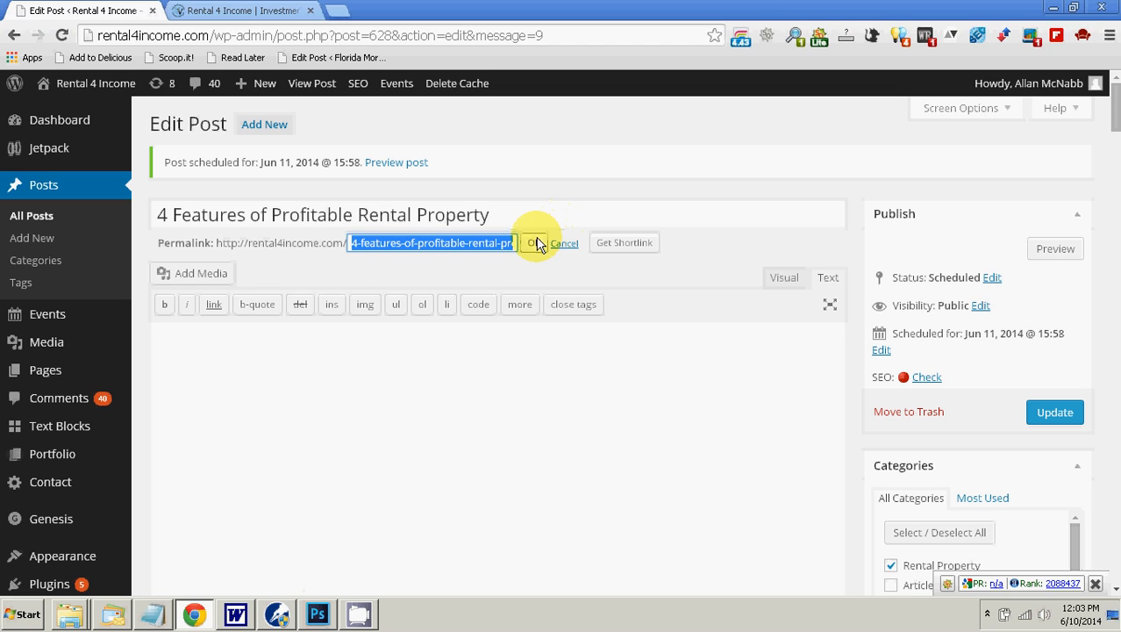
{"action": "left_click", "coordinate": [533, 242]}
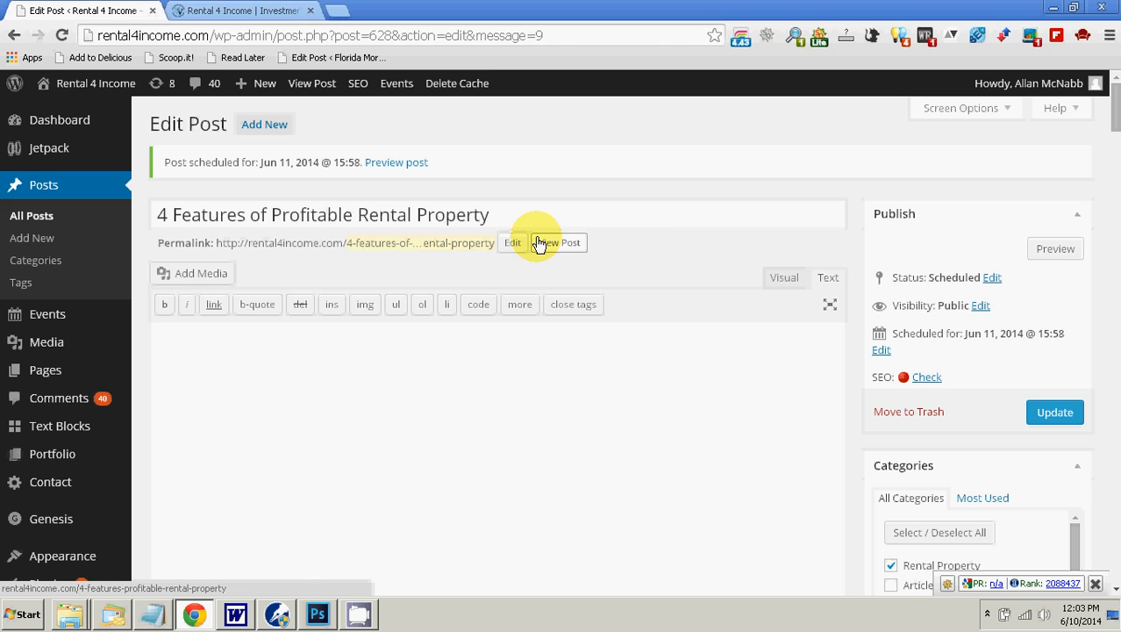
{"action": "left_click", "coordinate": [1055, 414]}
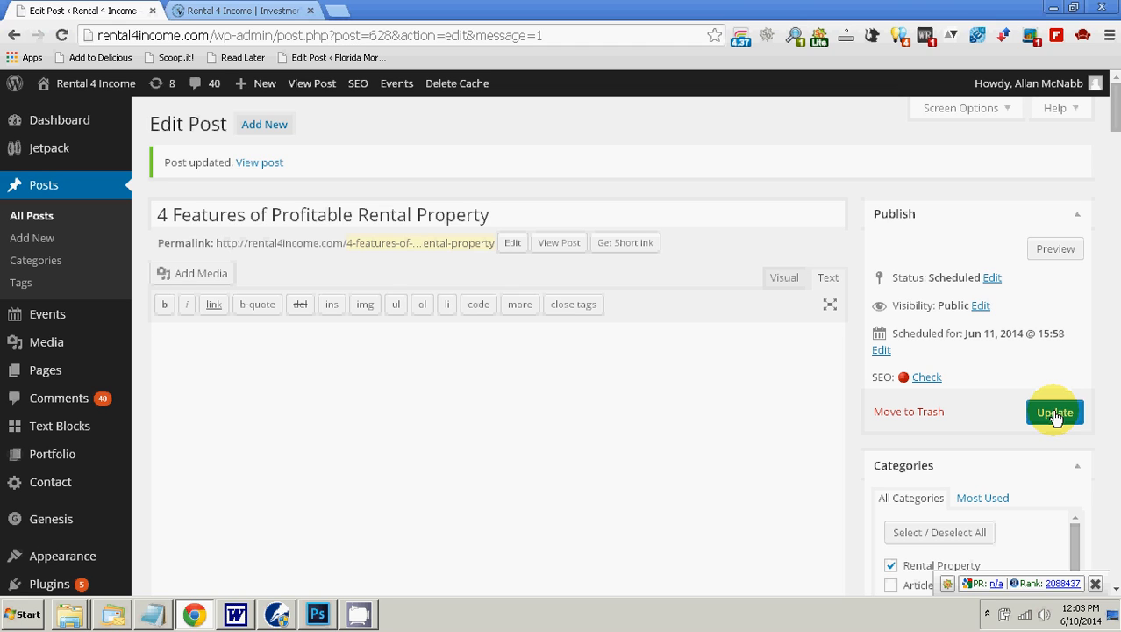
Step: Reopen the permalink slug, check its wording from start to end and close it again
{"action": "left_click", "coordinate": [510, 243]}
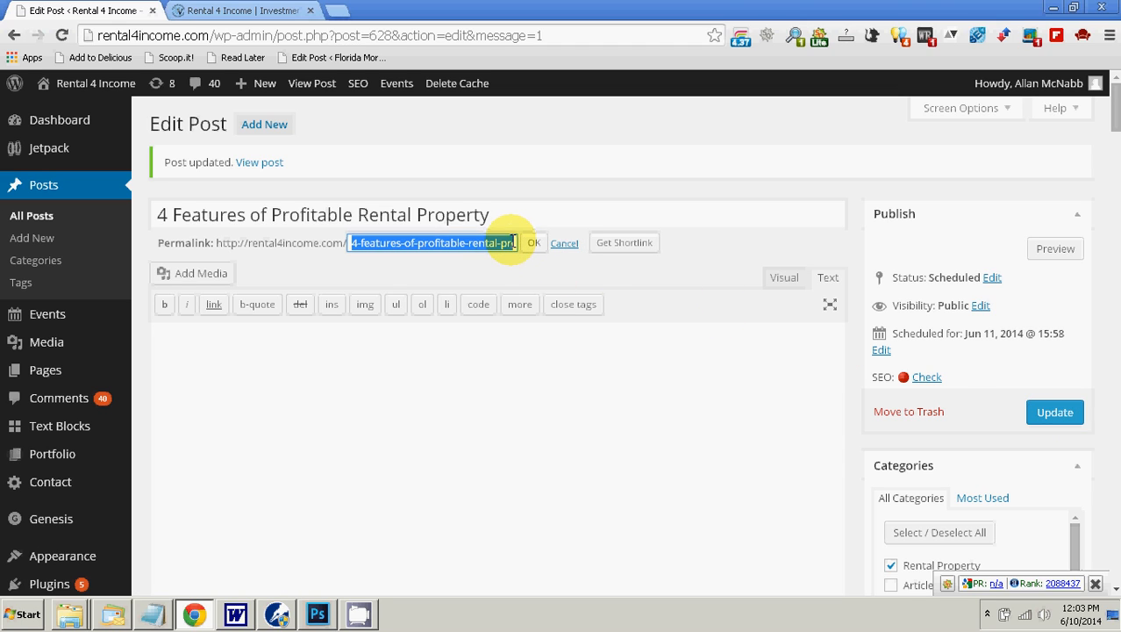
{"action": "key", "text": "Left"}
{"action": "key", "text": "Right"}
{"action": "key", "text": "Right"}
{"action": "key", "text": "Right"}
{"action": "key", "text": "Right"}
{"action": "key", "text": "Right"}
{"action": "key", "text": "Right"}
{"action": "key", "text": "Right"}
{"action": "key", "text": "Right"}
{"action": "key", "text": "Right"}
{"action": "key", "text": "Right"}
{"action": "key", "text": "Right"}
{"action": "key", "text": "Right"}
{"action": "key", "text": "Right"}
{"action": "key", "text": "Right"}
{"action": "key", "text": "Right"}
{"action": "key", "text": "Right"}
{"action": "key", "text": "Right"}
{"action": "key", "text": "Right"}
{"action": "key", "text": "Right"}
{"action": "key", "text": "Right"}
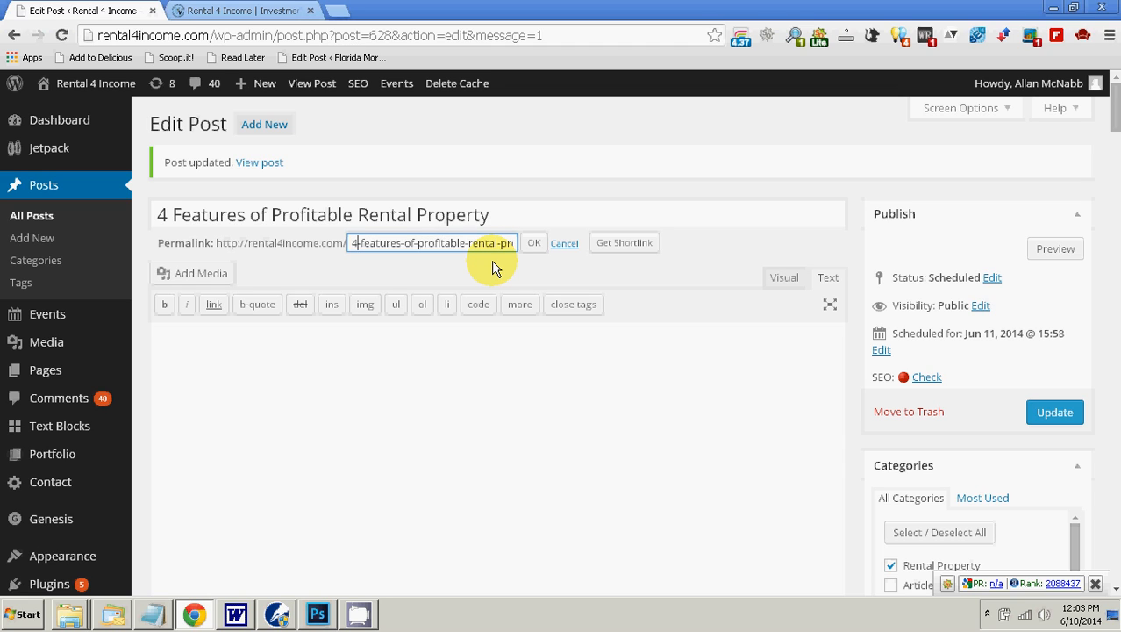
{"action": "key", "text": "Right"}
{"action": "key", "text": "Right"}
{"action": "key", "text": "Right"}
{"action": "key", "text": "Right"}
{"action": "key", "text": "Right"}
{"action": "key", "text": "Right"}
{"action": "key", "text": "Right"}
{"action": "key", "text": "Right"}
{"action": "key", "text": "Right"}
{"action": "key", "text": "Right"}
{"action": "key", "text": "Right"}
{"action": "key", "text": "Right"}
{"action": "key", "text": "Right"}
{"action": "key", "text": "Right"}
{"action": "key", "text": "Right"}
{"action": "key", "text": "Right"}
{"action": "key", "text": "Right"}
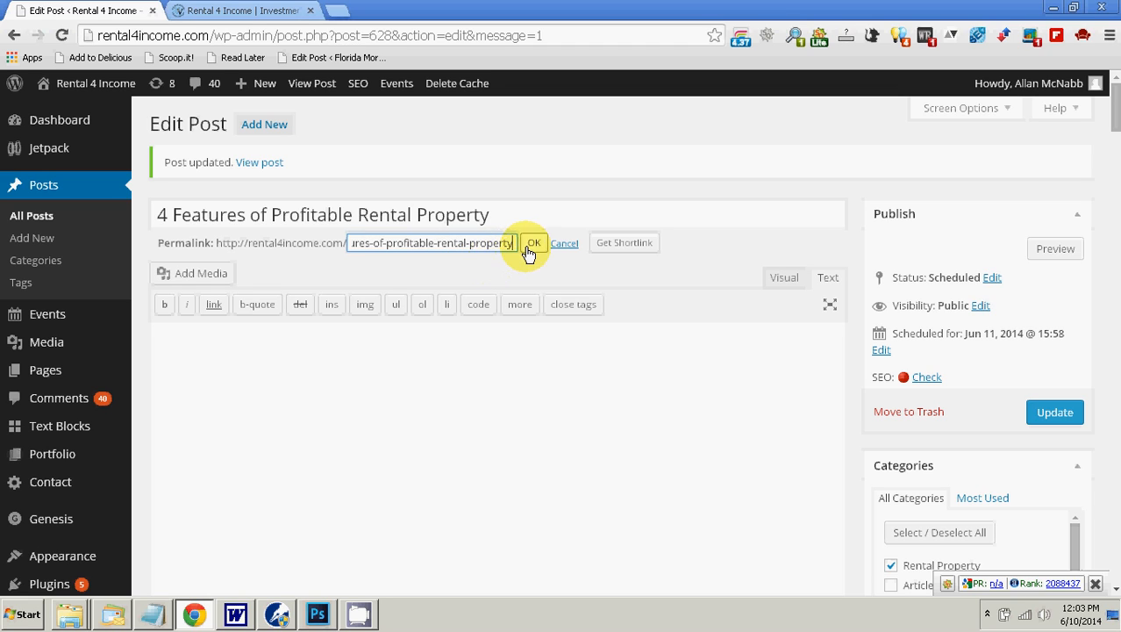
{"action": "left_click", "coordinate": [537, 244]}
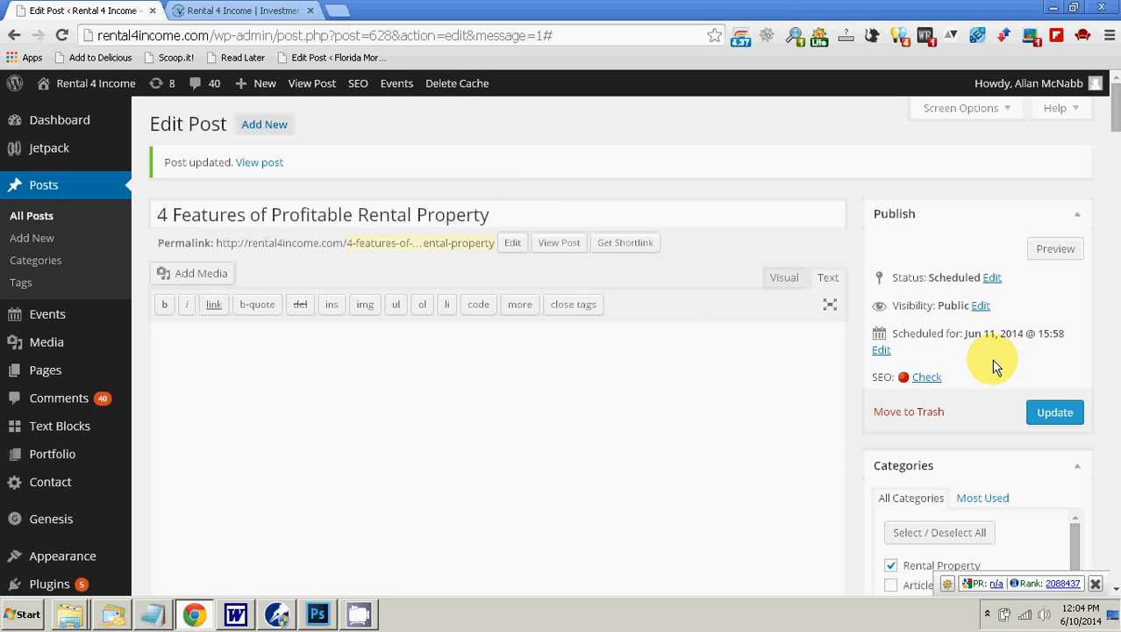
Step: Review the post's publish, category, tag and featured image settings
{"action": "scroll", "coordinate": [991, 364], "scroll_direction": "down", "scroll_amount": 3}
{"action": "scroll", "coordinate": [989, 342], "scroll_direction": "up", "scroll_amount": 3}
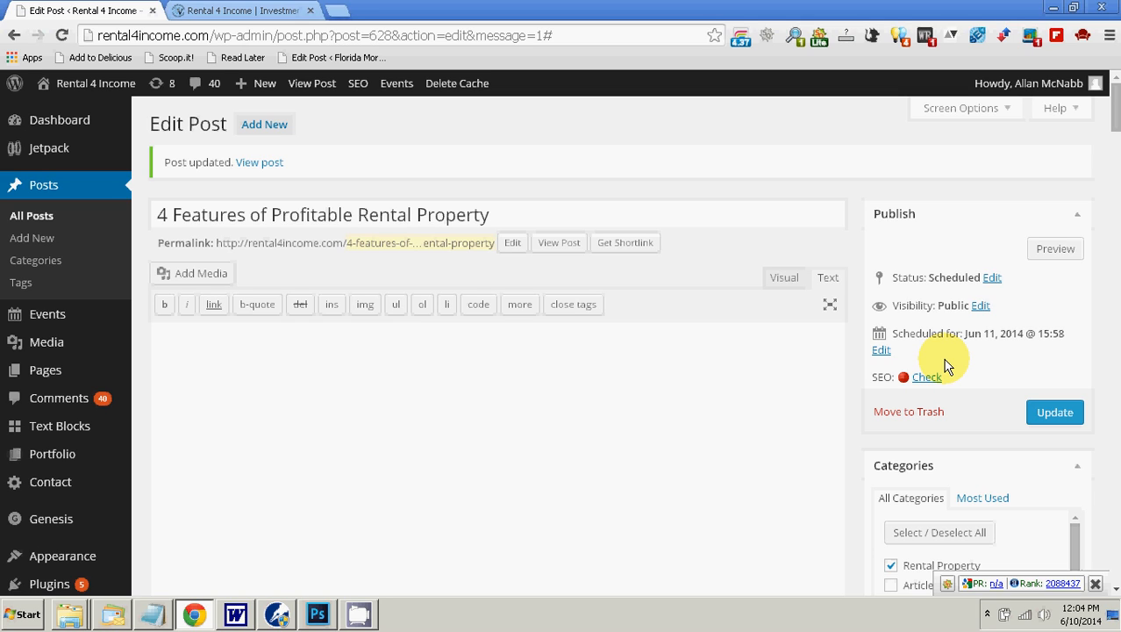
{"action": "scroll", "coordinate": [946, 367], "scroll_direction": "down", "scroll_amount": 4}
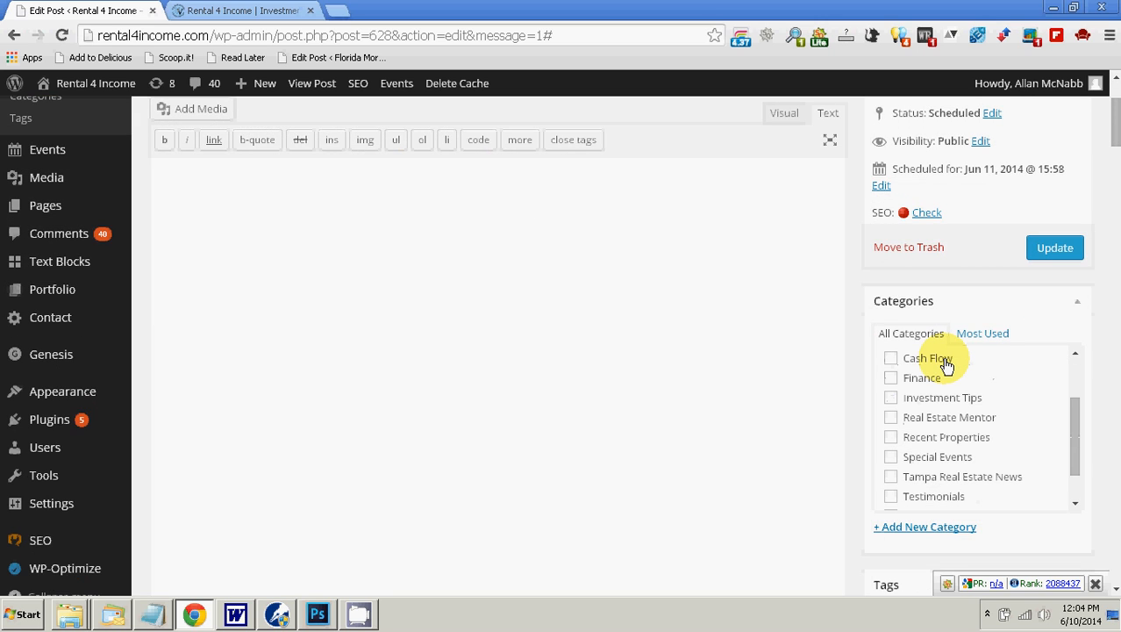
{"action": "scroll", "coordinate": [851, 399], "scroll_direction": "down", "scroll_amount": 3}
{"action": "scroll", "coordinate": [851, 400], "scroll_direction": "up", "scroll_amount": 5}
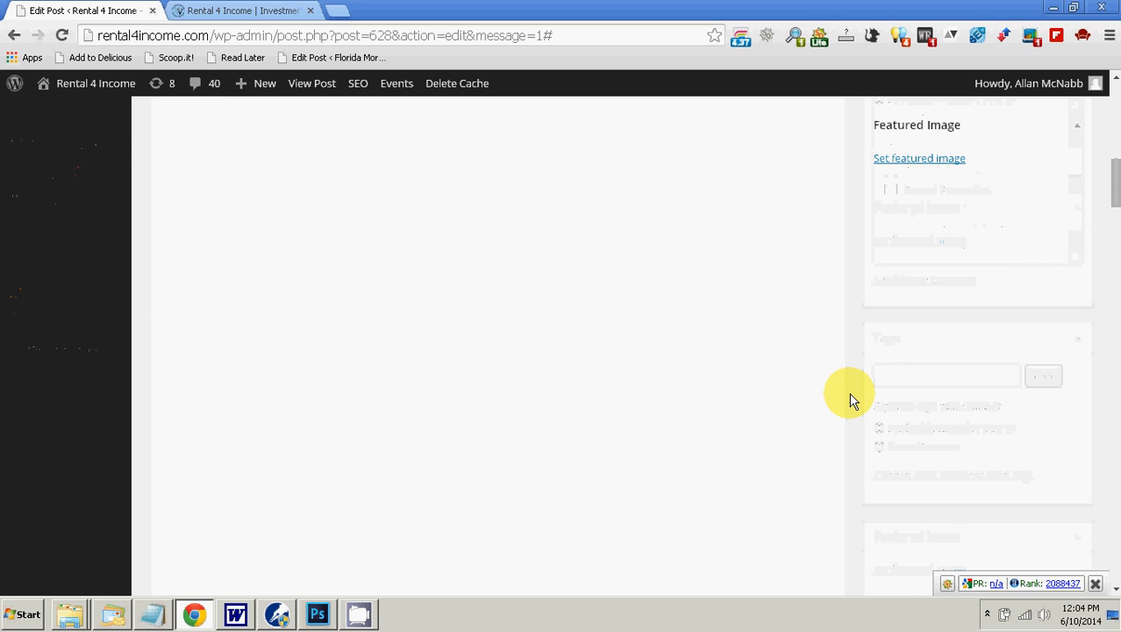
Step: Copy the article's opening paragraph from the Word document and paste it as plain text into the WordPress post body
{"action": "left_click", "coordinate": [678, 389]}
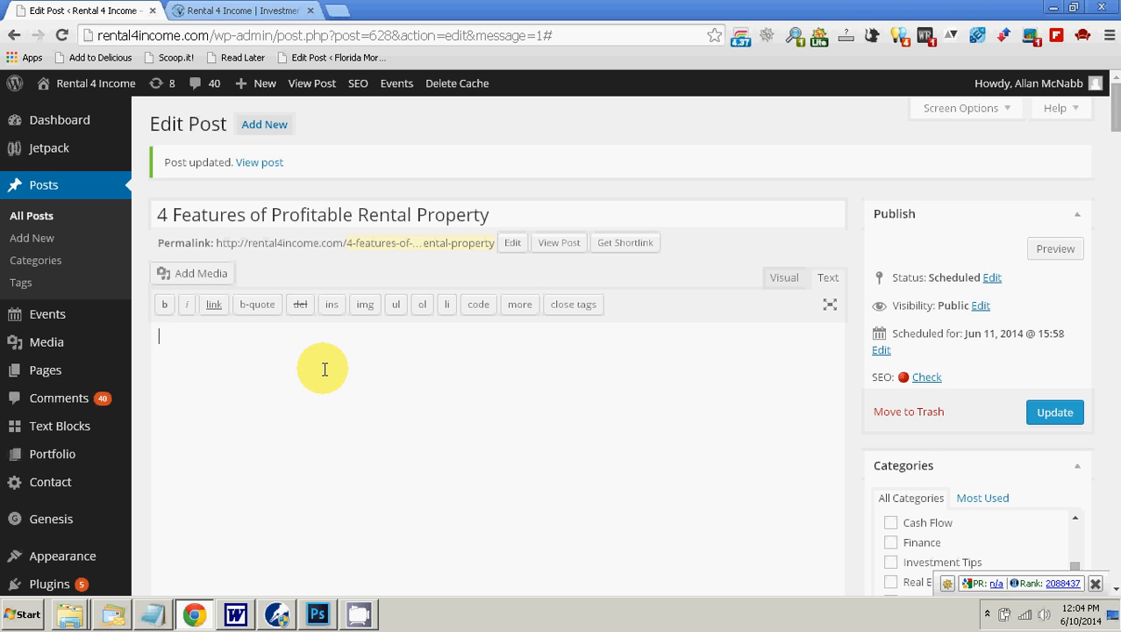
{"action": "left_click", "coordinate": [244, 616]}
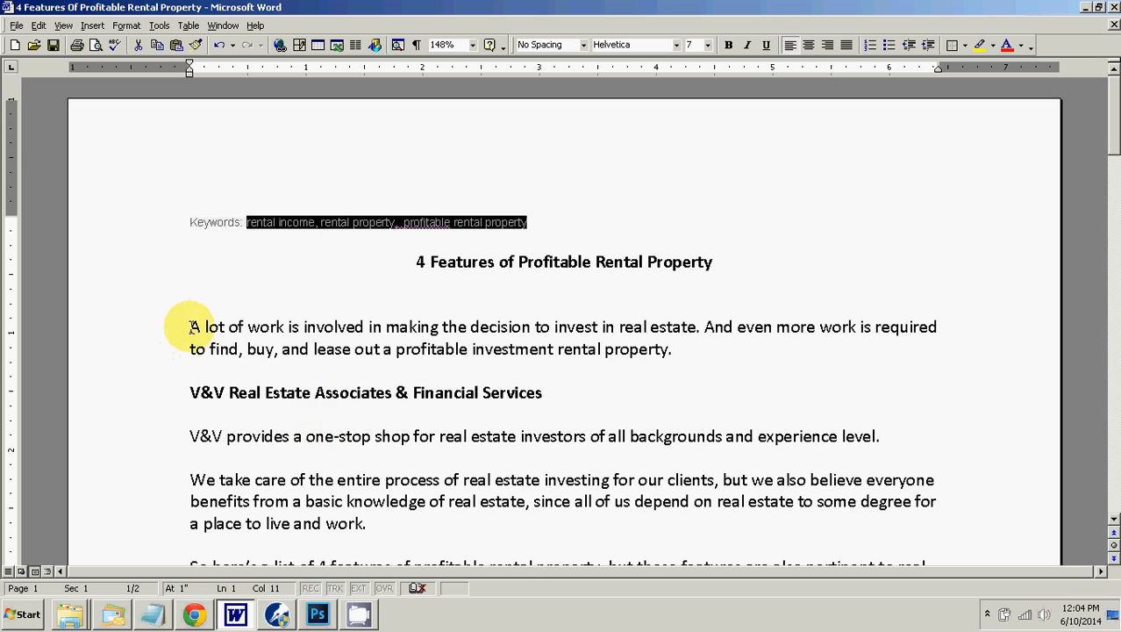
{"action": "left_click_drag", "start_coordinate": [191, 326], "coordinate": [674, 348]}
{"action": "right_click", "coordinate": [674, 348]}
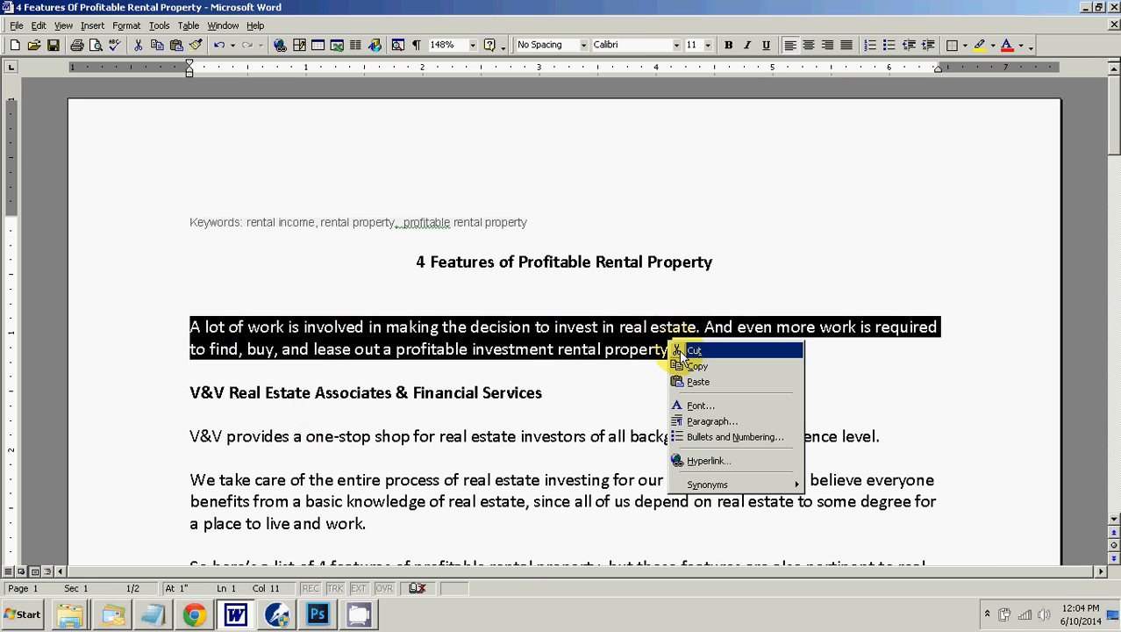
{"action": "left_click", "coordinate": [685, 365]}
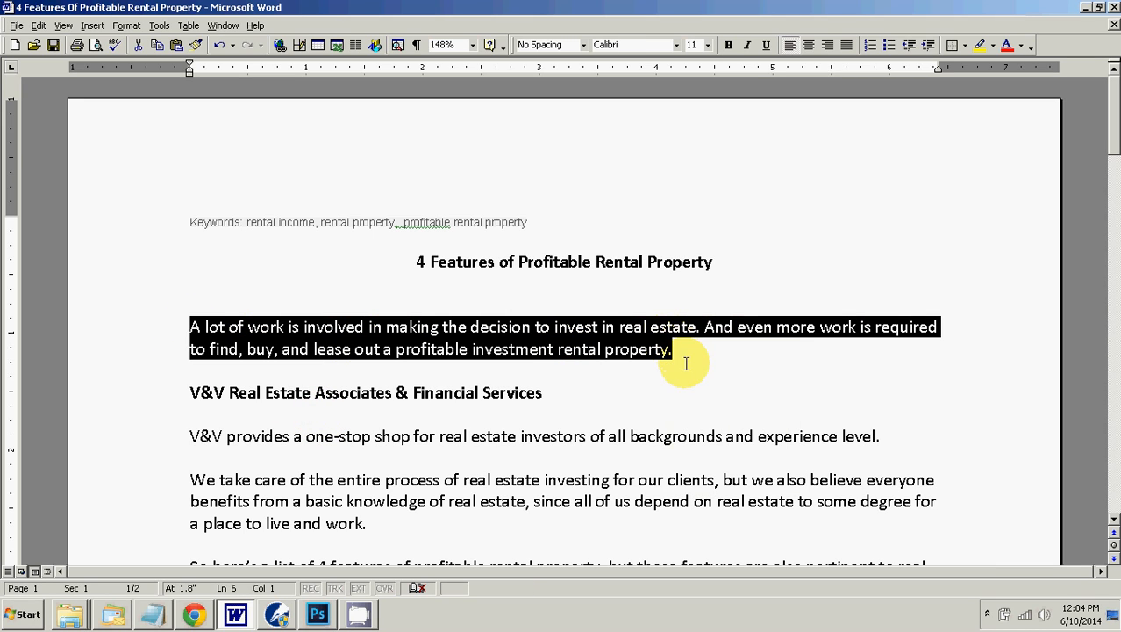
{"action": "left_click", "coordinate": [201, 619]}
{"action": "left_click", "coordinate": [226, 390]}
{"action": "right_click", "coordinate": [227, 352]}
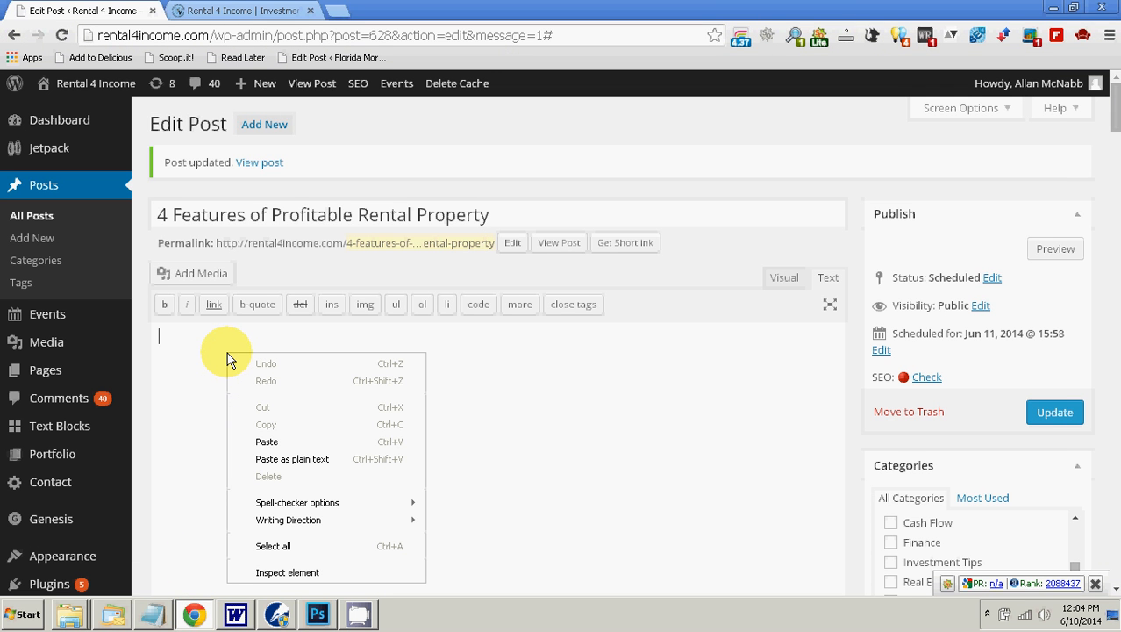
{"action": "left_click", "coordinate": [296, 459]}
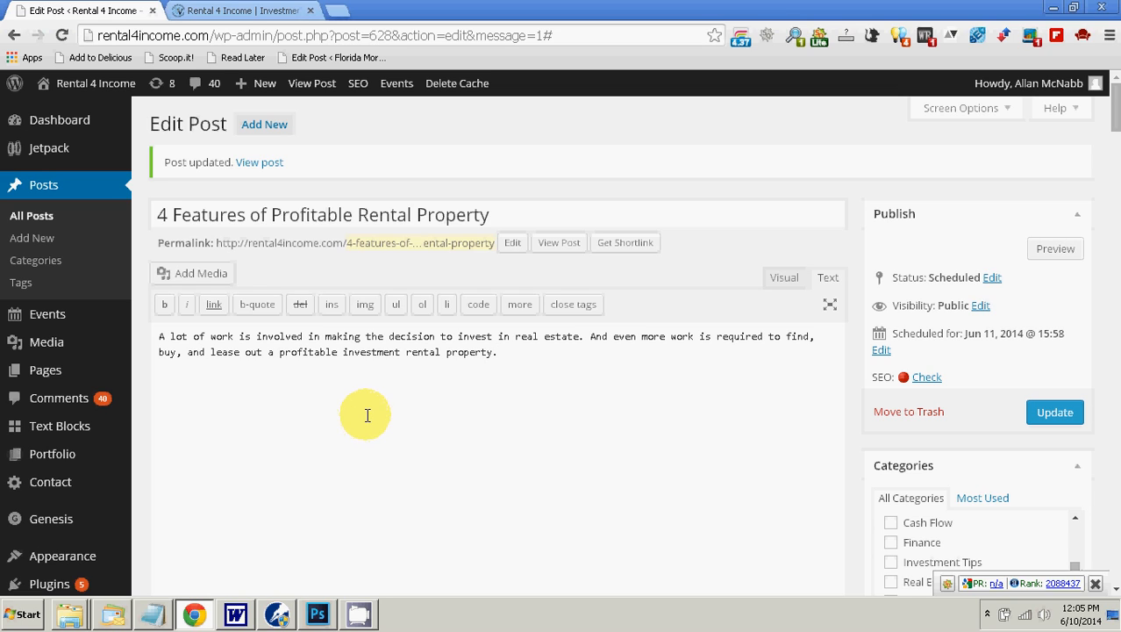
Step: Compare the pasted paragraph in the visual and text editors and check the paste-as-text option
{"action": "left_click", "coordinate": [783, 278]}
{"action": "scroll", "coordinate": [683, 367], "scroll_direction": "down", "scroll_amount": 5}
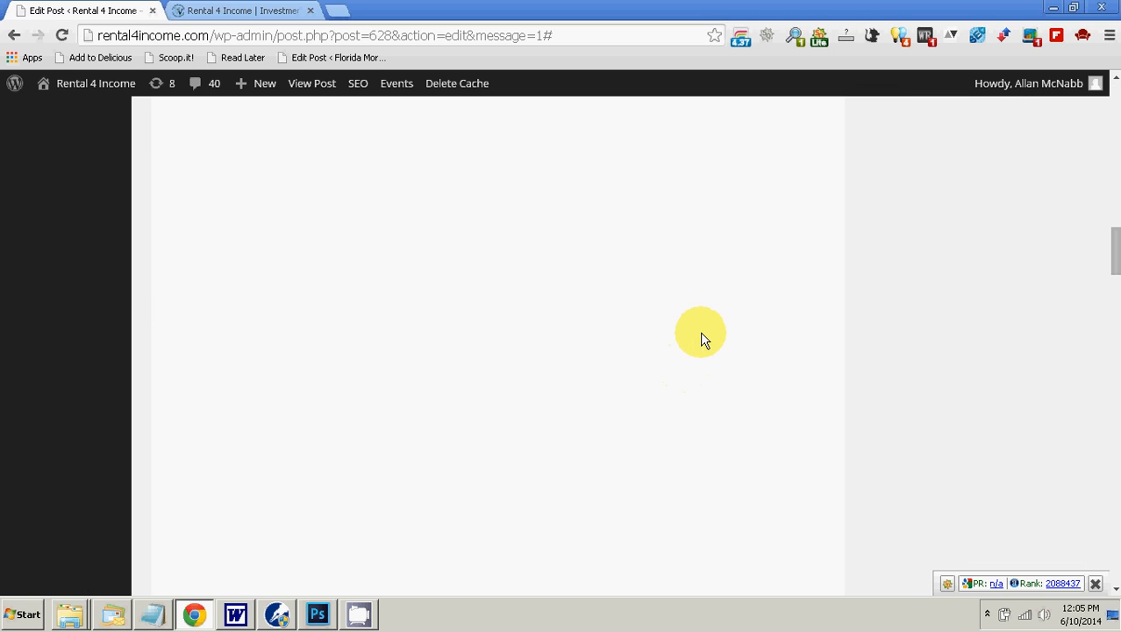
{"action": "scroll", "coordinate": [825, 359], "scroll_direction": "up", "scroll_amount": 5}
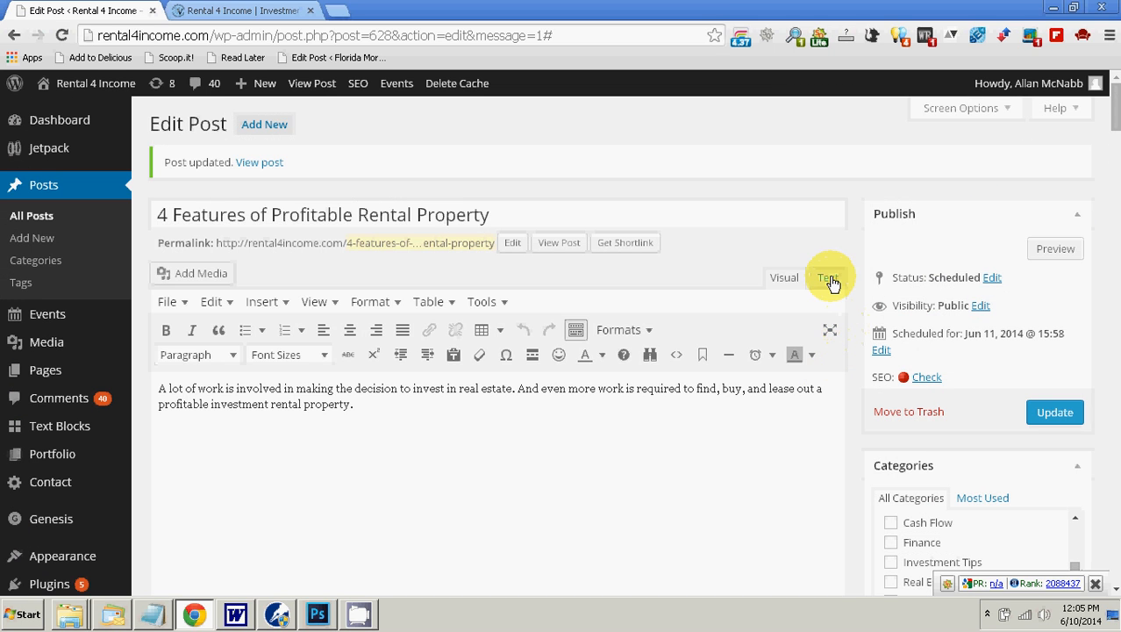
{"action": "left_click", "coordinate": [828, 279]}
{"action": "left_click", "coordinate": [783, 277]}
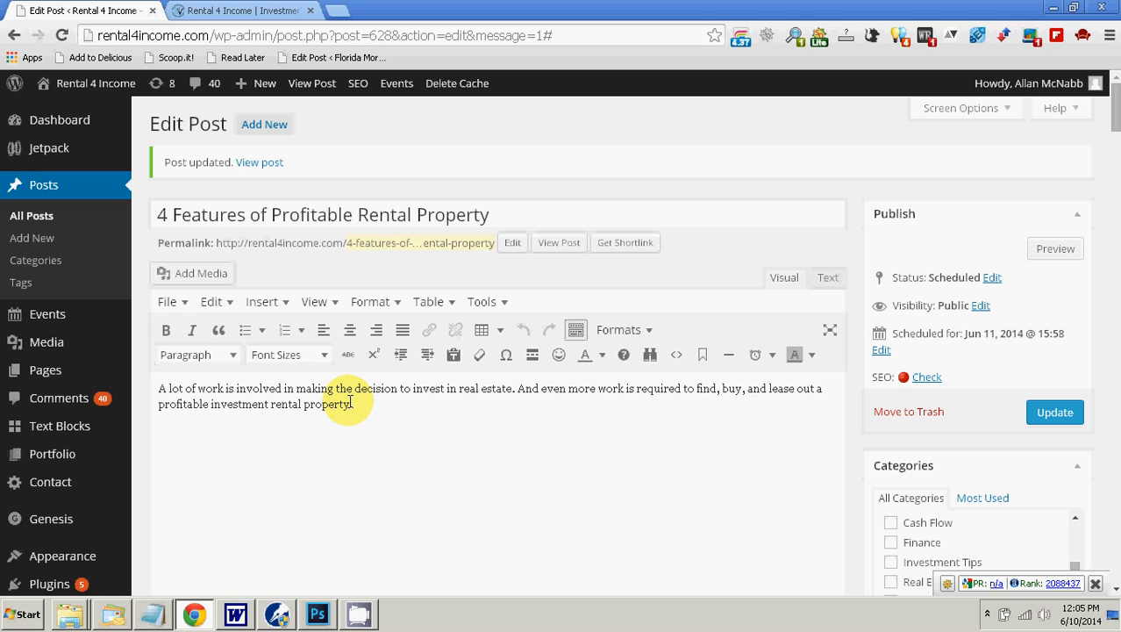
{"action": "left_click", "coordinate": [452, 357]}
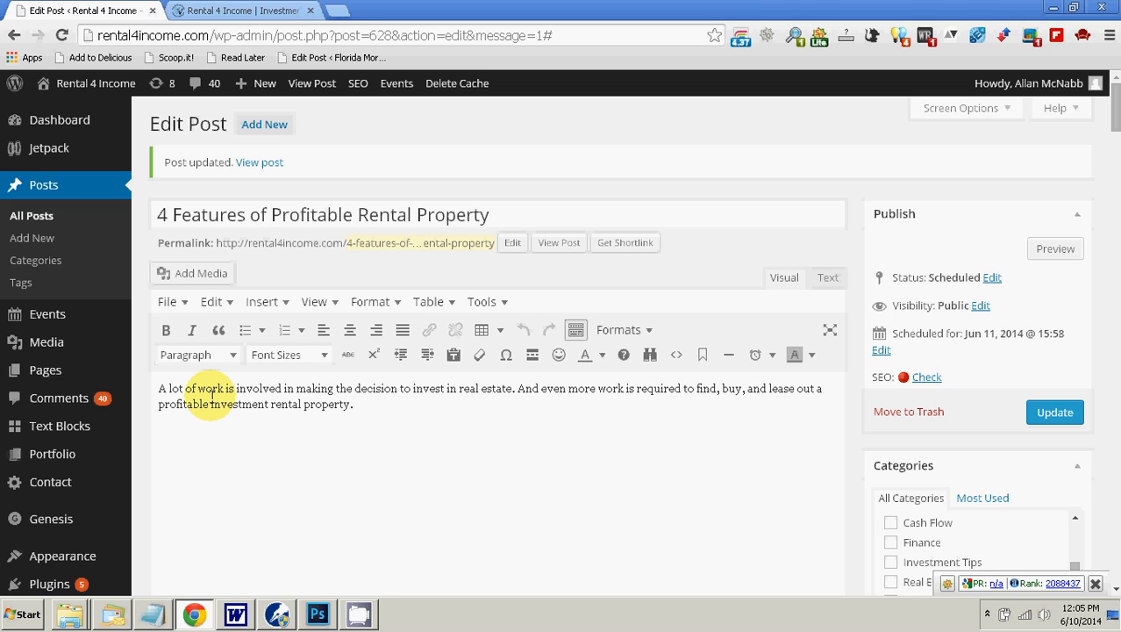
Step: Wrap the opening paragraph in blockquote tags in the text editor and view the result in the visual editor
{"action": "left_click", "coordinate": [828, 279]}
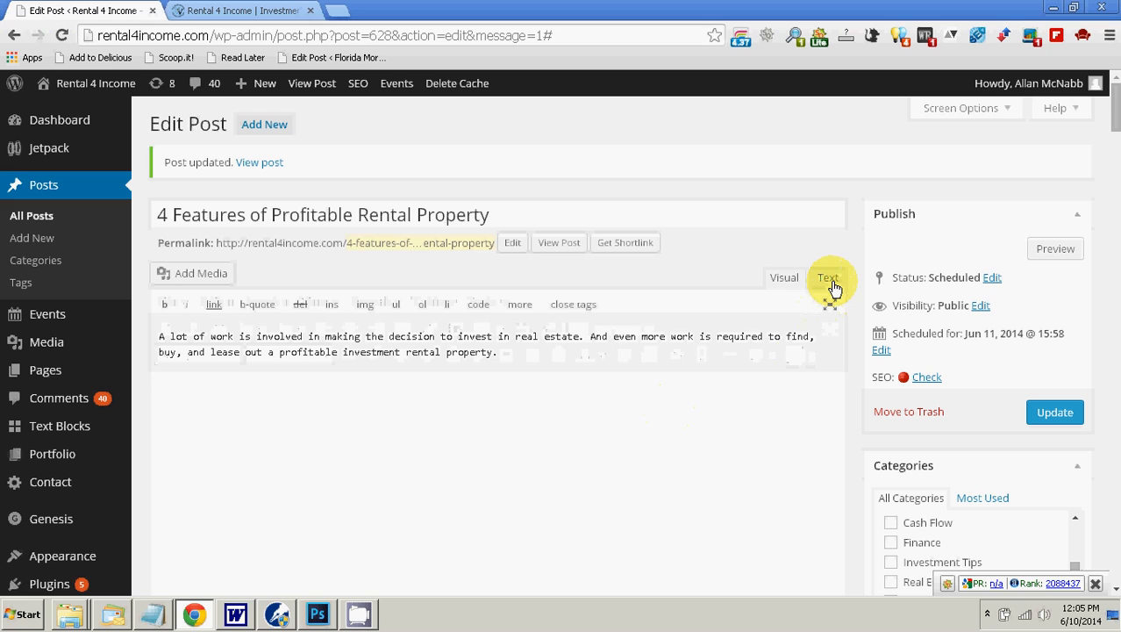
{"action": "left_click", "coordinate": [159, 336]}
{"action": "left_click", "coordinate": [253, 304]}
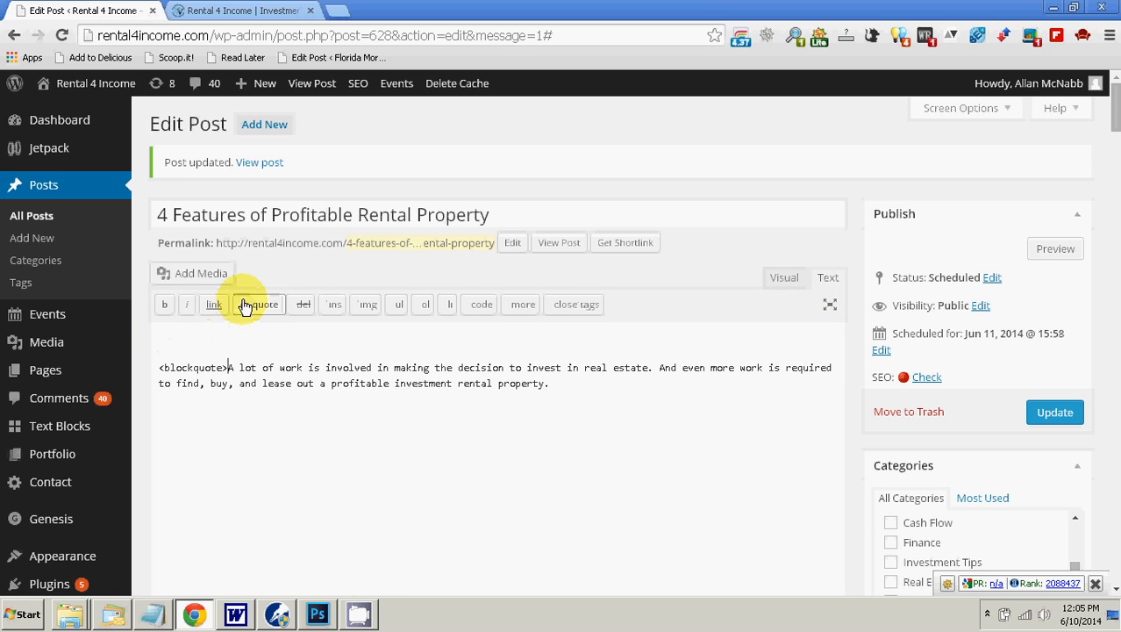
{"action": "left_click", "coordinate": [583, 388]}
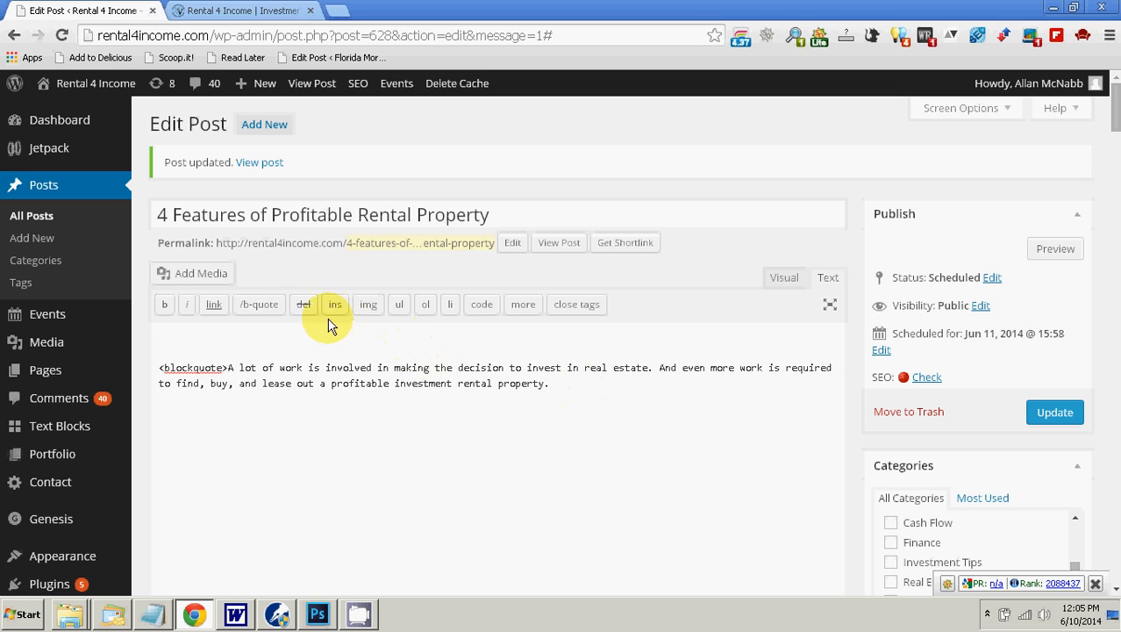
{"action": "left_click", "coordinate": [261, 304]}
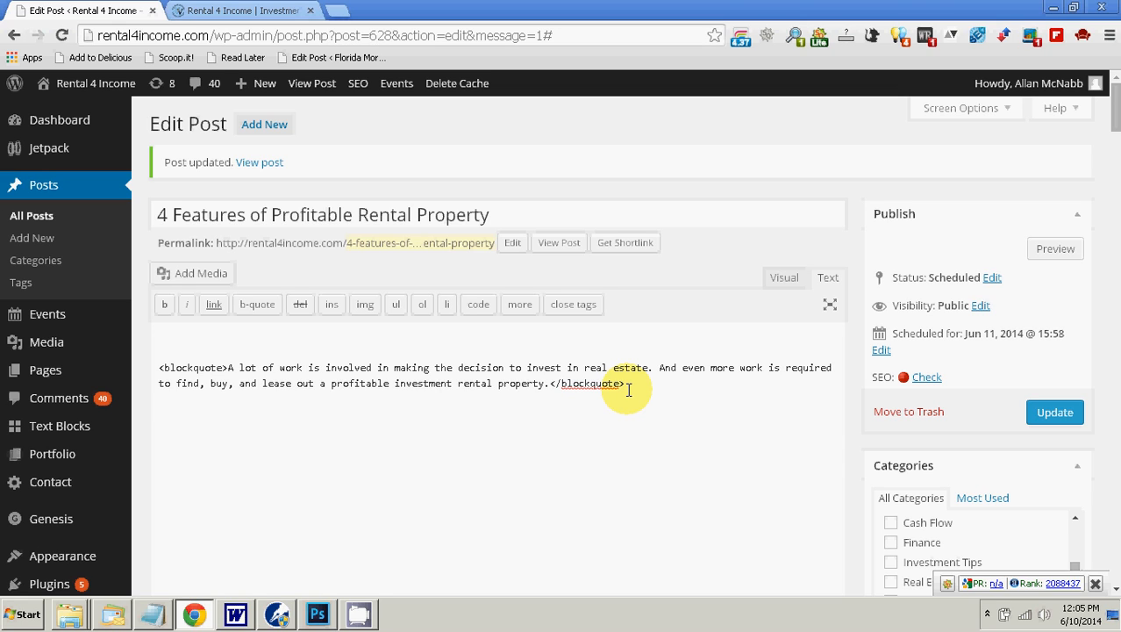
{"action": "left_click", "coordinate": [781, 278]}
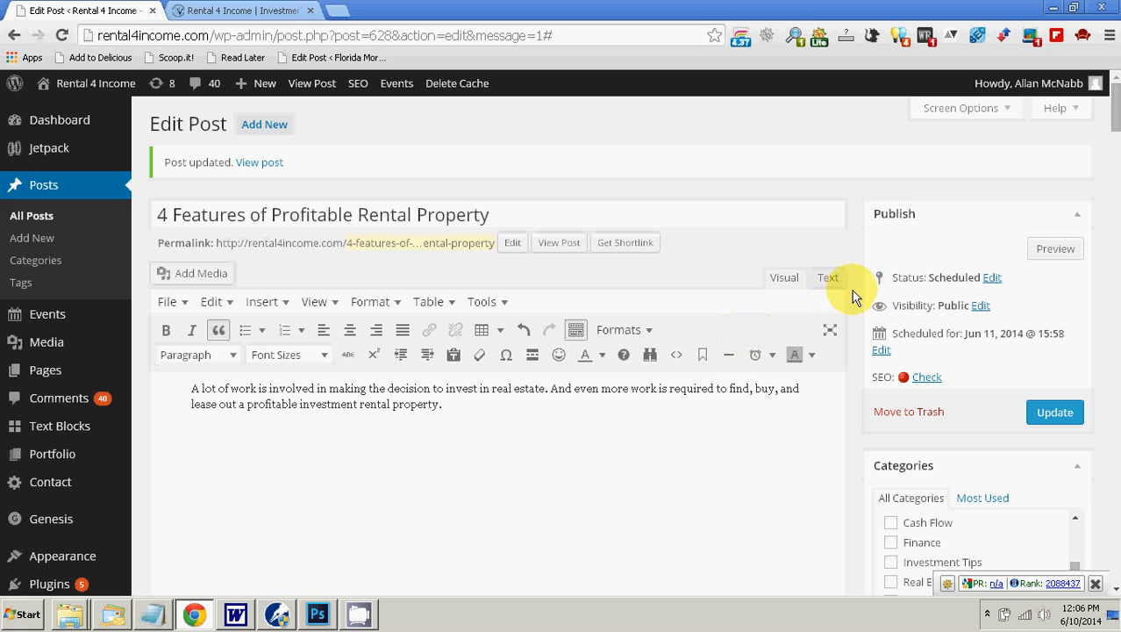
Step: Delete the opening blockquote tag in front of the paragraph in the text editor
{"action": "left_click", "coordinate": [827, 277]}
{"action": "left_click", "coordinate": [158, 336]}
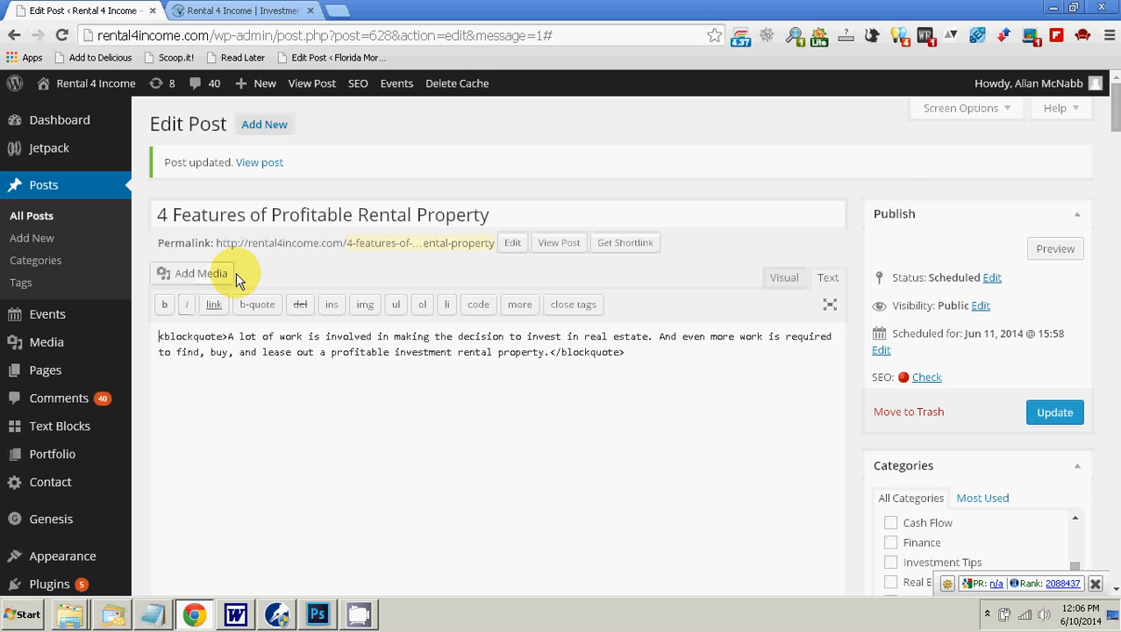
{"action": "key", "text": "shift+Right"}
{"action": "key", "text": "shift+Right"}
{"action": "key", "text": "shift+Right"}
{"action": "key", "text": "shift+Right"}
{"action": "key", "text": "shift+Right"}
{"action": "key", "text": "shift+Right"}
{"action": "key", "text": "shift+Right"}
{"action": "key", "text": "shift+Right"}
{"action": "key", "text": "shift+Right"}
{"action": "key", "text": "shift+Right"}
{"action": "key", "text": "shift+Right"}
{"action": "key", "text": "shift+Right"}
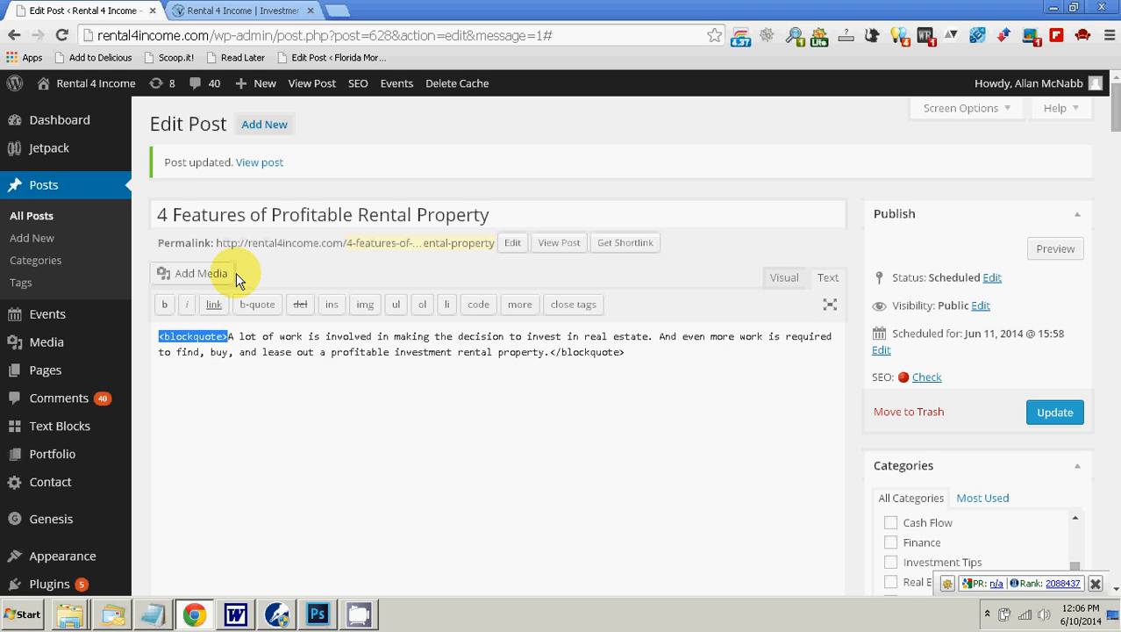
{"action": "key", "text": "Delete"}
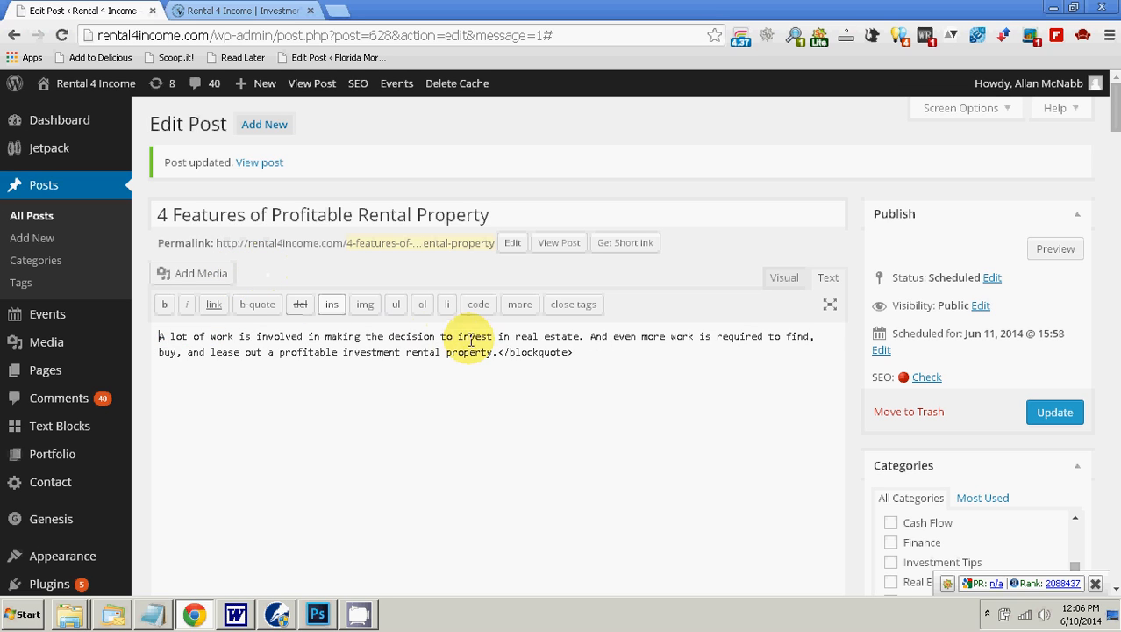
Step: Delete the closing blockquote tag after the opening paragraph in the text editor and return to the visual editor
{"action": "left_click_drag", "start_coordinate": [500, 355], "coordinate": [614, 367]}
{"action": "key", "text": "Delete"}
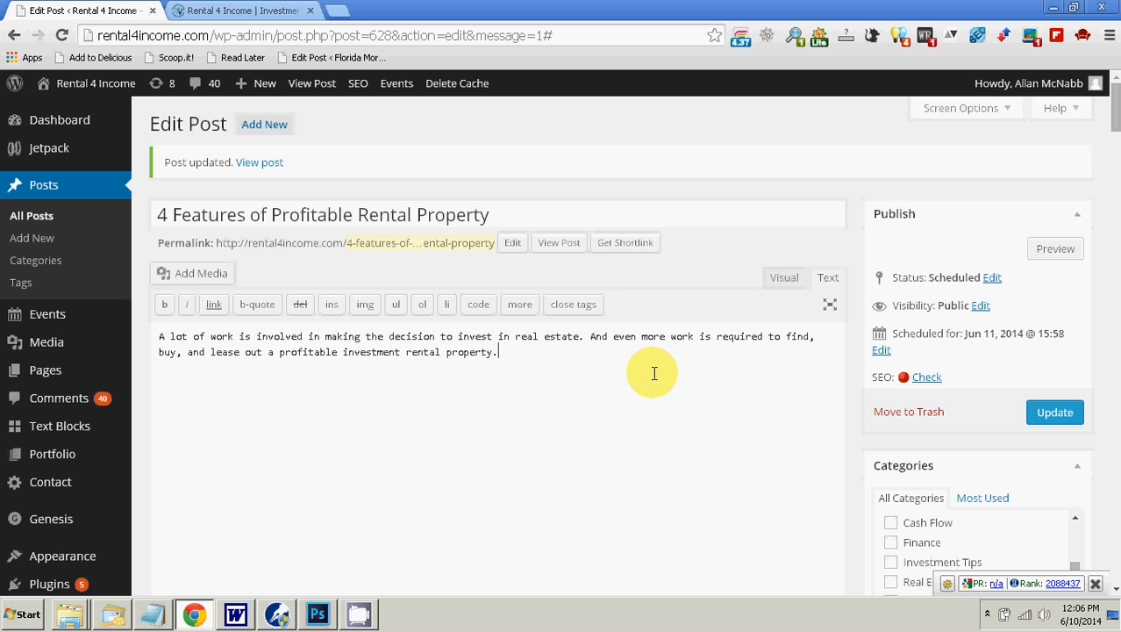
{"action": "left_click", "coordinate": [783, 277]}
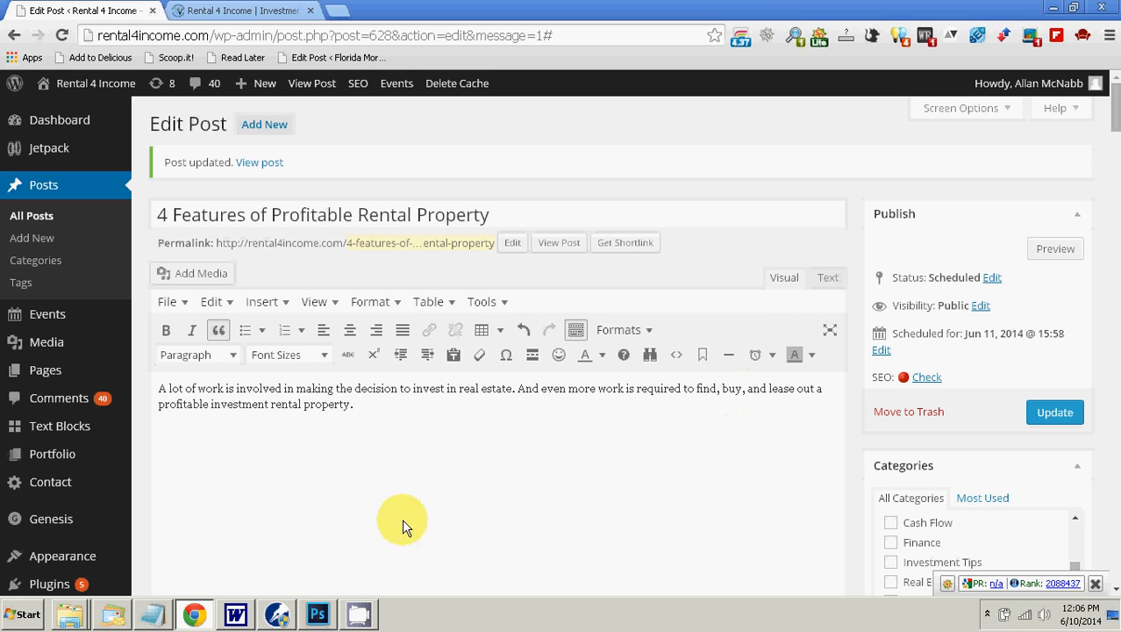
{"action": "left_click", "coordinate": [378, 406]}
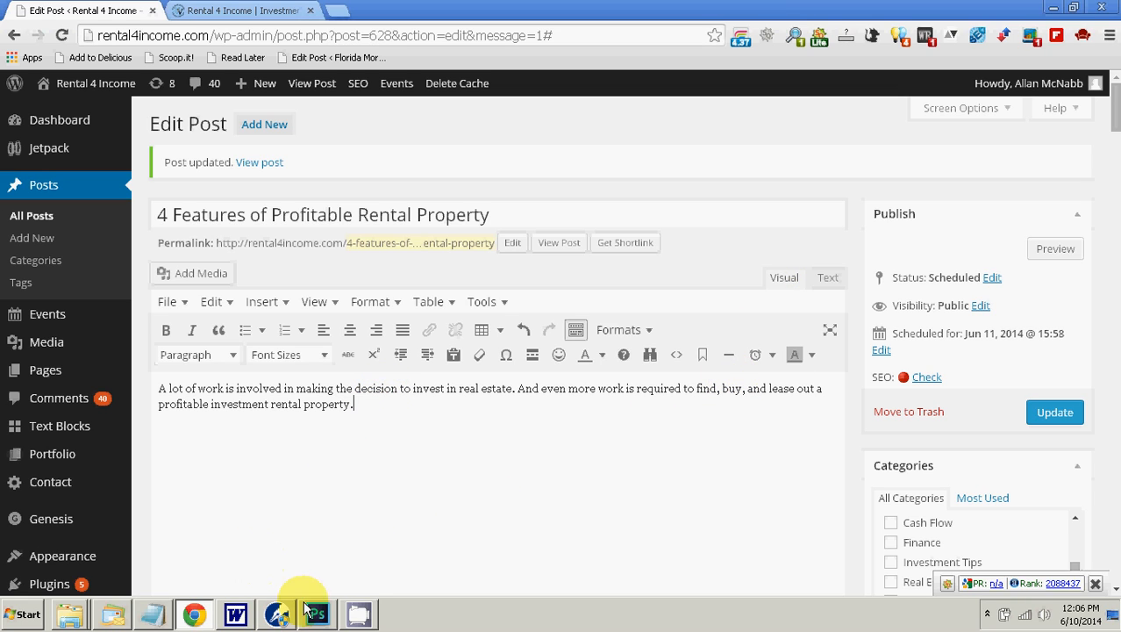
Step: Copy the heading "V&V Real Estate Associates & Financial Services" from the Word document and paste it as plain text on a new line below the opening paragraph
{"action": "left_click", "coordinate": [276, 614]}
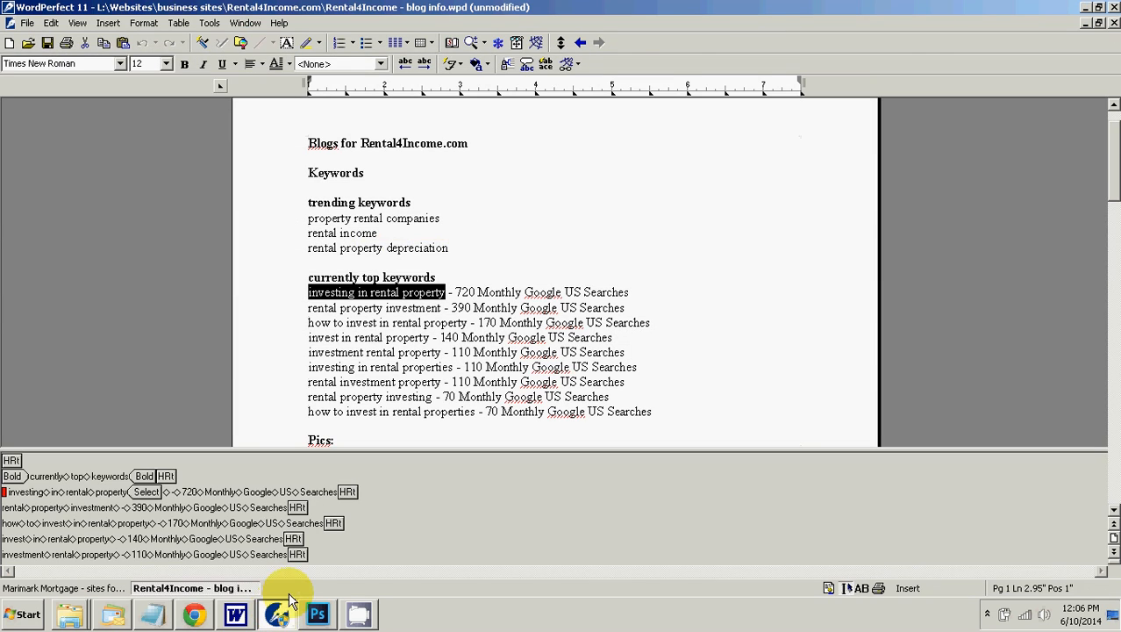
{"action": "left_click", "coordinate": [235, 614]}
{"action": "scroll", "coordinate": [445, 382], "scroll_direction": "down", "scroll_amount": 1}
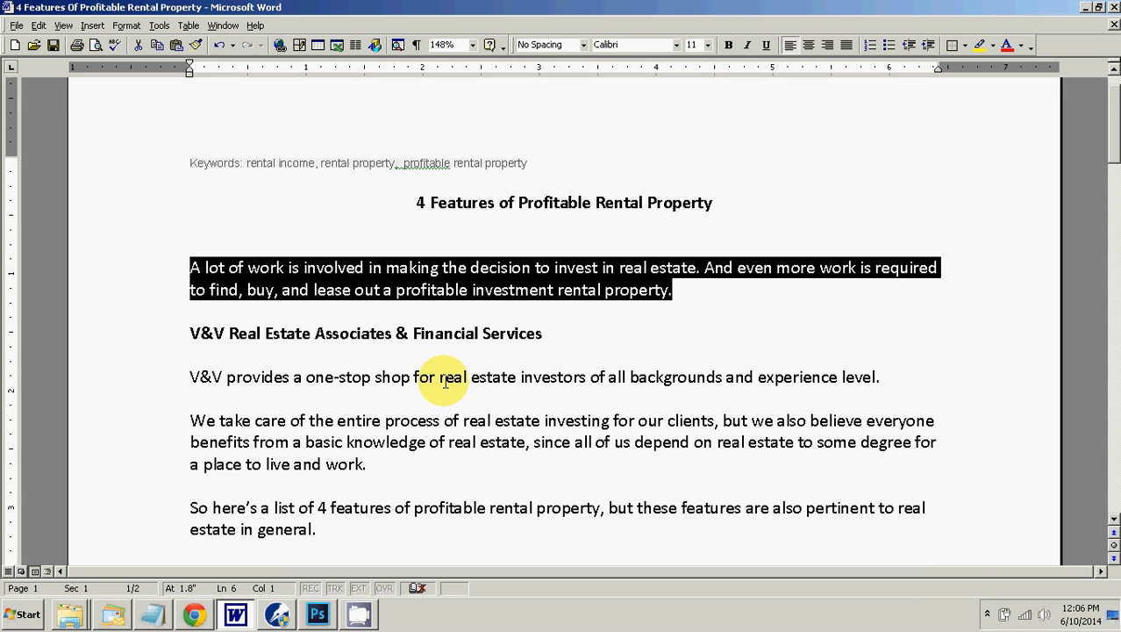
{"action": "left_click", "coordinate": [193, 333]}
{"action": "left_click_drag", "start_coordinate": [193, 333], "coordinate": [524, 334]}
{"action": "right_click", "coordinate": [524, 341]}
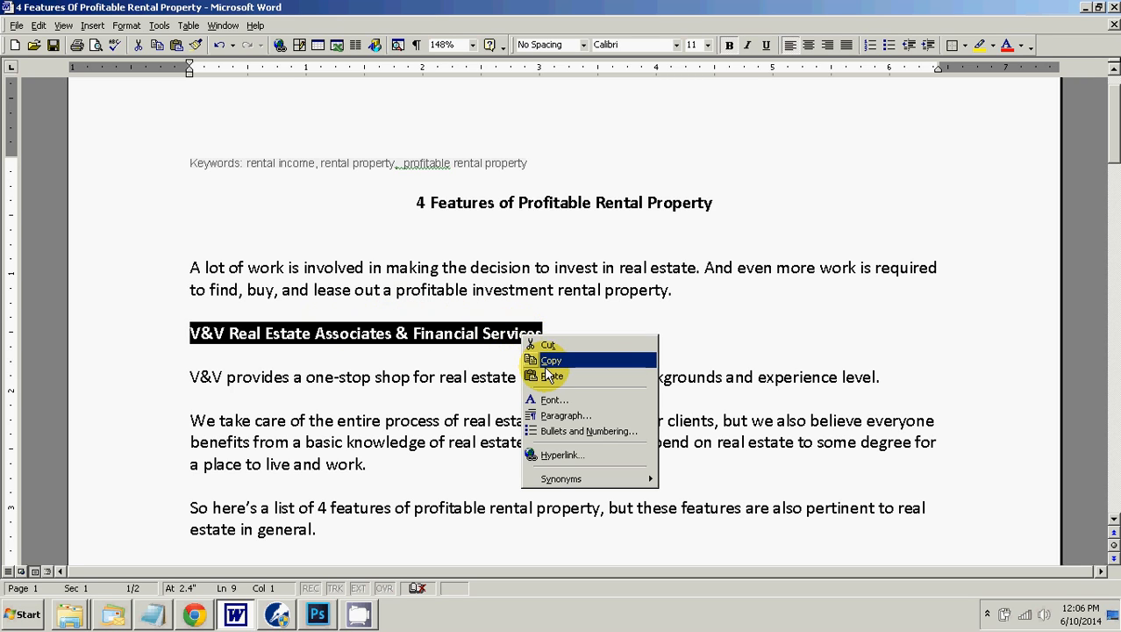
{"action": "left_click", "coordinate": [547, 361]}
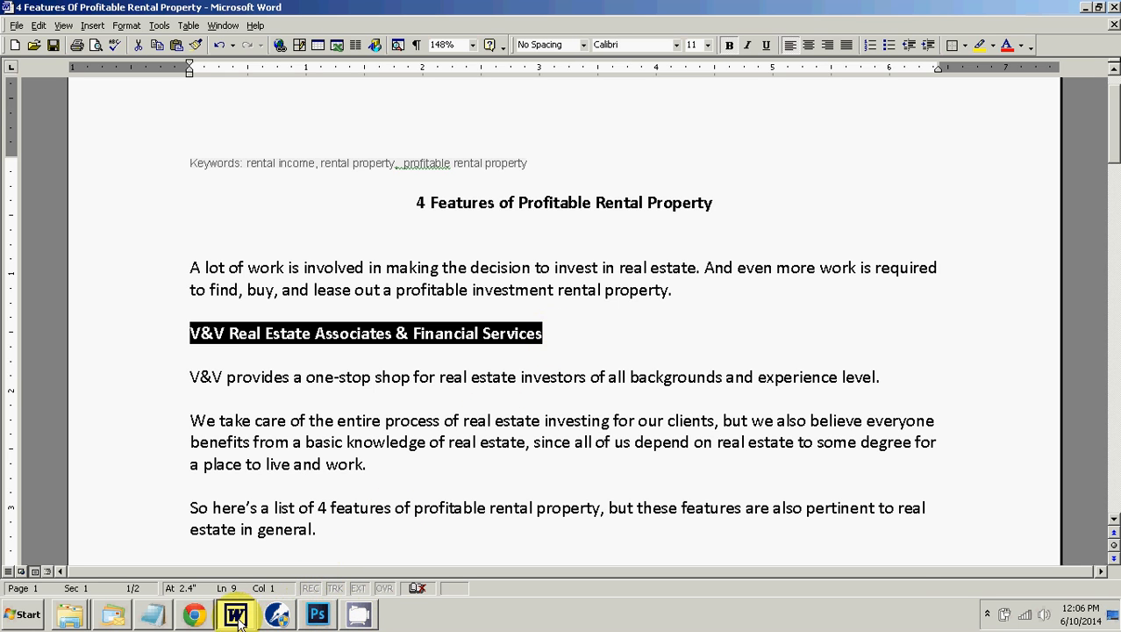
{"action": "left_click", "coordinate": [194, 614]}
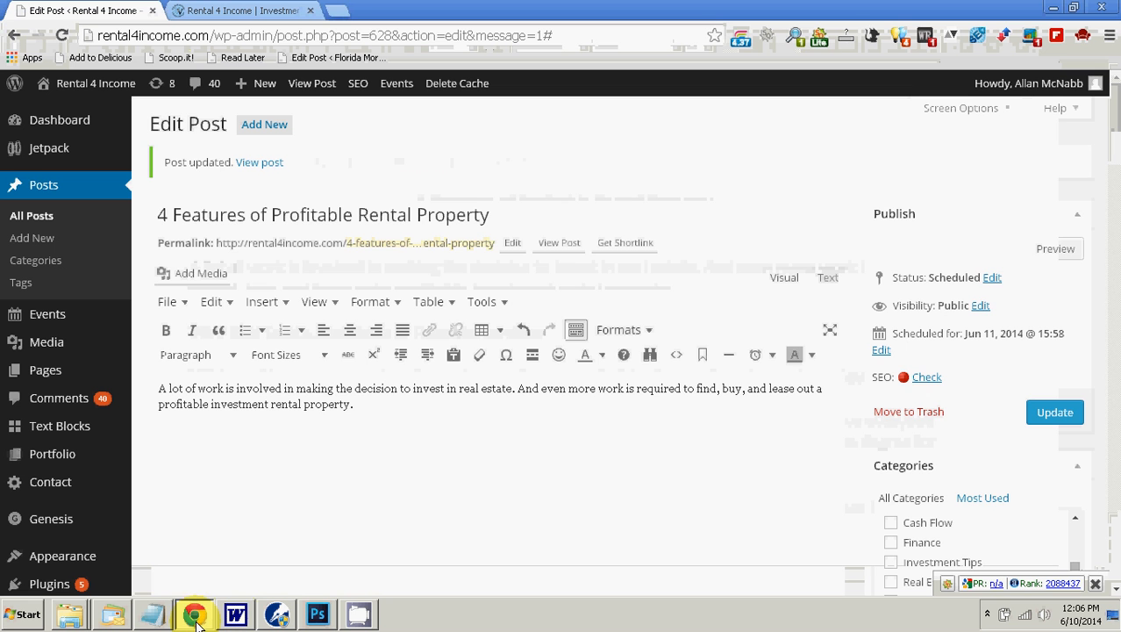
{"action": "left_click", "coordinate": [390, 405]}
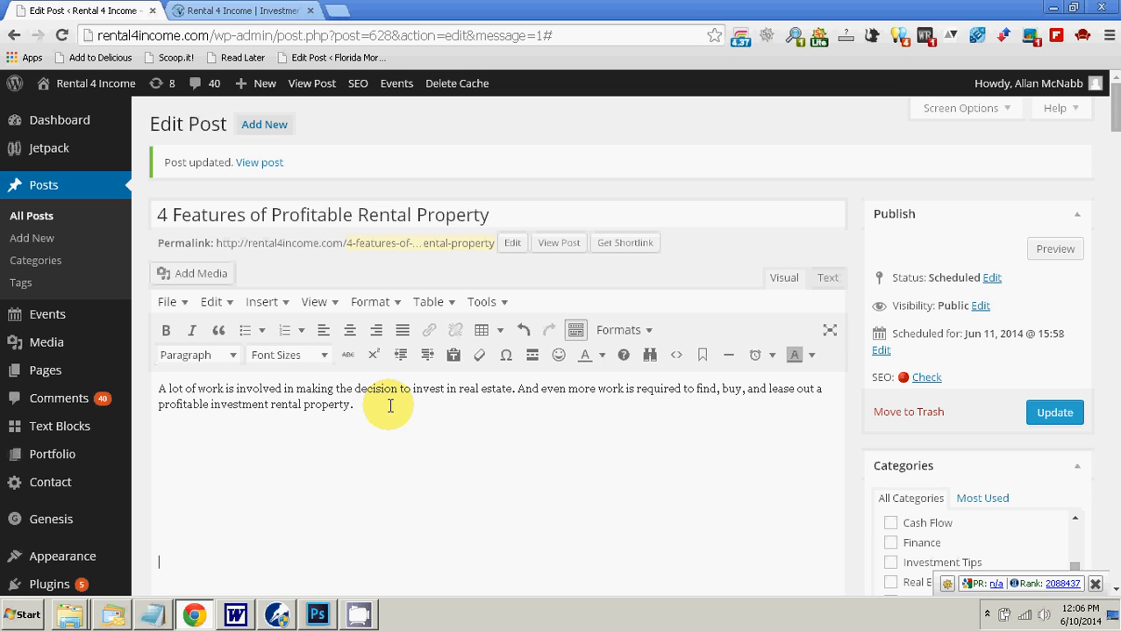
{"action": "key", "text": "Return"}
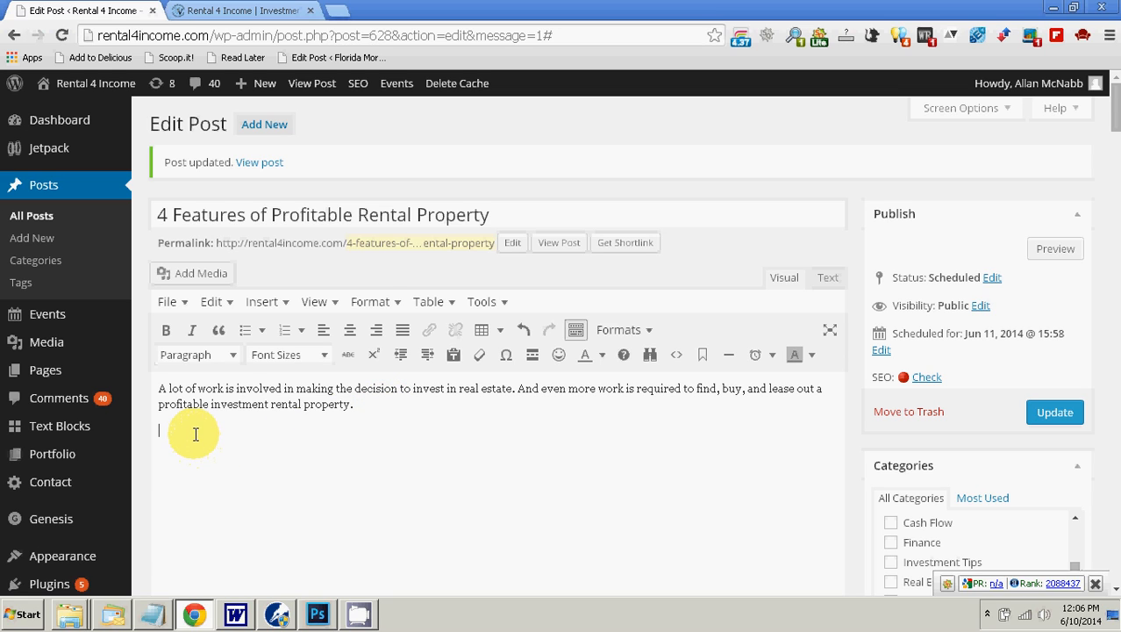
{"action": "right_click", "coordinate": [196, 433]}
{"action": "left_click", "coordinate": [267, 243]}
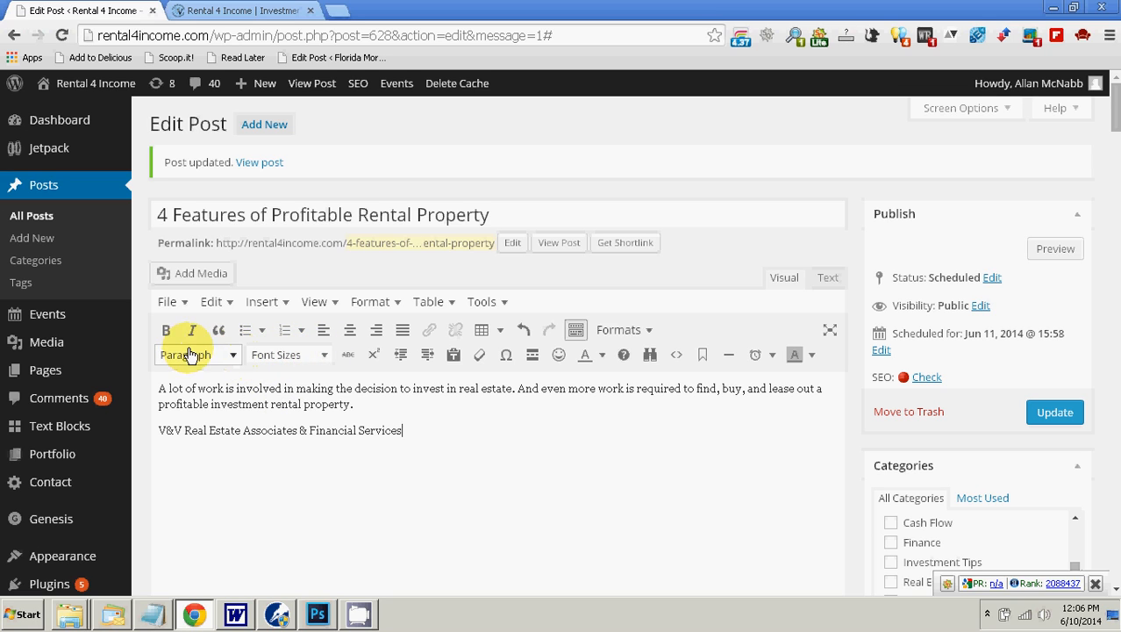
Step: Format the "V&V Real Estate Associates & Financial Services" line as Heading 2 and start a new paragraph below it
{"action": "left_click", "coordinate": [236, 361]}
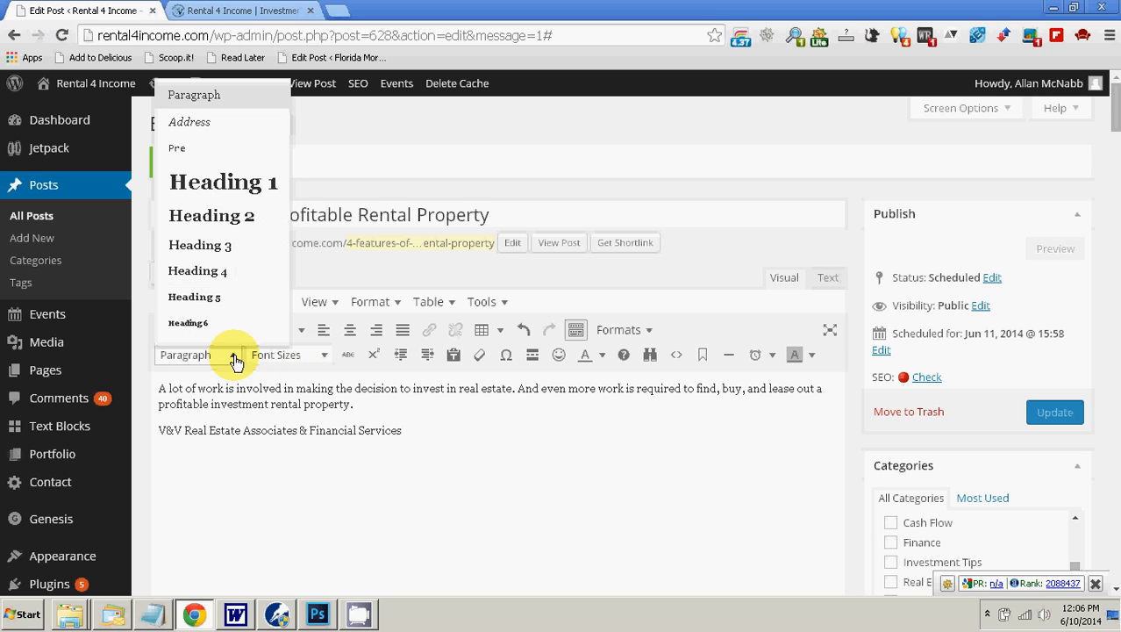
{"action": "left_click", "coordinate": [220, 217]}
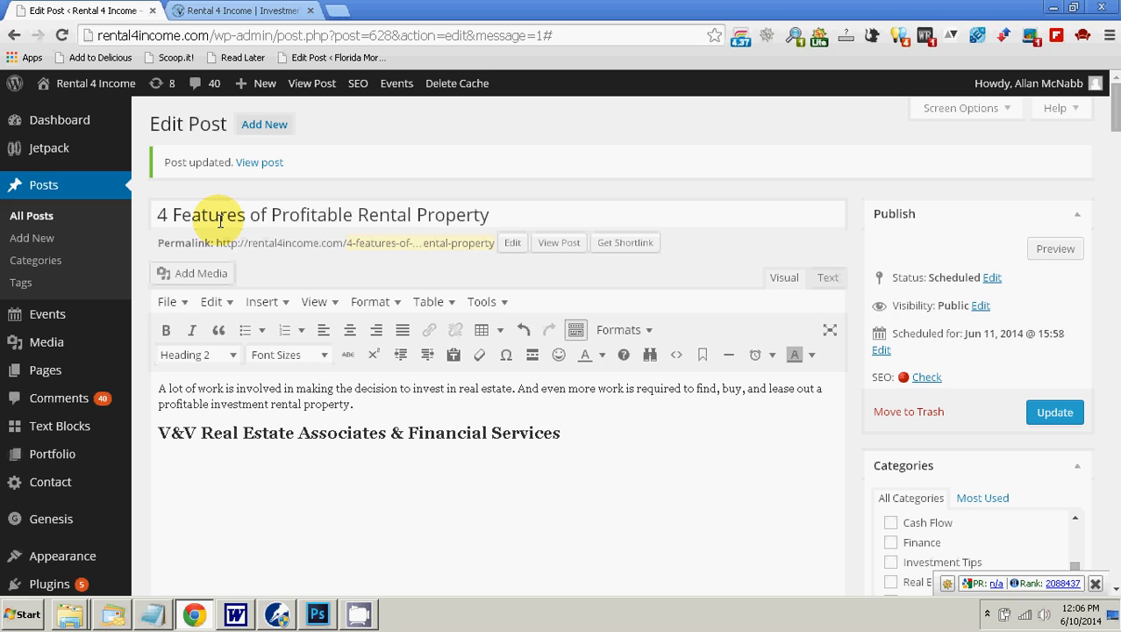
{"action": "key", "text": "Return"}
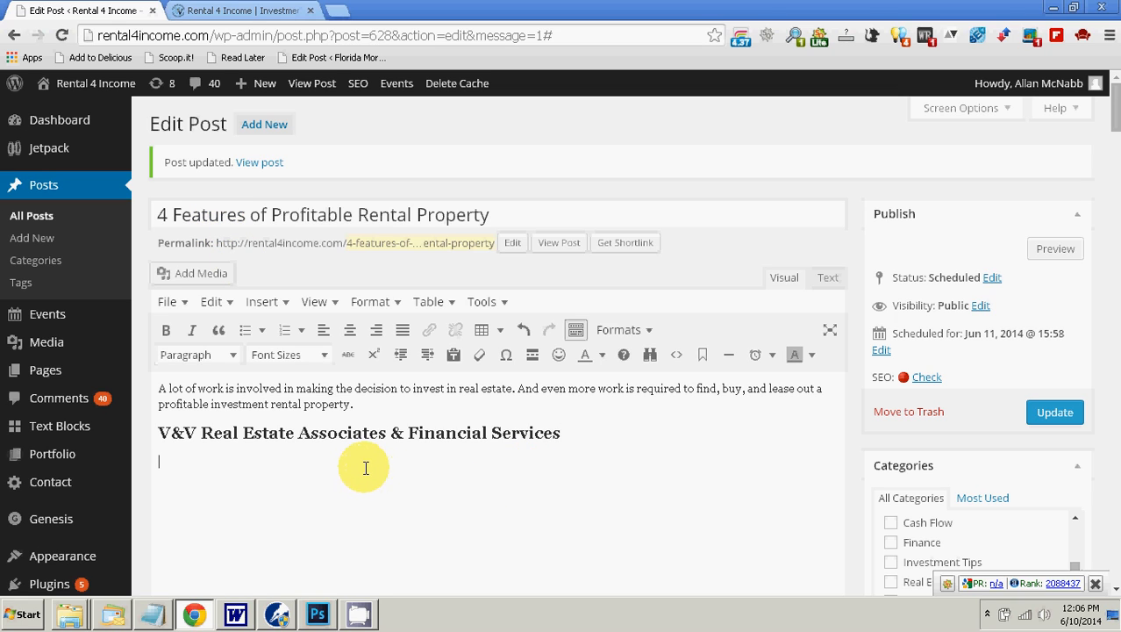
Step: Copy the one-stop shop sentence about V&V from the Word document and paste it as plain text under the Heading 2 in the WordPress post
{"action": "mouse_move", "coordinate": [277, 617]}
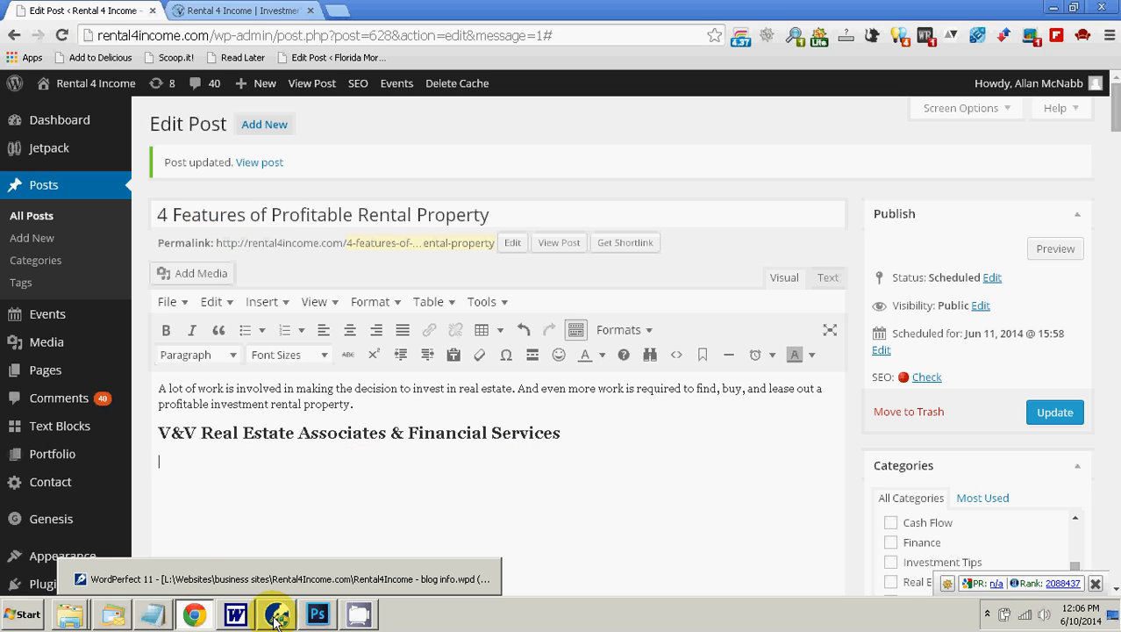
{"action": "left_click", "coordinate": [236, 614]}
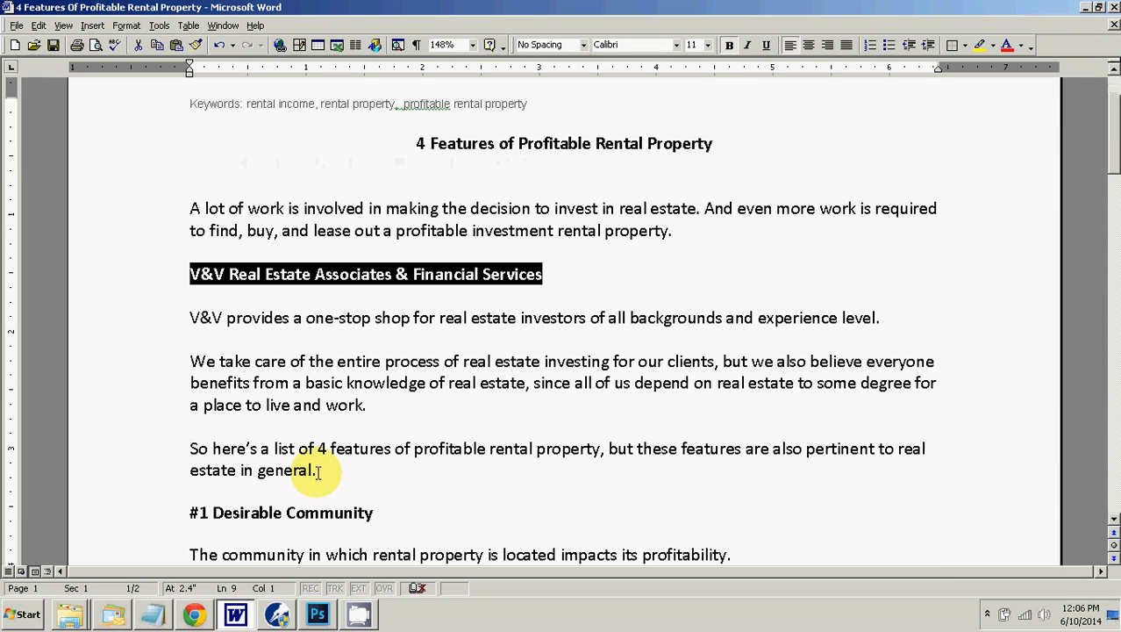
{"action": "left_click_drag", "start_coordinate": [192, 317], "coordinate": [872, 317]}
{"action": "right_click", "coordinate": [868, 319]}
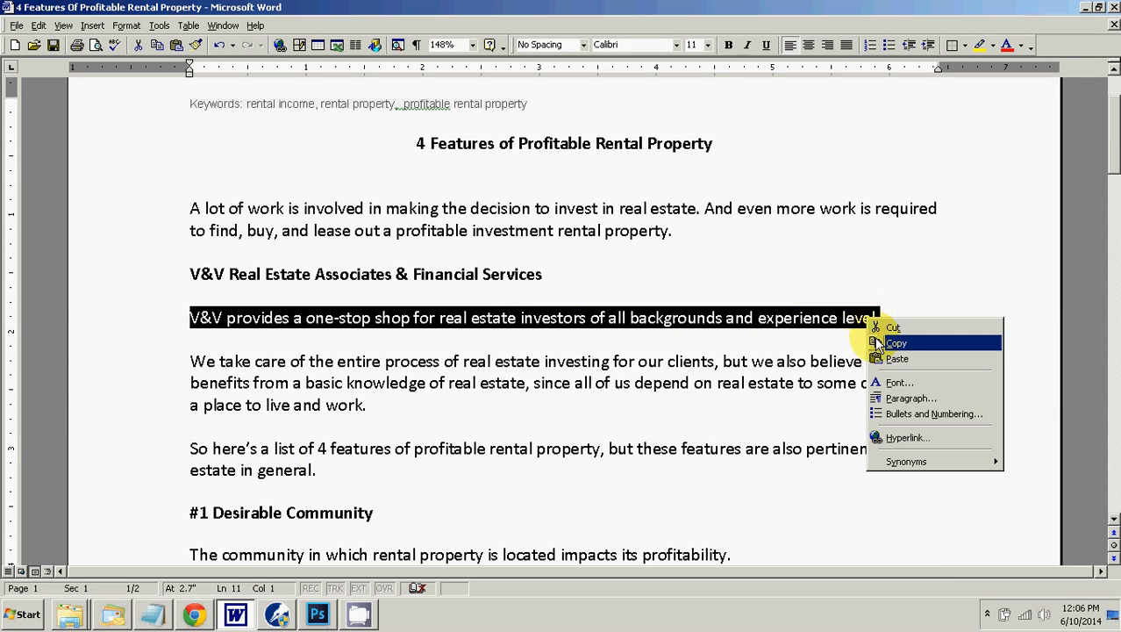
{"action": "left_click", "coordinate": [880, 344]}
{"action": "left_click", "coordinate": [156, 614]}
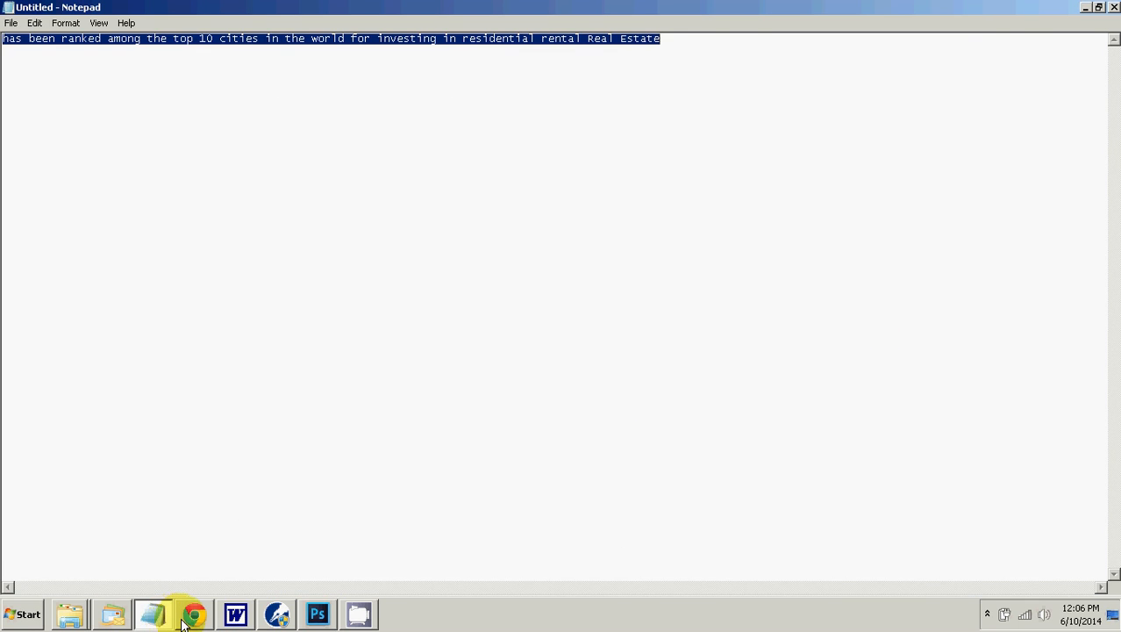
{"action": "left_click", "coordinate": [187, 616]}
{"action": "right_click", "coordinate": [220, 453]}
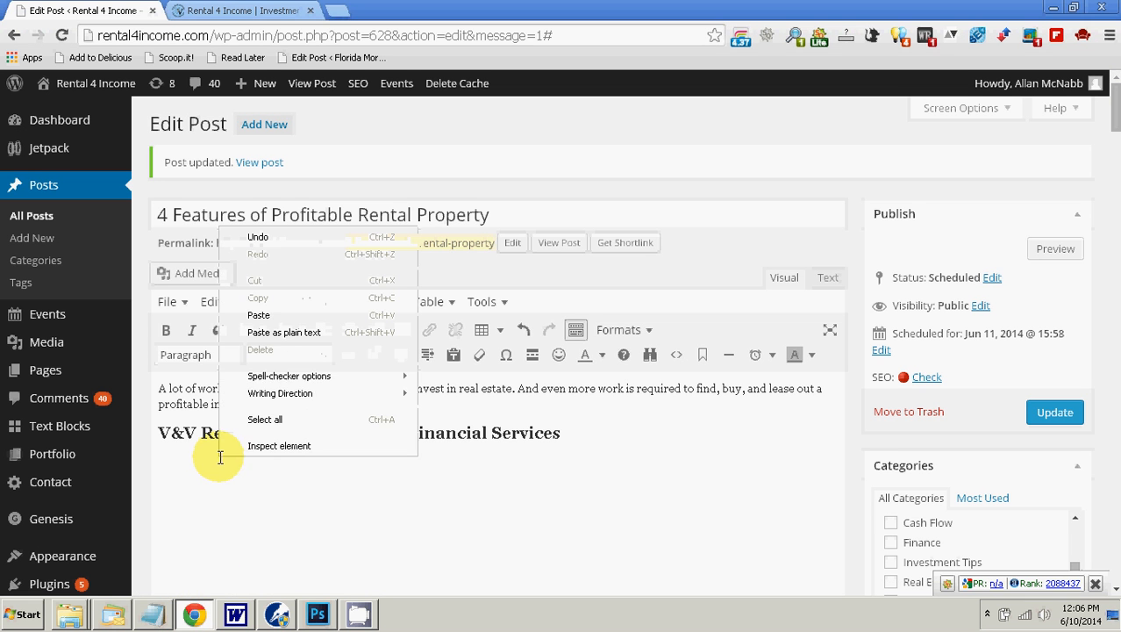
{"action": "left_click", "coordinate": [283, 334]}
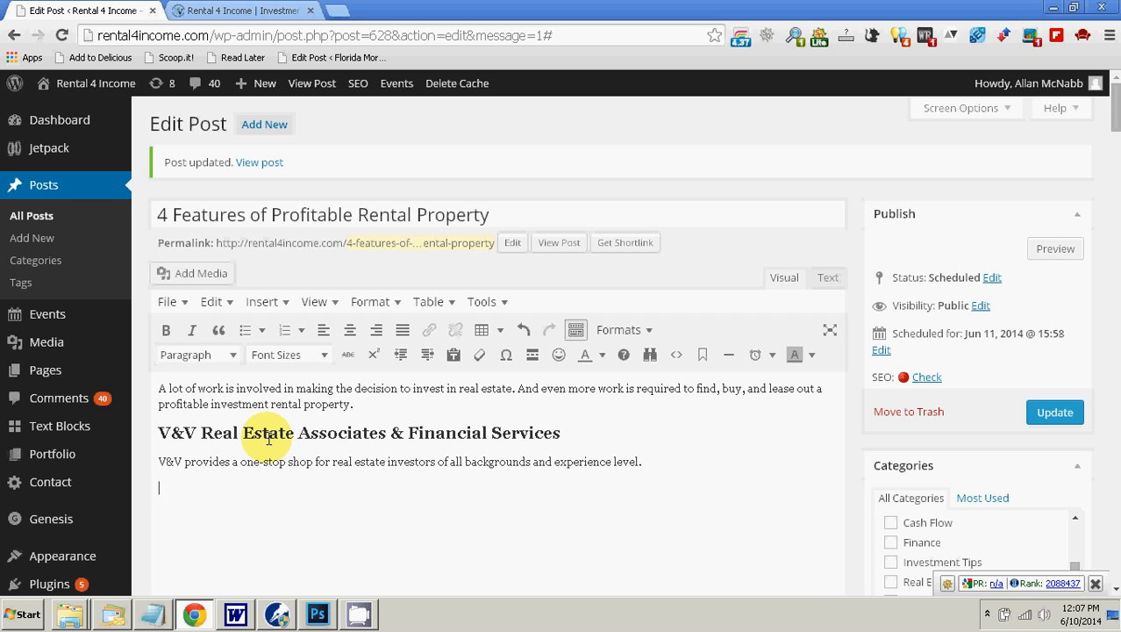
Step: Copy the paragraph beginning "We take care of the entire process" from Word and paste it as plain text below the one-stop shop sentence
{"action": "left_click", "coordinate": [235, 614]}
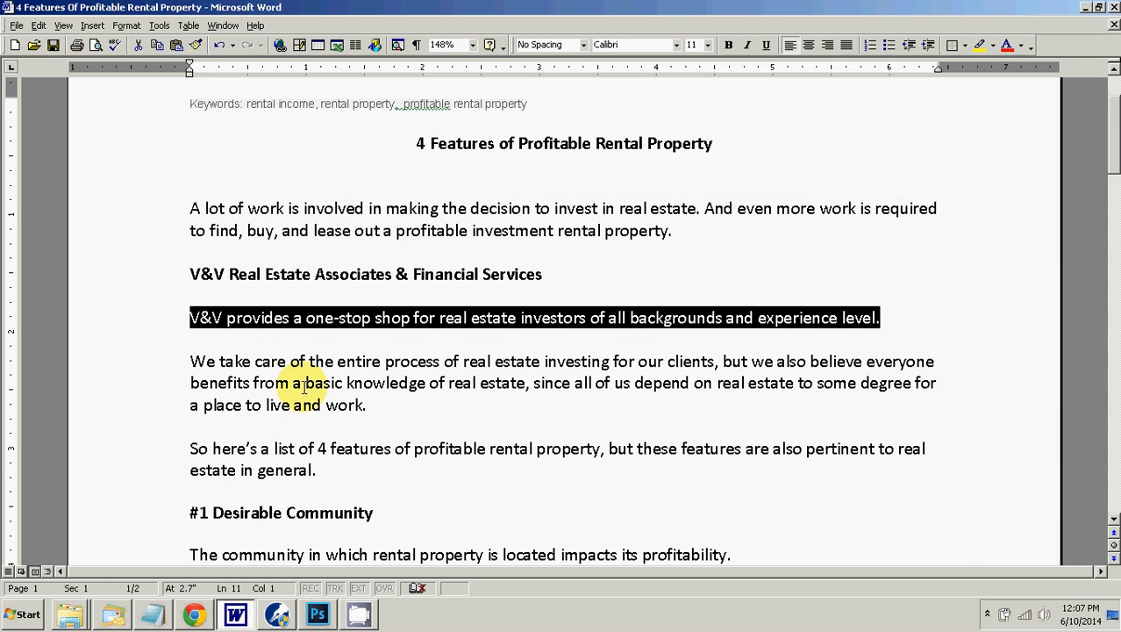
{"action": "left_click_drag", "start_coordinate": [191, 361], "coordinate": [373, 404]}
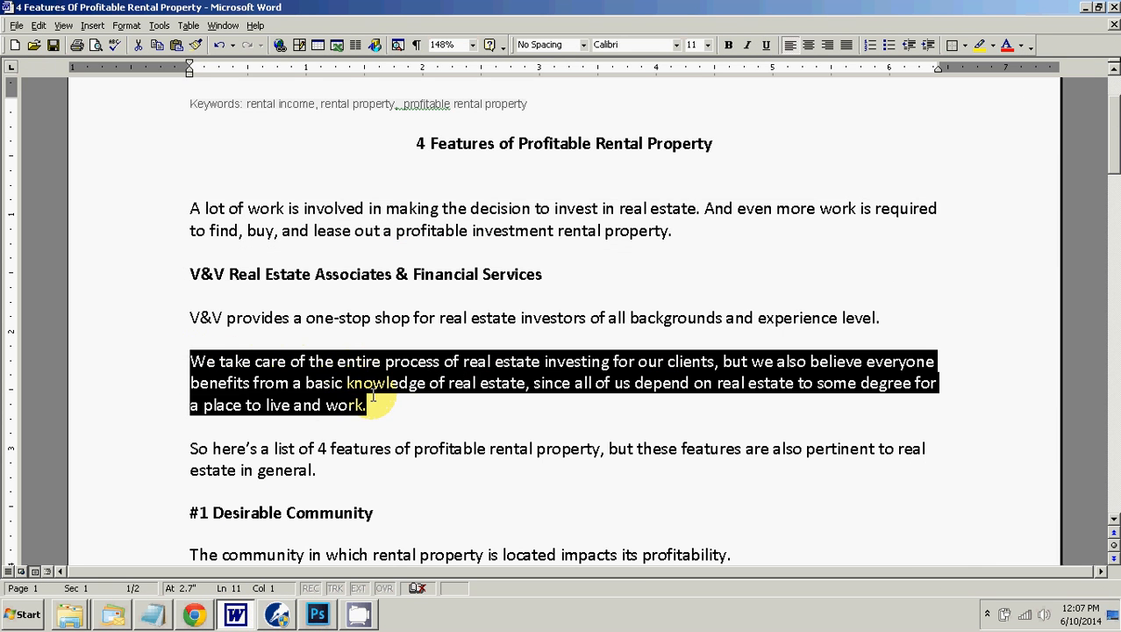
{"action": "right_click", "coordinate": [347, 393]}
{"action": "left_click", "coordinate": [373, 415]}
{"action": "left_click", "coordinate": [194, 614]}
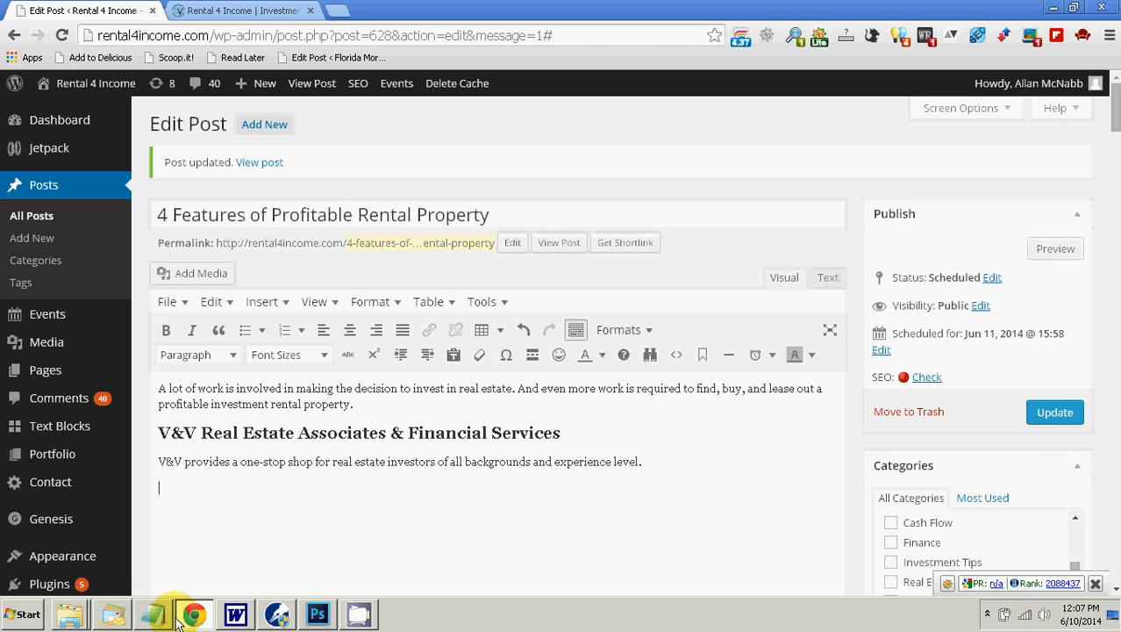
{"action": "right_click", "coordinate": [185, 488]}
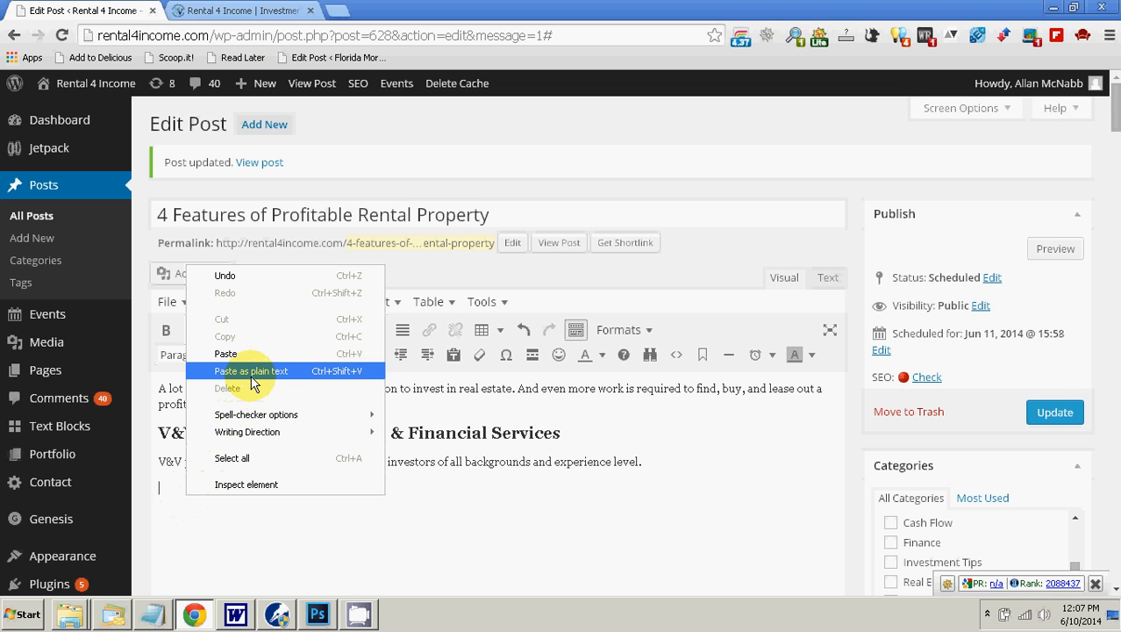
{"action": "left_click", "coordinate": [229, 369]}
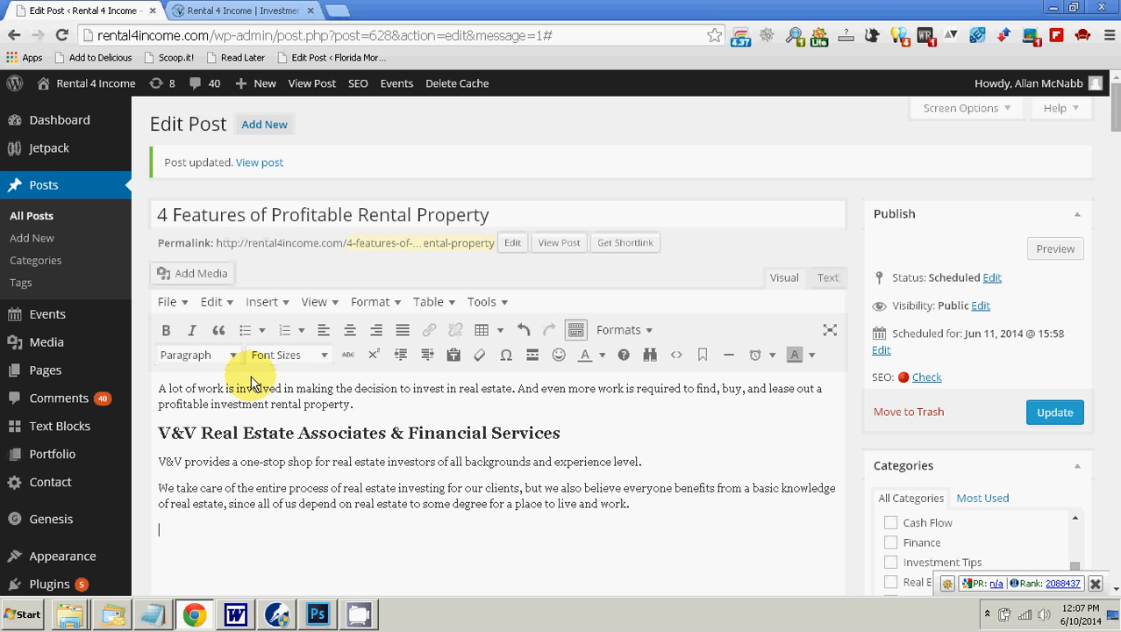
Step: Copy the paragraph beginning "So here's a list of 4 features" from Word and paste it as plain text at the end of the post body
{"action": "left_click", "coordinate": [235, 615]}
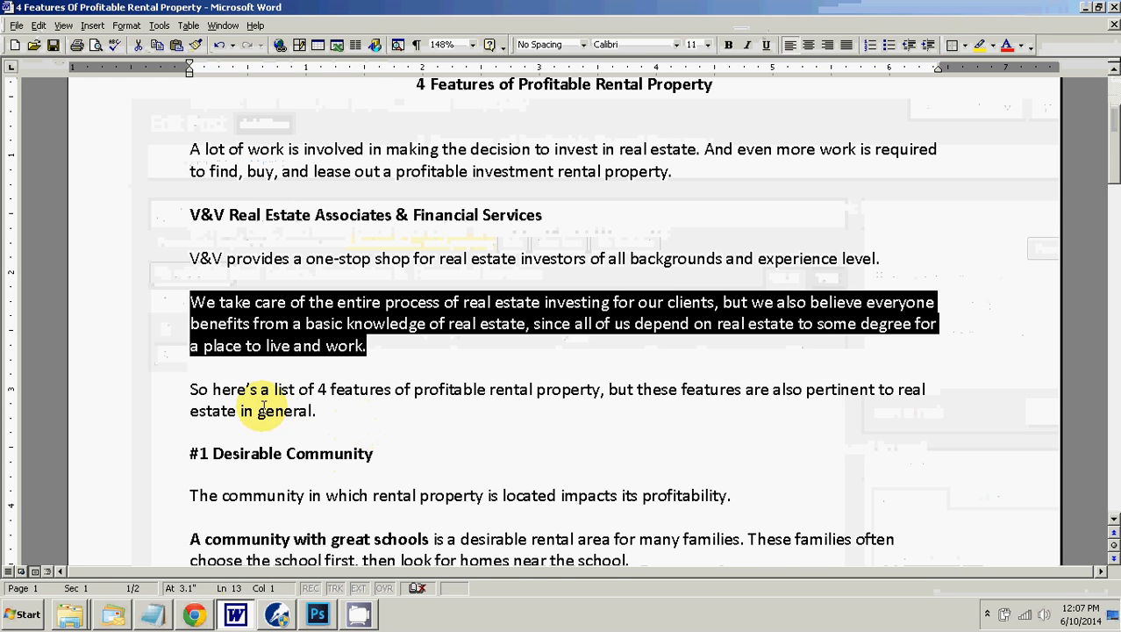
{"action": "left_click_drag", "start_coordinate": [189, 388], "coordinate": [307, 410]}
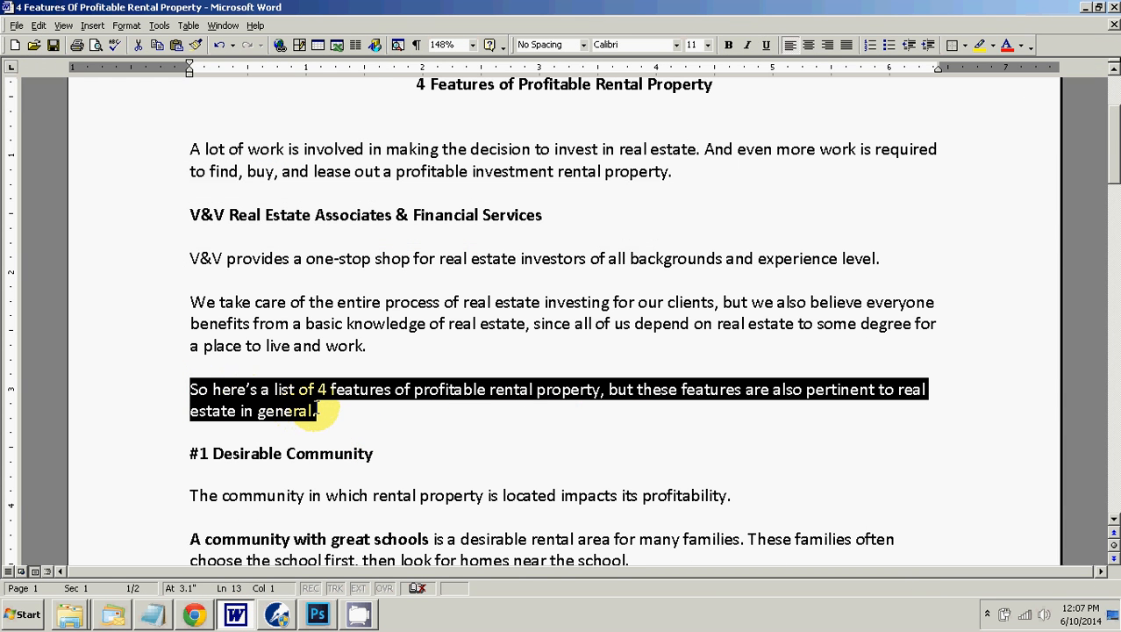
{"action": "right_click", "coordinate": [314, 414]}
{"action": "left_click", "coordinate": [323, 430]}
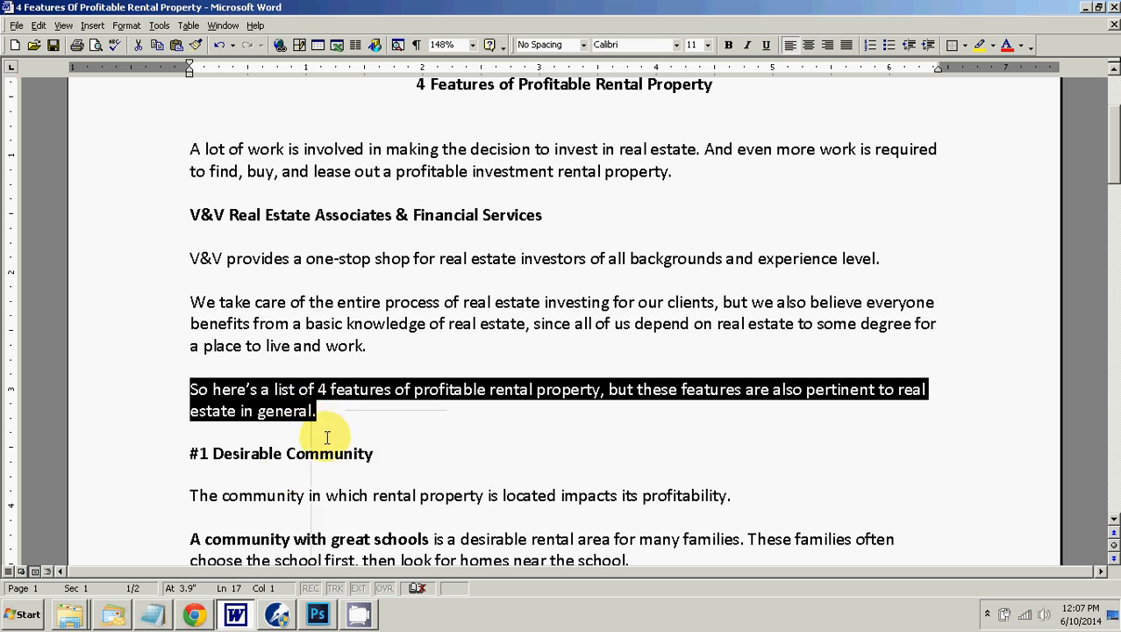
{"action": "left_click", "coordinate": [193, 614]}
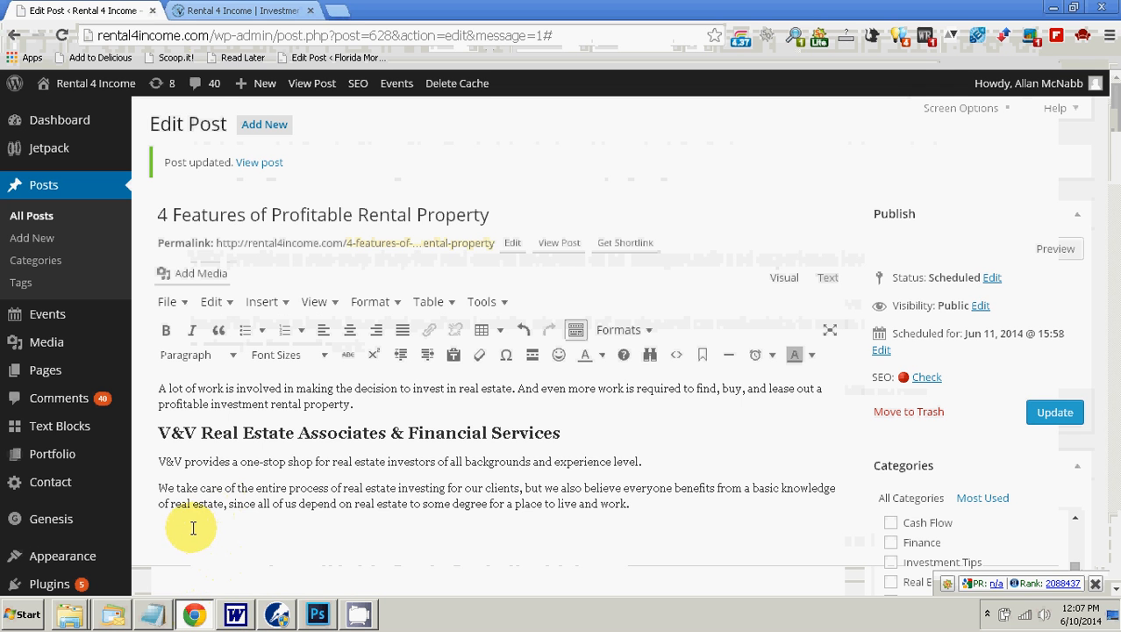
{"action": "right_click", "coordinate": [211, 526]}
{"action": "left_click", "coordinate": [256, 402]}
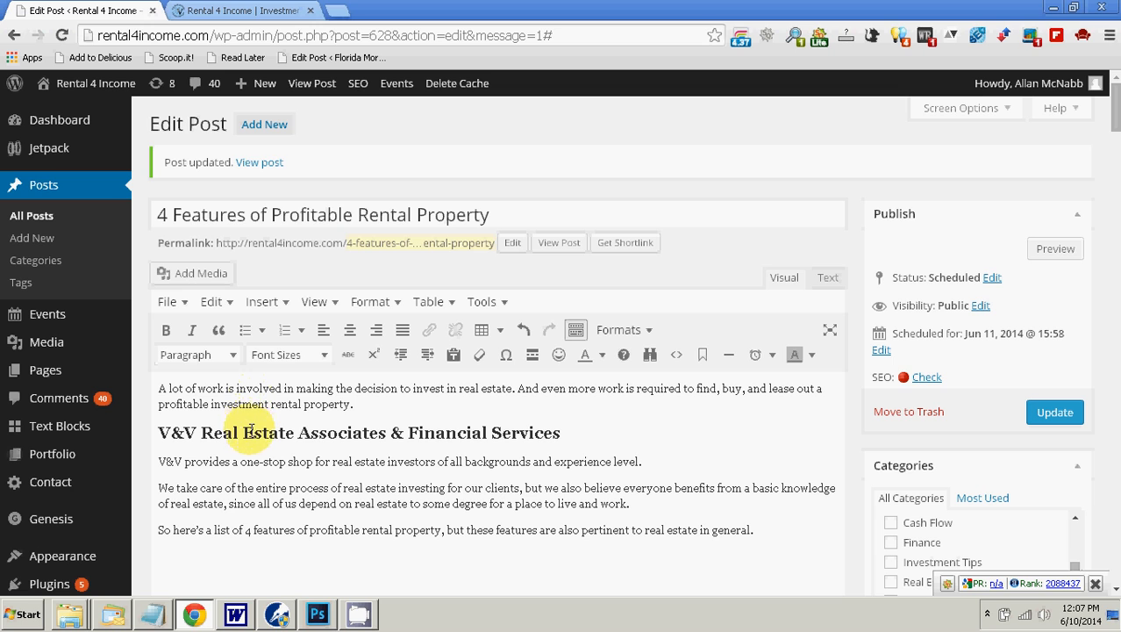
Step: Copy the heading "#1 Desirable Community" from the Word document and paste it as plain text below the last paragraph of the WordPress post
{"action": "left_click", "coordinate": [235, 614]}
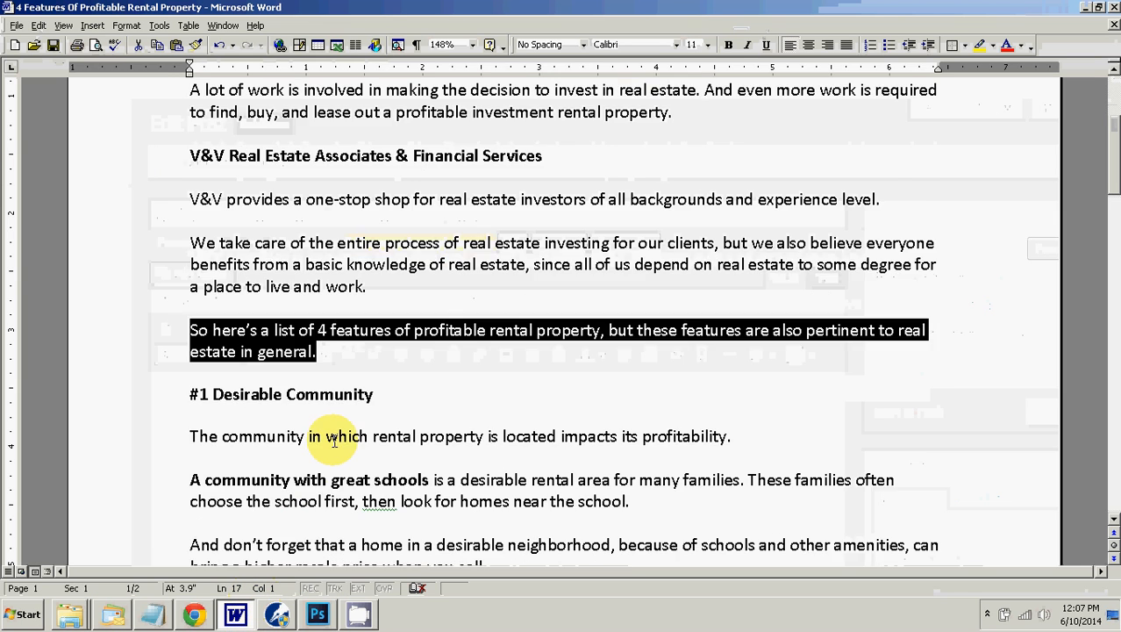
{"action": "scroll", "coordinate": [334, 442], "scroll_direction": "down", "scroll_amount": 1}
{"action": "left_click_drag", "start_coordinate": [191, 334], "coordinate": [327, 338]}
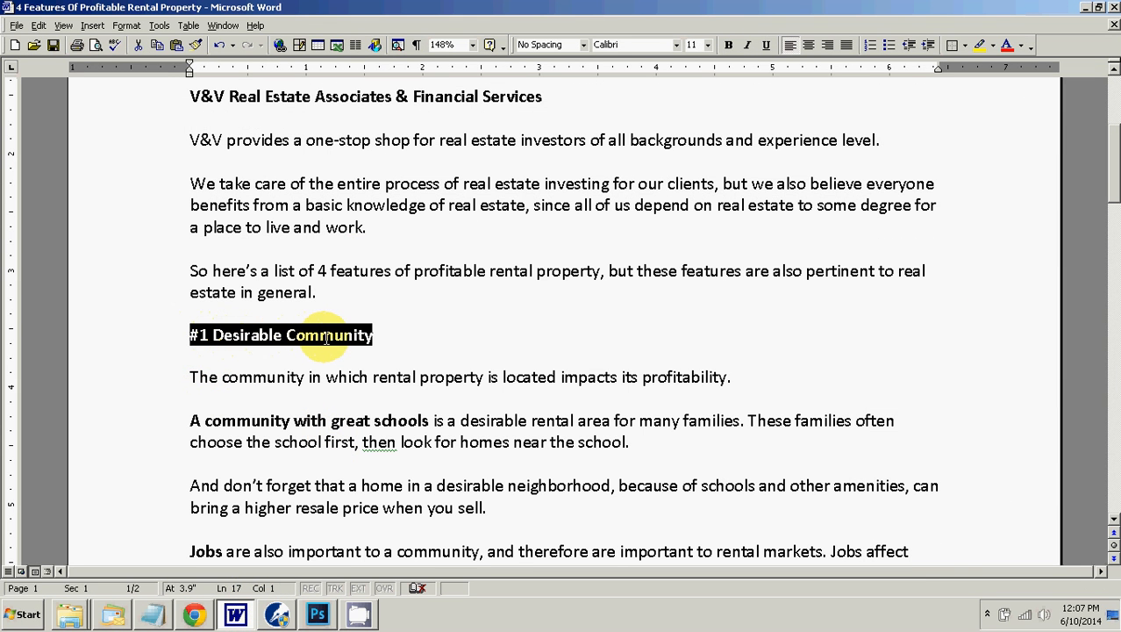
{"action": "right_click", "coordinate": [326, 338]}
{"action": "left_click", "coordinate": [360, 363]}
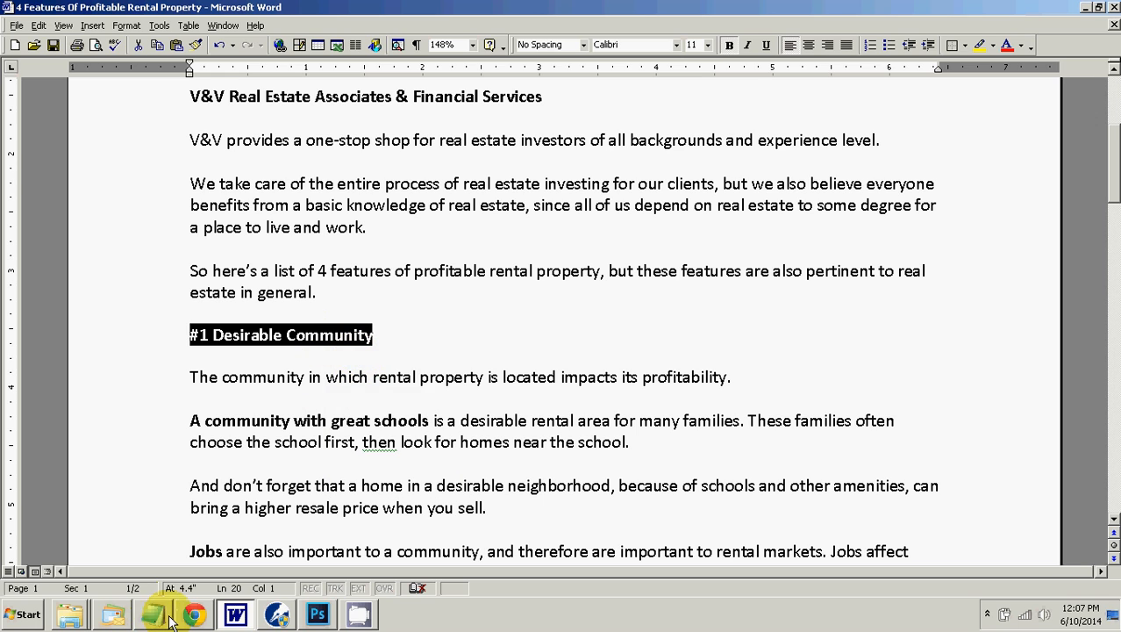
{"action": "mouse_move", "coordinate": [171, 618]}
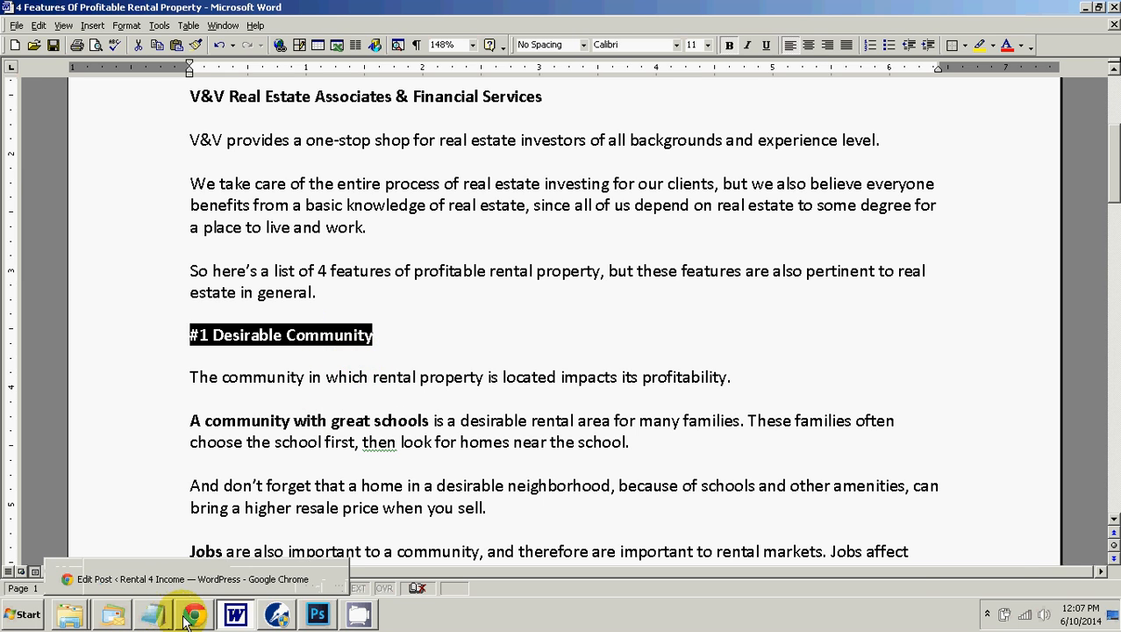
{"action": "left_click", "coordinate": [194, 614]}
{"action": "right_click", "coordinate": [187, 562]}
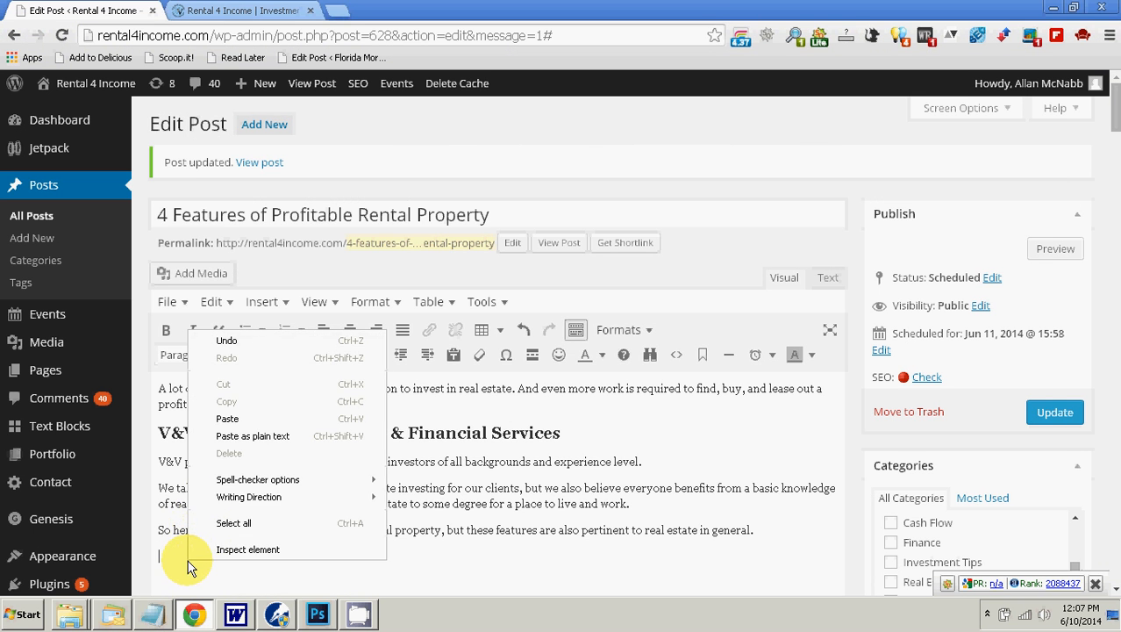
{"action": "left_click", "coordinate": [241, 436]}
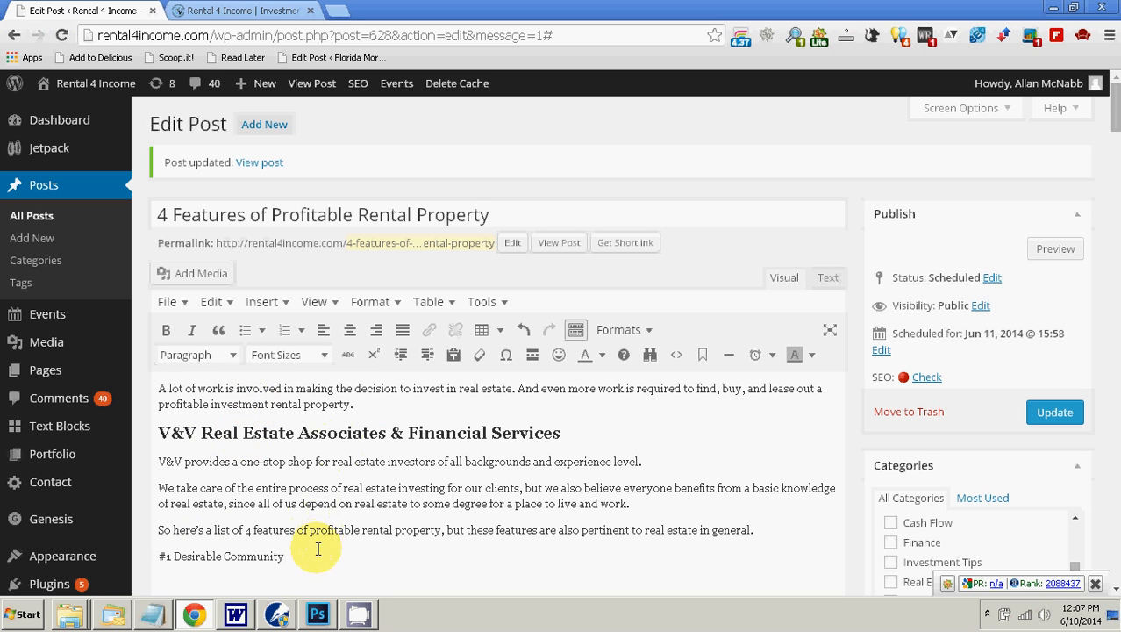
Step: Format the "#1 Desirable Community" line as Heading 2 and start a new paragraph below it
{"action": "left_click", "coordinate": [233, 355]}
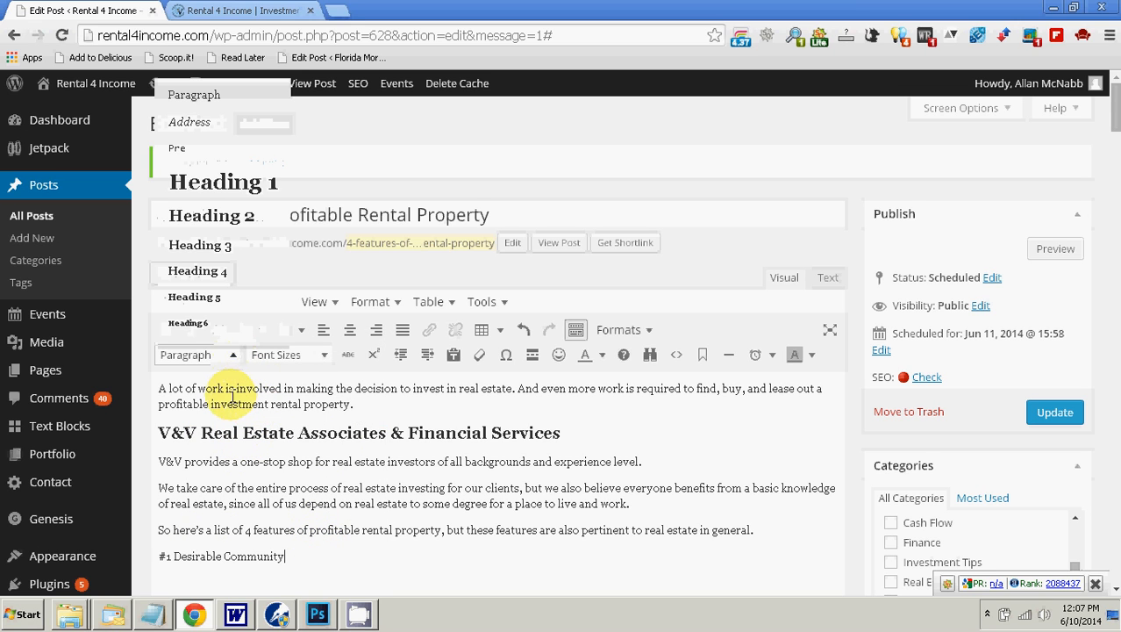
{"action": "left_click", "coordinate": [212, 217]}
{"action": "scroll", "coordinate": [281, 364], "scroll_direction": "down", "scroll_amount": 3}
{"action": "key", "text": "Return"}
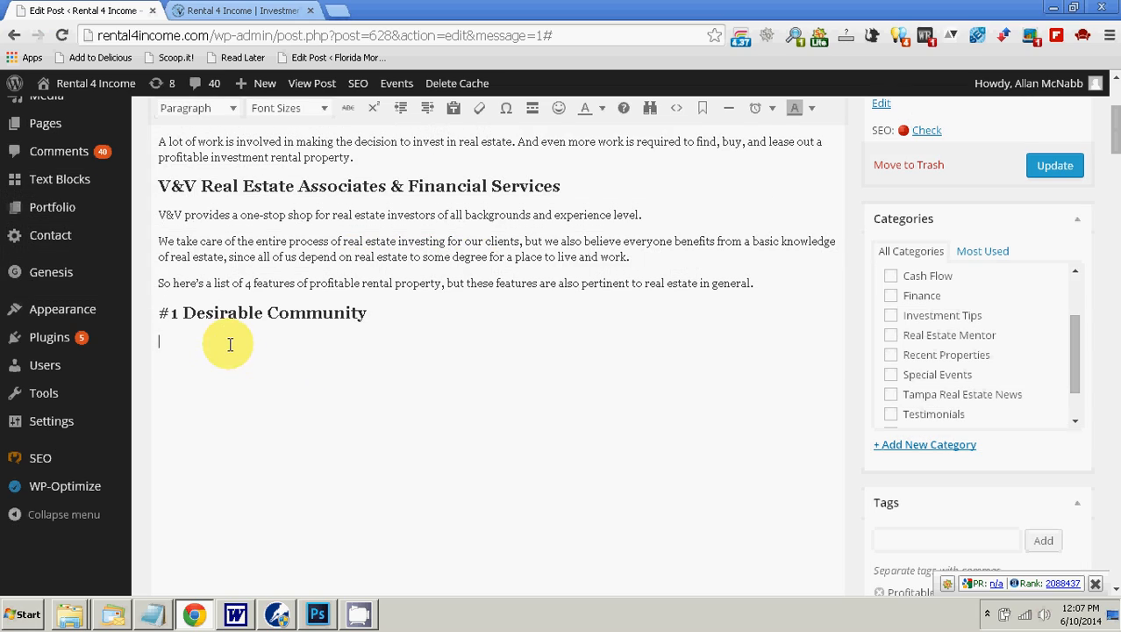
Step: Copy the five paragraphs from "The community in which" through "Amenities" from Word and paste them as plain text under the "#1 Desirable Community" heading
{"action": "scroll", "coordinate": [290, 386], "scroll_direction": "down", "scroll_amount": 1}
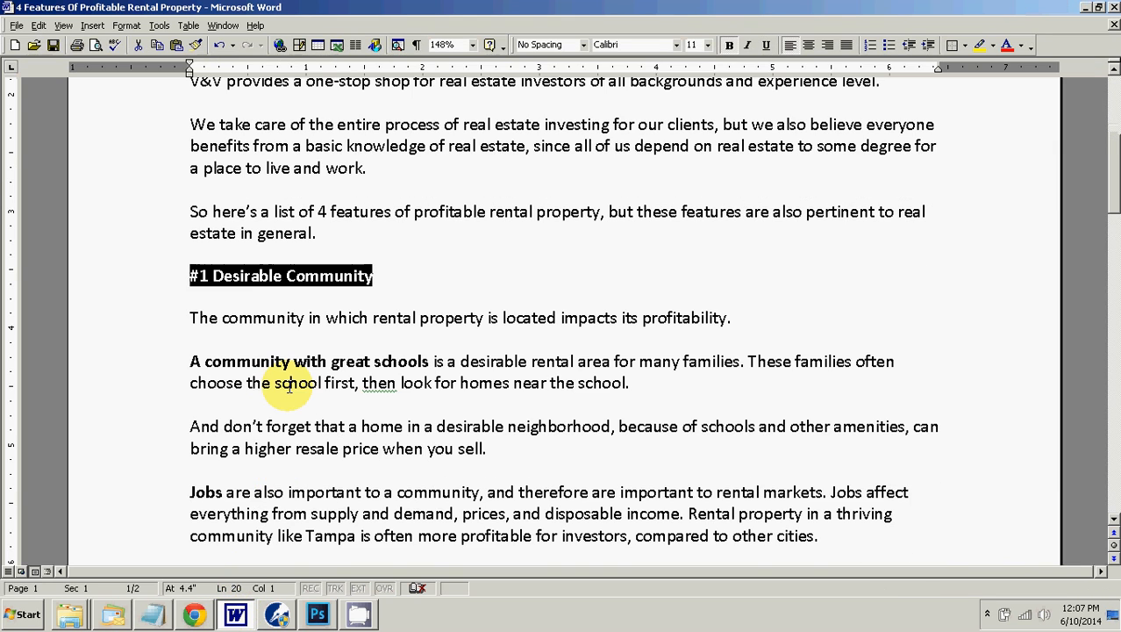
{"action": "scroll", "coordinate": [258, 343], "scroll_direction": "down", "scroll_amount": 3}
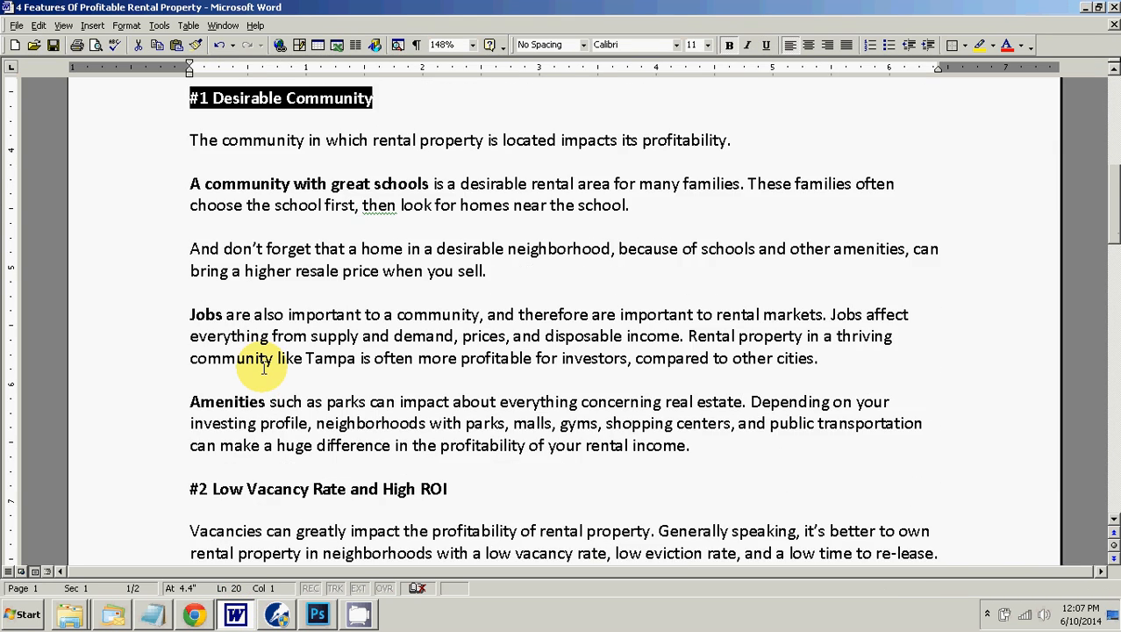
{"action": "scroll", "coordinate": [254, 357], "scroll_direction": "up", "scroll_amount": 1}
{"action": "left_click_drag", "start_coordinate": [191, 200], "coordinate": [709, 511]}
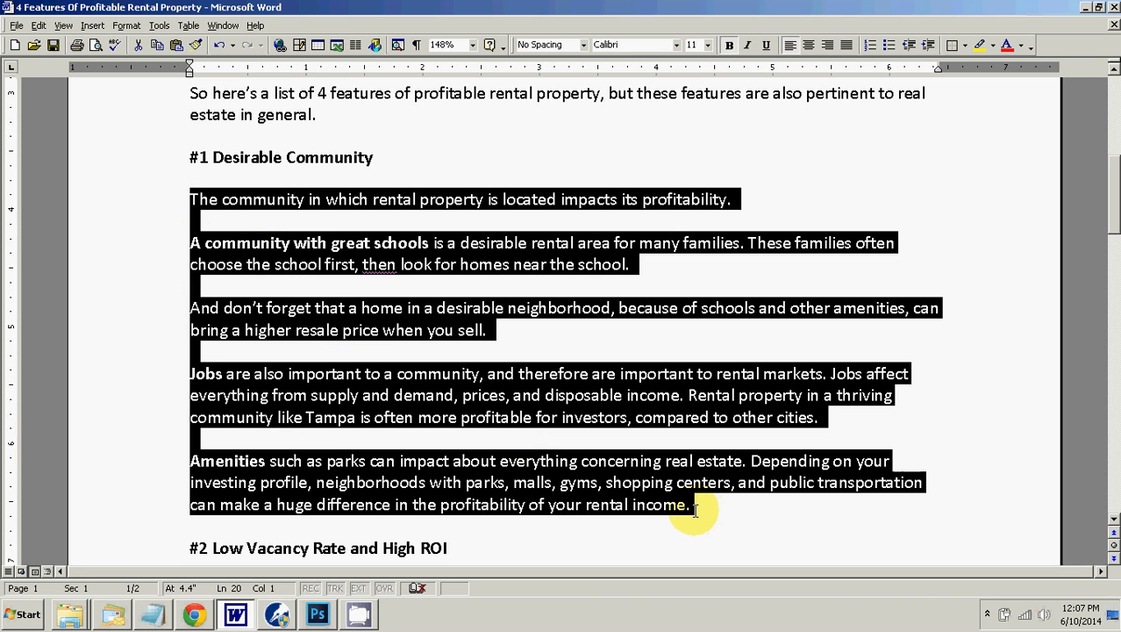
{"action": "right_click", "coordinate": [661, 503]}
{"action": "left_click", "coordinate": [686, 371]}
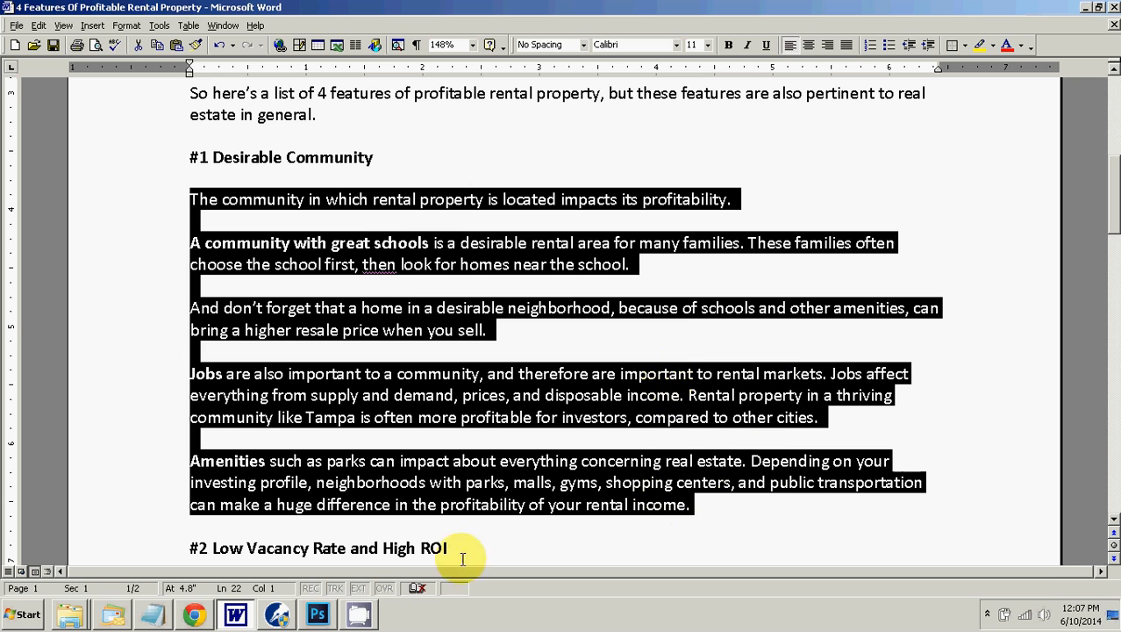
{"action": "left_click", "coordinate": [192, 613]}
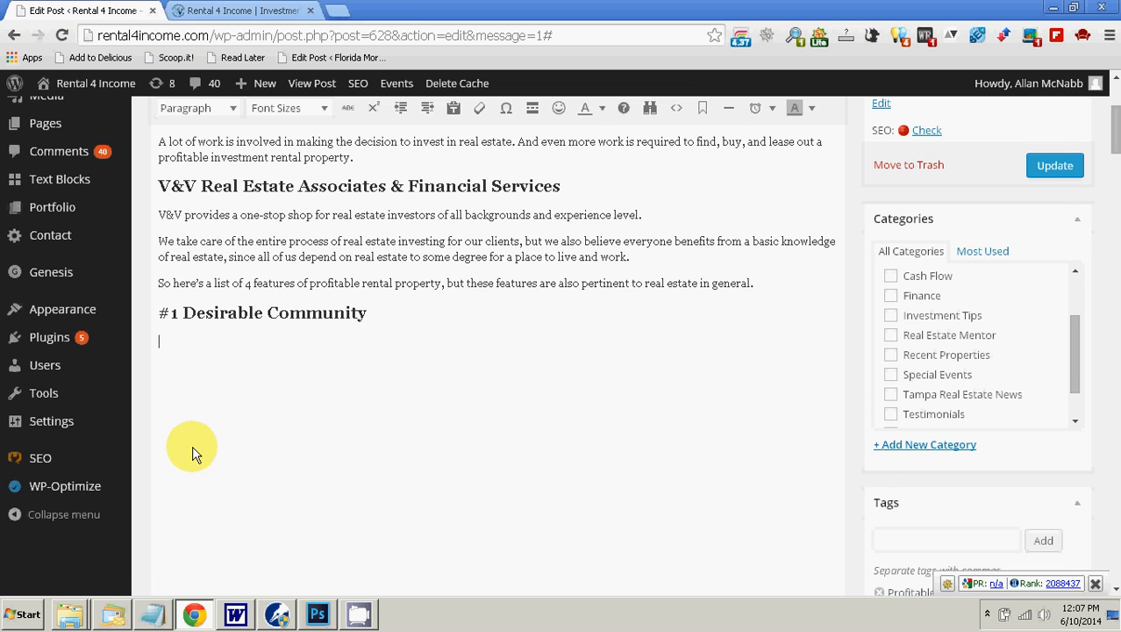
{"action": "right_click", "coordinate": [182, 342]}
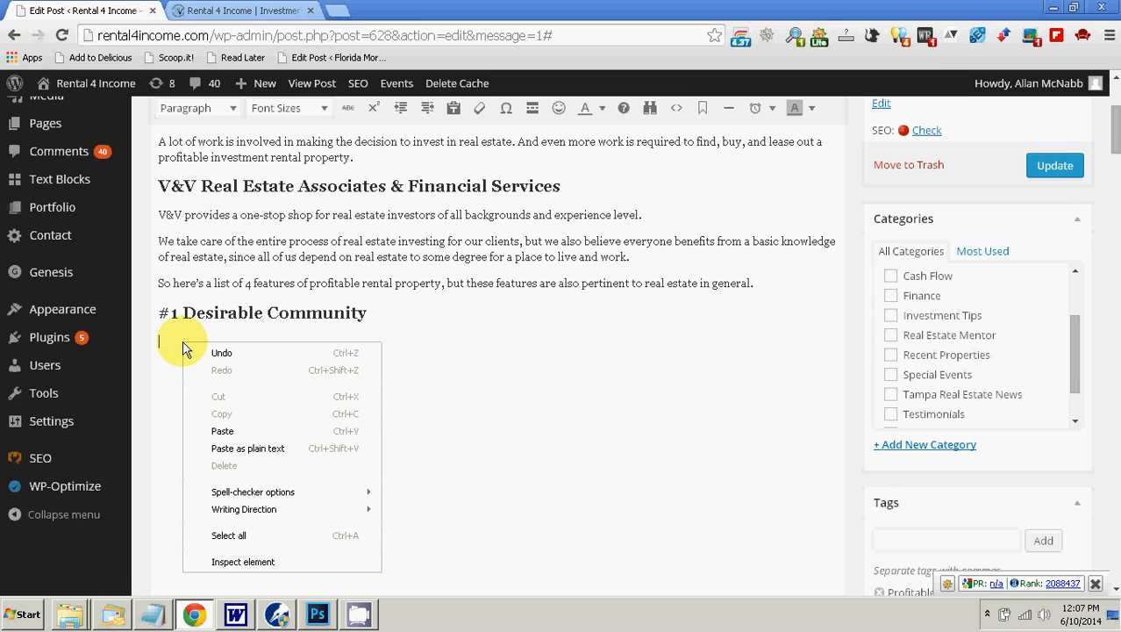
{"action": "left_click", "coordinate": [252, 450]}
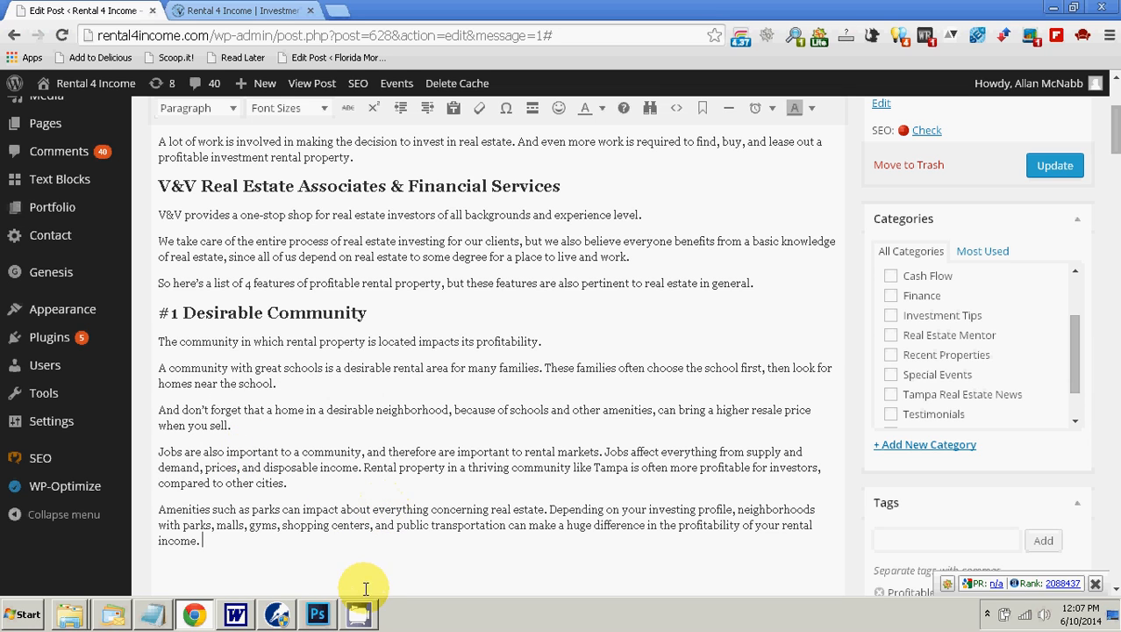
{"action": "mouse_move", "coordinate": [272, 605]}
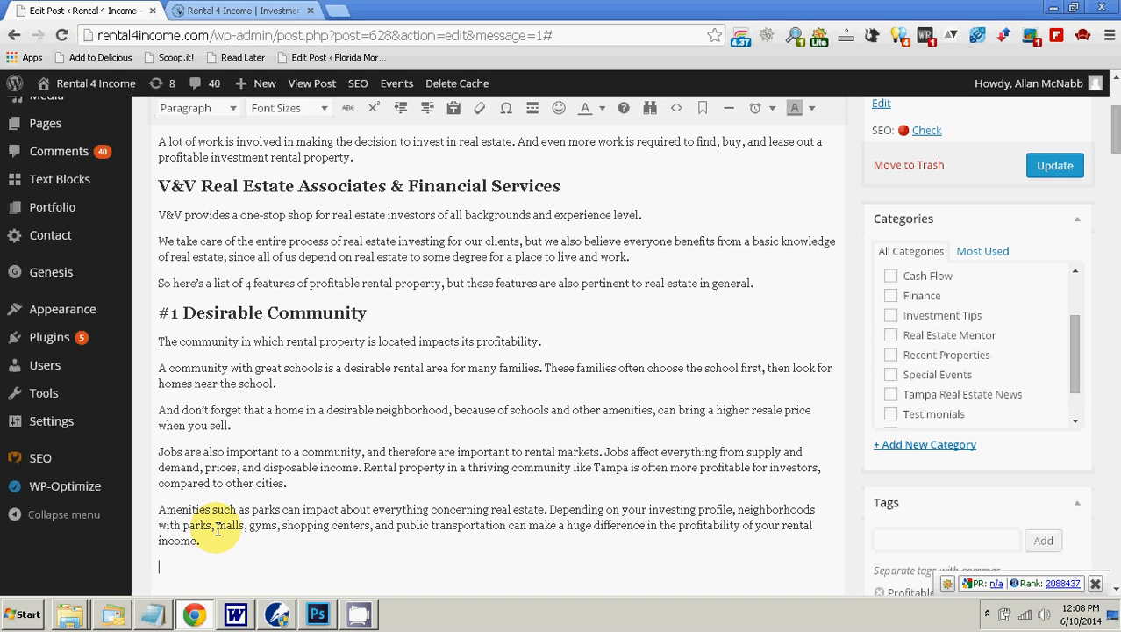
{"action": "left_click", "coordinate": [279, 427]}
{"action": "left_click", "coordinate": [311, 388]}
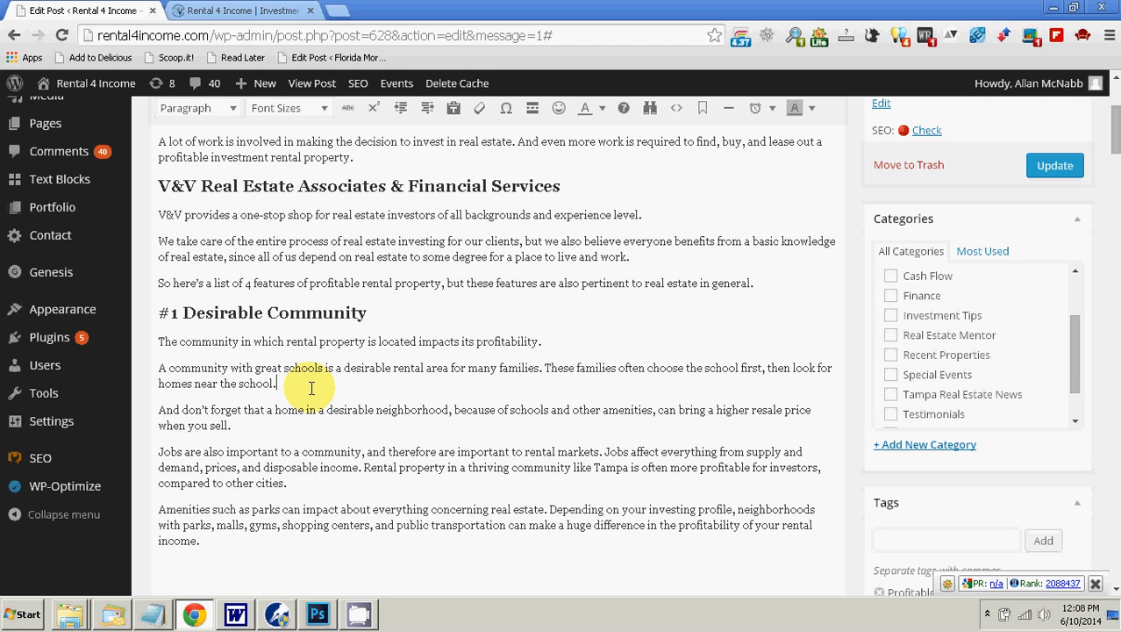
{"action": "right_click", "coordinate": [235, 358]}
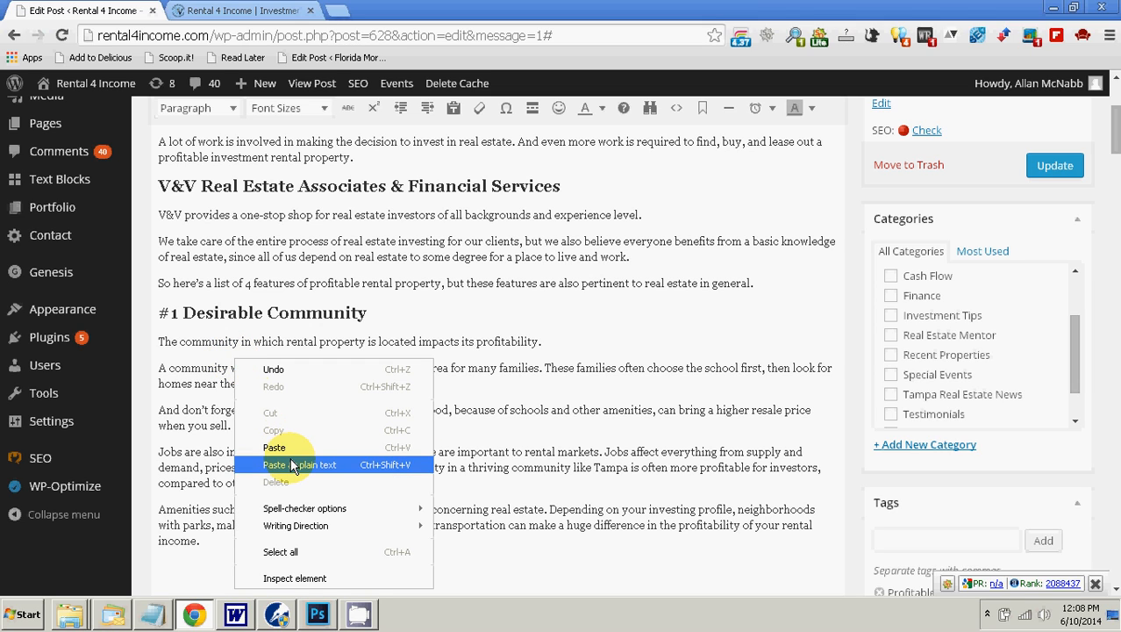
{"action": "left_click", "coordinate": [205, 371]}
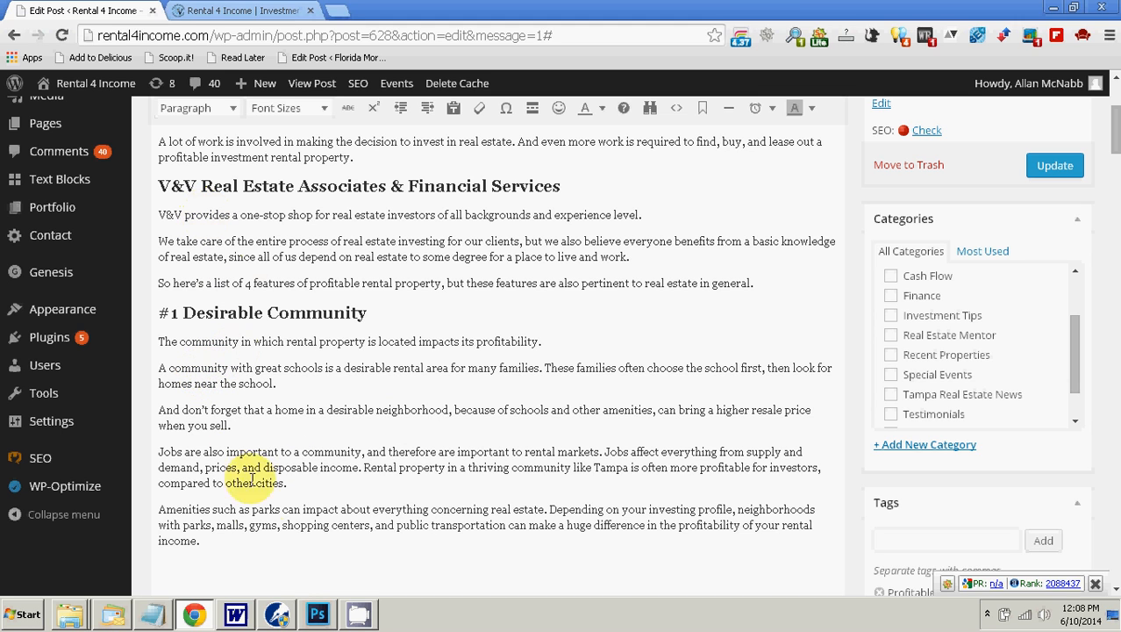
Step: Check the bold phrases in the Word document and make "A community with great schools" bold in the WordPress post
{"action": "left_click", "coordinate": [235, 614]}
{"action": "left_click", "coordinate": [166, 308]}
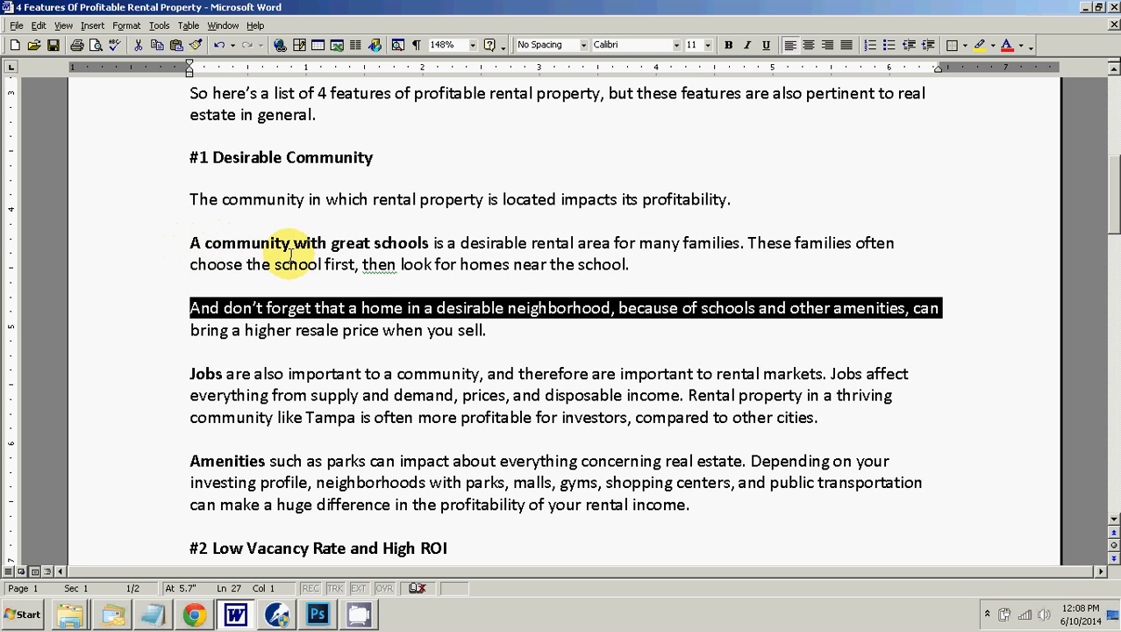
{"action": "left_click", "coordinate": [195, 612]}
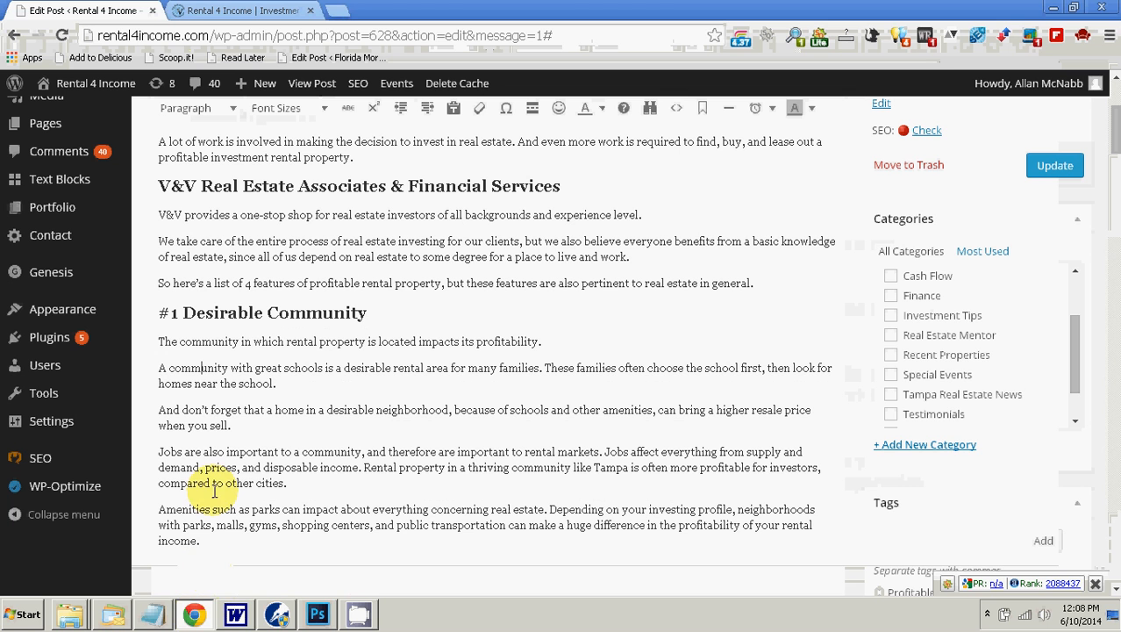
{"action": "left_click_drag", "start_coordinate": [159, 367], "coordinate": [320, 368]}
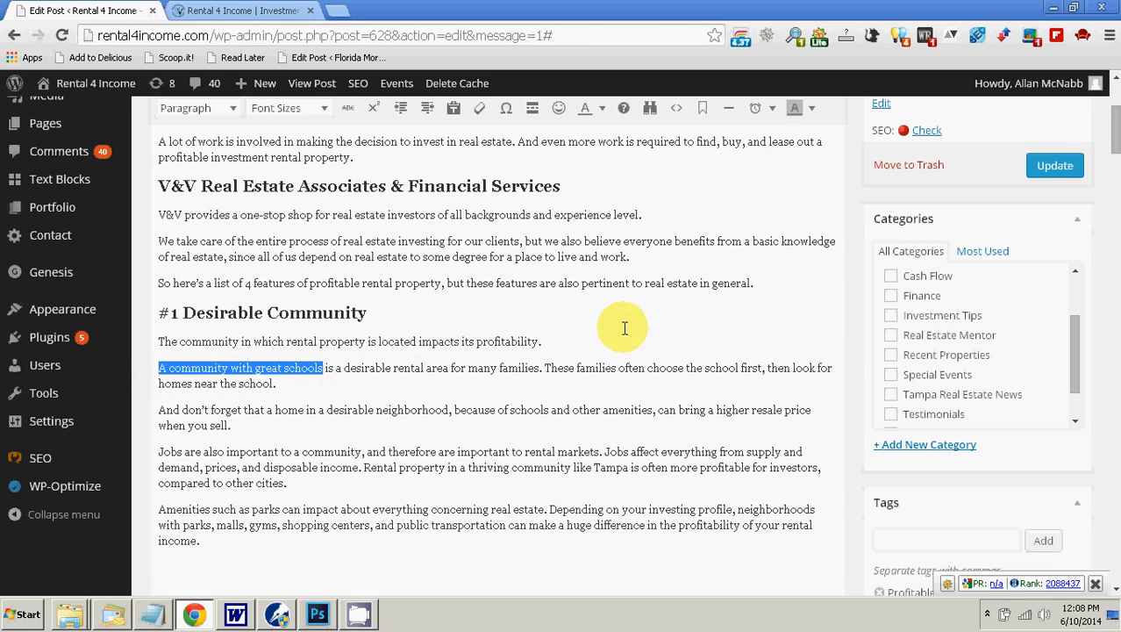
{"action": "scroll", "coordinate": [893, 359], "scroll_direction": "up", "scroll_amount": 5}
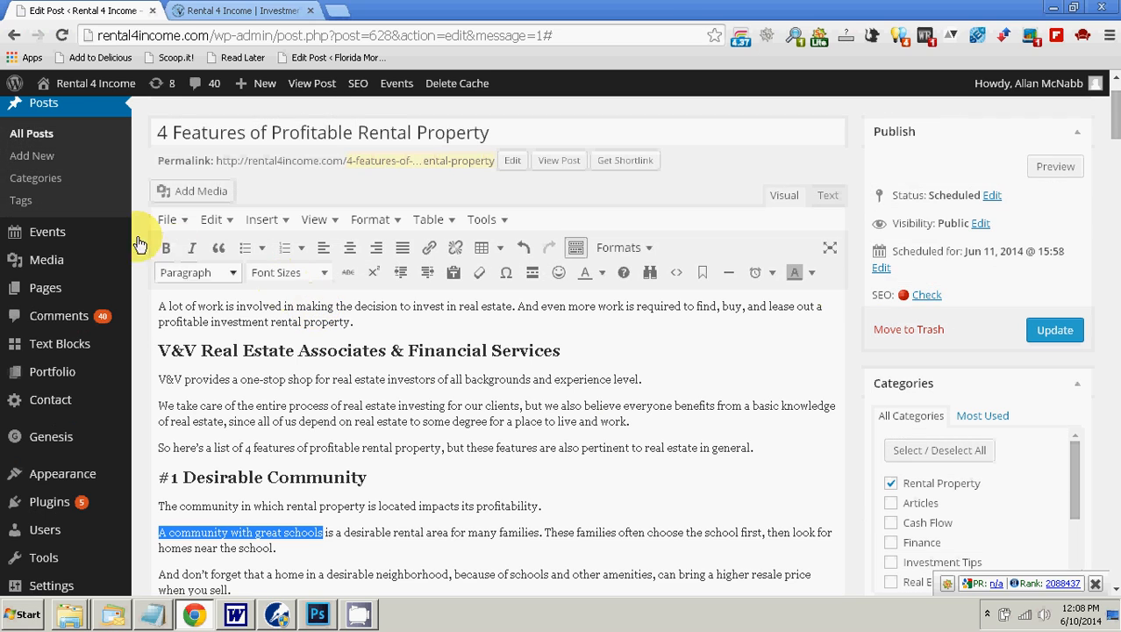
{"action": "left_click", "coordinate": [164, 251]}
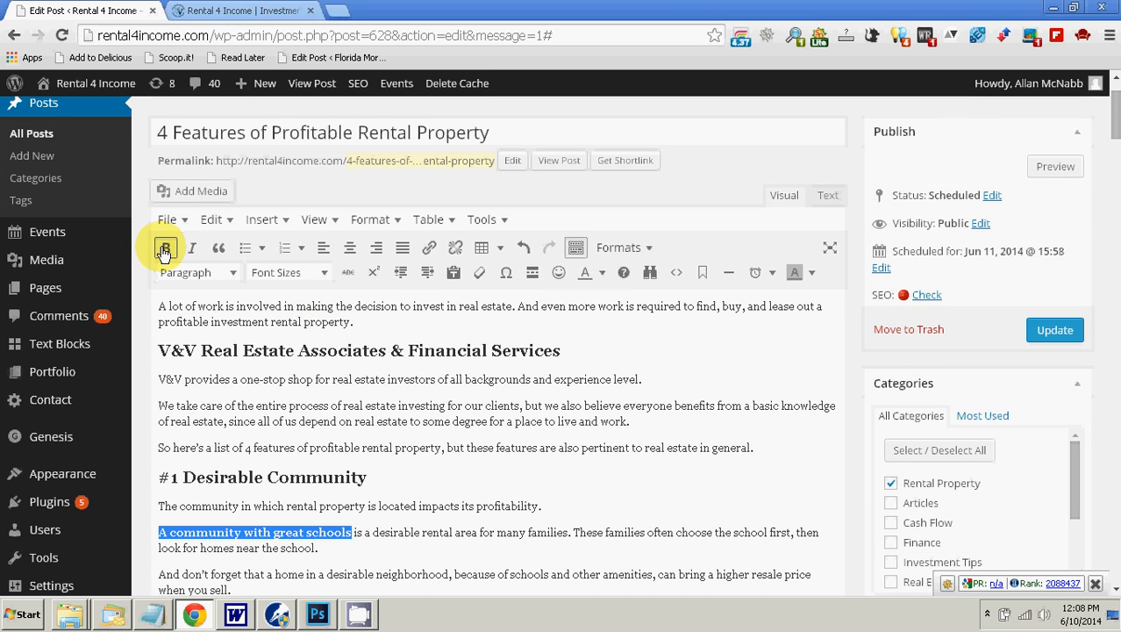
{"action": "scroll", "coordinate": [387, 408], "scroll_direction": "down", "scroll_amount": 2}
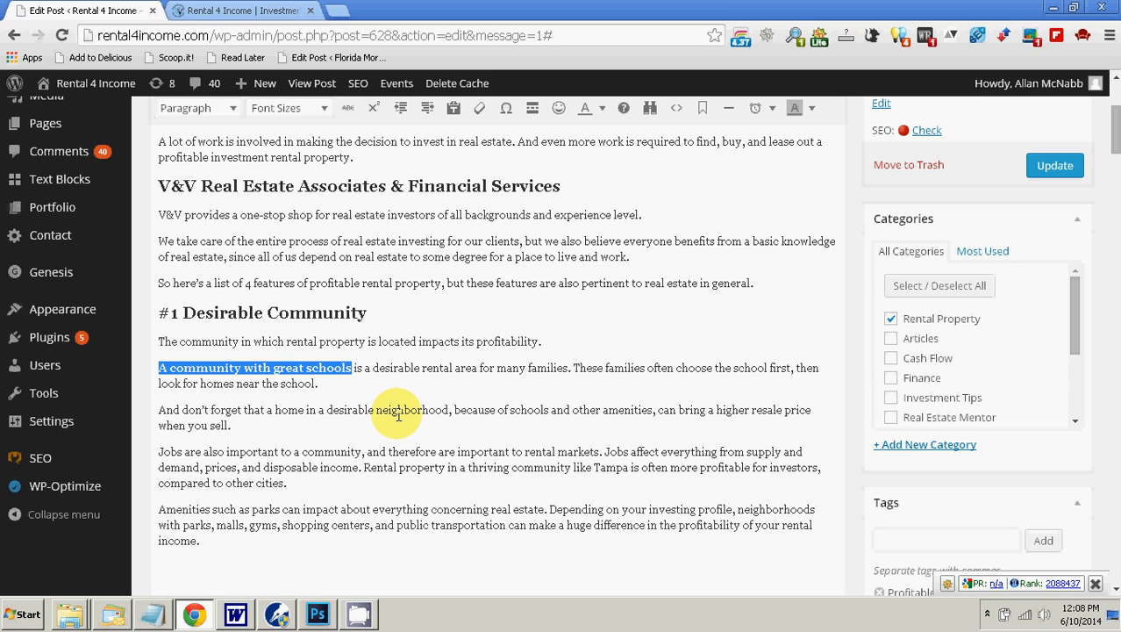
Step: Check the remaining bold words of this section in Word and make "Jobs" and "Amenities" bold at the start of their paragraphs in the post
{"action": "left_click", "coordinate": [235, 614]}
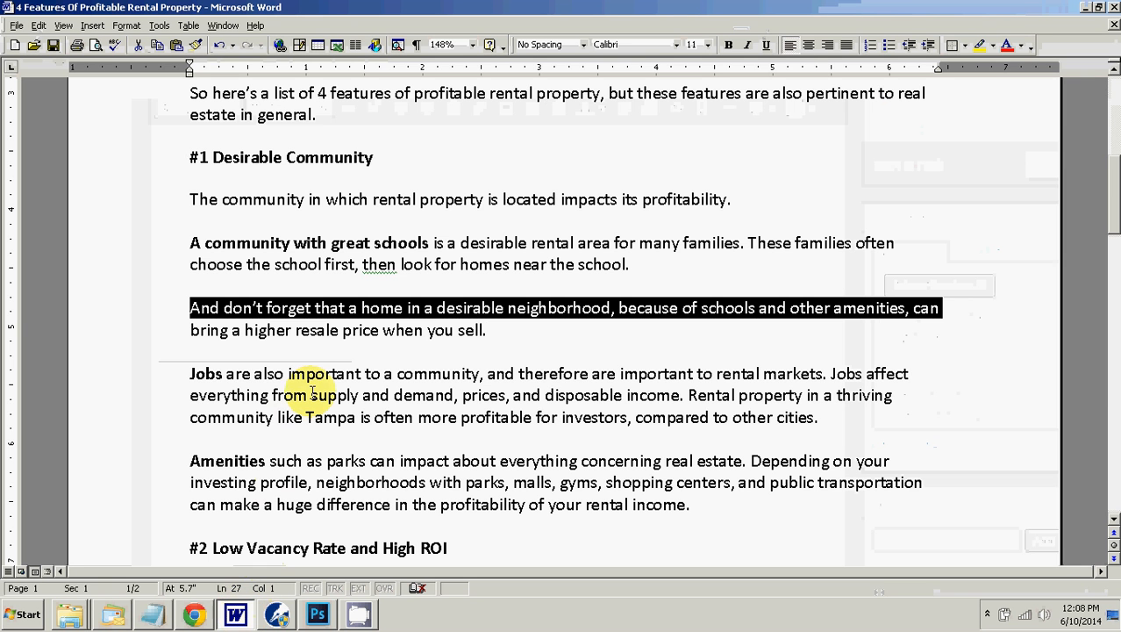
{"action": "left_click", "coordinate": [155, 353]}
{"action": "left_click", "coordinate": [155, 366]}
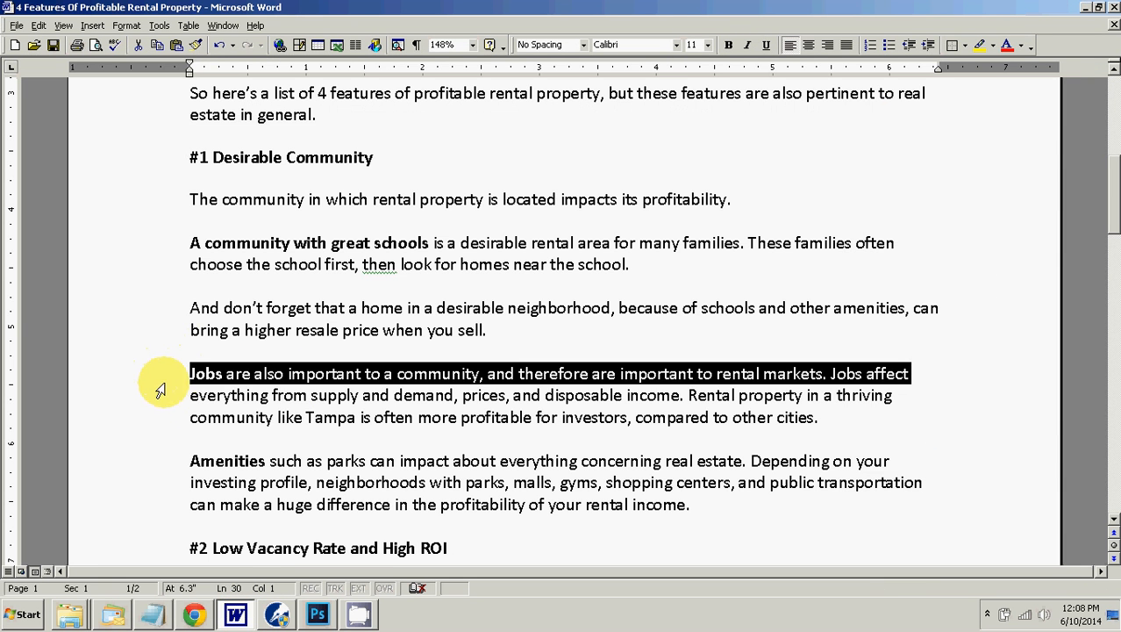
{"action": "left_click", "coordinate": [272, 383]}
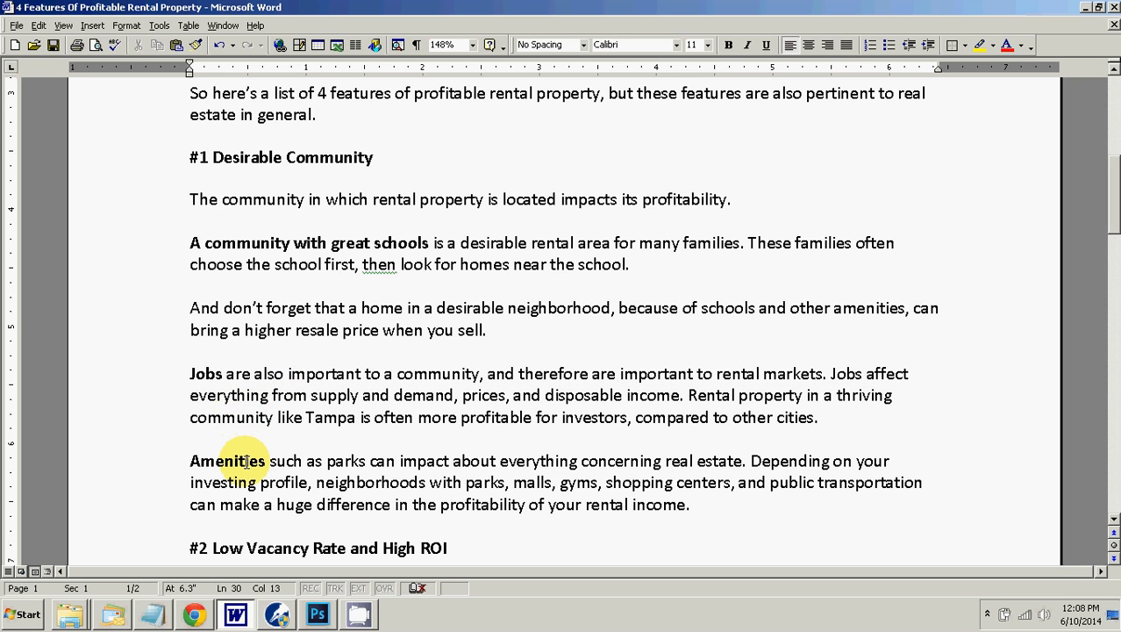
{"action": "left_click", "coordinate": [195, 614]}
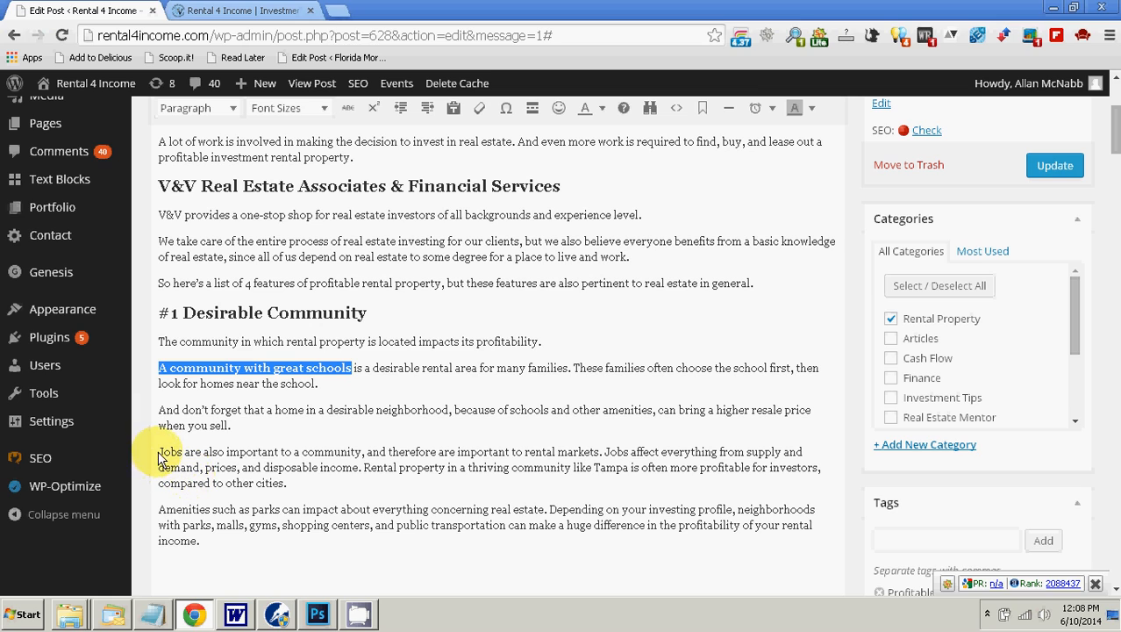
{"action": "left_click_drag", "start_coordinate": [160, 451], "coordinate": [179, 449]}
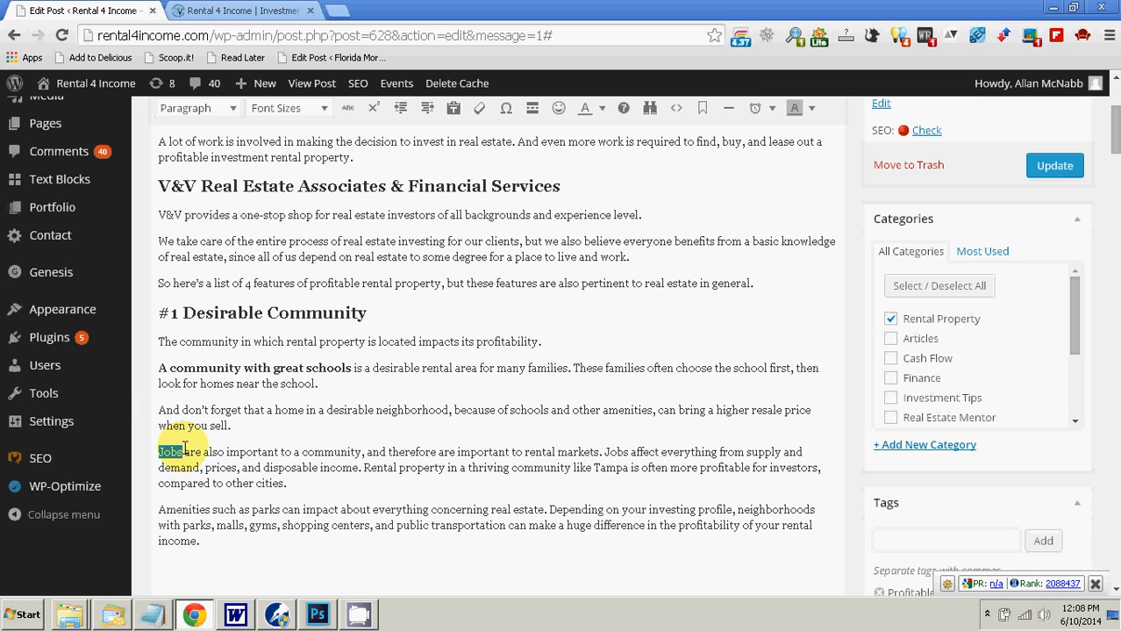
{"action": "key", "text": "ctrl+b"}
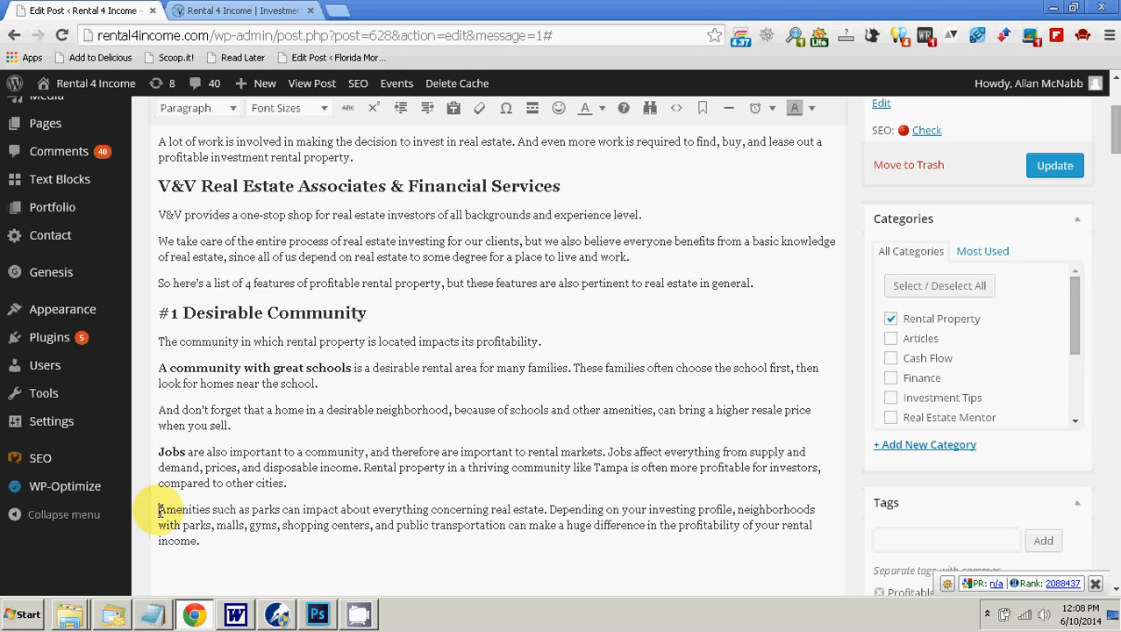
{"action": "left_click_drag", "start_coordinate": [159, 509], "coordinate": [209, 508]}
{"action": "key", "text": "ctrl+b"}
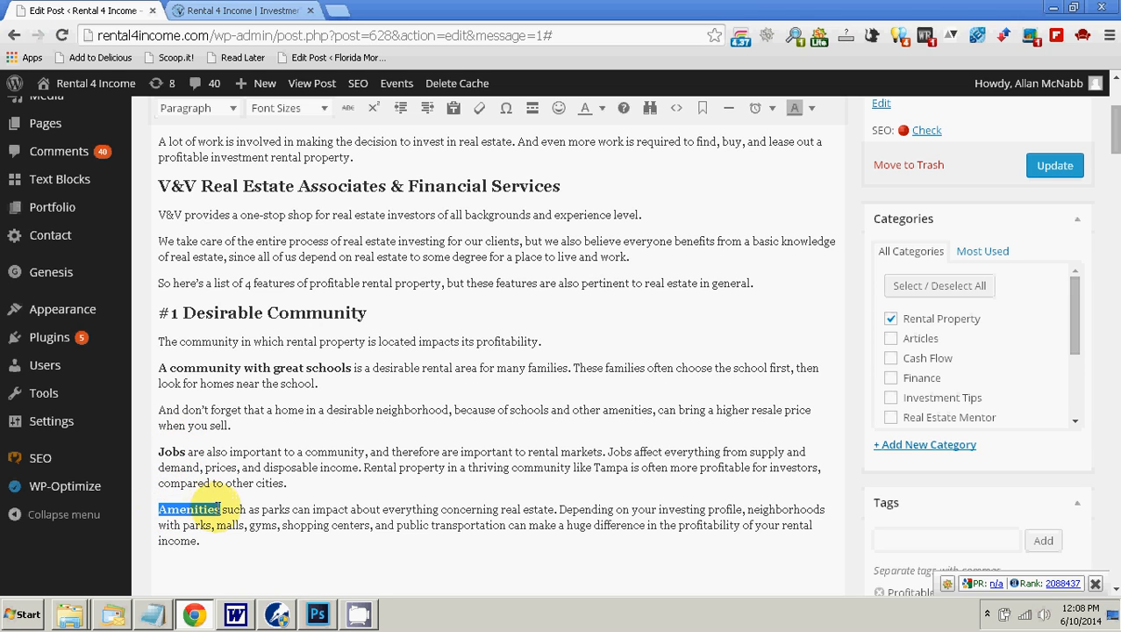
{"action": "left_click", "coordinate": [220, 507]}
Step: Copy the heading "#2 Low Vacancy Rate and High ROI" from Word and paste it as plain text on a new line below the Amenities paragraph
{"action": "scroll", "coordinate": [346, 426], "scroll_direction": "down", "scroll_amount": 1}
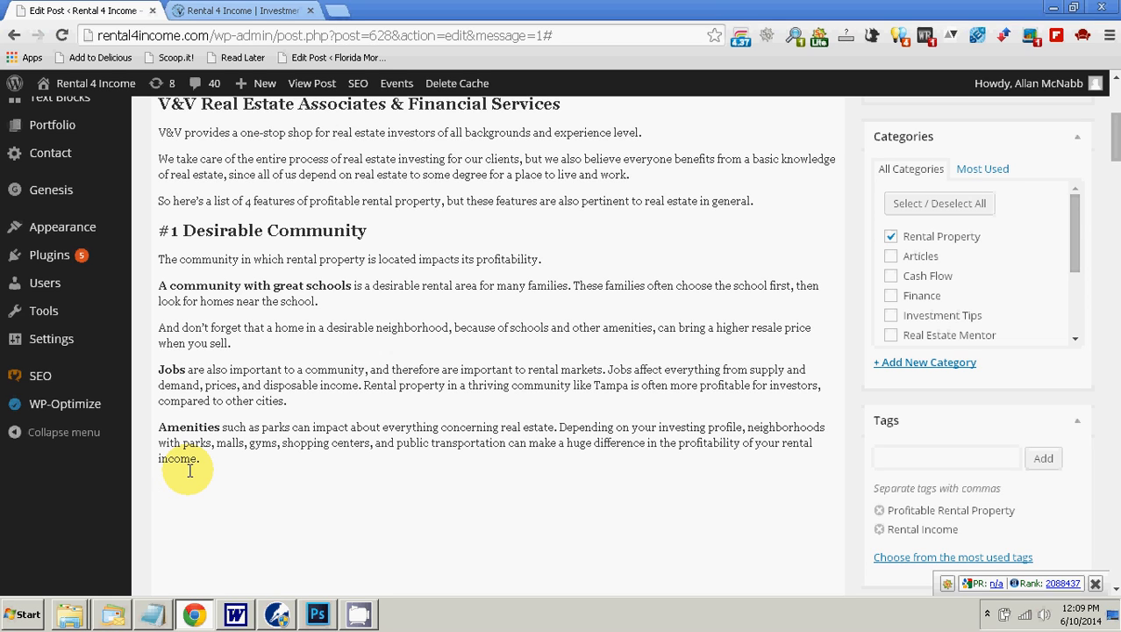
{"action": "scroll", "coordinate": [190, 473], "scroll_direction": "down", "scroll_amount": 2}
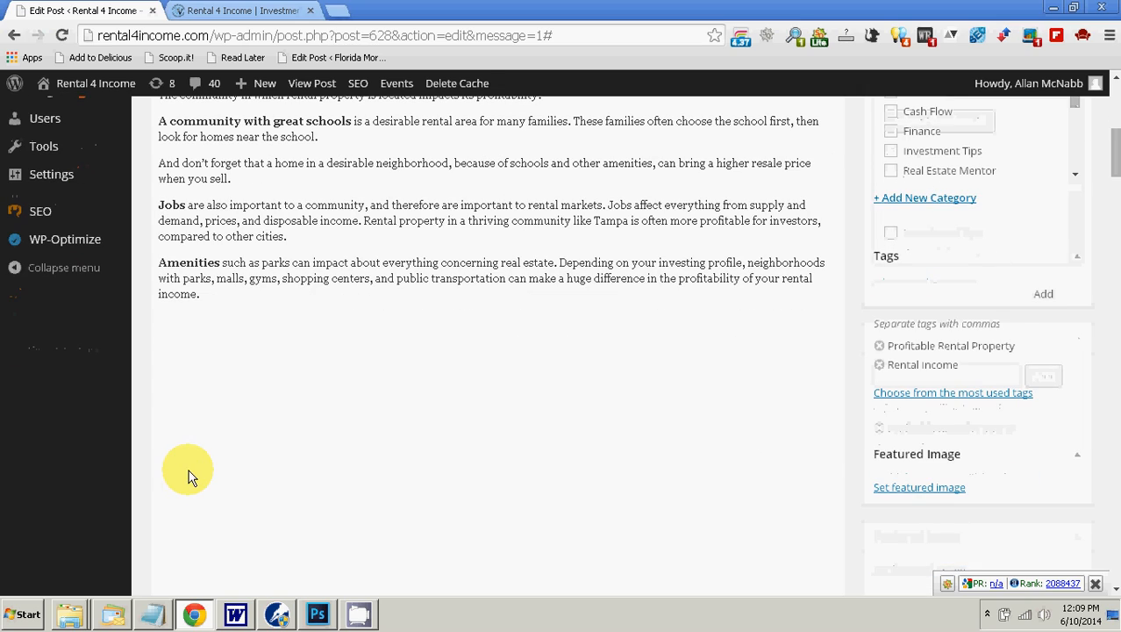
{"action": "left_click", "coordinate": [235, 614]}
{"action": "scroll", "coordinate": [172, 468], "scroll_direction": "down", "scroll_amount": 3}
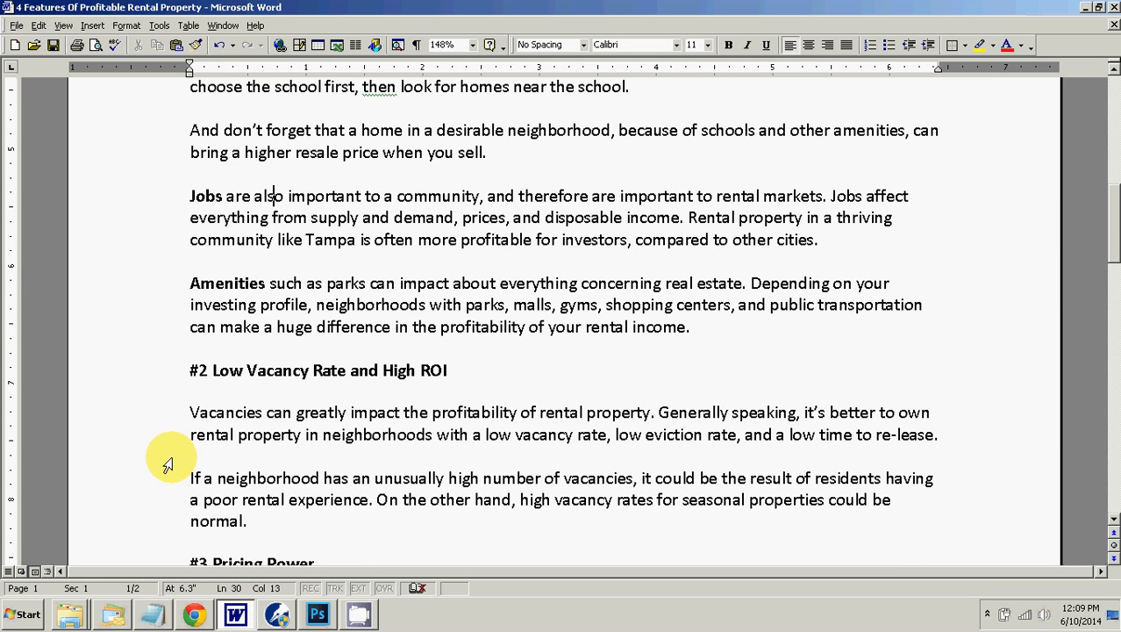
{"action": "left_click_drag", "start_coordinate": [190, 370], "coordinate": [457, 373]}
{"action": "right_click", "coordinate": [453, 375]}
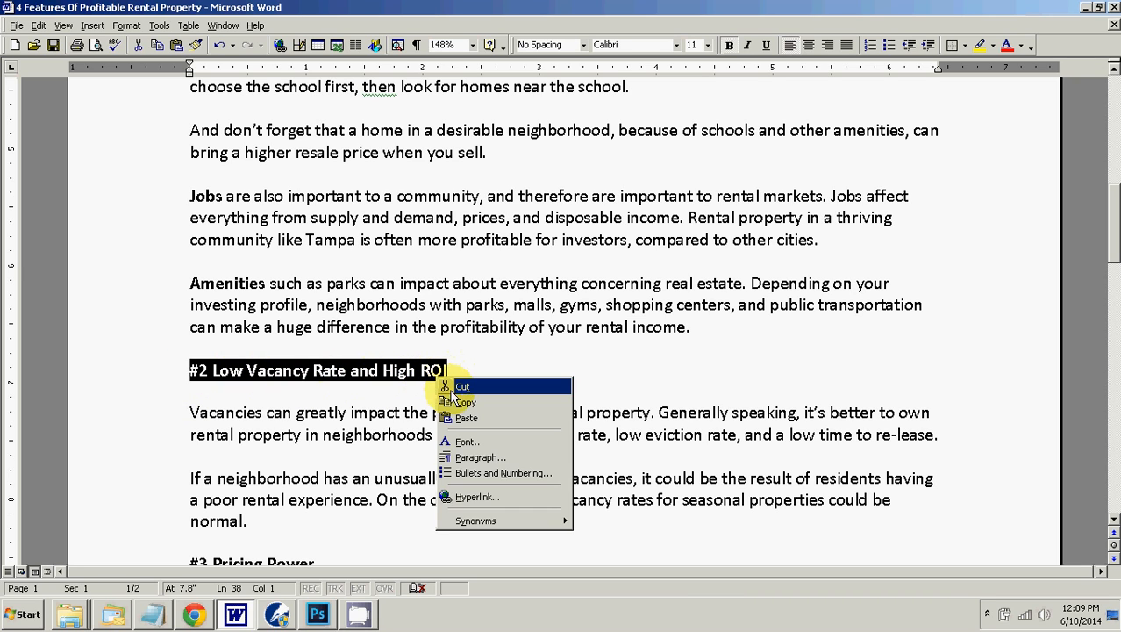
{"action": "left_click", "coordinate": [438, 405]}
{"action": "left_click", "coordinate": [196, 611]}
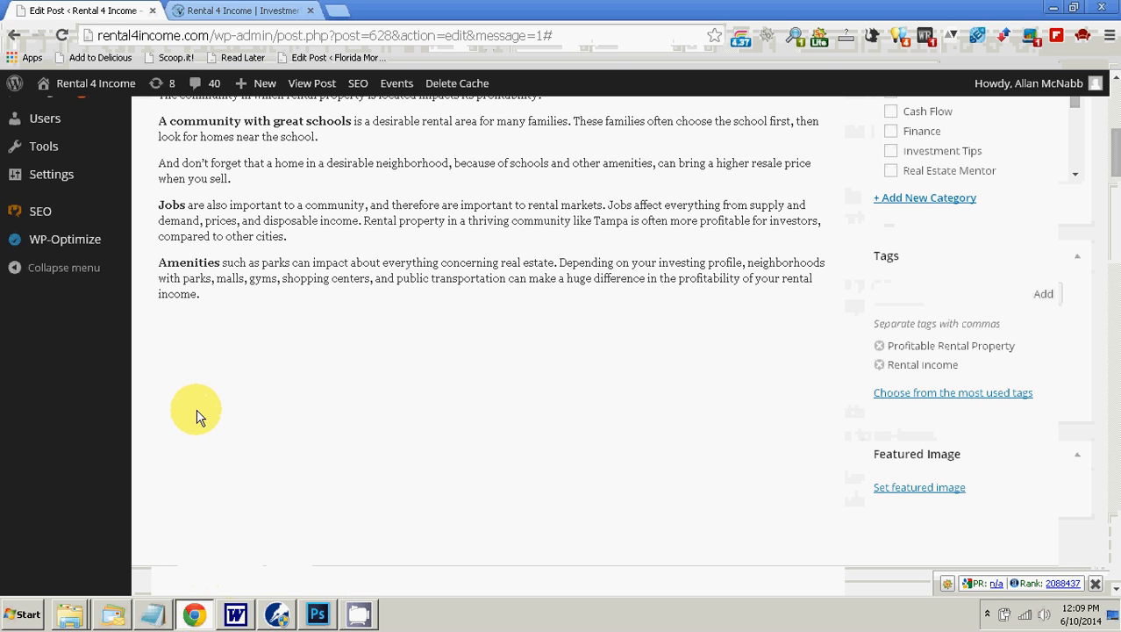
{"action": "right_click", "coordinate": [178, 315]}
{"action": "left_click", "coordinate": [246, 420]}
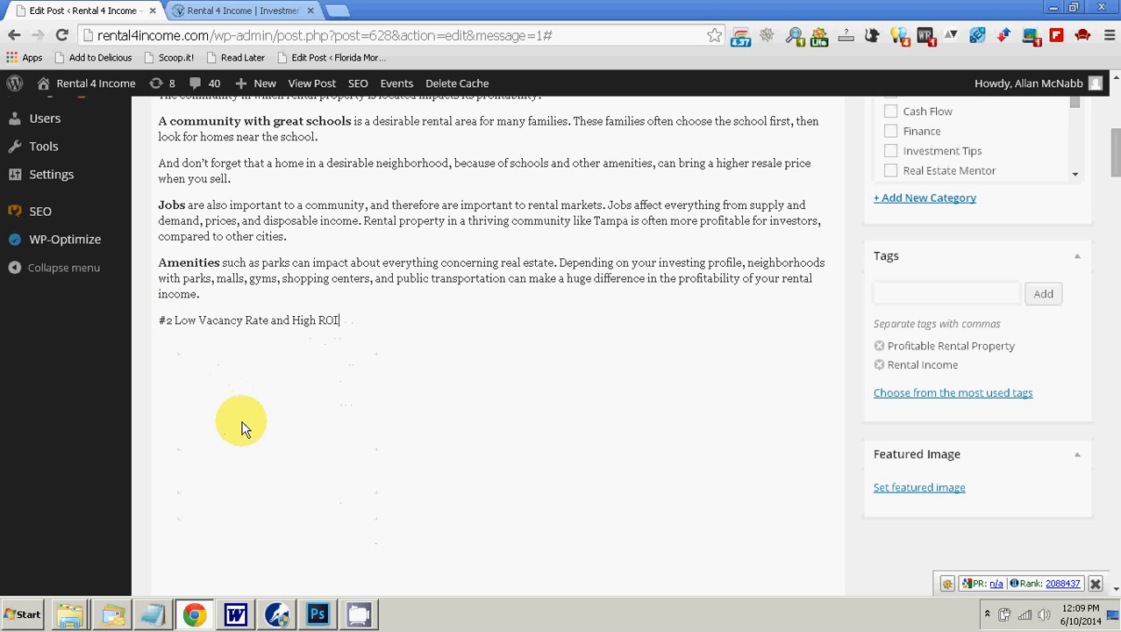
Step: Format the "#2 Low Vacancy Rate and High ROI" line as Heading 2
{"action": "scroll", "coordinate": [871, 513], "scroll_direction": "up", "scroll_amount": 5}
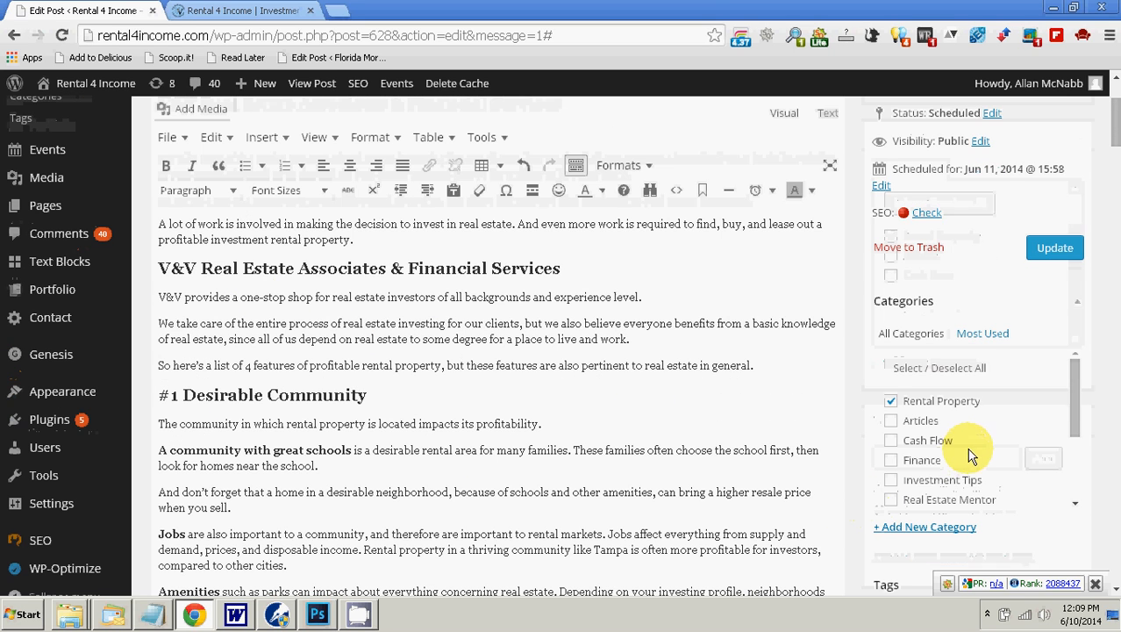
{"action": "left_click", "coordinate": [225, 192]}
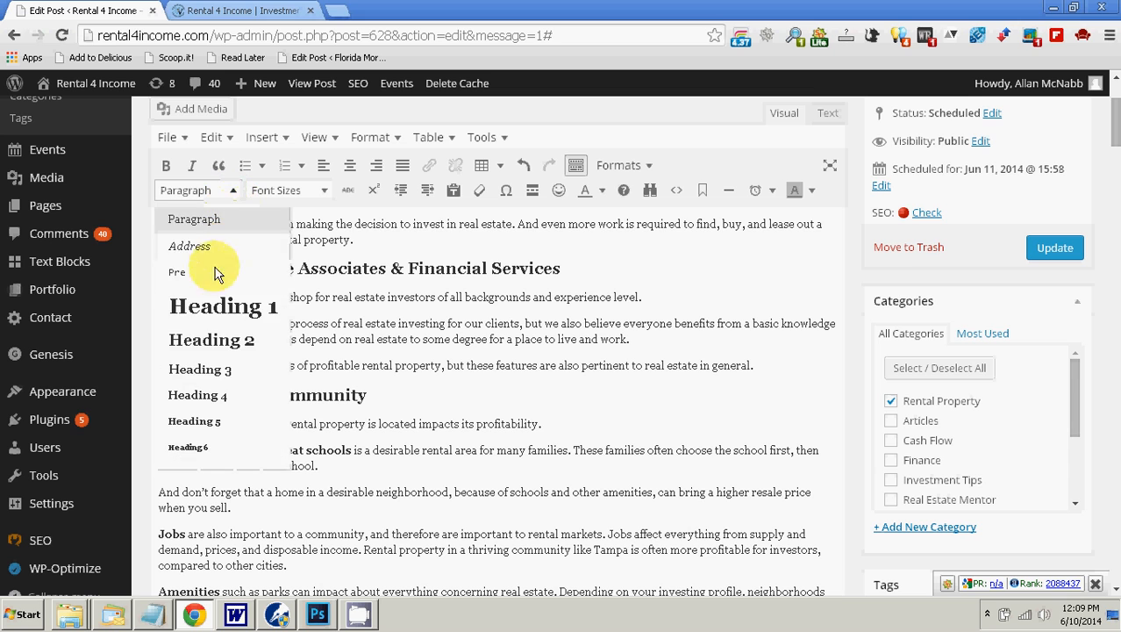
{"action": "left_click", "coordinate": [212, 334]}
{"action": "scroll", "coordinate": [613, 422], "scroll_direction": "down", "scroll_amount": 3}
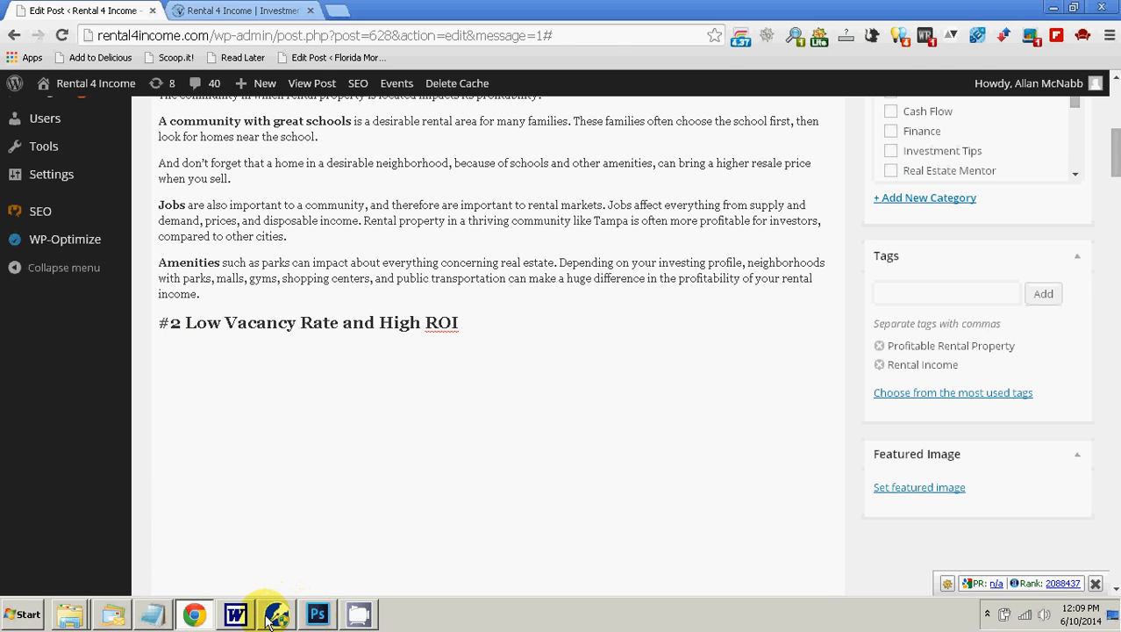
Step: Copy the two paragraphs about vacancies from Word and paste them as plain text below the "#2 Low Vacancy Rate and High ROI" heading
{"action": "left_click", "coordinate": [235, 614]}
{"action": "scroll", "coordinate": [352, 508], "scroll_direction": "down", "scroll_amount": 3}
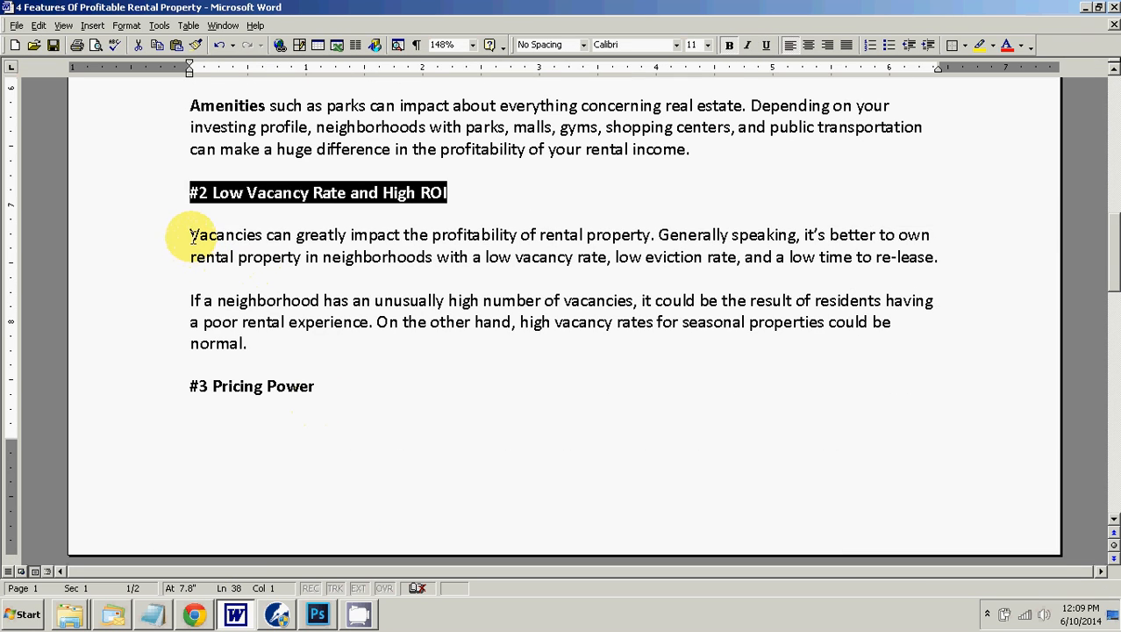
{"action": "left_click_drag", "start_coordinate": [191, 233], "coordinate": [252, 340]}
{"action": "right_click", "coordinate": [247, 343]}
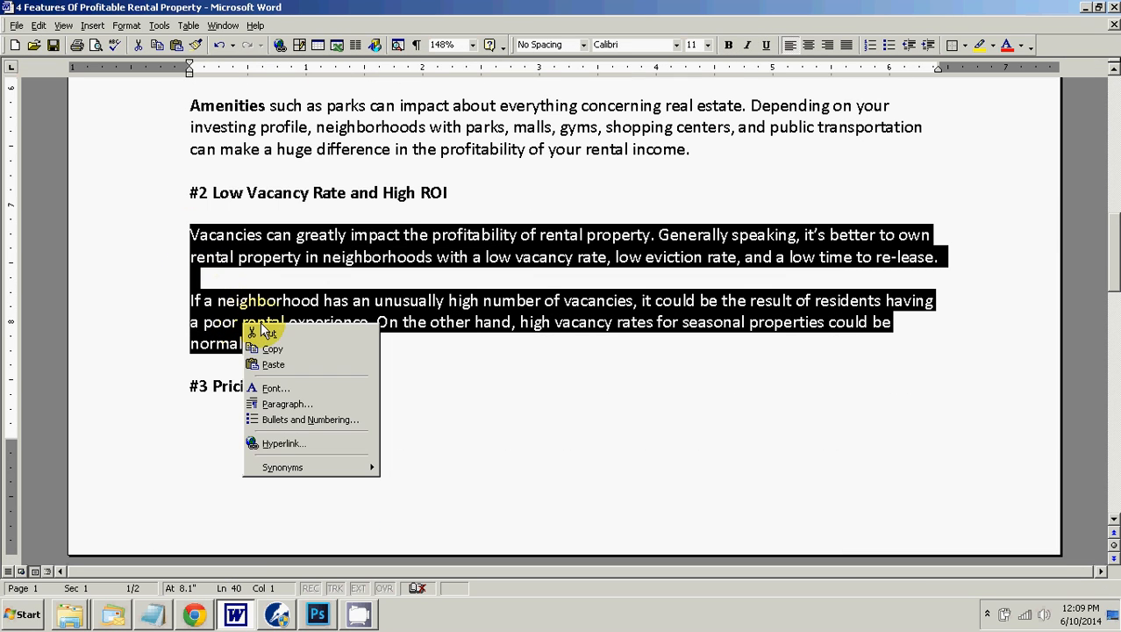
{"action": "left_click", "coordinate": [272, 414]}
{"action": "left_click", "coordinate": [192, 617]}
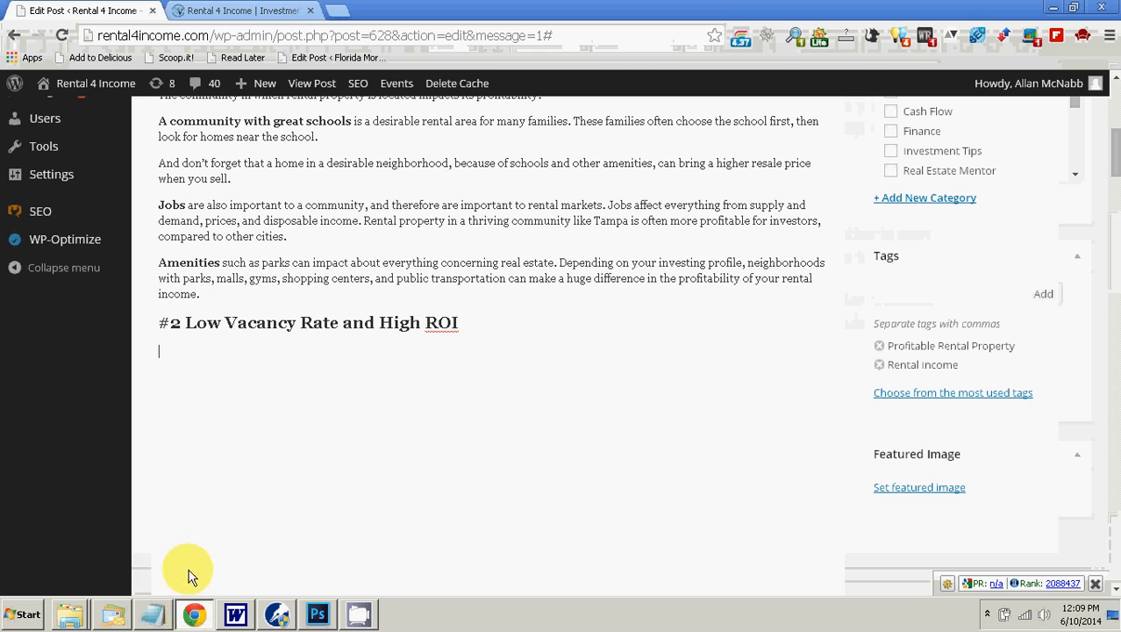
{"action": "right_click", "coordinate": [173, 355]}
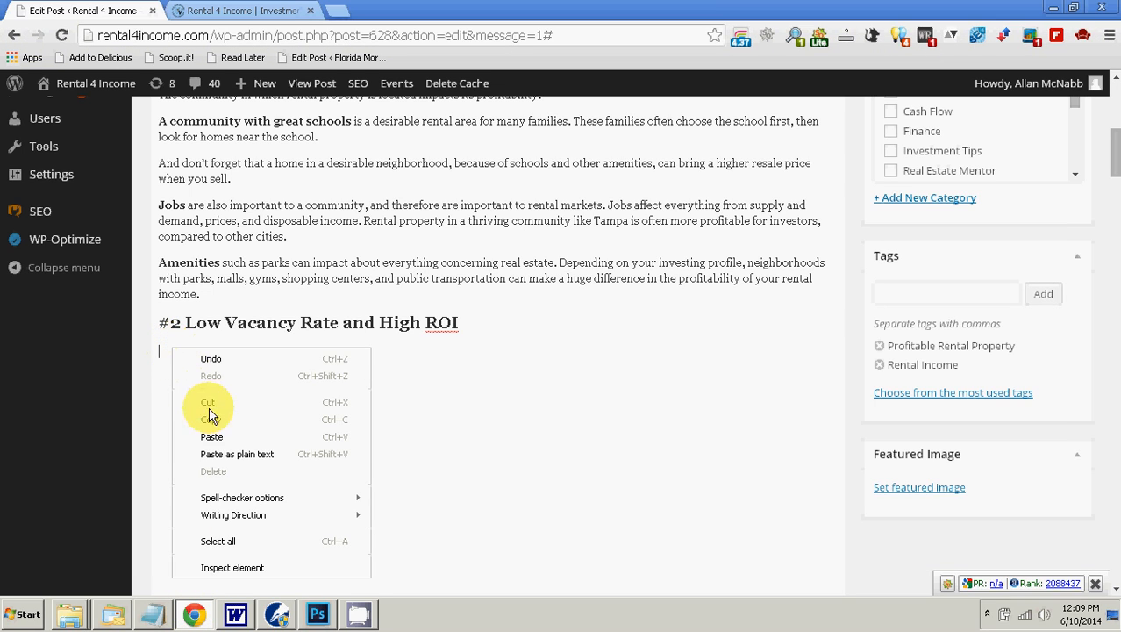
{"action": "left_click", "coordinate": [235, 453]}
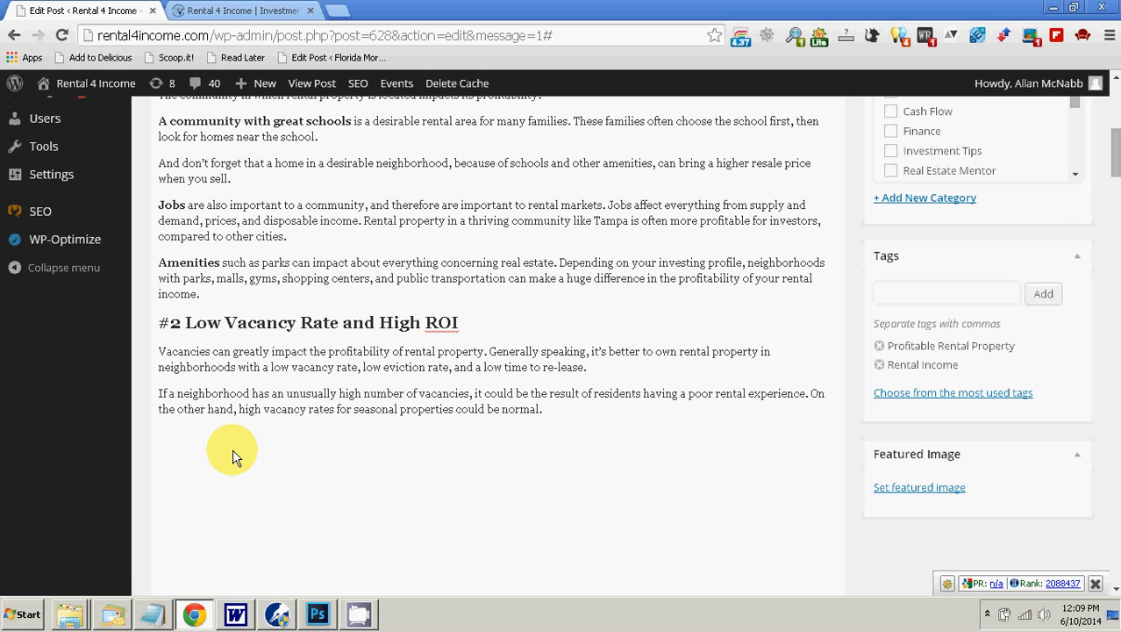
Step: Copy the heading "#3 Pricing Power" from the Word document
{"action": "left_click", "coordinate": [235, 615]}
{"action": "left_click", "coordinate": [345, 408]}
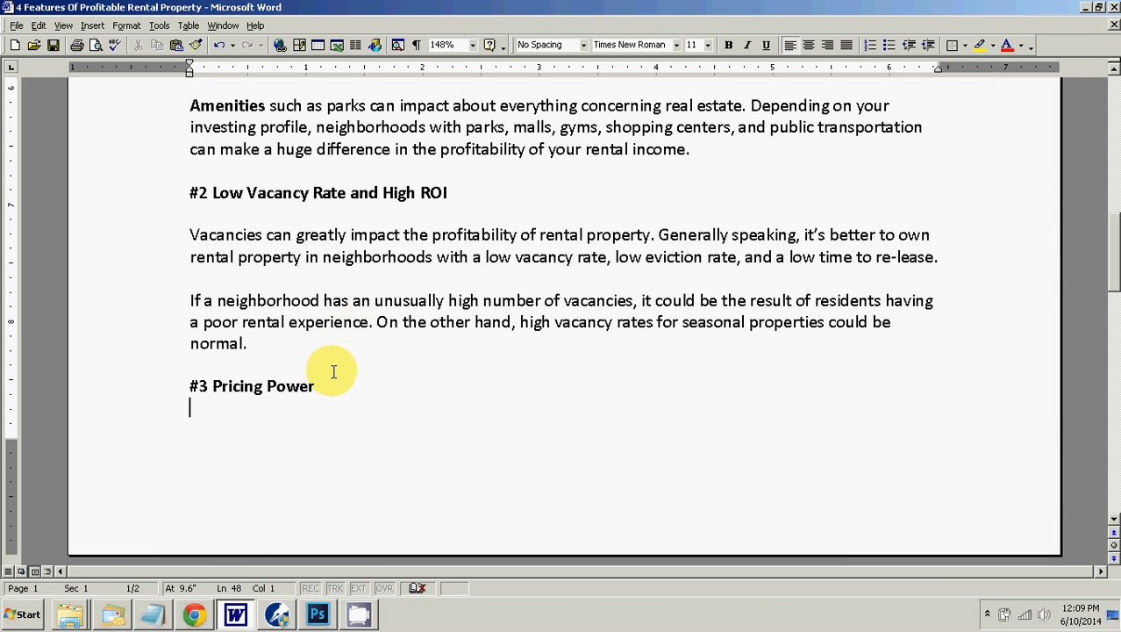
{"action": "left_click_drag", "start_coordinate": [316, 386], "coordinate": [190, 386]}
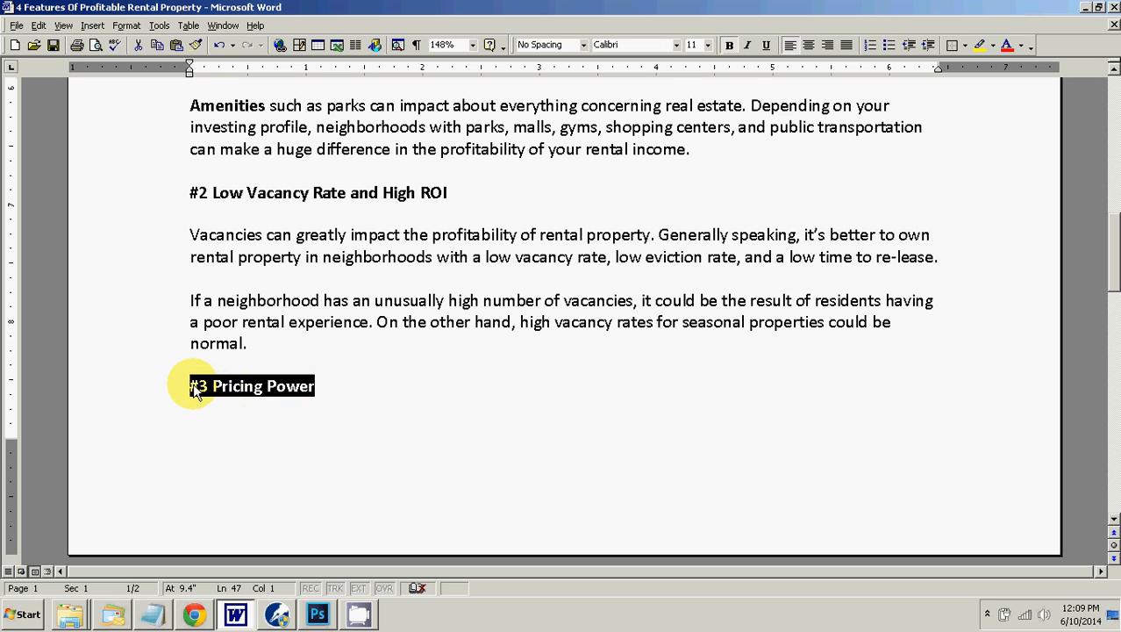
{"action": "right_click", "coordinate": [195, 388]}
{"action": "left_click", "coordinate": [281, 409]}
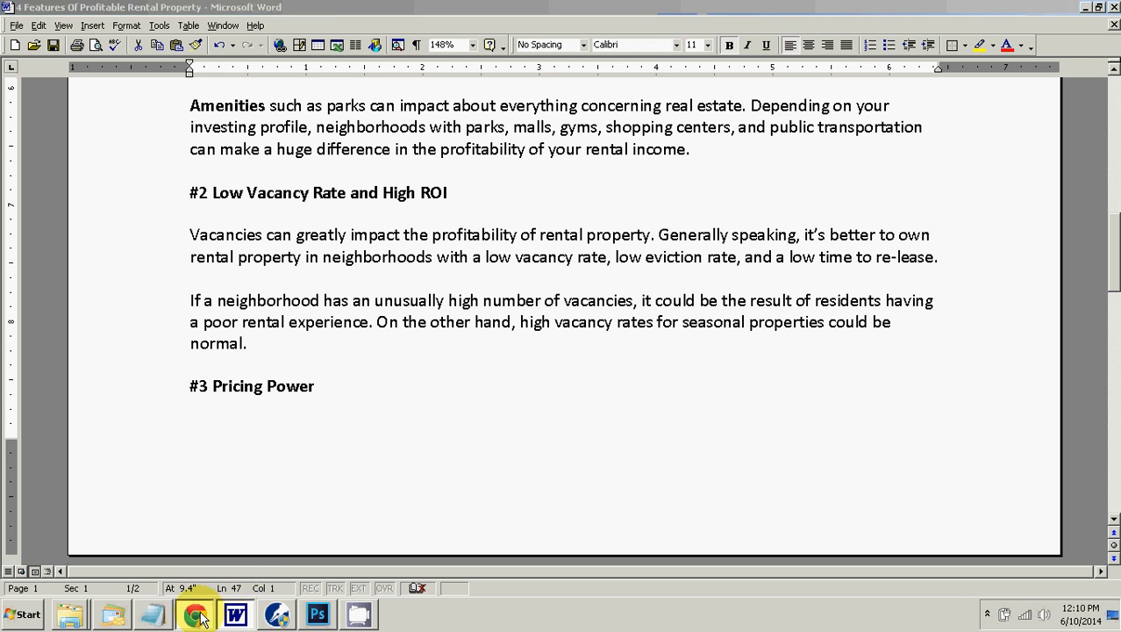
Step: Paste the "#3 Pricing Power" heading into the WordPress post as plain text on a new line below the last vacancy paragraph
{"action": "left_click", "coordinate": [194, 612]}
{"action": "right_click", "coordinate": [219, 445]}
{"action": "left_click", "coordinate": [195, 447]}
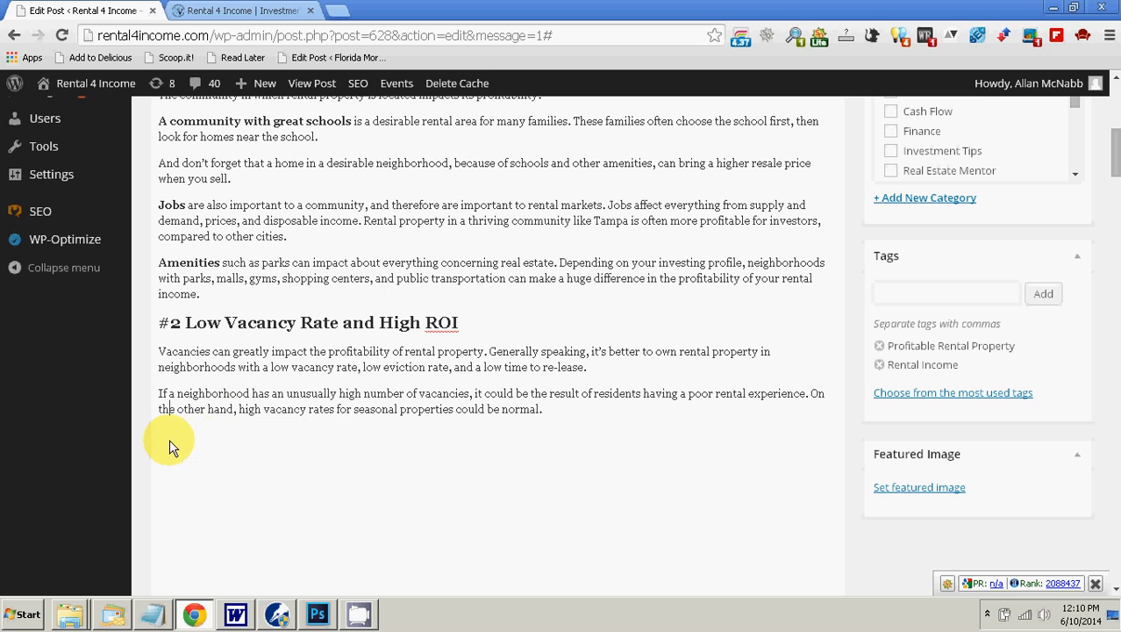
{"action": "left_click", "coordinate": [564, 415]}
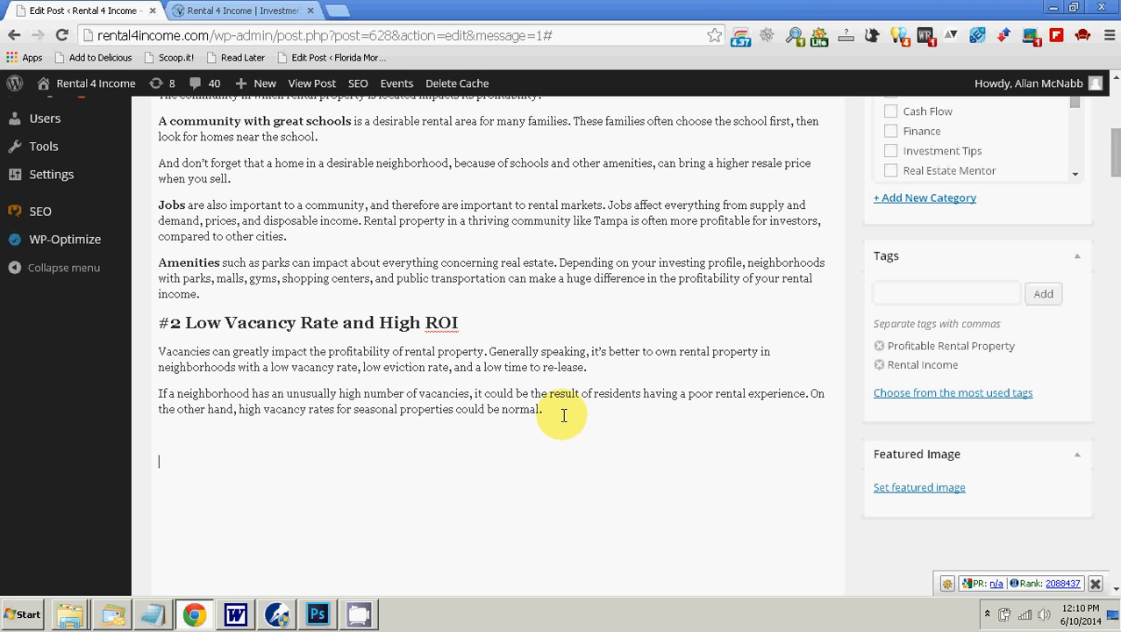
{"action": "key", "text": "Return"}
{"action": "key", "text": "Return"}
{"action": "key", "text": "Return"}
{"action": "key", "text": "Return"}
{"action": "key", "text": "Return"}
{"action": "key", "text": "Return"}
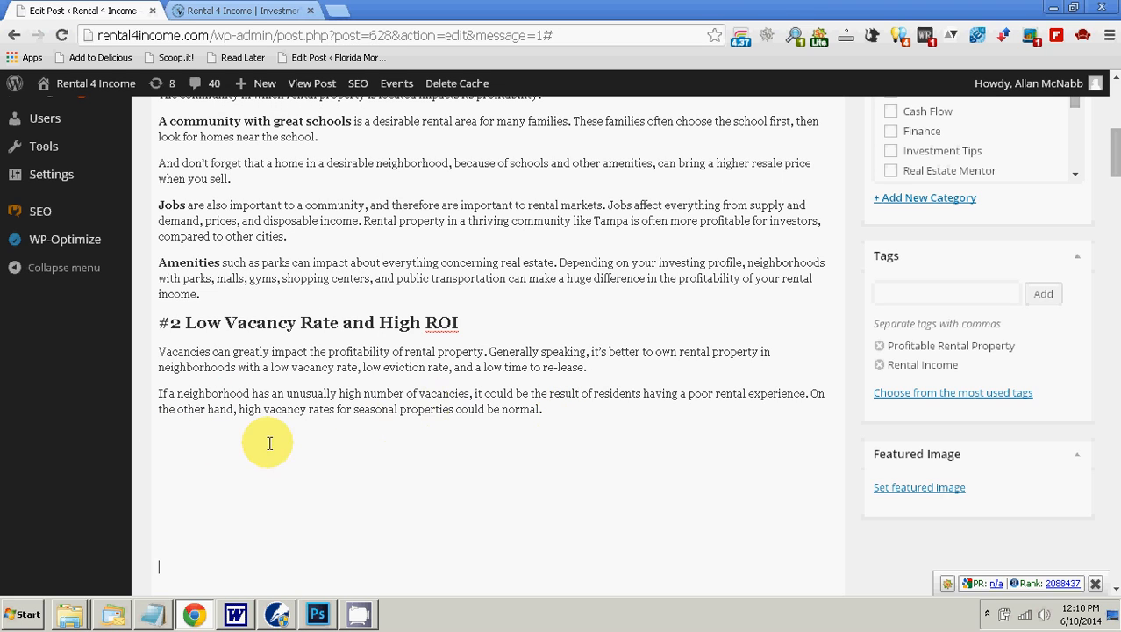
{"action": "right_click", "coordinate": [163, 432]}
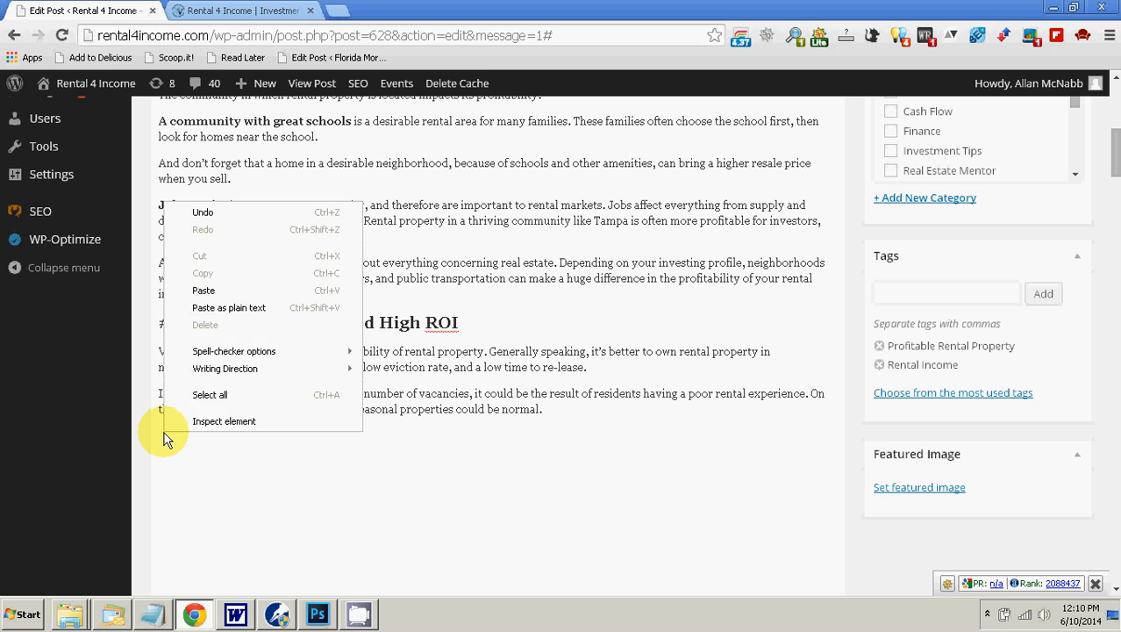
{"action": "left_click", "coordinate": [243, 308]}
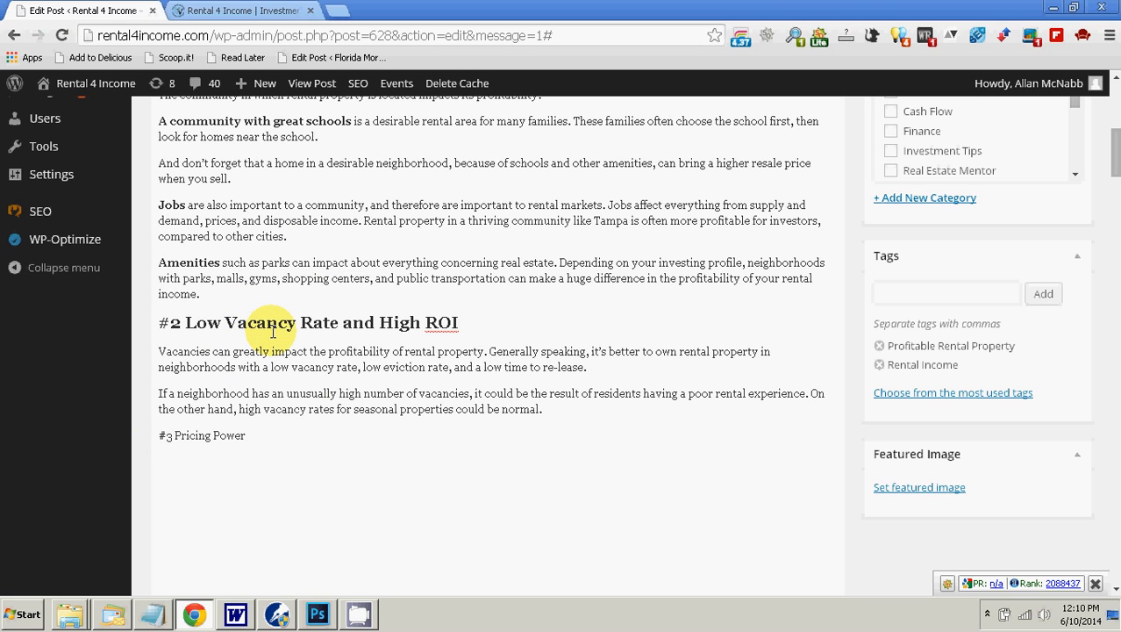
Step: Format the "#3 Pricing Power" line as Heading 2
{"action": "scroll", "coordinate": [855, 373], "scroll_direction": "up", "scroll_amount": 2}
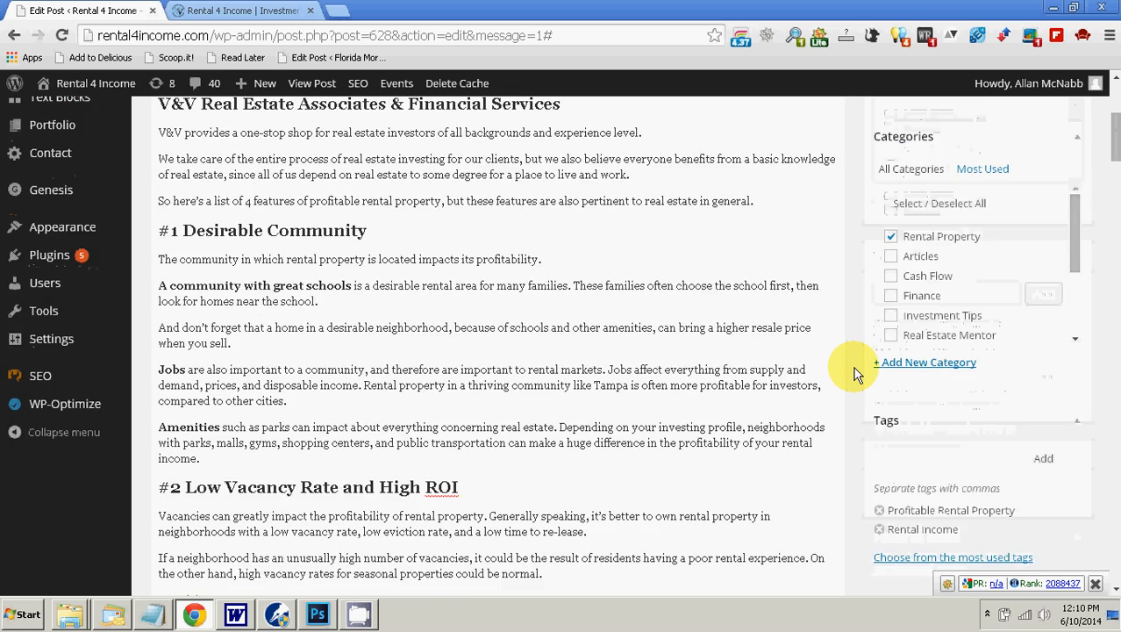
{"action": "scroll", "coordinate": [877, 371], "scroll_direction": "up", "scroll_amount": 3}
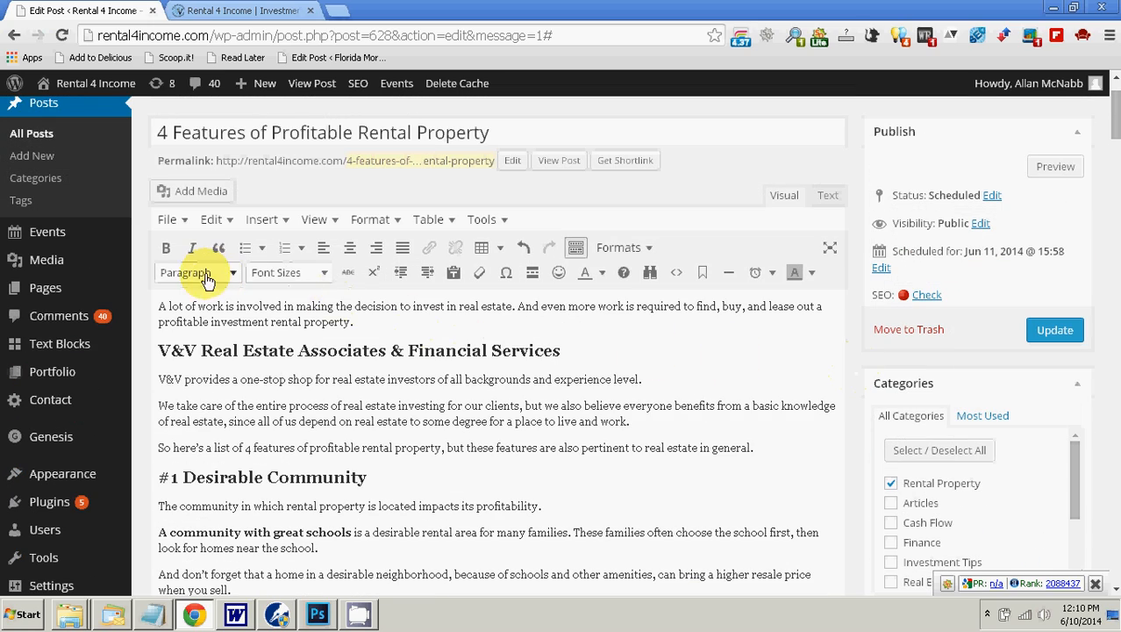
{"action": "scroll", "coordinate": [404, 430], "scroll_direction": "down", "scroll_amount": 5}
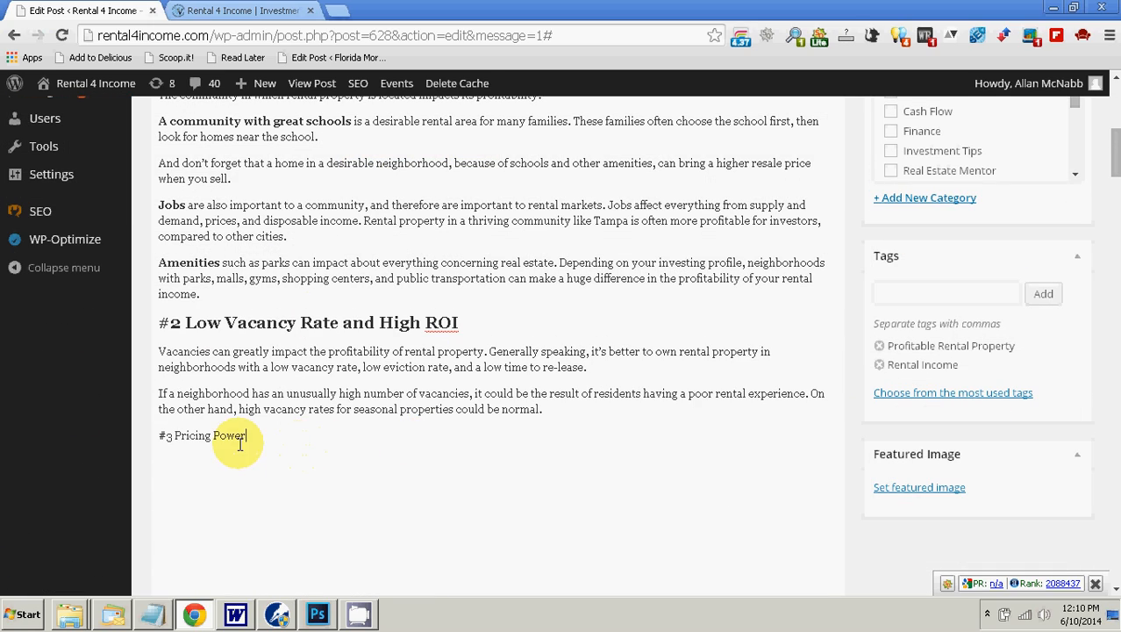
{"action": "scroll", "coordinate": [255, 434], "scroll_direction": "up", "scroll_amount": 5}
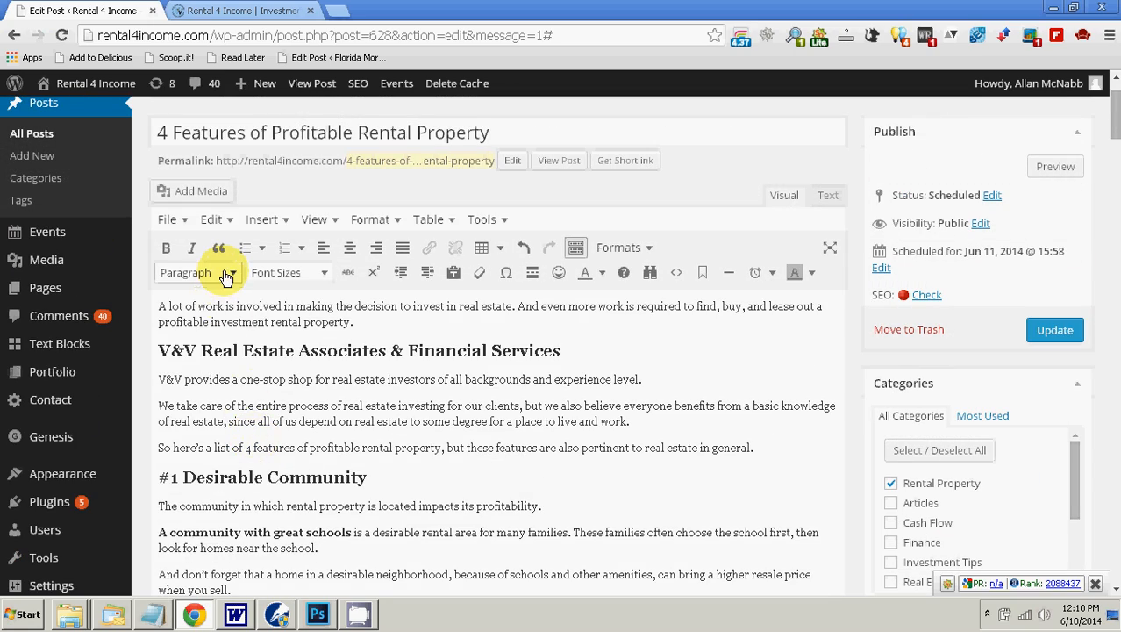
{"action": "left_click", "coordinate": [227, 277]}
{"action": "left_click", "coordinate": [238, 423]}
{"action": "scroll", "coordinate": [724, 426], "scroll_direction": "down", "scroll_amount": 4}
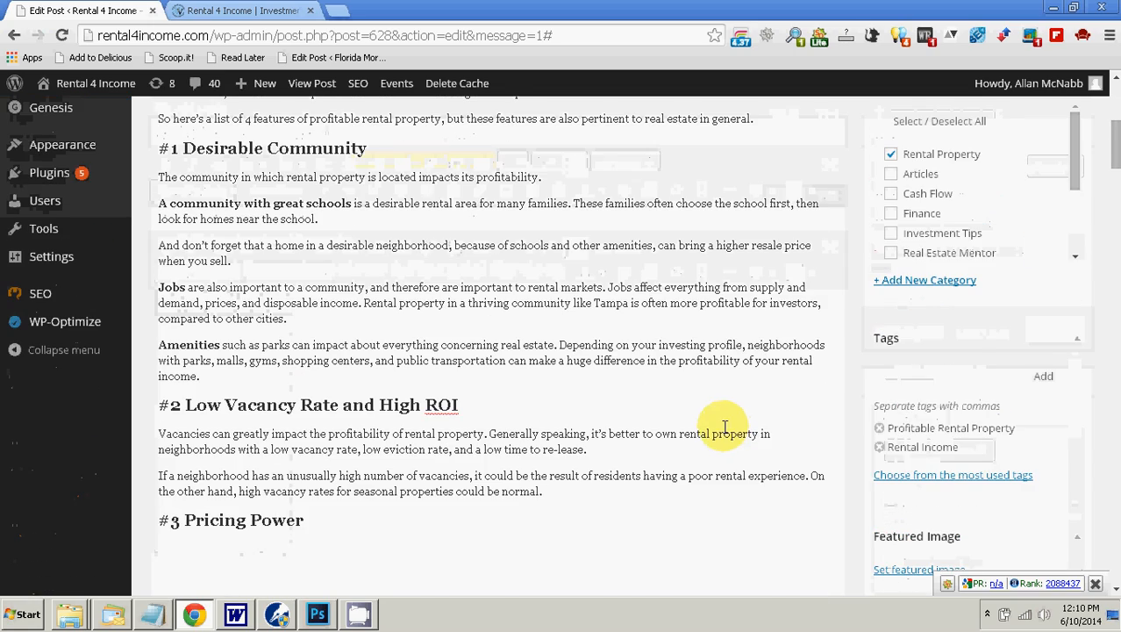
{"action": "scroll", "coordinate": [316, 482], "scroll_direction": "down", "scroll_amount": 2}
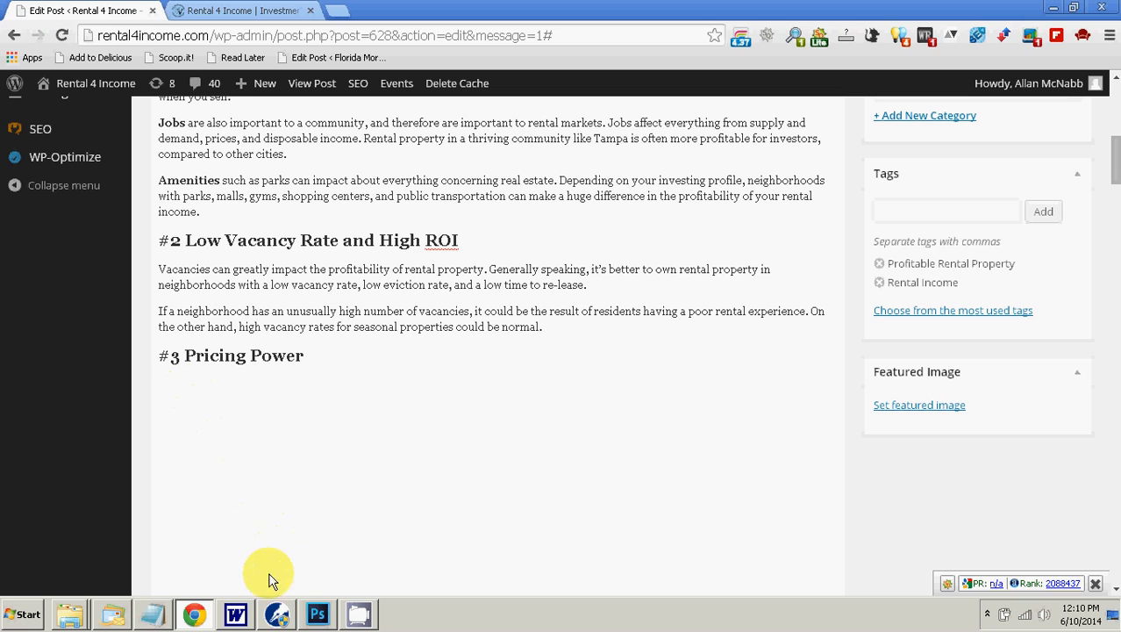
Step: Copy the two paragraphs about pricing power from Word and paste them as plain text below the "#3 Pricing Power" heading
{"action": "left_click", "coordinate": [235, 614]}
{"action": "scroll", "coordinate": [394, 478], "scroll_direction": "down", "scroll_amount": 4}
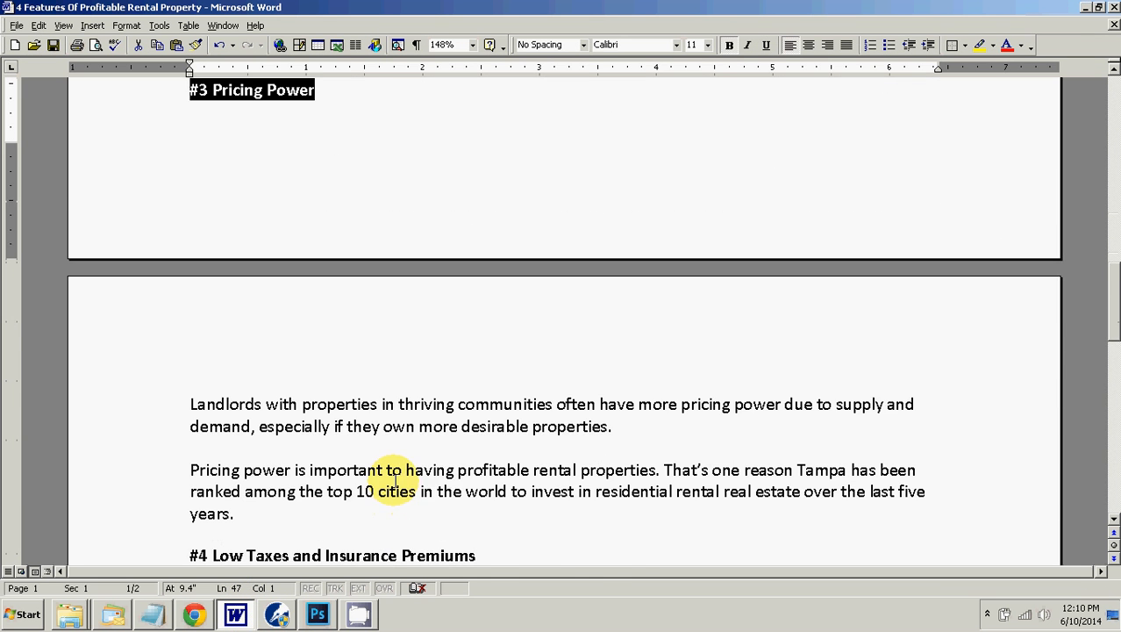
{"action": "scroll", "coordinate": [394, 478], "scroll_direction": "down", "scroll_amount": 1}
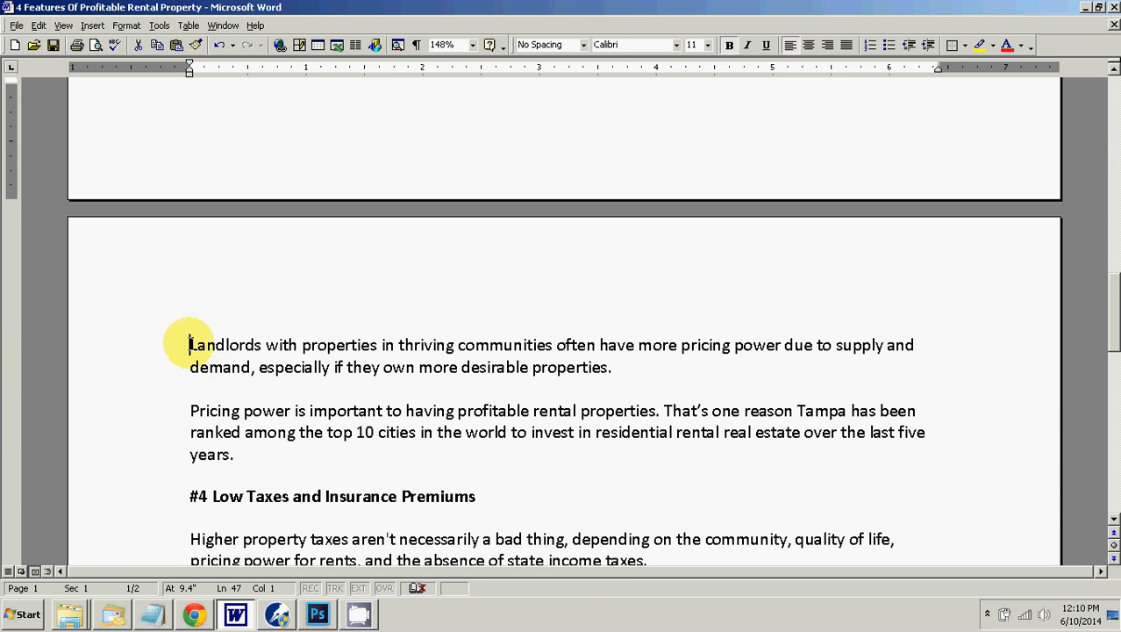
{"action": "left_click_drag", "start_coordinate": [188, 344], "coordinate": [232, 454]}
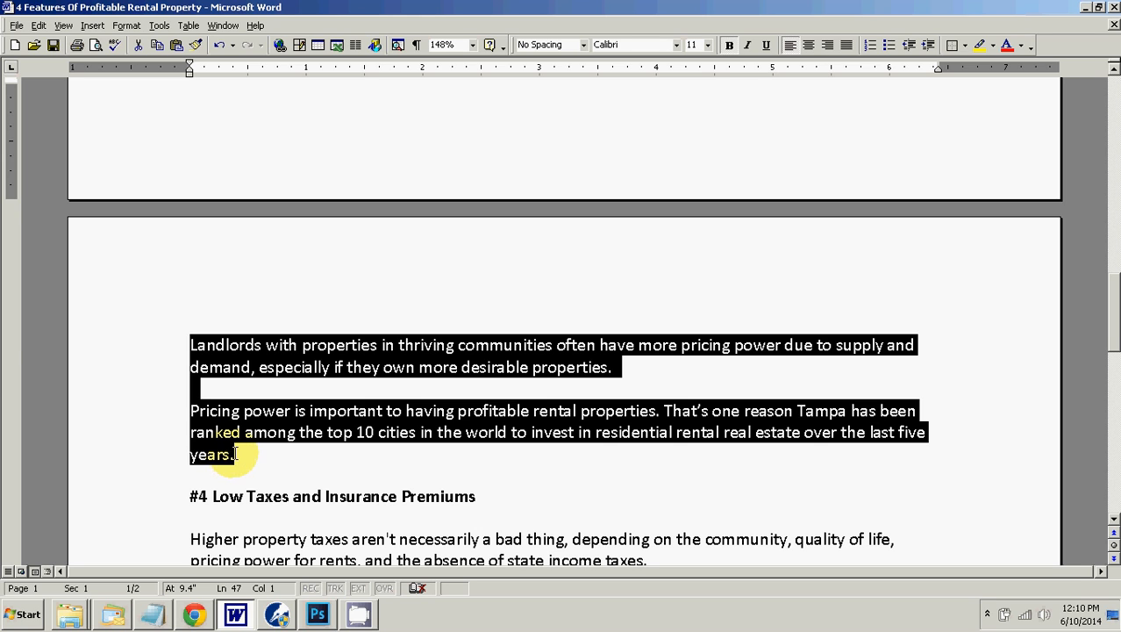
{"action": "right_click", "coordinate": [234, 439]}
{"action": "left_click", "coordinate": [263, 457]}
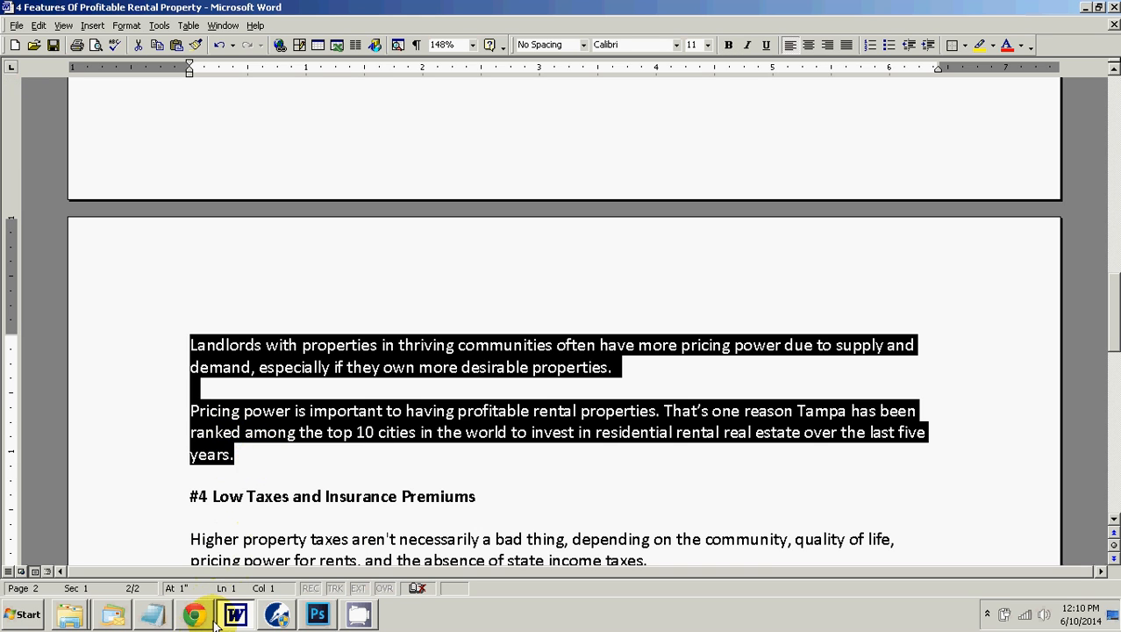
{"action": "left_click", "coordinate": [194, 613]}
{"action": "right_click", "coordinate": [178, 385]}
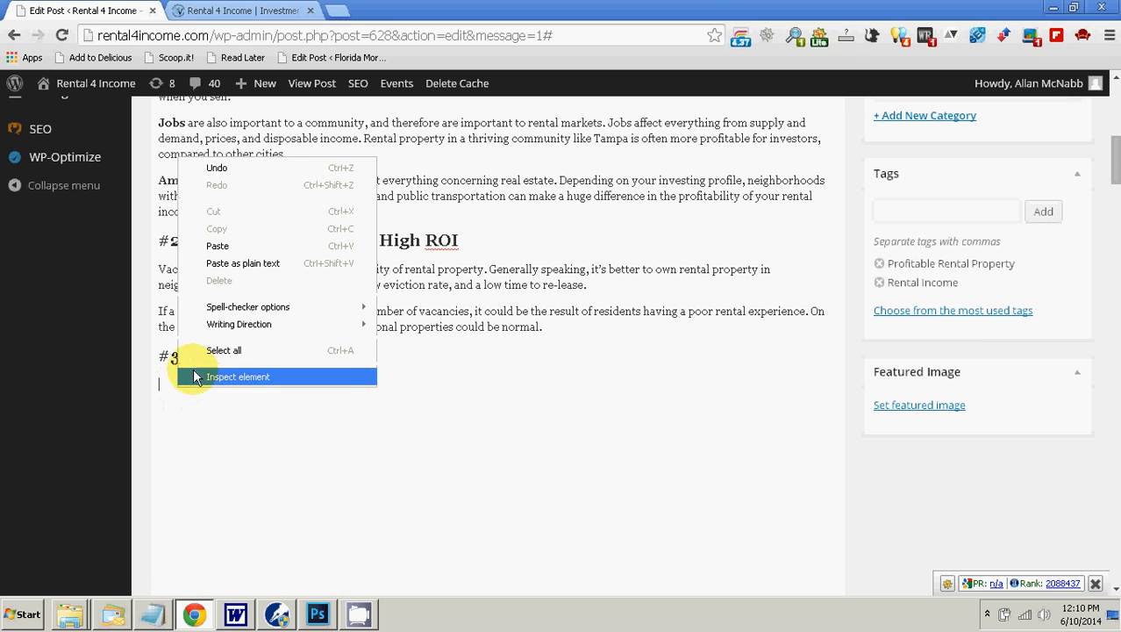
{"action": "left_click", "coordinate": [237, 263]}
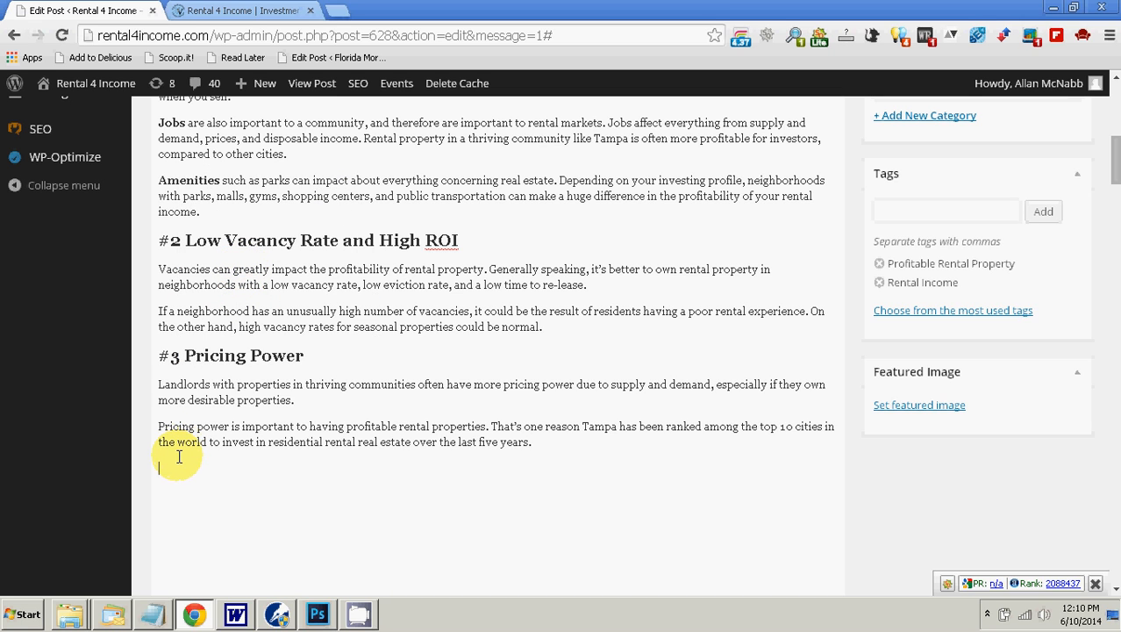
Step: Copy the heading "#4 Low Taxes and Insurance Premiums" from Word and paste it as plain text below the pricing power paragraphs
{"action": "left_click", "coordinate": [235, 612]}
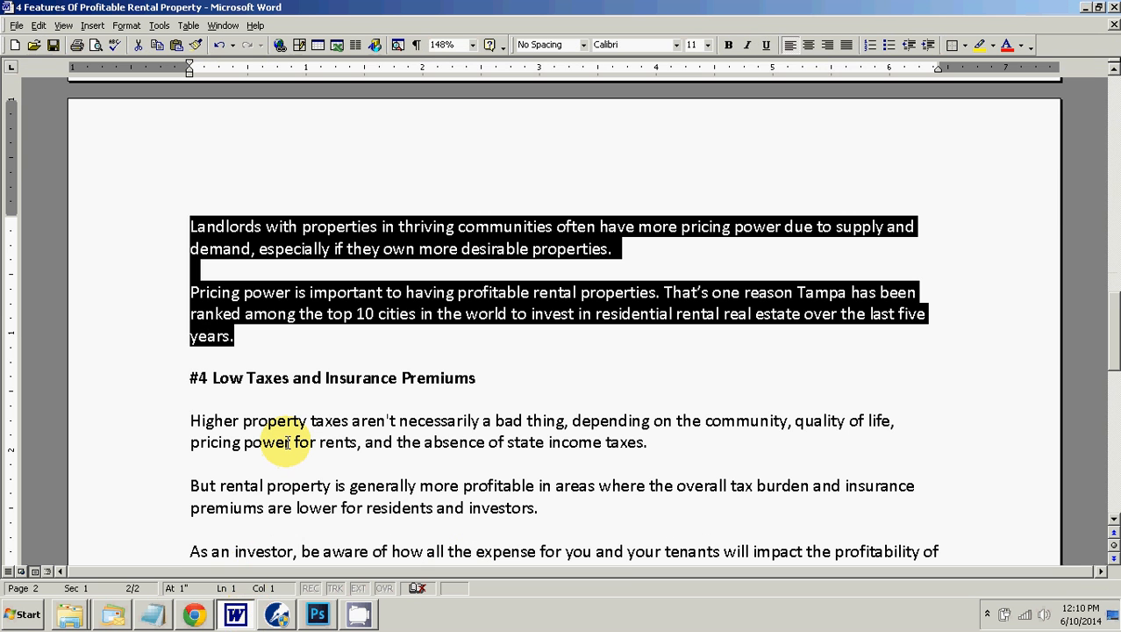
{"action": "left_click_drag", "start_coordinate": [188, 377], "coordinate": [443, 370]}
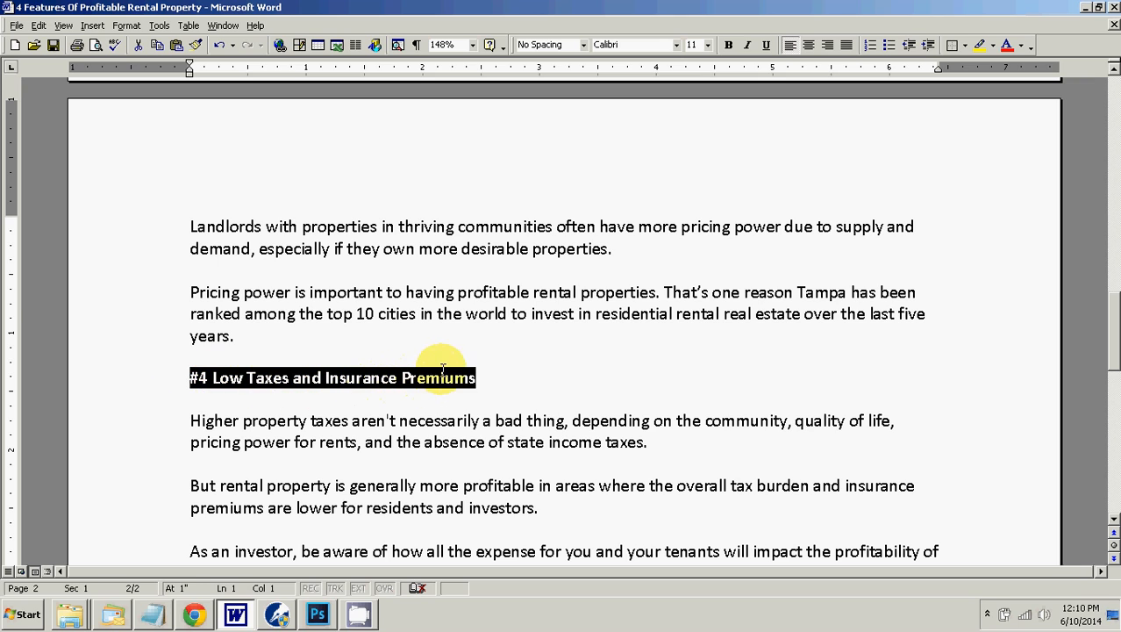
{"action": "right_click", "coordinate": [443, 378]}
{"action": "left_click", "coordinate": [458, 463]}
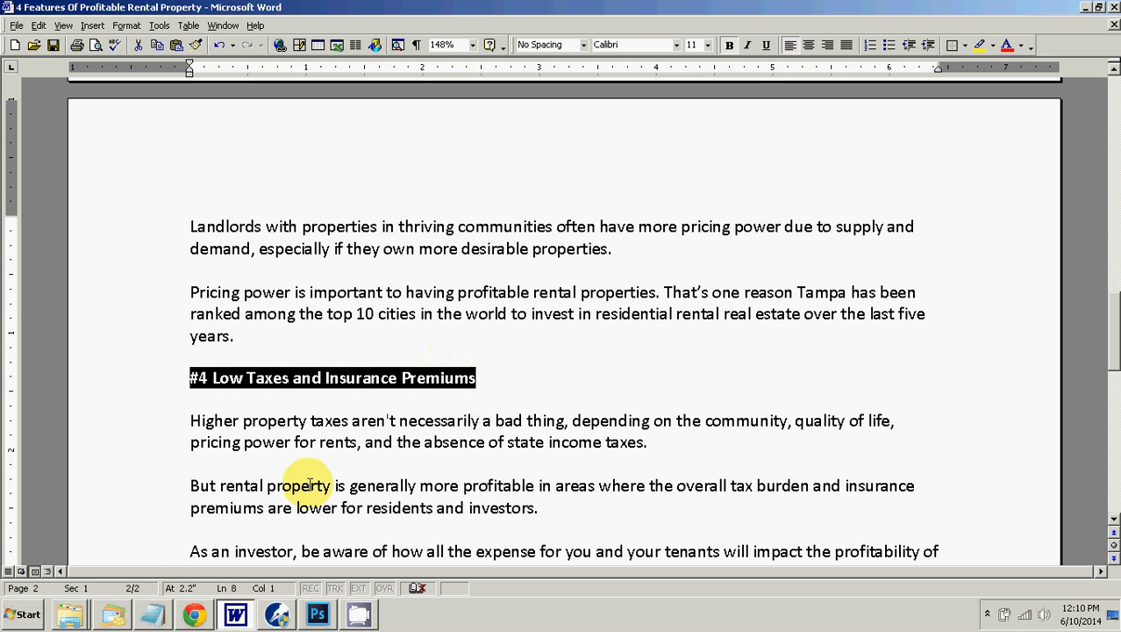
{"action": "left_click", "coordinate": [191, 614]}
{"action": "right_click", "coordinate": [186, 474]}
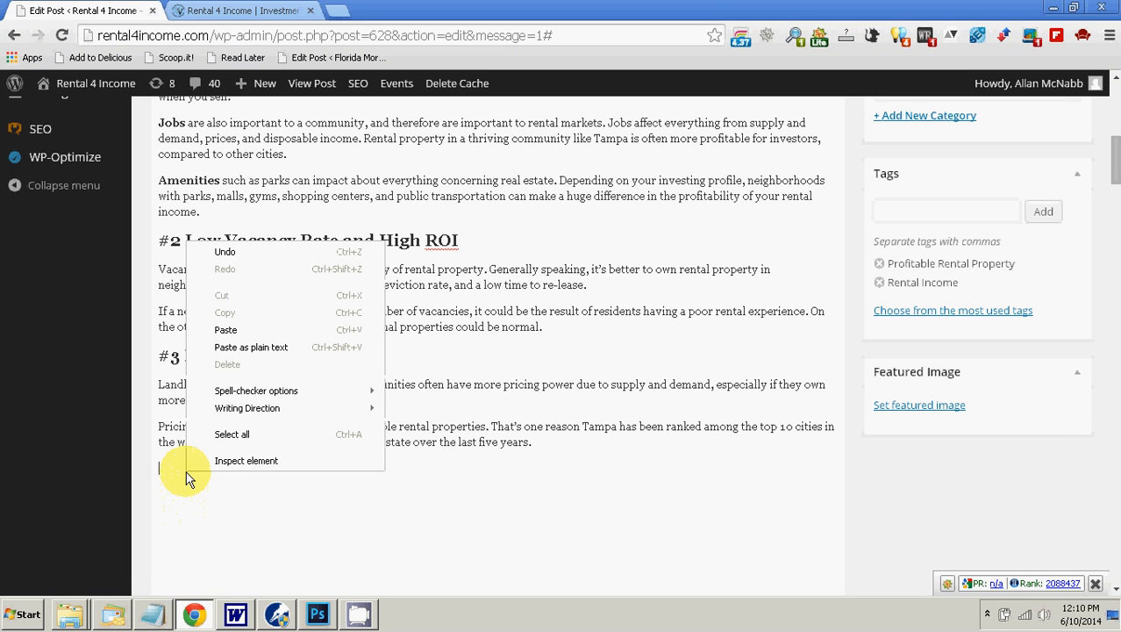
{"action": "left_click", "coordinate": [250, 348]}
Step: Format the "#4 Low Taxes and Insurance Premiums" line as Heading 2
{"action": "scroll", "coordinate": [605, 421], "scroll_direction": "up", "scroll_amount": 5}
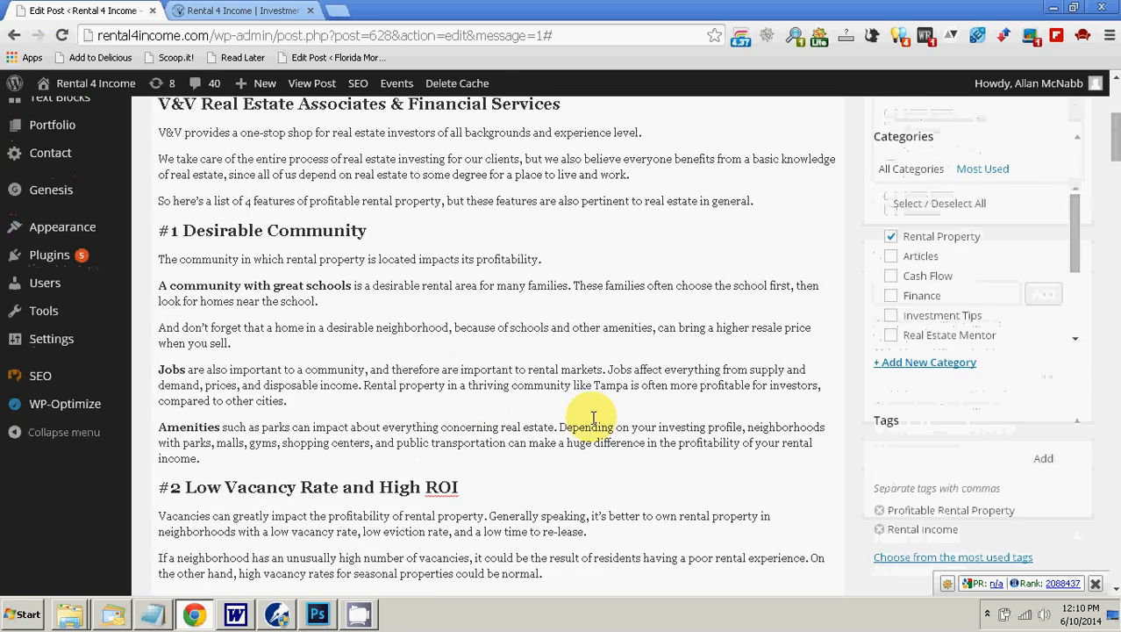
{"action": "left_click", "coordinate": [229, 190]}
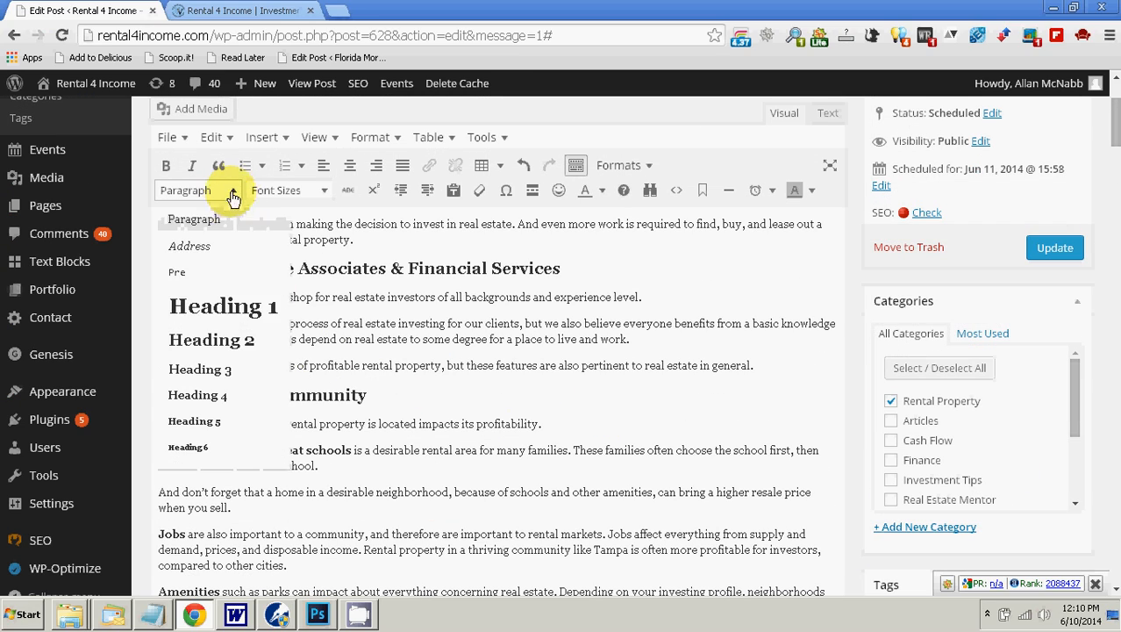
{"action": "left_click", "coordinate": [212, 340]}
{"action": "scroll", "coordinate": [421, 404], "scroll_direction": "down", "scroll_amount": 5}
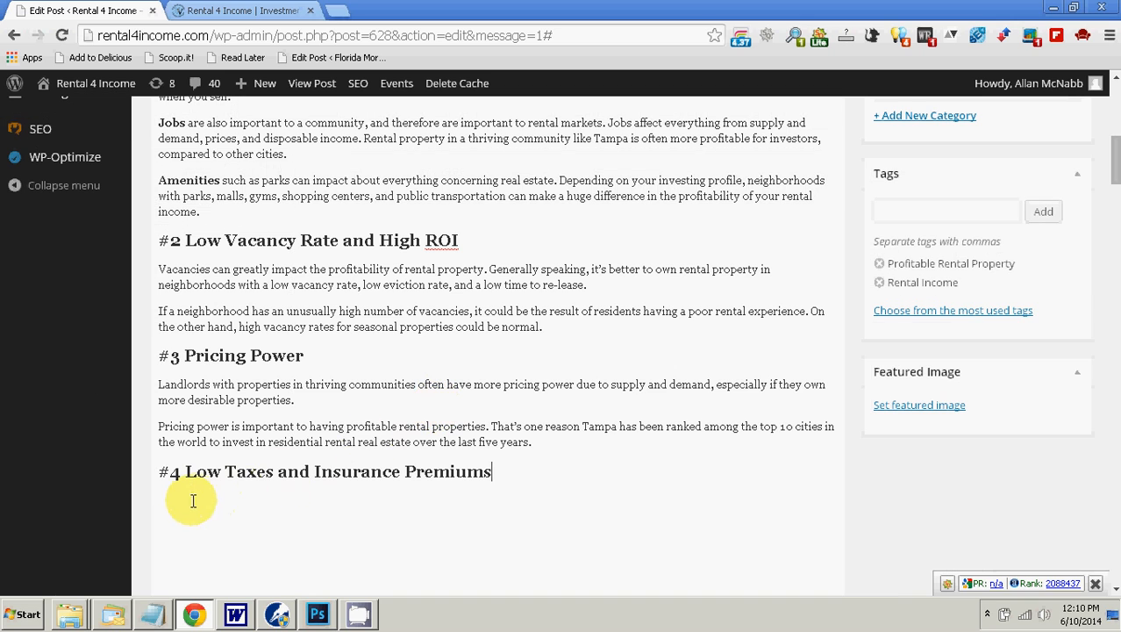
Step: Copy the three paragraphs about taxes and insurance premiums from Word and paste them as plain text below the "#4 Low Taxes and Insurance Premiums" heading
{"action": "left_click", "coordinate": [179, 506]}
{"action": "left_click", "coordinate": [235, 614]}
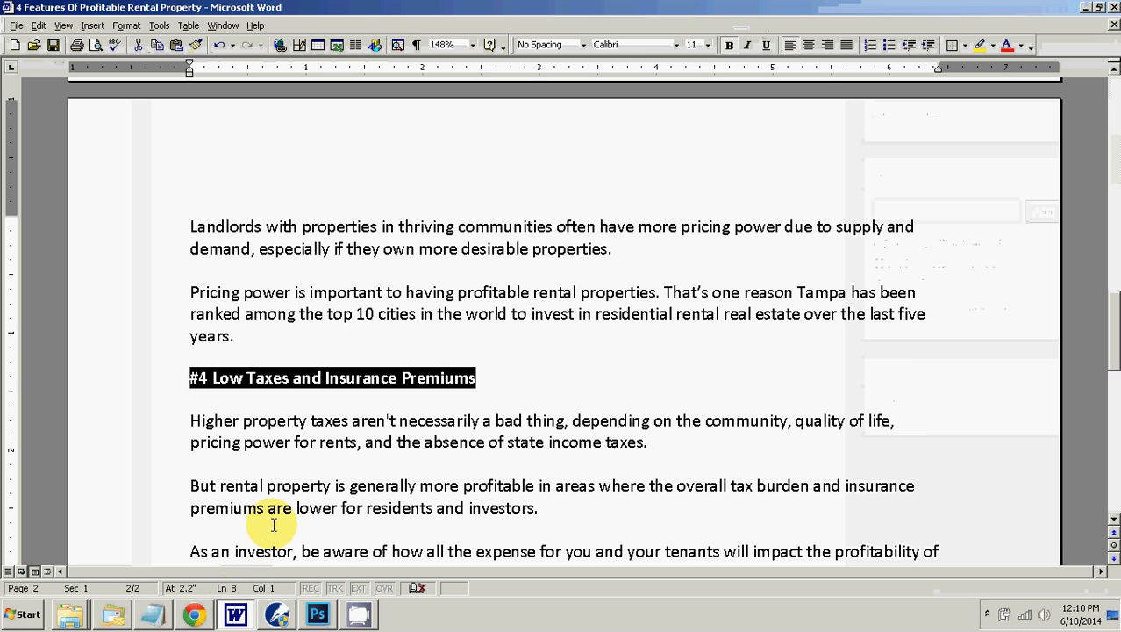
{"action": "left_click_drag", "start_coordinate": [190, 302], "coordinate": [363, 450]}
{"action": "right_click", "coordinate": [362, 445]}
{"action": "left_click", "coordinate": [386, 462]}
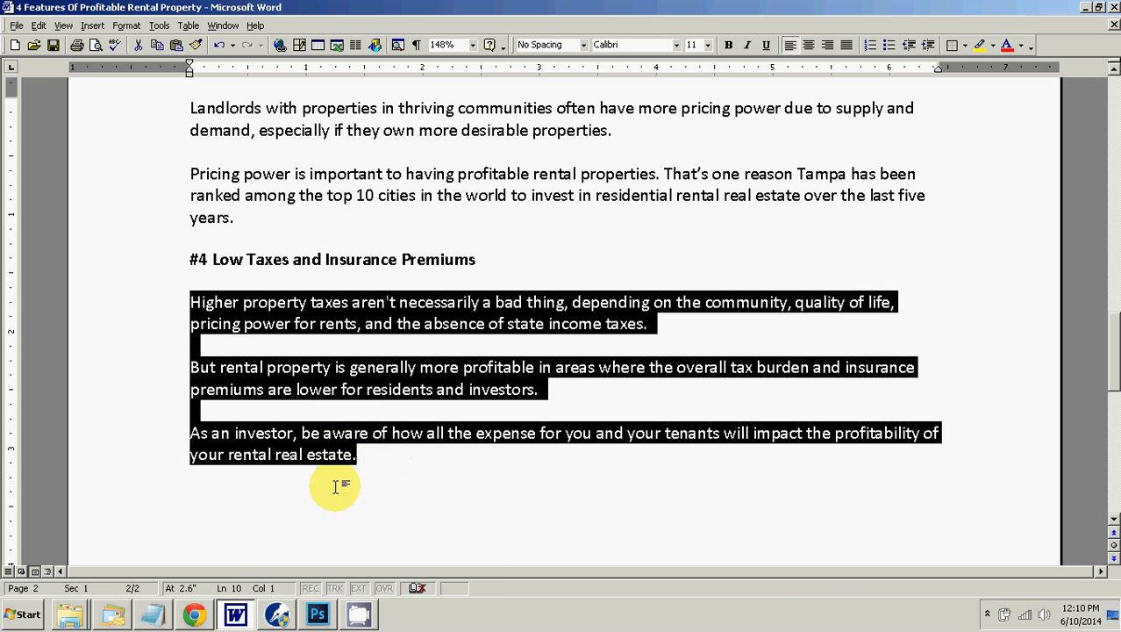
{"action": "left_click", "coordinate": [194, 614]}
{"action": "right_click", "coordinate": [167, 504]}
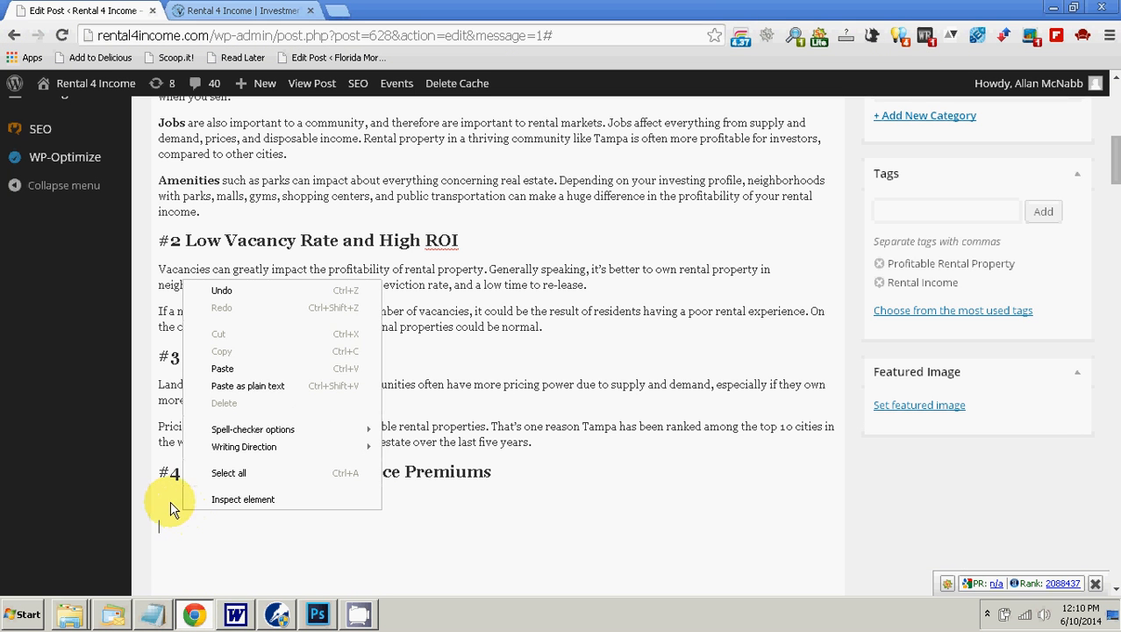
{"action": "left_click", "coordinate": [162, 498]}
{"action": "right_click", "coordinate": [162, 498]}
{"action": "left_click", "coordinate": [228, 374]}
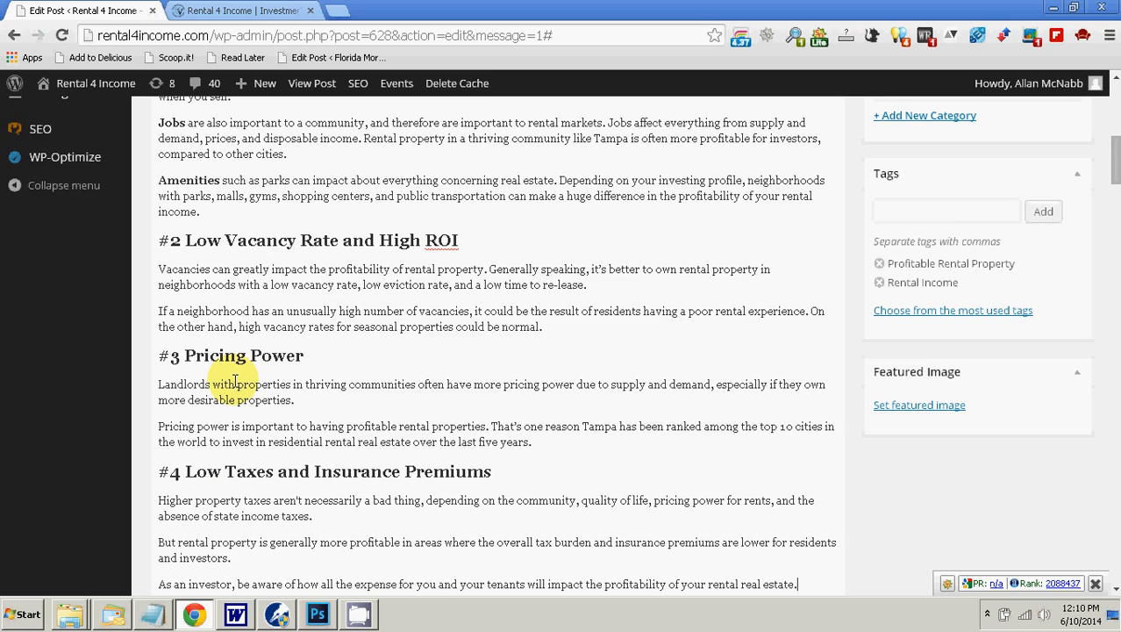
Step: Place the insertion point at the very start of the post's first paragraph, before "A lot of work is involved"
{"action": "scroll", "coordinate": [334, 451], "scroll_direction": "down", "scroll_amount": 3}
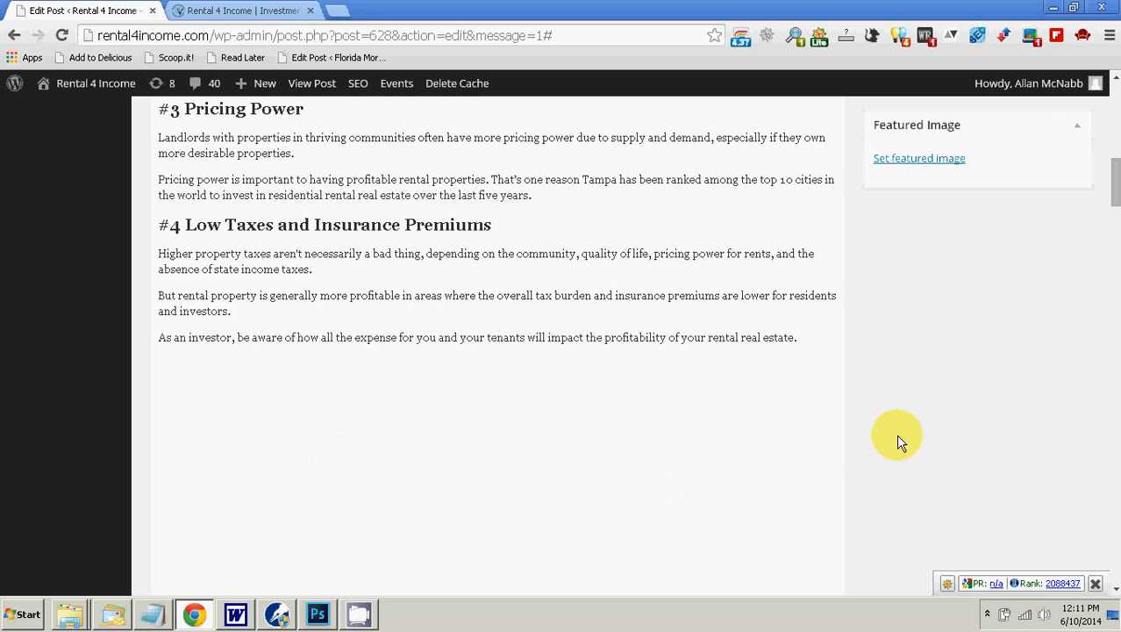
{"action": "scroll", "coordinate": [931, 429], "scroll_direction": "up", "scroll_amount": 2}
{"action": "scroll", "coordinate": [930, 491], "scroll_direction": "up", "scroll_amount": 1}
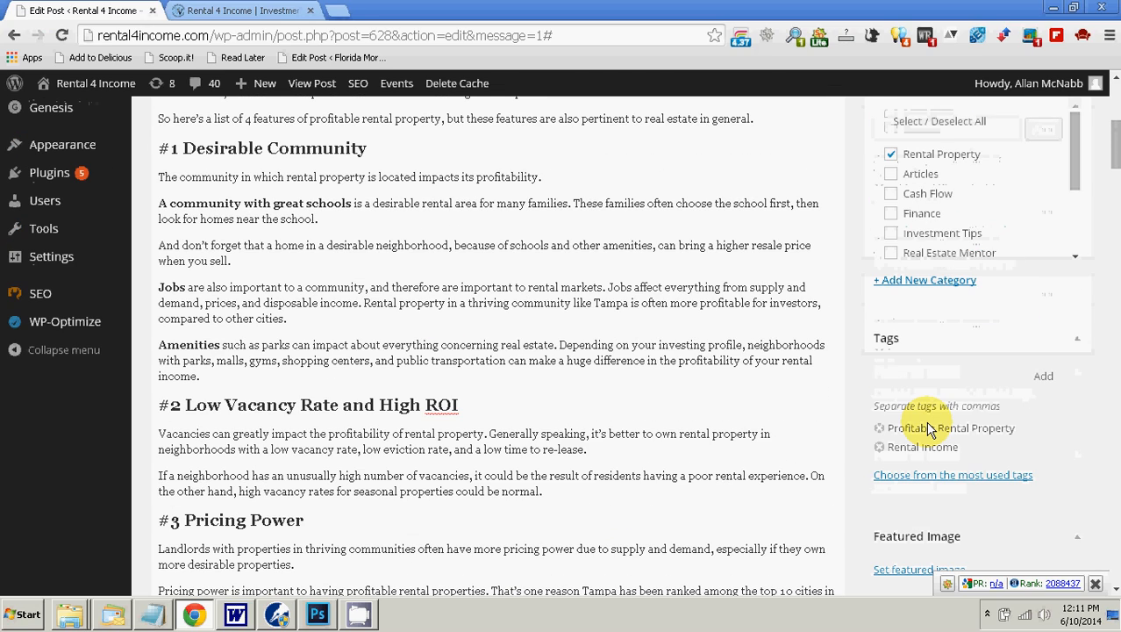
{"action": "scroll", "coordinate": [684, 425], "scroll_direction": "up", "scroll_amount": 4}
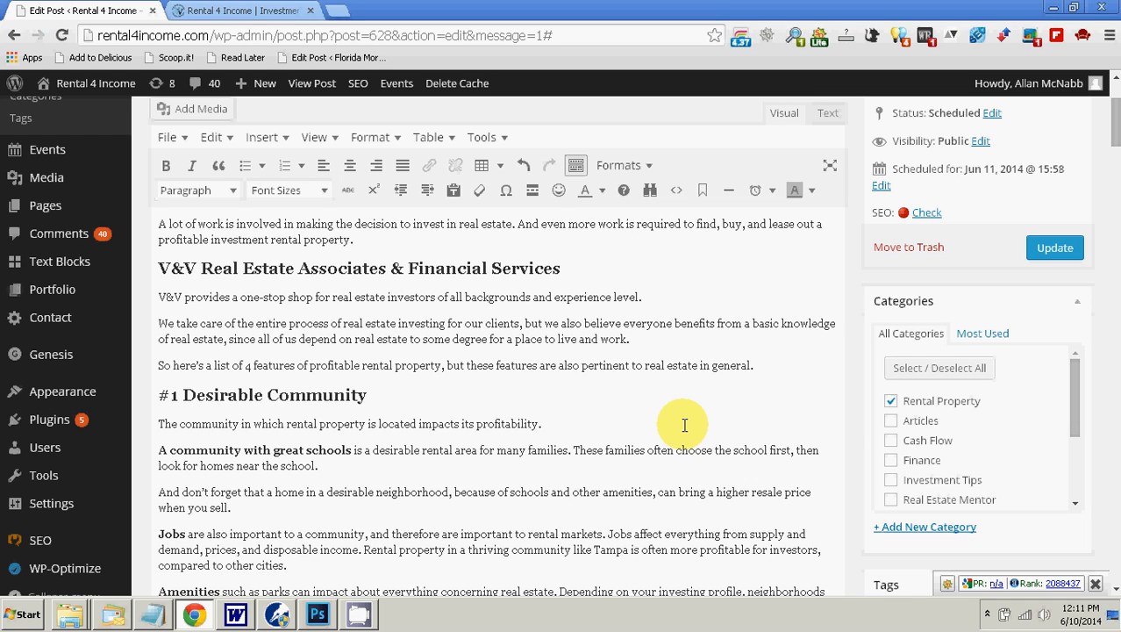
{"action": "scroll", "coordinate": [779, 553], "scroll_direction": "up", "scroll_amount": 2}
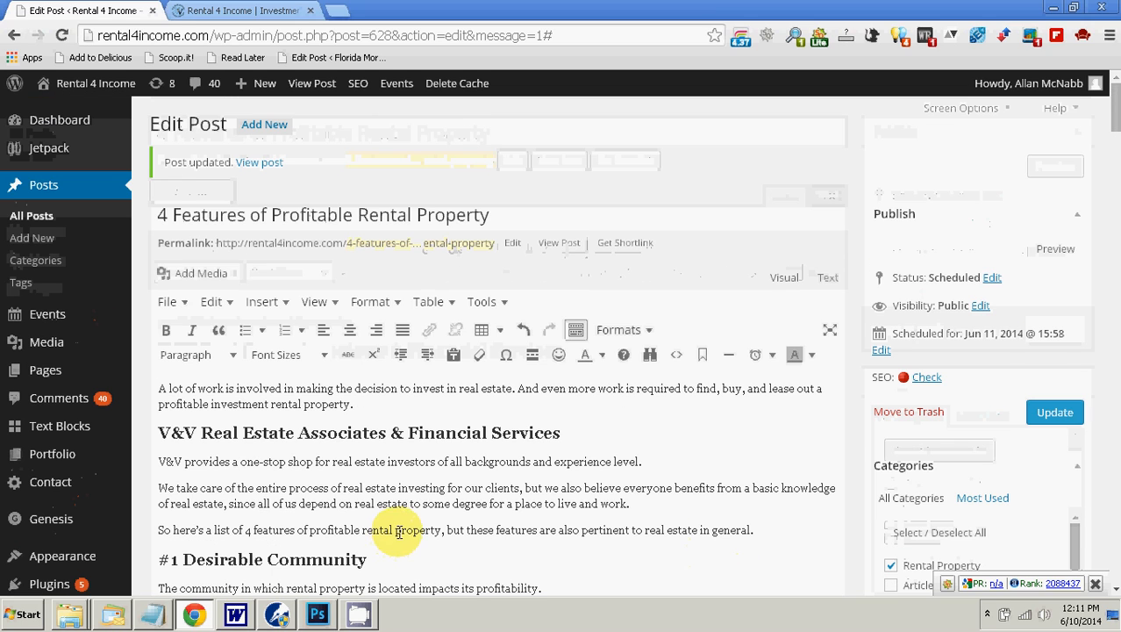
{"action": "left_click", "coordinate": [157, 389]}
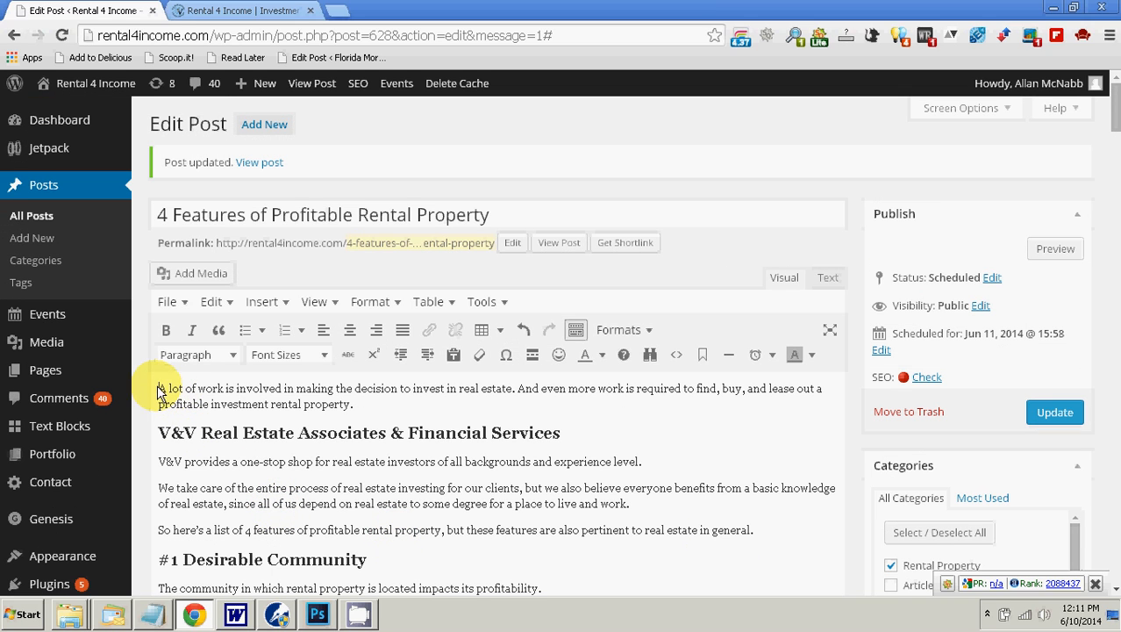
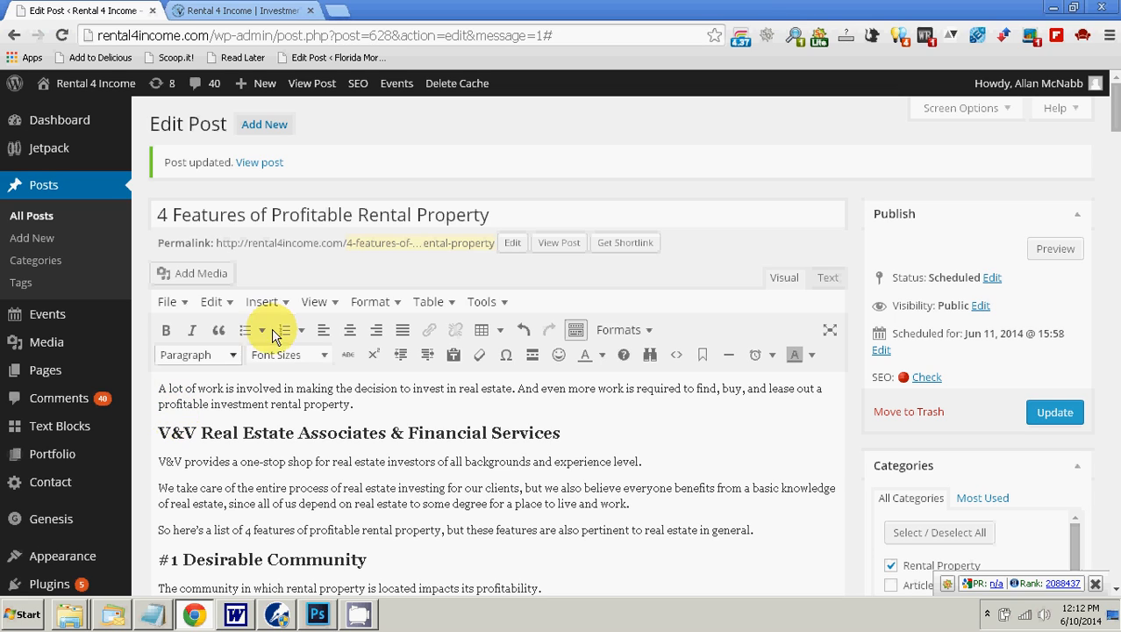
Step: Open Google Advanced Image Search in a new browser tab
{"action": "left_click", "coordinate": [343, 11]}
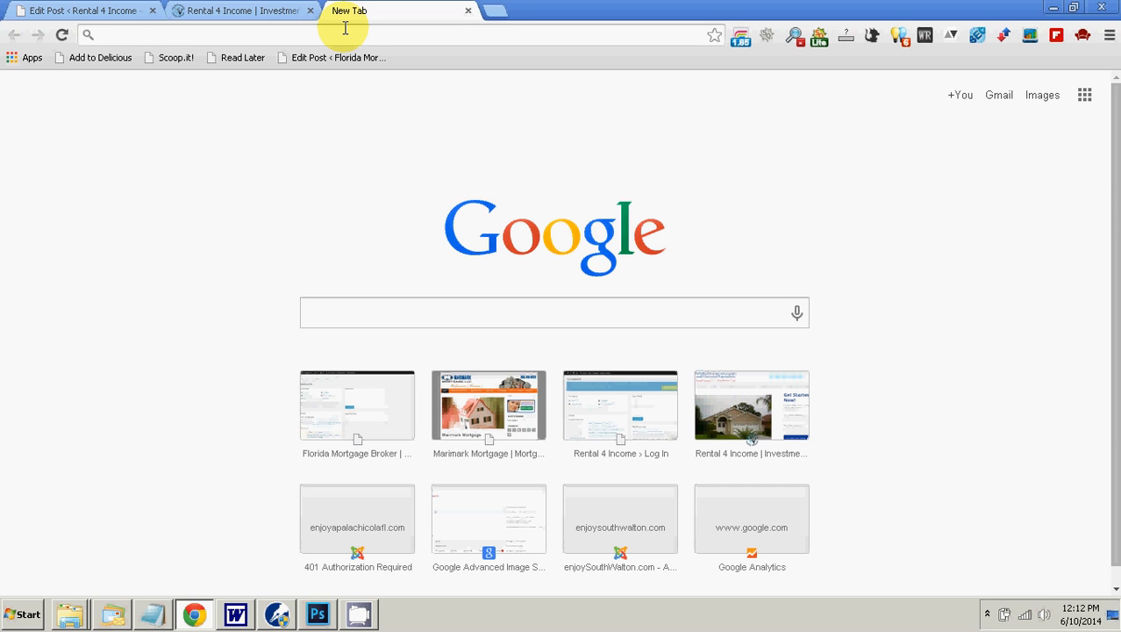
{"action": "type", "text": "google.com/advanced_image_search"}
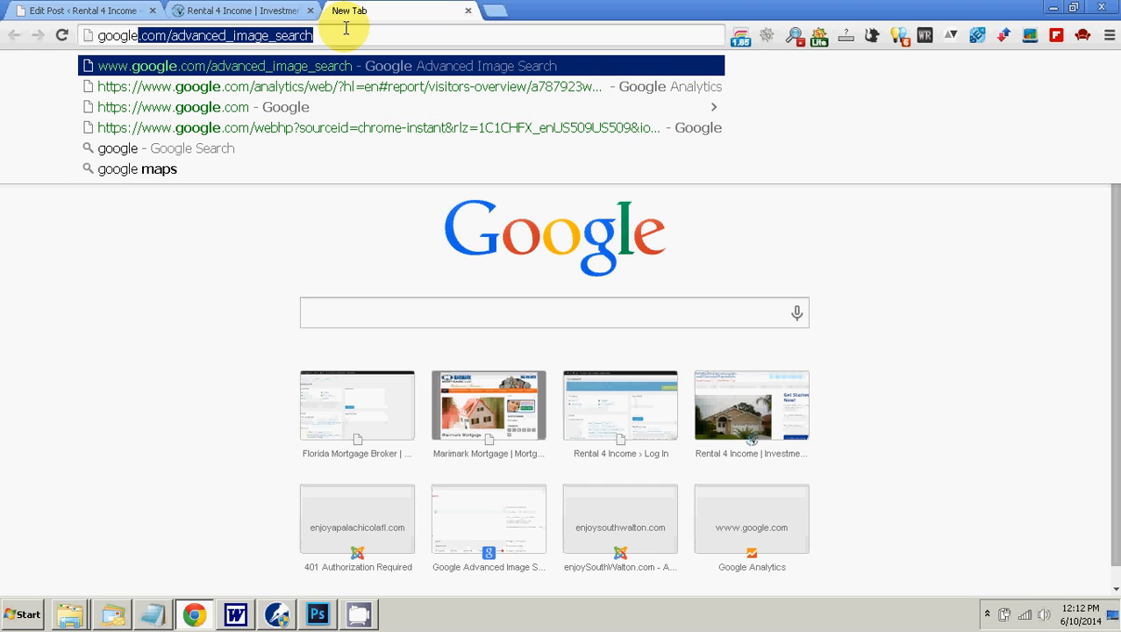
{"action": "key", "text": "Return"}
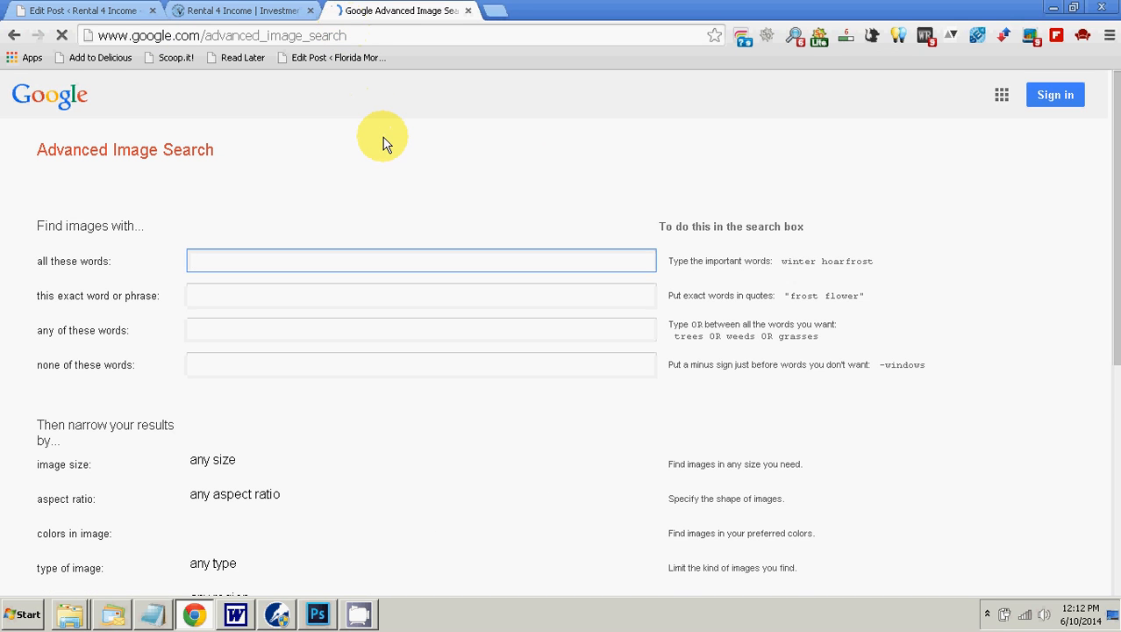
{"action": "scroll", "coordinate": [382, 137], "scroll_direction": "down", "scroll_amount": 1}
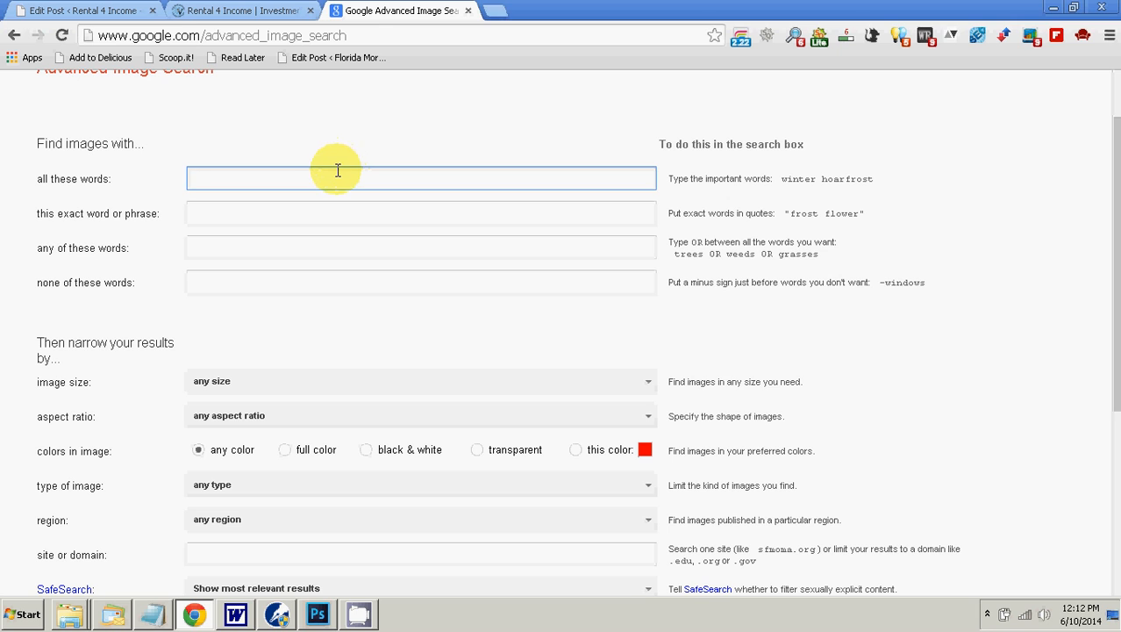
{"action": "left_click", "coordinate": [291, 174]}
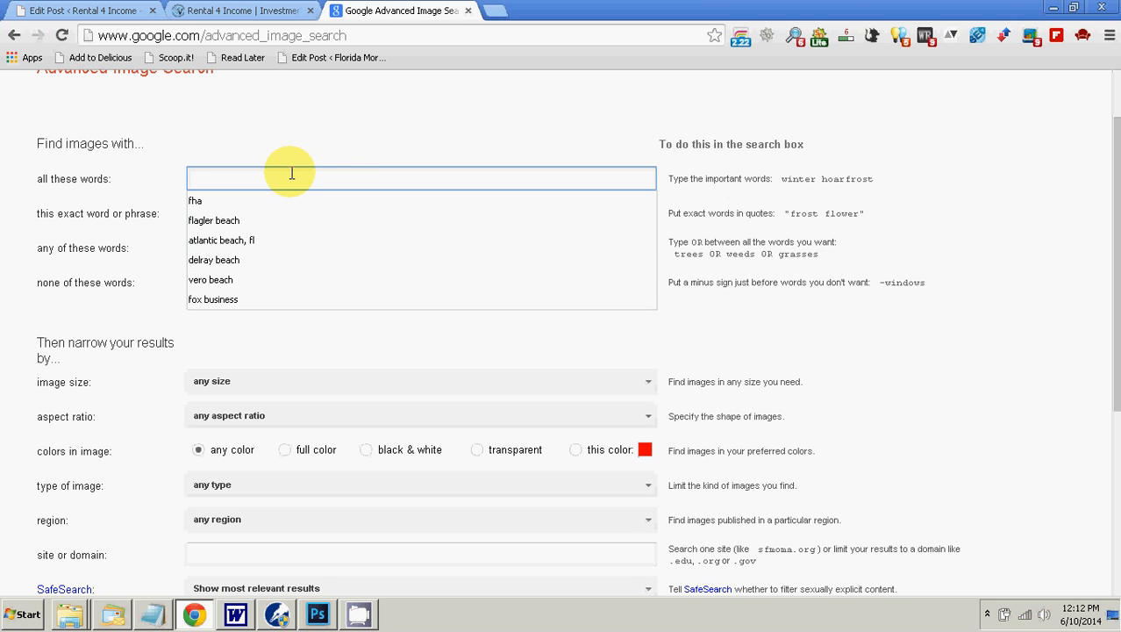
Step: Return to the "4 Features of Profitable Rental Property" post and update it, keeping its permalink
{"action": "left_click", "coordinate": [103, 10]}
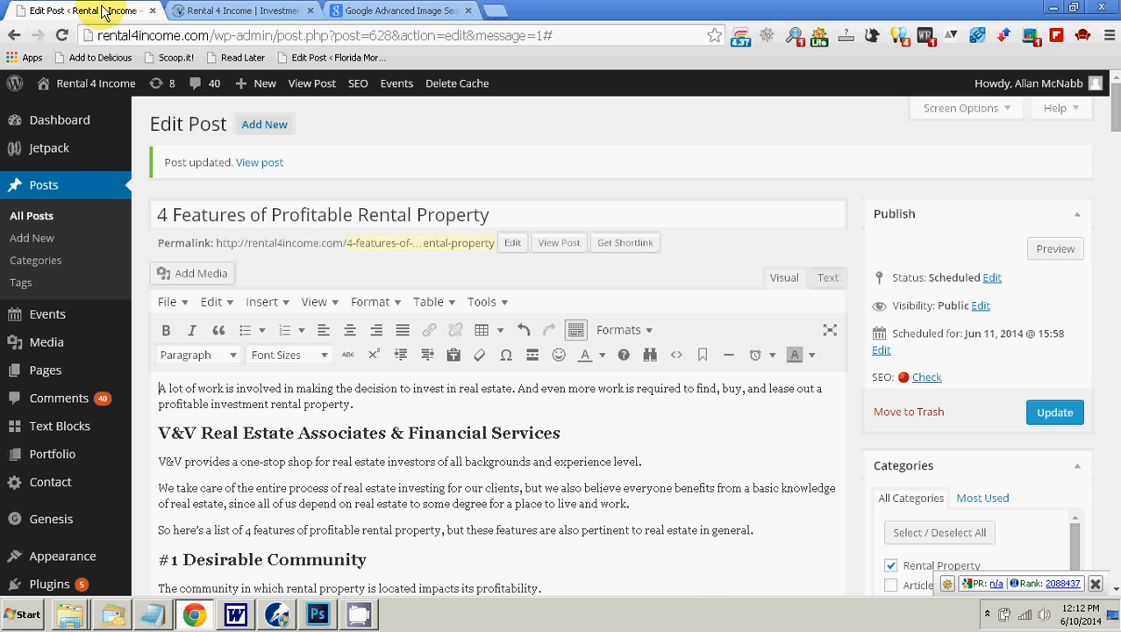
{"action": "left_click", "coordinate": [1056, 412]}
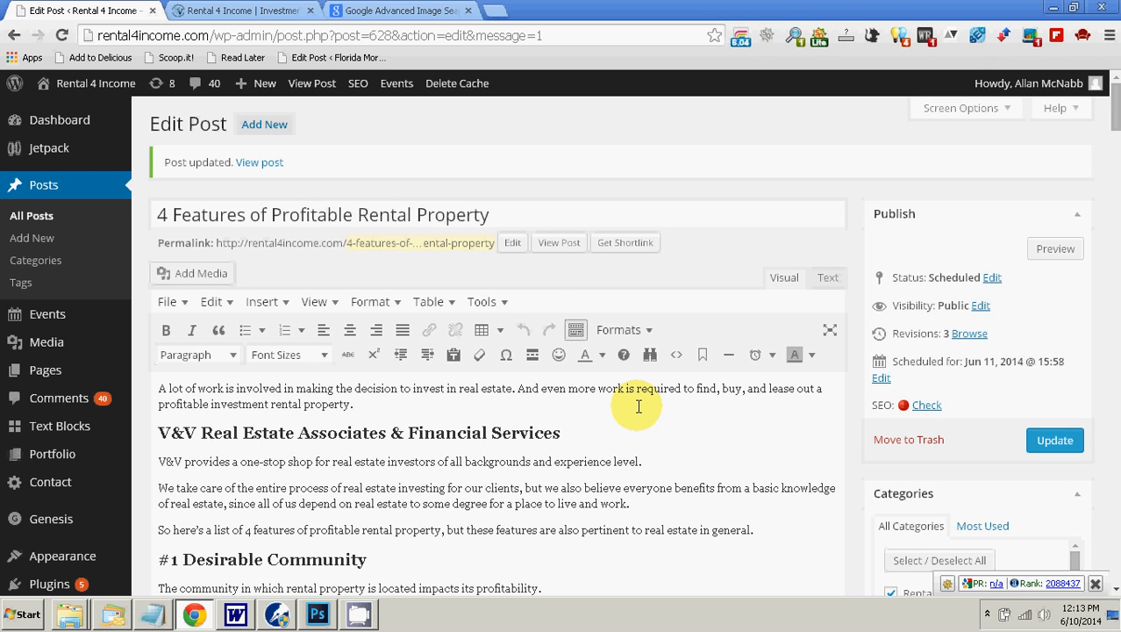
{"action": "left_click", "coordinate": [511, 243]}
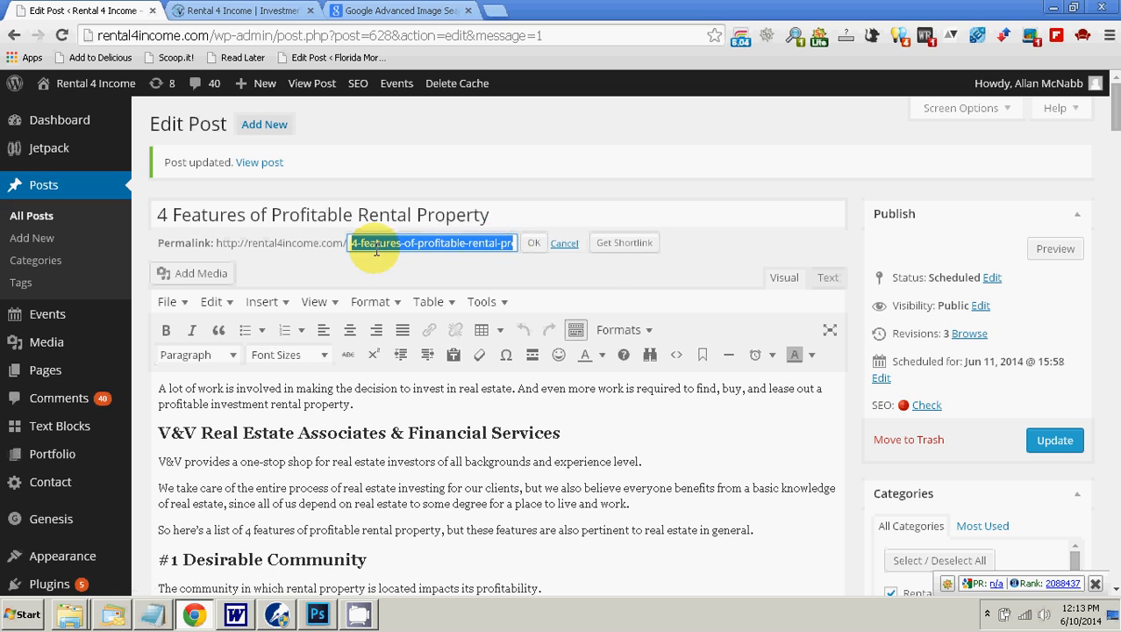
{"action": "left_click", "coordinate": [565, 244]}
{"action": "scroll", "coordinate": [596, 324], "scroll_direction": "down", "scroll_amount": 1}
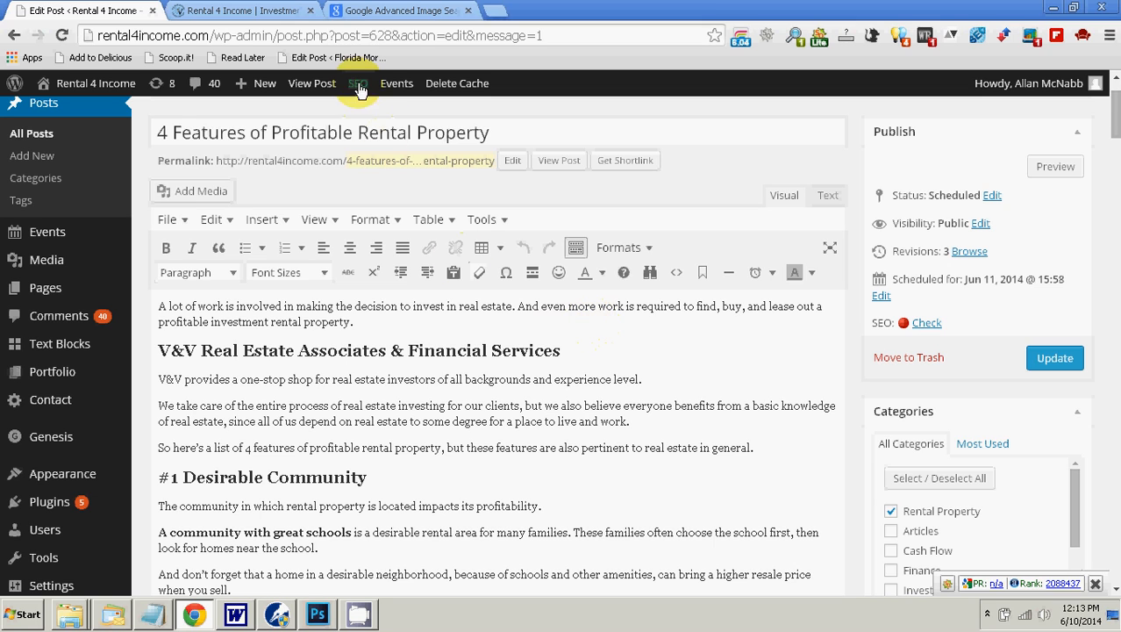
Step: Enter "rental property" as the all-these-words term in Google Advanced Image Search
{"action": "left_click", "coordinate": [405, 11]}
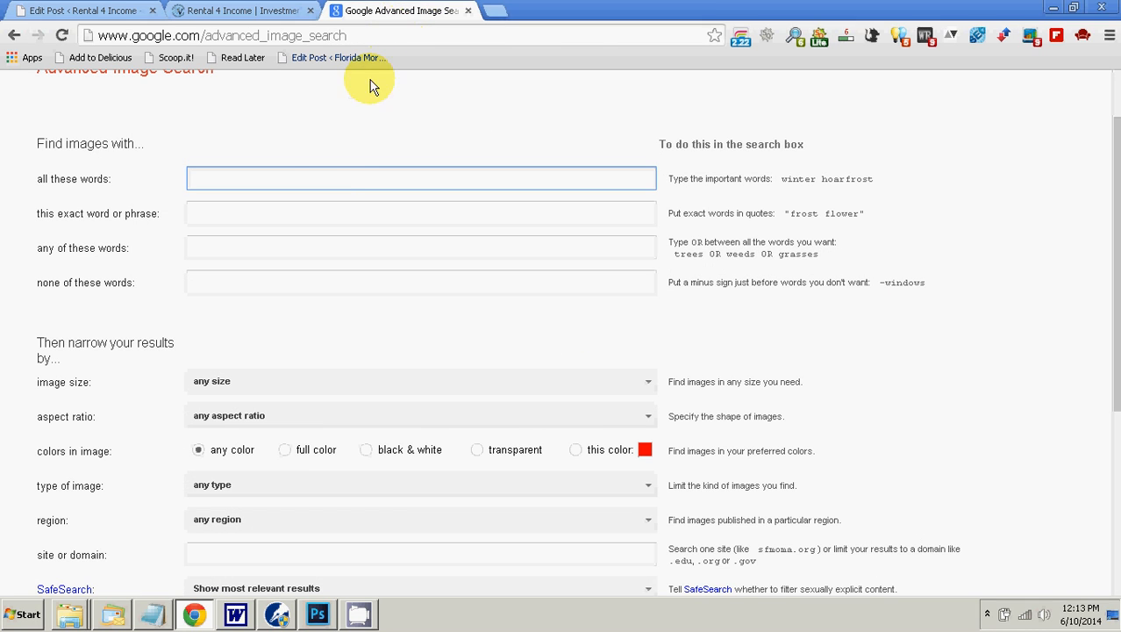
{"action": "left_click", "coordinate": [327, 176]}
{"action": "type", "text": "renta"}
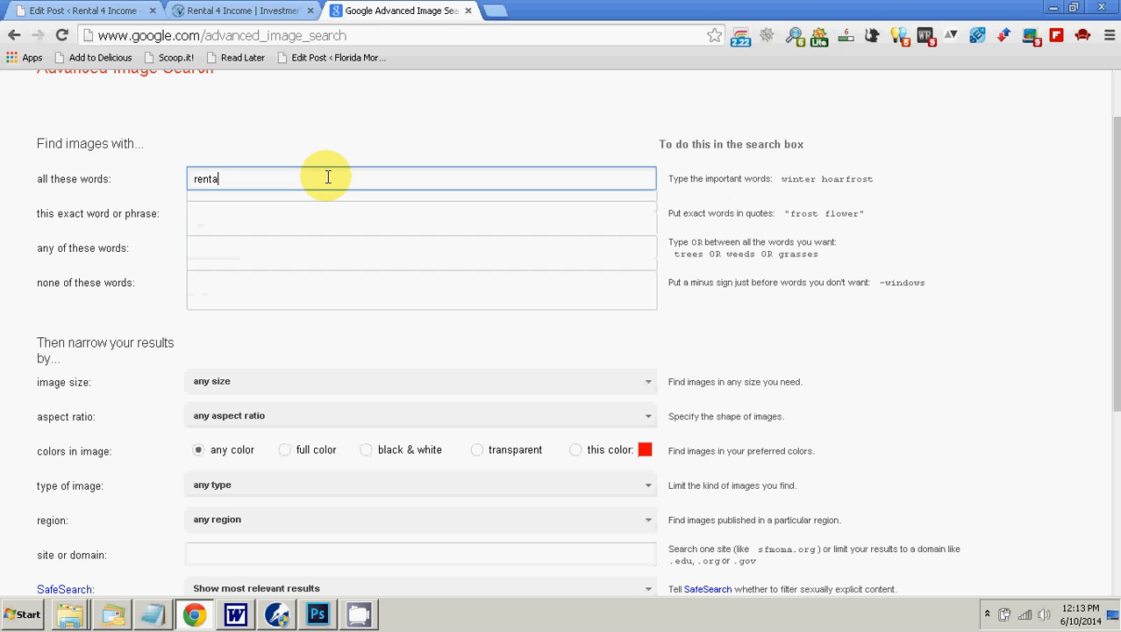
{"action": "type", "text": "l property"}
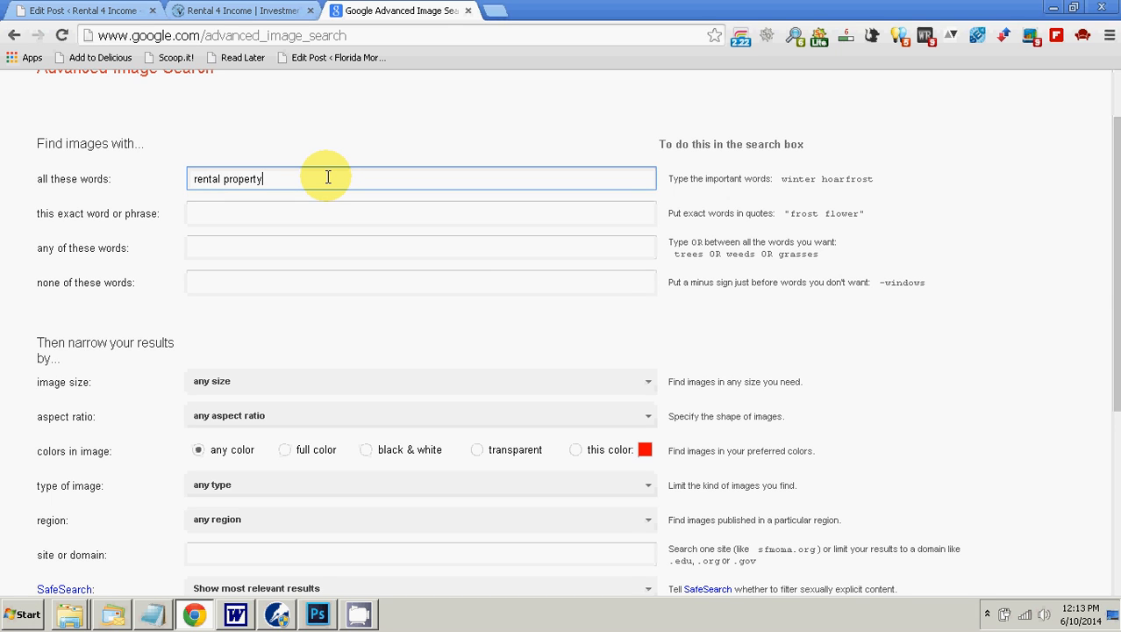
Step: Restrict usage rights to "free to use or share, even commercially" and run the advanced image search
{"action": "scroll", "coordinate": [326, 185], "scroll_direction": "down", "scroll_amount": 3}
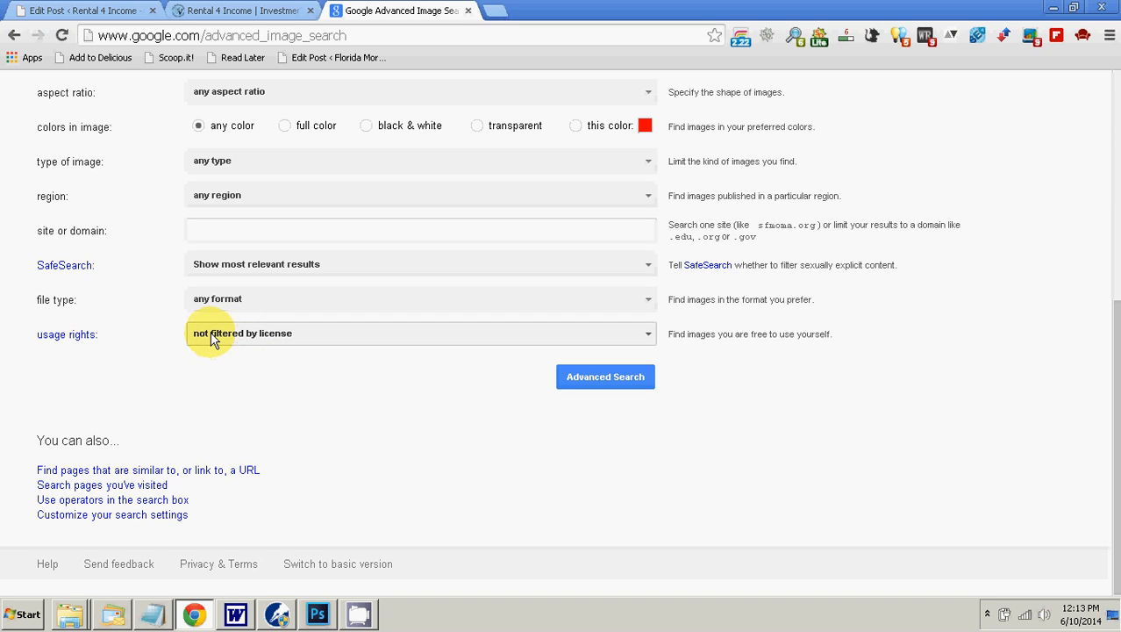
{"action": "left_click", "coordinate": [295, 344]}
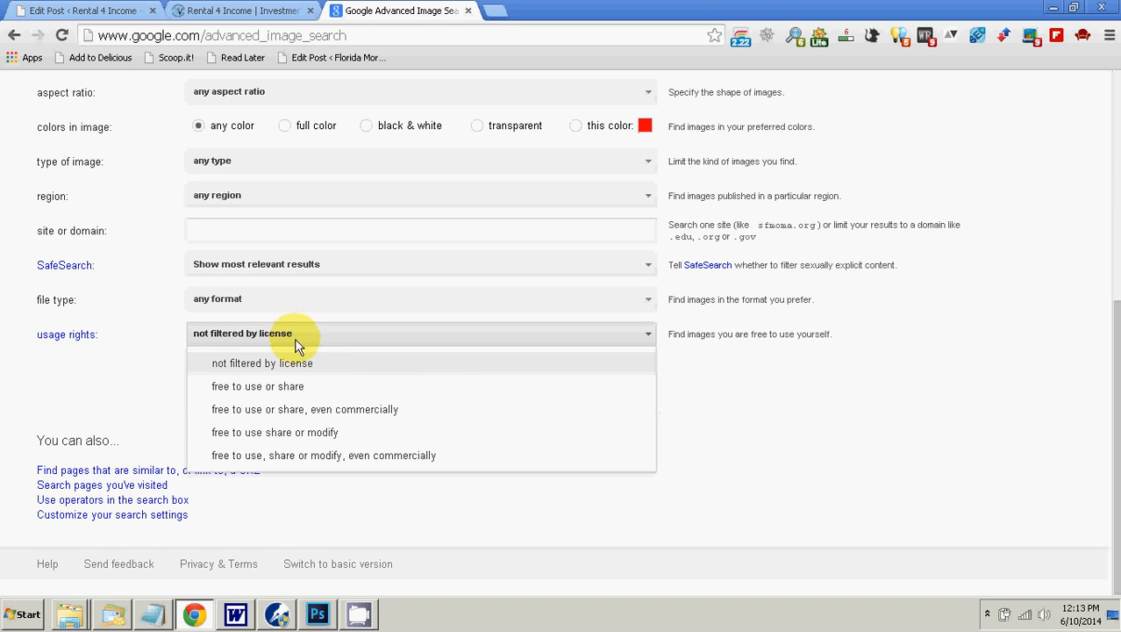
{"action": "left_click", "coordinate": [342, 412]}
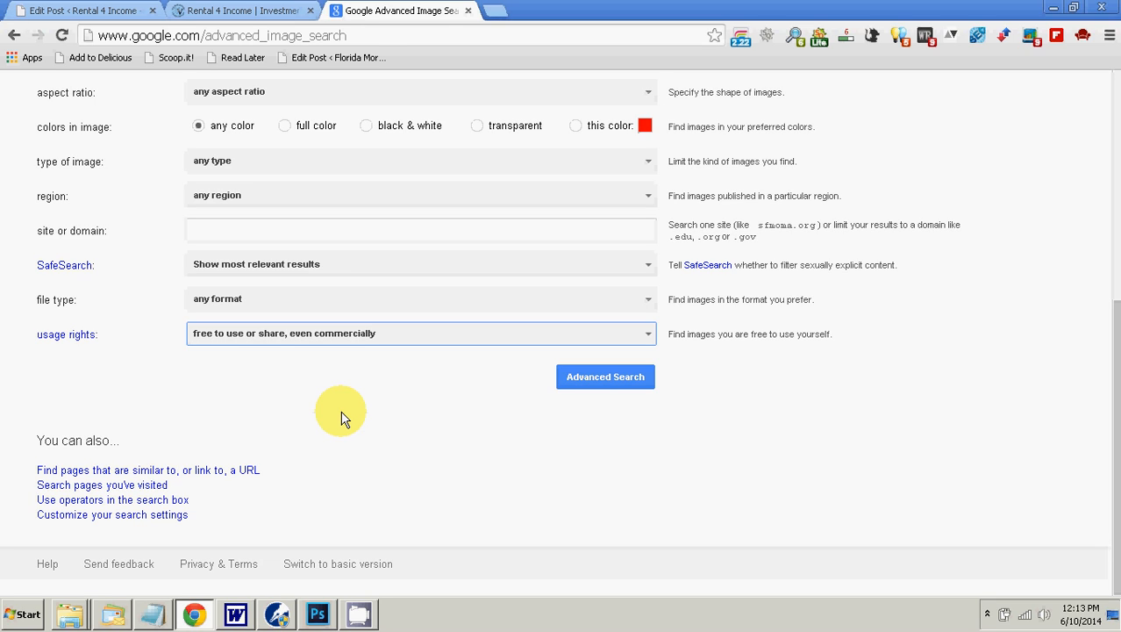
{"action": "scroll", "coordinate": [342, 419], "scroll_direction": "up", "scroll_amount": 5}
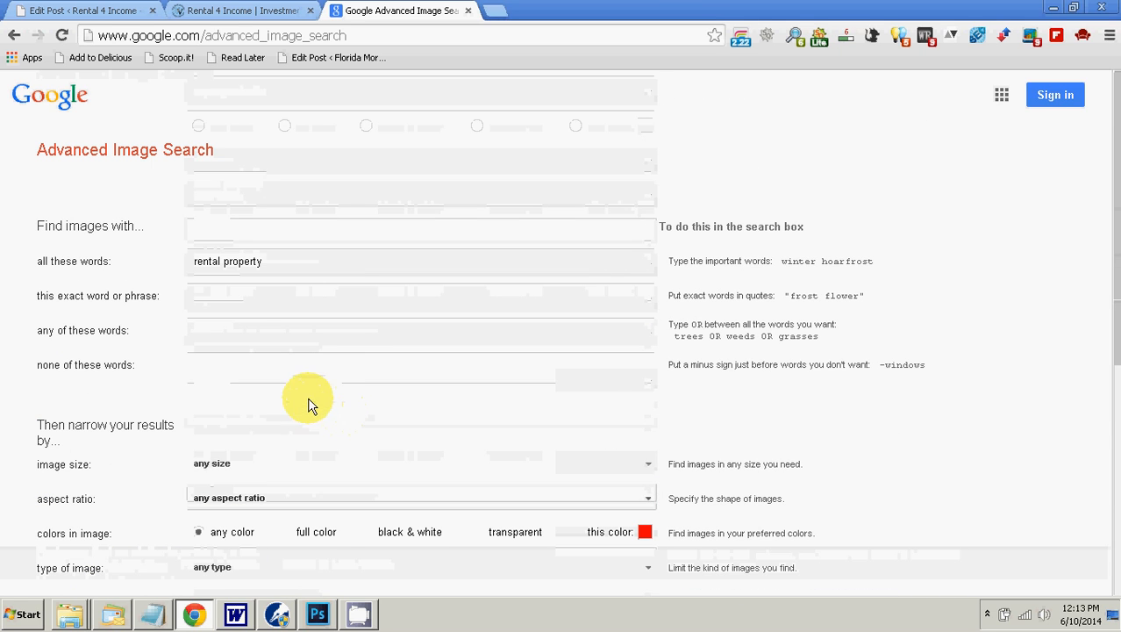
{"action": "scroll", "coordinate": [195, 282], "scroll_direction": "down", "scroll_amount": 5}
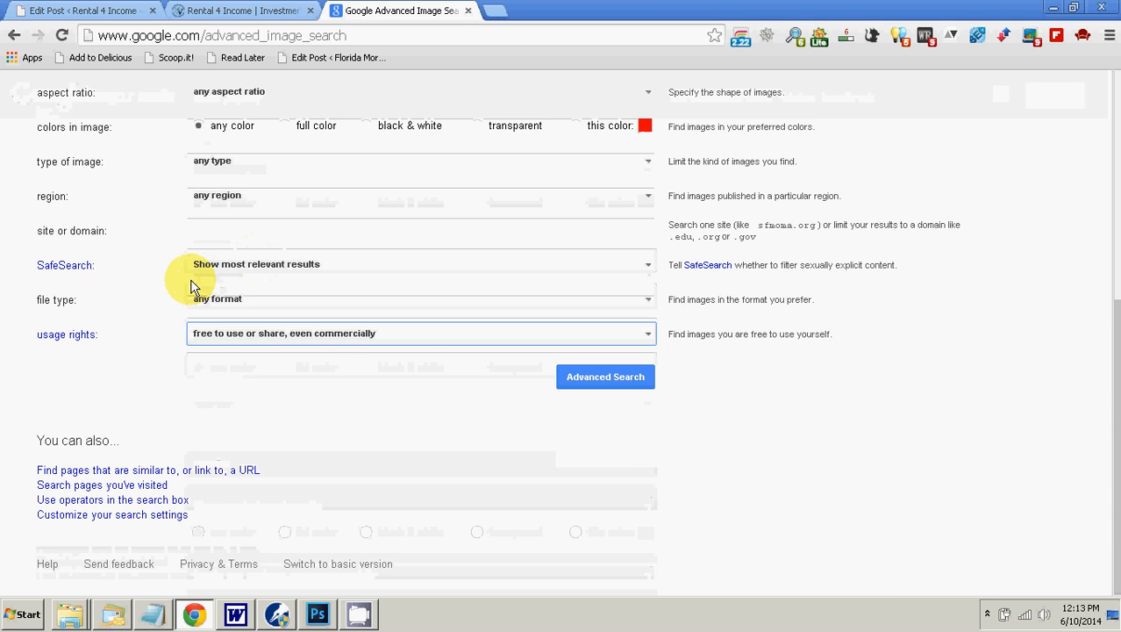
{"action": "scroll", "coordinate": [193, 282], "scroll_direction": "up", "scroll_amount": 3}
{"action": "scroll", "coordinate": [202, 316], "scroll_direction": "down", "scroll_amount": 3}
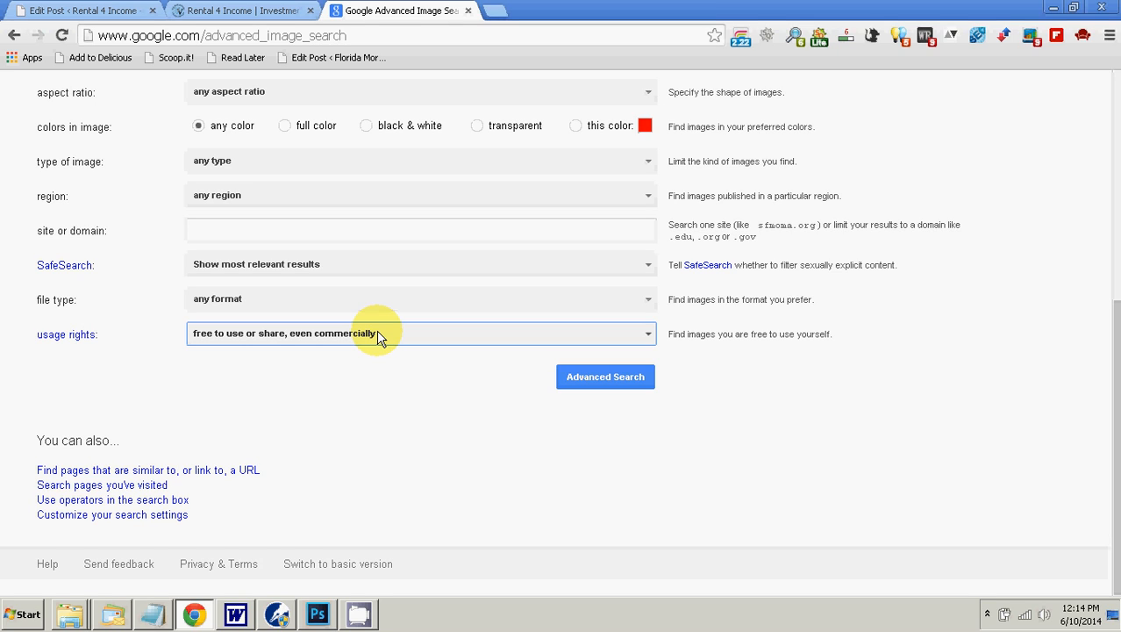
{"action": "left_click", "coordinate": [581, 390]}
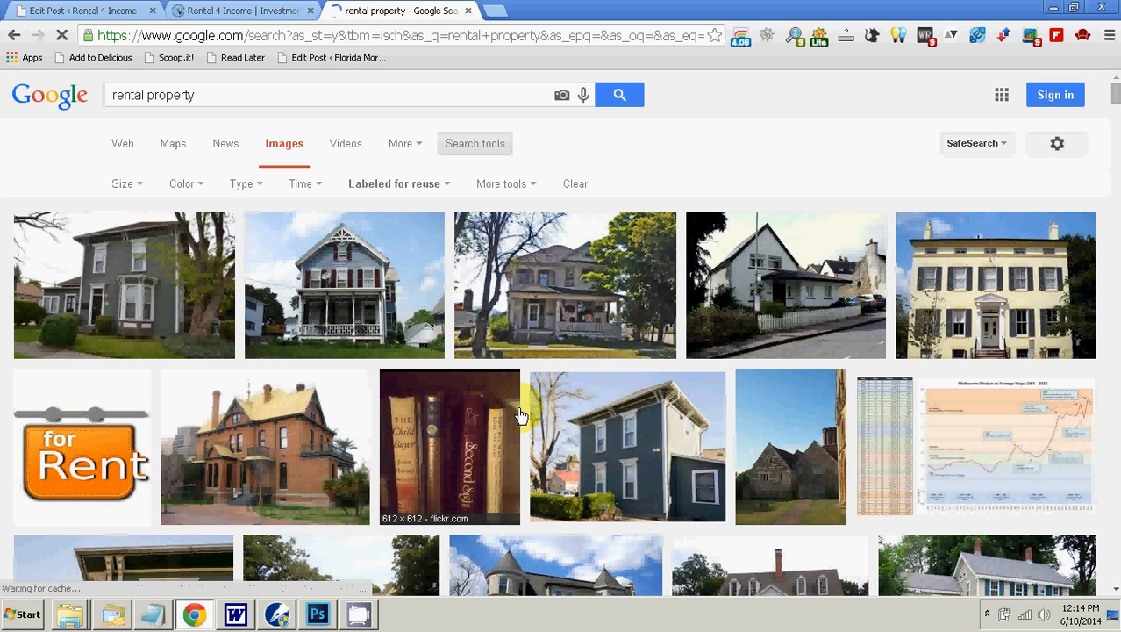
Step: Look through the reusable rental property image results for a picture that suits the post
{"action": "scroll", "coordinate": [520, 415], "scroll_direction": "down", "scroll_amount": 2}
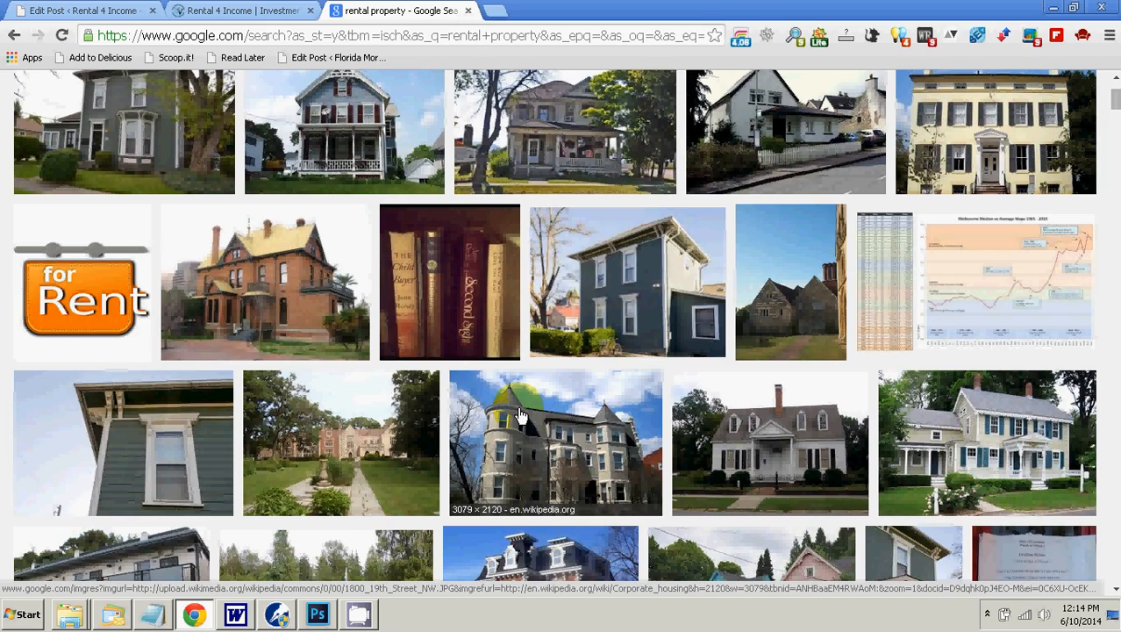
{"action": "scroll", "coordinate": [520, 415], "scroll_direction": "down", "scroll_amount": 3}
{"action": "scroll", "coordinate": [520, 415], "scroll_direction": "down", "scroll_amount": 4}
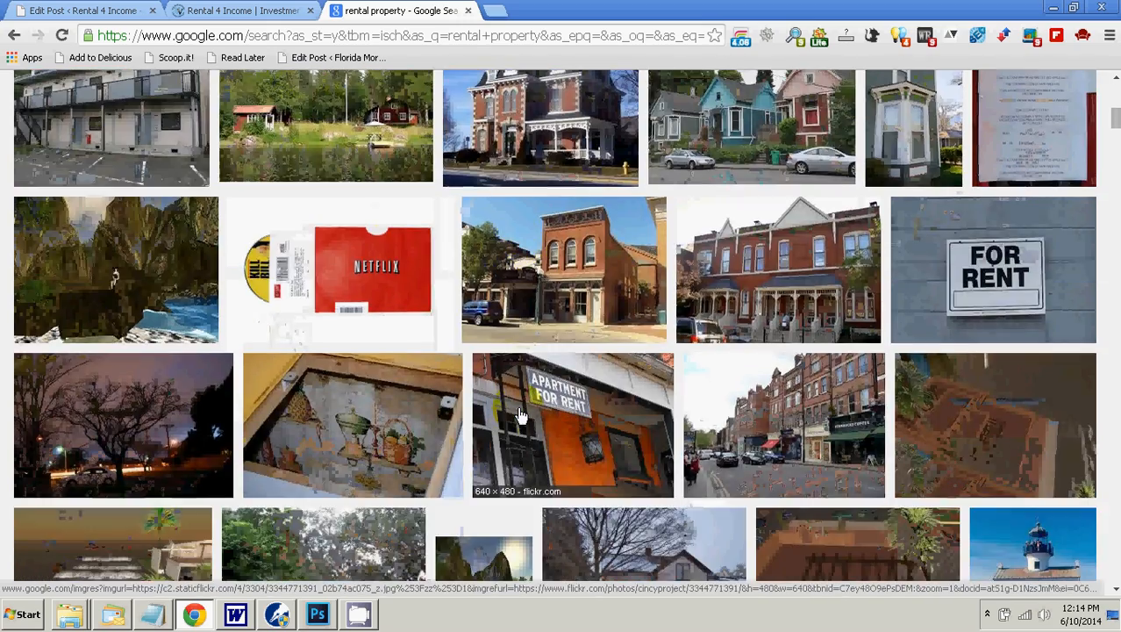
{"action": "scroll", "coordinate": [520, 415], "scroll_direction": "down", "scroll_amount": 2}
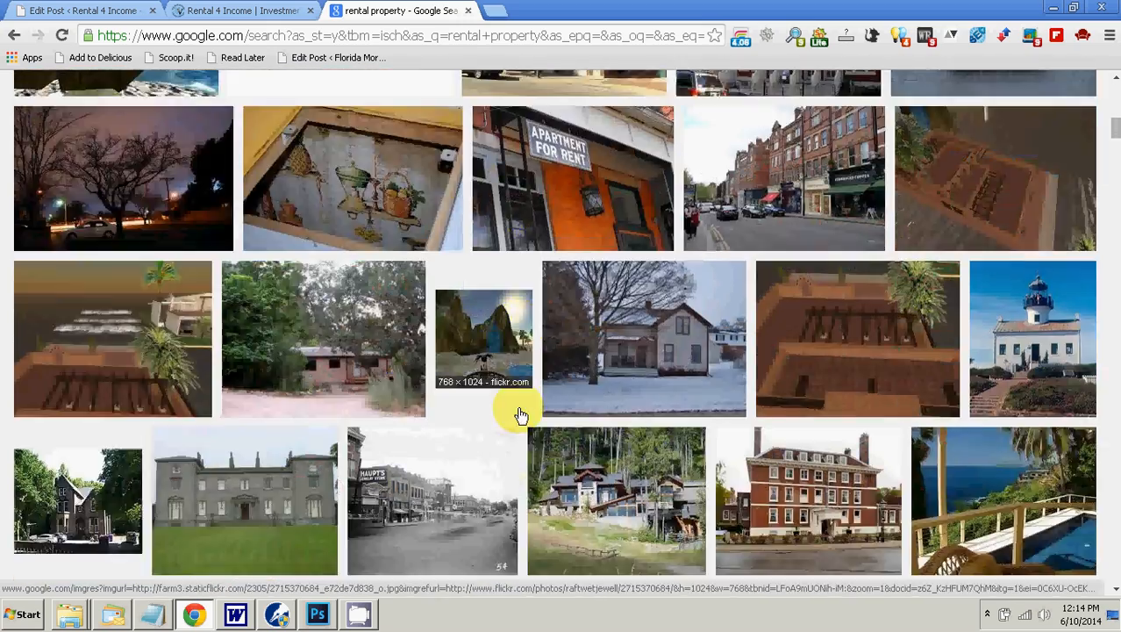
{"action": "scroll", "coordinate": [520, 415], "scroll_direction": "down", "scroll_amount": 2}
{"action": "scroll", "coordinate": [520, 414], "scroll_direction": "down", "scroll_amount": 3}
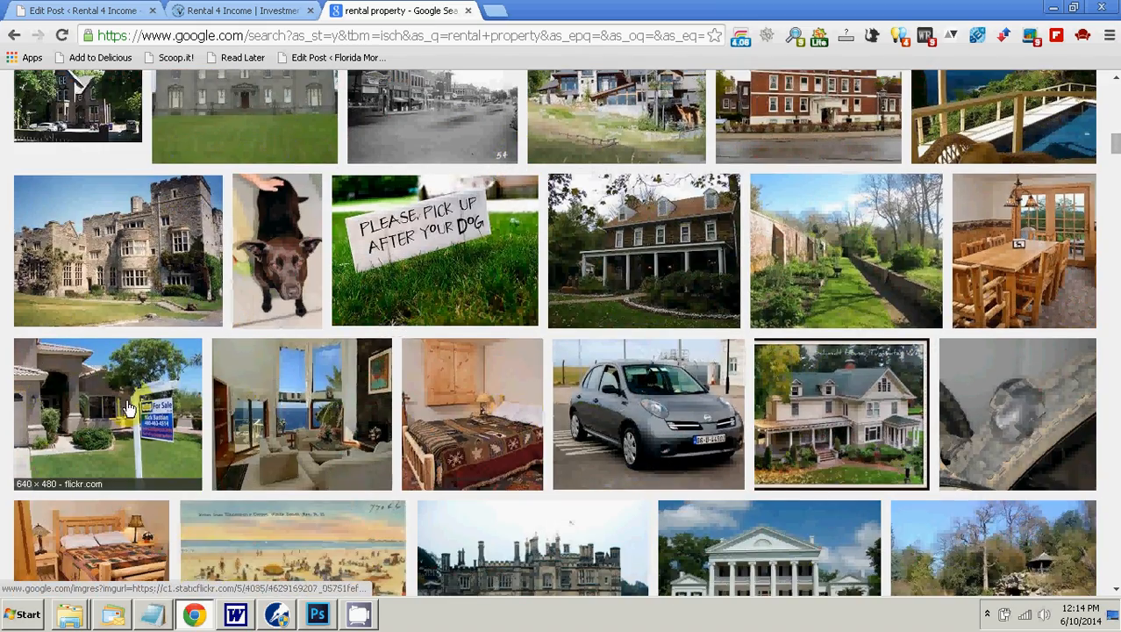
{"action": "scroll", "coordinate": [343, 421], "scroll_direction": "down", "scroll_amount": 3}
{"action": "scroll", "coordinate": [343, 389], "scroll_direction": "down", "scroll_amount": 5}
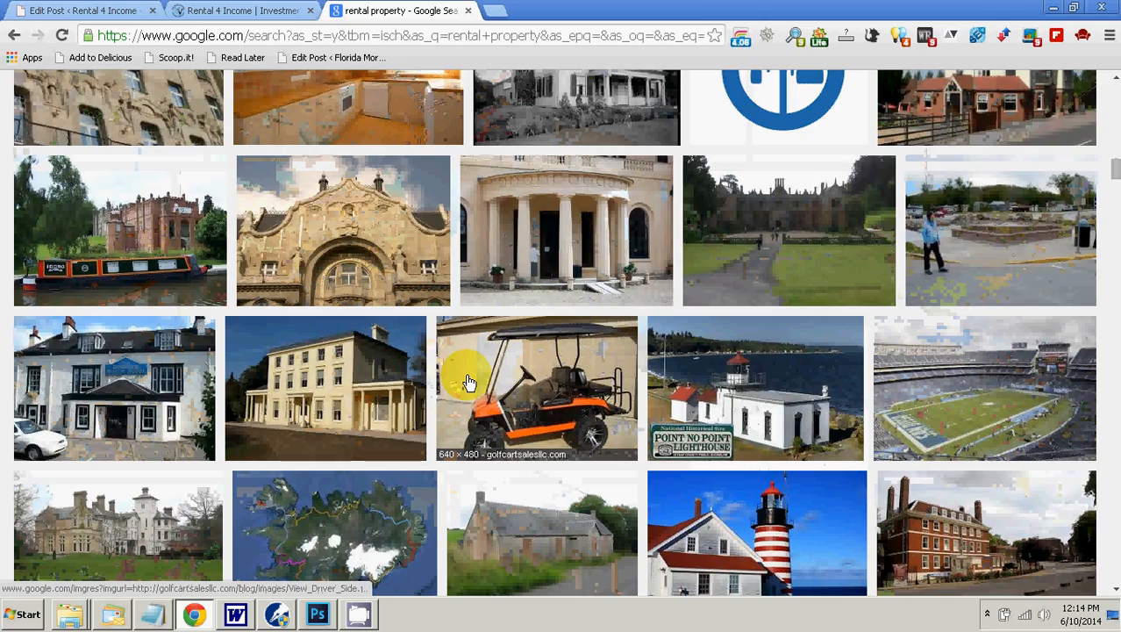
{"action": "scroll", "coordinate": [467, 383], "scroll_direction": "down", "scroll_amount": 6}
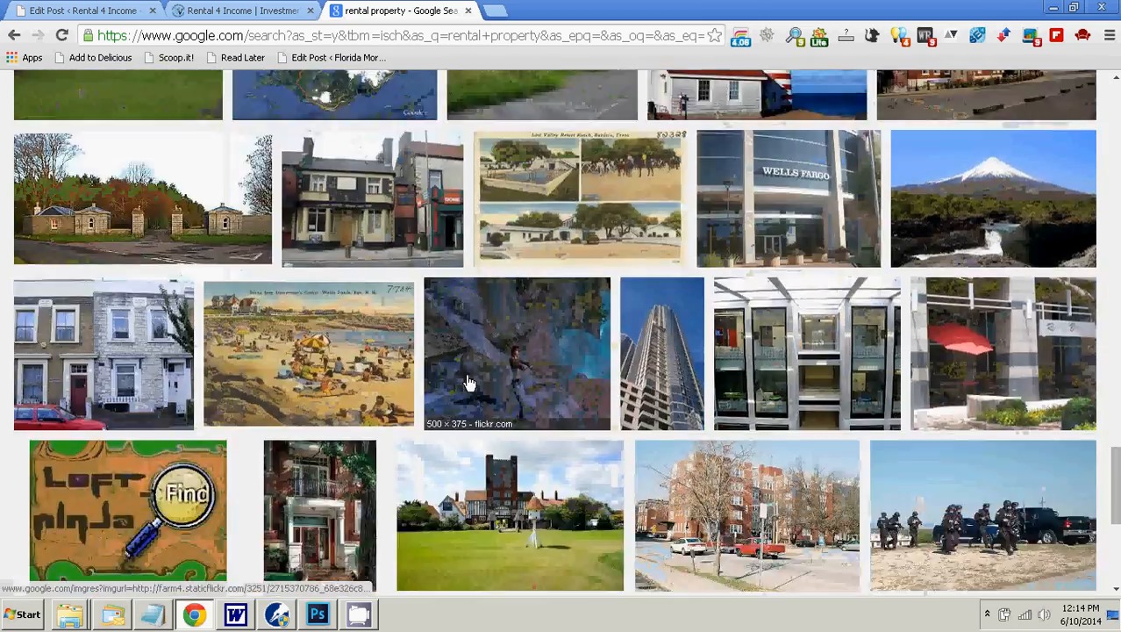
{"action": "scroll", "coordinate": [467, 383], "scroll_direction": "down", "scroll_amount": 5}
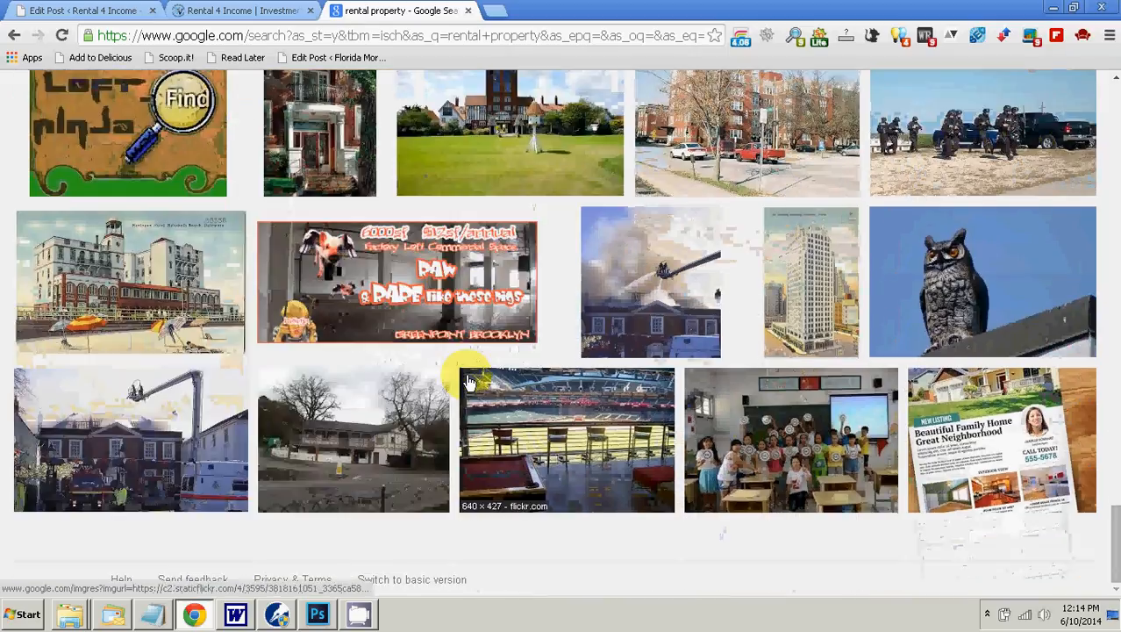
{"action": "scroll", "coordinate": [467, 383], "scroll_direction": "up", "scroll_amount": 10}
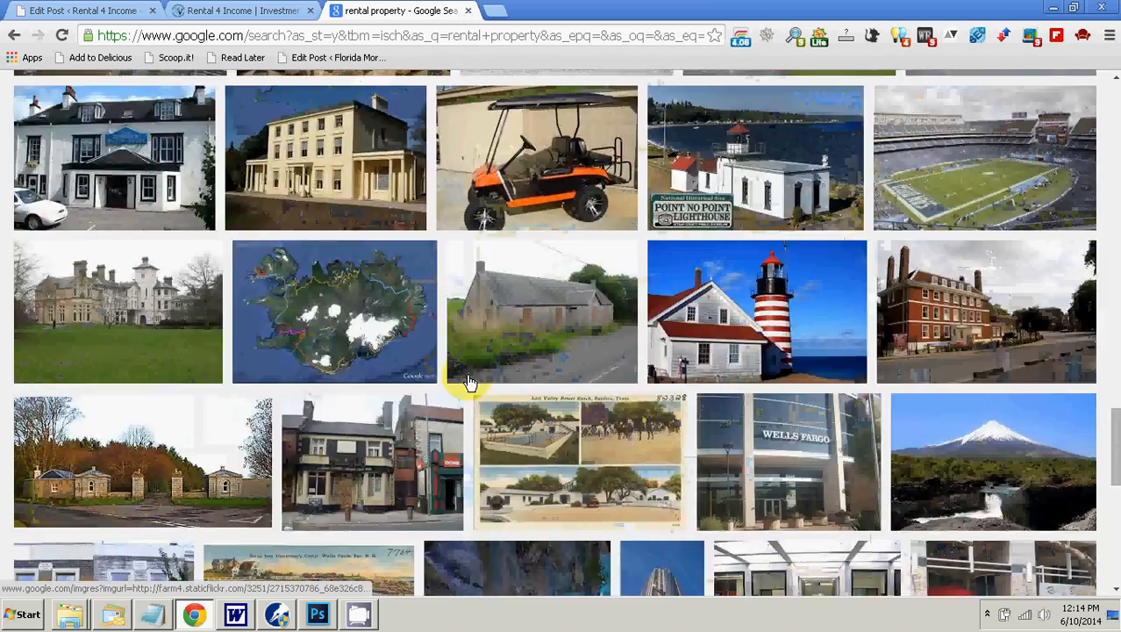
{"action": "scroll", "coordinate": [467, 383], "scroll_direction": "up", "scroll_amount": 15}
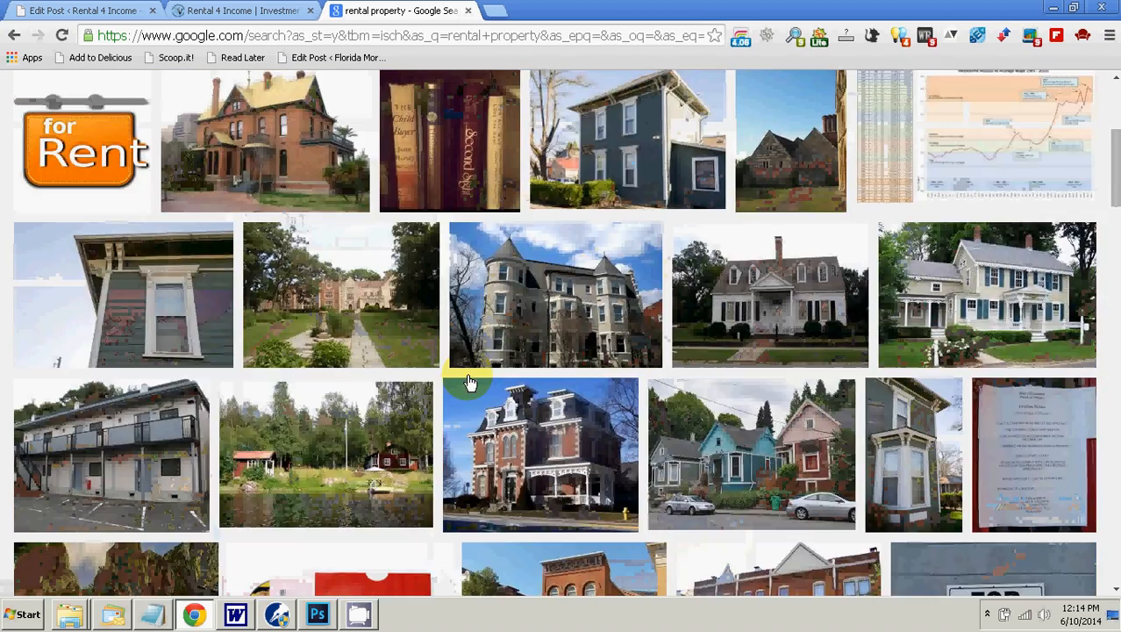
{"action": "scroll", "coordinate": [467, 383], "scroll_direction": "up", "scroll_amount": 4}
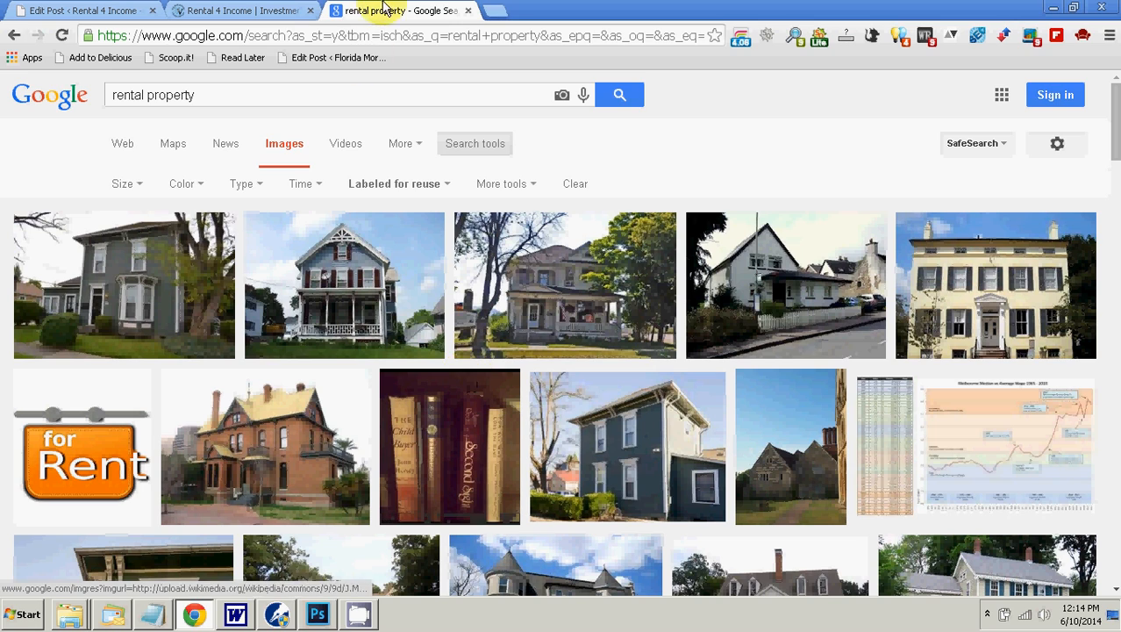
Step: Search Google for "flickr advance search" in a new tab and return to the rental property image results
{"action": "left_click", "coordinate": [495, 11]}
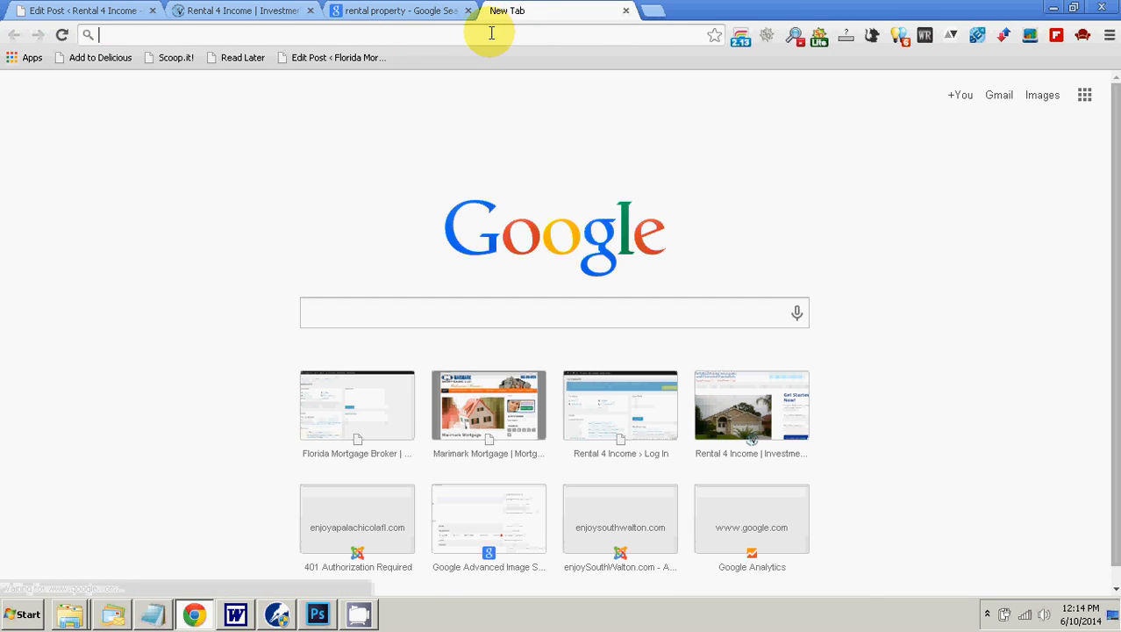
{"action": "type", "text": "flickr"}
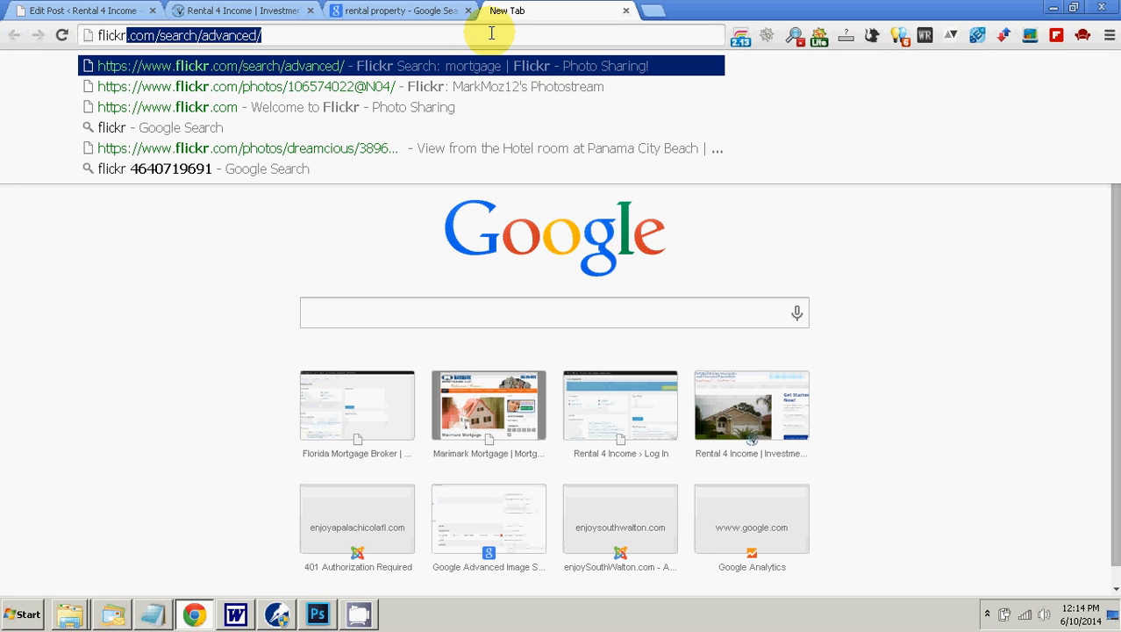
{"action": "type", "text": " adva"}
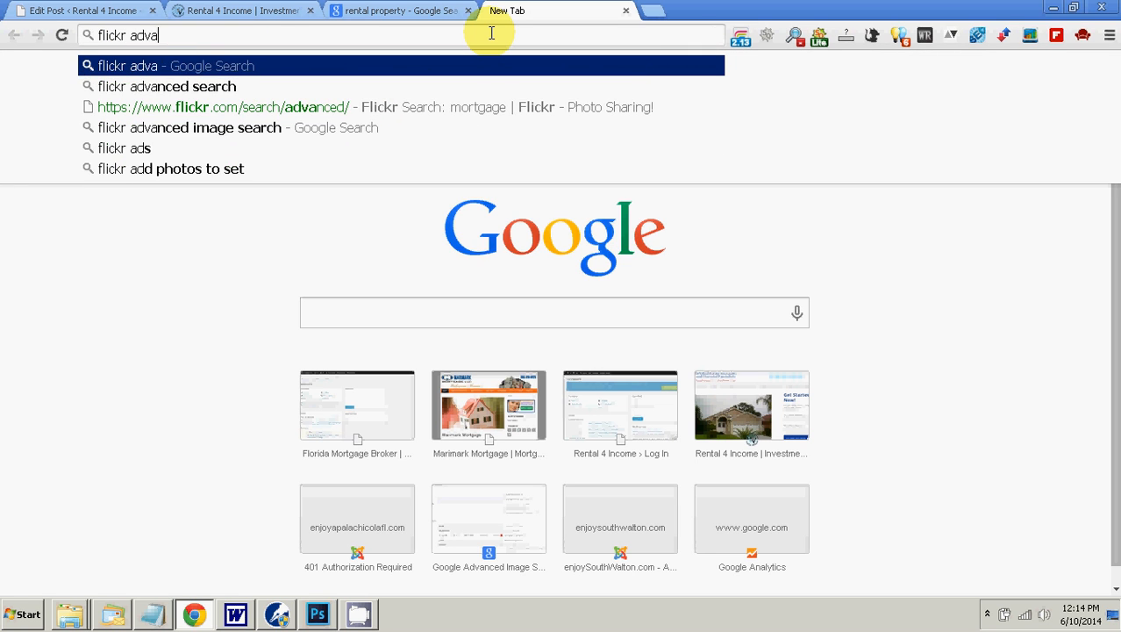
{"action": "type", "text": "nce search"}
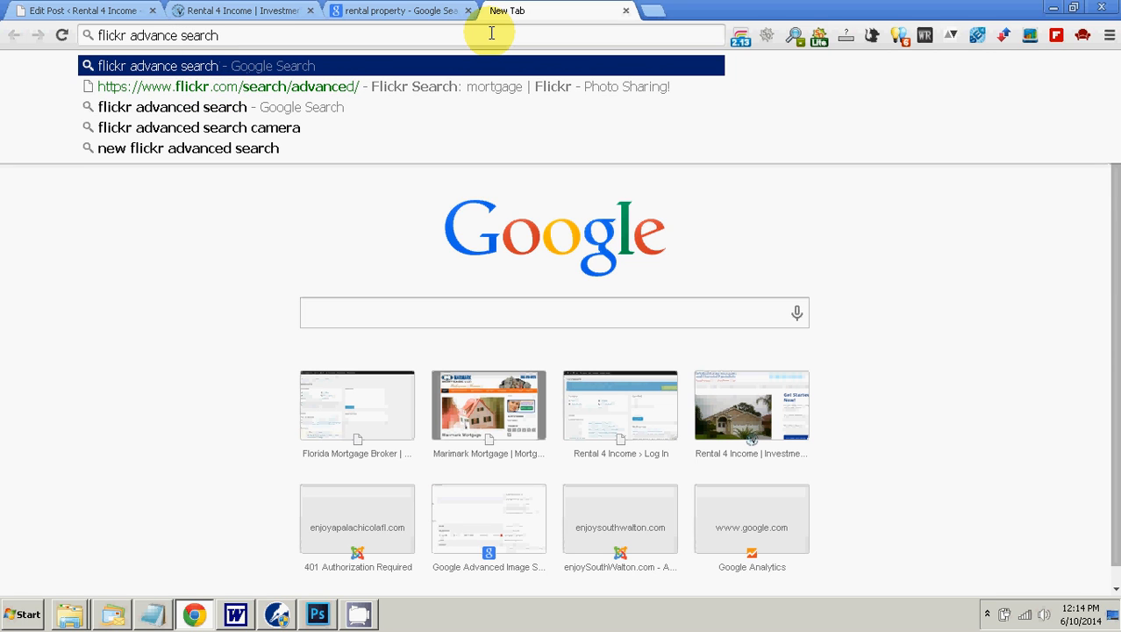
{"action": "key", "text": "Return"}
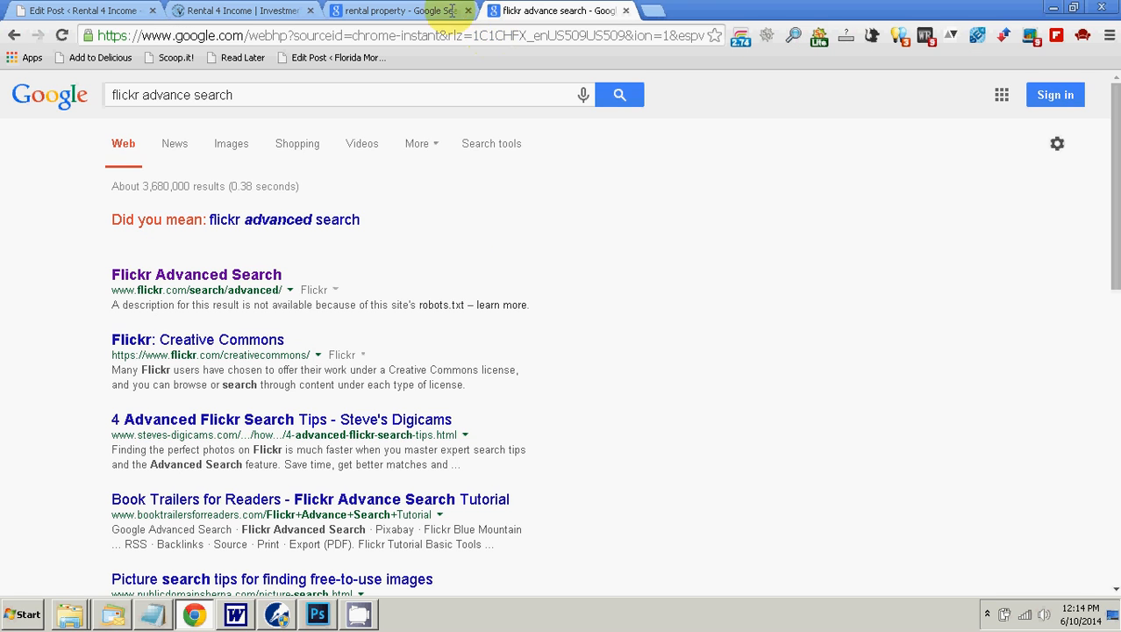
{"action": "left_click", "coordinate": [377, 10]}
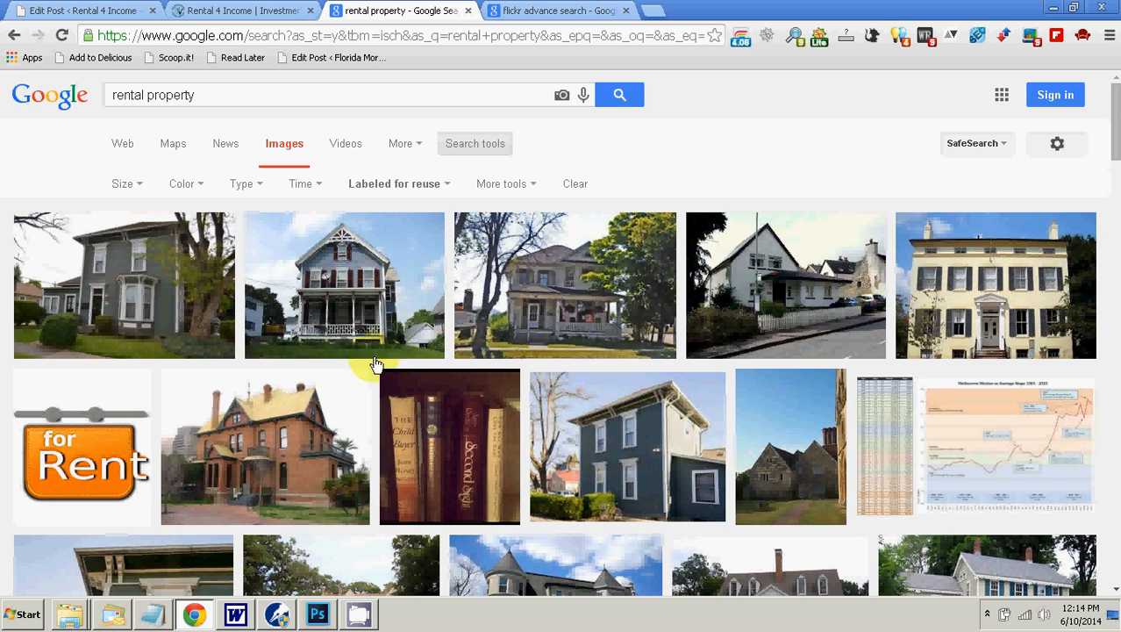
Step: Open Flickr Advanced Search from the Google results and enter "rental property" as the all-of-these-words term
{"action": "left_click", "coordinate": [569, 11]}
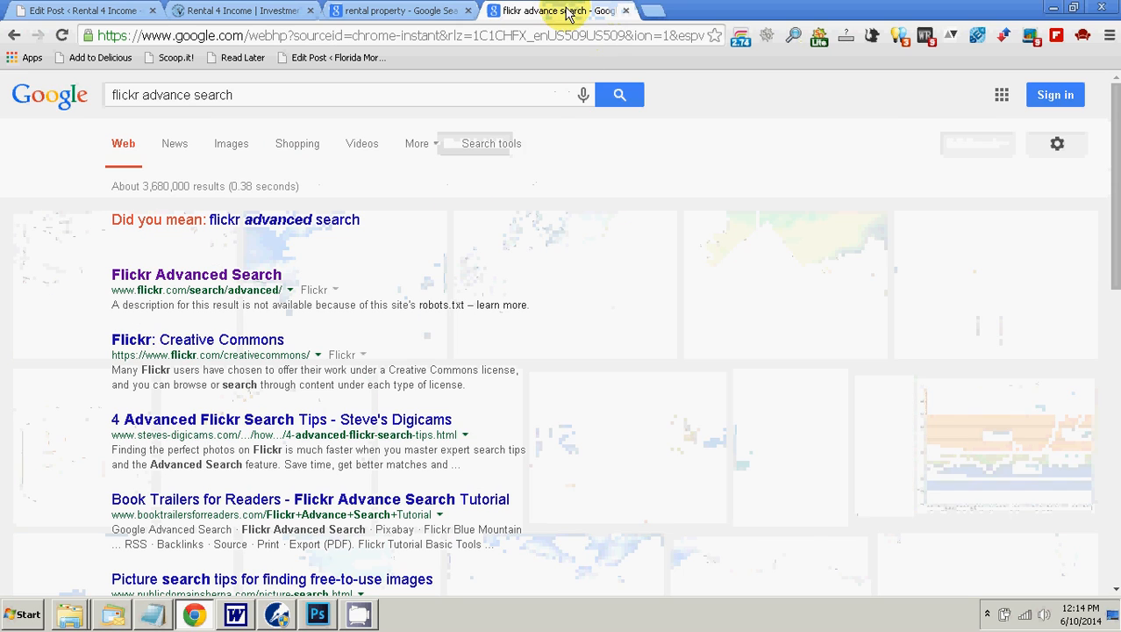
{"action": "left_click", "coordinate": [196, 274]}
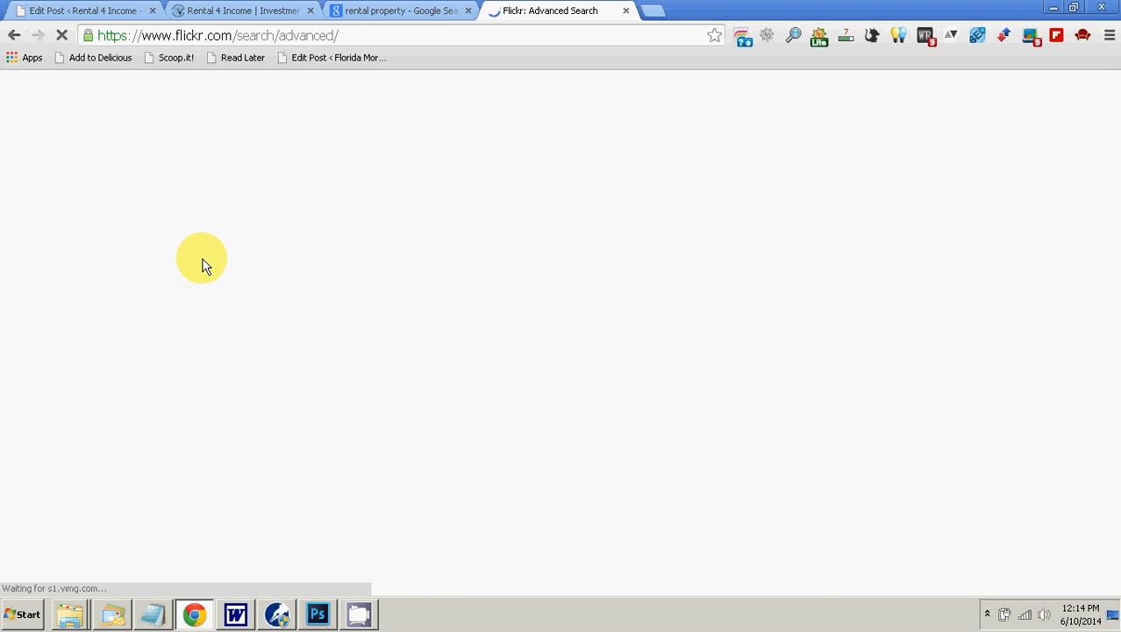
{"action": "left_click", "coordinate": [576, 202]}
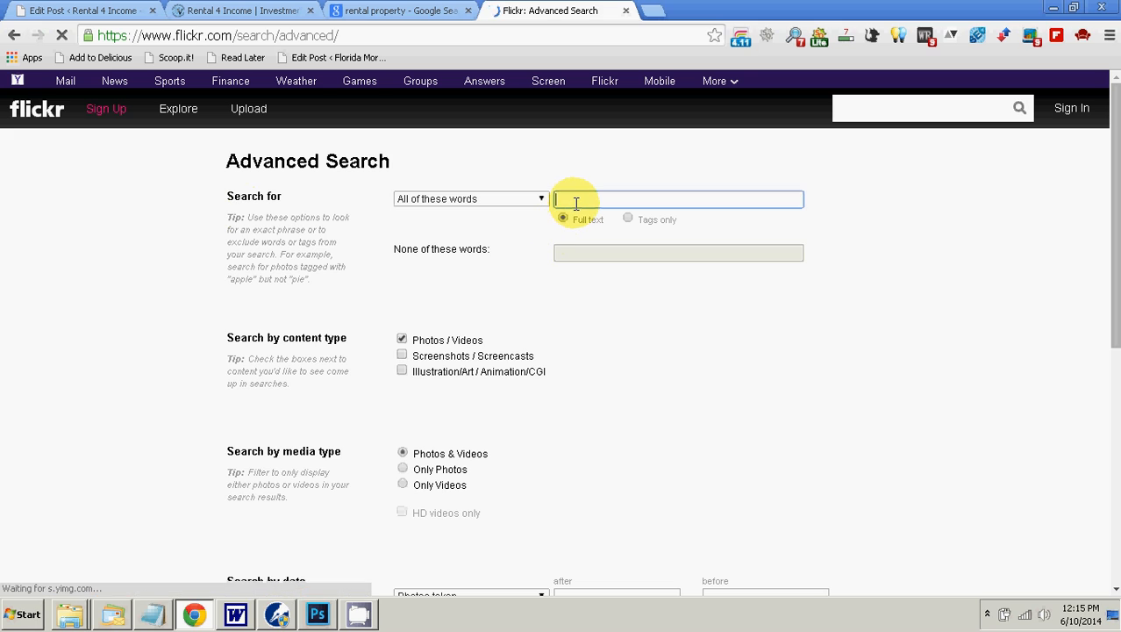
{"action": "type", "text": "rental property"}
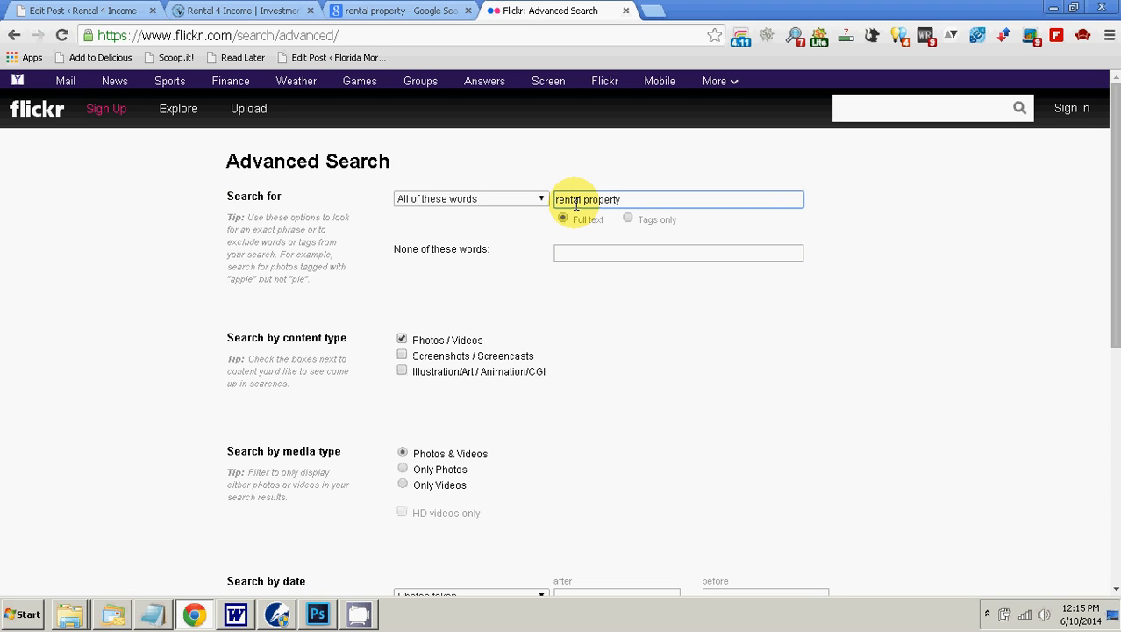
Step: Limit the Flickr search to Creative Commons-licensed content that can be used commercially and run it
{"action": "scroll", "coordinate": [574, 206], "scroll_direction": "down", "scroll_amount": 4}
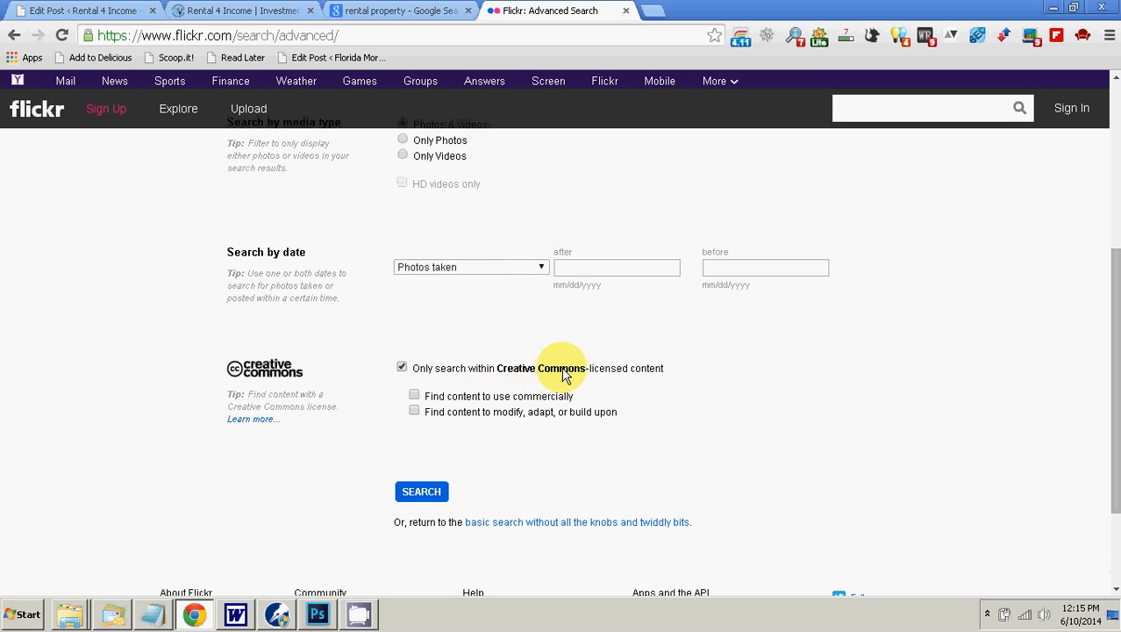
{"action": "left_click", "coordinate": [416, 396]}
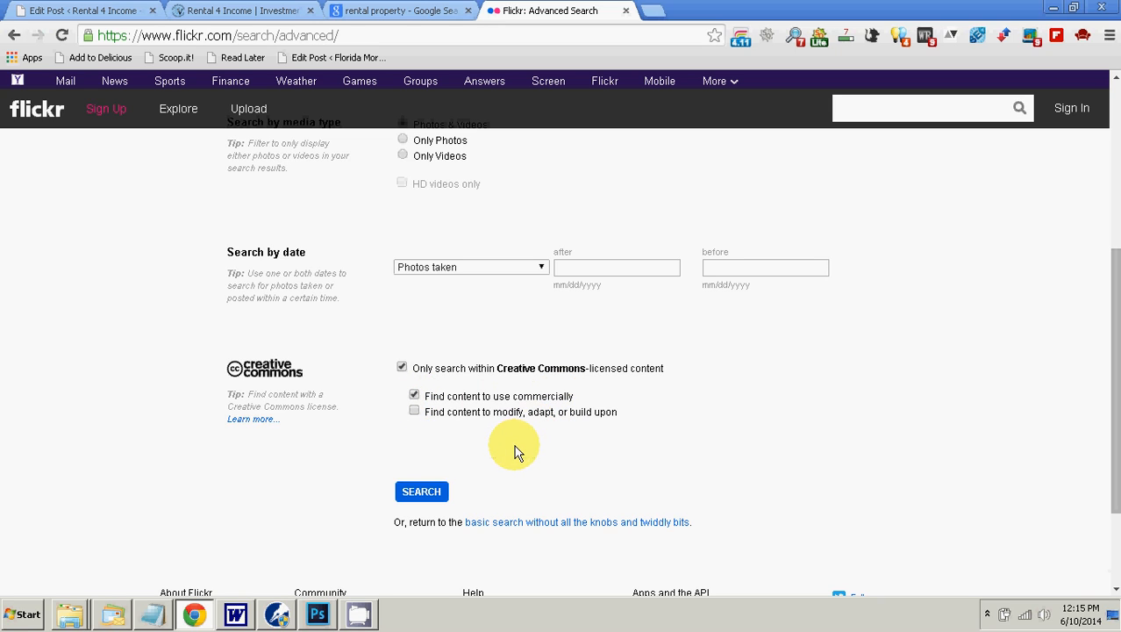
{"action": "left_click", "coordinate": [417, 491]}
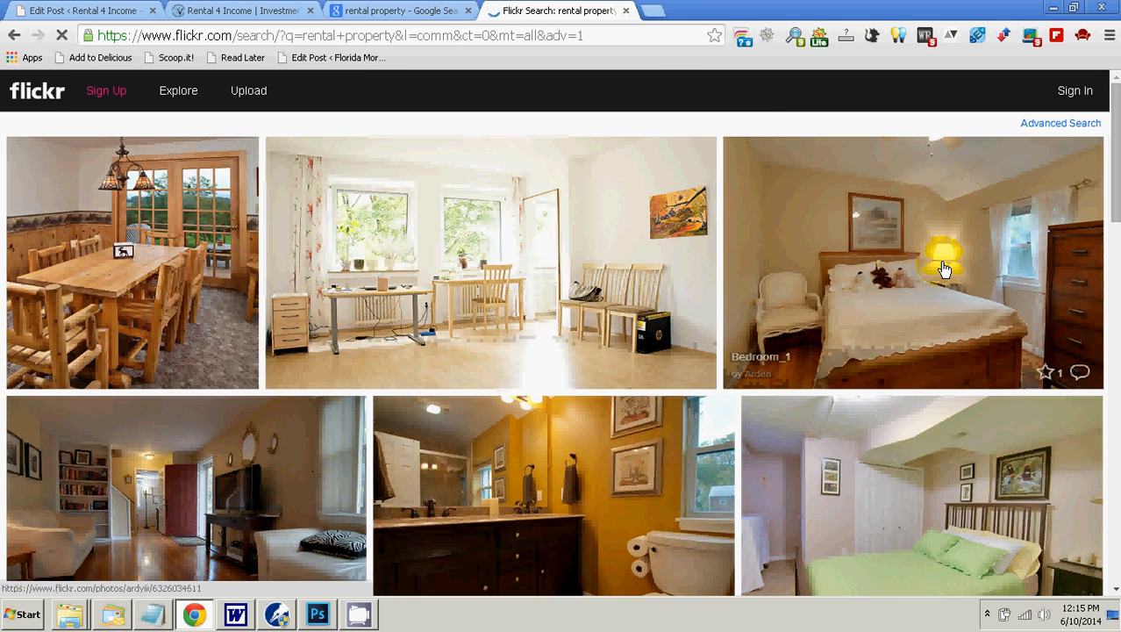
Step: Look through the Flickr rental property photos for a picture that suits the post
{"action": "scroll", "coordinate": [943, 263], "scroll_direction": "down", "scroll_amount": 10}
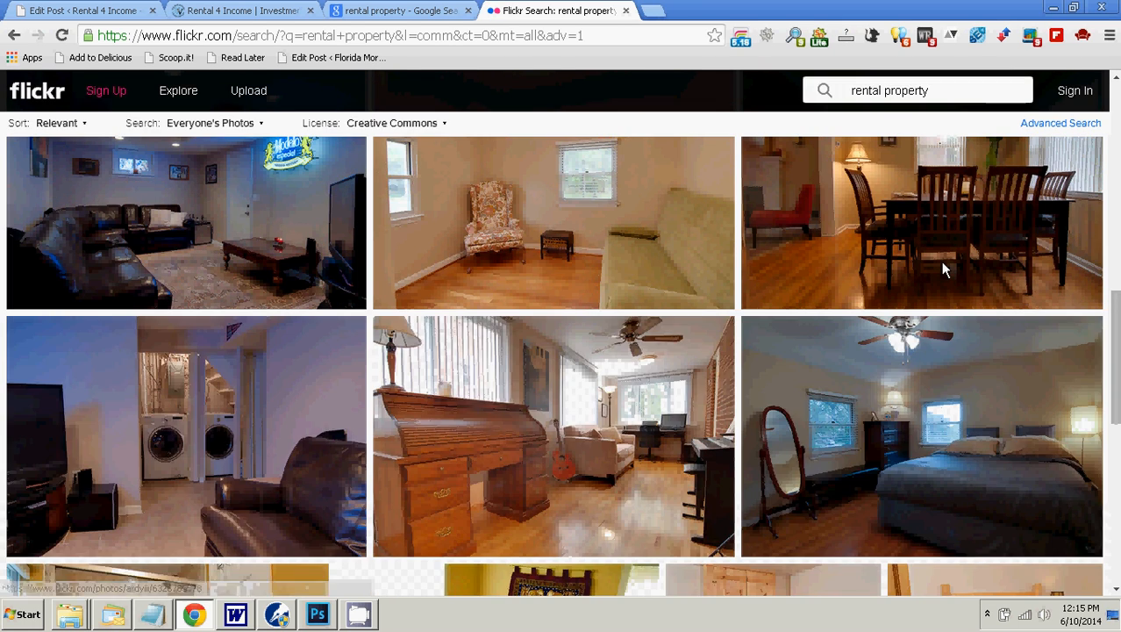
{"action": "scroll", "coordinate": [944, 269], "scroll_direction": "down", "scroll_amount": 10}
{"action": "left_click", "coordinate": [943, 269]}
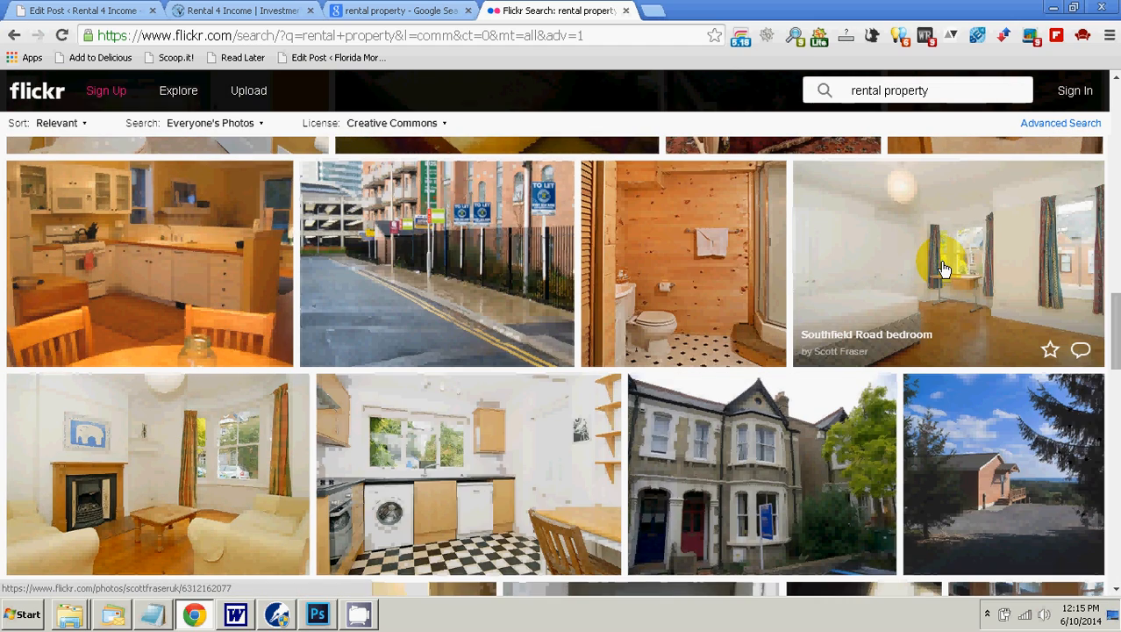
{"action": "scroll", "coordinate": [943, 268], "scroll_direction": "down", "scroll_amount": 5}
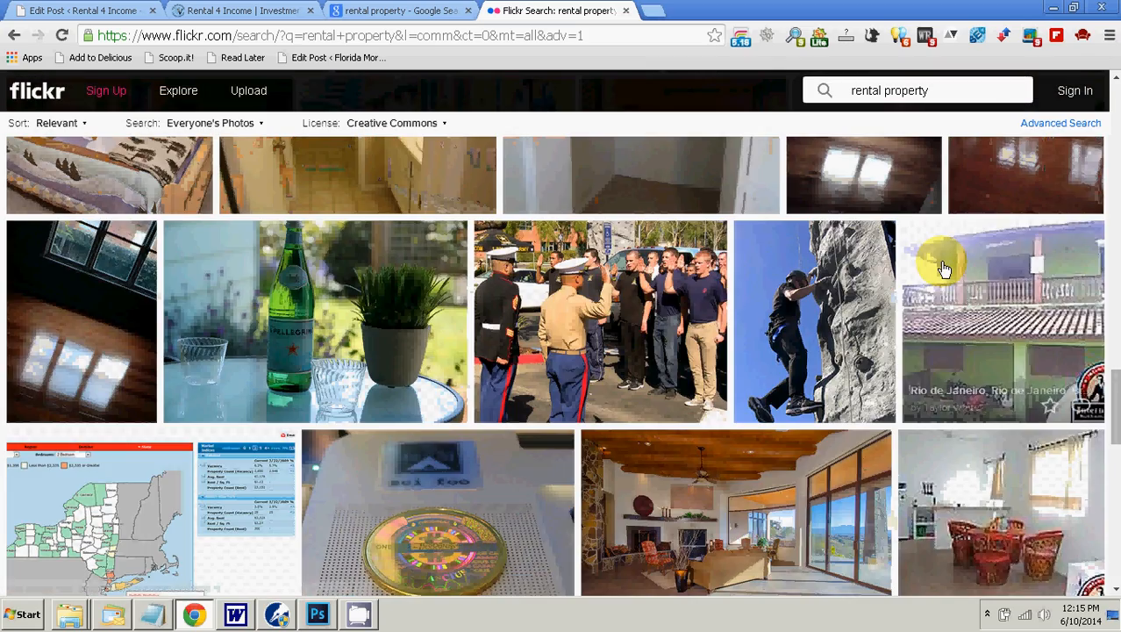
{"action": "scroll", "coordinate": [944, 269], "scroll_direction": "down", "scroll_amount": 6}
{"action": "scroll", "coordinate": [943, 268], "scroll_direction": "down", "scroll_amount": 5}
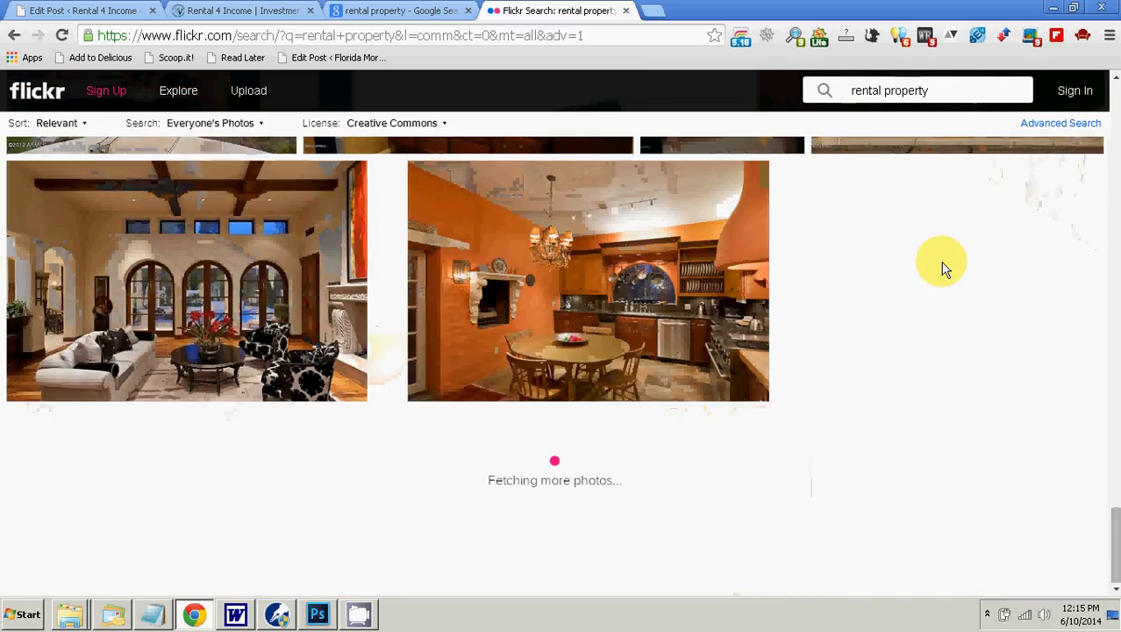
{"action": "scroll", "coordinate": [943, 268], "scroll_direction": "down", "scroll_amount": 10}
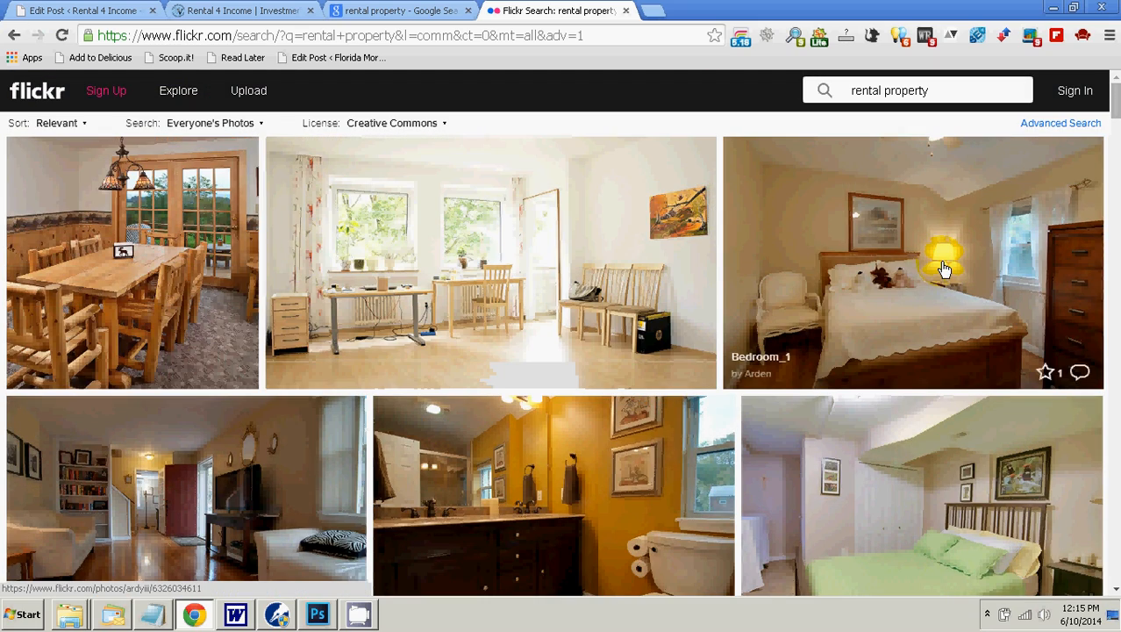
{"action": "scroll", "coordinate": [491, 263], "scroll_direction": "down", "scroll_amount": 1}
Step: Return to Flickr Advanced Search and search commercially usable Creative Commons content for "house for rent"
{"action": "left_click", "coordinate": [13, 36]}
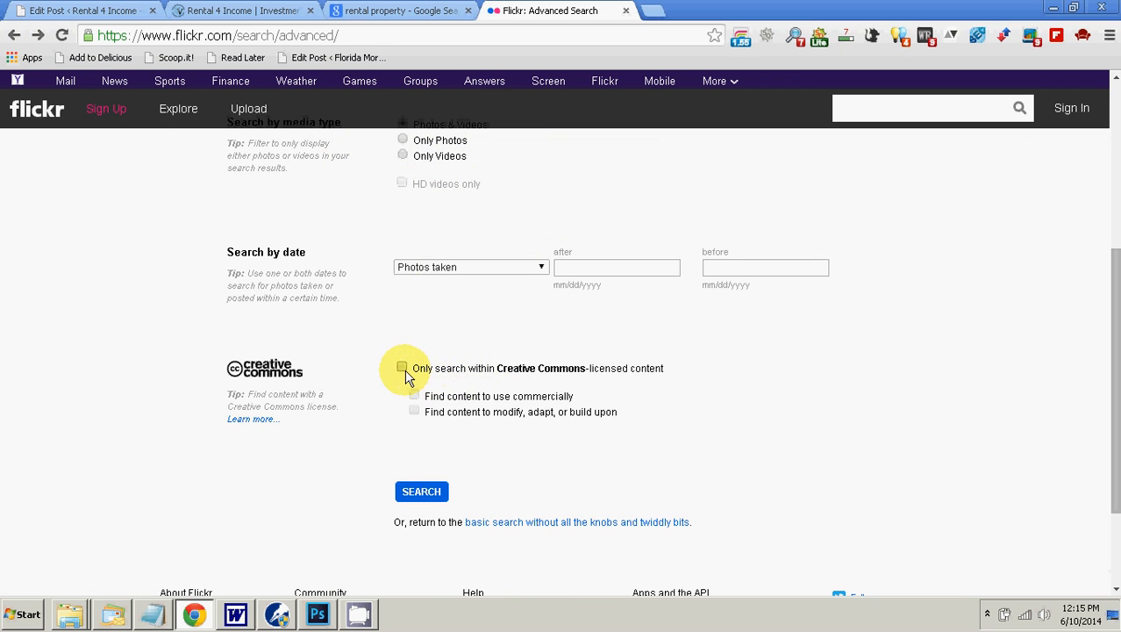
{"action": "left_click", "coordinate": [413, 395]}
{"action": "scroll", "coordinate": [620, 370], "scroll_direction": "up", "scroll_amount": 4}
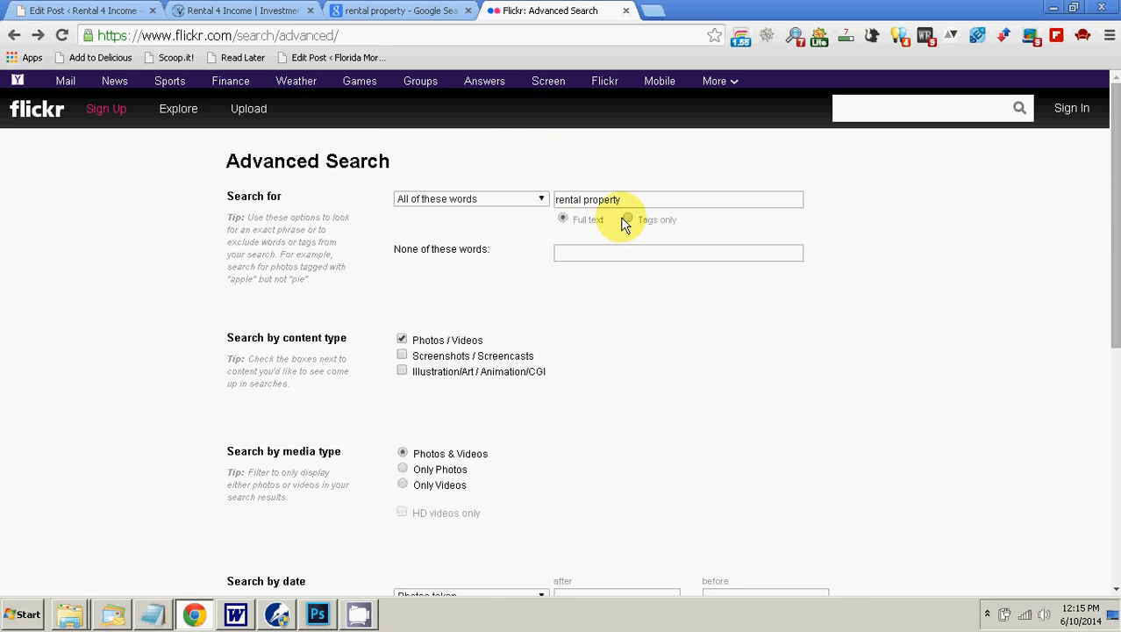
{"action": "left_click_drag", "start_coordinate": [620, 200], "coordinate": [555, 211]}
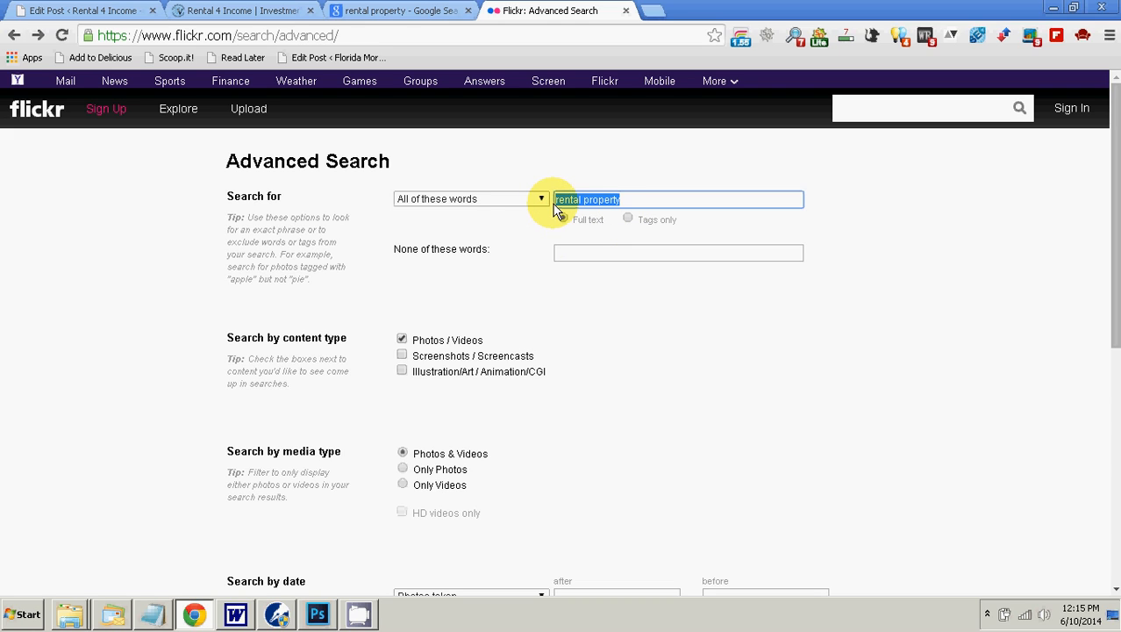
{"action": "type", "text": "house for rent"}
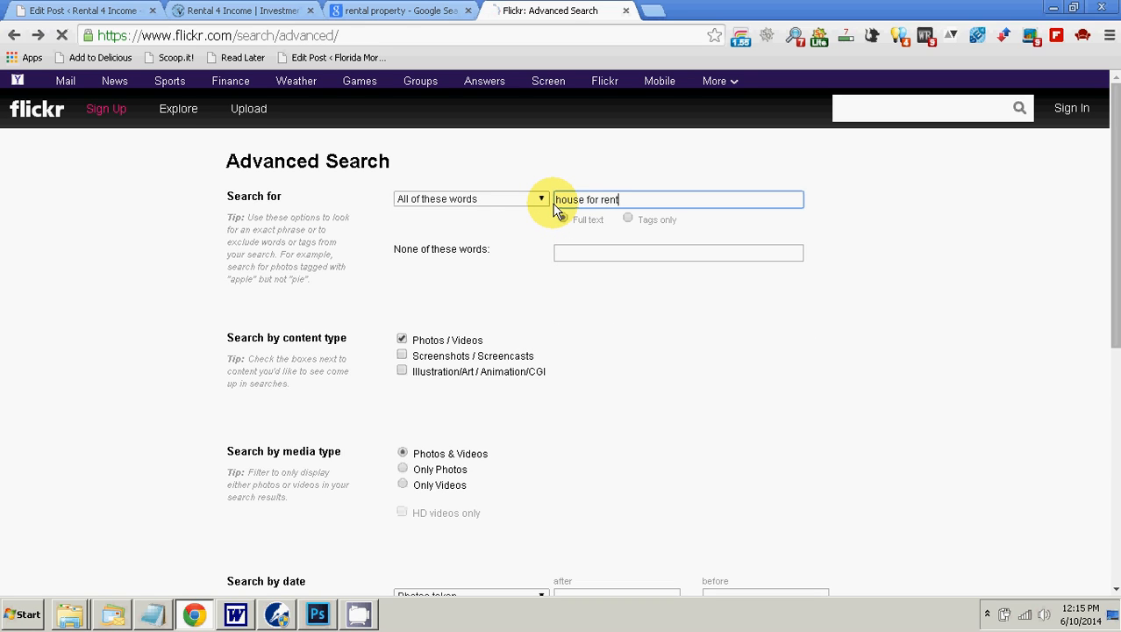
{"action": "key", "text": "Return"}
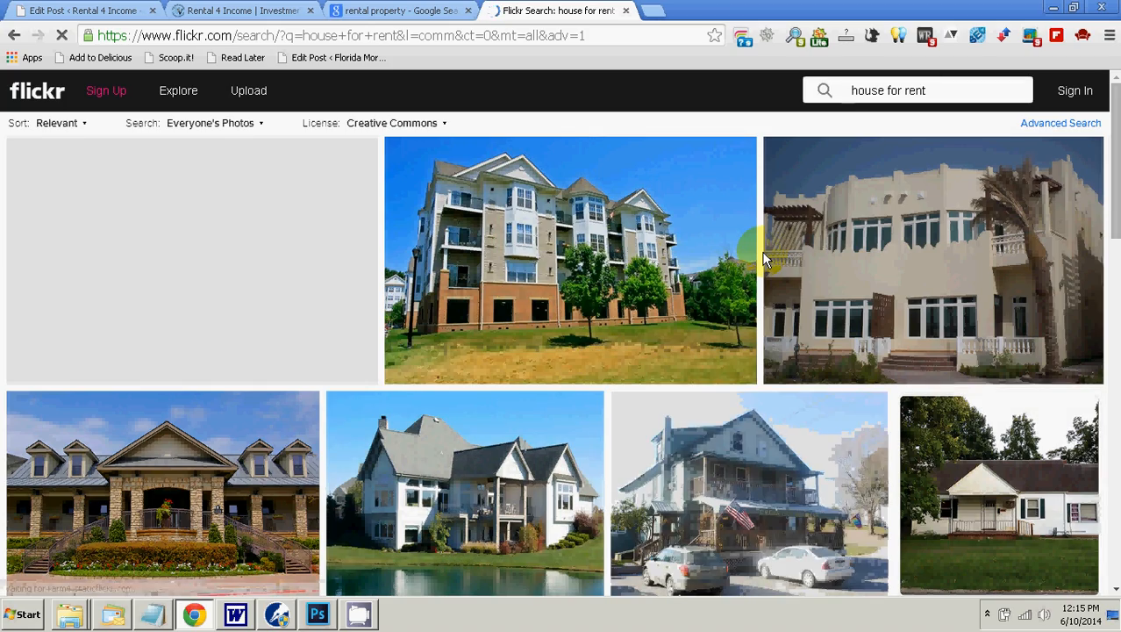
Step: Look through the Flickr "house for rent" photos for a suitable picture, then return to the advanced search form
{"action": "scroll", "coordinate": [763, 258], "scroll_direction": "down", "scroll_amount": 4}
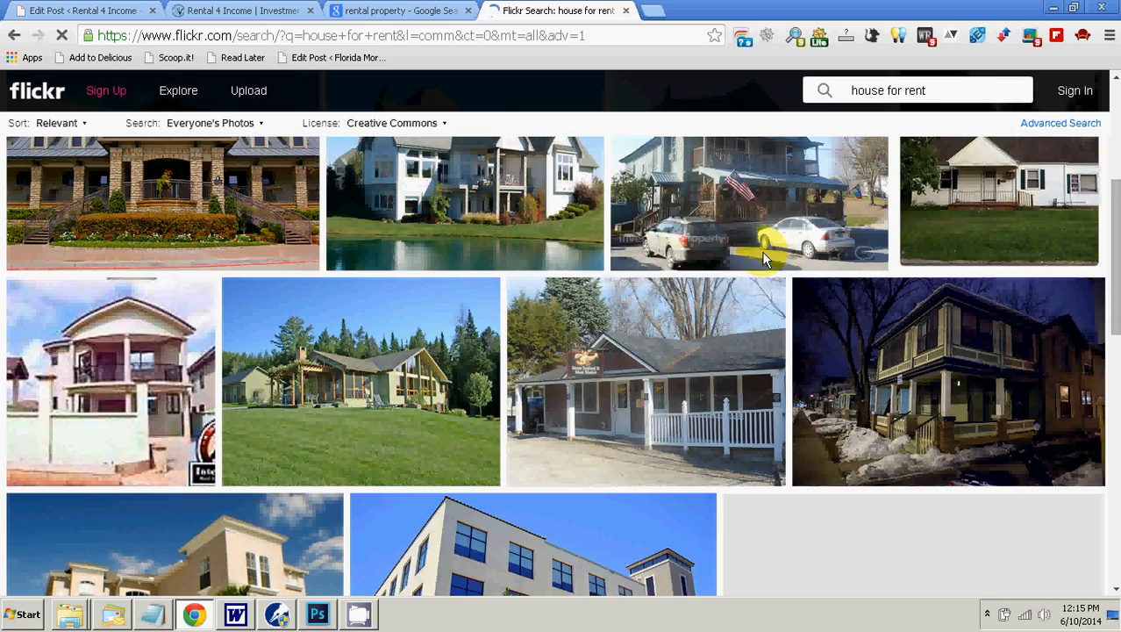
{"action": "scroll", "coordinate": [763, 259], "scroll_direction": "down", "scroll_amount": 2}
{"action": "scroll", "coordinate": [763, 259], "scroll_direction": "down", "scroll_amount": 8}
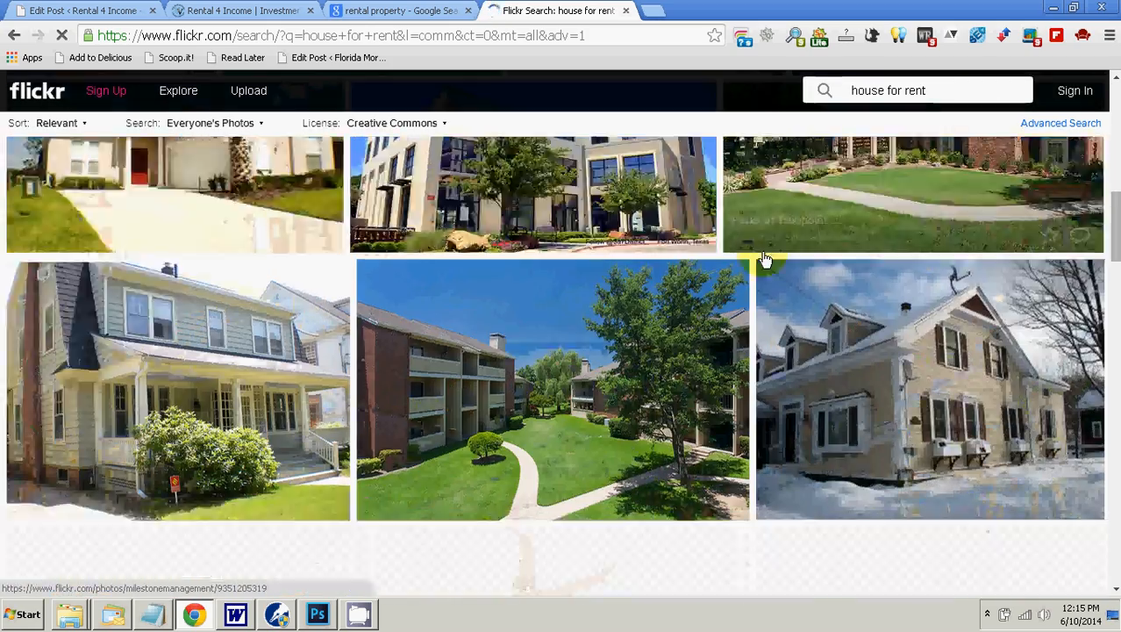
{"action": "scroll", "coordinate": [761, 251], "scroll_direction": "down", "scroll_amount": 8}
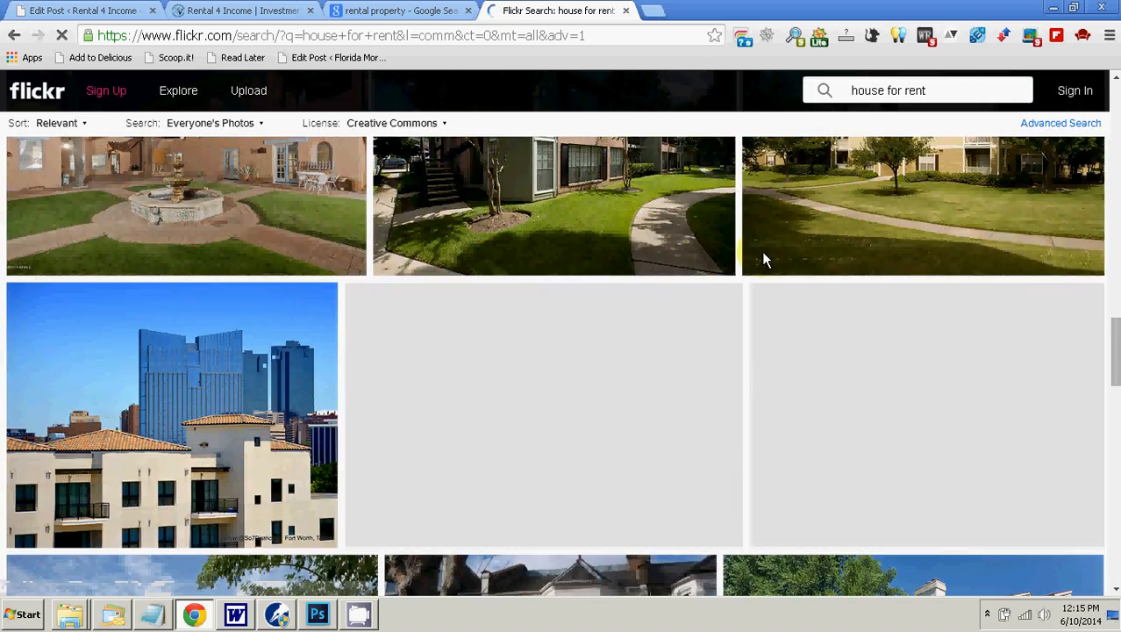
{"action": "scroll", "coordinate": [762, 250], "scroll_direction": "down", "scroll_amount": 10}
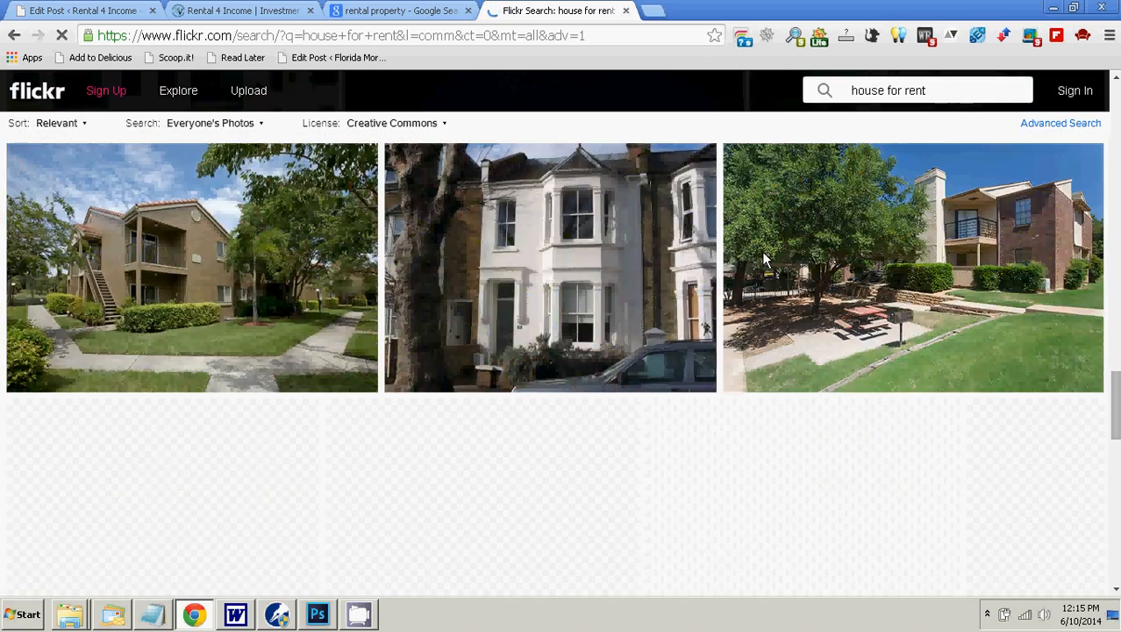
{"action": "scroll", "coordinate": [761, 251], "scroll_direction": "down", "scroll_amount": 10}
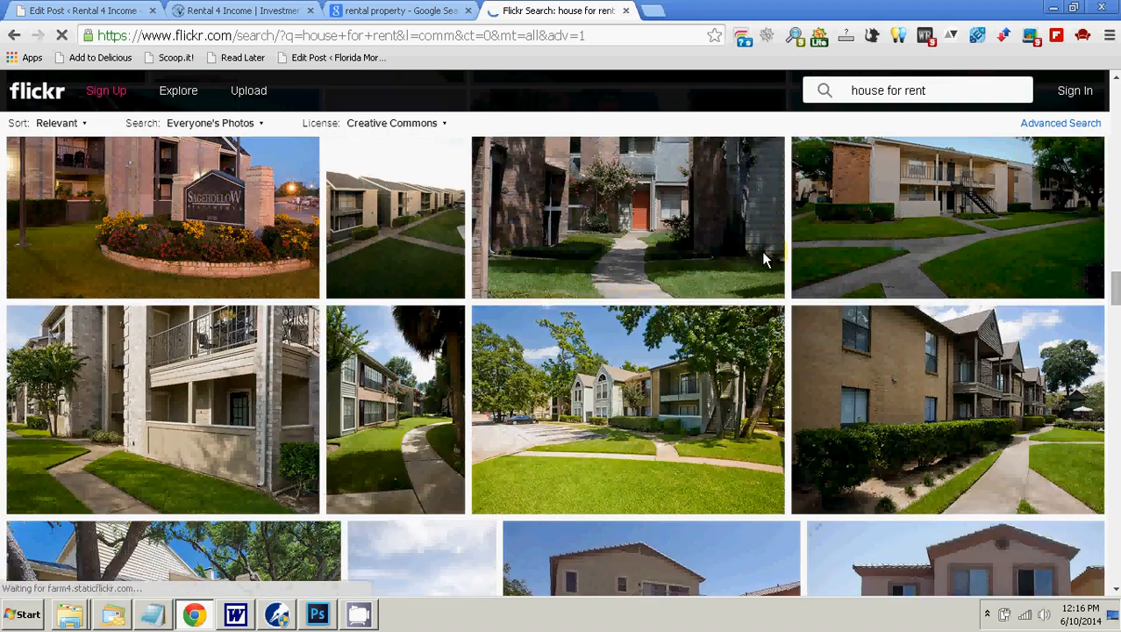
{"action": "scroll", "coordinate": [761, 251], "scroll_direction": "down", "scroll_amount": 10}
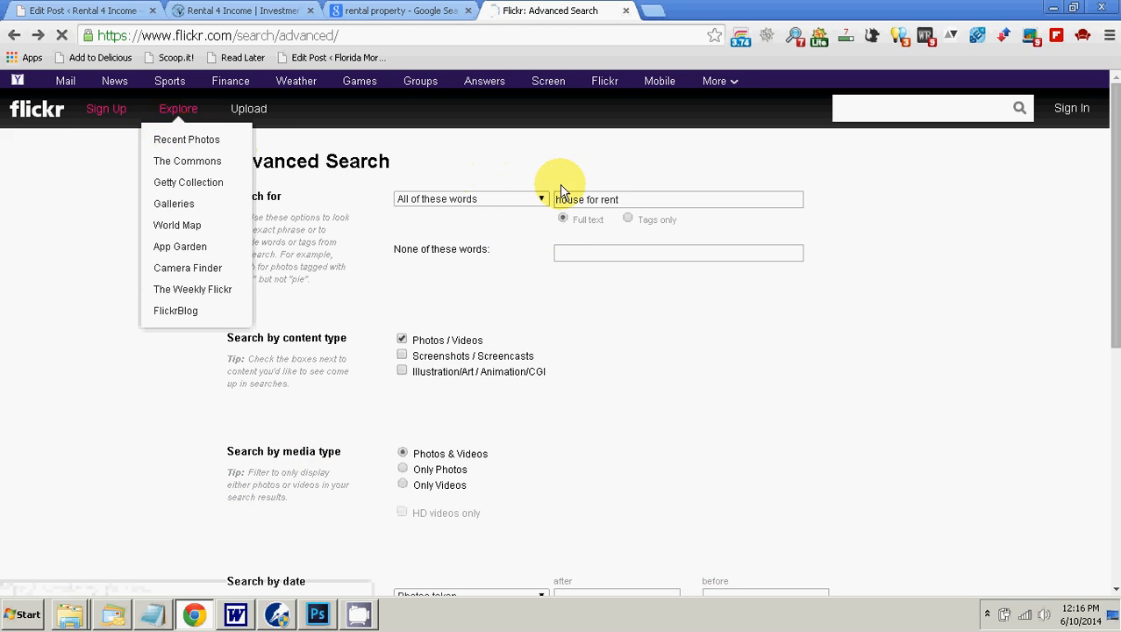
Step: Shorten the Flickr search words to "for rent" and run the search within commercially usable Creative Commons content
{"action": "left_click_drag", "start_coordinate": [586, 200], "coordinate": [537, 216]}
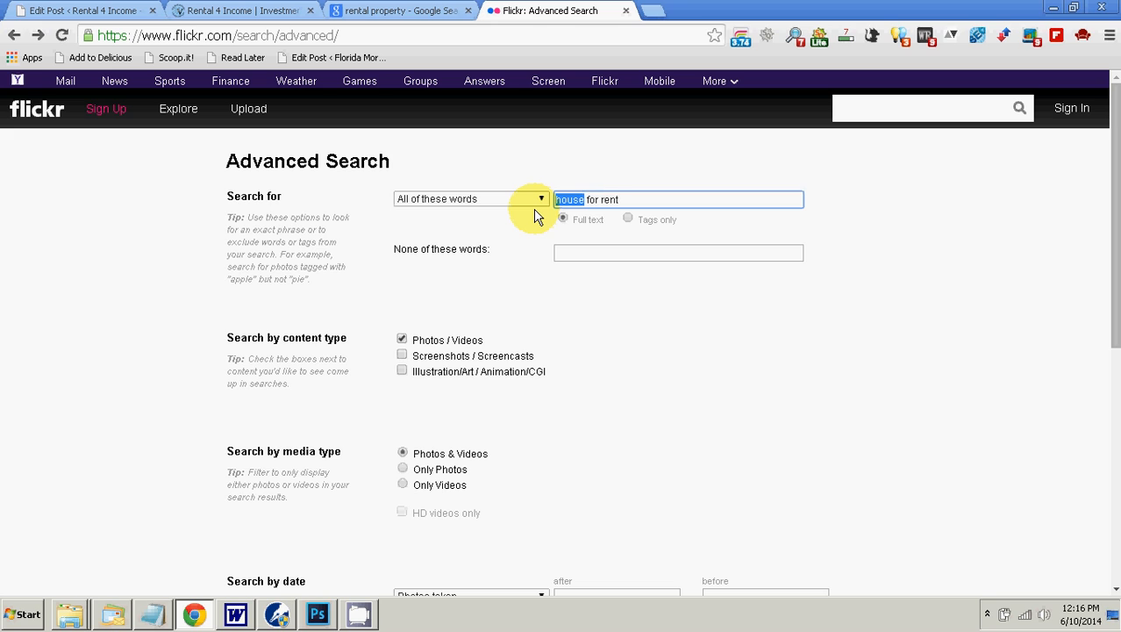
{"action": "scroll", "coordinate": [578, 295], "scroll_direction": "down", "scroll_amount": 6}
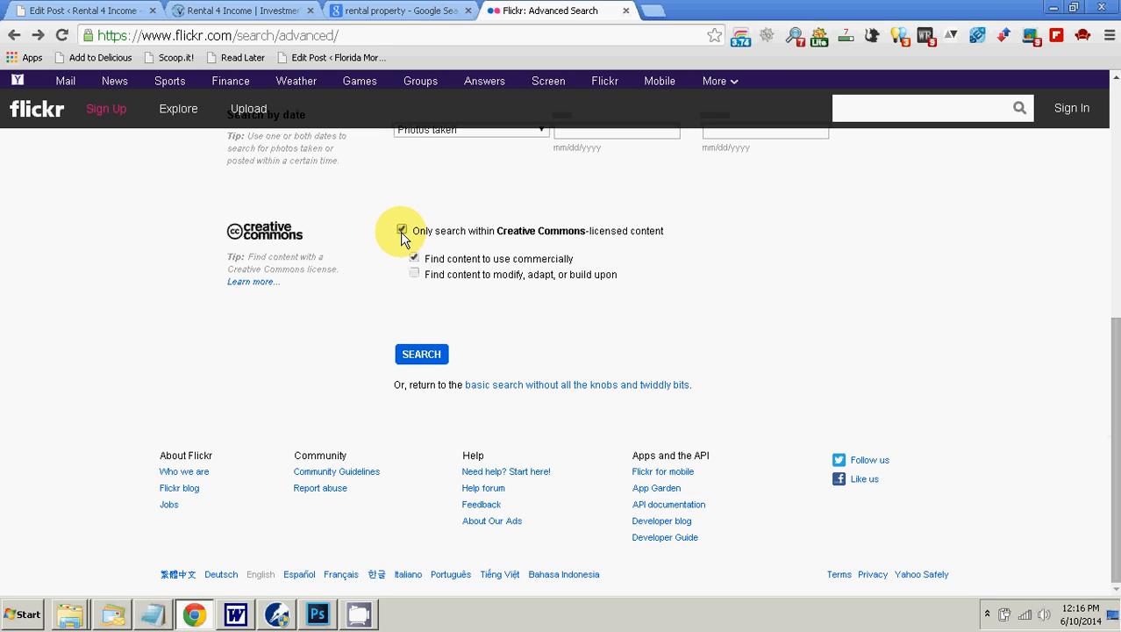
{"action": "left_click", "coordinate": [421, 354]}
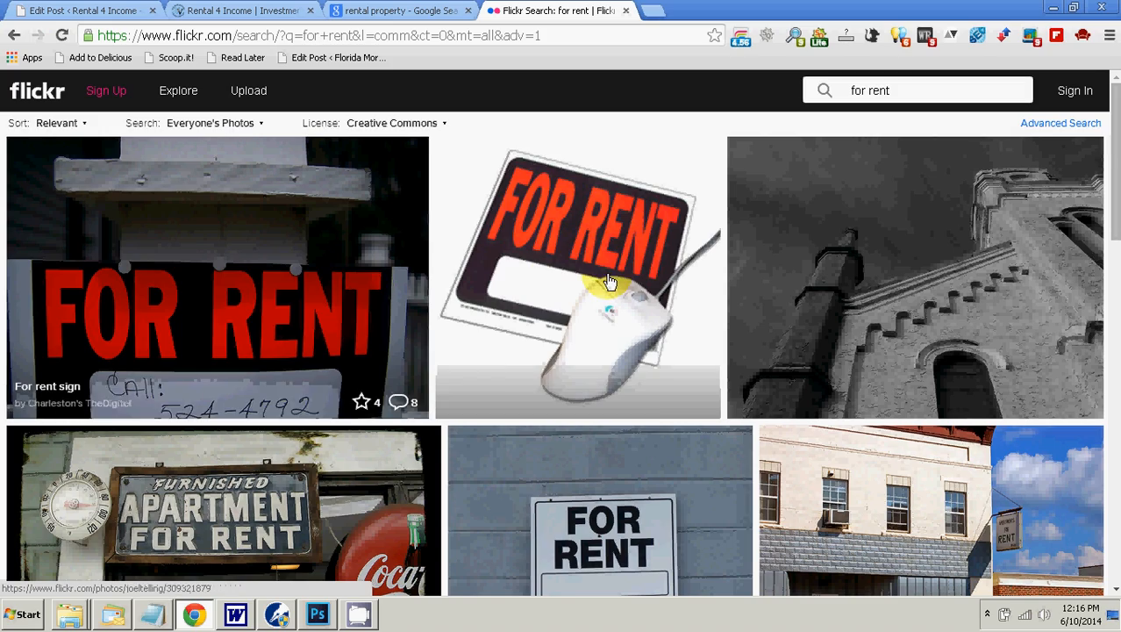
Step: Look through the Flickr "for rent" photos for a sign picture that suits the post
{"action": "scroll", "coordinate": [584, 272], "scroll_direction": "down", "scroll_amount": 3}
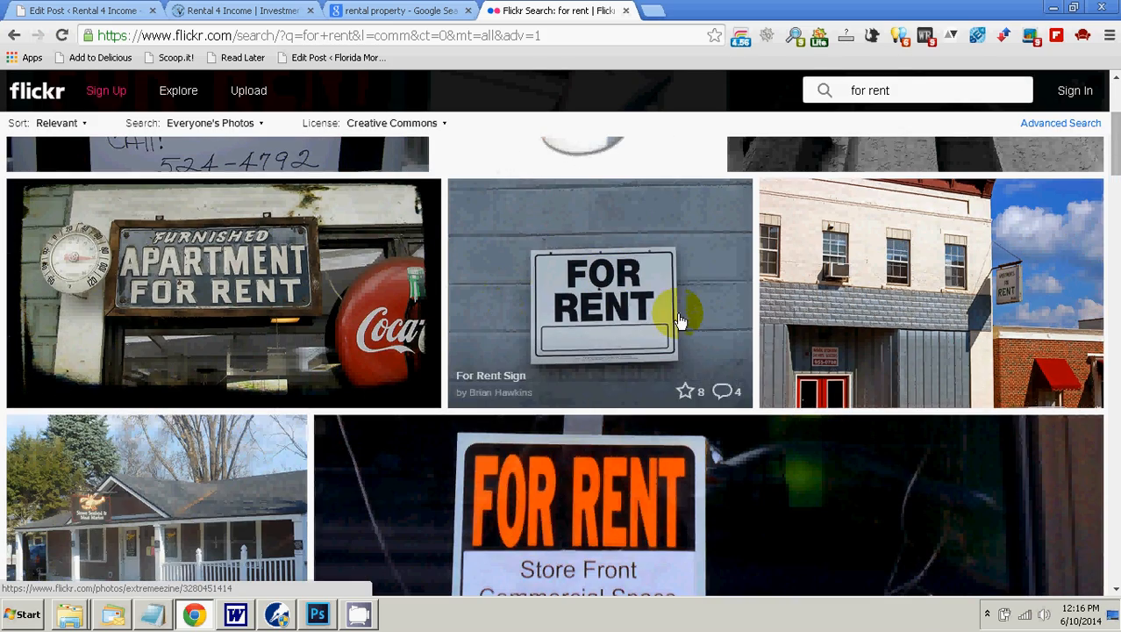
{"action": "scroll", "coordinate": [677, 316], "scroll_direction": "down", "scroll_amount": 2}
{"action": "scroll", "coordinate": [680, 320], "scroll_direction": "down", "scroll_amount": 10}
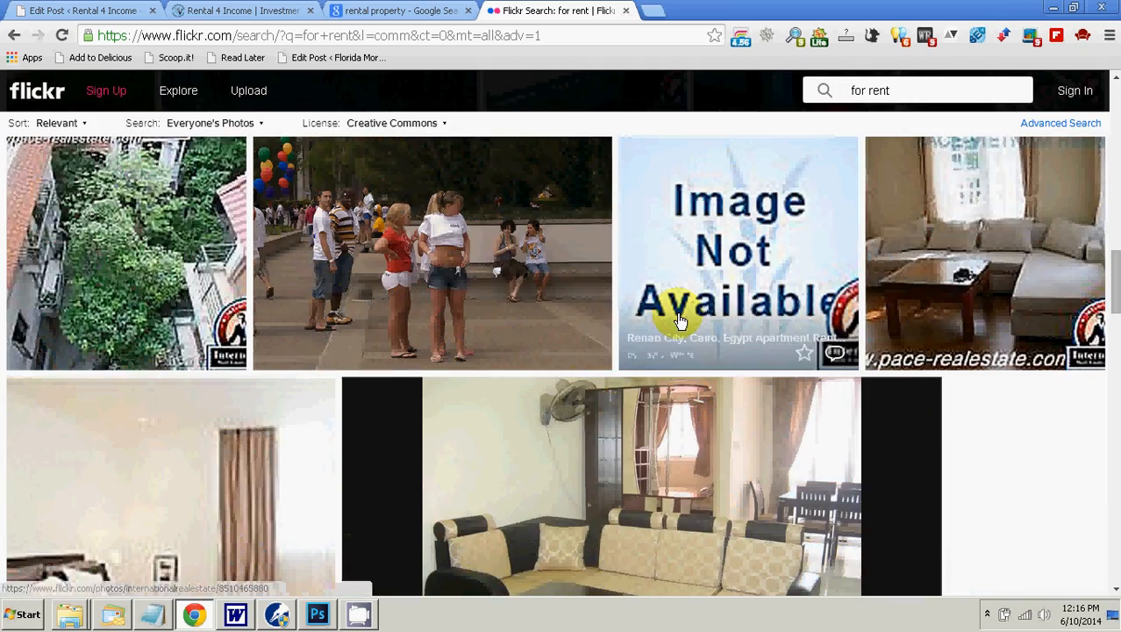
{"action": "scroll", "coordinate": [679, 320], "scroll_direction": "down", "scroll_amount": 6}
{"action": "scroll", "coordinate": [677, 320], "scroll_direction": "up", "scroll_amount": 18}
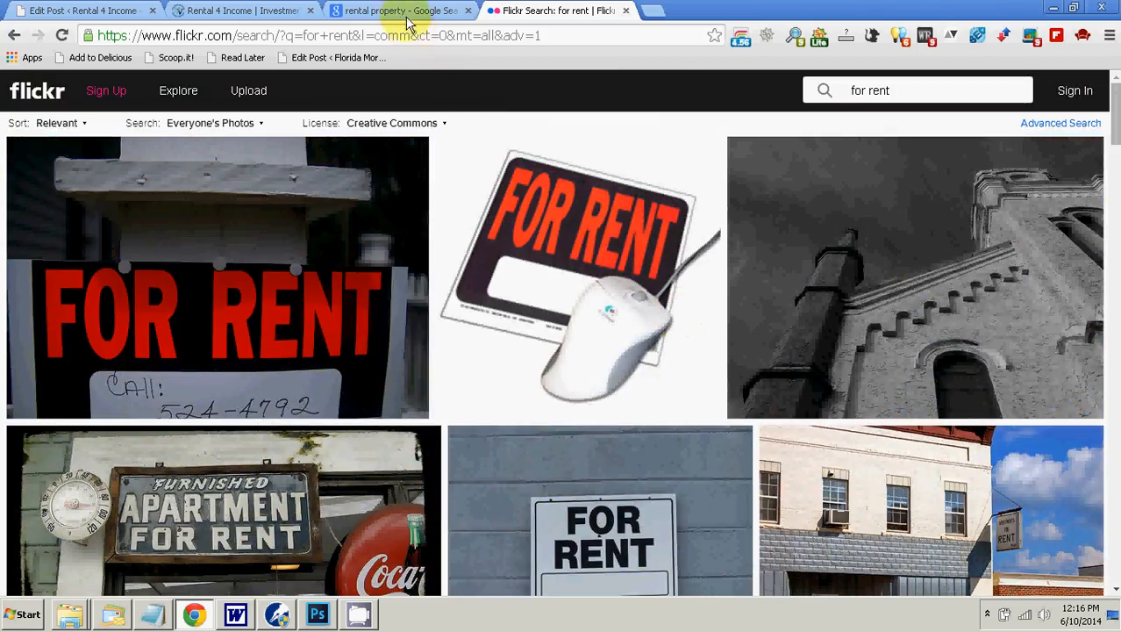
Step: Switch to the Google image results, search the images labeled for reuse for "for rent", and look through the pictures
{"action": "left_click", "coordinate": [406, 17]}
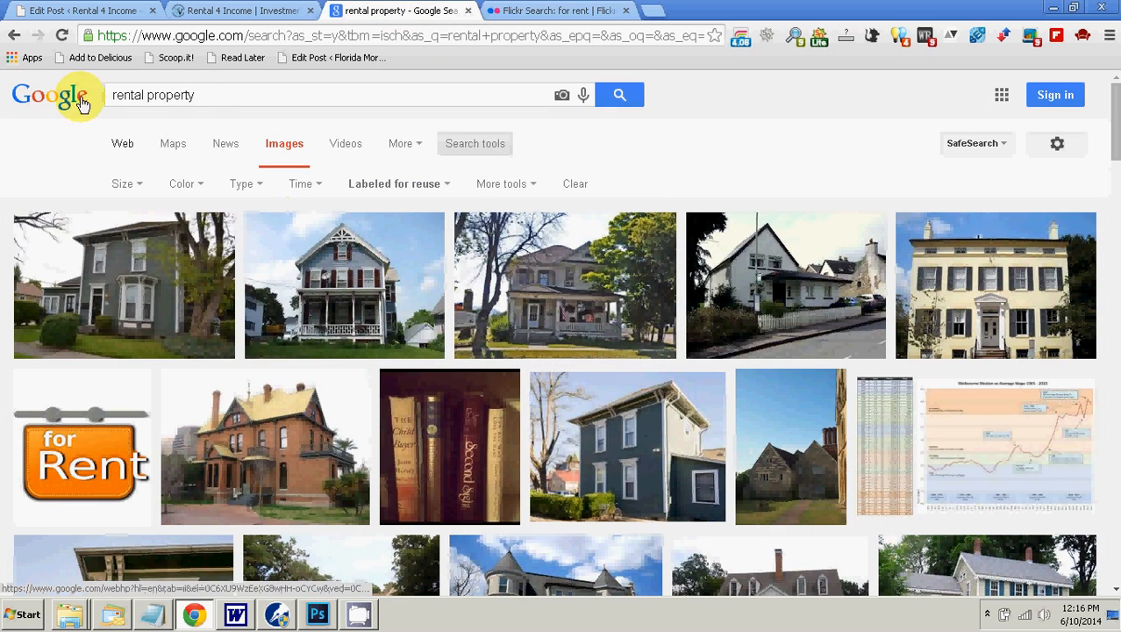
{"action": "left_click_drag", "start_coordinate": [212, 93], "coordinate": [112, 101]}
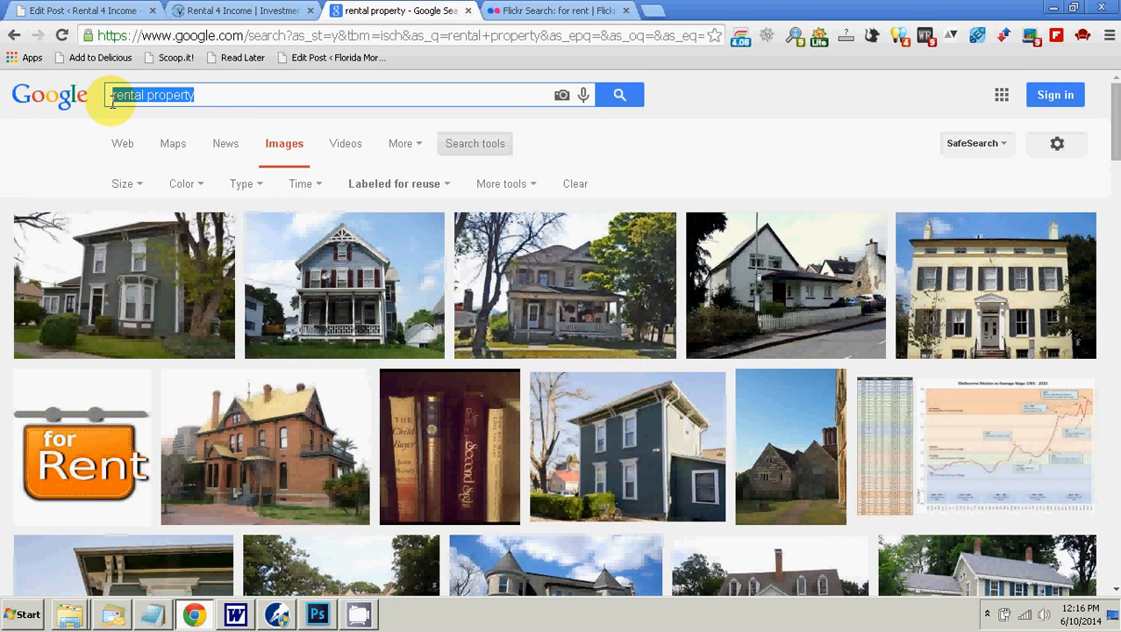
{"action": "type", "text": "for rent"}
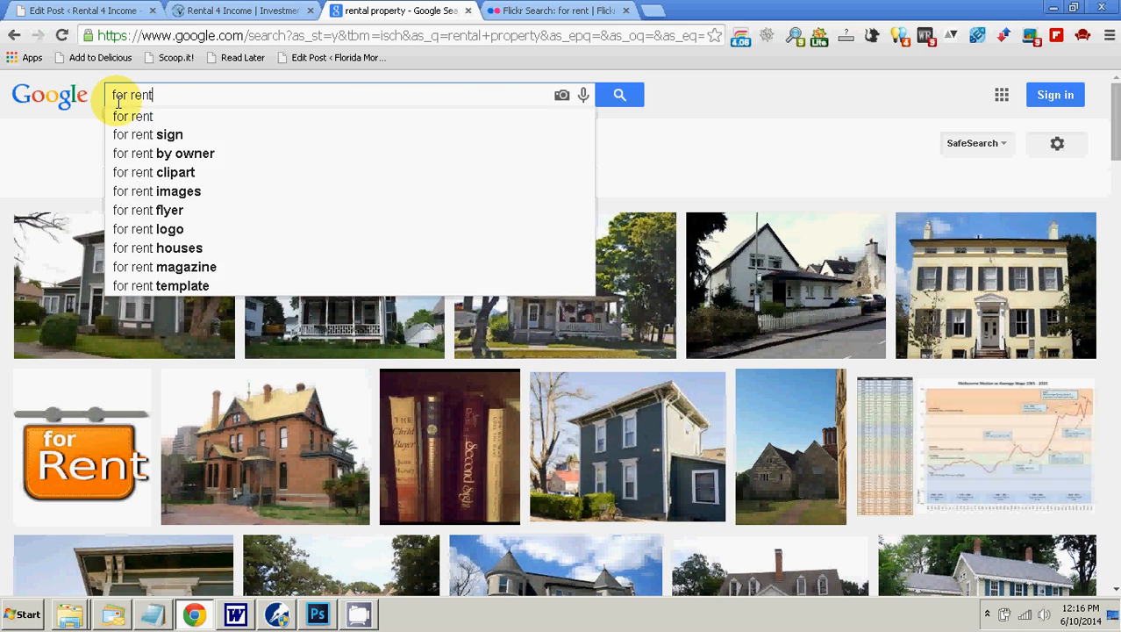
{"action": "key", "text": "Return"}
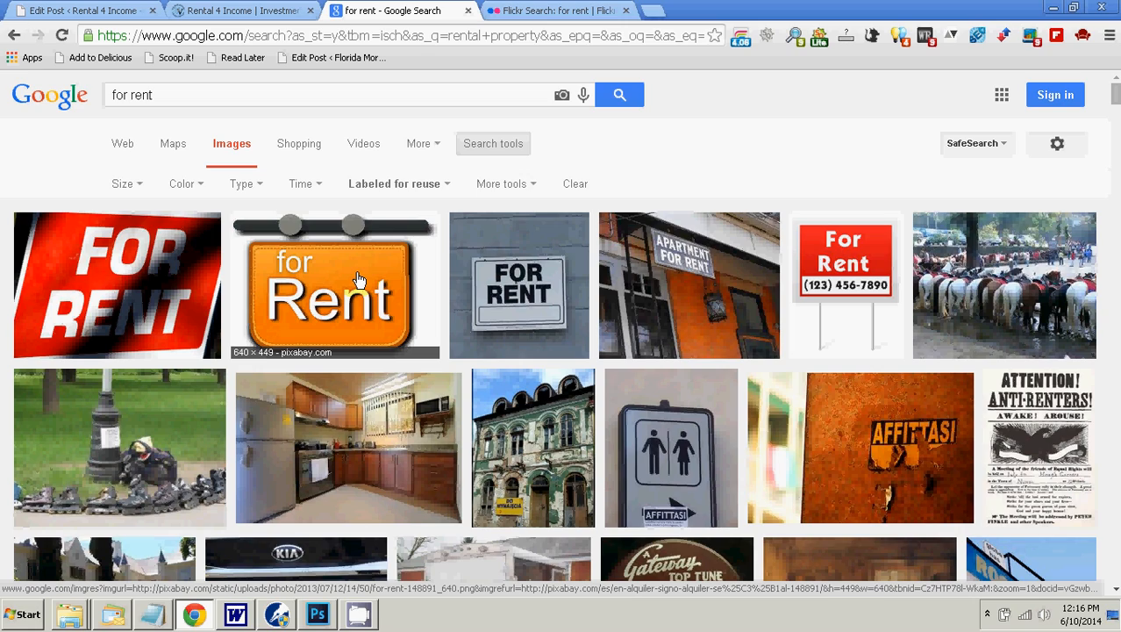
{"action": "scroll", "coordinate": [358, 279], "scroll_direction": "down", "scroll_amount": 5}
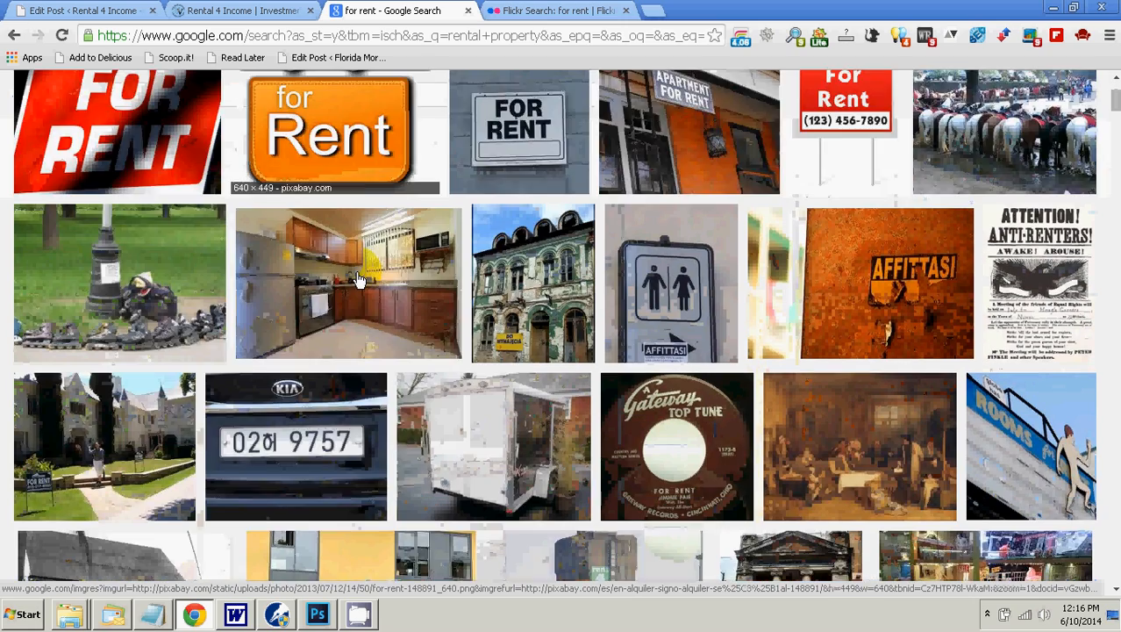
{"action": "scroll", "coordinate": [358, 279], "scroll_direction": "down", "scroll_amount": 5}
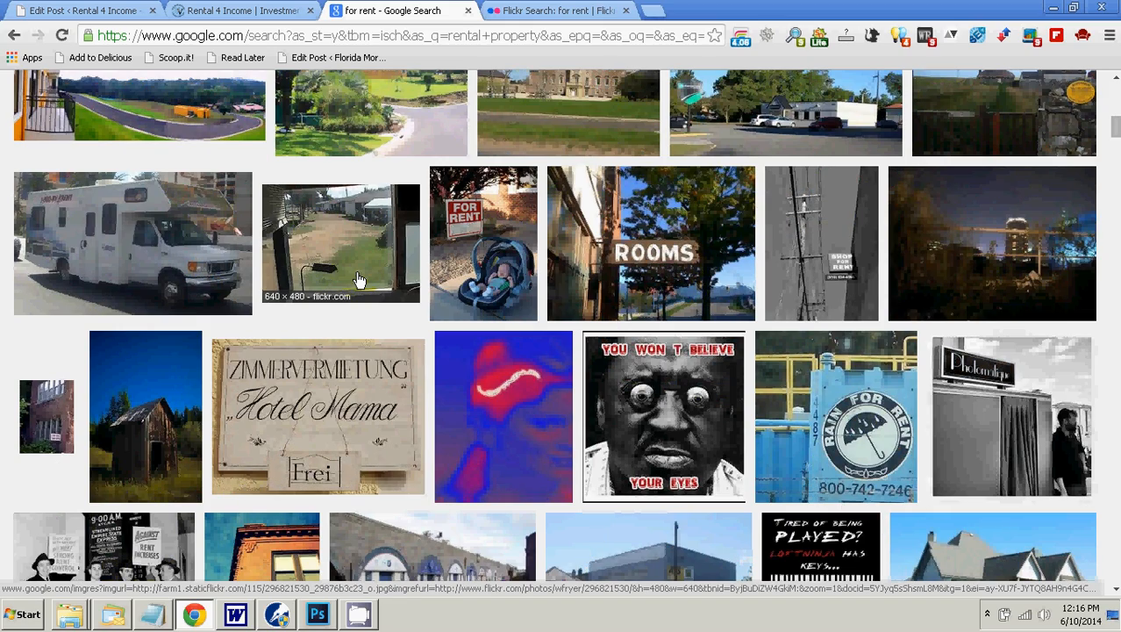
Step: Look further through the reusable "for rent" Google images to the end, then return to the first results
{"action": "scroll", "coordinate": [358, 279], "scroll_direction": "down", "scroll_amount": 5}
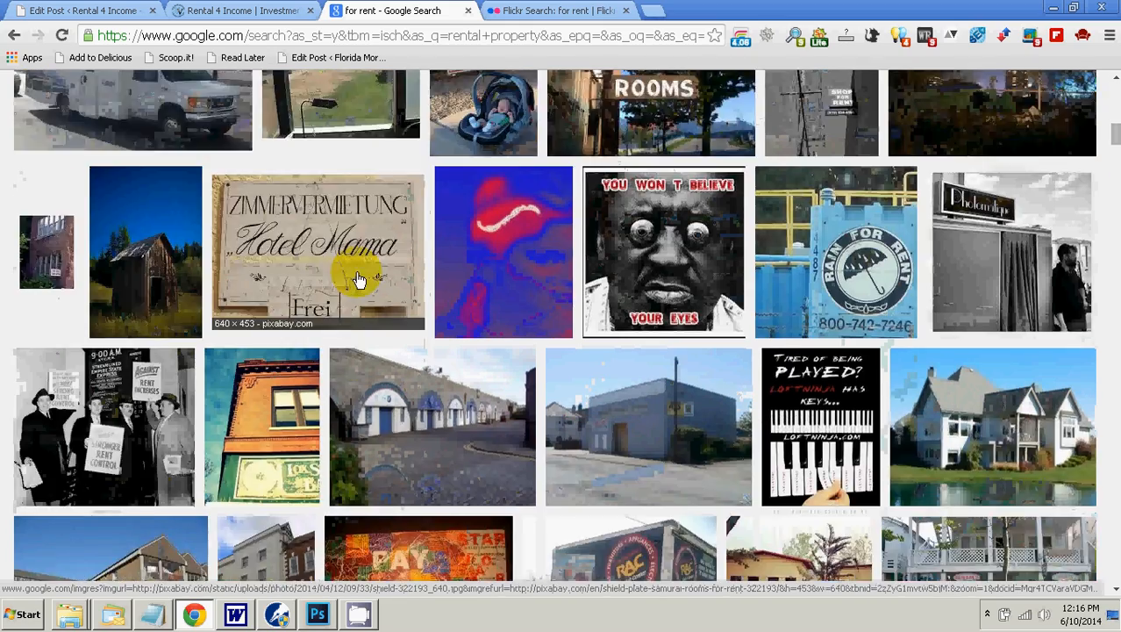
{"action": "scroll", "coordinate": [357, 279], "scroll_direction": "down", "scroll_amount": 5}
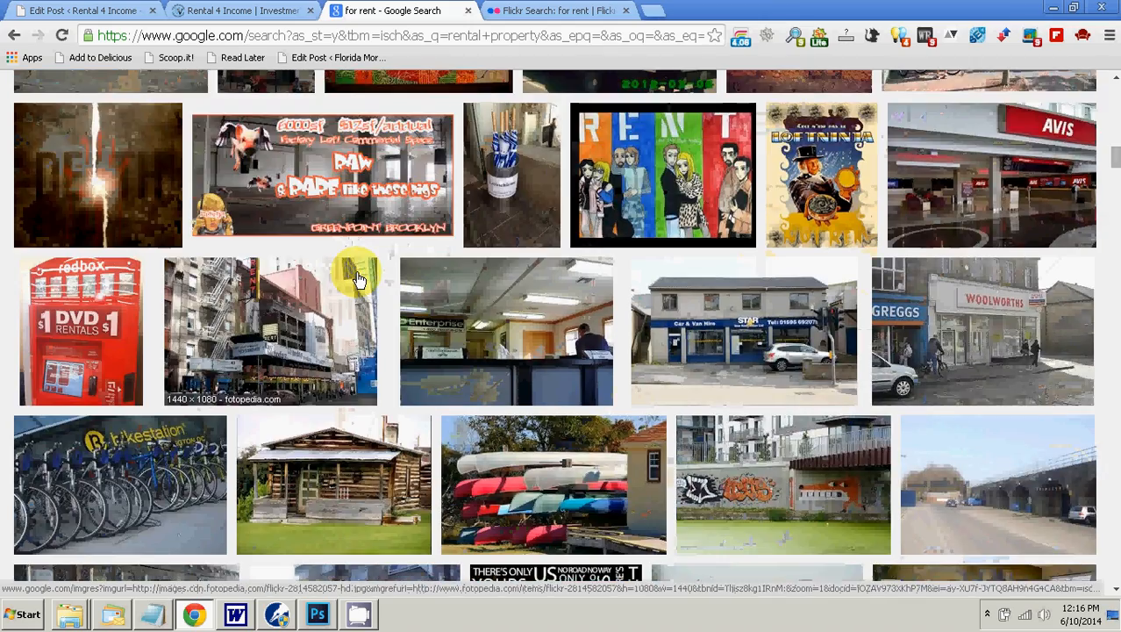
{"action": "scroll", "coordinate": [358, 279], "scroll_direction": "down", "scroll_amount": 5}
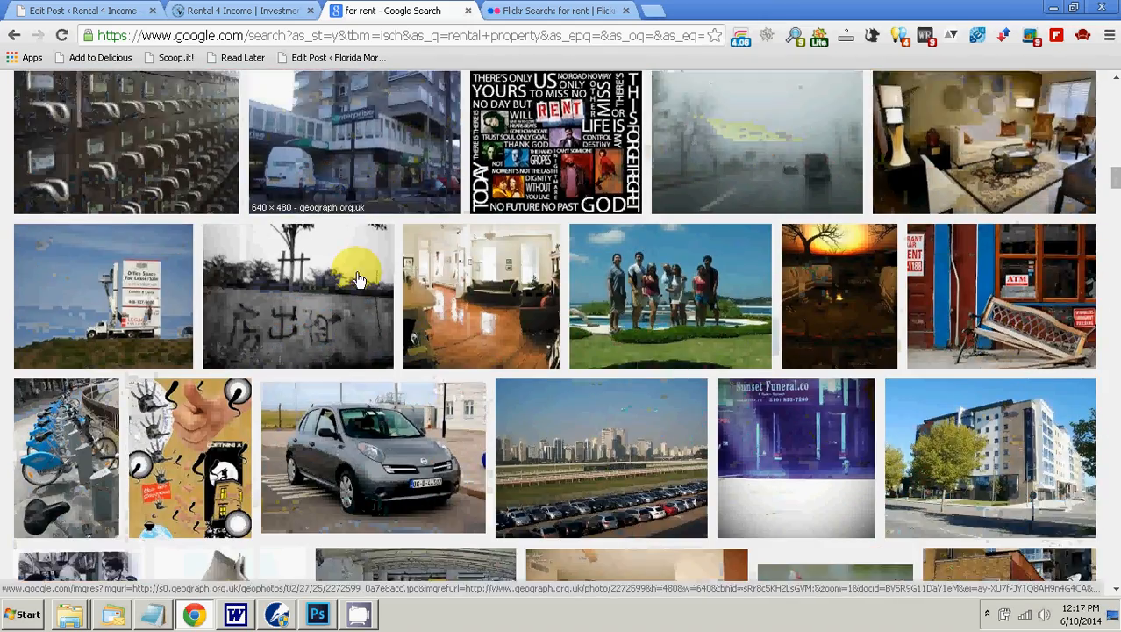
{"action": "scroll", "coordinate": [358, 279], "scroll_direction": "down", "scroll_amount": 6}
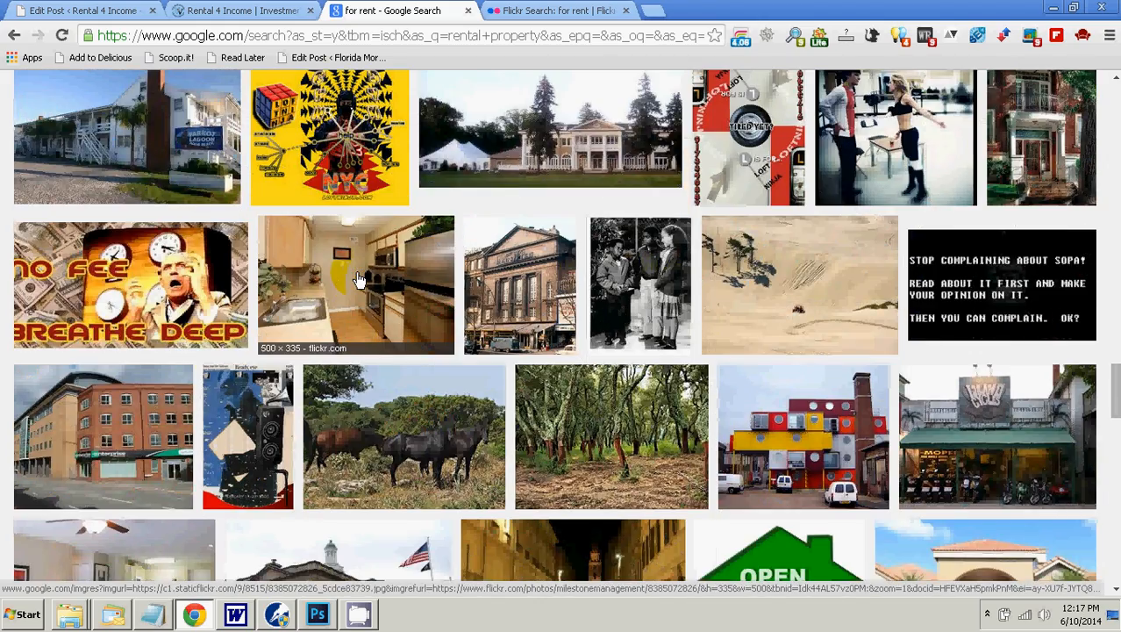
{"action": "scroll", "coordinate": [358, 279], "scroll_direction": "down", "scroll_amount": 4}
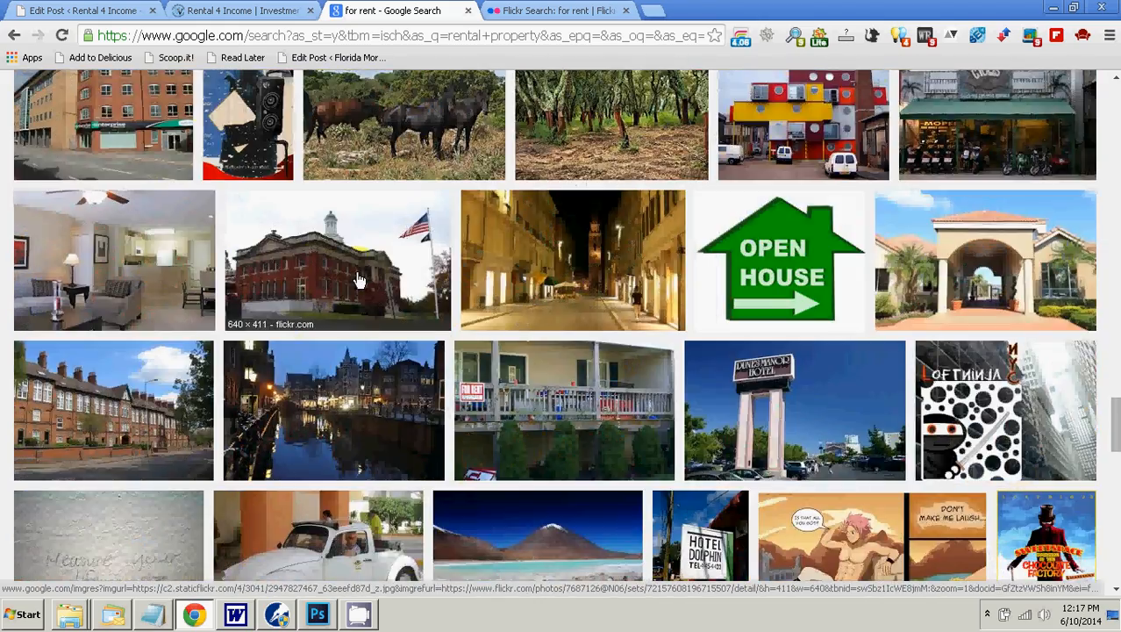
{"action": "scroll", "coordinate": [358, 279], "scroll_direction": "down", "scroll_amount": 3}
{"action": "scroll", "coordinate": [358, 279], "scroll_direction": "down", "scroll_amount": 5}
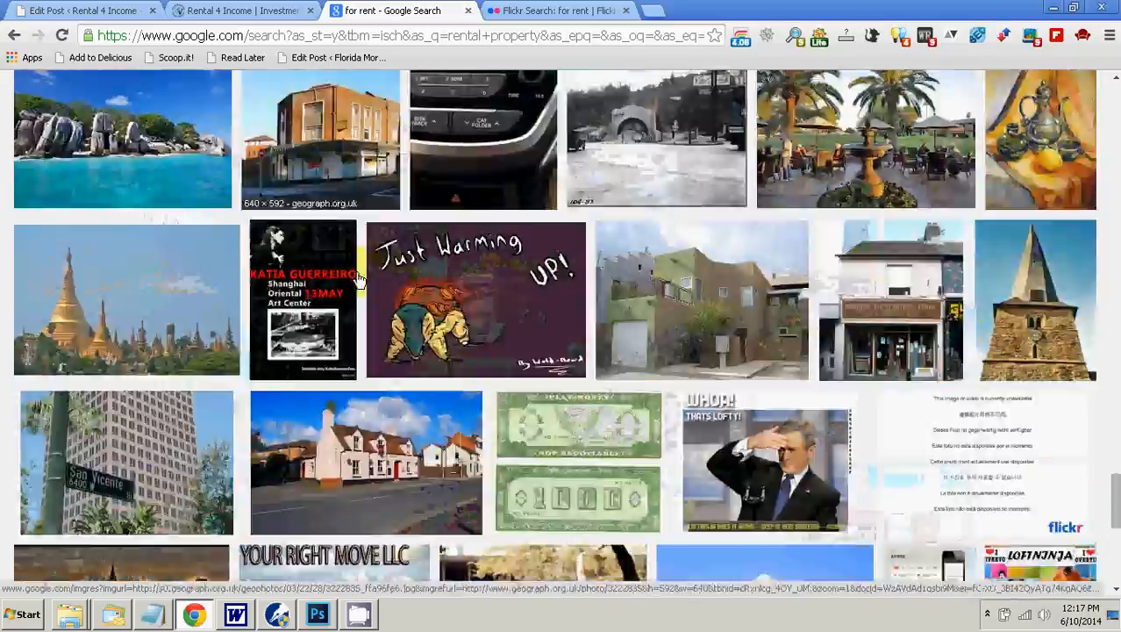
{"action": "scroll", "coordinate": [358, 279], "scroll_direction": "up", "scroll_amount": 4}
{"action": "scroll", "coordinate": [358, 279], "scroll_direction": "down", "scroll_amount": 10}
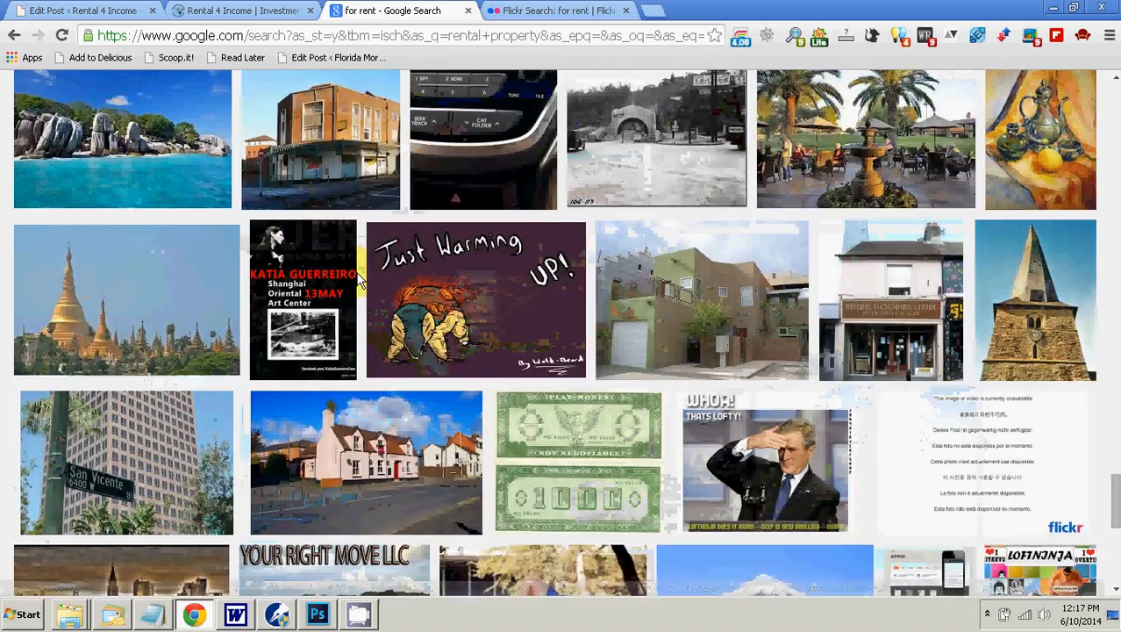
{"action": "scroll", "coordinate": [357, 279], "scroll_direction": "up", "scroll_amount": 15}
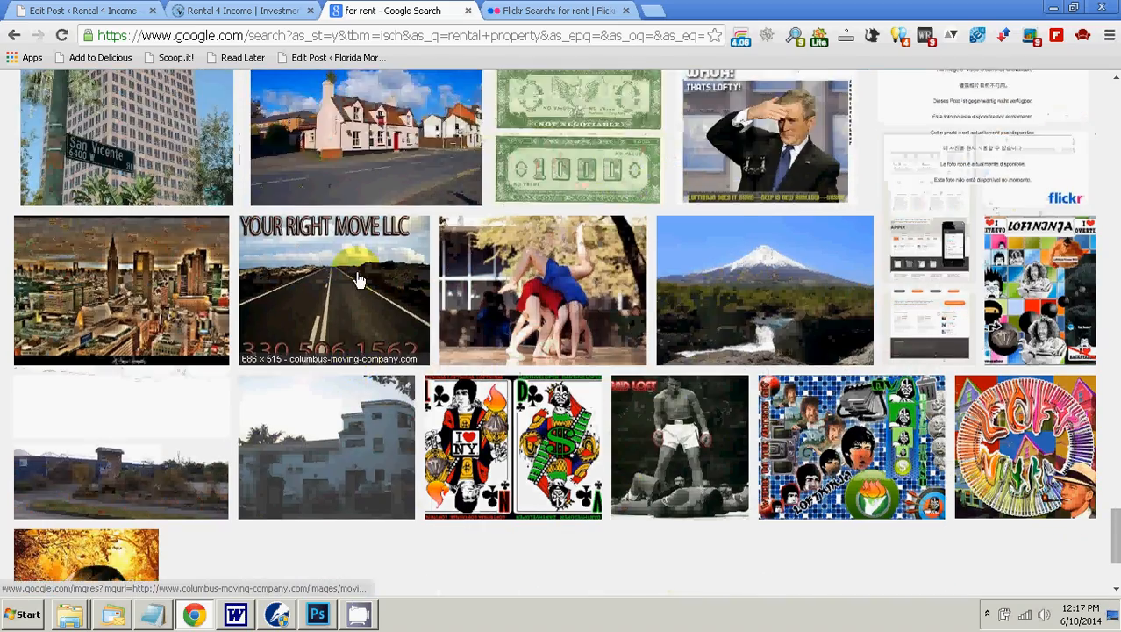
{"action": "scroll", "coordinate": [358, 279], "scroll_direction": "up", "scroll_amount": 15}
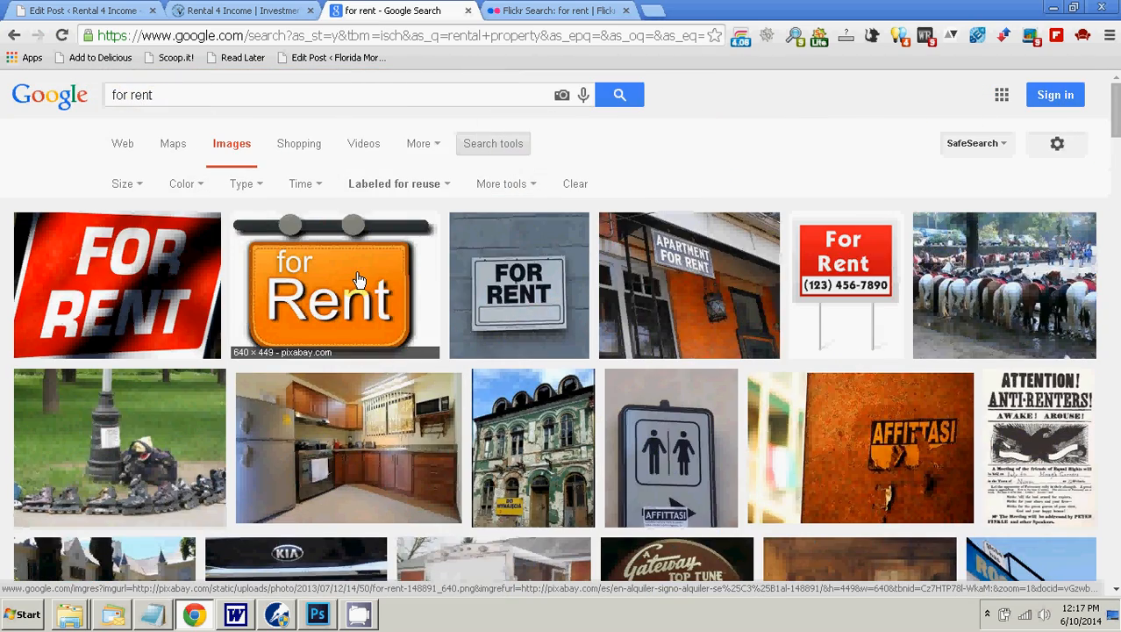
{"action": "scroll", "coordinate": [358, 279], "scroll_direction": "down", "scroll_amount": 5}
{"action": "scroll", "coordinate": [358, 279], "scroll_direction": "up", "scroll_amount": 5}
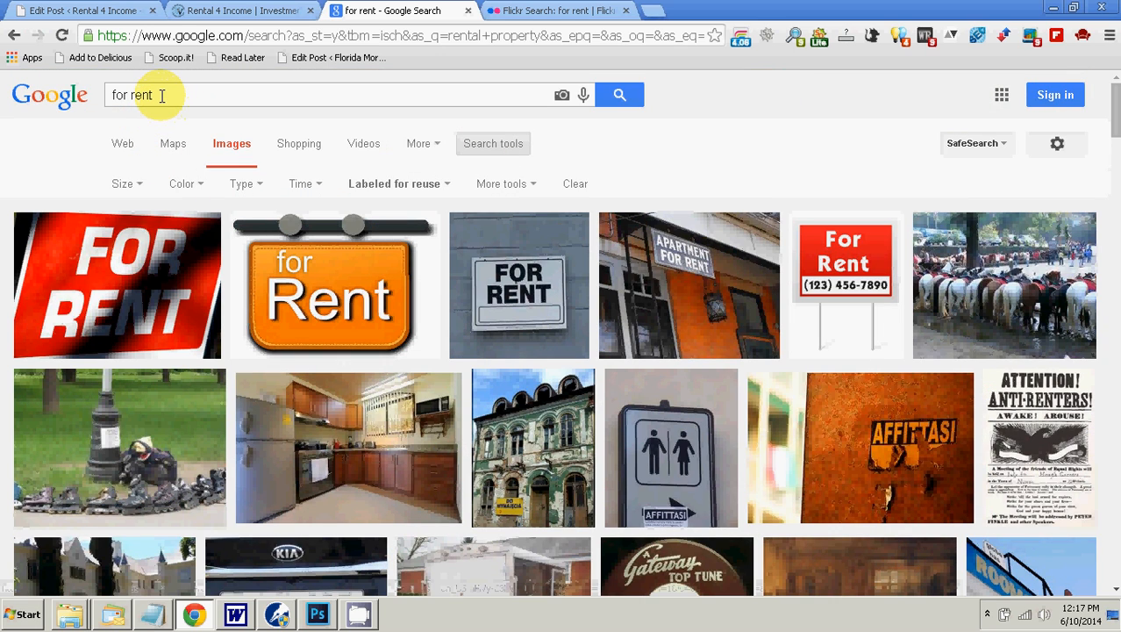
{"action": "left_click_drag", "start_coordinate": [159, 94], "coordinate": [104, 99]}
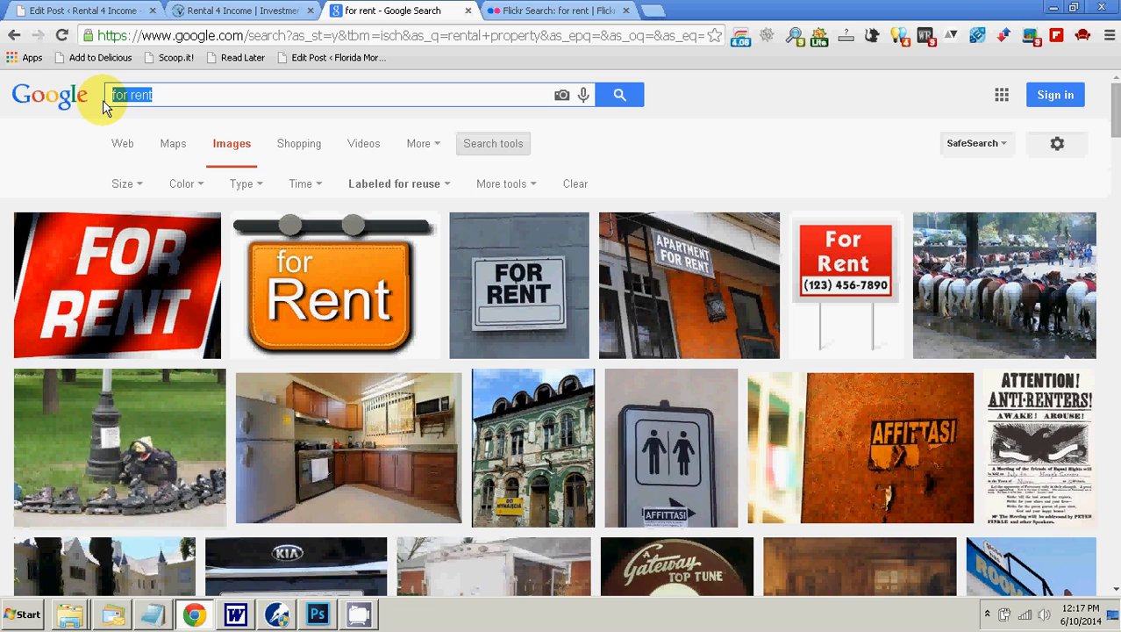
{"action": "left_click", "coordinate": [987, 612]}
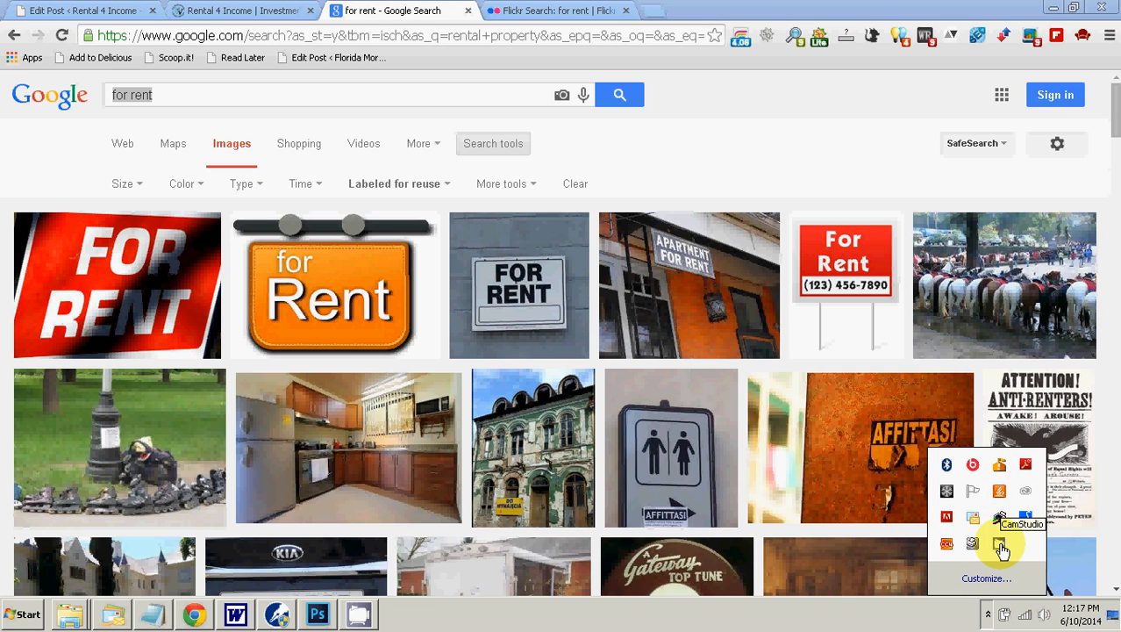
{"action": "left_click", "coordinate": [1001, 548]}
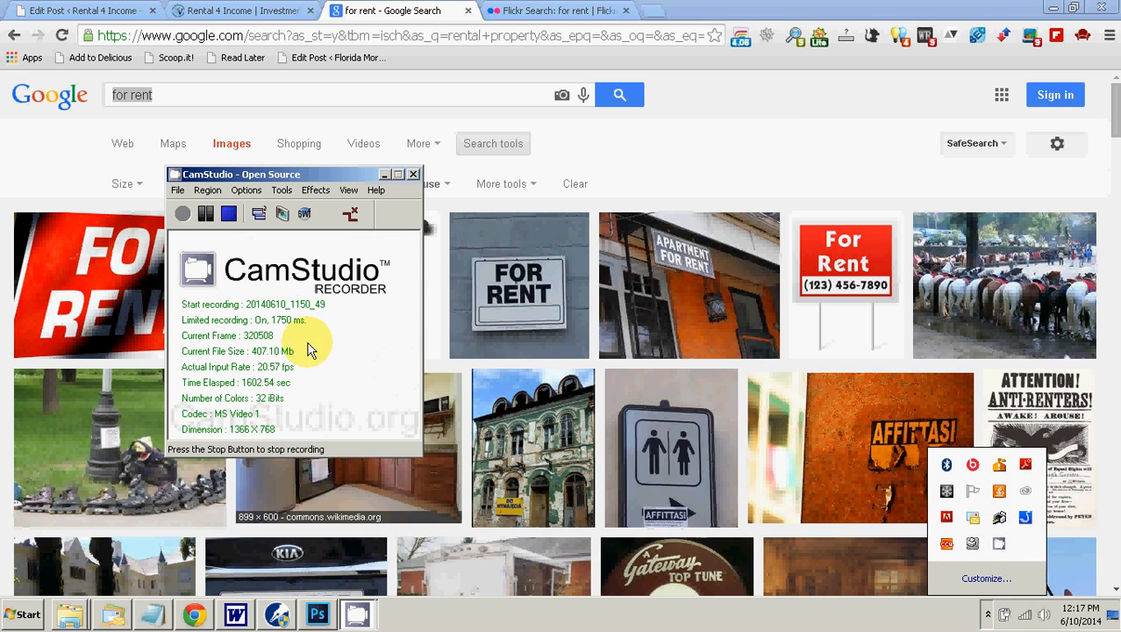
{"action": "left_click", "coordinate": [183, 215]}
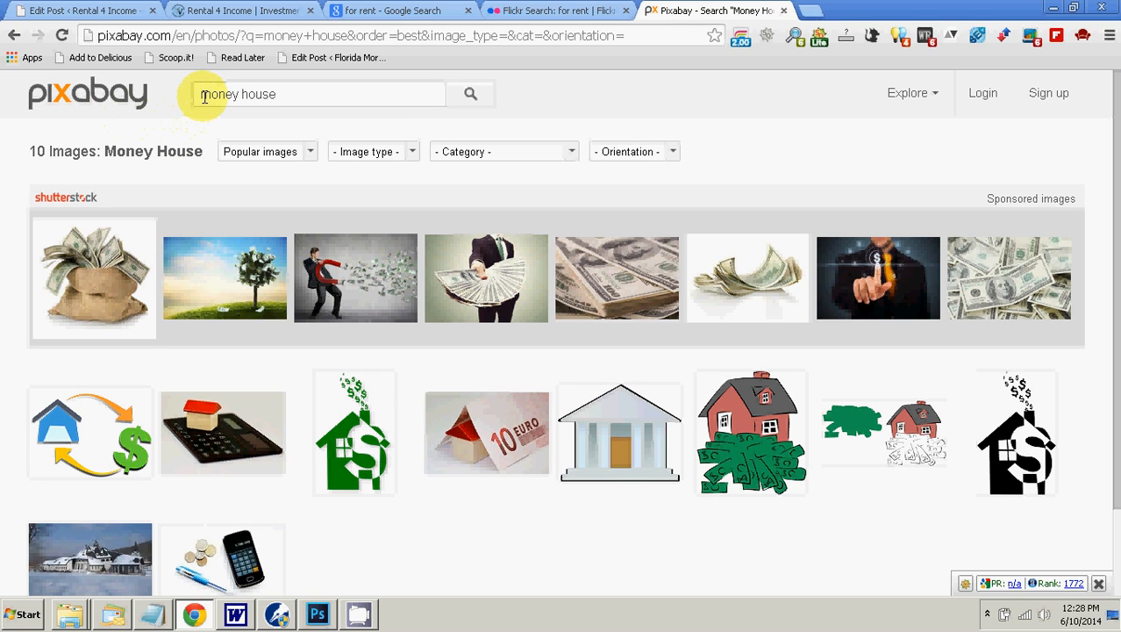
Step: Look through the Pixabay "money house" pictures and compare them with the Google "for rent" image results
{"action": "scroll", "coordinate": [449, 480], "scroll_direction": "down", "scroll_amount": 1}
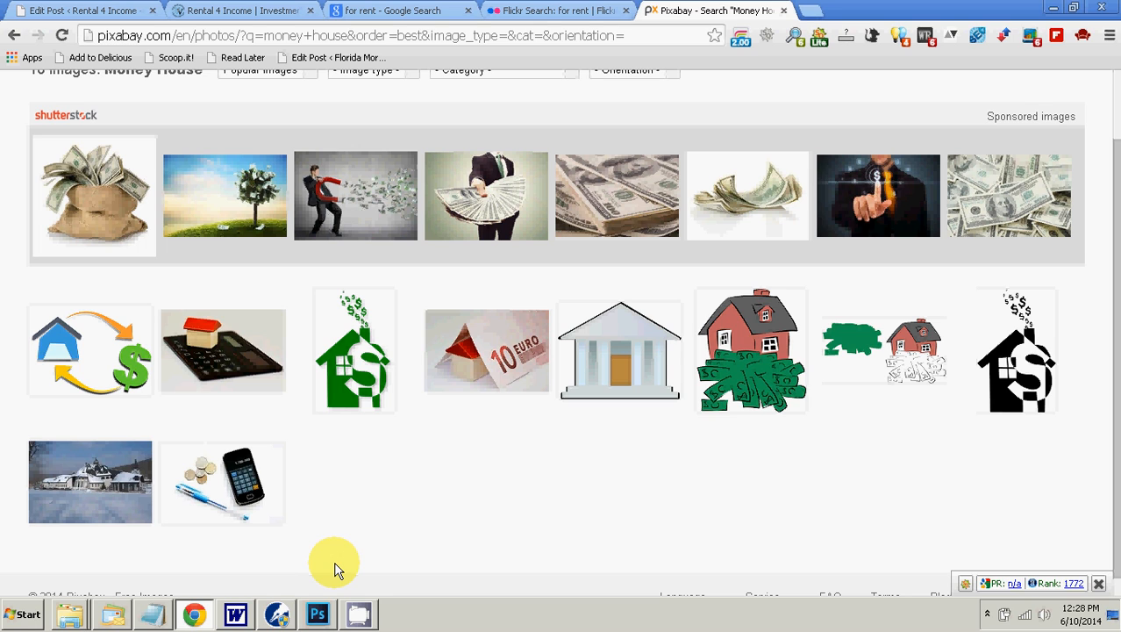
{"action": "scroll", "coordinate": [386, 570], "scroll_direction": "up", "scroll_amount": 2}
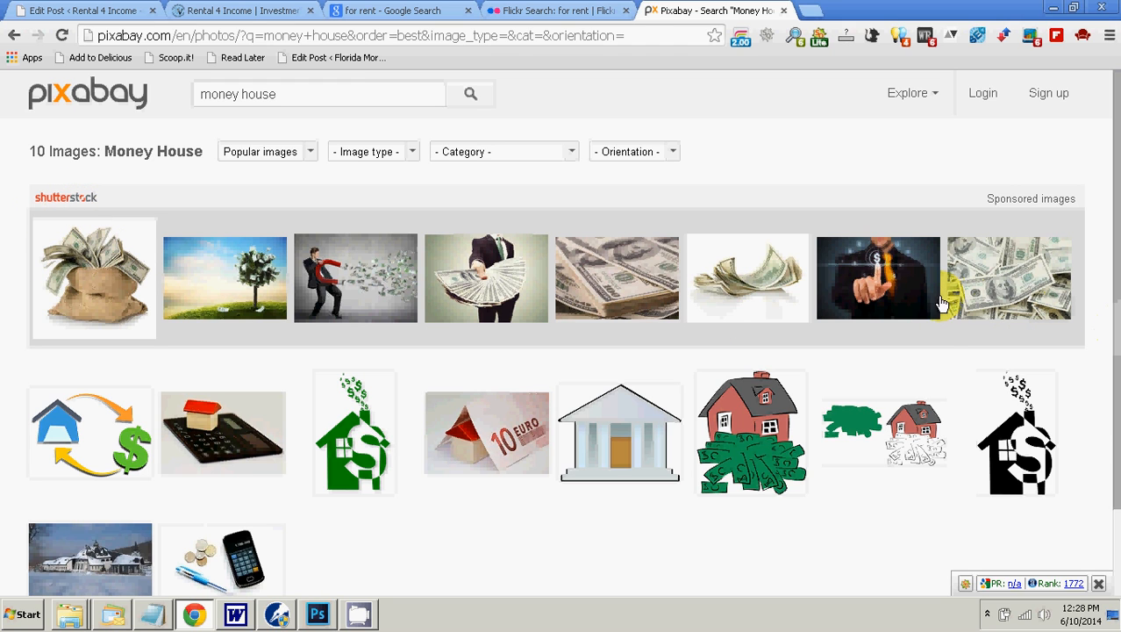
{"action": "scroll", "coordinate": [360, 443], "scroll_direction": "down", "scroll_amount": 2}
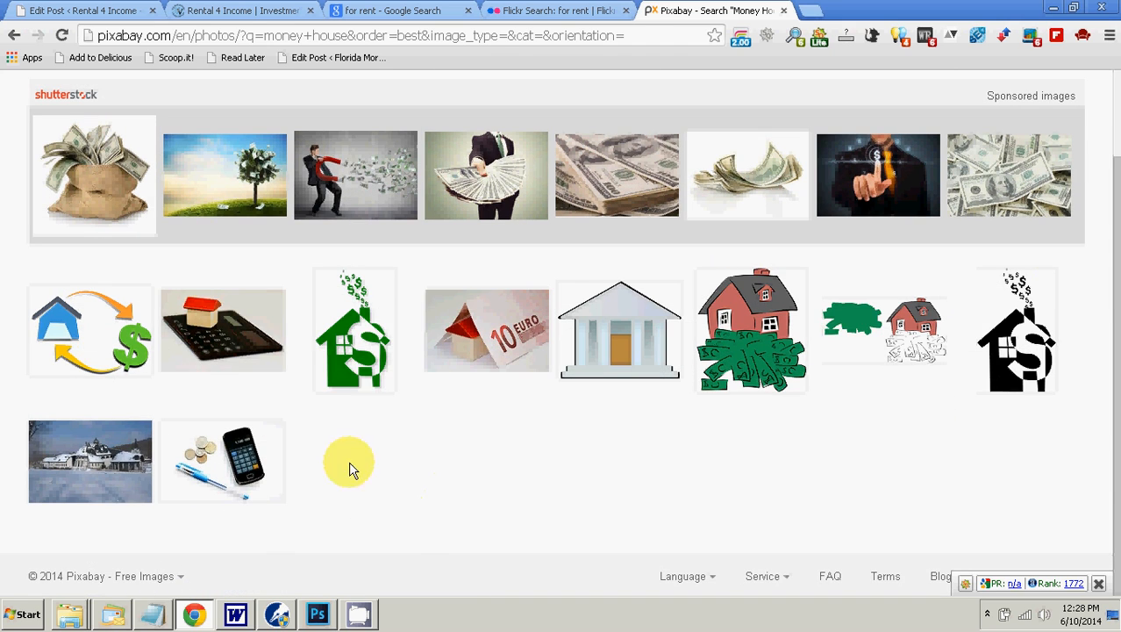
{"action": "mouse_move", "coordinate": [53, 326]}
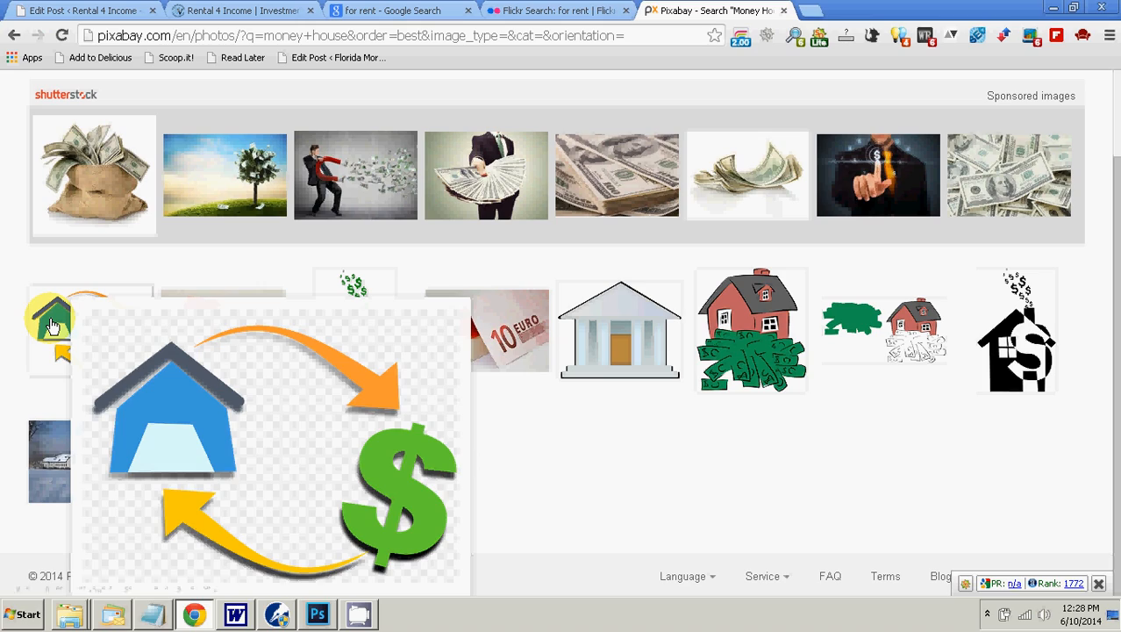
{"action": "left_click", "coordinate": [429, 11]}
{"action": "scroll", "coordinate": [484, 402], "scroll_direction": "down", "scroll_amount": 5}
{"action": "scroll", "coordinate": [485, 405], "scroll_direction": "down", "scroll_amount": 5}
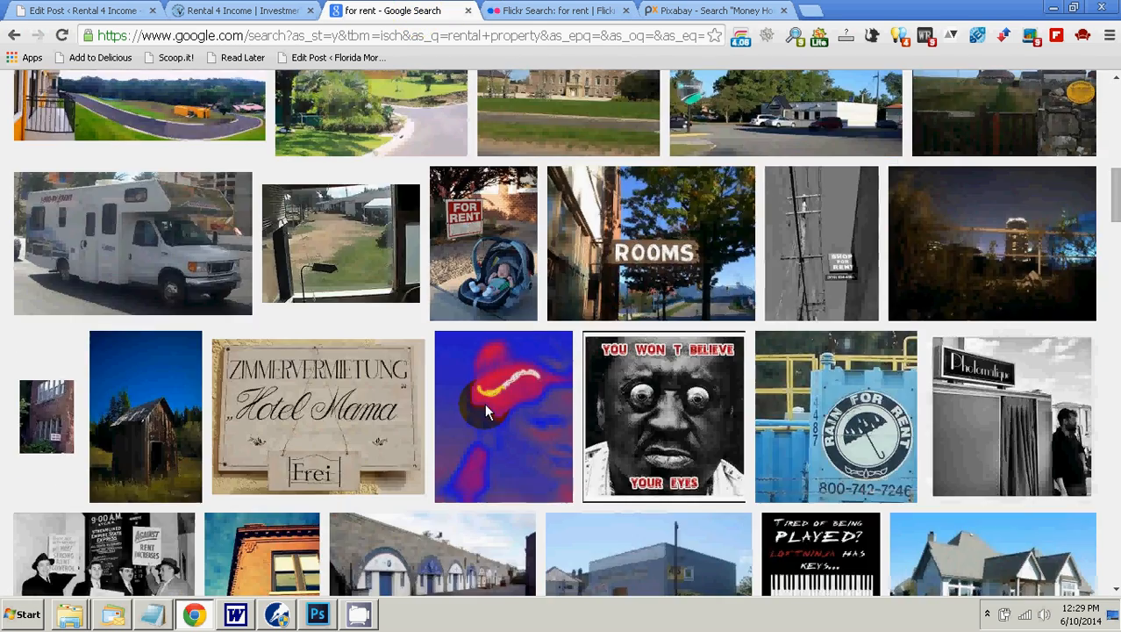
{"action": "scroll", "coordinate": [485, 404], "scroll_direction": "up", "scroll_amount": 10}
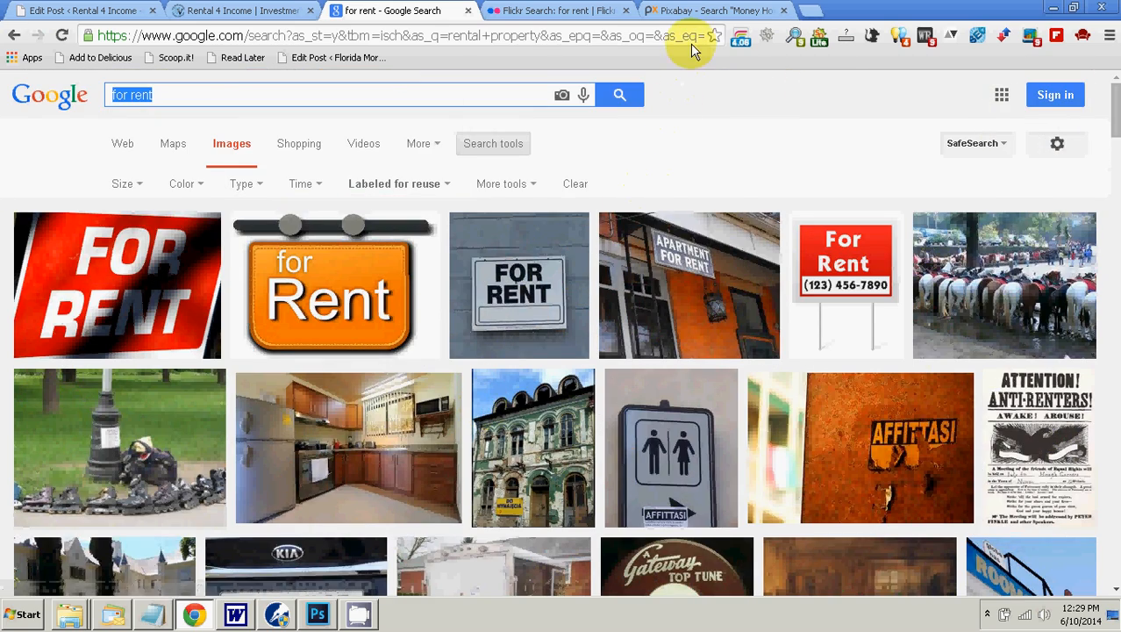
Step: Return to Pixabay, open the house and dollar sign picture with circling arrows, and download its 640 x 466 PNG version
{"action": "left_click", "coordinate": [702, 11]}
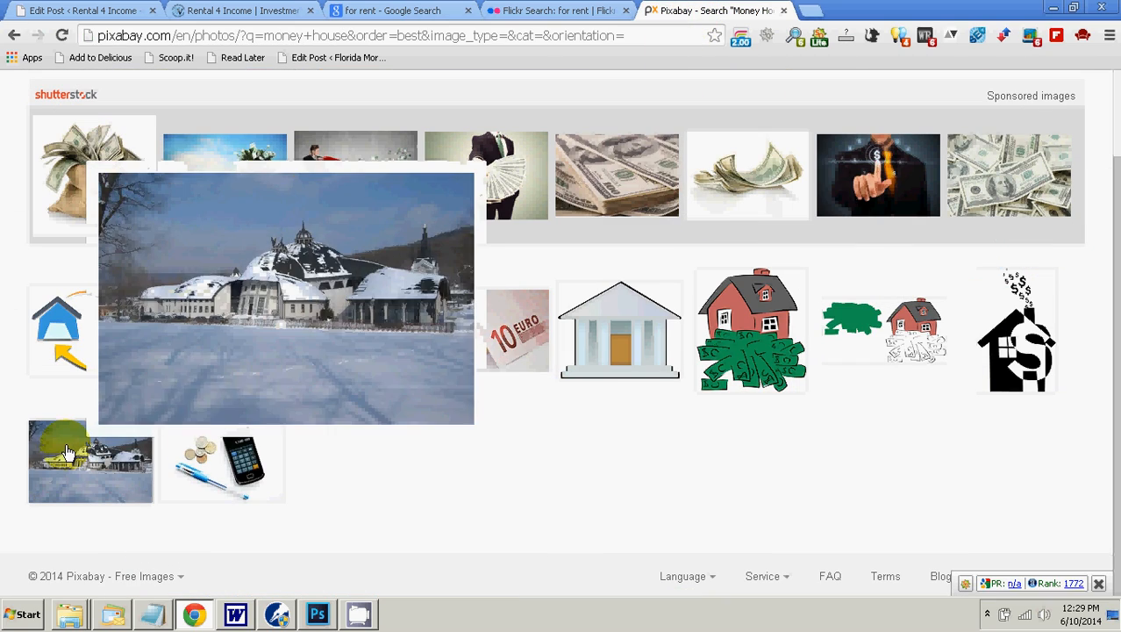
{"action": "mouse_move", "coordinate": [192, 617]}
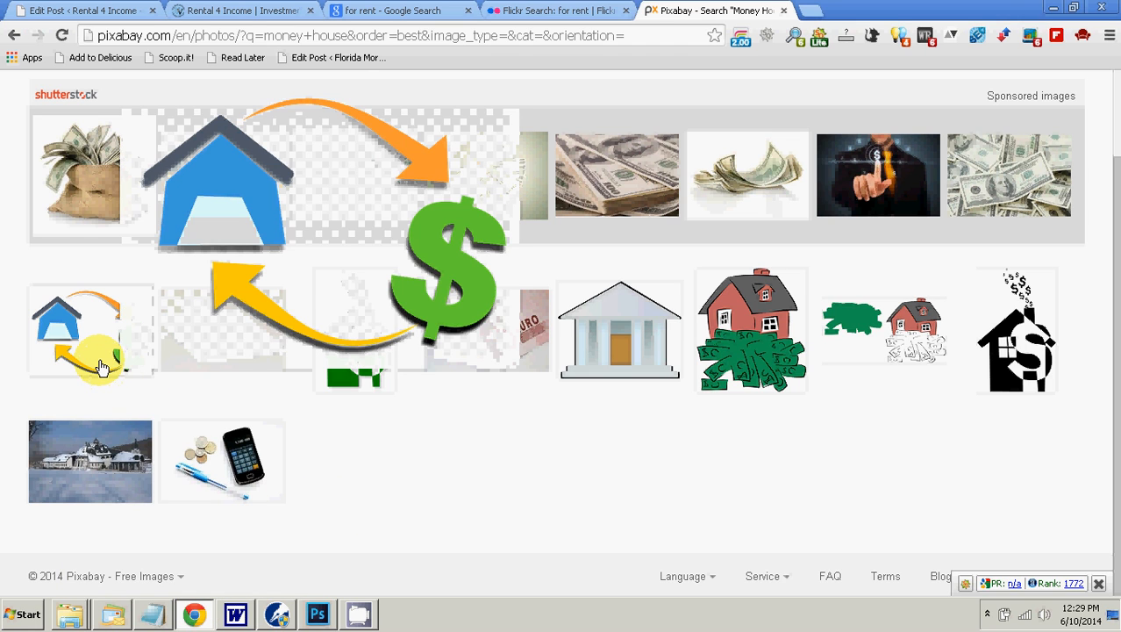
{"action": "left_click", "coordinate": [101, 366]}
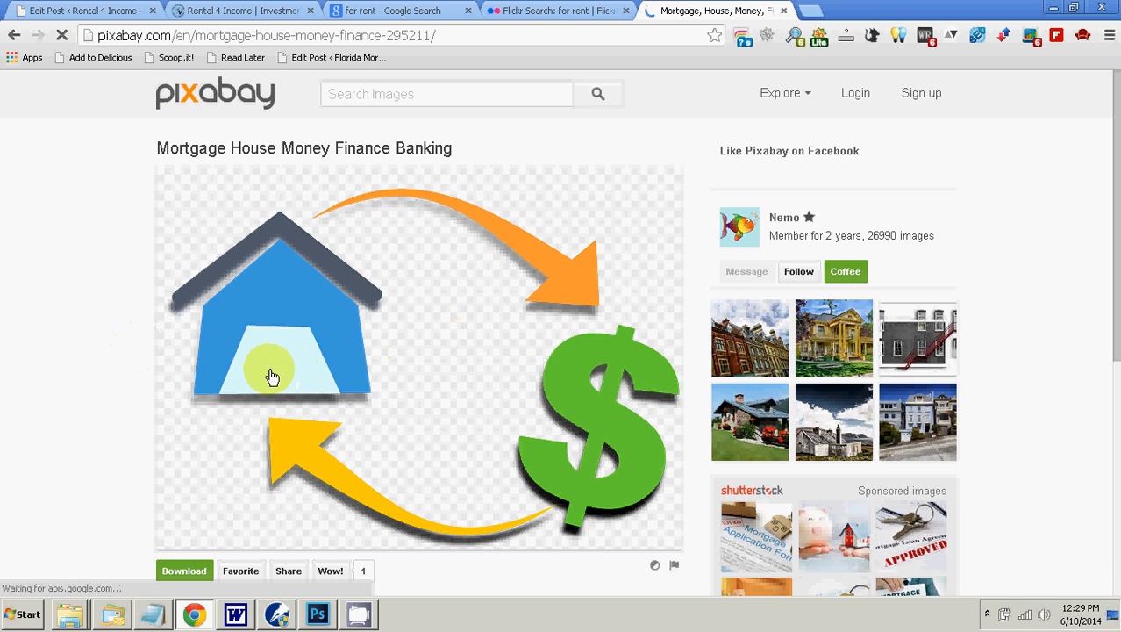
{"action": "scroll", "coordinate": [141, 395], "scroll_direction": "down", "scroll_amount": 2}
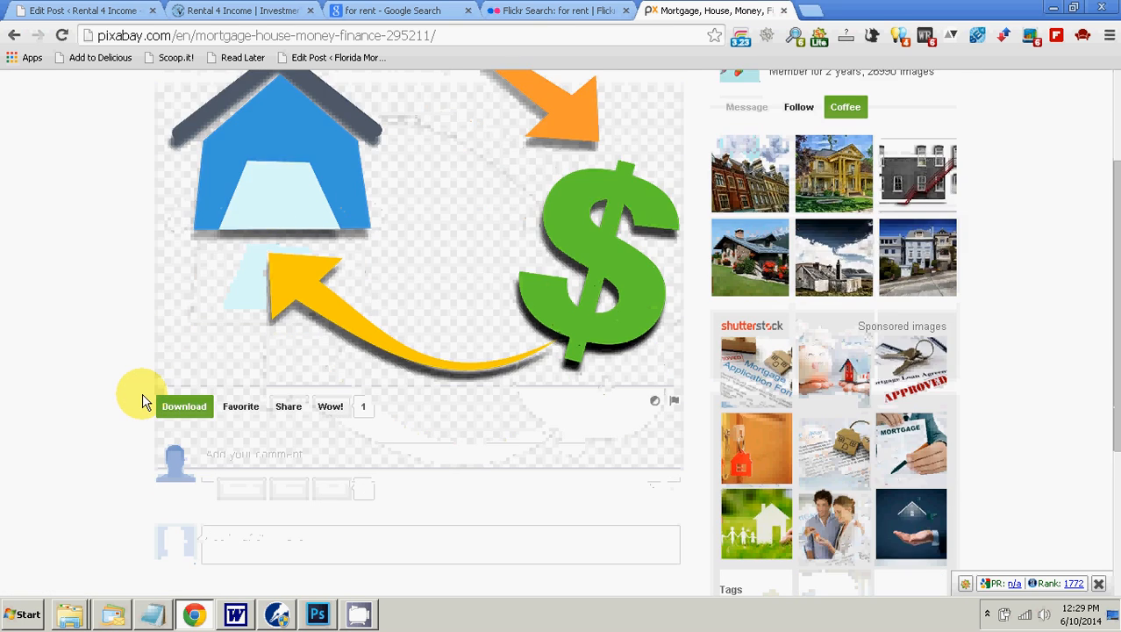
{"action": "scroll", "coordinate": [137, 393], "scroll_direction": "up", "scroll_amount": 1}
{"action": "left_click", "coordinate": [204, 492]}
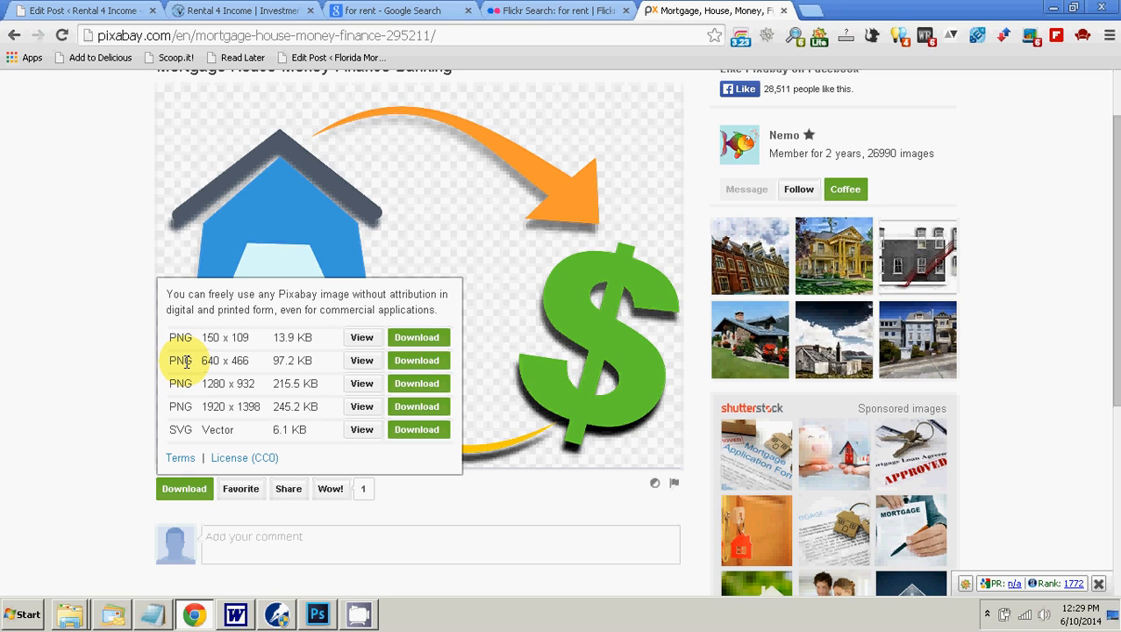
{"action": "left_click", "coordinate": [405, 369]}
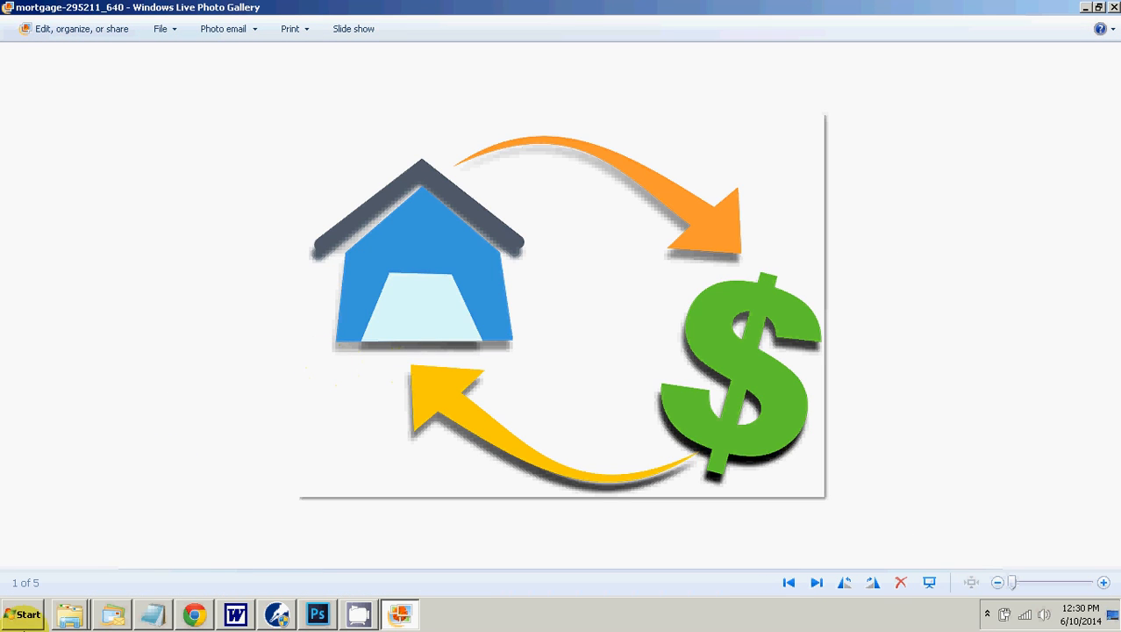
Step: Find the downloaded mortgage-295211_640 picture in the Downloads folder, then view it in Windows Live Photo Gallery
{"action": "left_click", "coordinate": [70, 616]}
{"action": "left_click", "coordinate": [44, 573]}
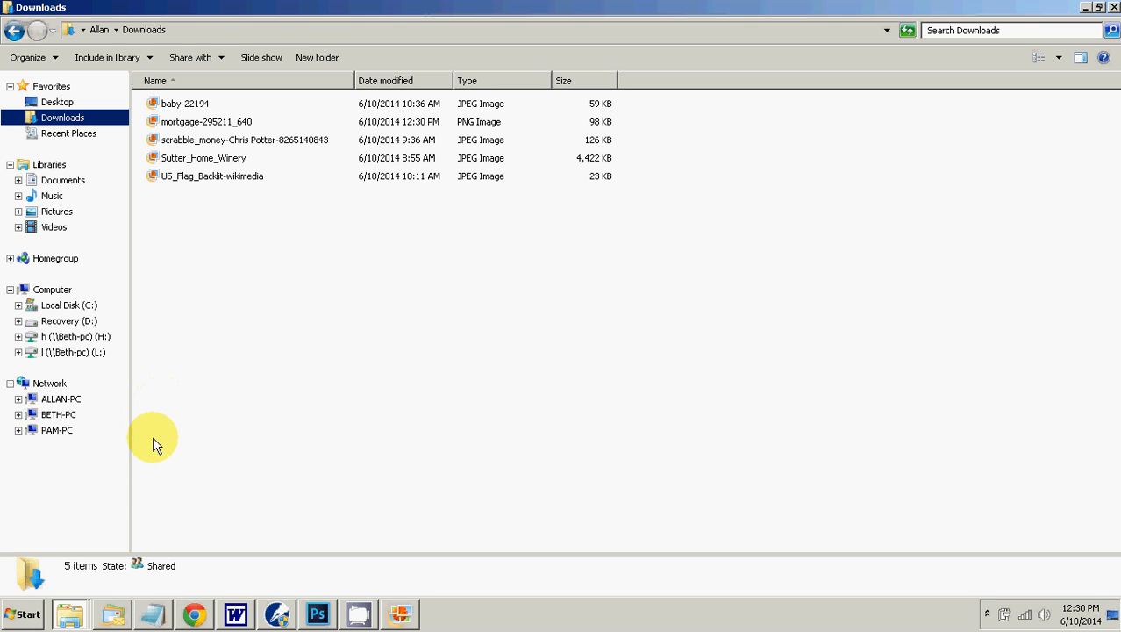
{"action": "left_click", "coordinate": [197, 617]}
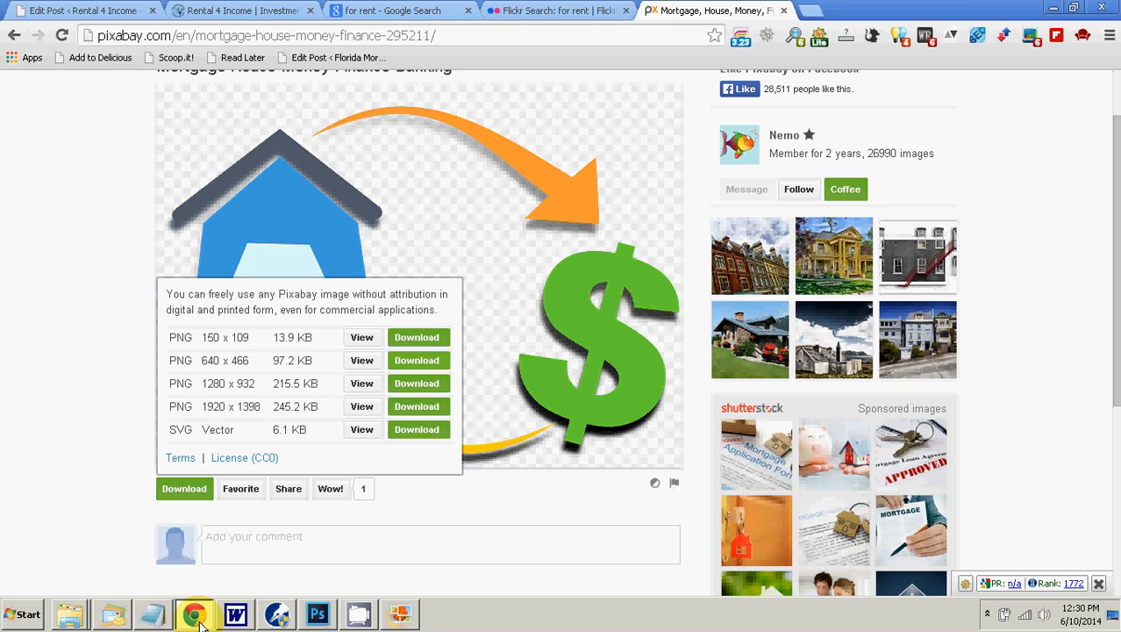
{"action": "left_click", "coordinate": [196, 617]}
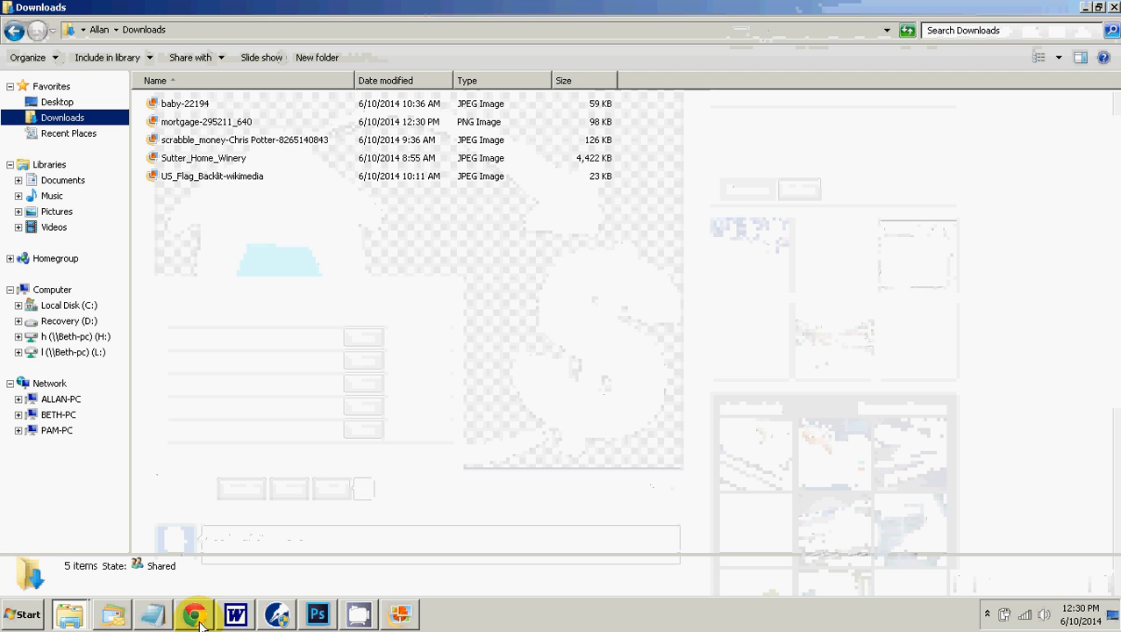
{"action": "left_click", "coordinate": [396, 617]}
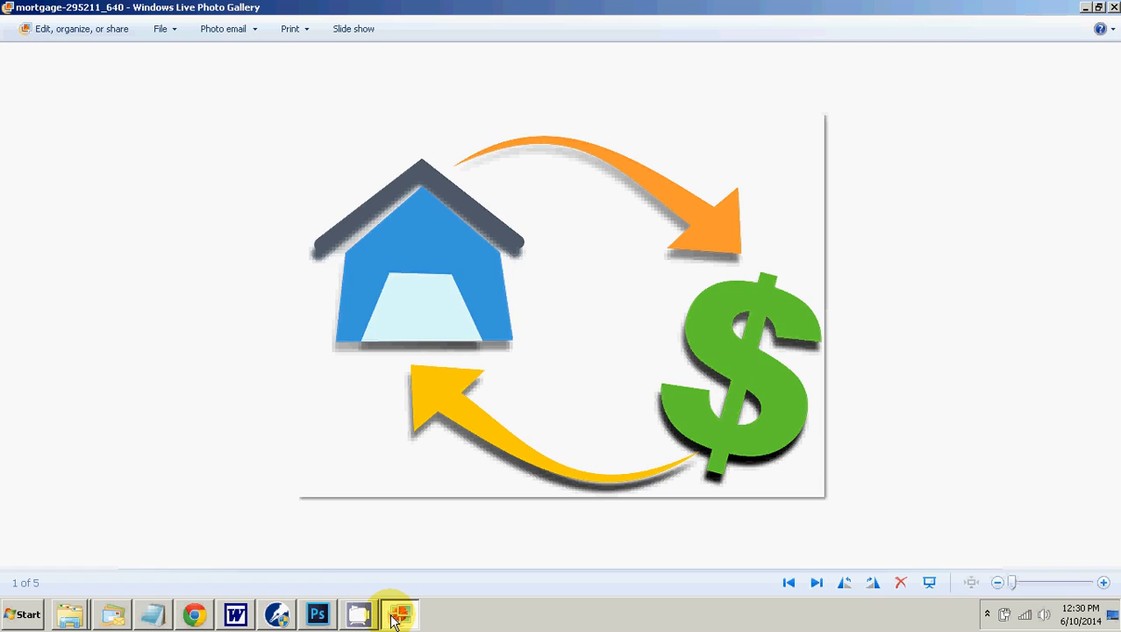
{"action": "right_click", "coordinate": [455, 406]}
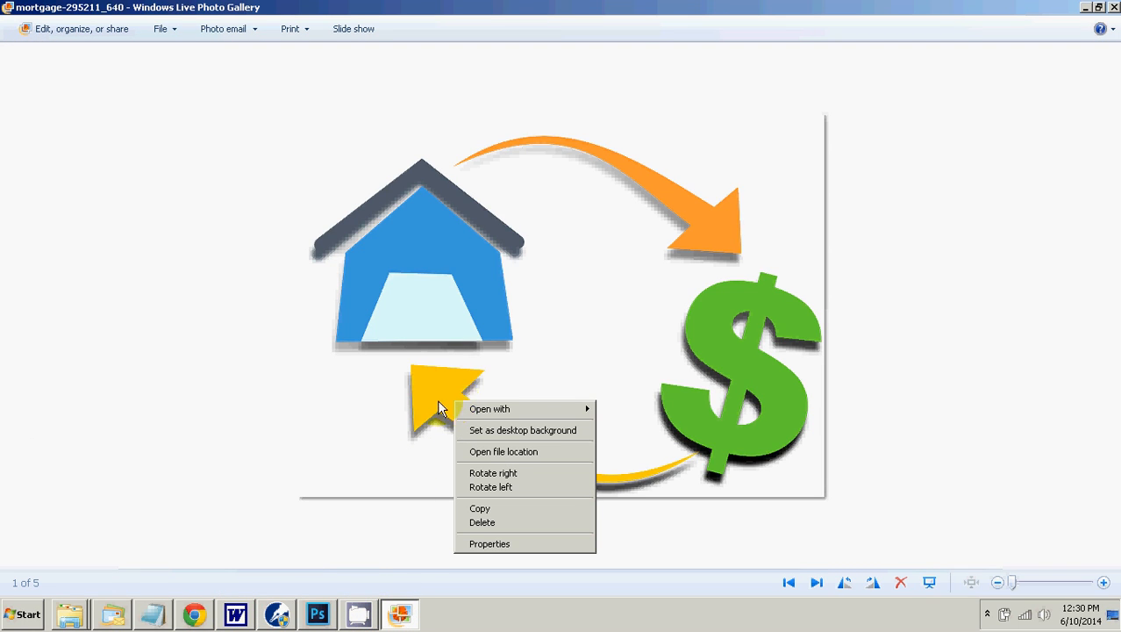
{"action": "left_click", "coordinate": [235, 397]}
Step: Return to the Downloads folder and preview mortgage-295211_640 in Windows Photo Viewer, closing it after checking the picture
{"action": "left_click", "coordinate": [69, 618]}
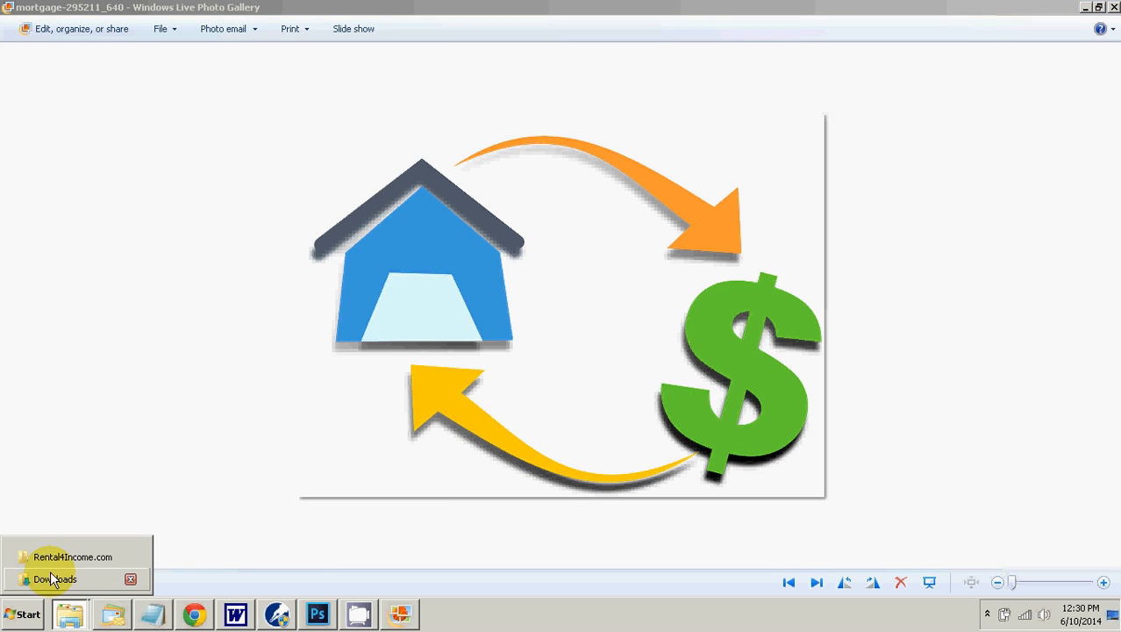
{"action": "left_click", "coordinate": [53, 578]}
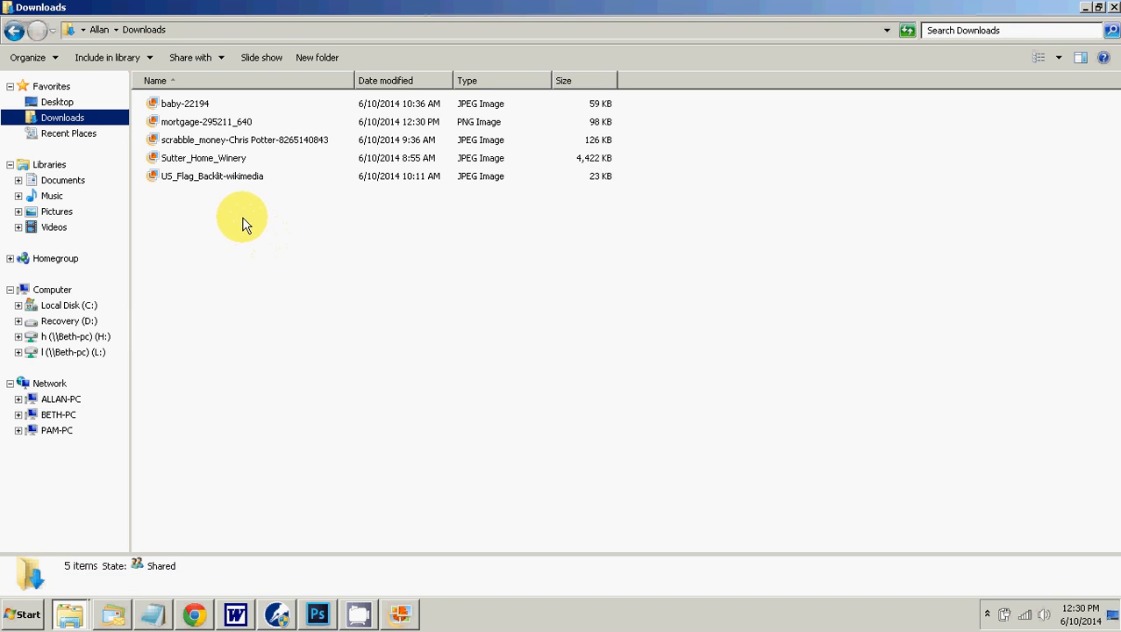
{"action": "right_click", "coordinate": [195, 124]}
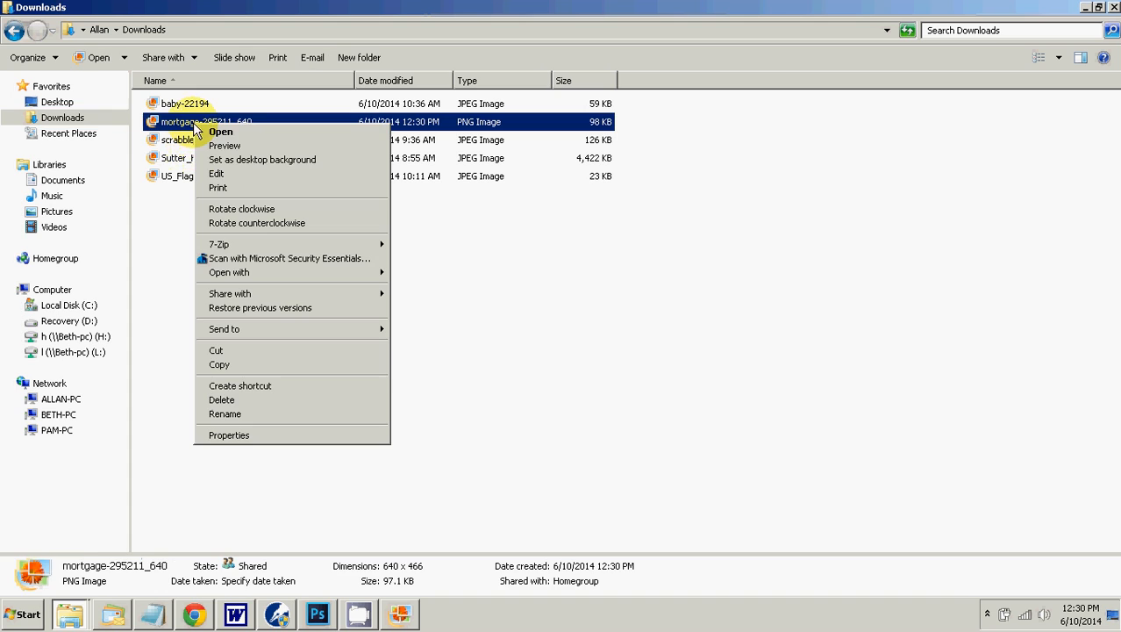
{"action": "mouse_move", "coordinate": [263, 272]}
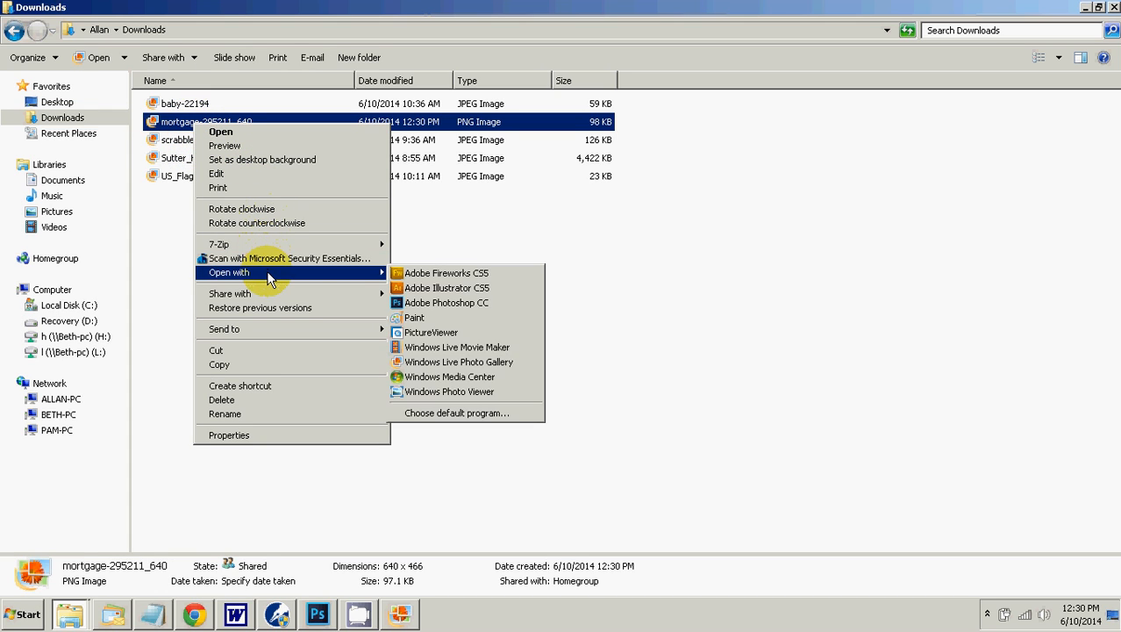
{"action": "left_click", "coordinate": [432, 391]}
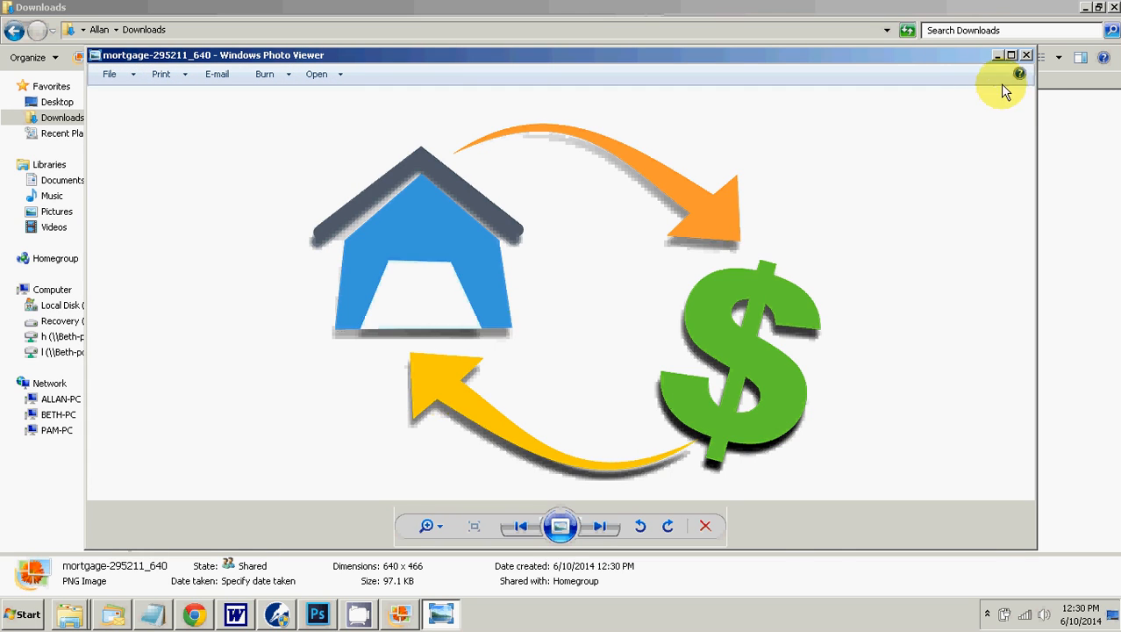
{"action": "left_click", "coordinate": [1026, 54]}
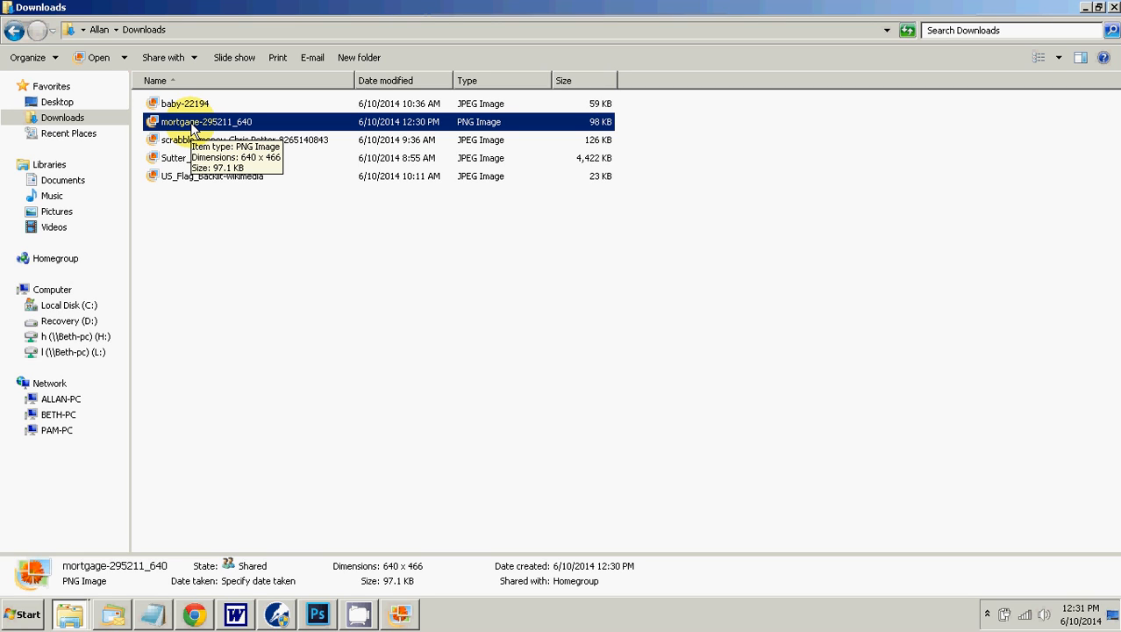
Step: Open the mortgage-295211_640 picture from the Downloads folder in Adobe Photoshop CC
{"action": "right_click", "coordinate": [192, 125]}
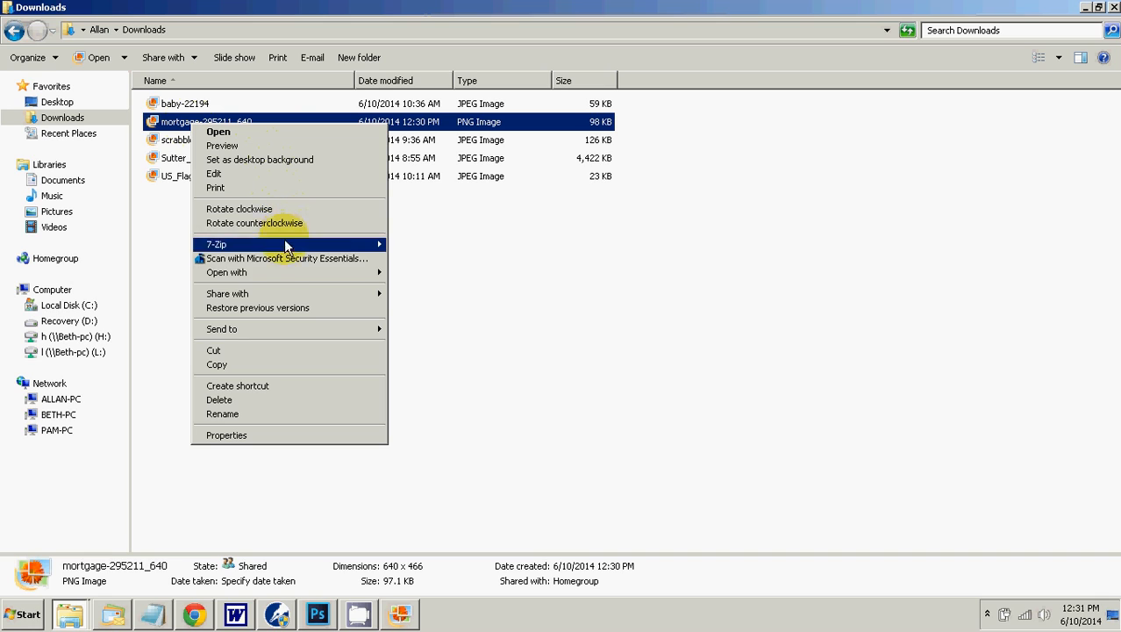
{"action": "mouse_move", "coordinate": [289, 277]}
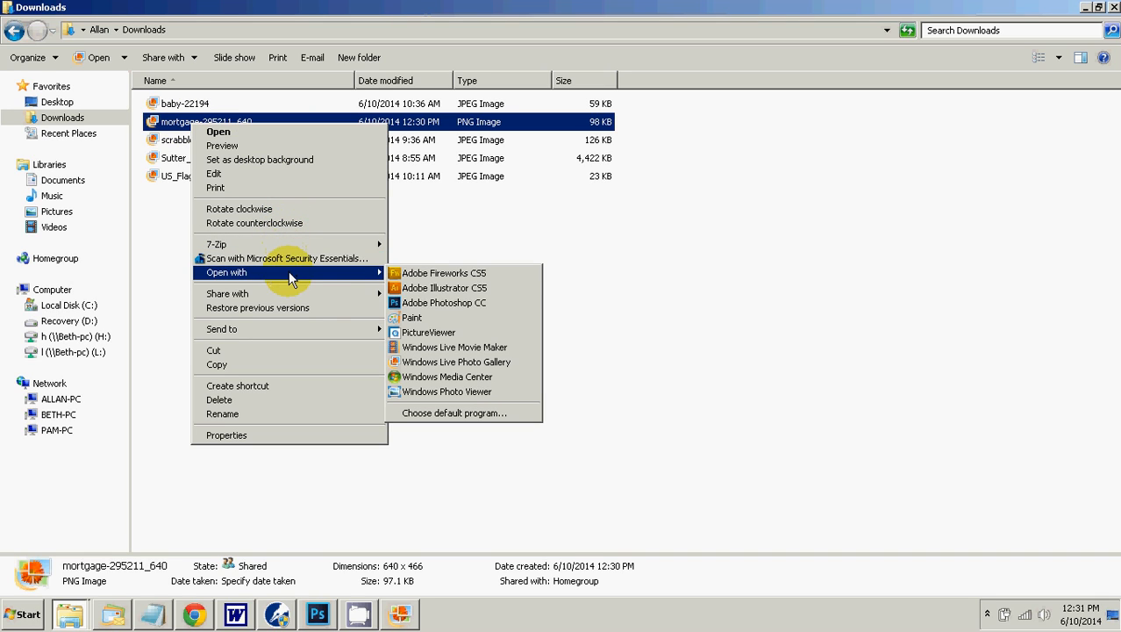
{"action": "left_click", "coordinate": [450, 304]}
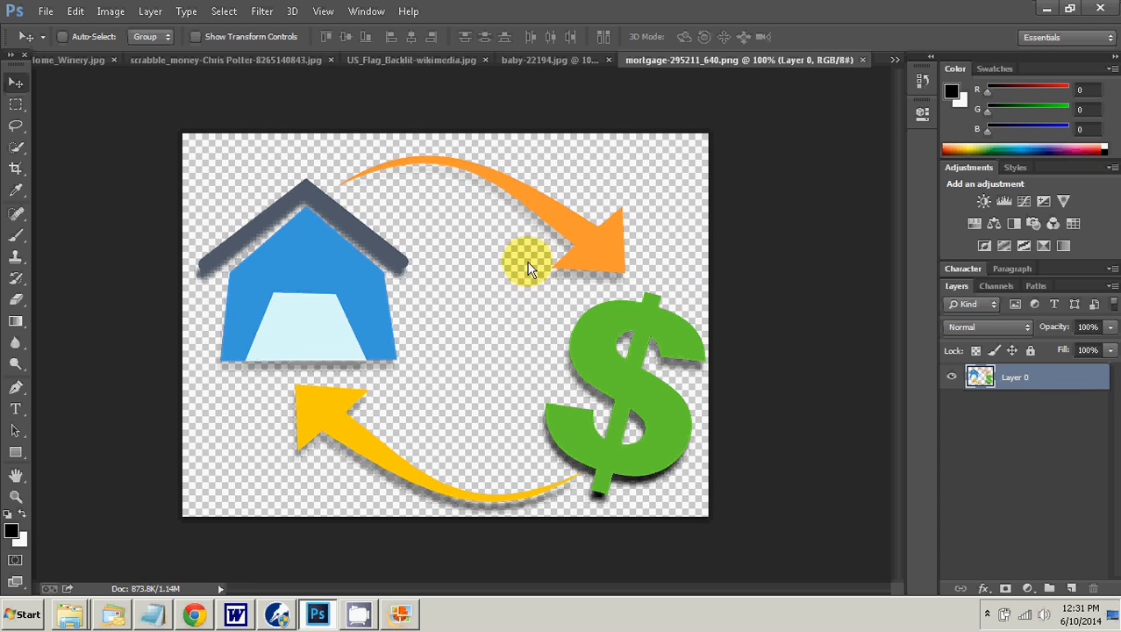
Step: Start a Save for Web export of the picture as JPEG and set its width to 300 px
{"action": "left_click", "coordinate": [44, 12]}
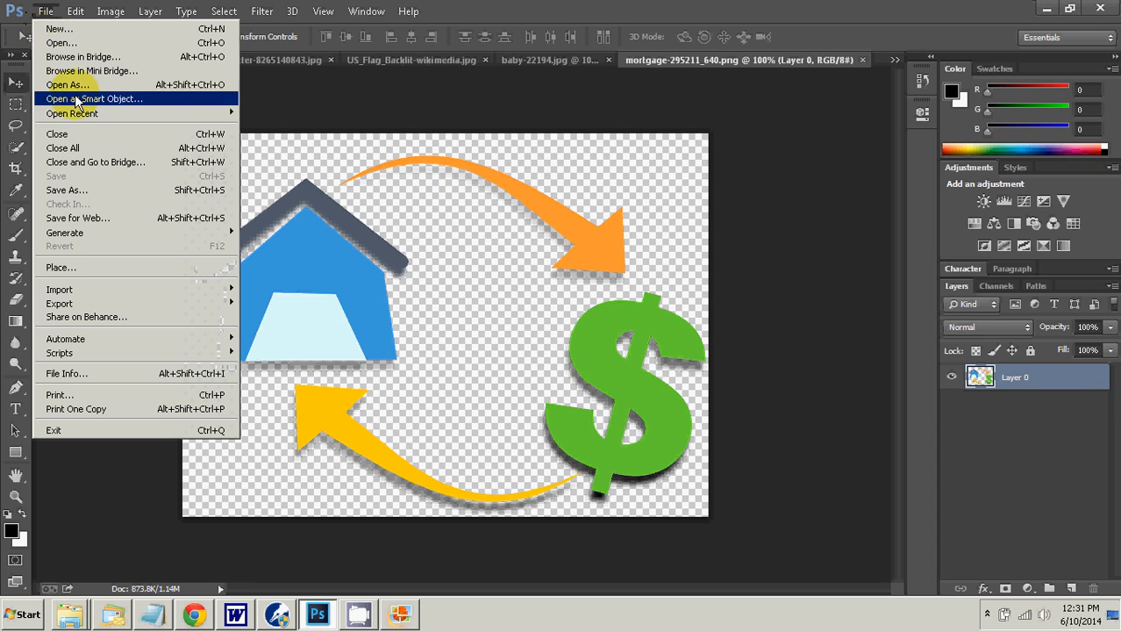
{"action": "left_click", "coordinate": [90, 218]}
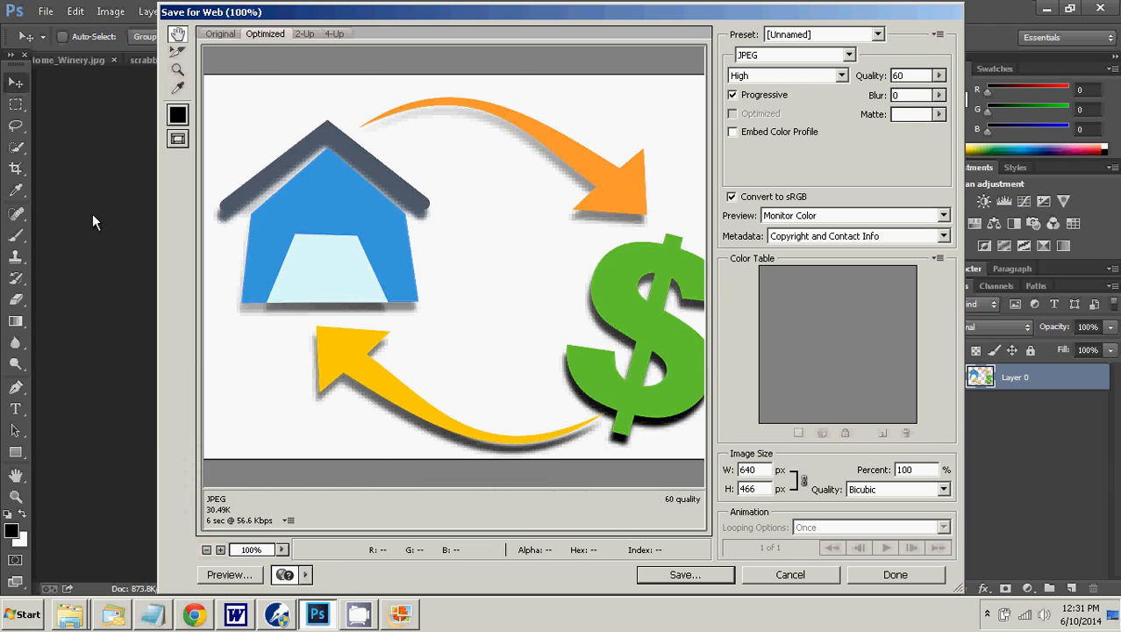
{"action": "double_click", "coordinate": [746, 470]}
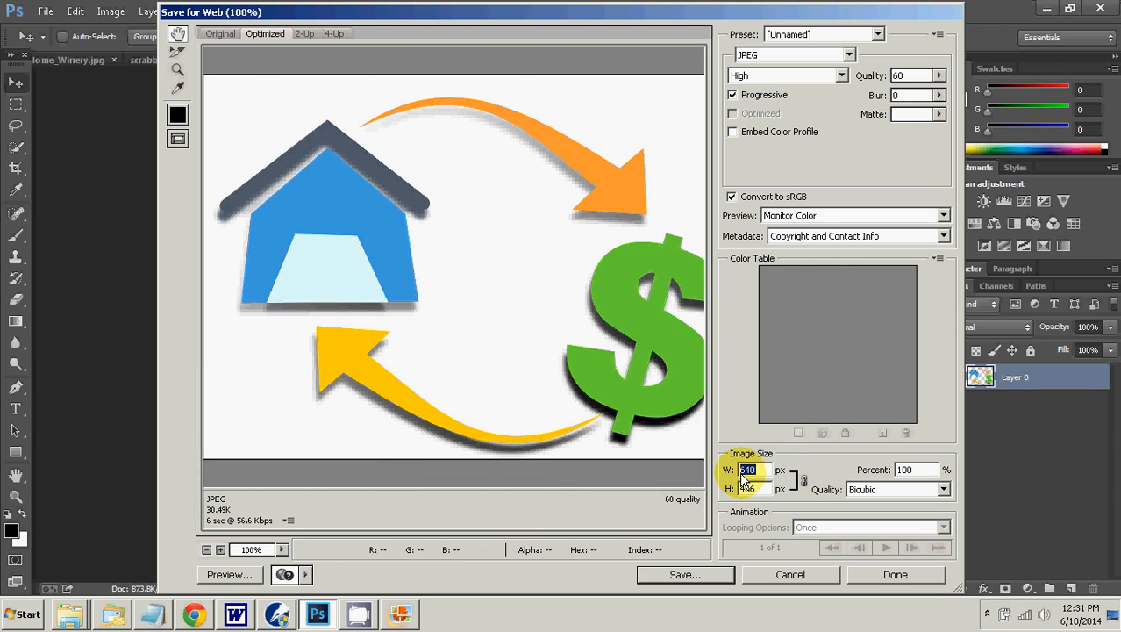
{"action": "type", "text": "300"}
{"action": "left_click", "coordinate": [743, 489]}
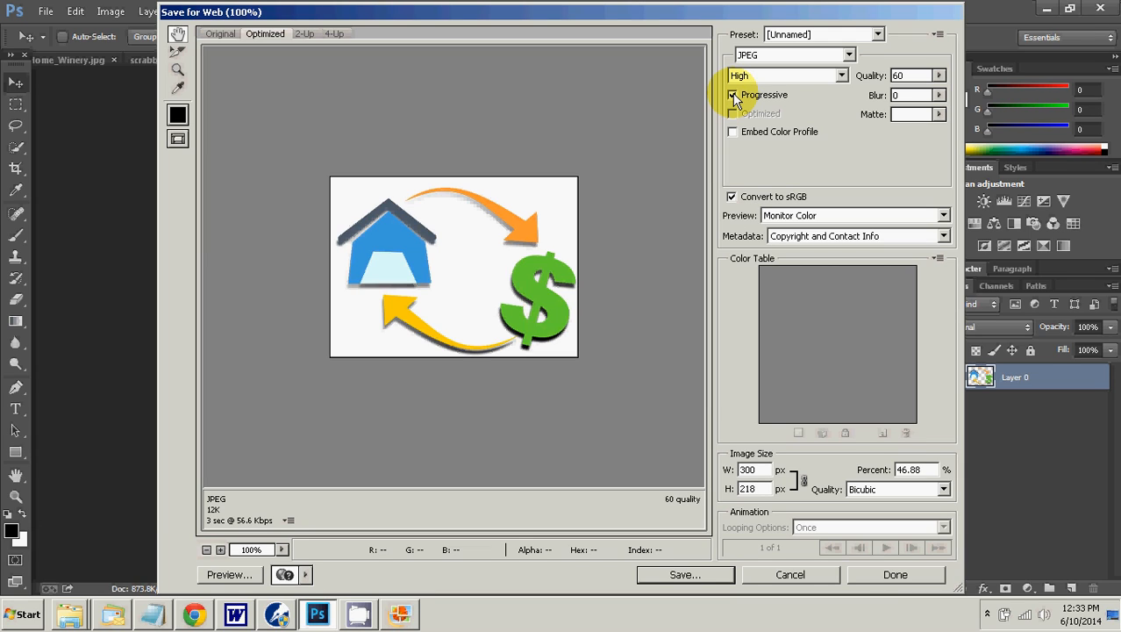
Step: Try the Optimized option in place of Progressive for the JPEG, and turn Progressive back on
{"action": "left_click", "coordinate": [733, 96]}
{"action": "left_click", "coordinate": [733, 114]}
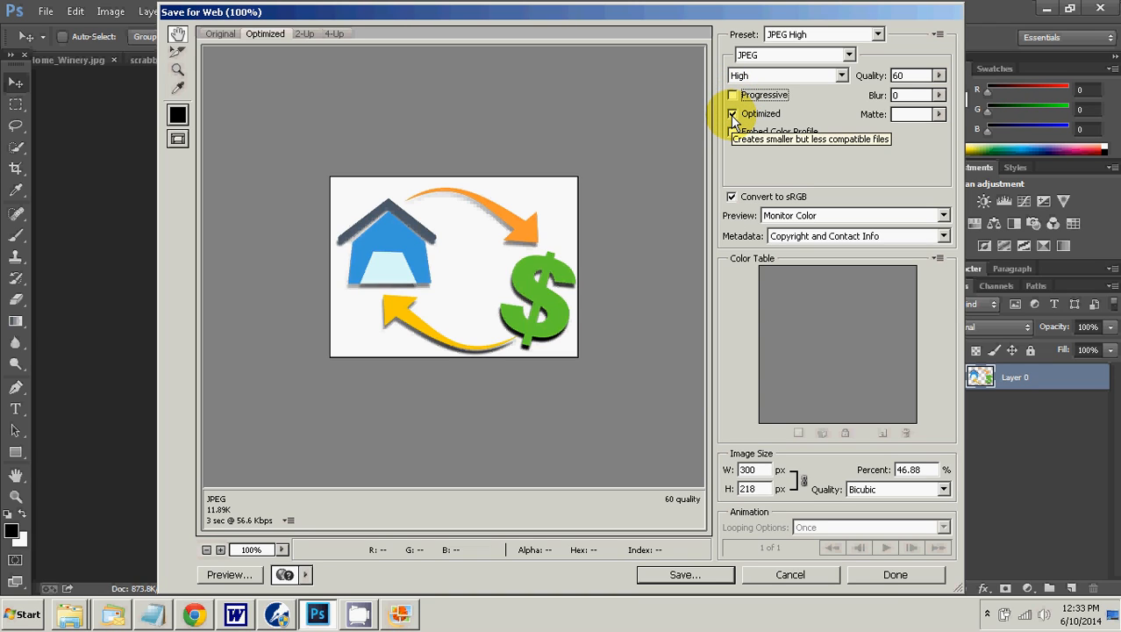
{"action": "left_click", "coordinate": [731, 95]}
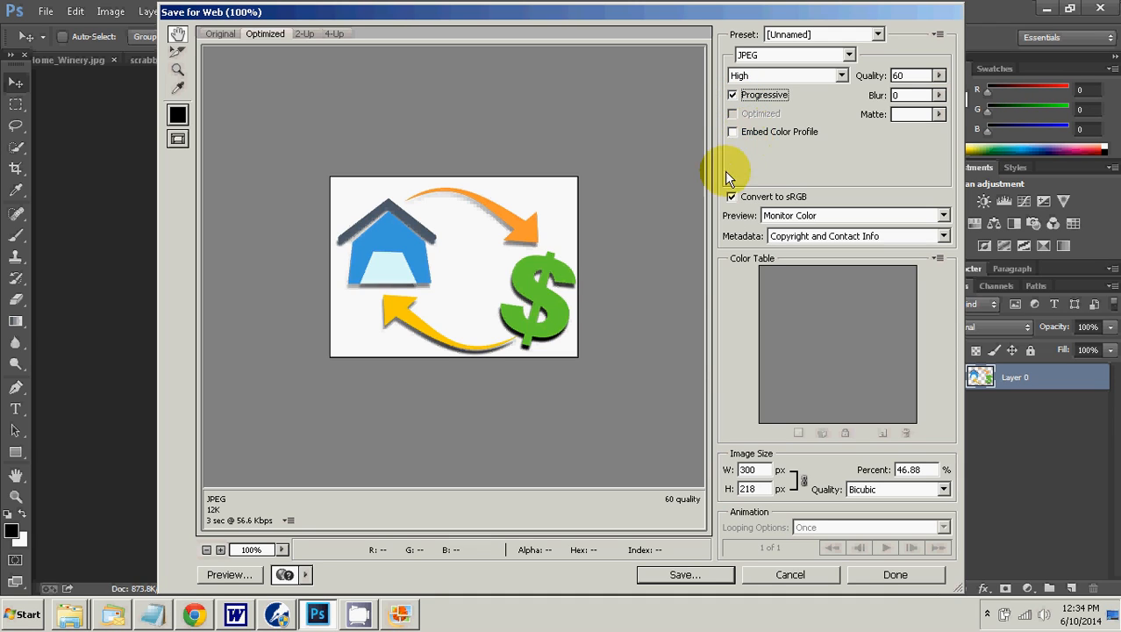
Step: Start saving the optimized picture and go to the Rental4Income.com folder inside business sites
{"action": "left_click", "coordinate": [665, 580]}
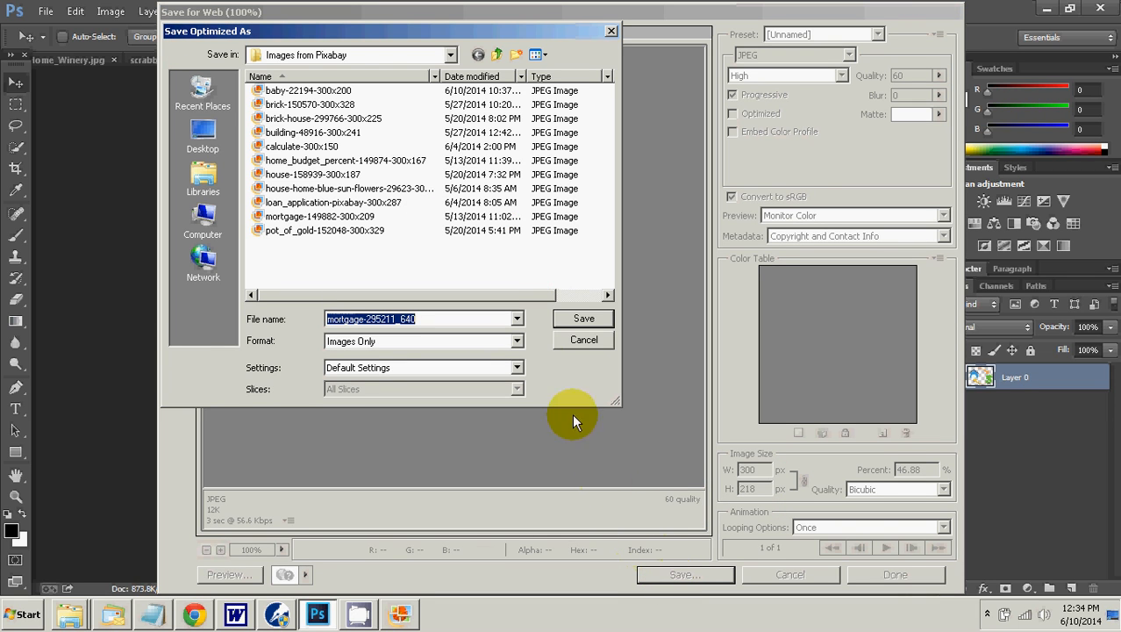
{"action": "left_click", "coordinate": [497, 55]}
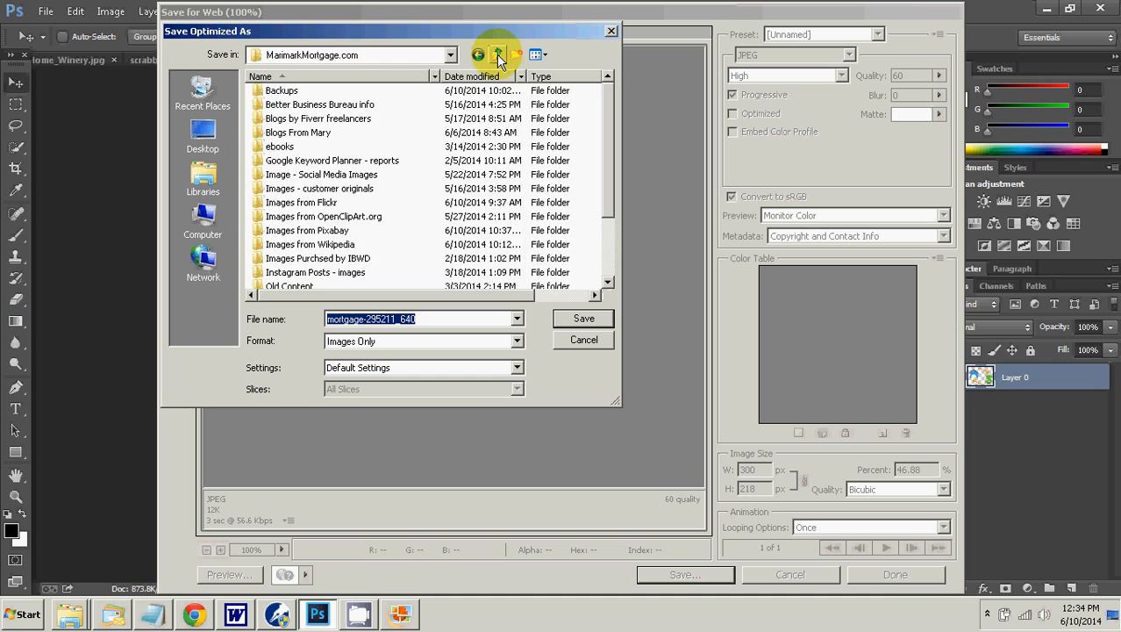
{"action": "left_click", "coordinate": [497, 55]}
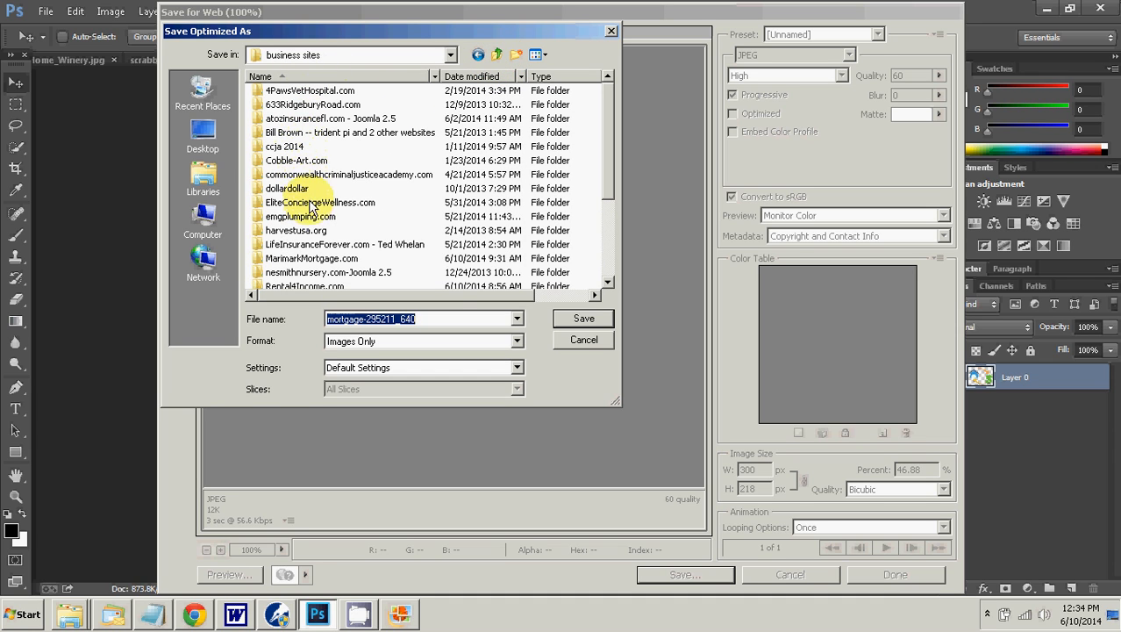
{"action": "double_click", "coordinate": [308, 279]}
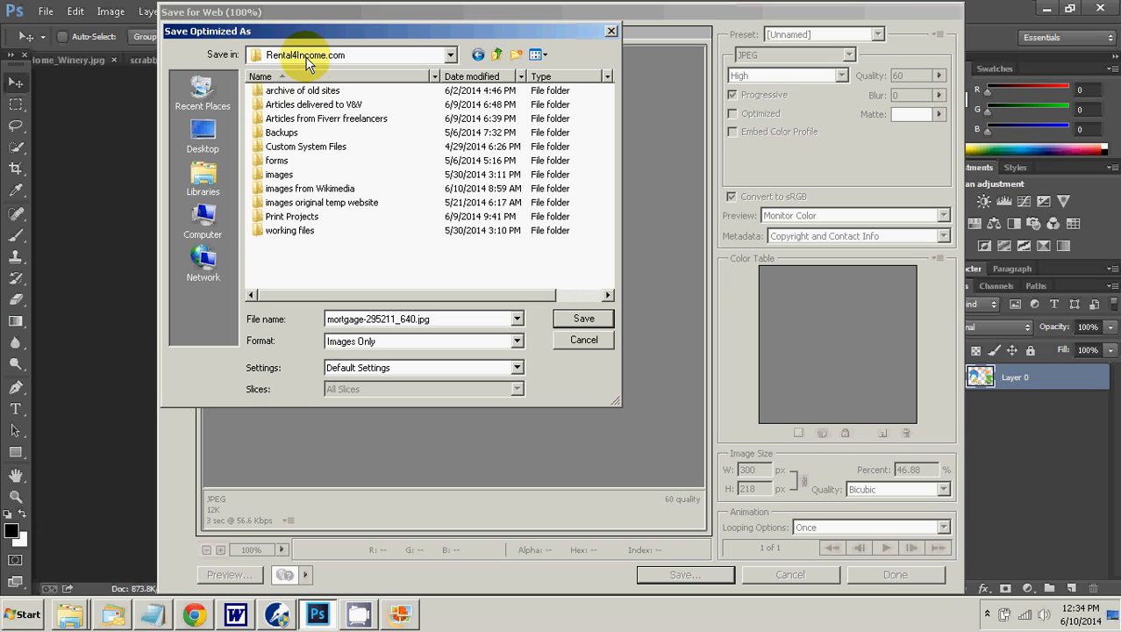
Step: Create a new folder named "Images from Pixabay" inside the Rental4Income.com folder
{"action": "right_click", "coordinate": [274, 250]}
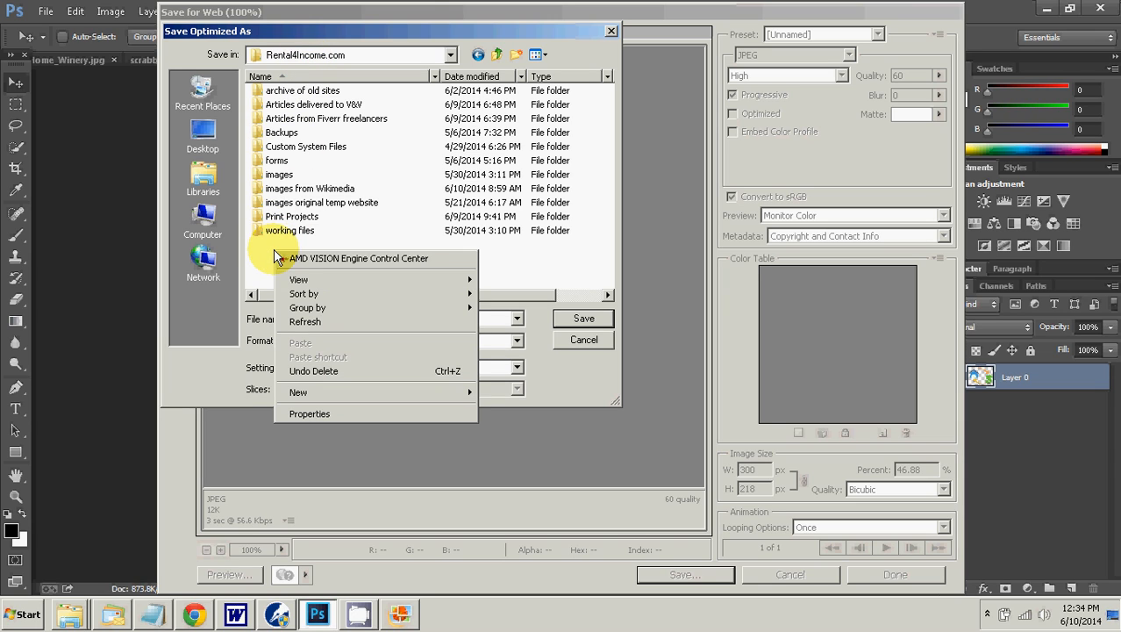
{"action": "mouse_move", "coordinate": [330, 391]}
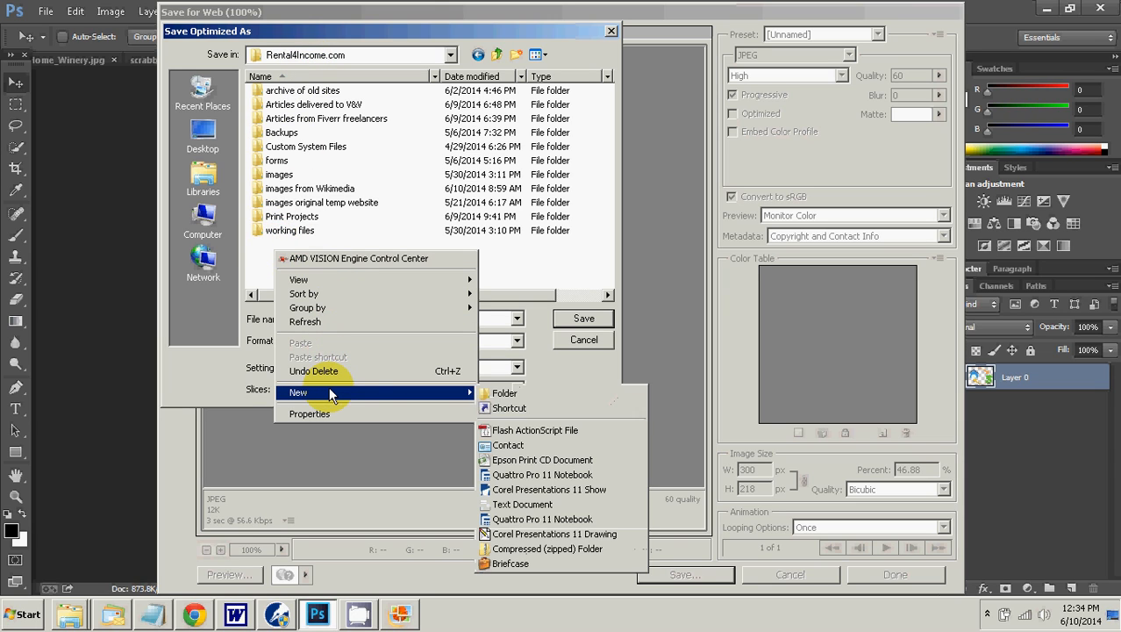
{"action": "left_click", "coordinate": [521, 394]}
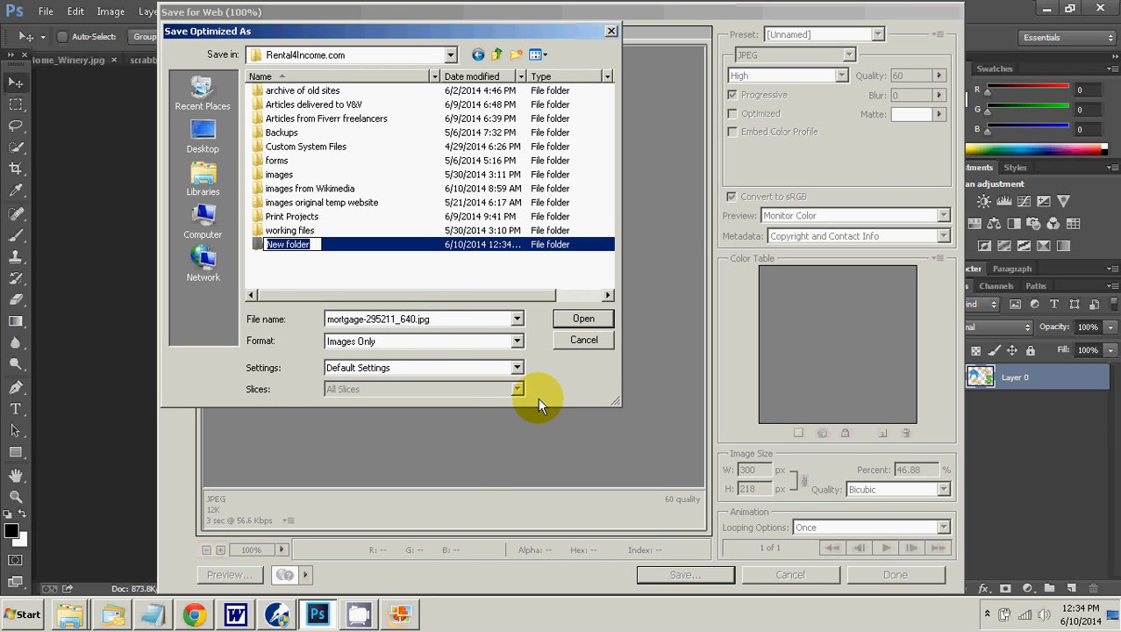
{"action": "type", "text": "image"}
{"action": "type", "text": "s from Pa"}
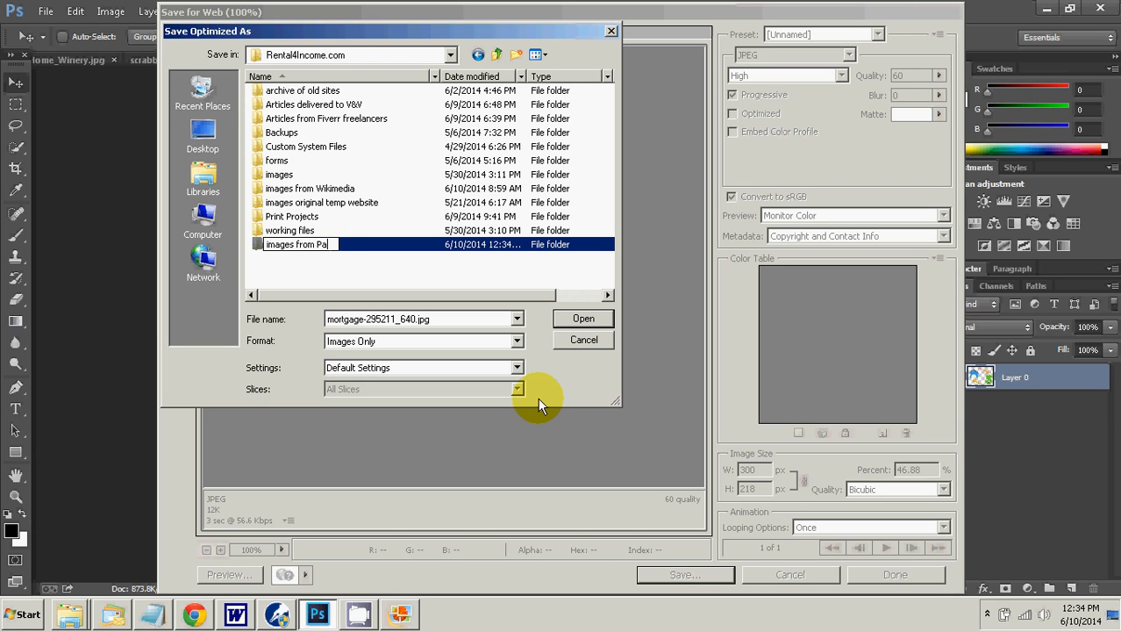
{"action": "key", "text": "BackSpace"}
{"action": "type", "text": "ixabay"}
{"action": "key", "text": "Left"}
{"action": "key", "text": "Left"}
{"action": "key", "text": "Left"}
{"action": "key", "text": "Left"}
{"action": "key", "text": "Left"}
{"action": "key", "text": "Left"}
{"action": "key", "text": "Left"}
{"action": "key", "text": "Left"}
{"action": "key", "text": "Left"}
{"action": "key", "text": "Left"}
{"action": "key", "text": "Left"}
{"action": "key", "text": "Left"}
{"action": "key", "text": "Left"}
{"action": "key", "text": "Left"}
{"action": "key", "text": "Left"}
{"action": "key", "text": "Left"}
{"action": "key", "text": "Left"}
{"action": "key", "text": "Left"}
{"action": "key", "text": "Left"}
{"action": "key", "text": "Delete"}
{"action": "type", "text": "I"}
{"action": "key", "text": "Delete"}
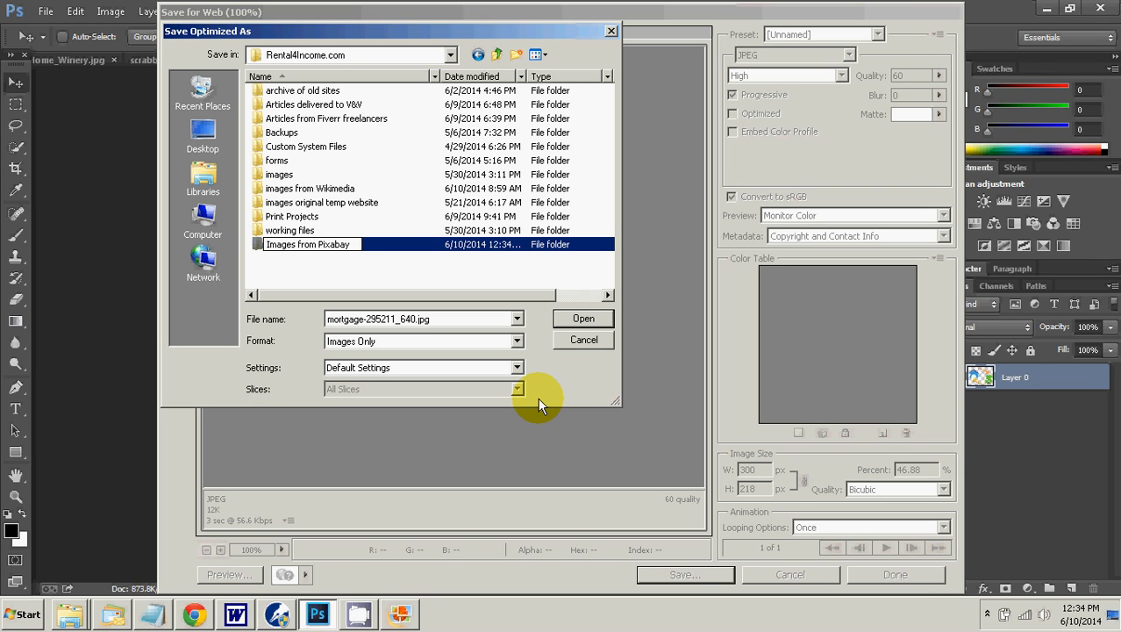
{"action": "left_click", "coordinate": [383, 277]}
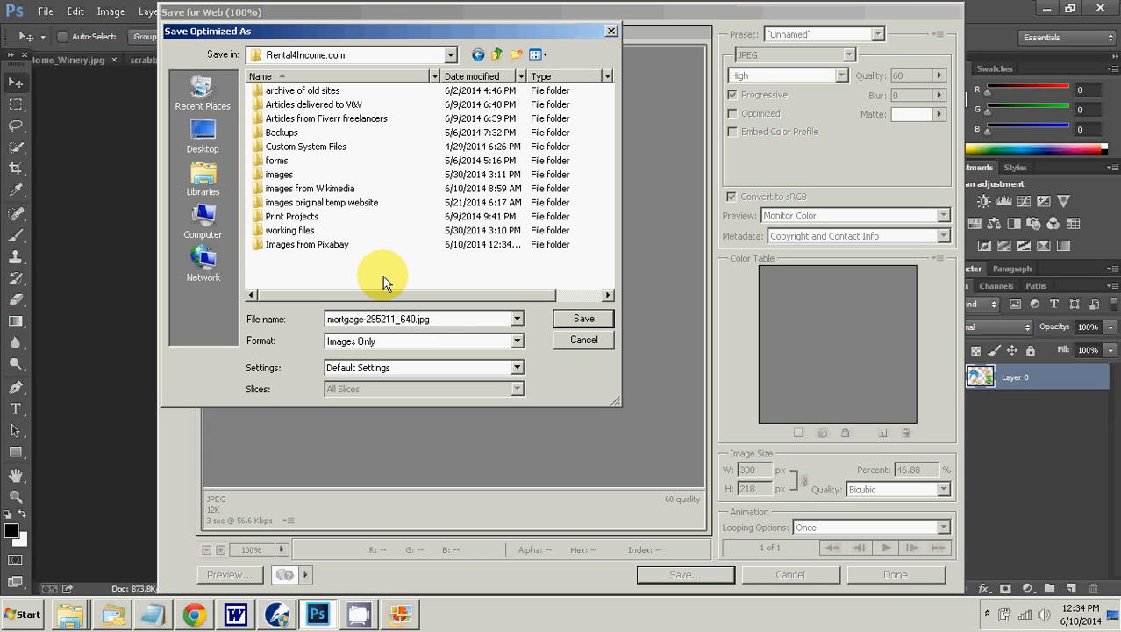
Step: Rename the export as mortgage-295211-300x218 and save it in the new Images from Pixabay folder
{"action": "left_click", "coordinate": [438, 318]}
{"action": "left_click", "coordinate": [440, 318]}
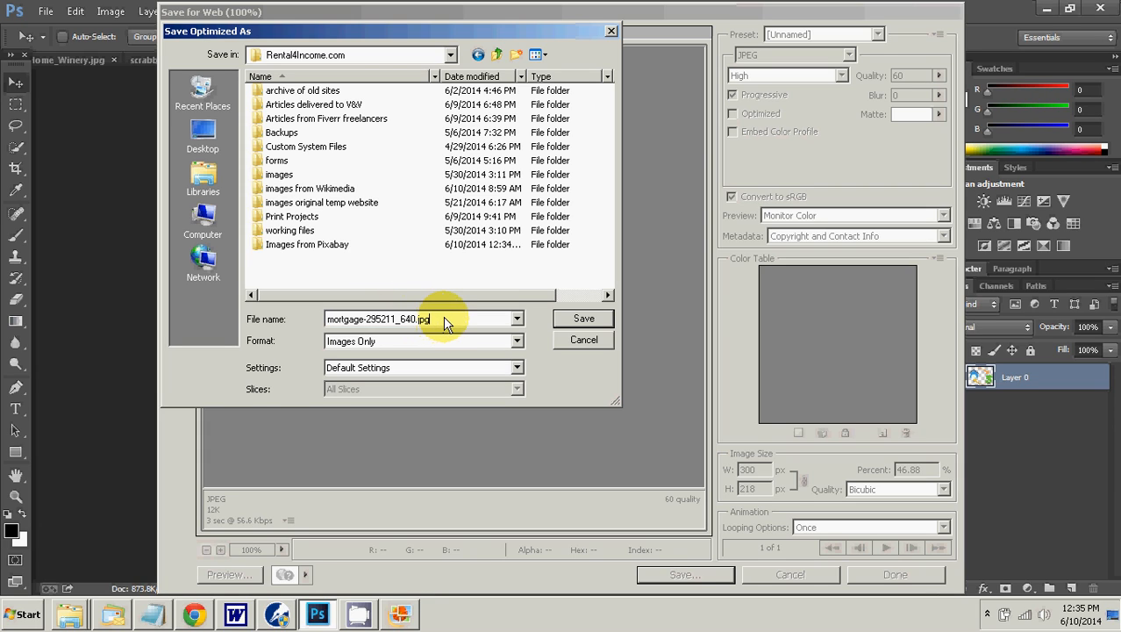
{"action": "key", "text": "BackSpace"}
{"action": "key", "text": "BackSpace"}
{"action": "key", "text": "BackSpace"}
{"action": "key", "text": "BackSpace"}
{"action": "key", "text": "BackSpace"}
{"action": "key", "text": "BackSpace"}
{"action": "key", "text": "BackSpace"}
{"action": "key", "text": "BackSpace"}
{"action": "type", "text": "-300x218"}
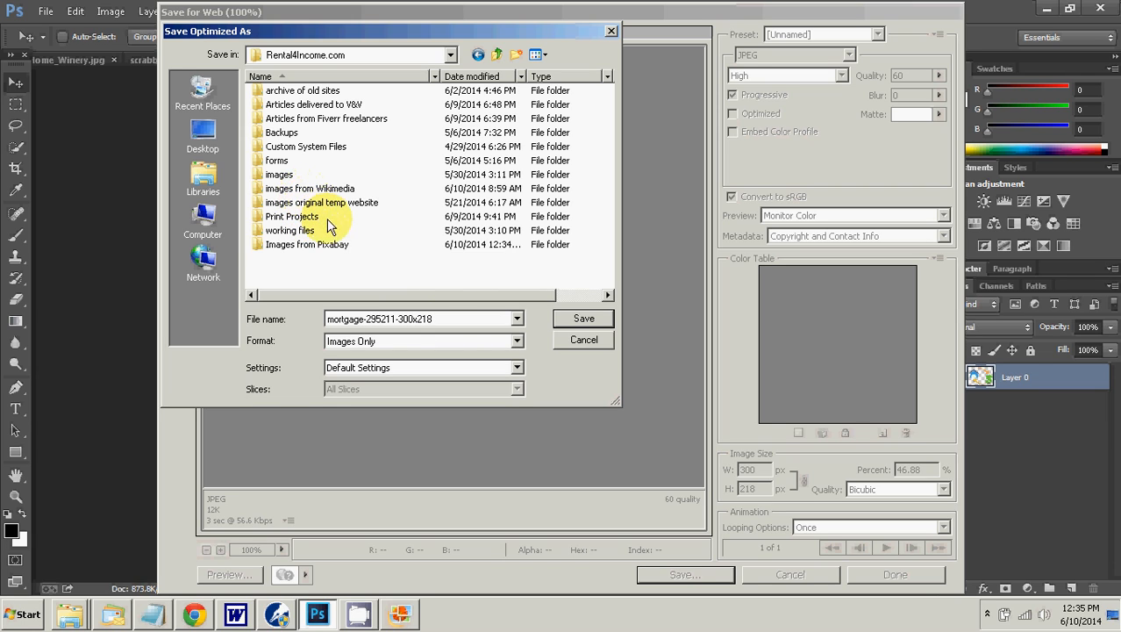
{"action": "double_click", "coordinate": [318, 244]}
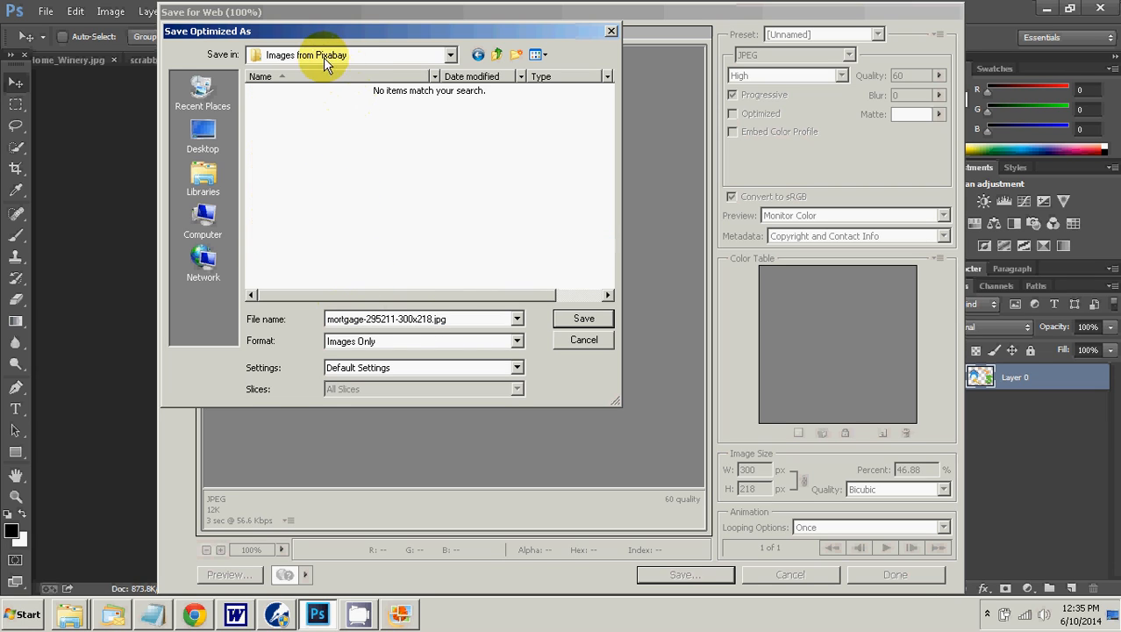
{"action": "left_click", "coordinate": [559, 315]}
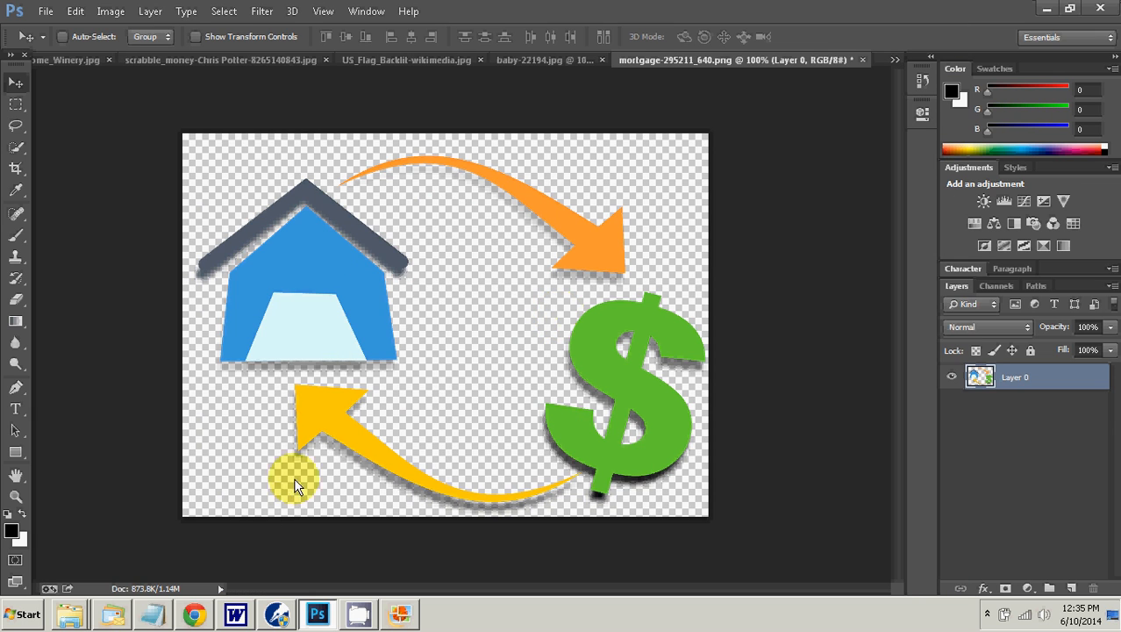
Step: Switch to Chrome, return to the post being edited and start choosing a media file to upload
{"action": "left_click", "coordinate": [193, 613]}
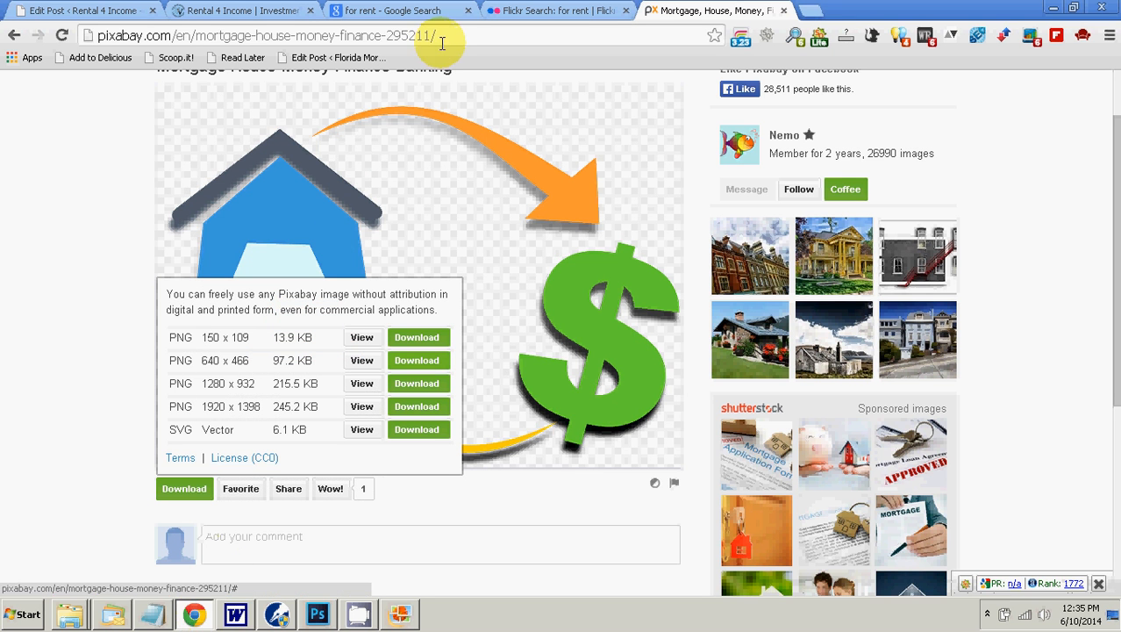
{"action": "left_click", "coordinate": [250, 11]}
{"action": "left_click", "coordinate": [84, 10]}
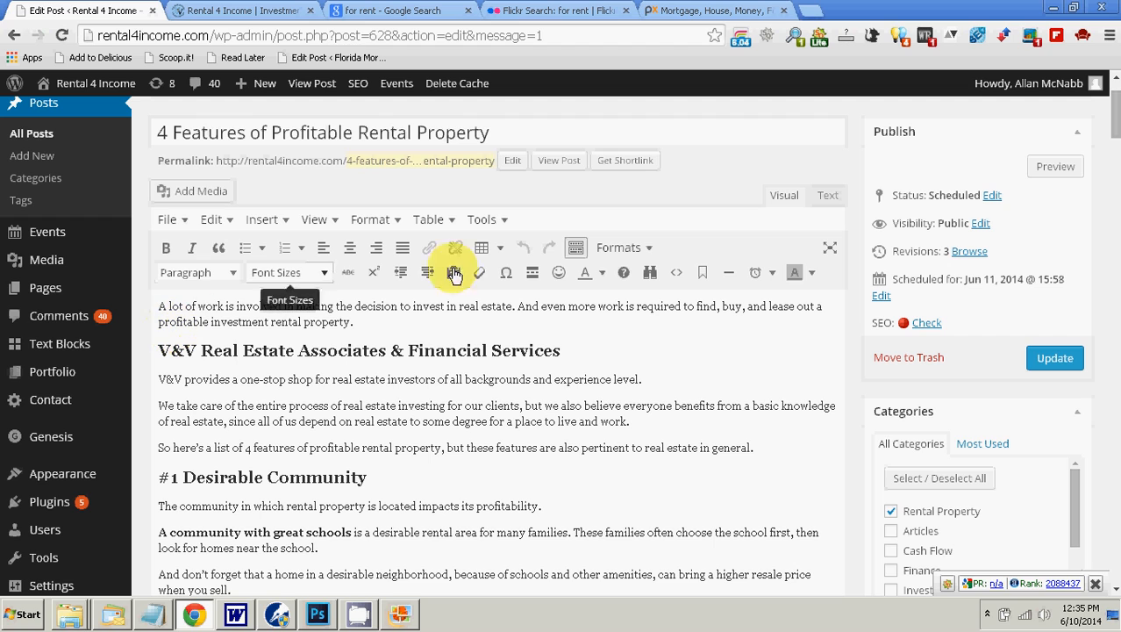
{"action": "left_click", "coordinate": [195, 191]}
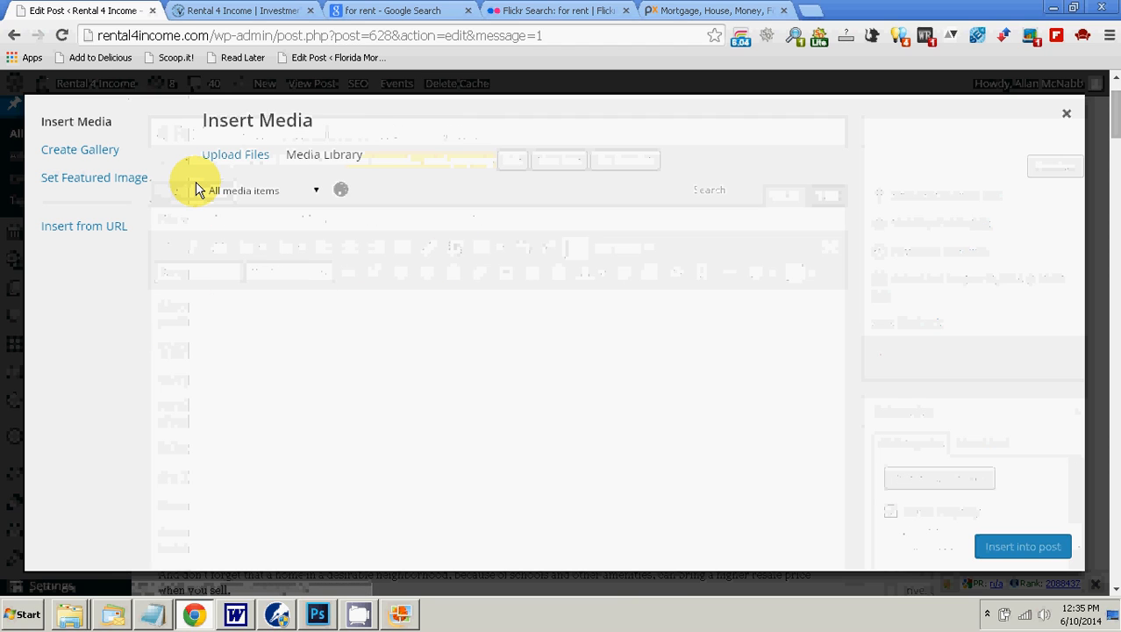
{"action": "left_click", "coordinate": [229, 163]}
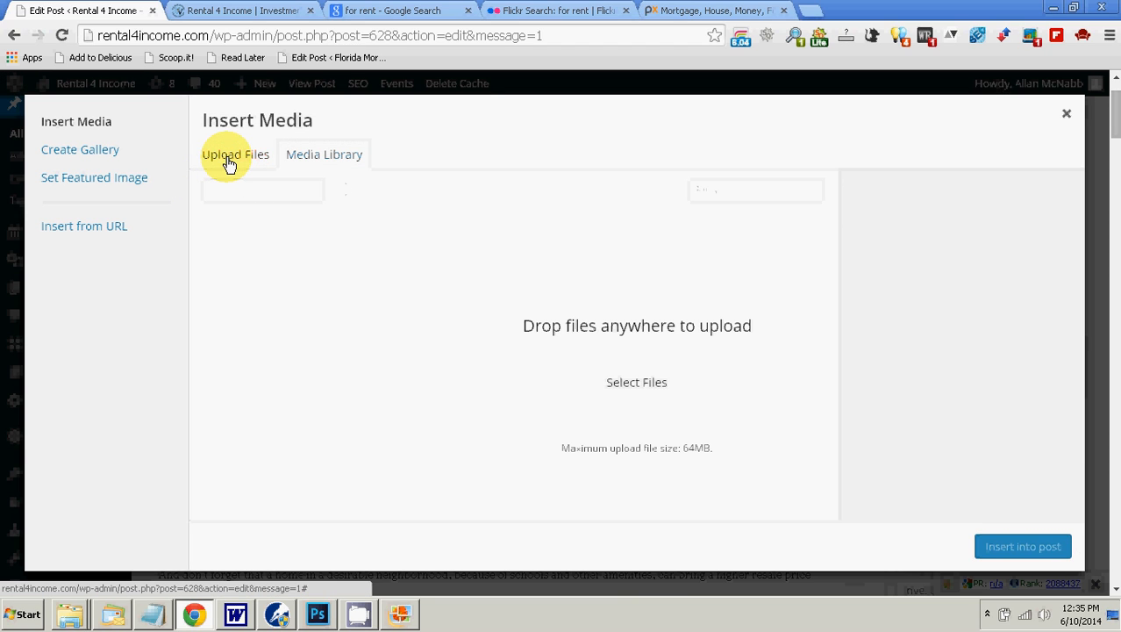
{"action": "left_click", "coordinate": [633, 381]}
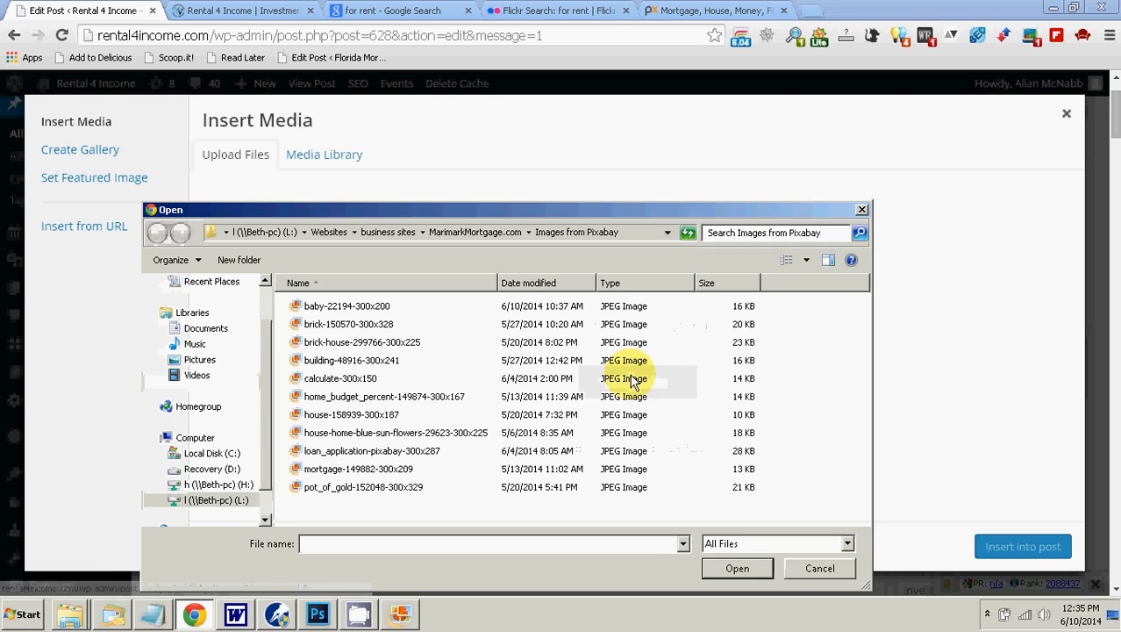
Step: Upload mortgage-295211-300x218 from the Images from Pixabay folder inside business sites > Rental4Income.com
{"action": "left_click", "coordinate": [400, 230]}
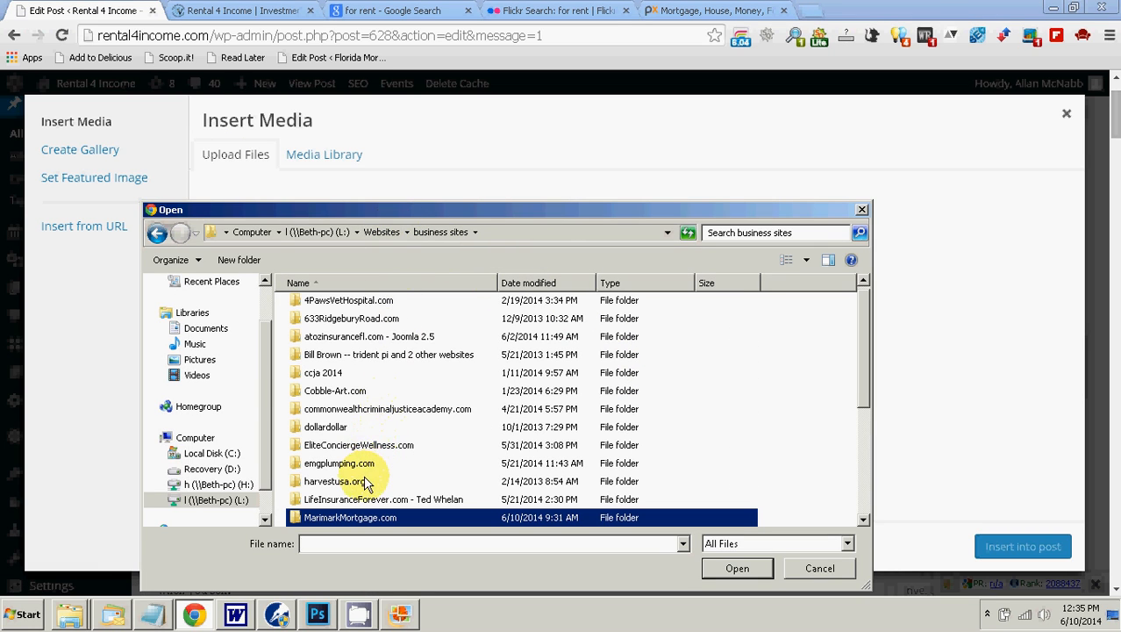
{"action": "left_click_drag", "start_coordinate": [859, 377], "coordinate": [861, 392]}
{"action": "double_click", "coordinate": [344, 521]}
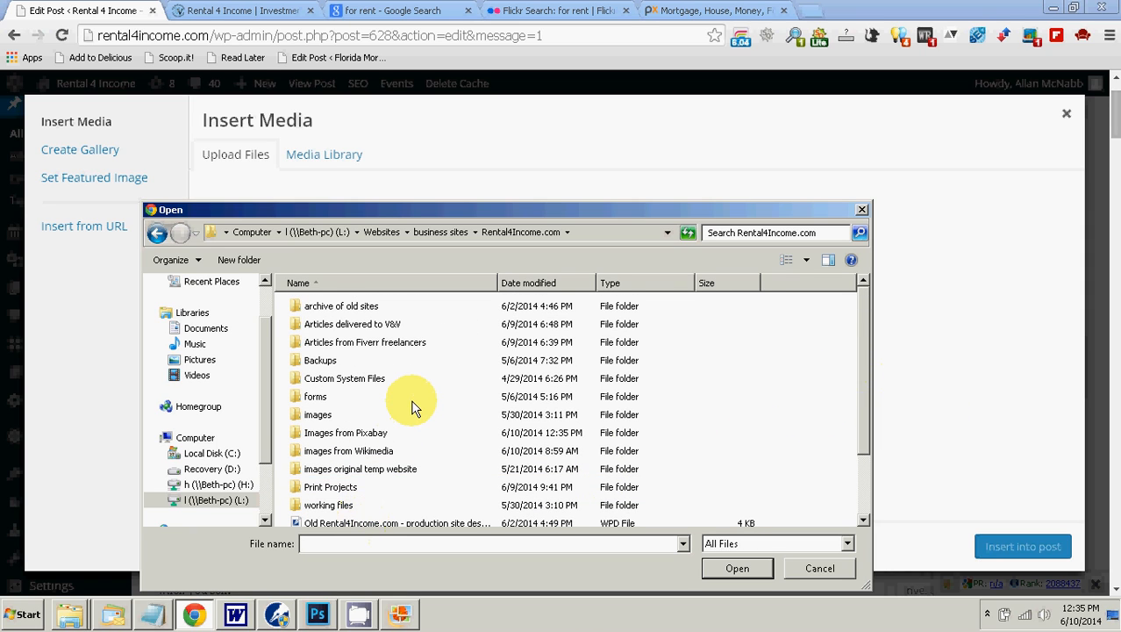
{"action": "double_click", "coordinate": [368, 432]}
{"action": "double_click", "coordinate": [369, 305]}
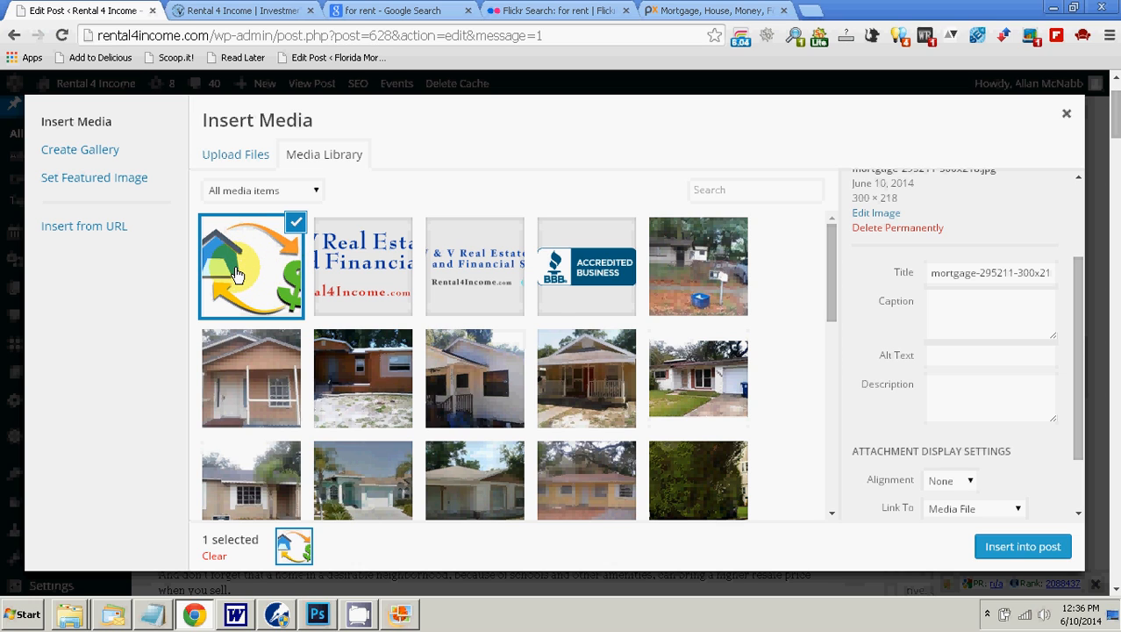
Step: Replace the uploaded picture's title with "House Money"
{"action": "left_click", "coordinate": [930, 273]}
{"action": "left_click", "coordinate": [939, 380]}
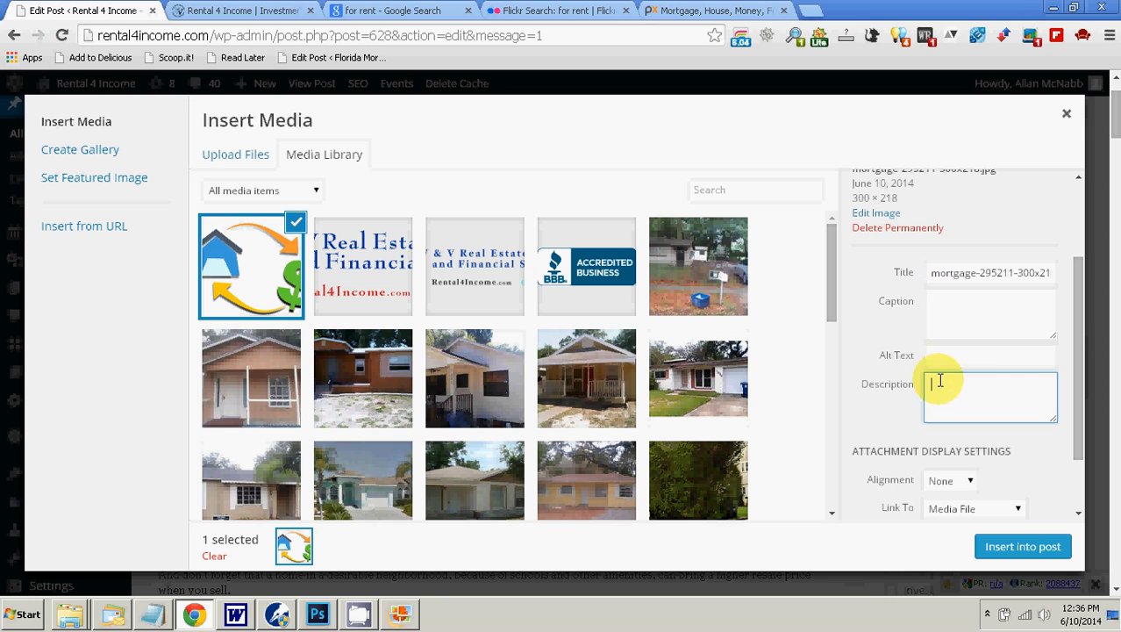
{"action": "left_click", "coordinate": [936, 272]}
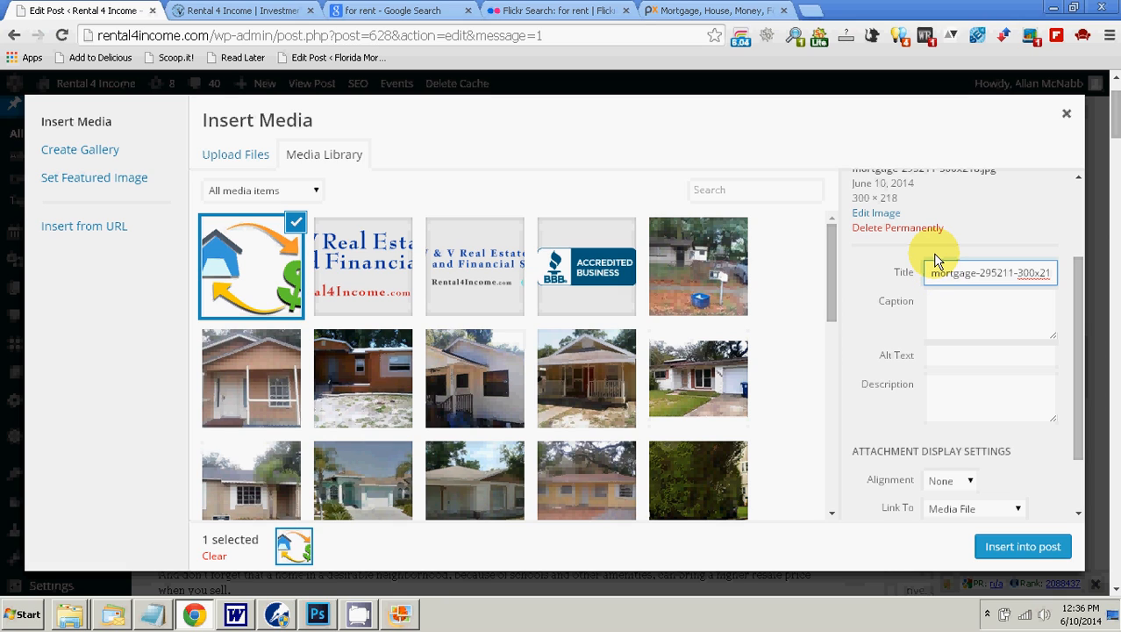
{"action": "type", "text": "House Money"}
{"action": "key", "text": "shift+End"}
{"action": "key", "text": "Delete"}
Step: Reuse the title as the caption "House Money." and as the alt text and description "House Money"
{"action": "key", "text": "shift+Left"}
{"action": "key", "text": "shift+Left"}
{"action": "key", "text": "shift+Left"}
{"action": "key", "text": "shift+Left"}
{"action": "key", "text": "shift+Left"}
{"action": "key", "text": "shift+Left"}
{"action": "key", "text": "shift+Left"}
{"action": "key", "text": "shift+Left"}
{"action": "key", "text": "shift+Left"}
{"action": "key", "text": "shift+Left"}
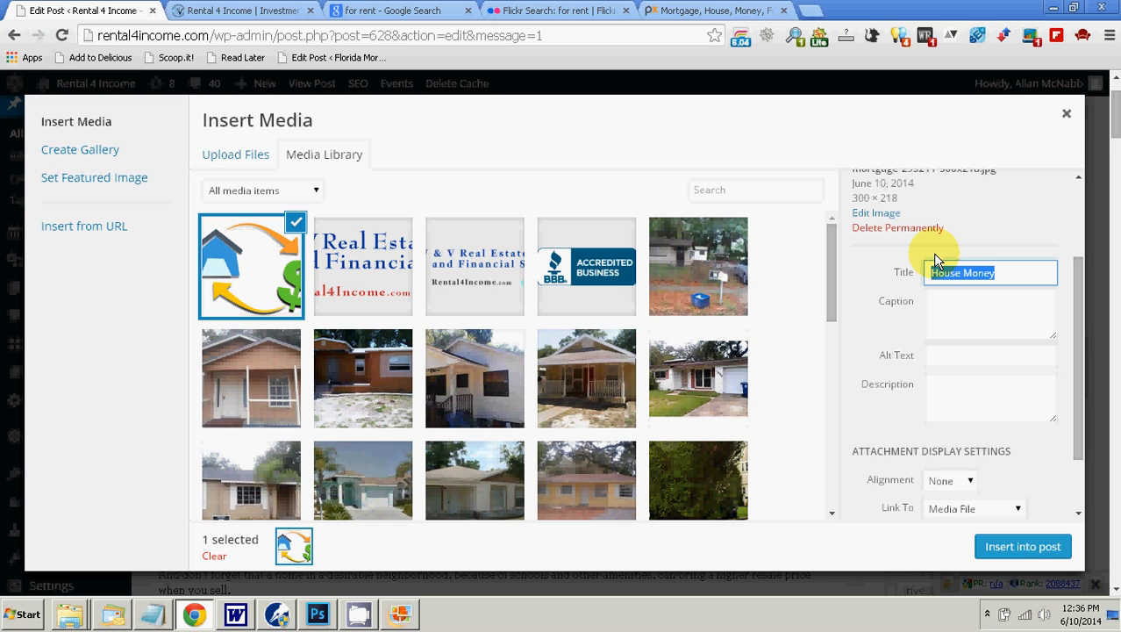
{"action": "right_click", "coordinate": [956, 307]}
{"action": "left_click", "coordinate": [1007, 407]}
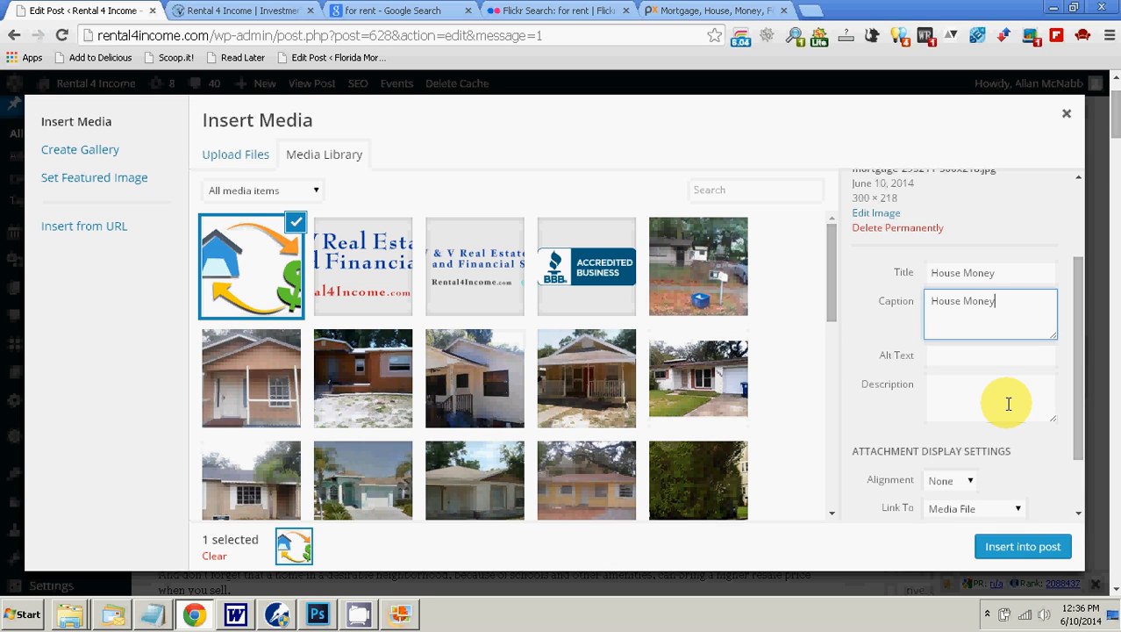
{"action": "type", "text": "."}
{"action": "right_click", "coordinate": [959, 359]}
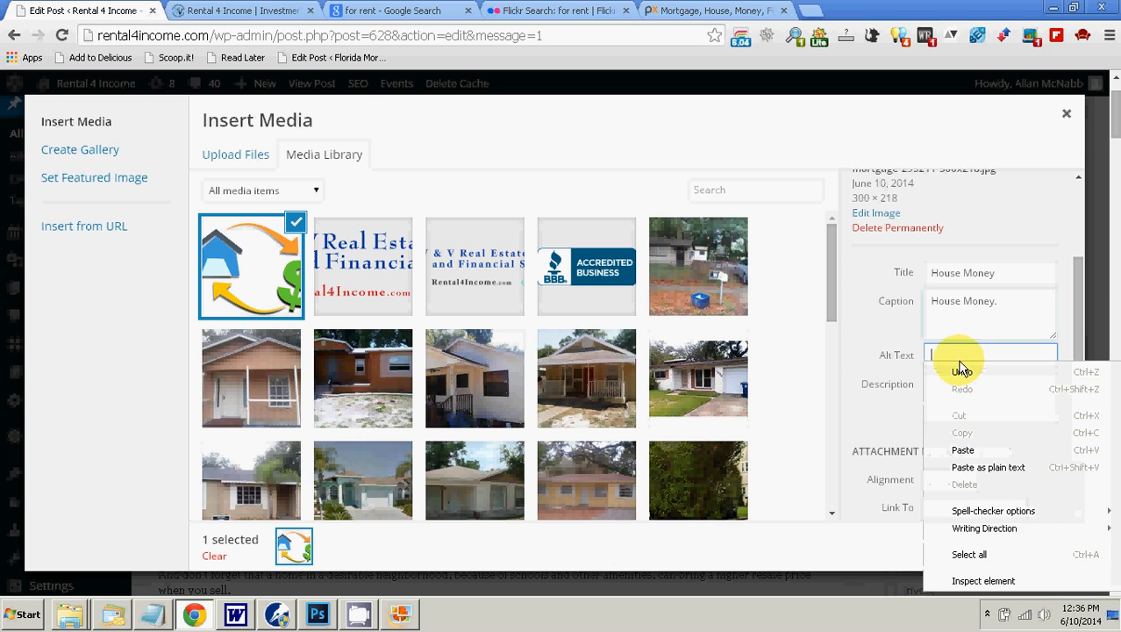
{"action": "left_click", "coordinate": [974, 444]}
{"action": "right_click", "coordinate": [959, 390]}
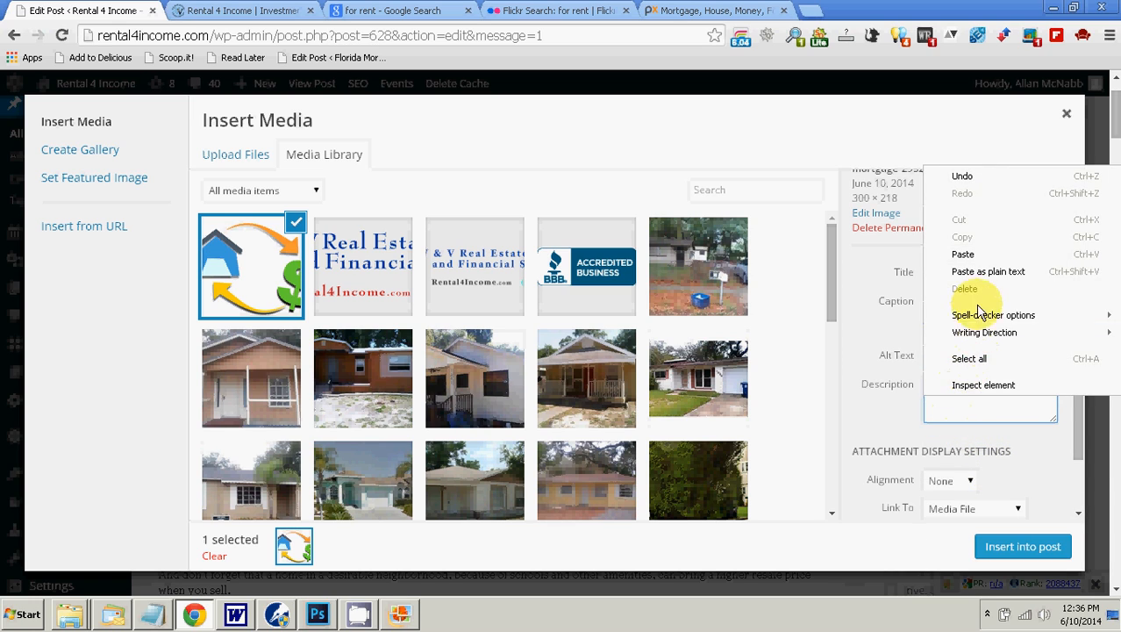
{"action": "left_click", "coordinate": [972, 267]}
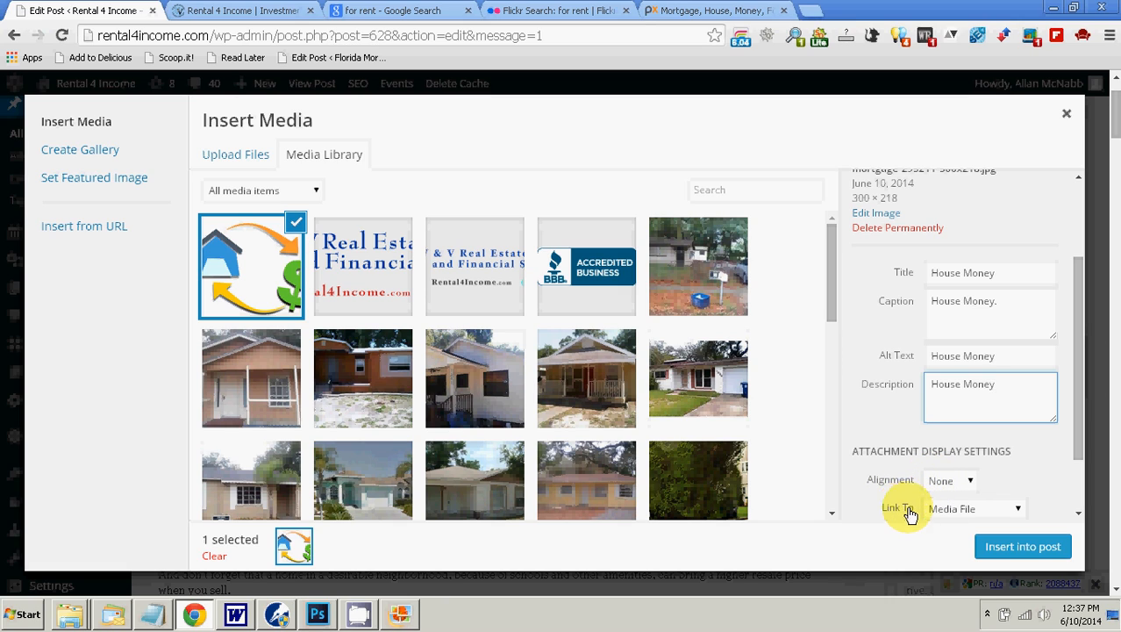
Step: Set the picture's link target to None and insert it into the post
{"action": "left_click", "coordinate": [1015, 517]}
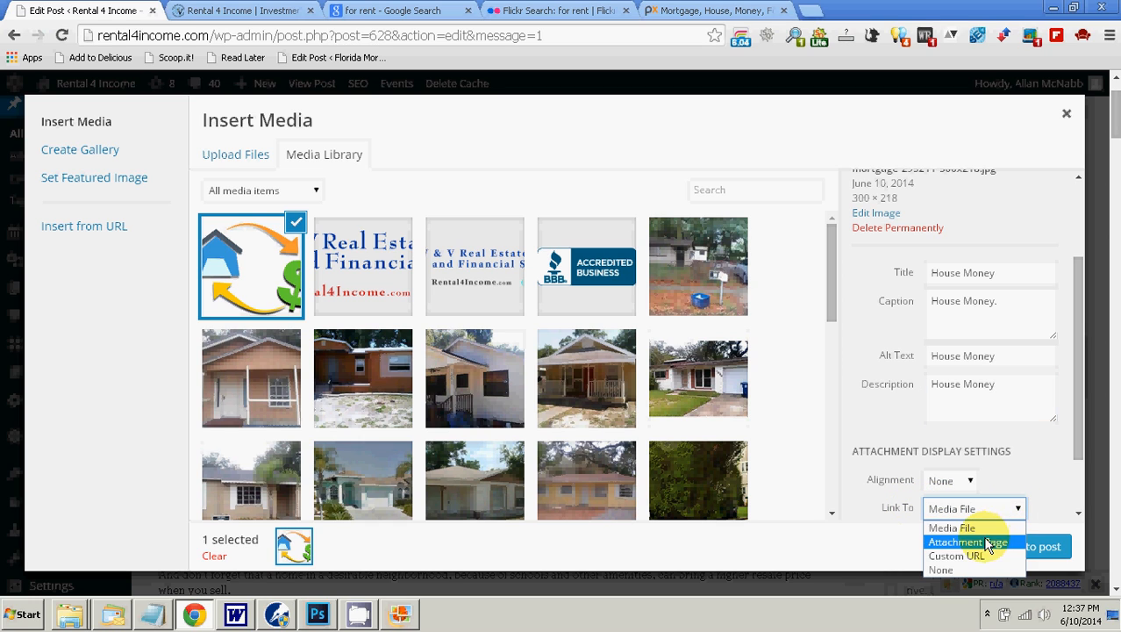
{"action": "left_click", "coordinate": [959, 568]}
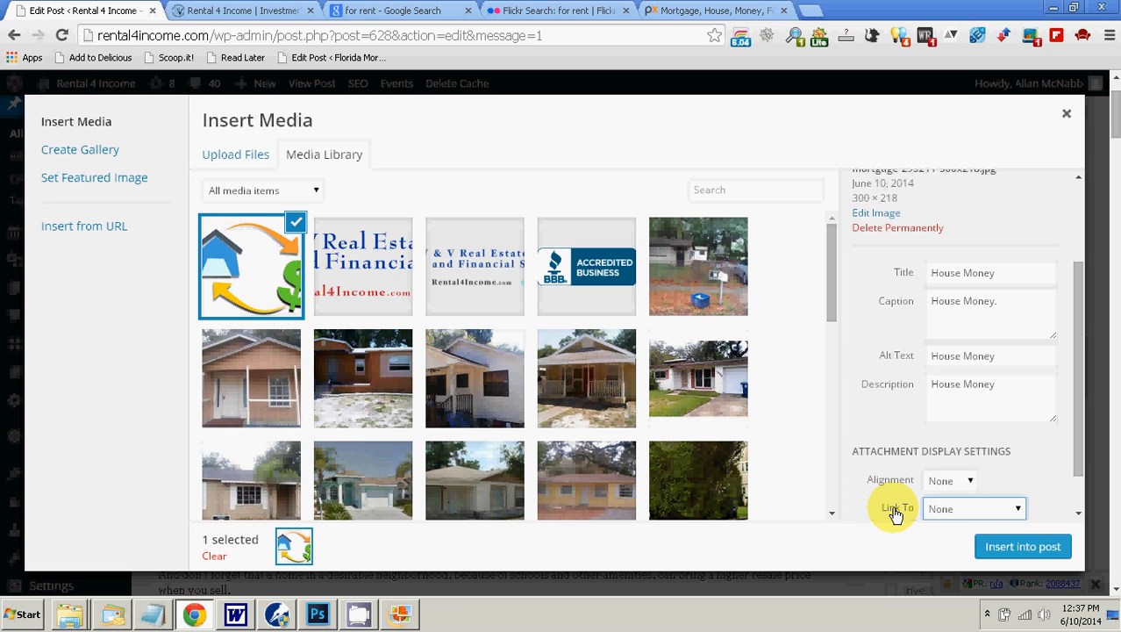
{"action": "left_click", "coordinate": [1025, 551]}
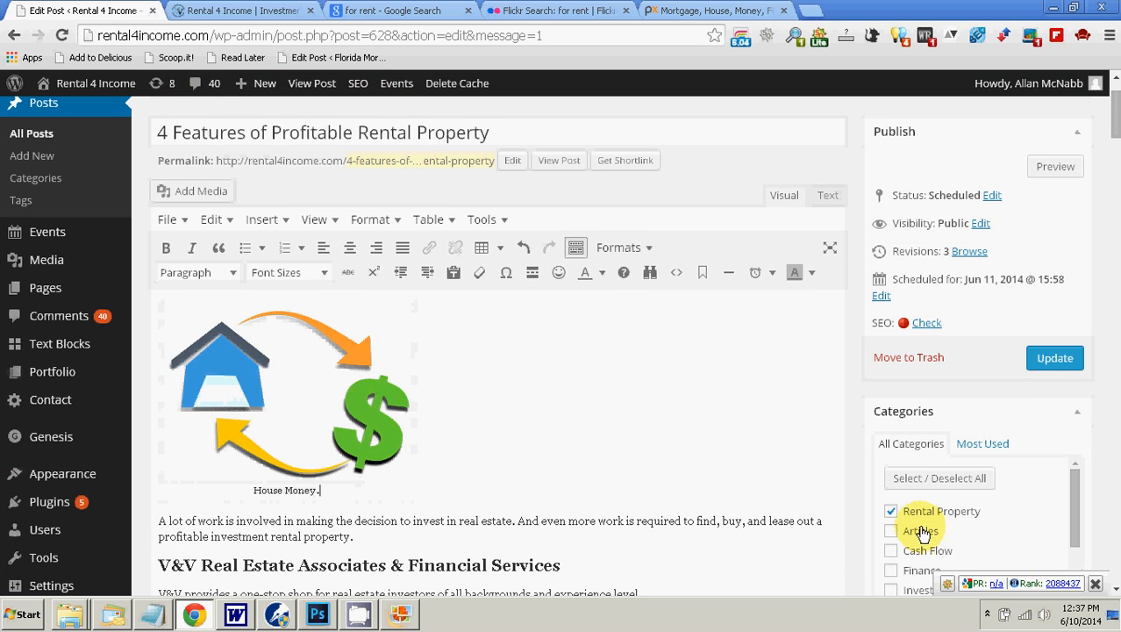
Step: Align the inserted picture left so the article's opening text wraps beside it
{"action": "left_click", "coordinate": [340, 410]}
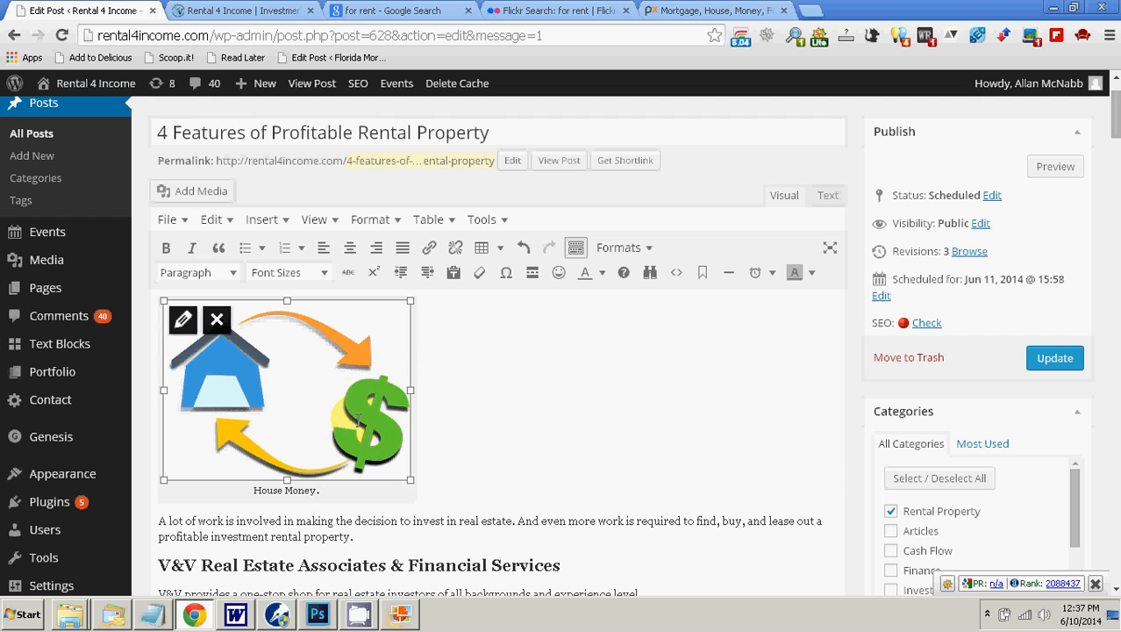
{"action": "left_click", "coordinate": [321, 249]}
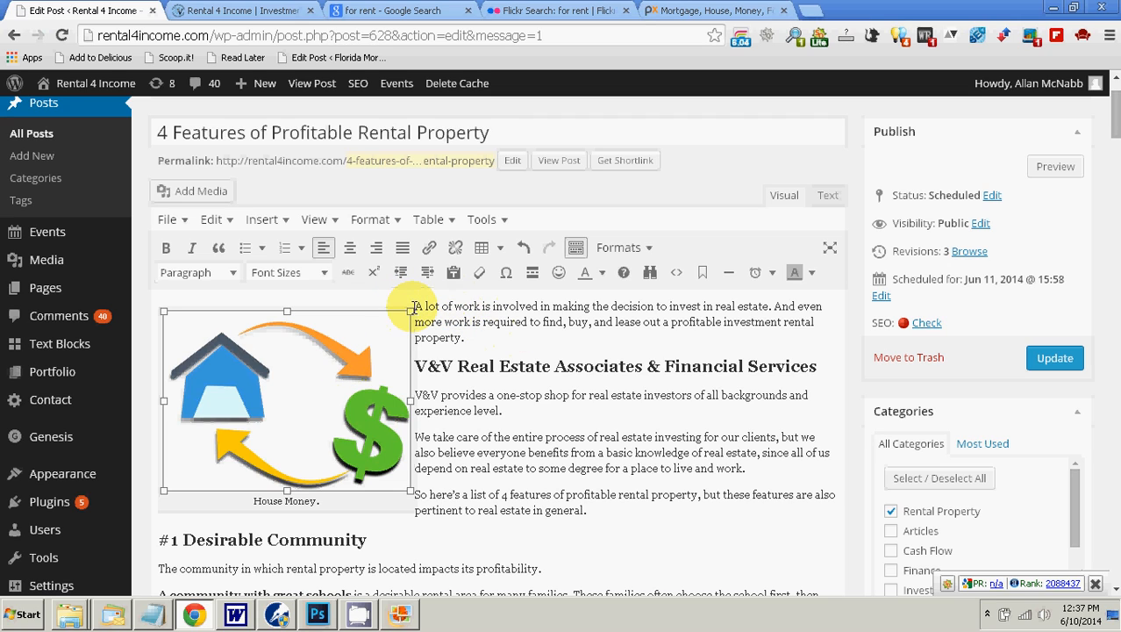
{"action": "left_click", "coordinate": [578, 340]}
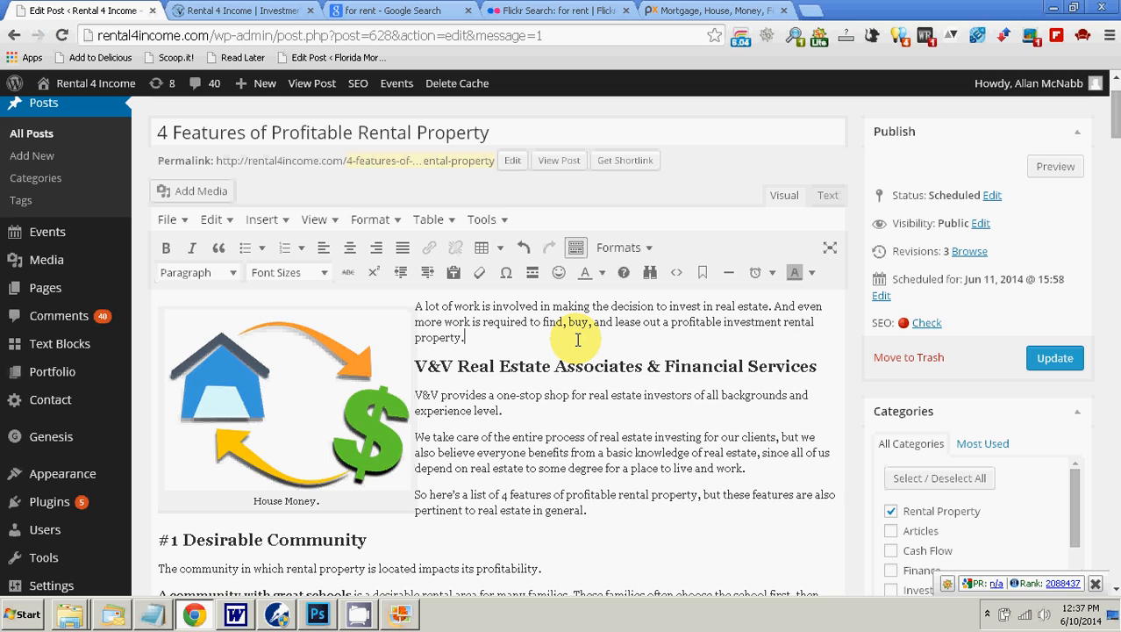
{"action": "left_click", "coordinate": [275, 419]}
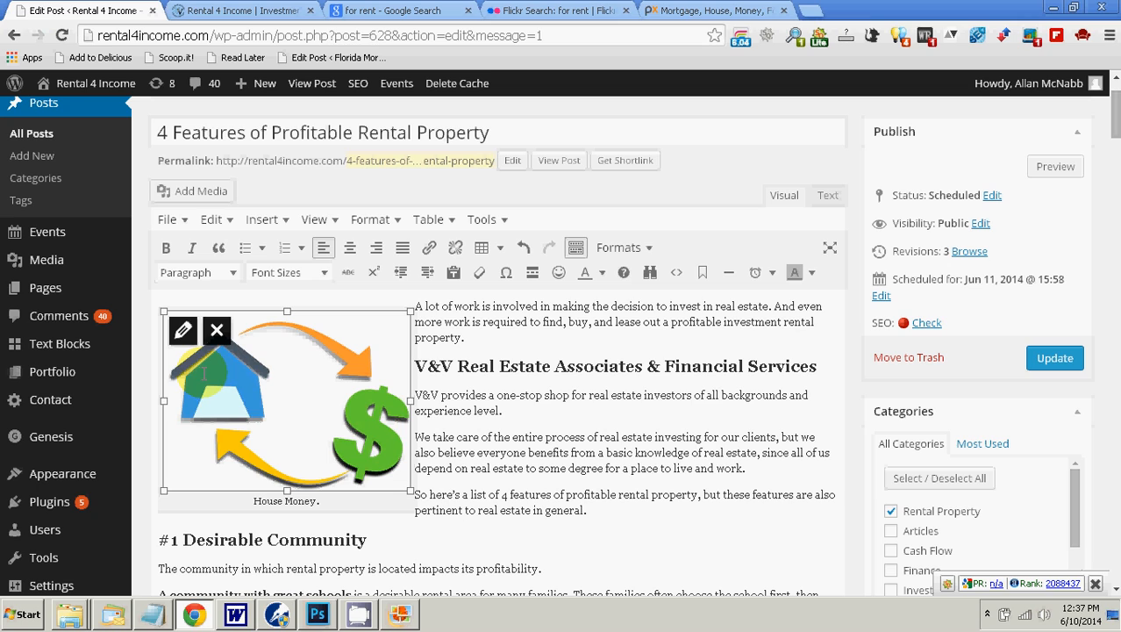
{"action": "left_click", "coordinate": [602, 406]}
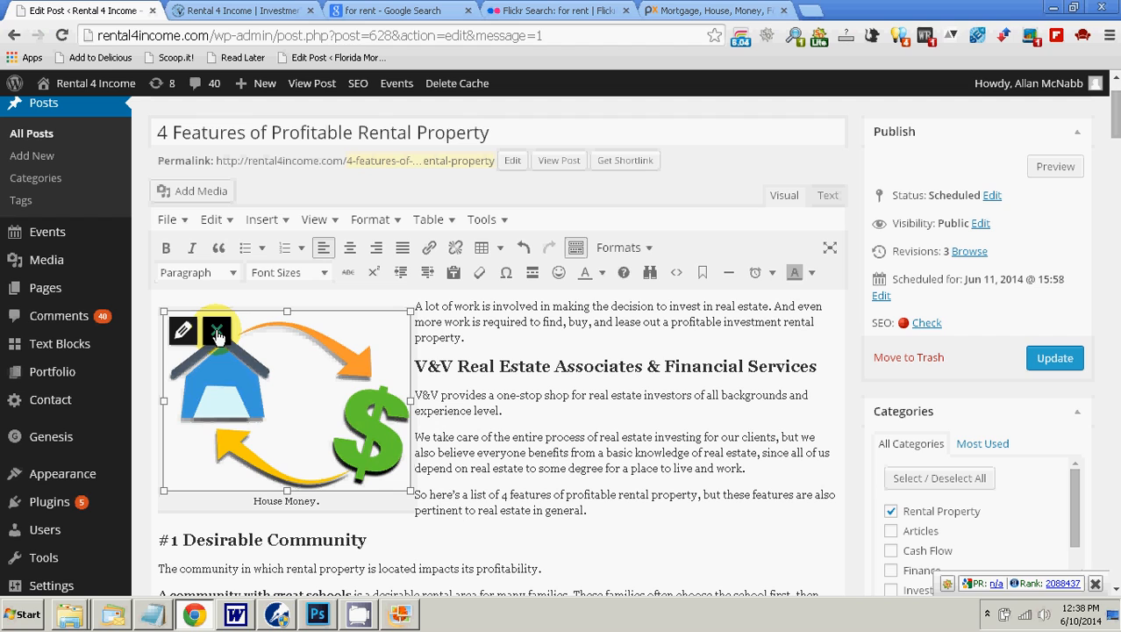
Step: Open the image details of the house-and-money picture and go to its caption
{"action": "left_click", "coordinate": [183, 331]}
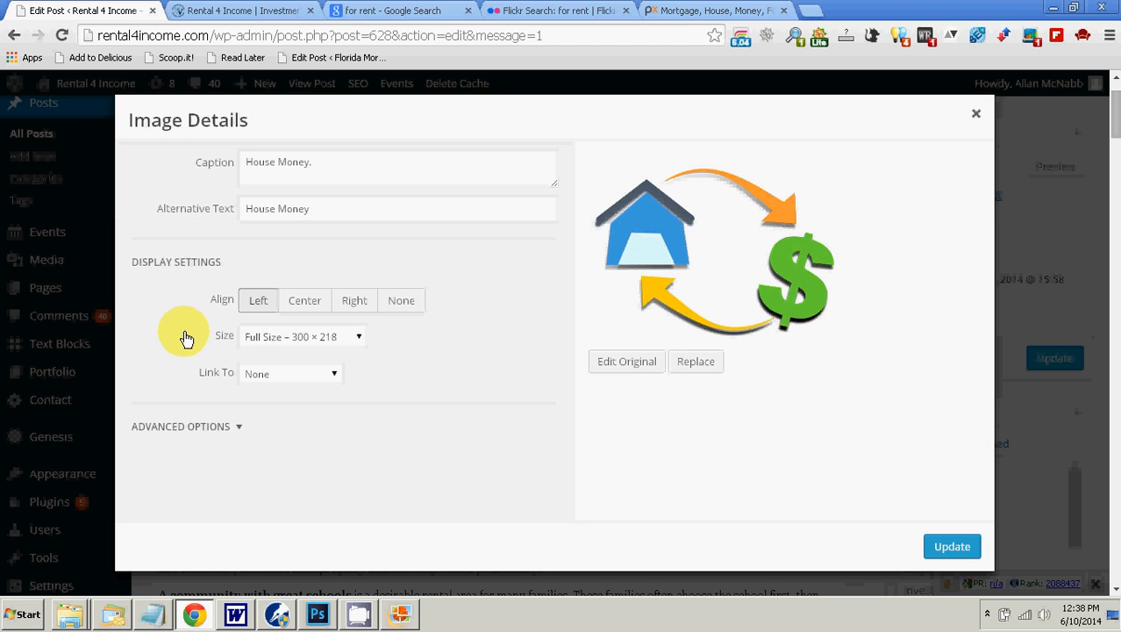
{"action": "left_click", "coordinate": [308, 162]}
{"action": "type", "text": "."}
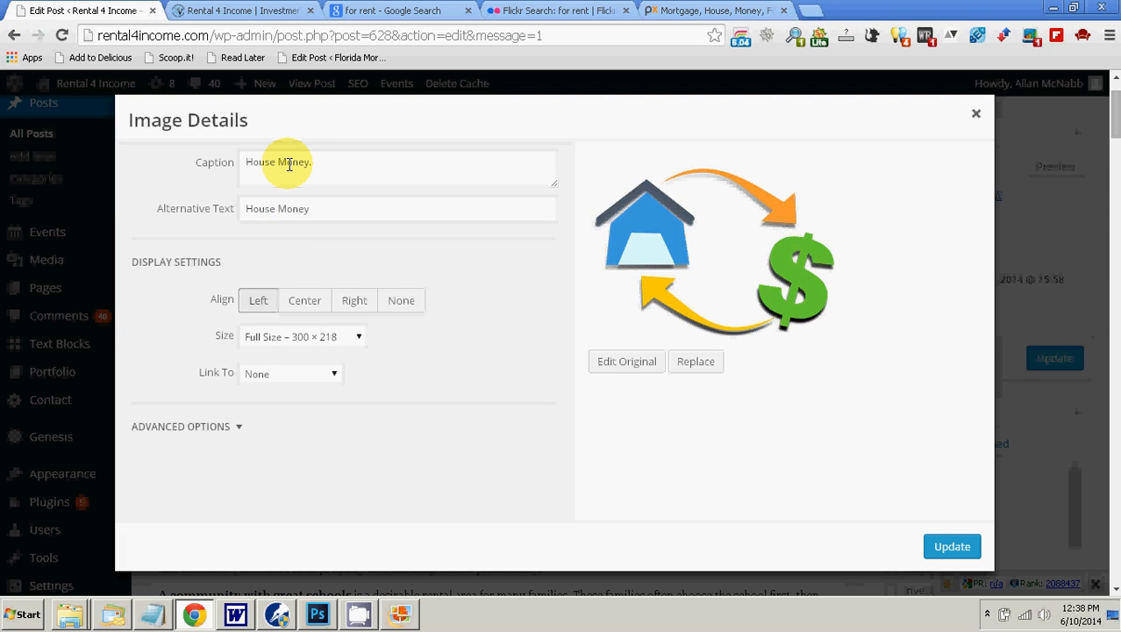
Step: Switch to the Word article and copy "Profitable Rental Property" from its title
{"action": "left_click", "coordinate": [237, 614]}
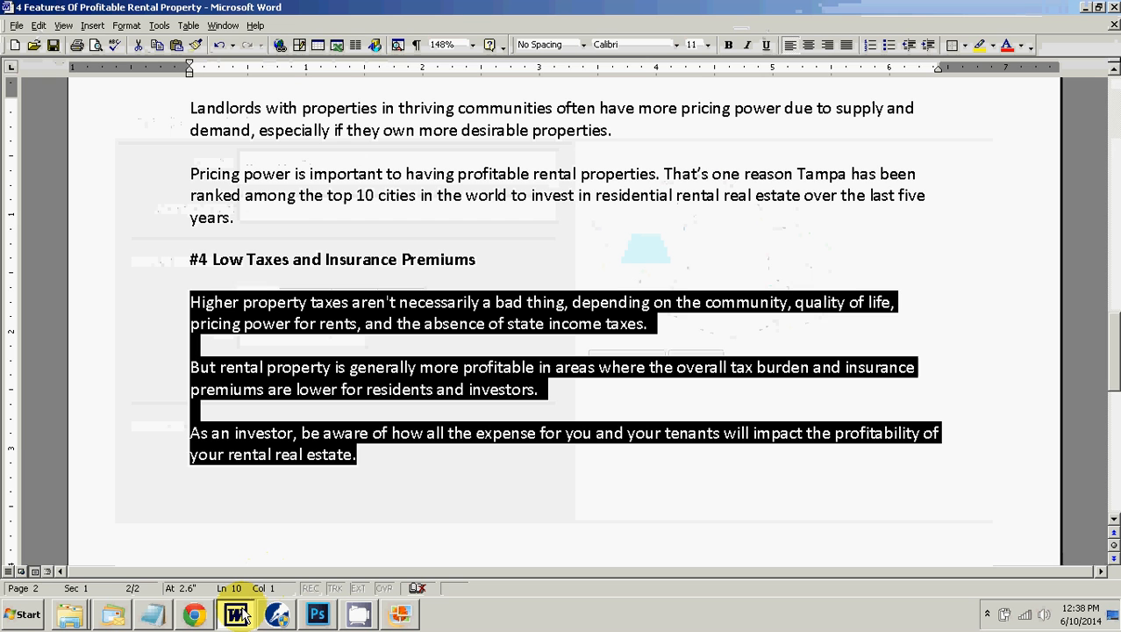
{"action": "scroll", "coordinate": [320, 443], "scroll_direction": "up", "scroll_amount": 20}
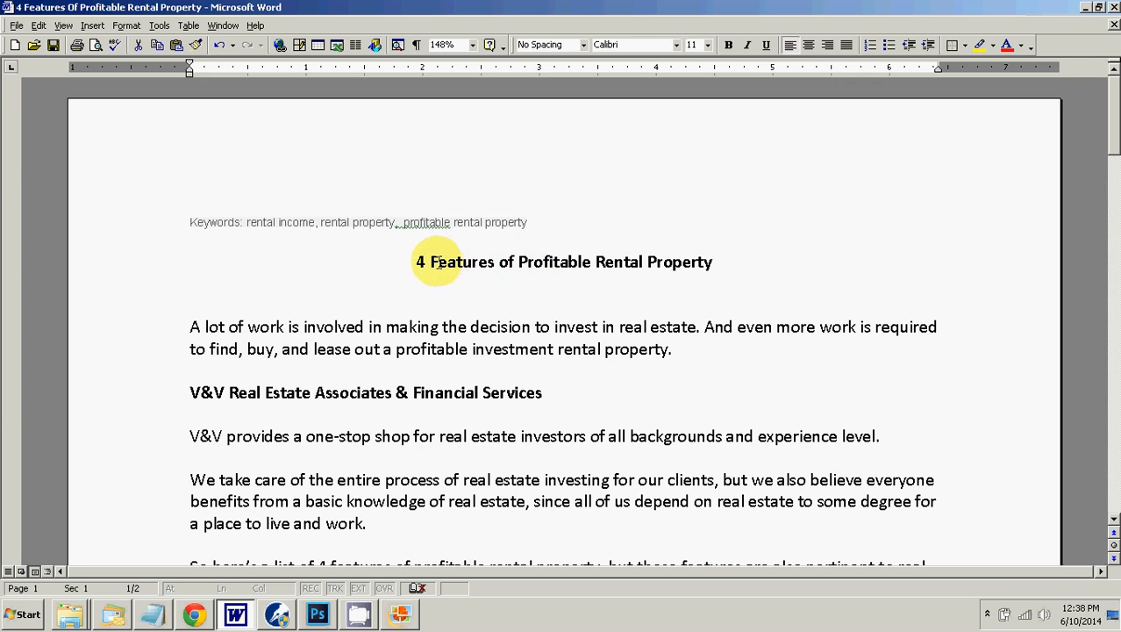
{"action": "left_click_drag", "start_coordinate": [517, 263], "coordinate": [678, 264]}
{"action": "right_click", "coordinate": [678, 263]}
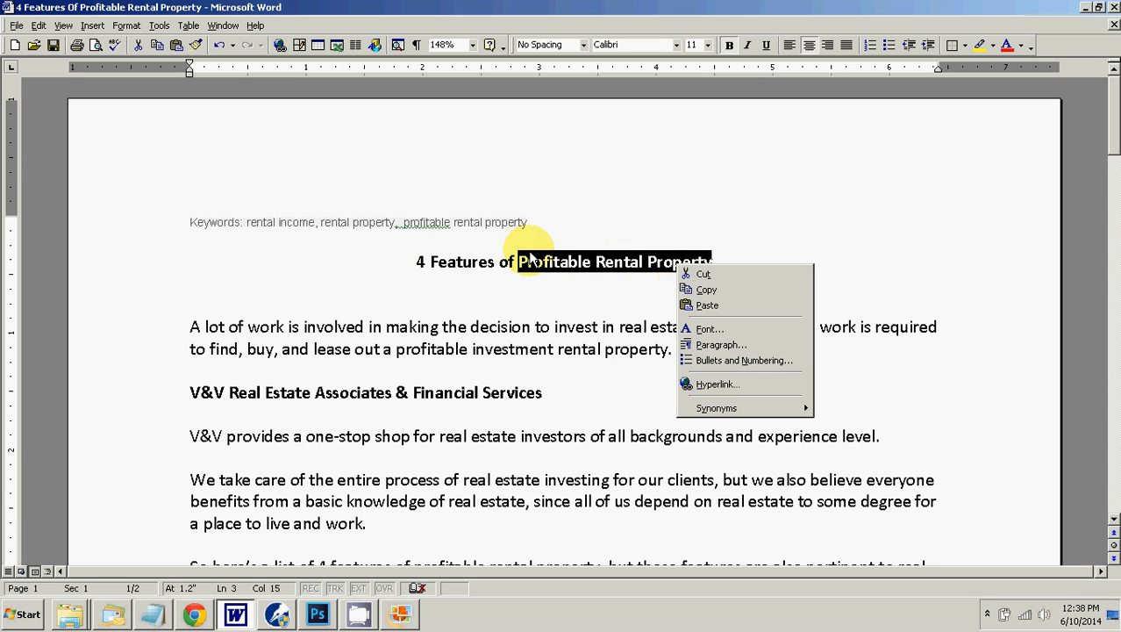
{"action": "left_click", "coordinate": [733, 290]}
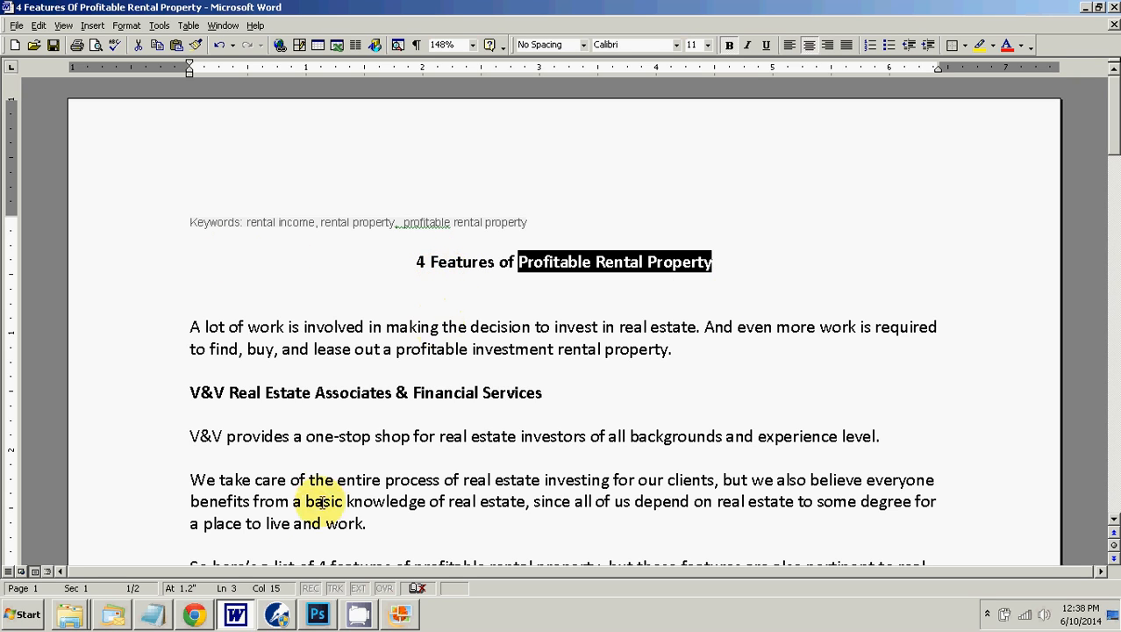
Step: Return to Chrome and replace the picture's caption with "Profitable Rental Property." as plain text
{"action": "left_click", "coordinate": [202, 616]}
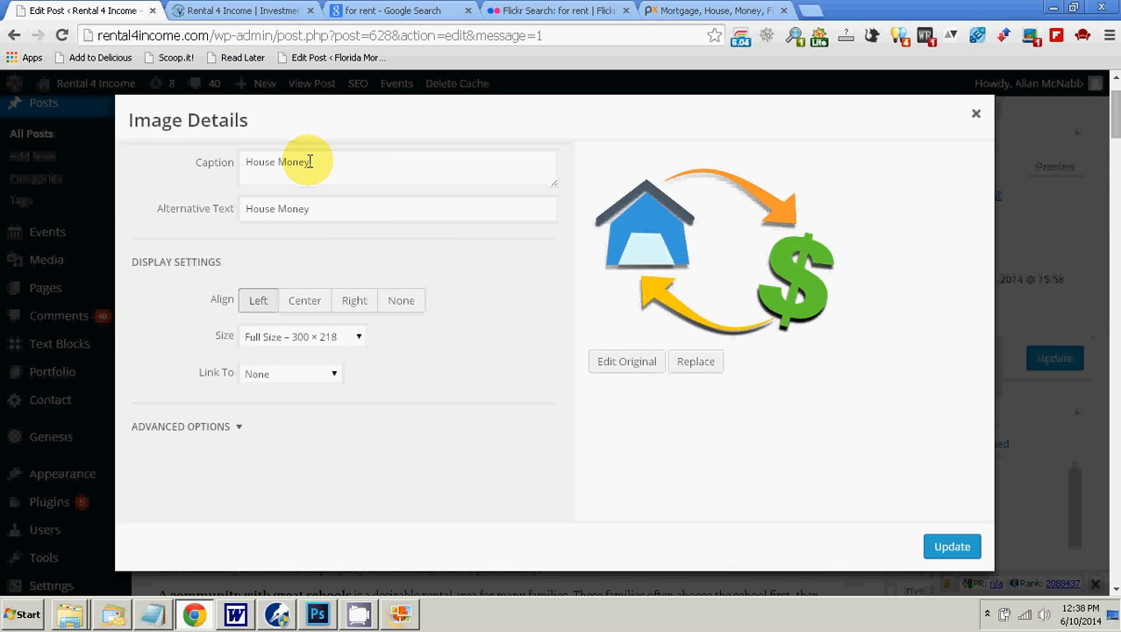
{"action": "left_click_drag", "start_coordinate": [309, 162], "coordinate": [223, 164]}
{"action": "right_click", "coordinate": [263, 157]}
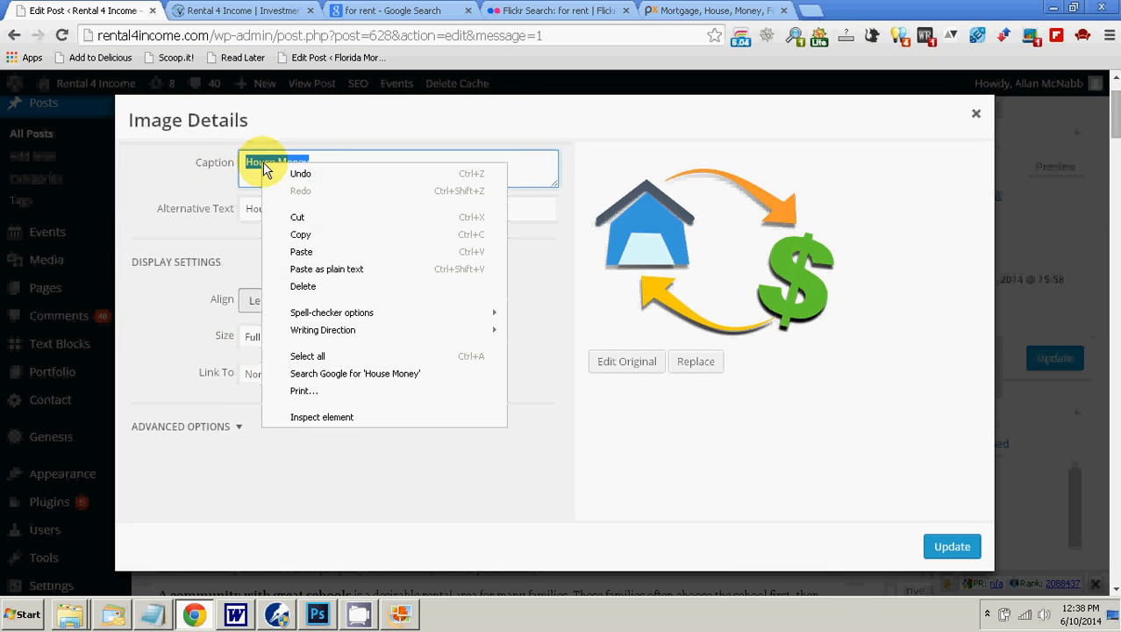
{"action": "left_click", "coordinate": [311, 268]}
{"action": "type", "text": "."}
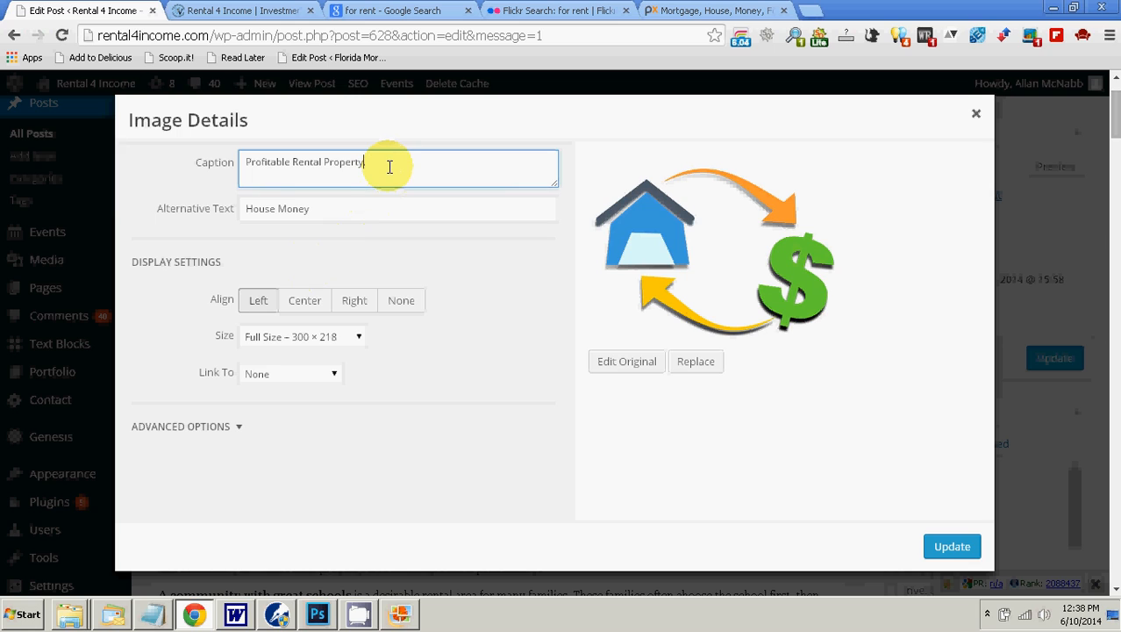
Step: Replace the picture's alternative text with "Profitable Rental Property" as plain text
{"action": "left_click_drag", "start_coordinate": [332, 211], "coordinate": [250, 211]}
{"action": "right_click", "coordinate": [247, 209]}
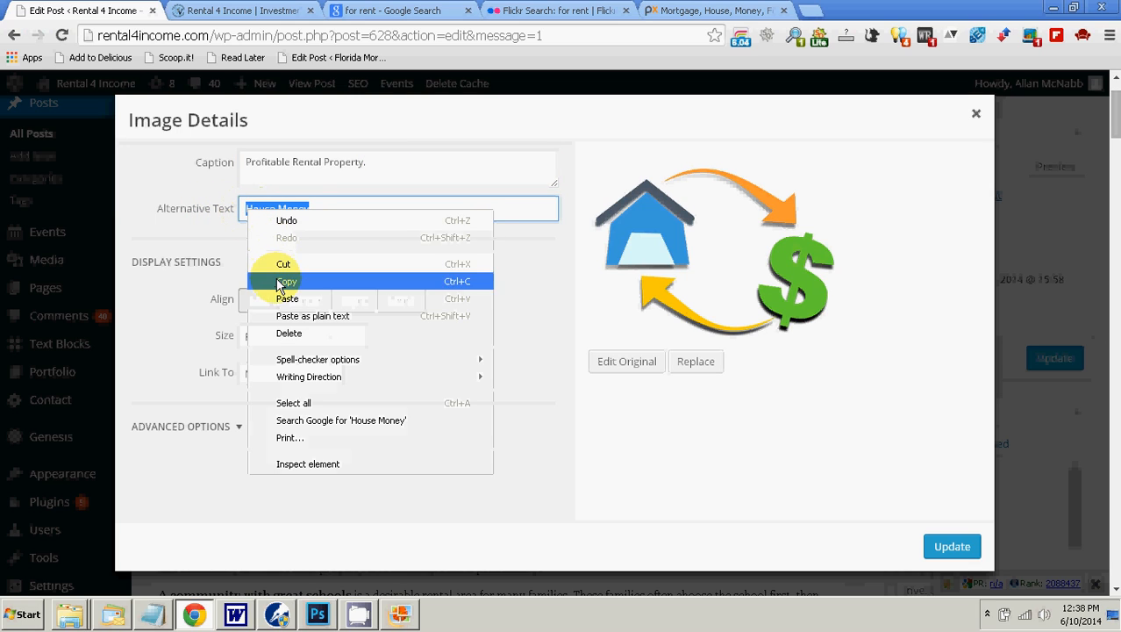
{"action": "left_click", "coordinate": [298, 316]}
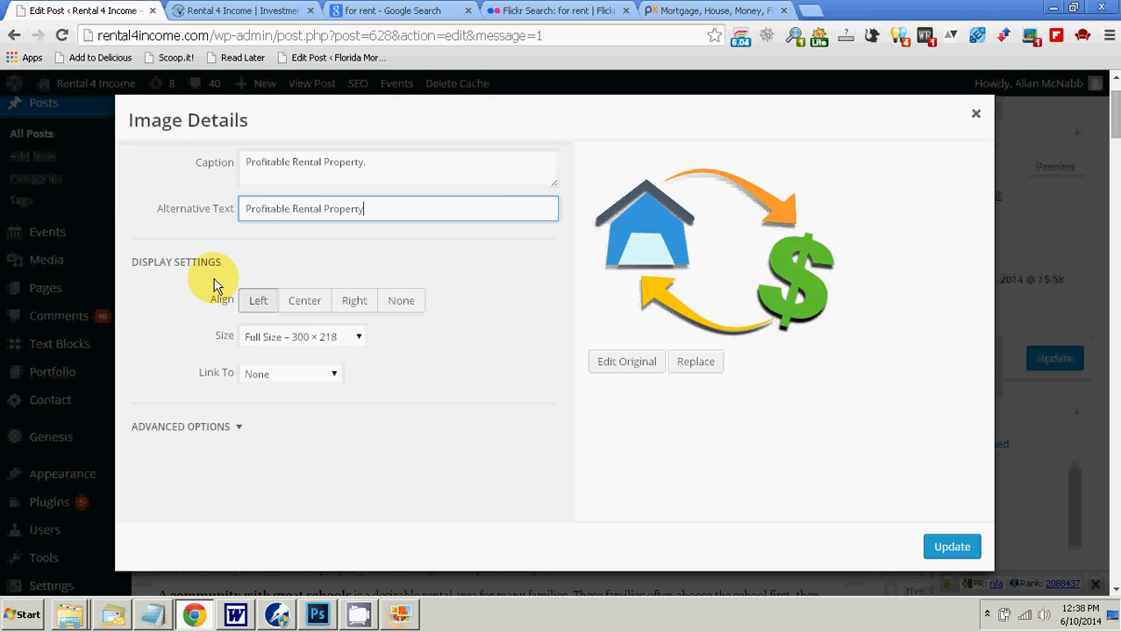
Step: Set the picture to link to a custom URL and check the rental site's home page for a destination
{"action": "left_click", "coordinate": [269, 376]}
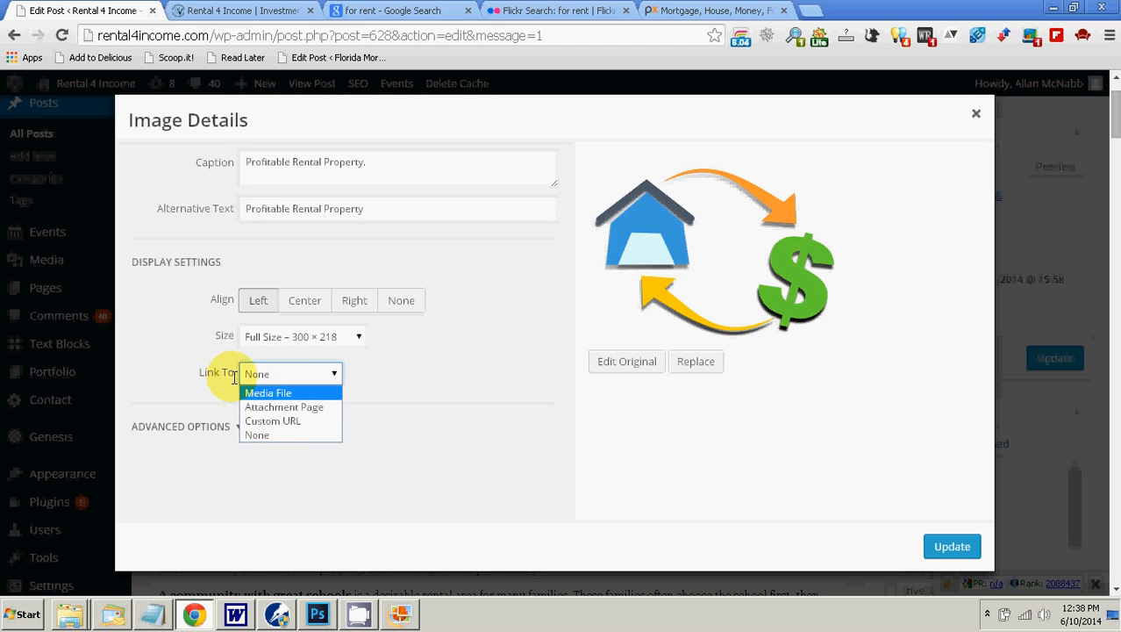
{"action": "left_click", "coordinate": [275, 424]}
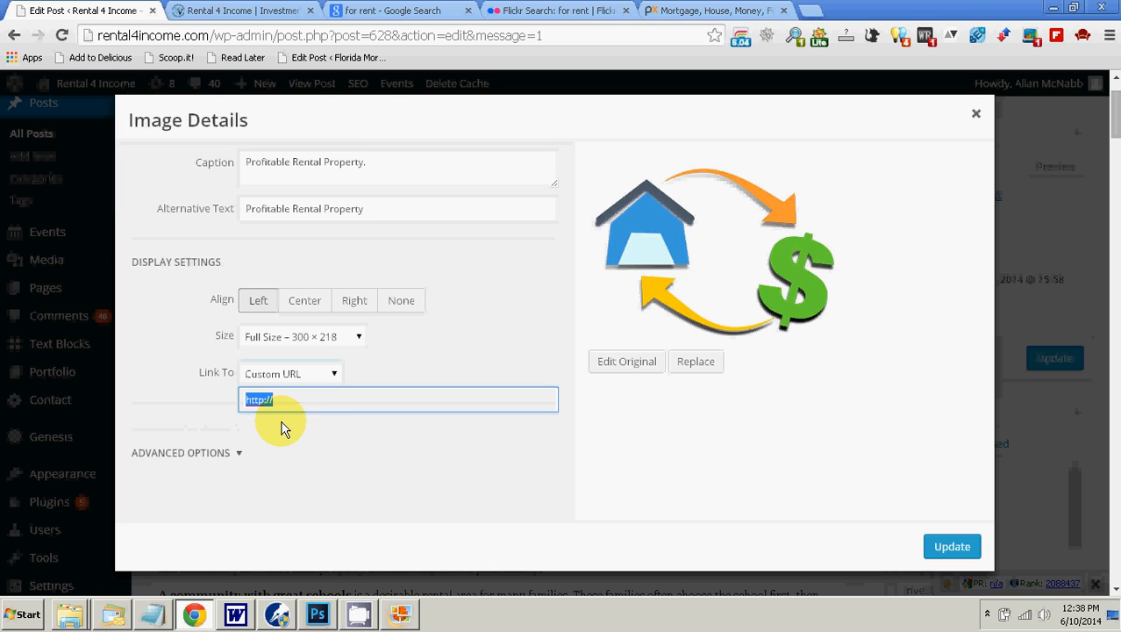
{"action": "left_click", "coordinate": [250, 11]}
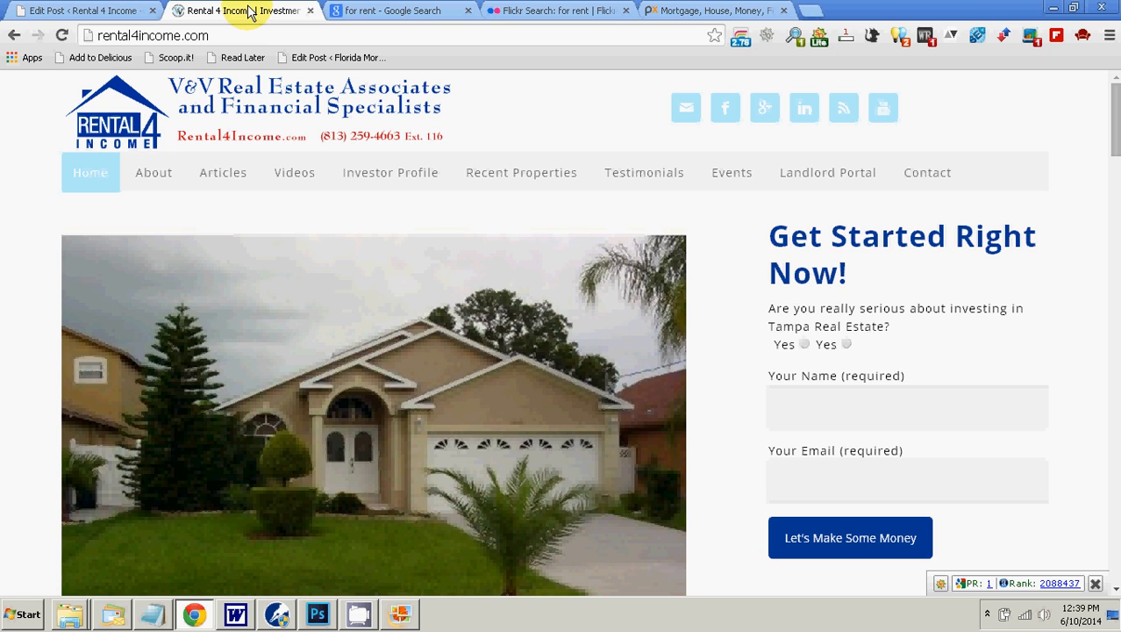
{"action": "left_click", "coordinate": [70, 11]}
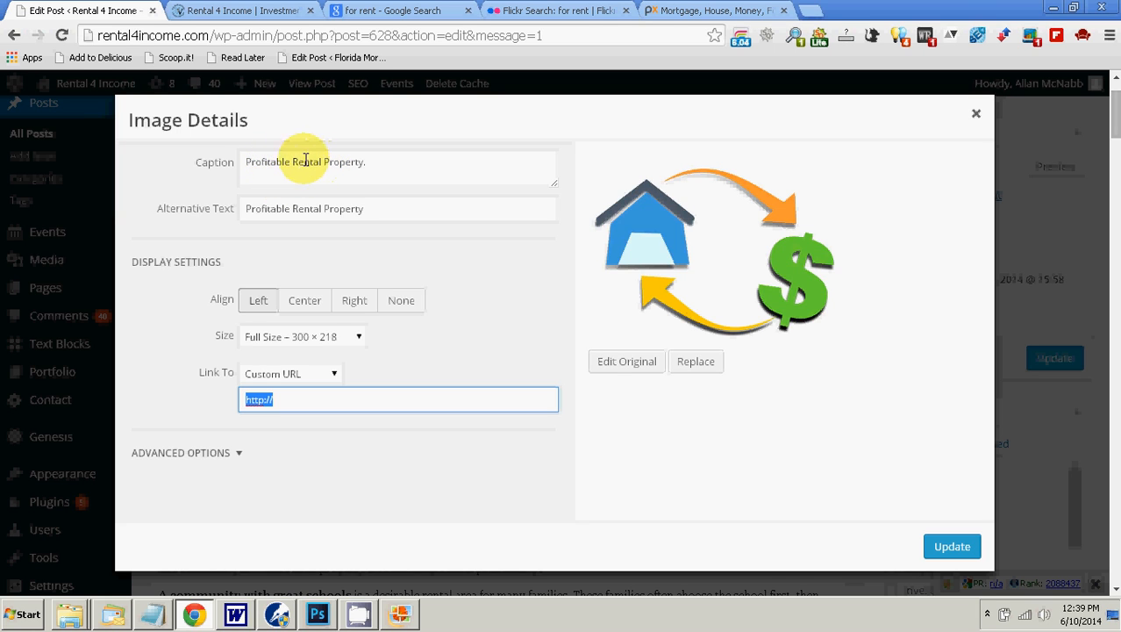
Step: Open the rental site's Recent Properties page and copy its web address
{"action": "left_click", "coordinate": [228, 12]}
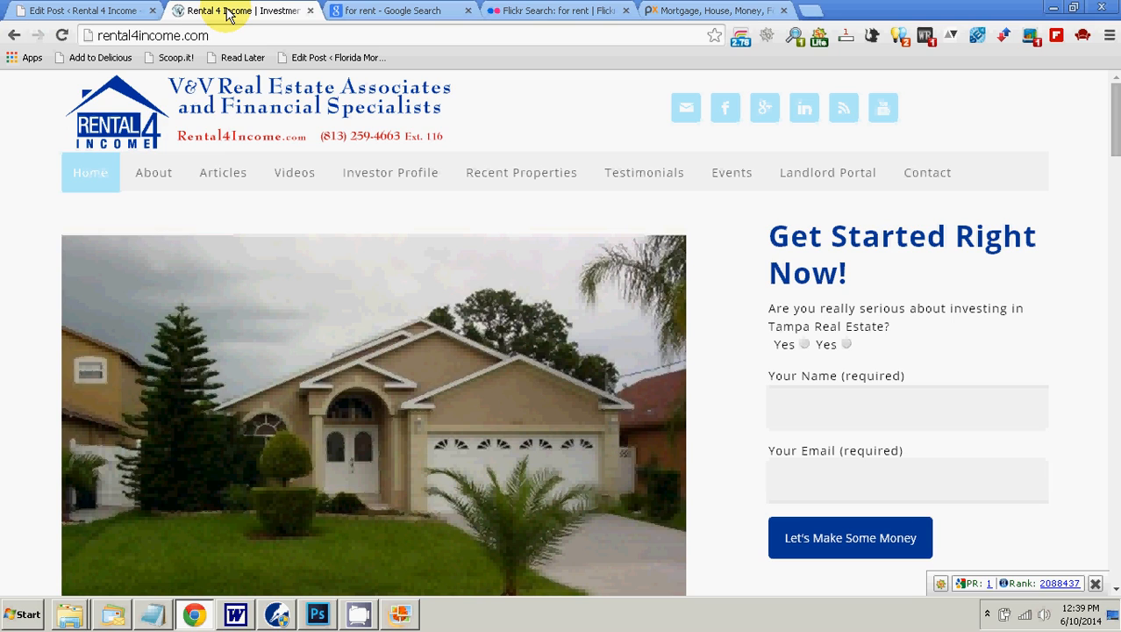
{"action": "left_click", "coordinate": [531, 180]}
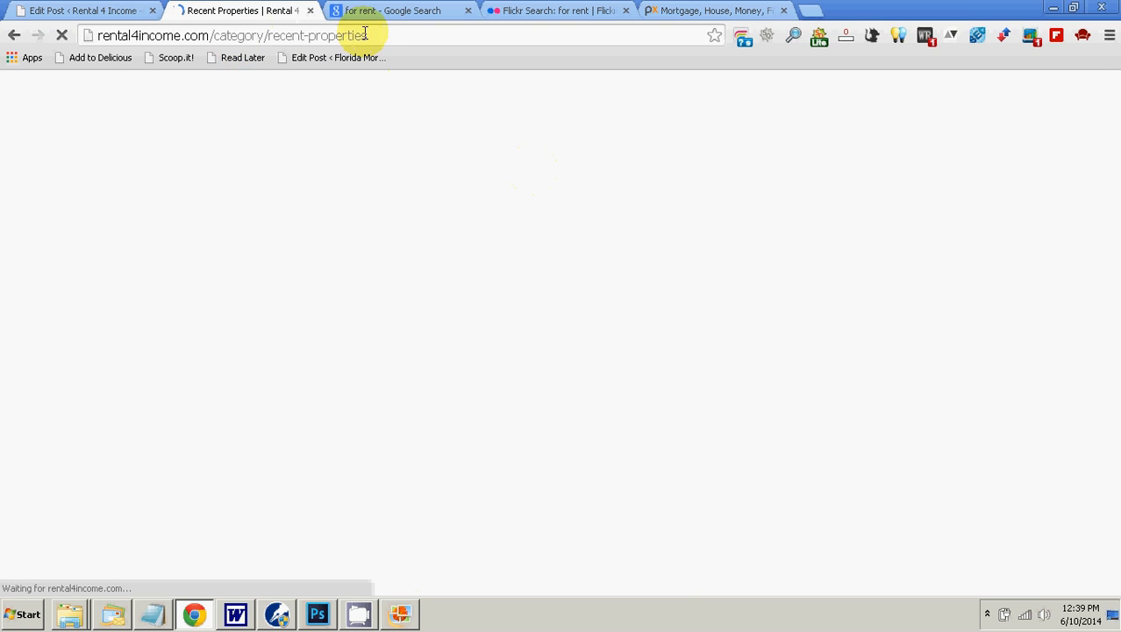
{"action": "left_click", "coordinate": [373, 35]}
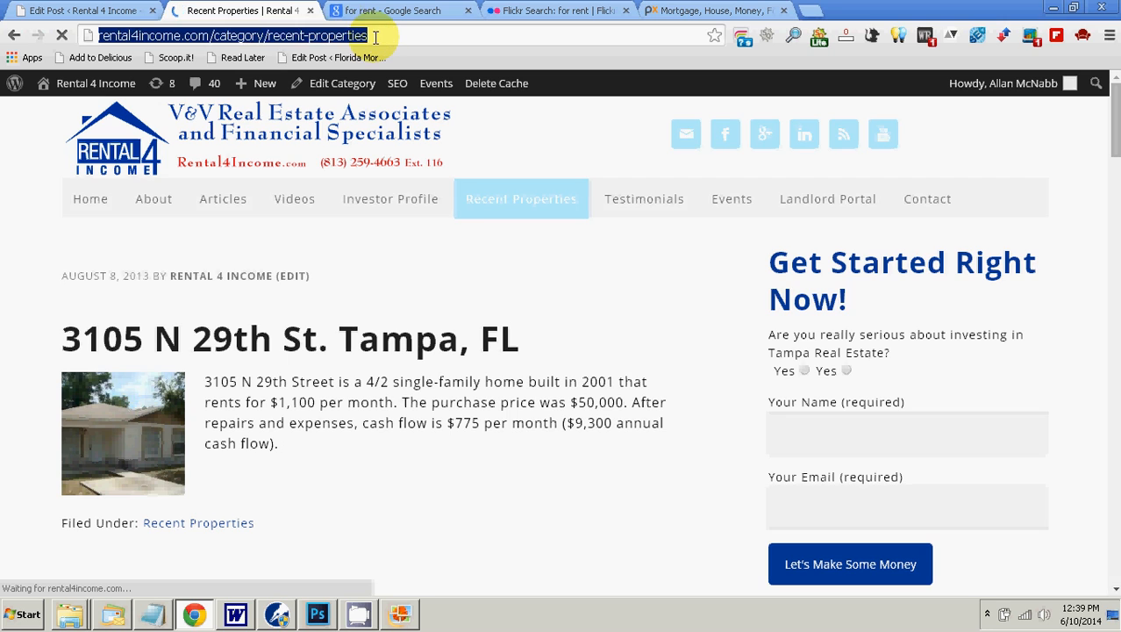
{"action": "right_click", "coordinate": [342, 40]}
{"action": "left_click", "coordinate": [369, 86]}
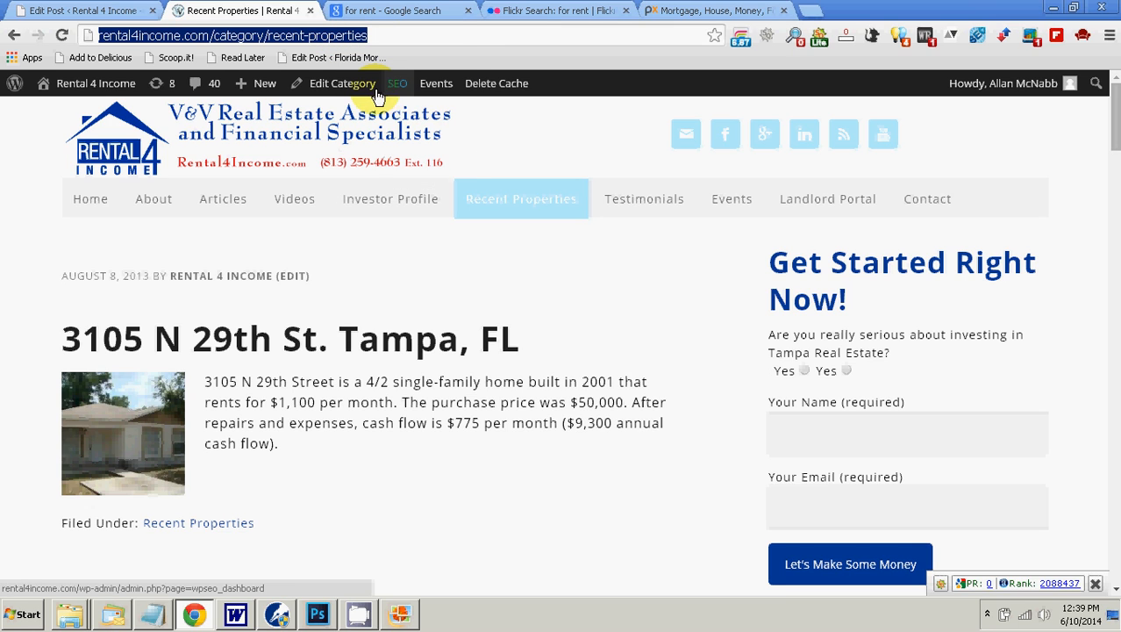
{"action": "left_click", "coordinate": [68, 9]}
{"action": "right_click", "coordinate": [326, 373]}
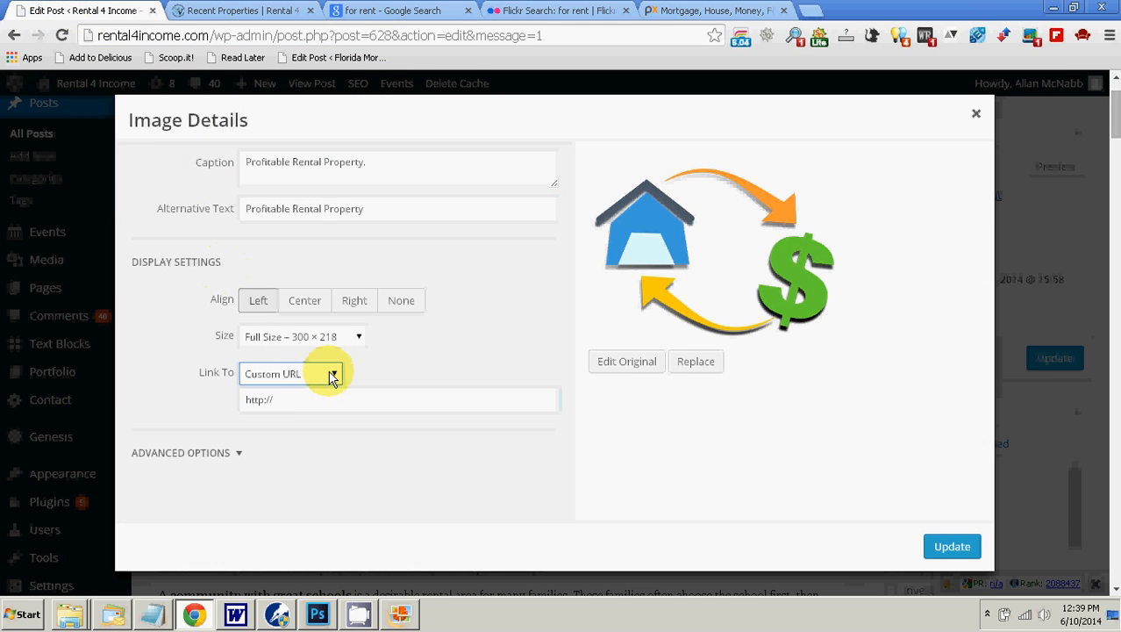
{"action": "left_click", "coordinate": [274, 400]}
{"action": "left_click_drag", "start_coordinate": [272, 400], "coordinate": [233, 396]}
{"action": "right_click", "coordinate": [270, 404]}
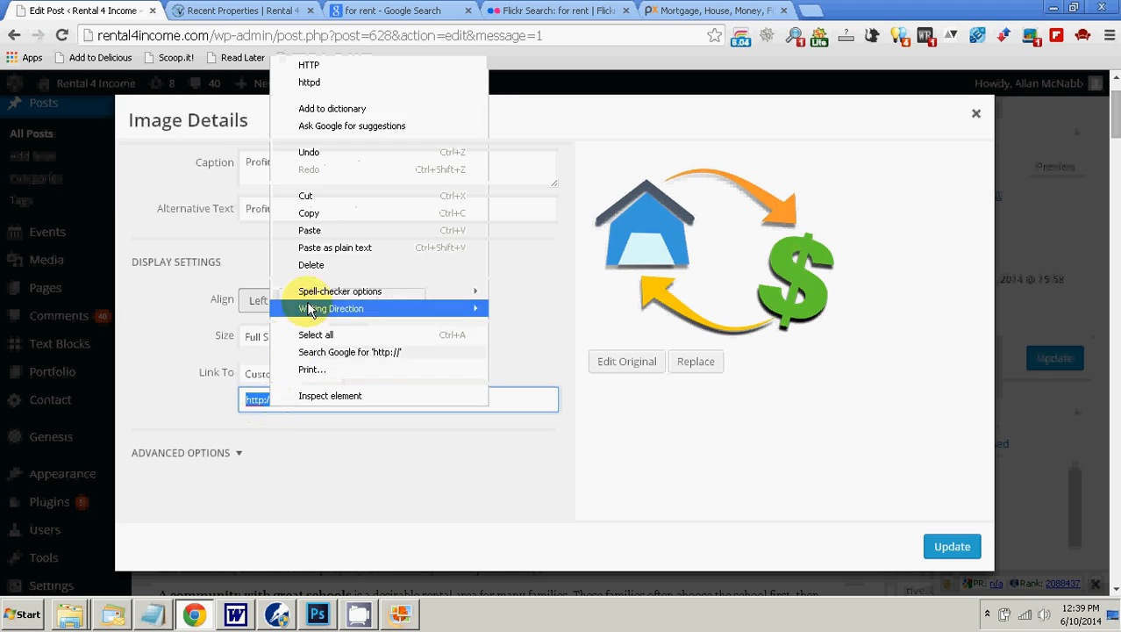
{"action": "left_click", "coordinate": [326, 250]}
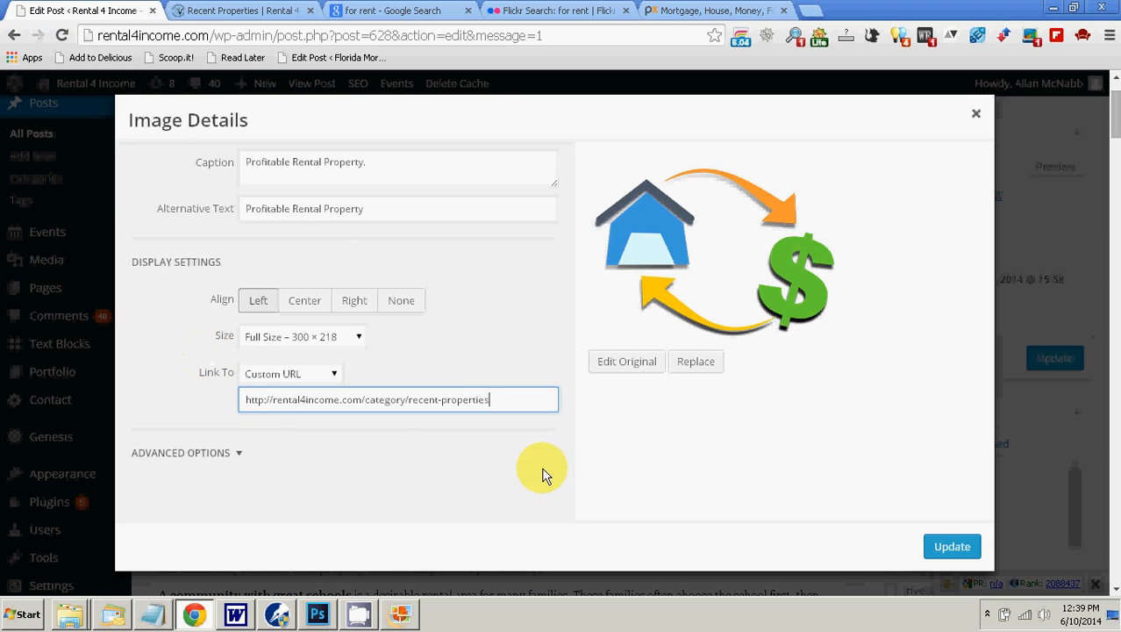
{"action": "left_click", "coordinate": [944, 546]}
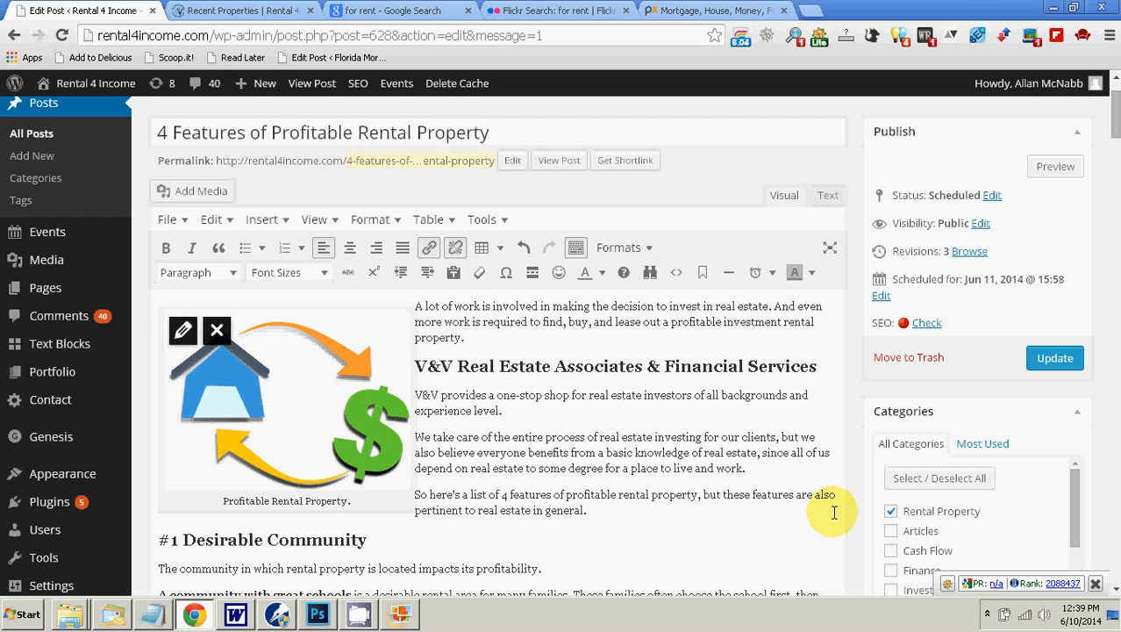
Step: Check the picture's markup in the post's HTML source, return to the visual view and update the post
{"action": "left_click", "coordinate": [827, 195]}
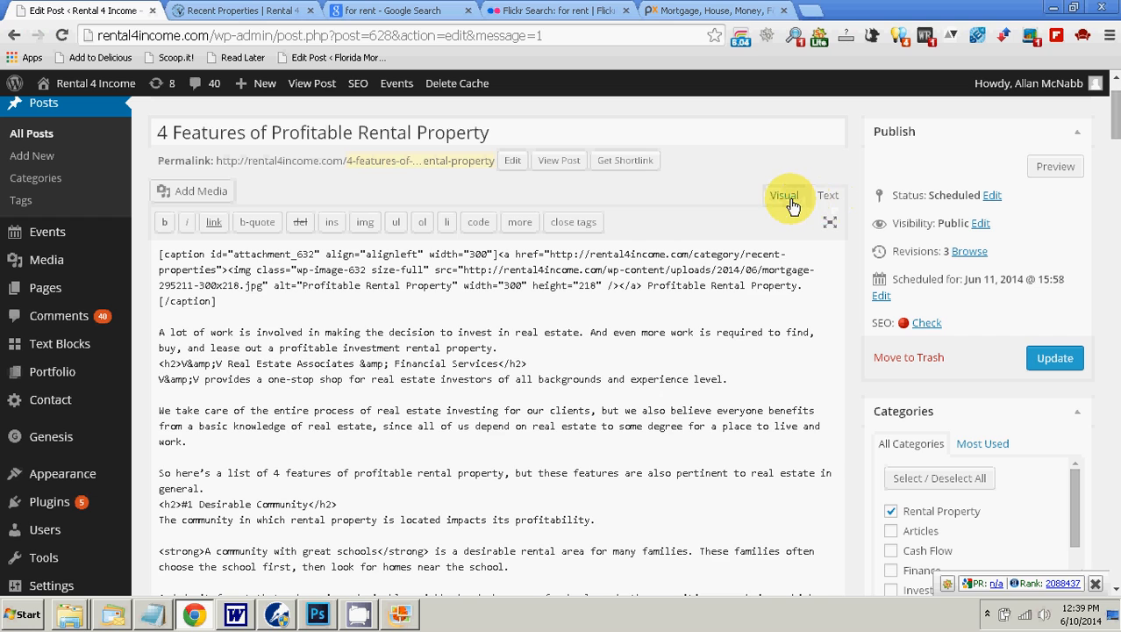
{"action": "left_click", "coordinate": [784, 195]}
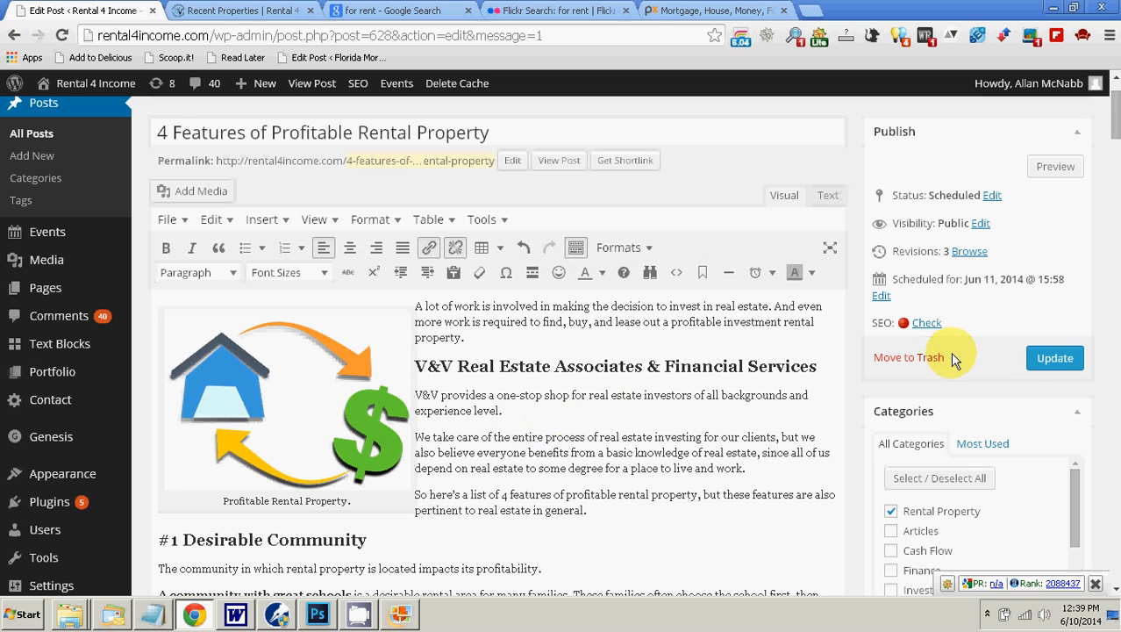
{"action": "left_click", "coordinate": [1033, 365]}
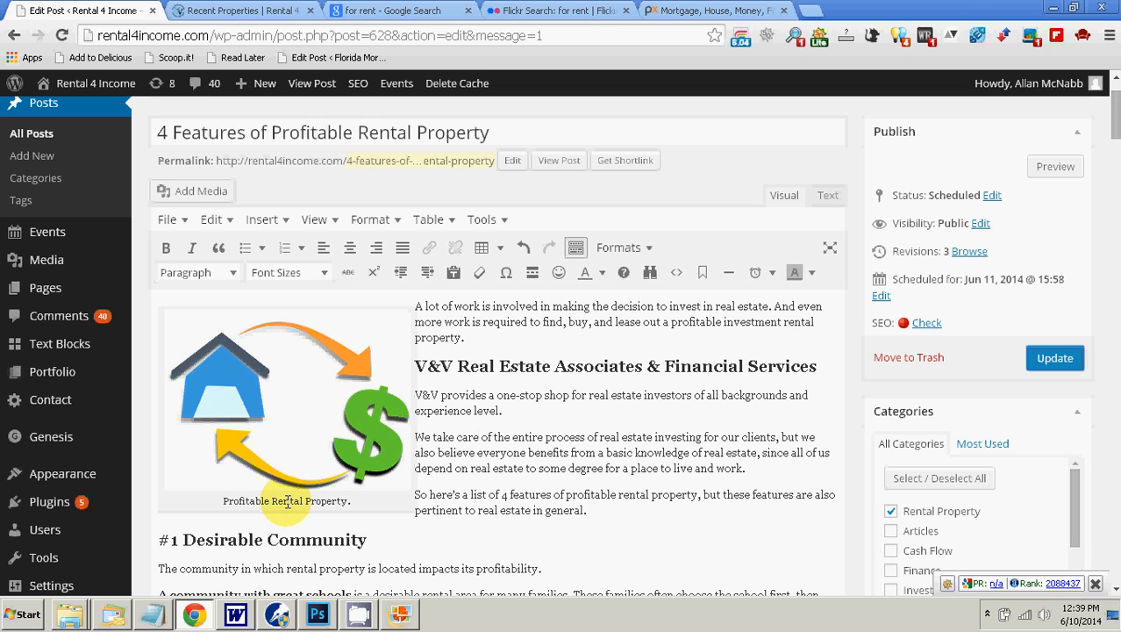
Step: Examine the WordPress SEO by Yoast section below the article, from the snippet preview to the meta keywords
{"action": "scroll", "coordinate": [592, 454], "scroll_direction": "down", "scroll_amount": 2}
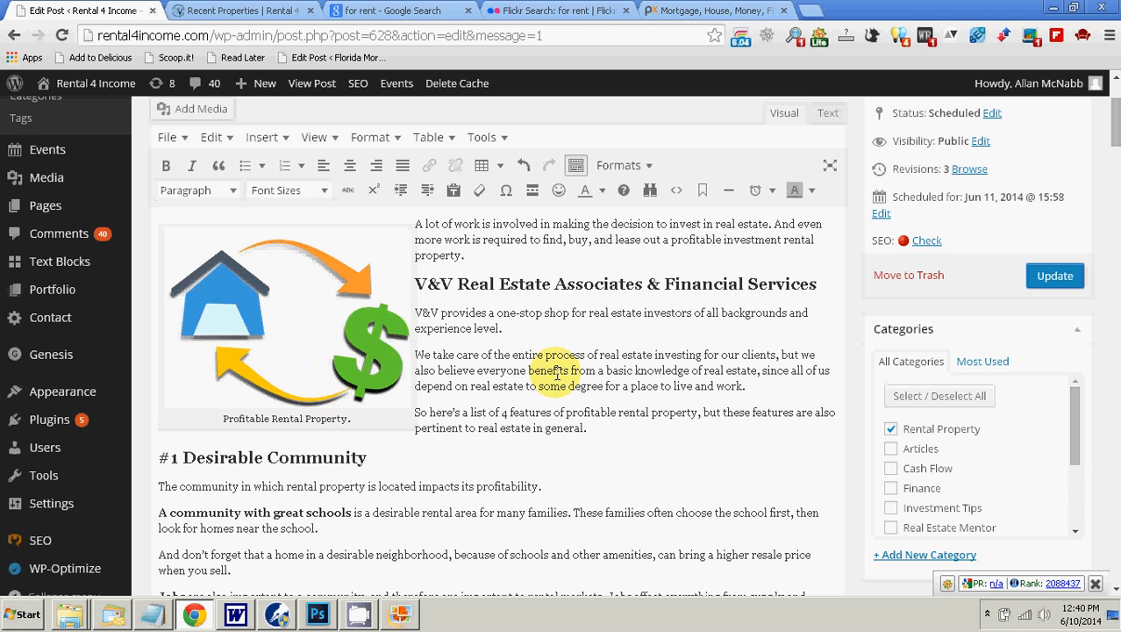
{"action": "scroll", "coordinate": [557, 375], "scroll_direction": "down", "scroll_amount": 12}
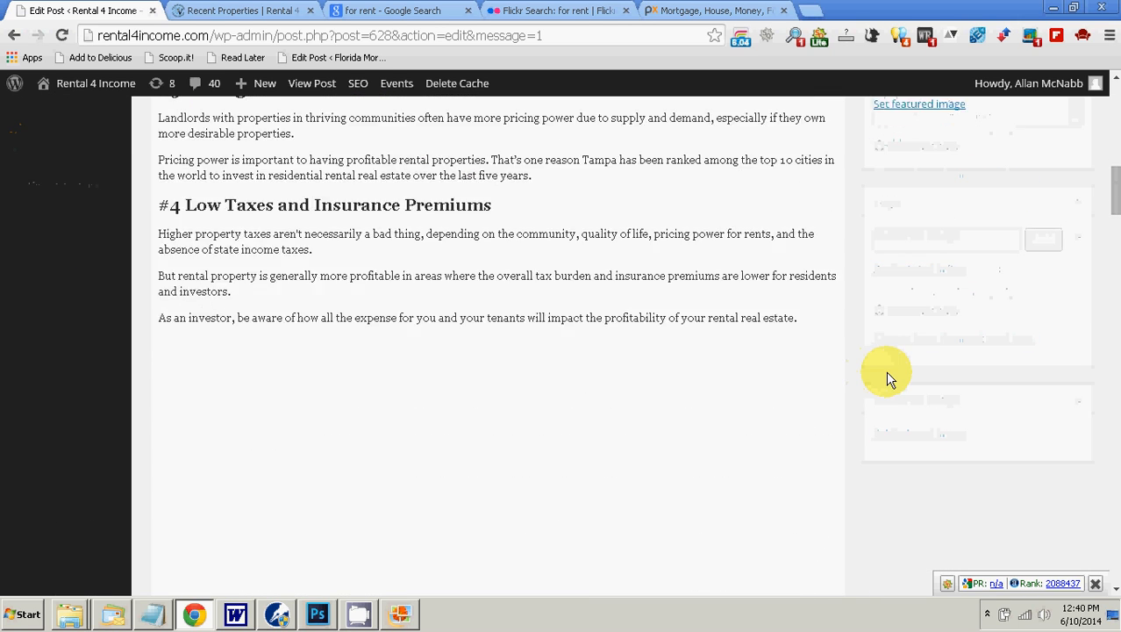
{"action": "scroll", "coordinate": [888, 379], "scroll_direction": "down", "scroll_amount": 10}
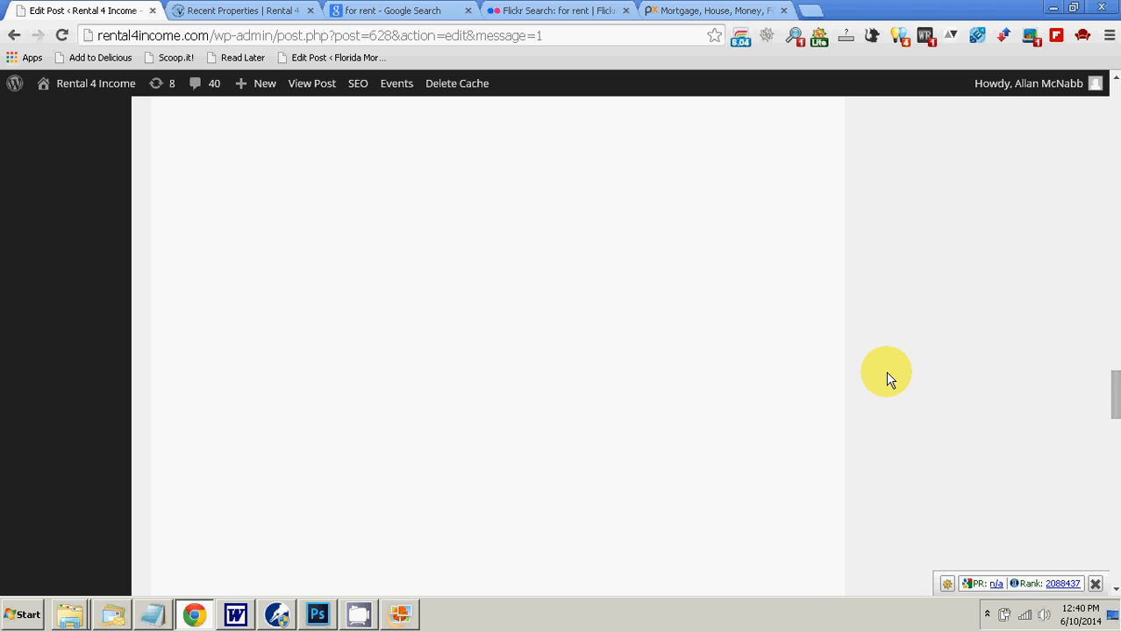
{"action": "scroll", "coordinate": [888, 379], "scroll_direction": "down", "scroll_amount": 5}
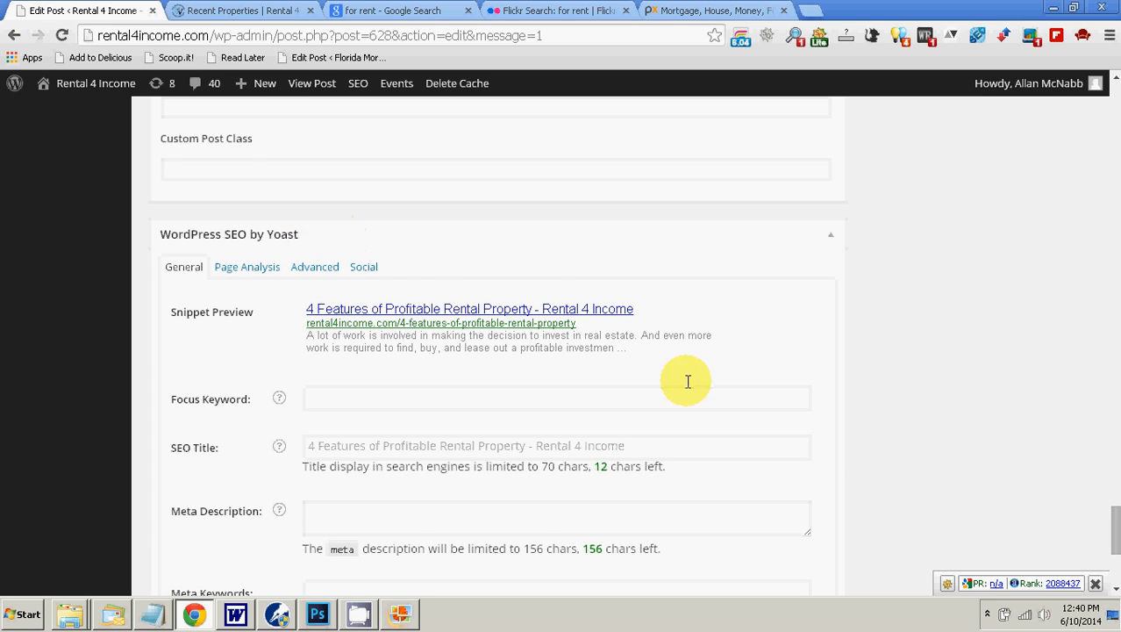
{"action": "scroll", "coordinate": [934, 408], "scroll_direction": "down", "scroll_amount": 2}
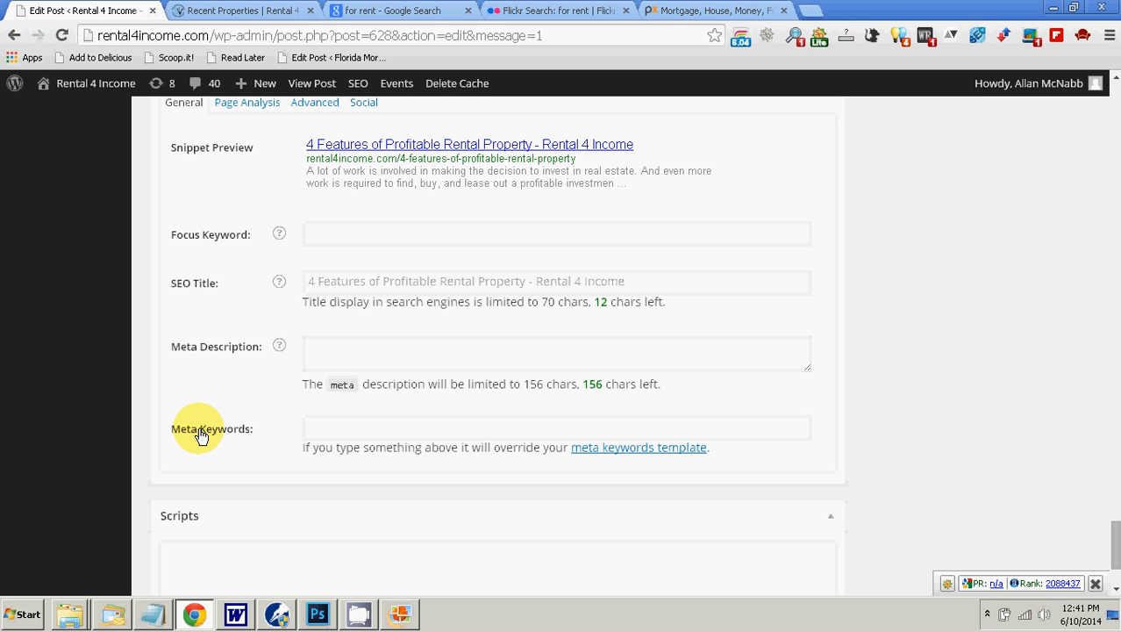
{"action": "scroll", "coordinate": [961, 411], "scroll_direction": "down", "scroll_amount": 5}
Step: Return to the post title and copy the words "Rental Property" from it
{"action": "scroll", "coordinate": [959, 411], "scroll_direction": "up", "scroll_amount": 6}
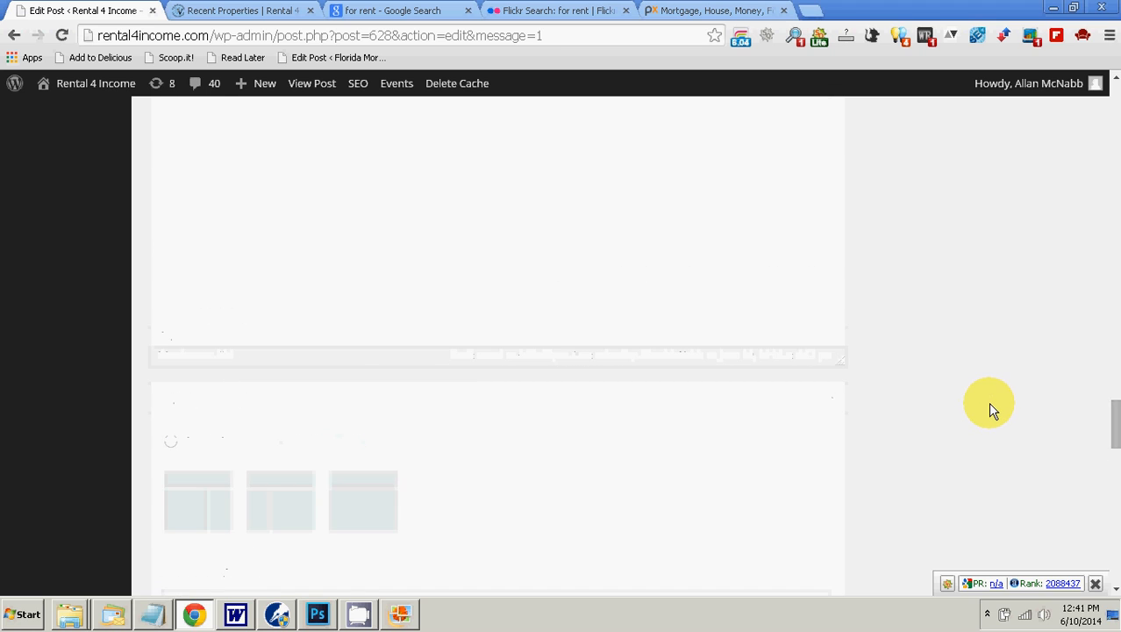
{"action": "scroll", "coordinate": [988, 402], "scroll_direction": "up", "scroll_amount": 5}
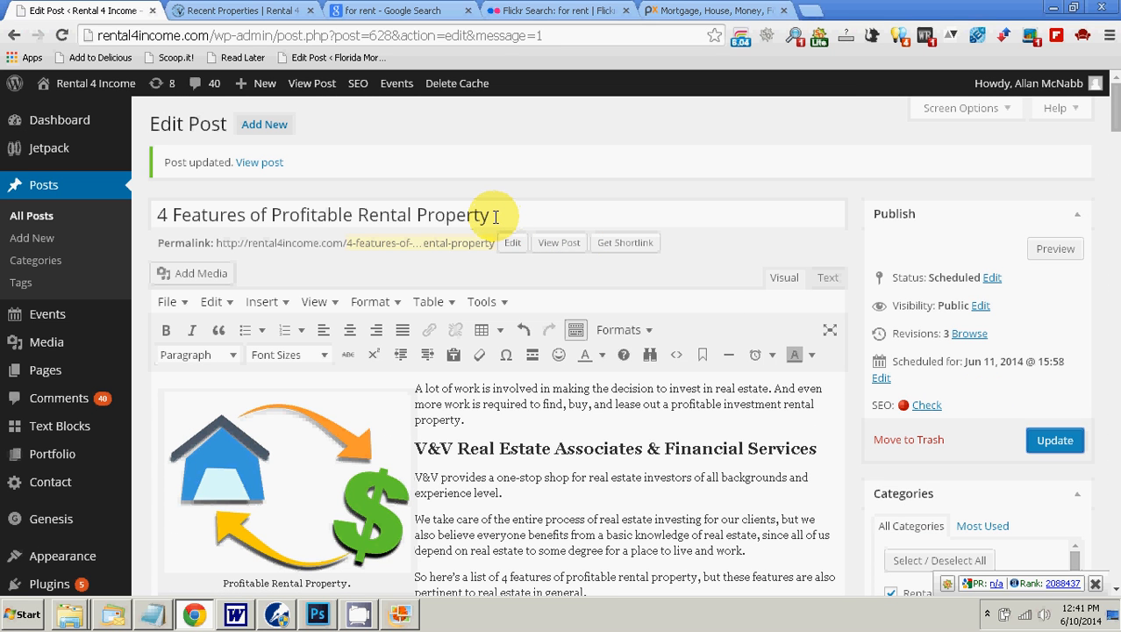
{"action": "left_click", "coordinate": [495, 217]}
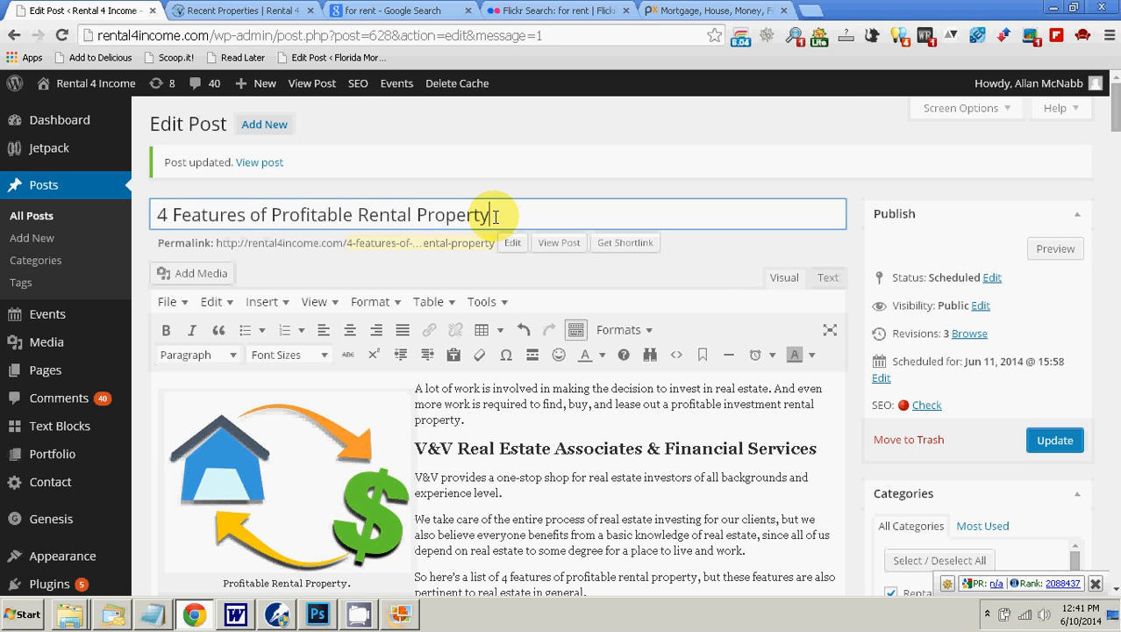
{"action": "left_click_drag", "start_coordinate": [495, 216], "coordinate": [362, 216]}
{"action": "right_click", "coordinate": [362, 214]}
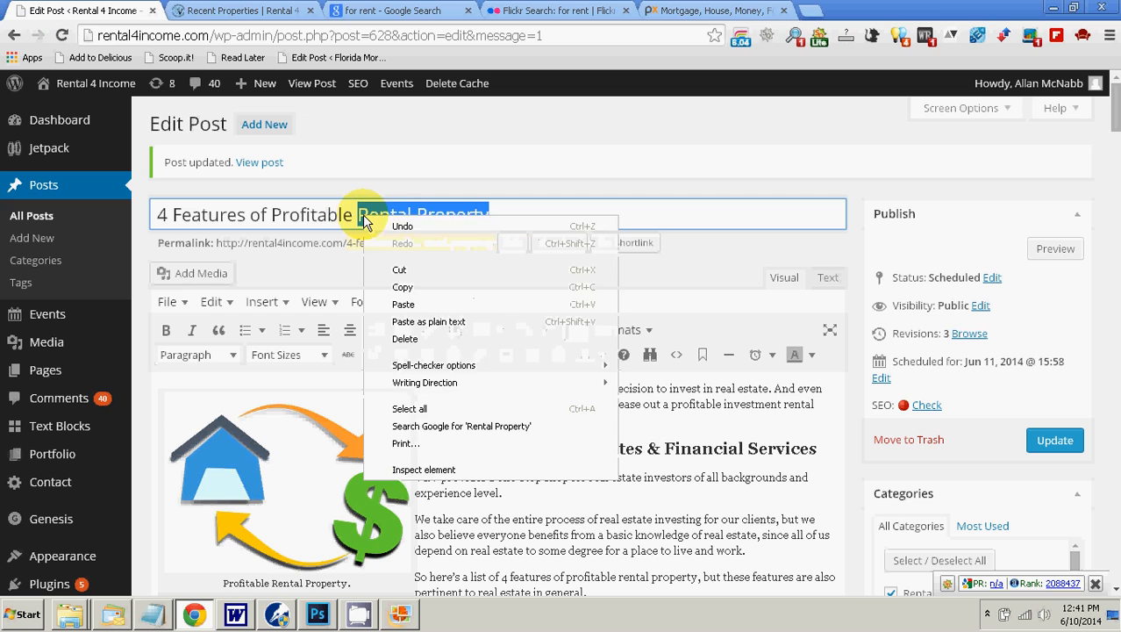
{"action": "left_click", "coordinate": [408, 287]}
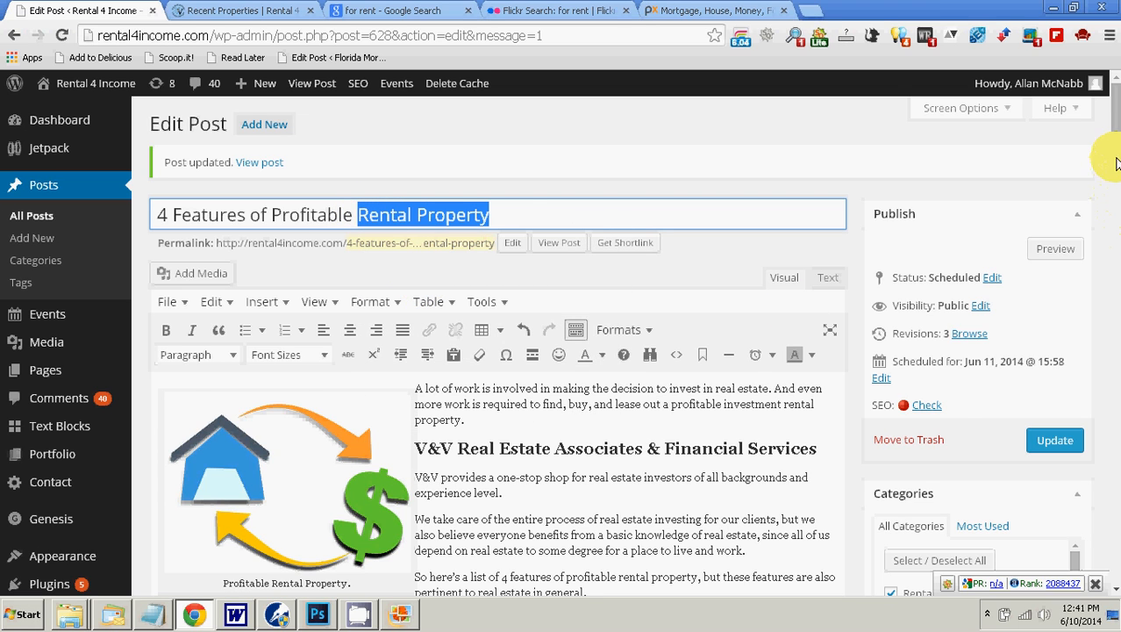
Step: Set the Yoast focus keyword to "Rental Property" as plain text, dismissing the keyword suggestions
{"action": "scroll", "coordinate": [1109, 167], "scroll_direction": "down", "scroll_amount": 5}
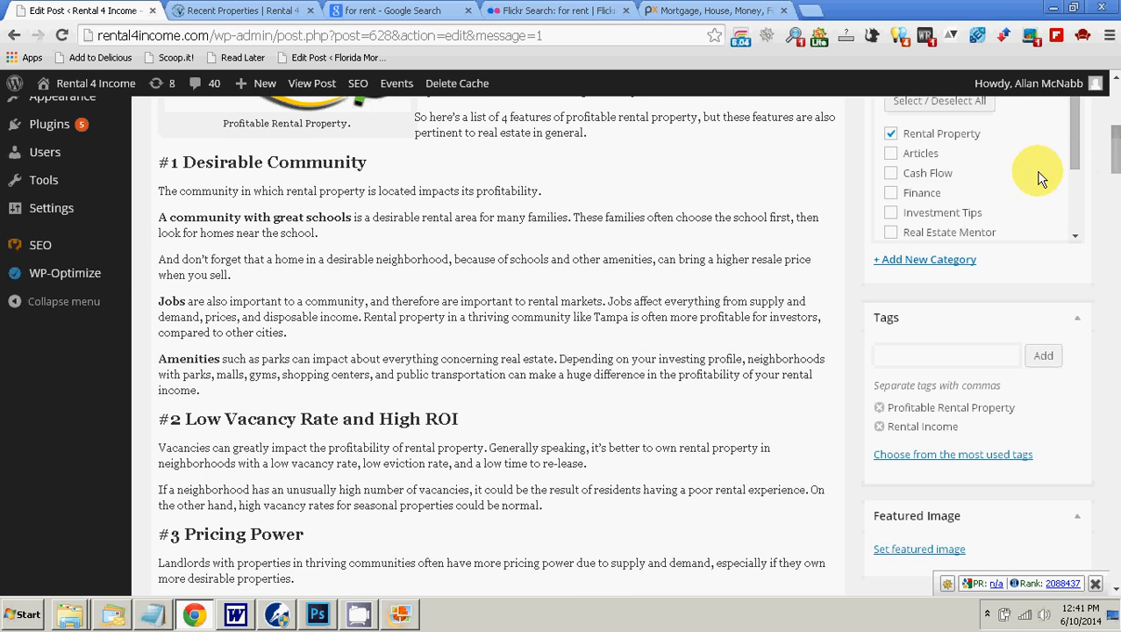
{"action": "left_click_drag", "start_coordinate": [1112, 154], "coordinate": [1114, 466]}
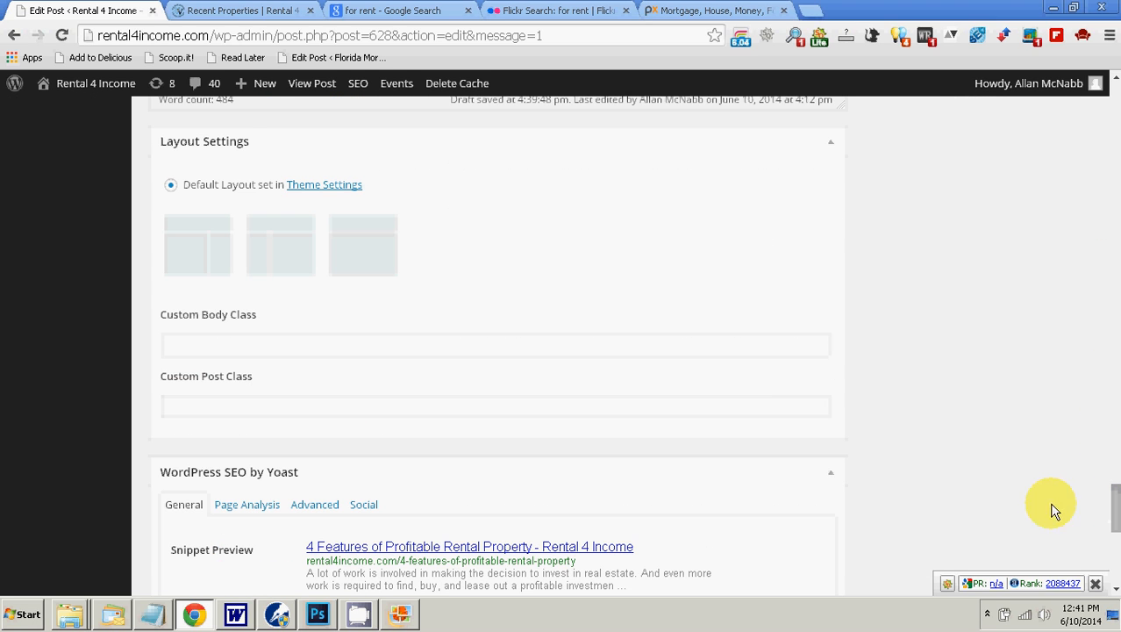
{"action": "scroll", "coordinate": [746, 420], "scroll_direction": "down", "scroll_amount": 4}
{"action": "right_click", "coordinate": [414, 313]}
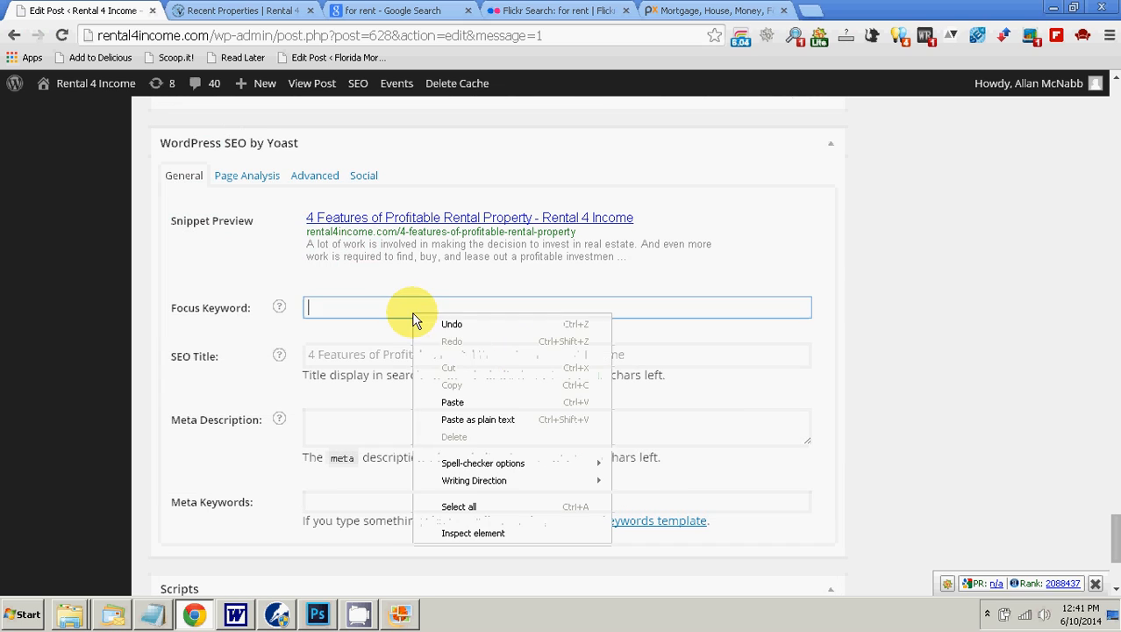
{"action": "left_click", "coordinate": [483, 420]}
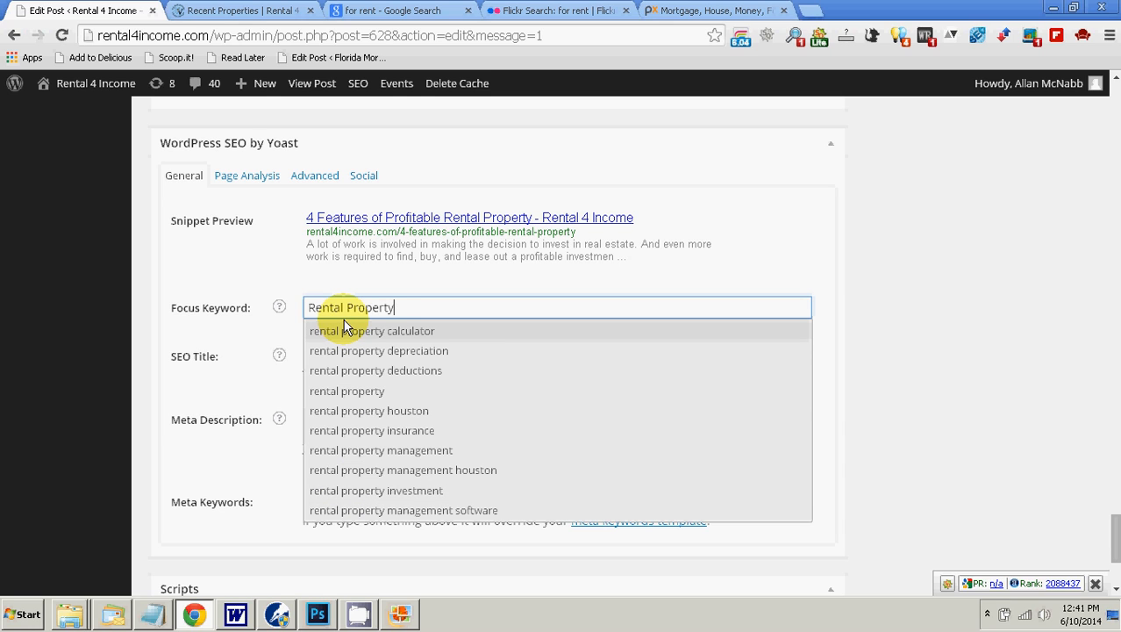
{"action": "left_click", "coordinate": [115, 312]}
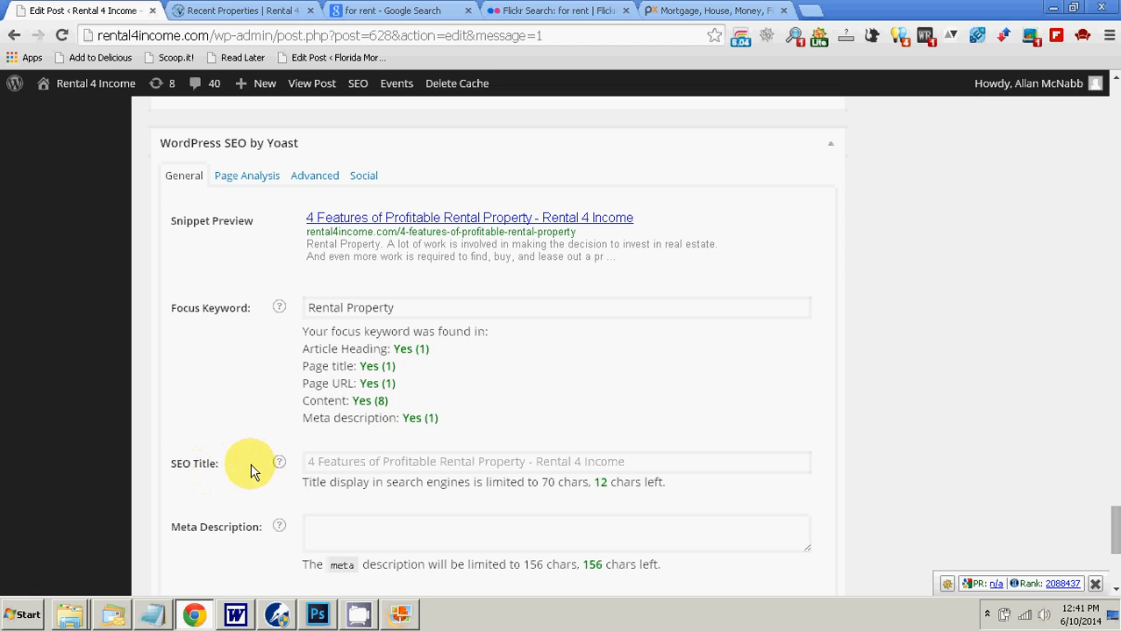
Step: Compare the Yoast SEO title with the post's title and permalink, and check how many characters it has left
{"action": "left_click", "coordinate": [311, 461]}
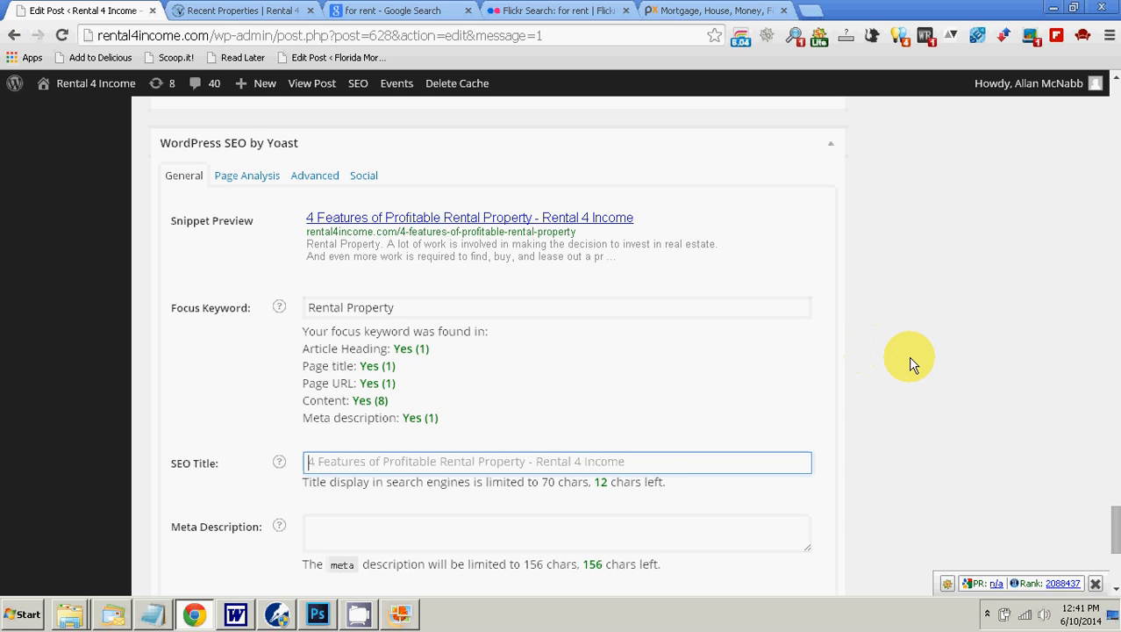
{"action": "scroll", "coordinate": [912, 364], "scroll_direction": "up", "scroll_amount": 15}
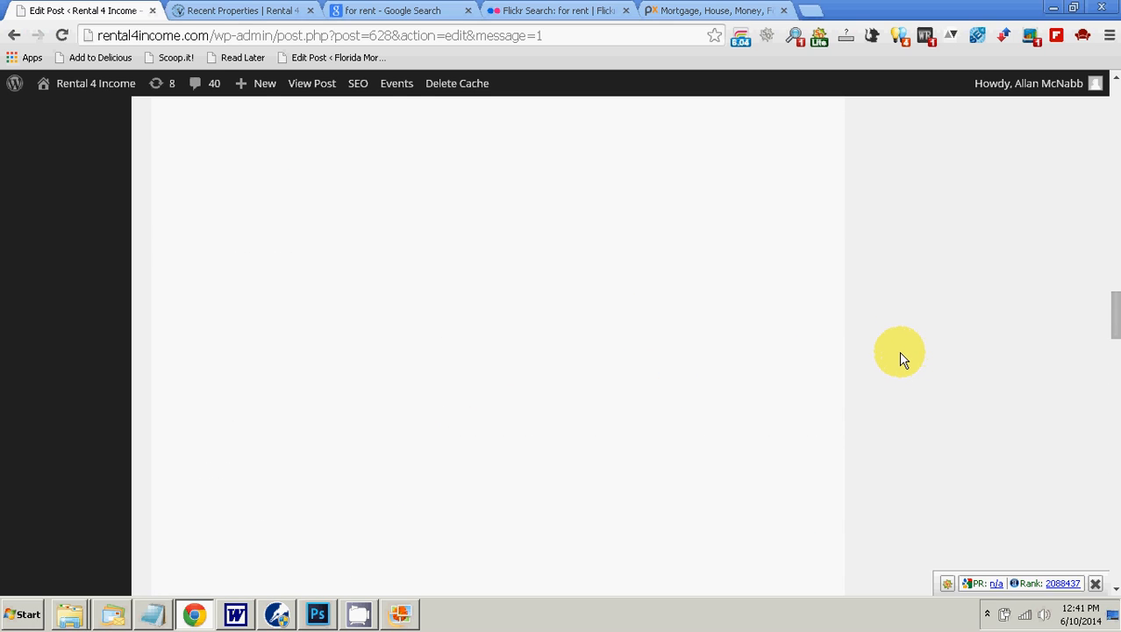
{"action": "scroll", "coordinate": [900, 353], "scroll_direction": "up", "scroll_amount": 10}
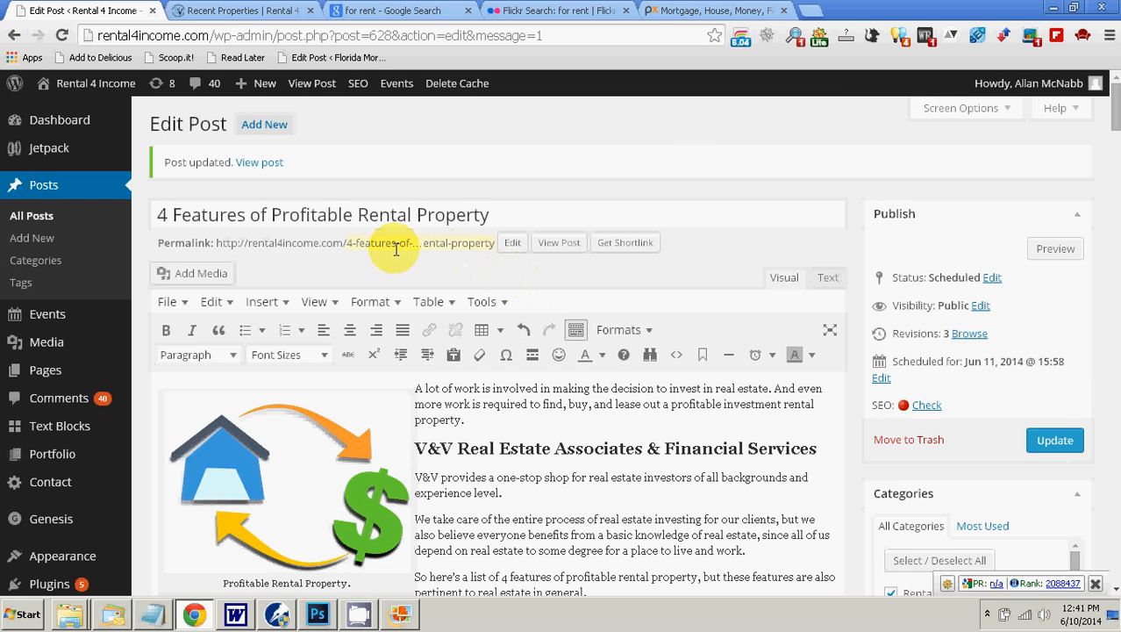
{"action": "scroll", "coordinate": [860, 316], "scroll_direction": "down", "scroll_amount": 15}
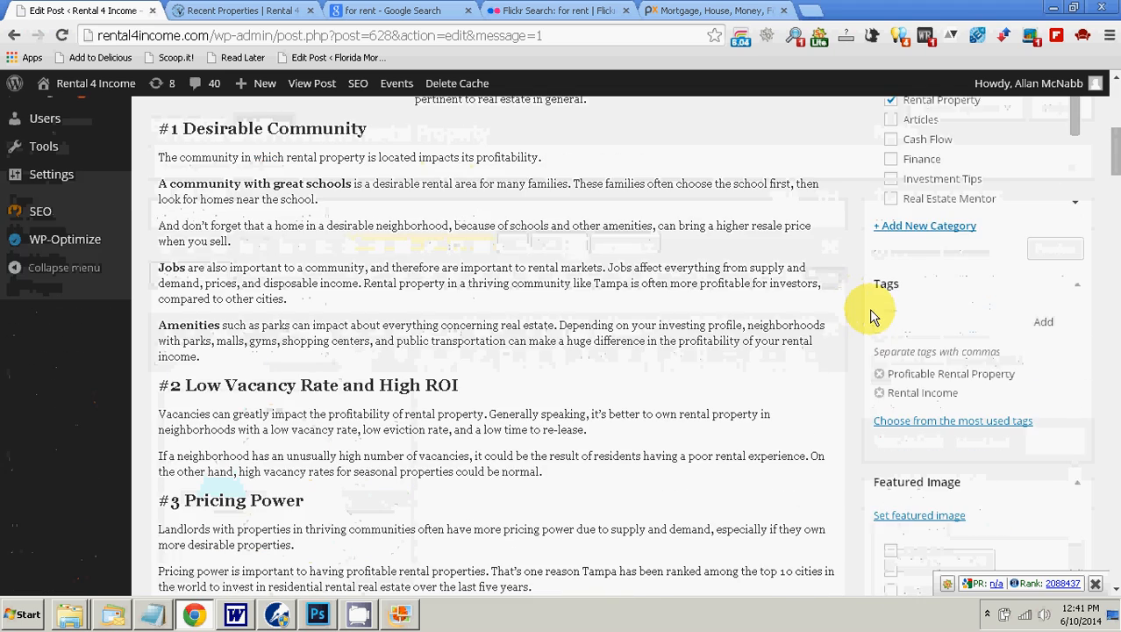
{"action": "scroll", "coordinate": [851, 325], "scroll_direction": "down", "scroll_amount": 5}
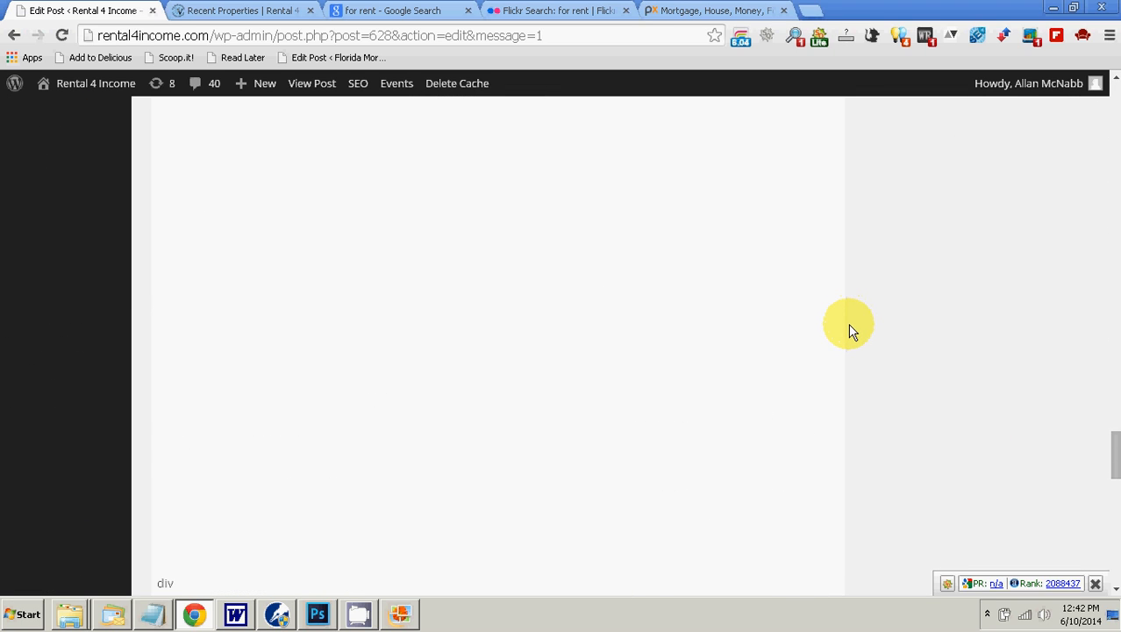
{"action": "scroll", "coordinate": [848, 323], "scroll_direction": "down", "scroll_amount": 3}
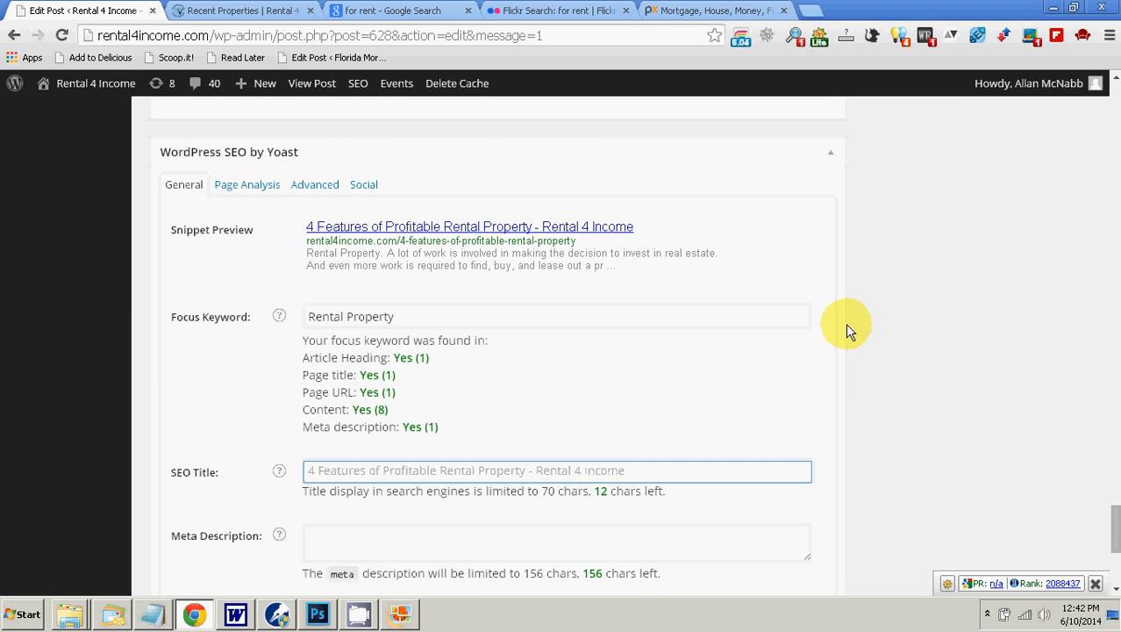
{"action": "scroll", "coordinate": [845, 325], "scroll_direction": "down", "scroll_amount": 1}
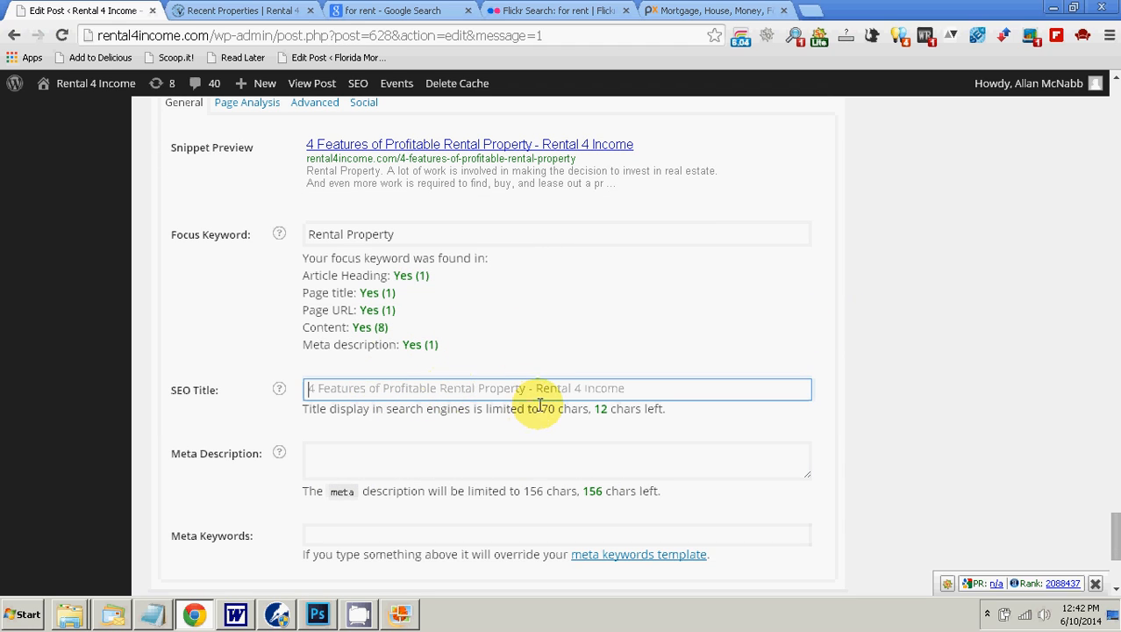
{"action": "left_click", "coordinate": [661, 384]}
{"action": "left_click", "coordinate": [963, 352]}
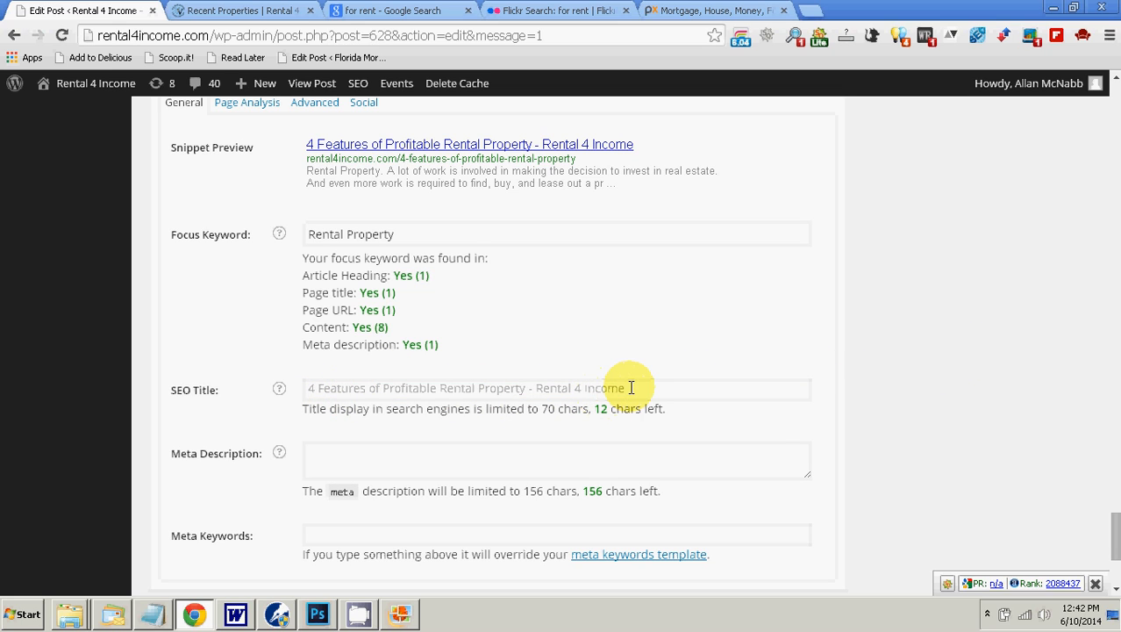
{"action": "double_click", "coordinate": [599, 410]}
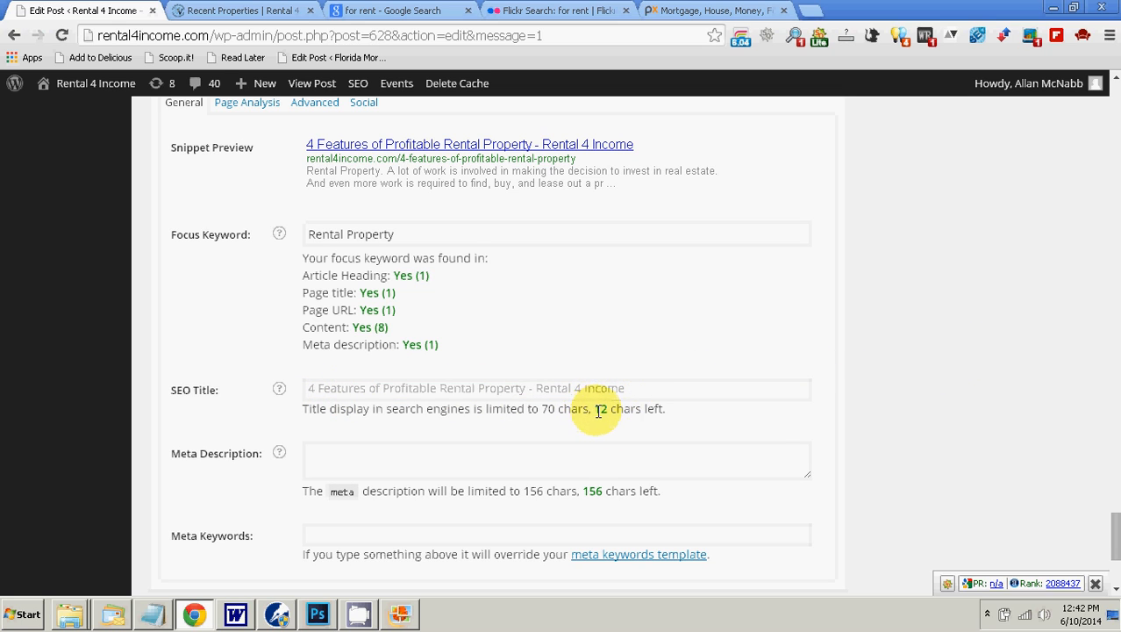
{"action": "left_click_drag", "start_coordinate": [619, 409], "coordinate": [651, 406]}
Step: Read the article's introduction for a sentence suitable for the empty Yoast meta description
{"action": "left_click", "coordinate": [476, 455]}
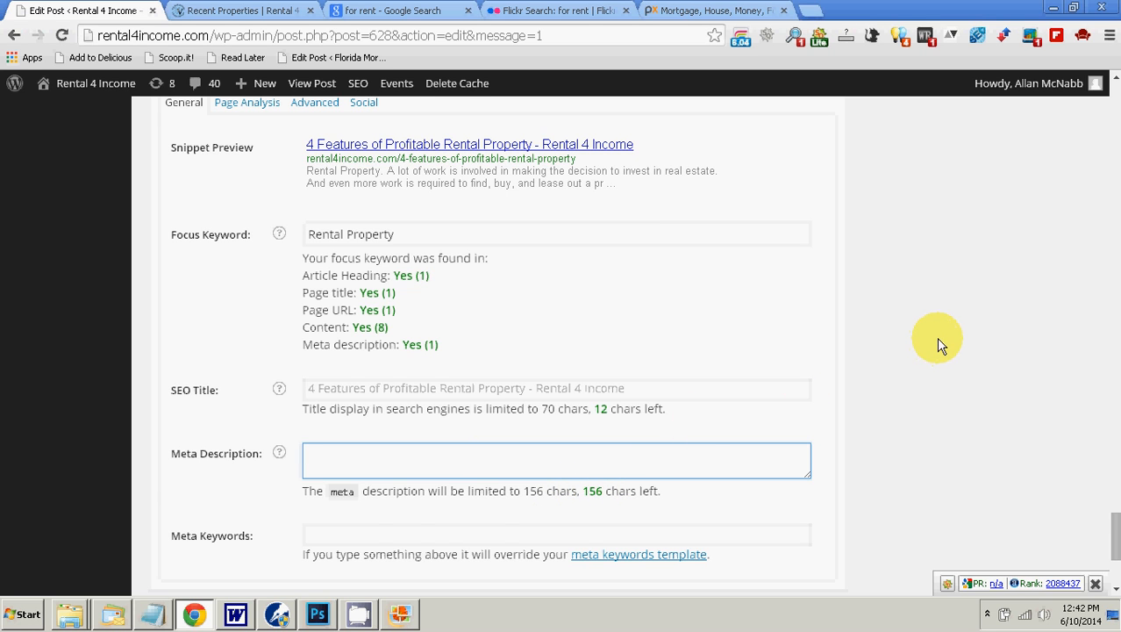
{"action": "scroll", "coordinate": [936, 337], "scroll_direction": "up", "scroll_amount": 15}
{"action": "left_click_drag", "start_coordinate": [1115, 380], "coordinate": [1115, 109]}
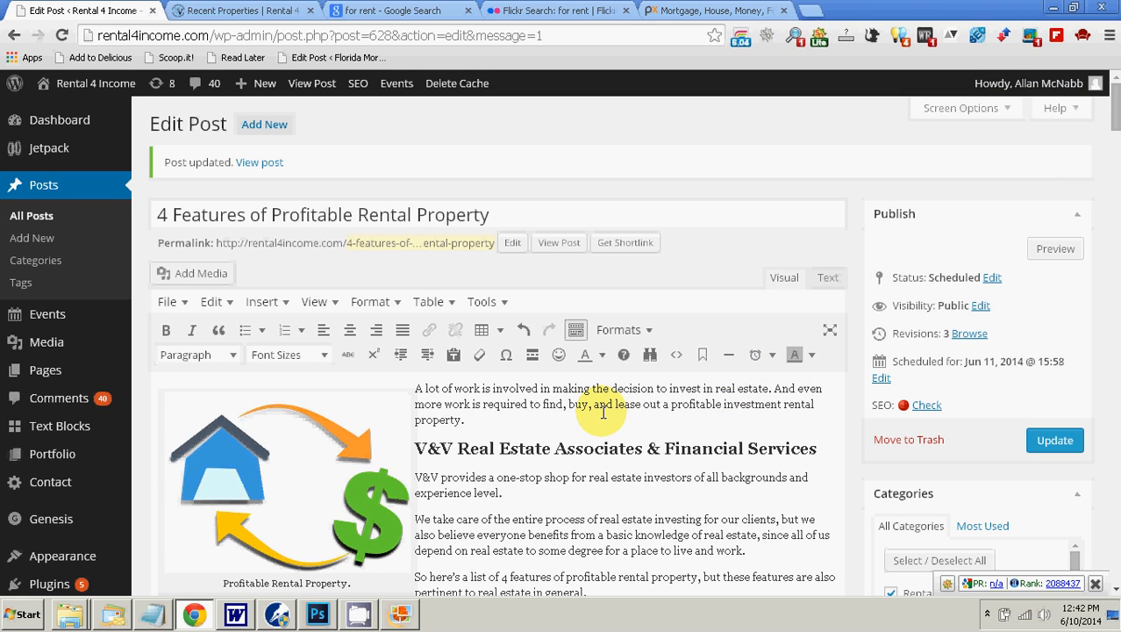
{"action": "scroll", "coordinate": [603, 412], "scroll_direction": "down", "scroll_amount": 2}
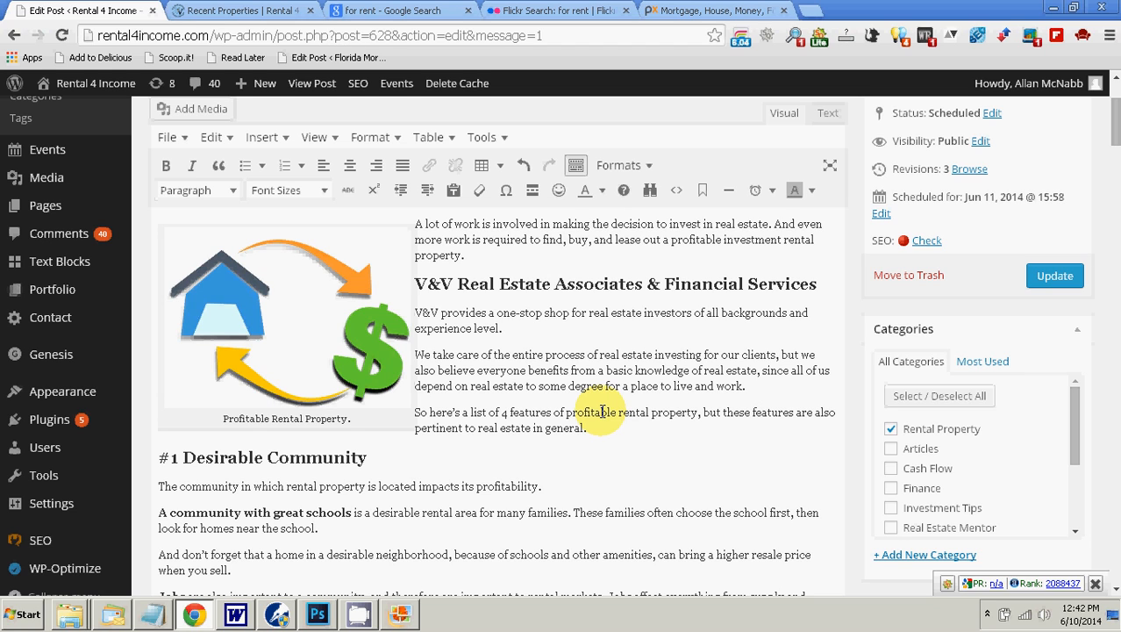
{"action": "scroll", "coordinate": [605, 435], "scroll_direction": "up", "scroll_amount": 1}
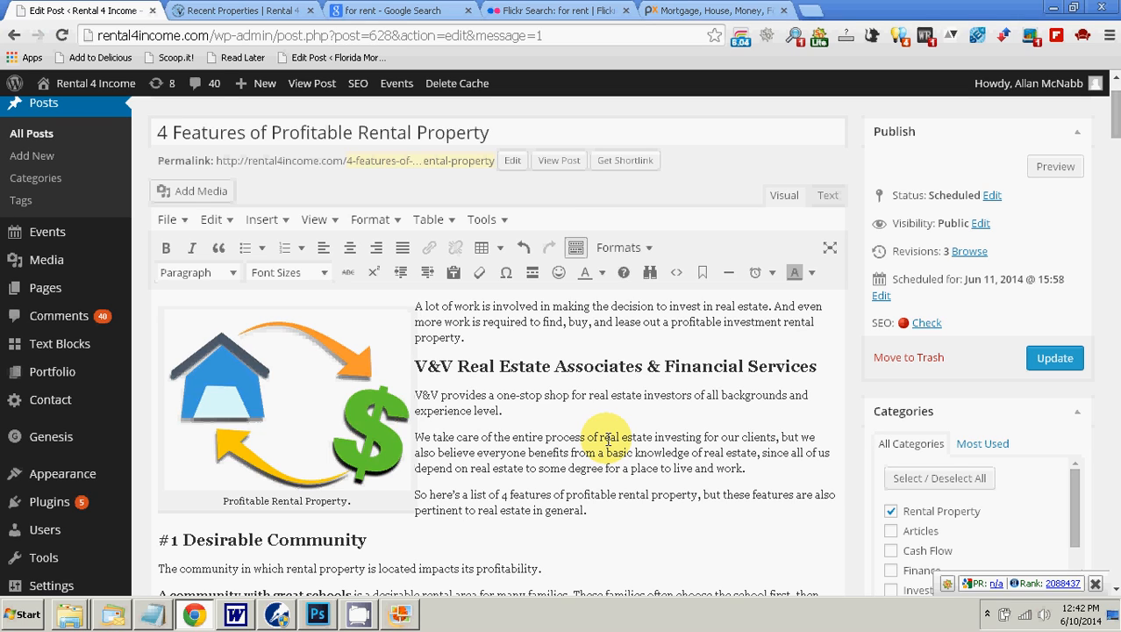
{"action": "left_click", "coordinate": [988, 614]}
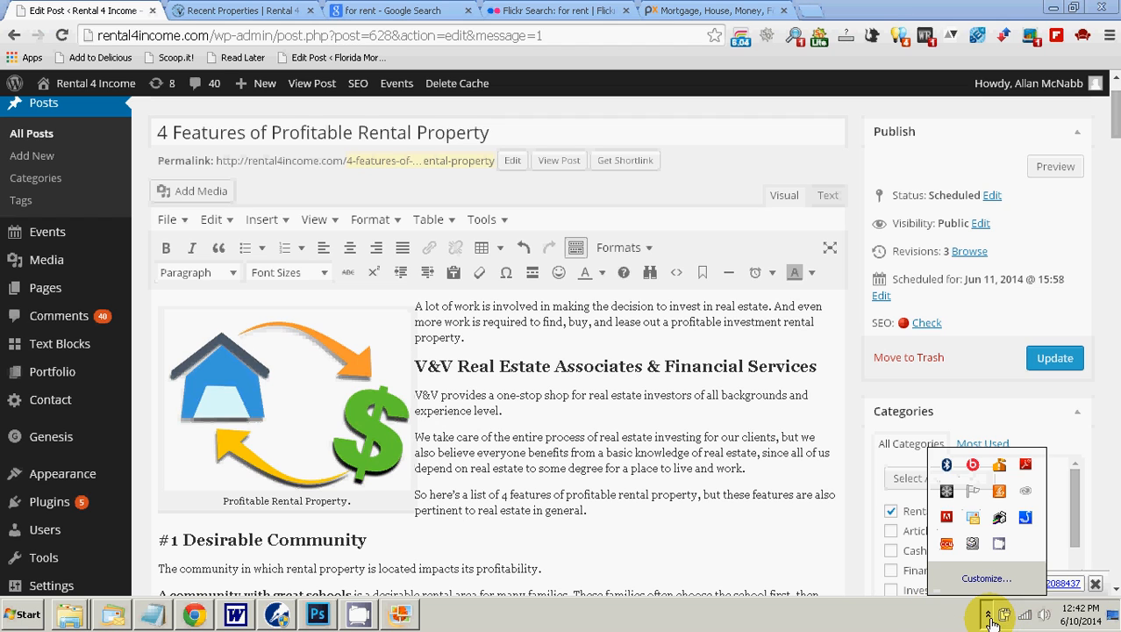
{"action": "left_click", "coordinate": [1000, 545]}
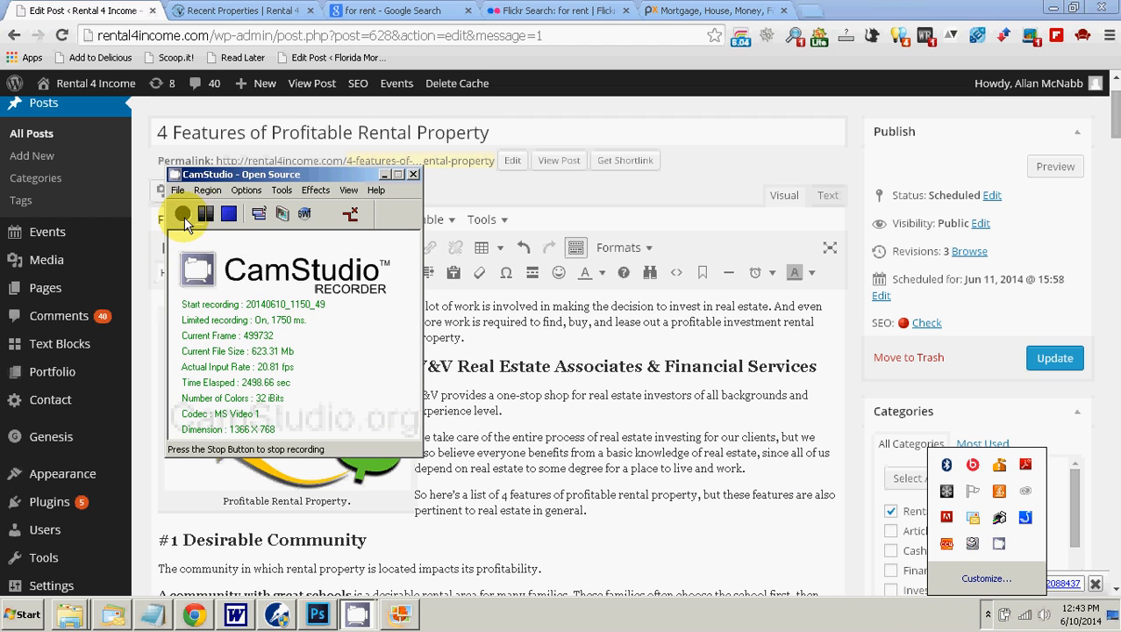
{"action": "left_click", "coordinate": [382, 175]}
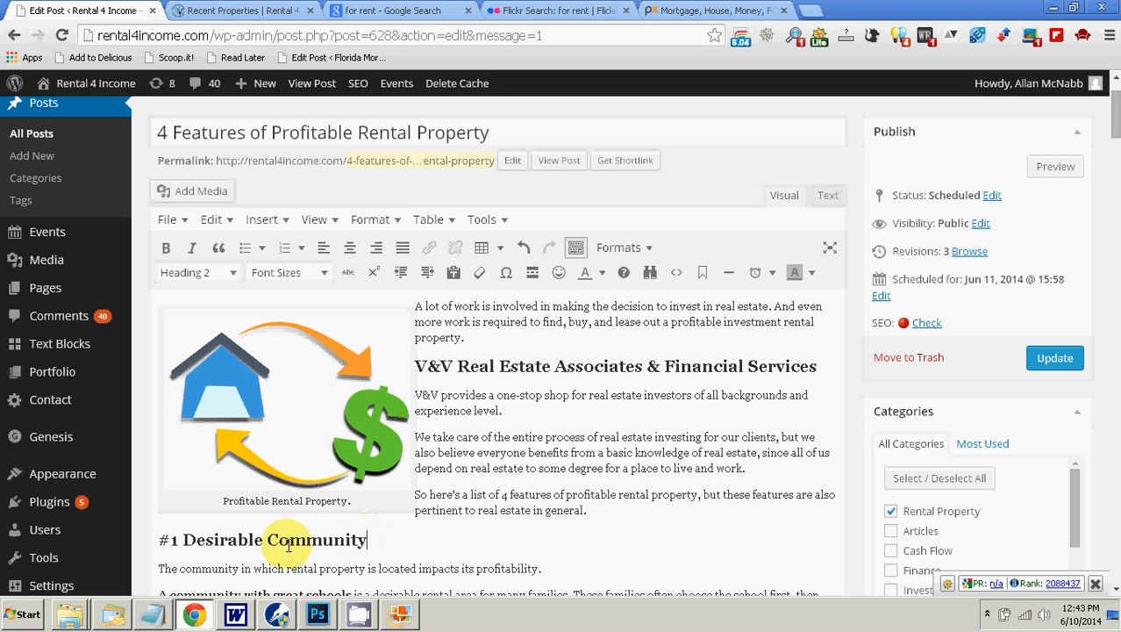
Step: Copy the introduction's sentence beginning "So here's a list of 4 features of profitable rental property" into the Yoast meta description
{"action": "left_click_drag", "start_coordinate": [591, 512], "coordinate": [419, 496]}
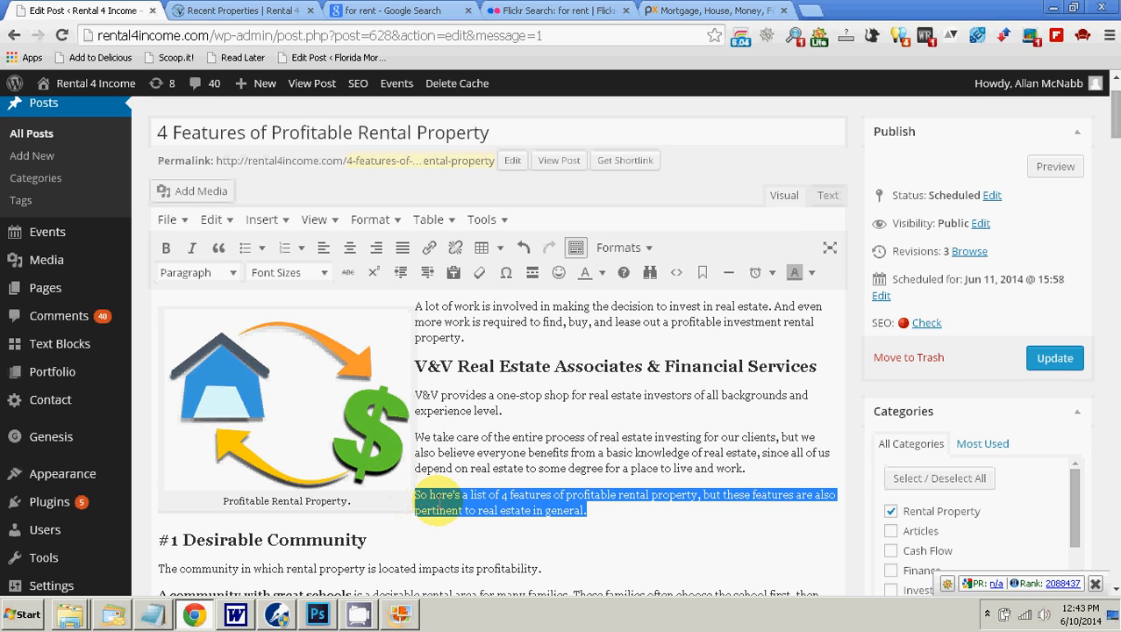
{"action": "right_click", "coordinate": [438, 500]}
{"action": "left_click", "coordinate": [507, 323]}
{"action": "scroll", "coordinate": [726, 421], "scroll_direction": "down", "scroll_amount": 20}
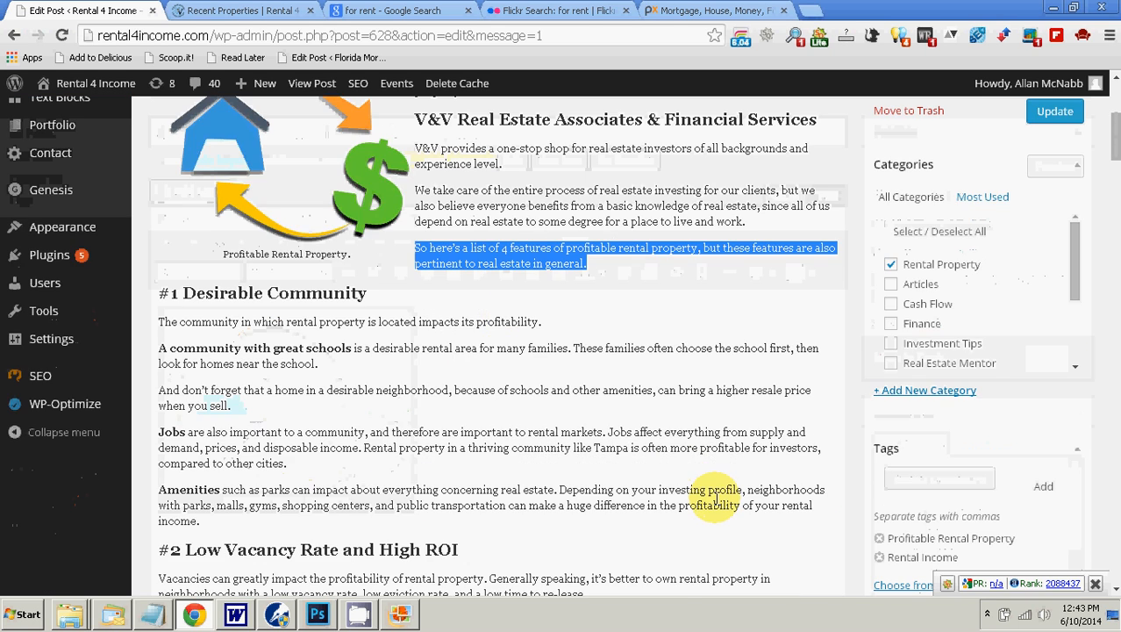
{"action": "scroll", "coordinate": [969, 480], "scroll_direction": "down", "scroll_amount": 10}
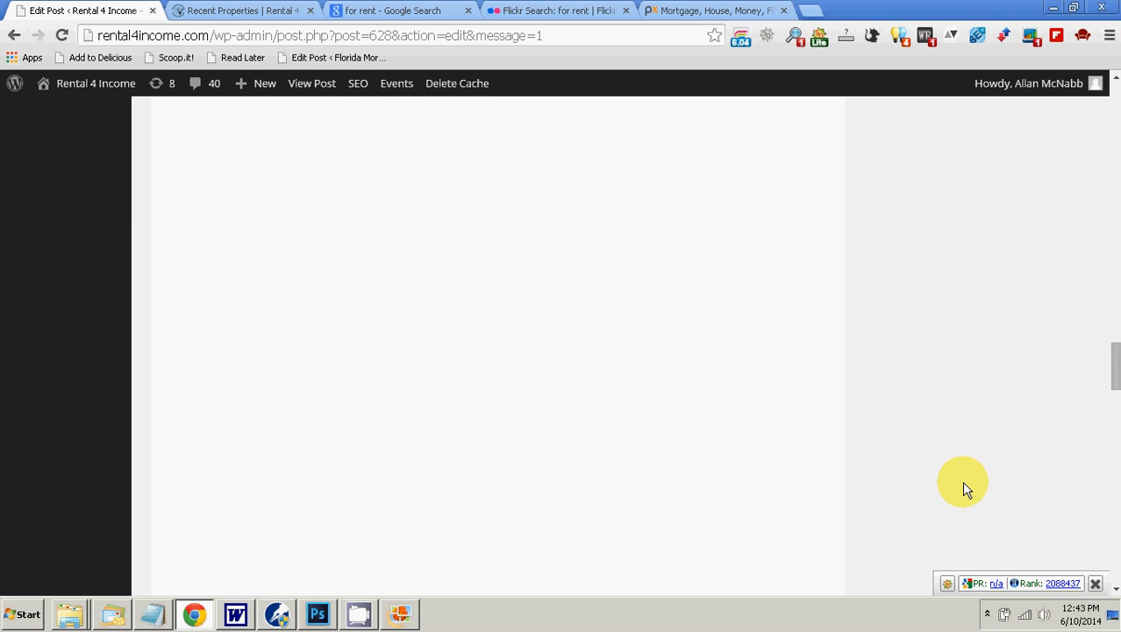
{"action": "scroll", "coordinate": [958, 481], "scroll_direction": "down", "scroll_amount": 3}
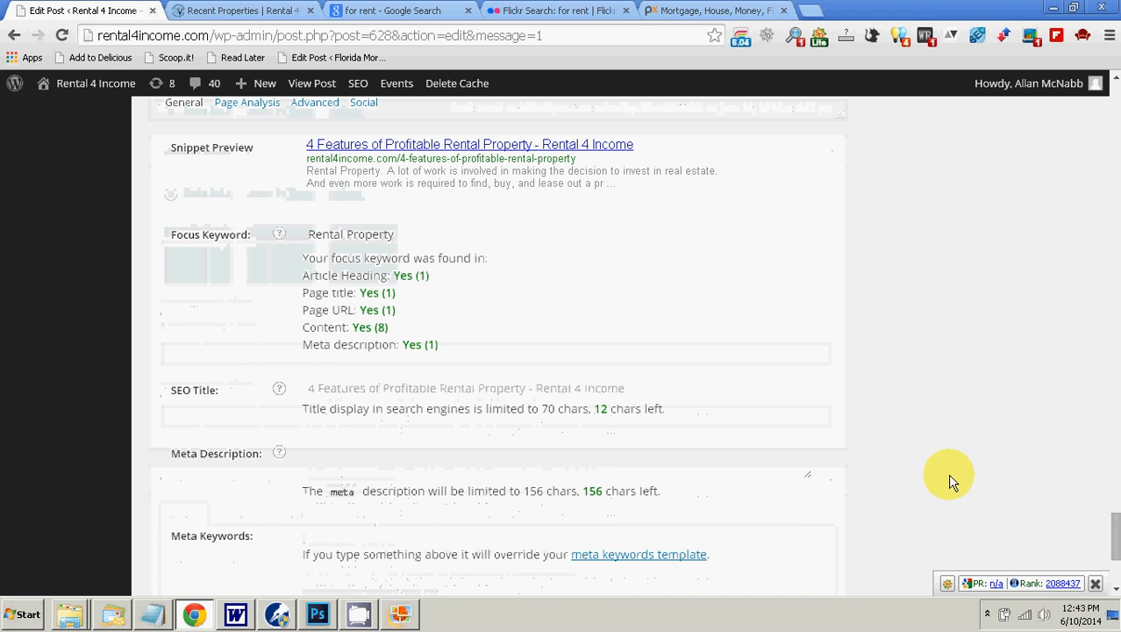
{"action": "right_click", "coordinate": [343, 455]}
{"action": "left_click", "coordinate": [409, 332]}
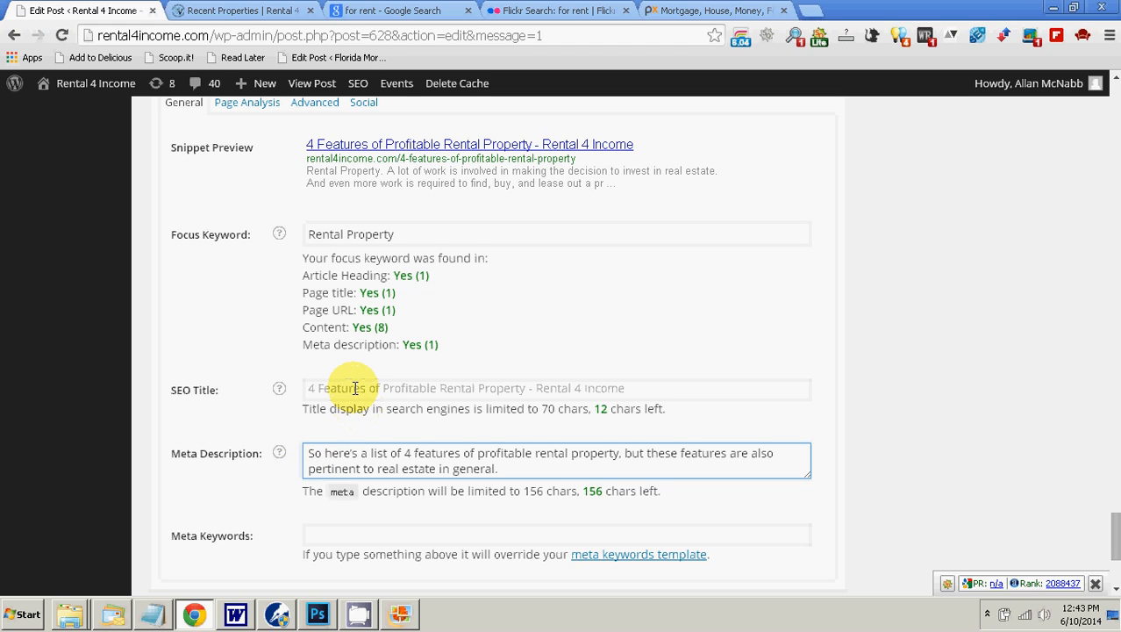
Step: Replace the meta description's opening words "So here's a" with "A"
{"action": "key", "text": "shift+Right"}
{"action": "key", "text": "shift+Right"}
{"action": "key", "text": "shift+Right"}
{"action": "key", "text": "shift+Right"}
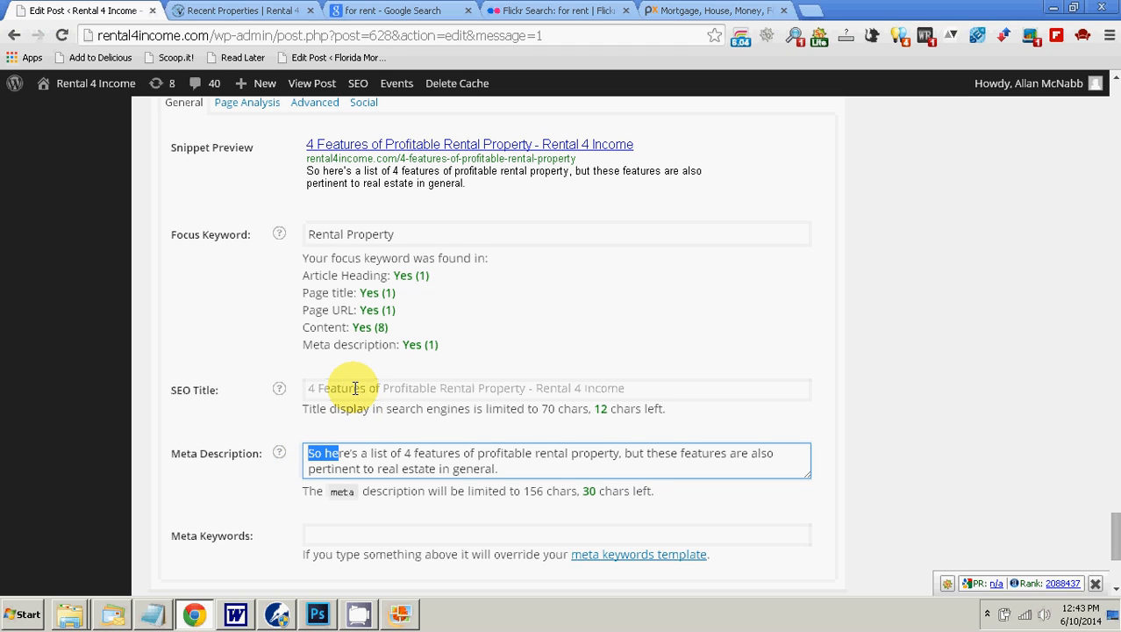
{"action": "type", "text": "A"}
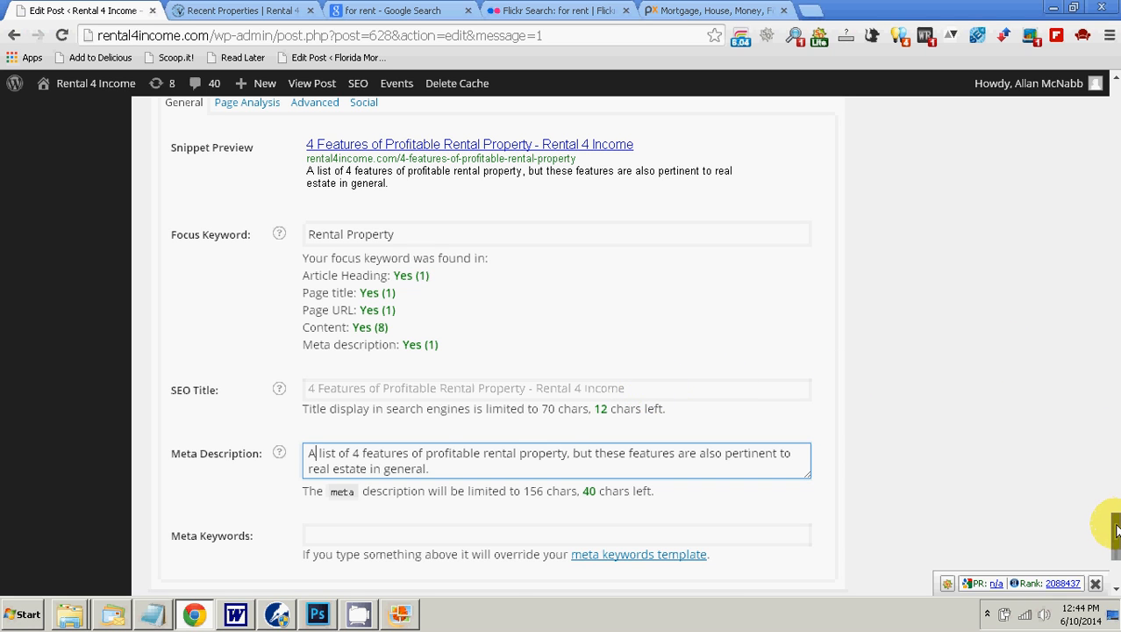
Step: Copy the full post title "4 Features of Profitable Rental Property" and paste it as plain text into the meta keywords
{"action": "left_click_drag", "start_coordinate": [1109, 531], "coordinate": [1114, 88]}
{"action": "left_click_drag", "start_coordinate": [491, 214], "coordinate": [117, 215]}
{"action": "right_click", "coordinate": [163, 214]}
{"action": "left_click", "coordinate": [219, 279]}
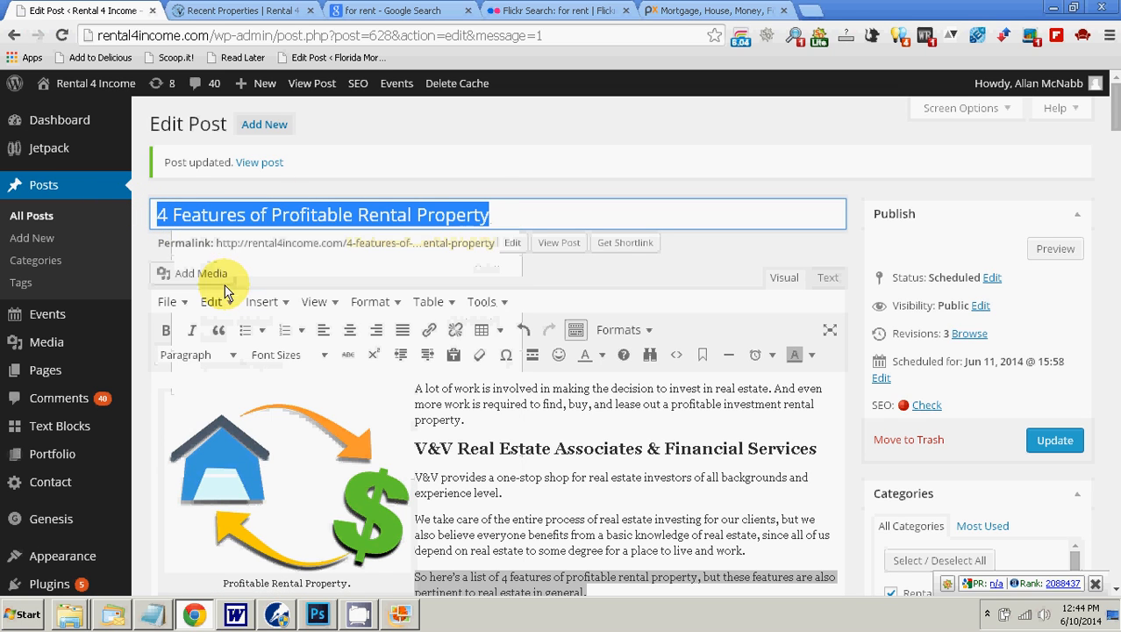
{"action": "left_click_drag", "start_coordinate": [1116, 118], "coordinate": [1114, 569]}
{"action": "right_click", "coordinate": [385, 431]}
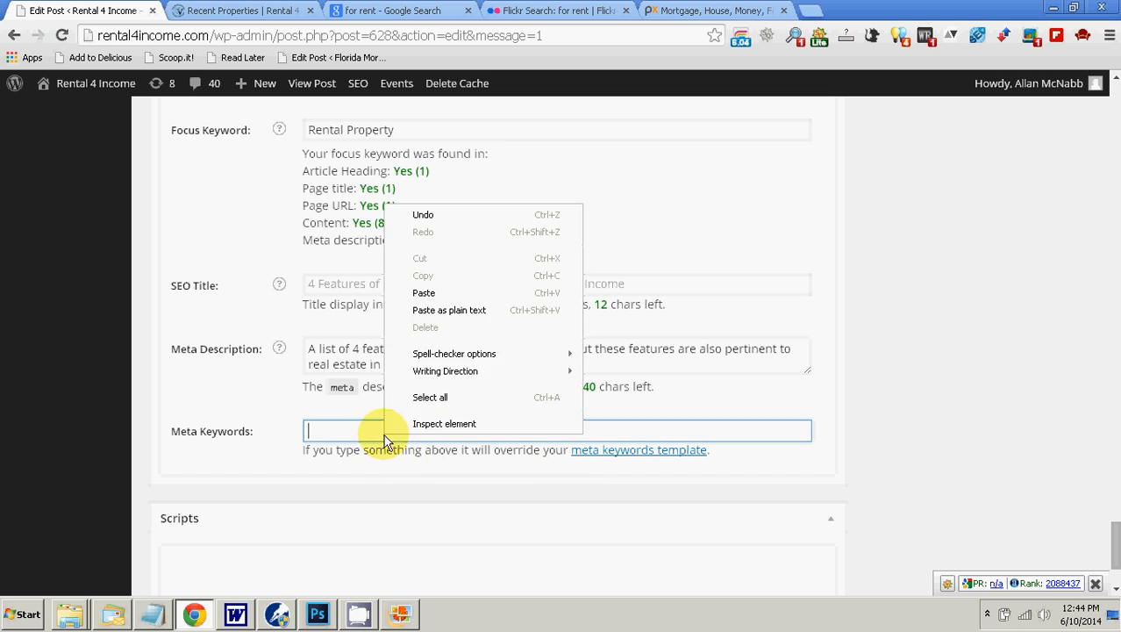
{"action": "left_click", "coordinate": [447, 310]}
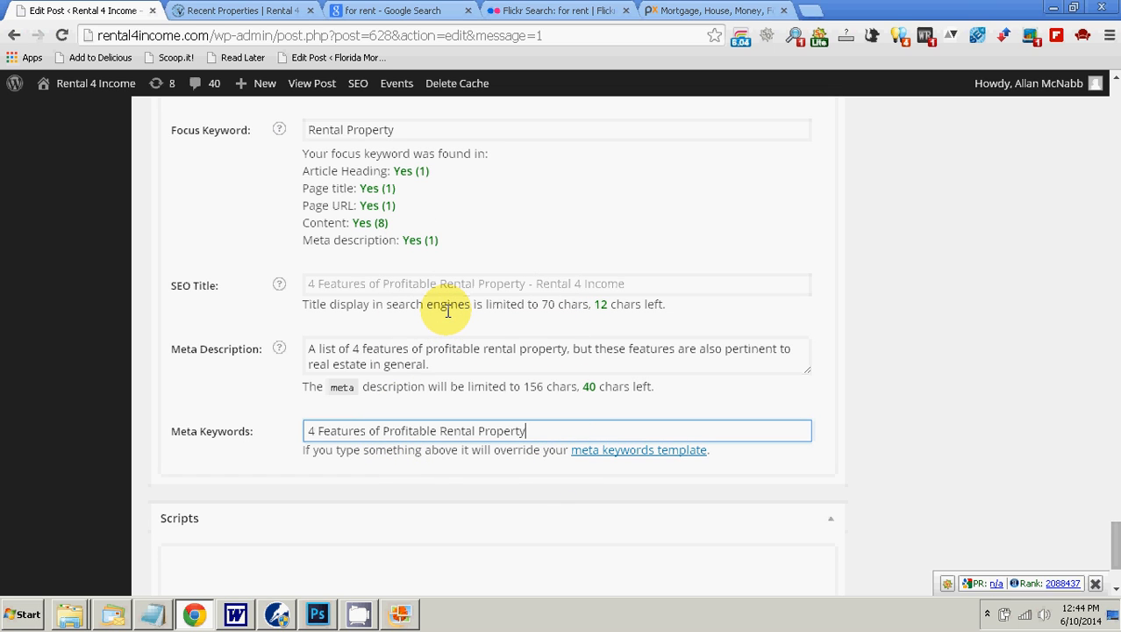
Step: Copy the whole meta description and append it after the post title in the meta keywords
{"action": "left_click_drag", "start_coordinate": [429, 364], "coordinate": [308, 351]}
{"action": "right_click", "coordinate": [319, 353]}
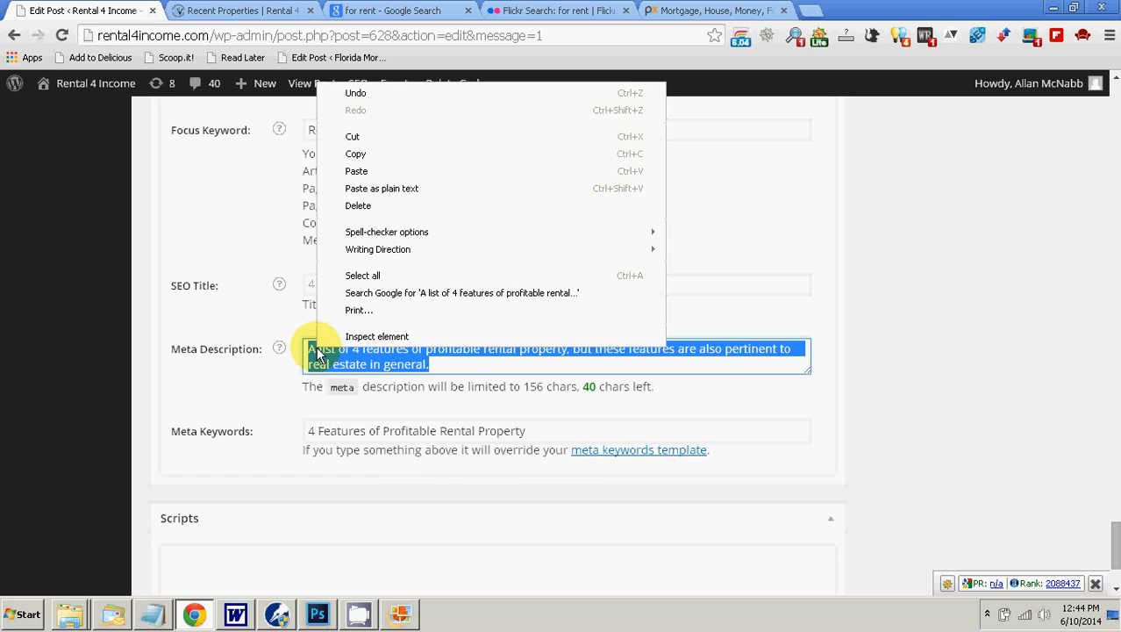
{"action": "left_click", "coordinate": [356, 154]}
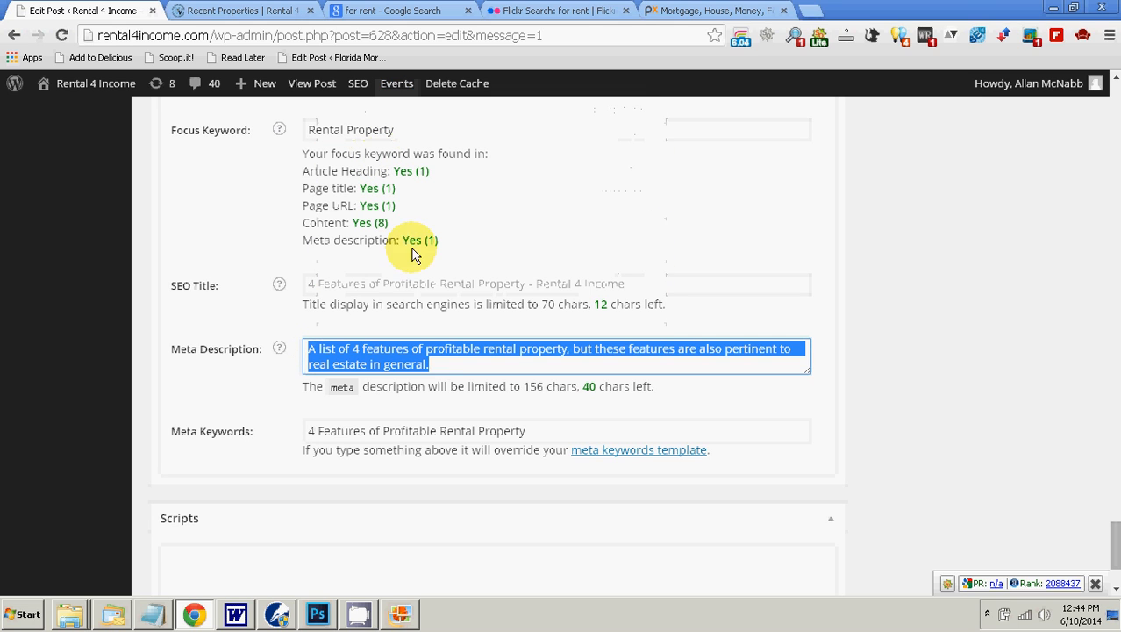
{"action": "left_click", "coordinate": [532, 433]}
{"action": "right_click", "coordinate": [555, 418]}
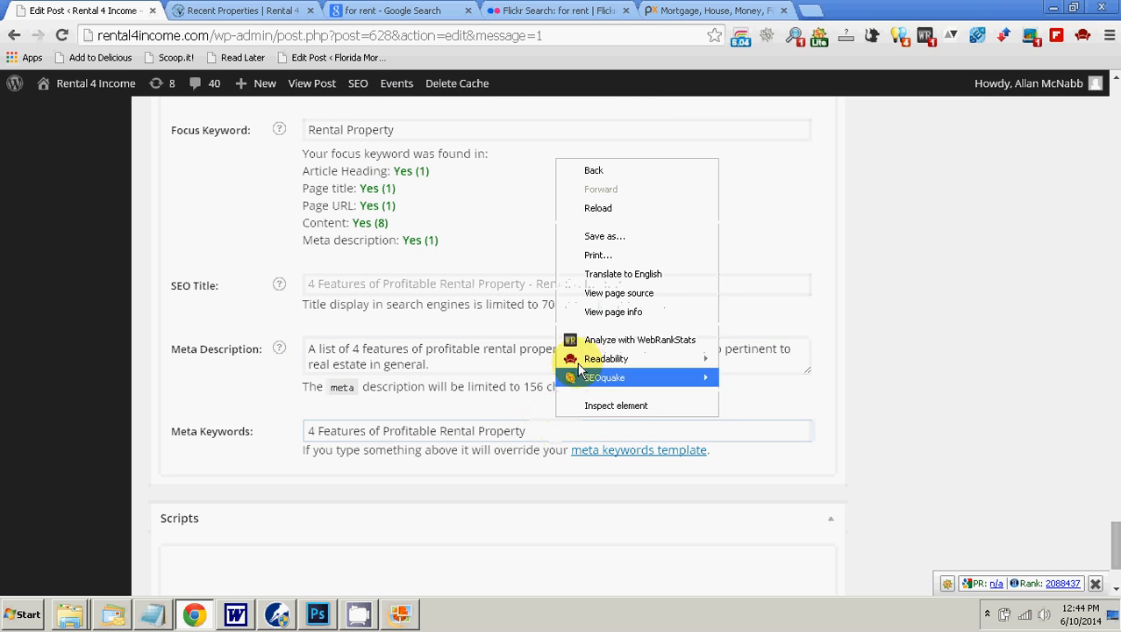
{"action": "left_click", "coordinate": [555, 427]}
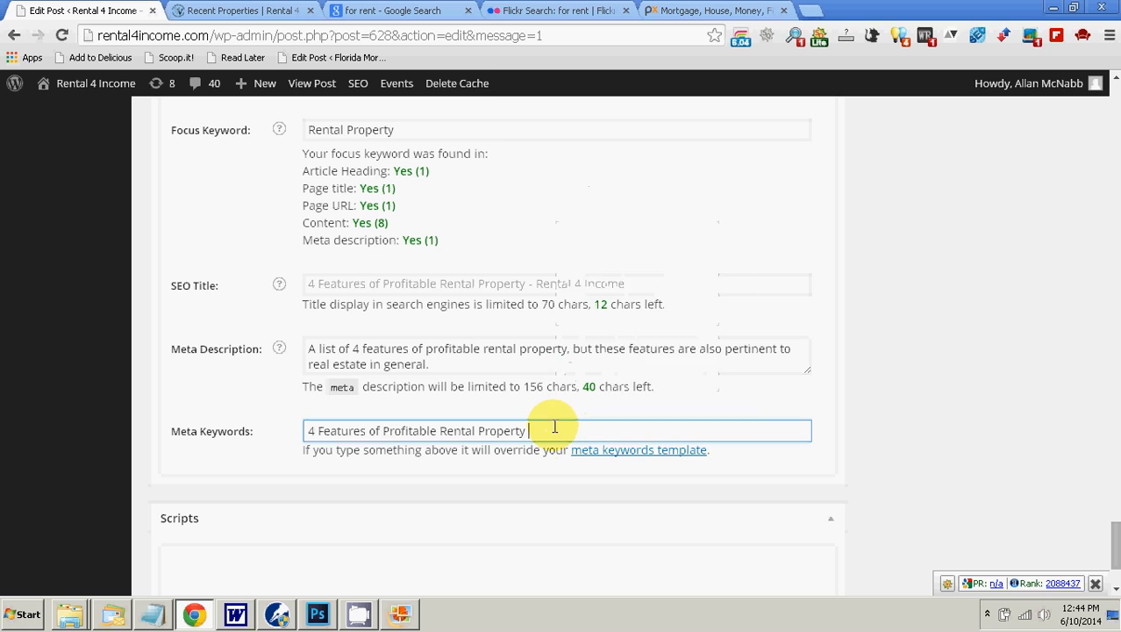
{"action": "right_click", "coordinate": [554, 428]}
{"action": "left_click", "coordinate": [588, 303]}
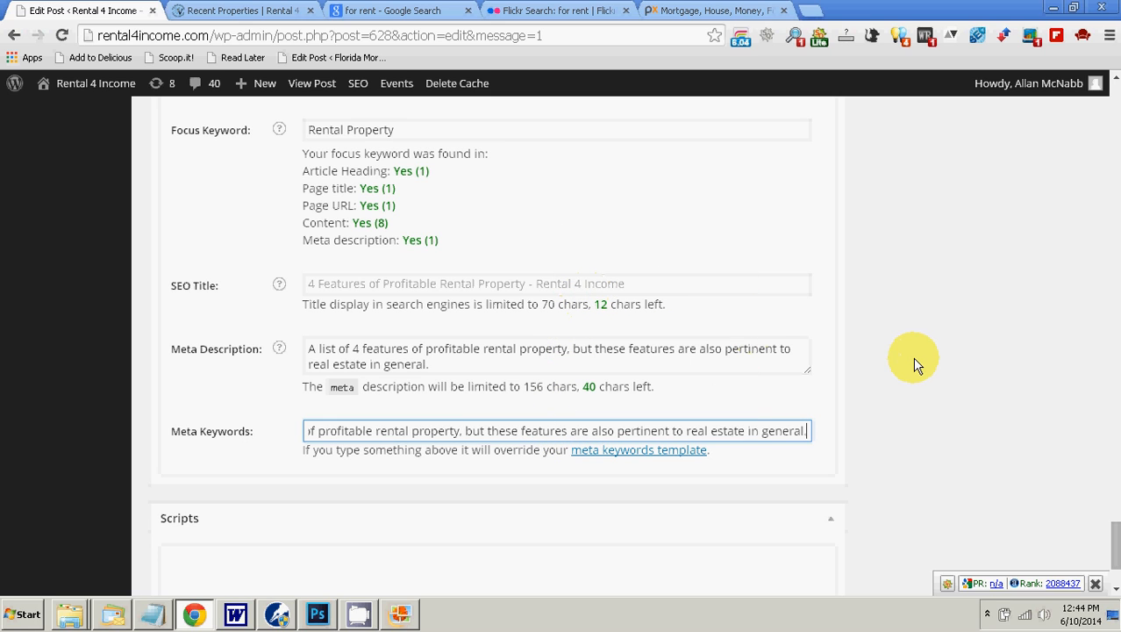
Step: Turn the title part of the meta keywords into the comma-separated entries "Features, Profitable, Rental Property,"
{"action": "key", "text": "BackSpace"}
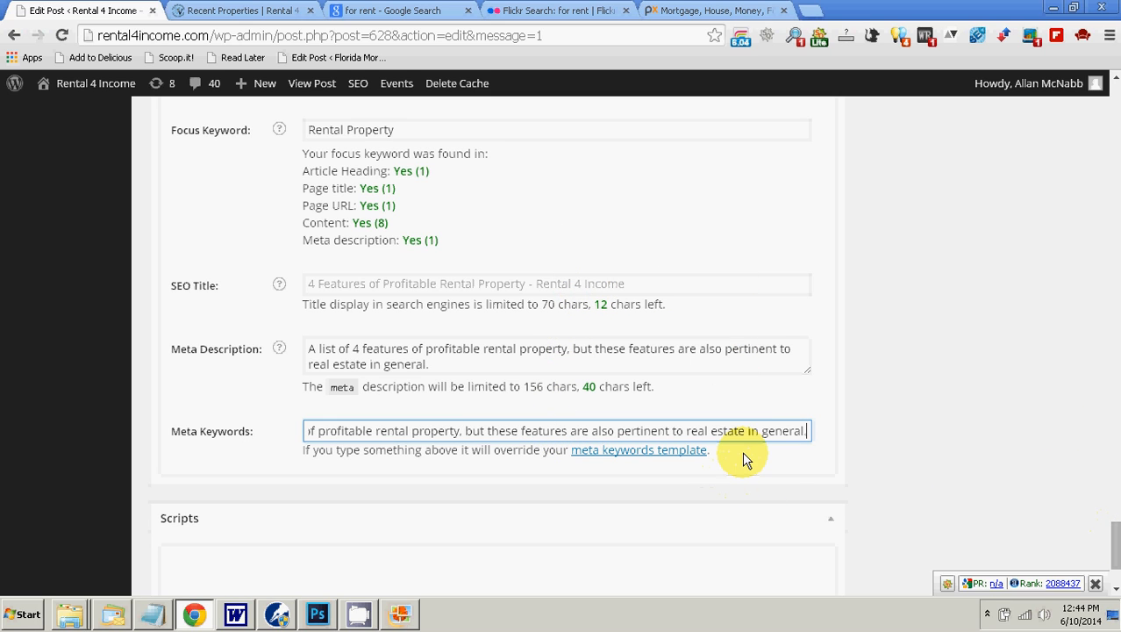
{"action": "key", "text": "Home"}
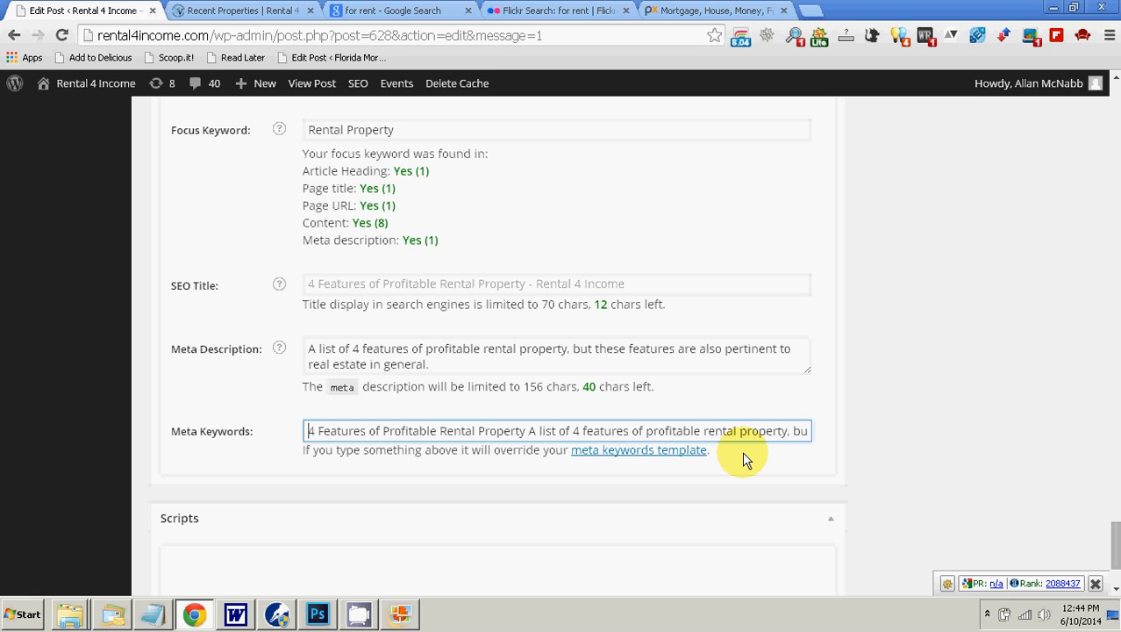
{"action": "key", "text": "Delete"}
{"action": "key", "text": "Delete"}
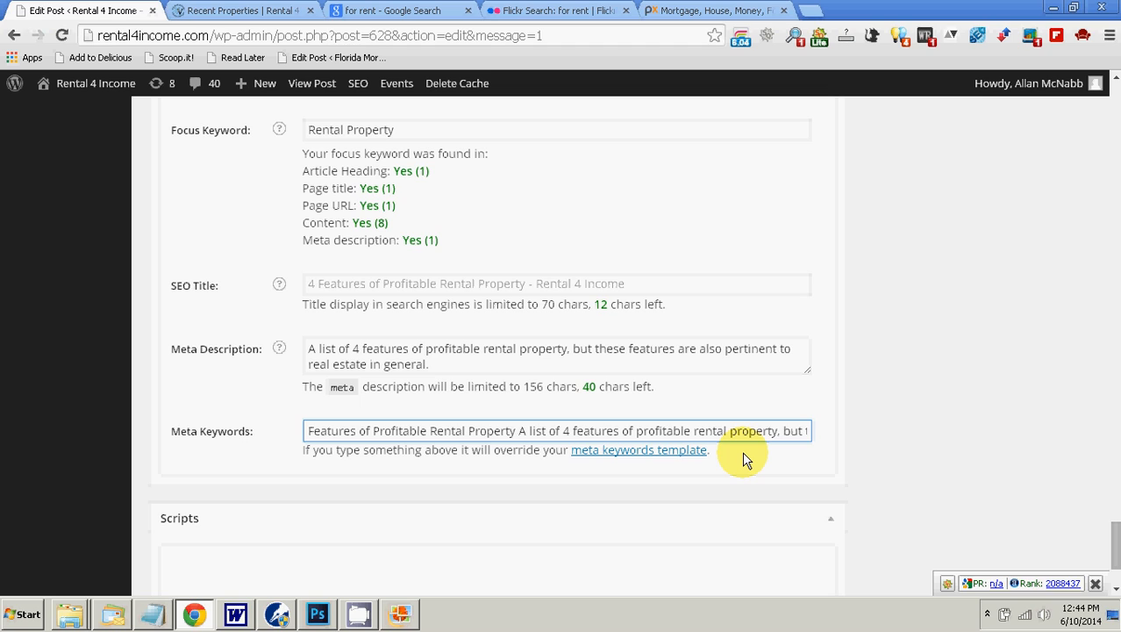
{"action": "type", "text": ","}
{"action": "key", "text": "Right"}
{"action": "key", "text": "Delete"}
{"action": "key", "text": "Delete"}
{"action": "key", "text": "Delete"}
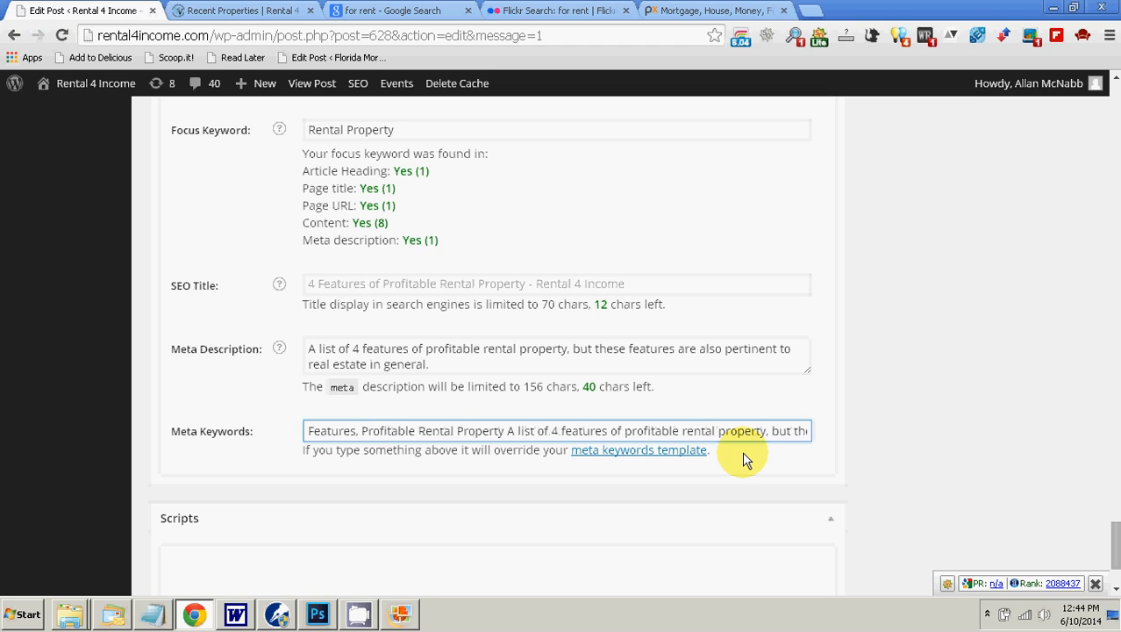
{"action": "type", "text": ","}
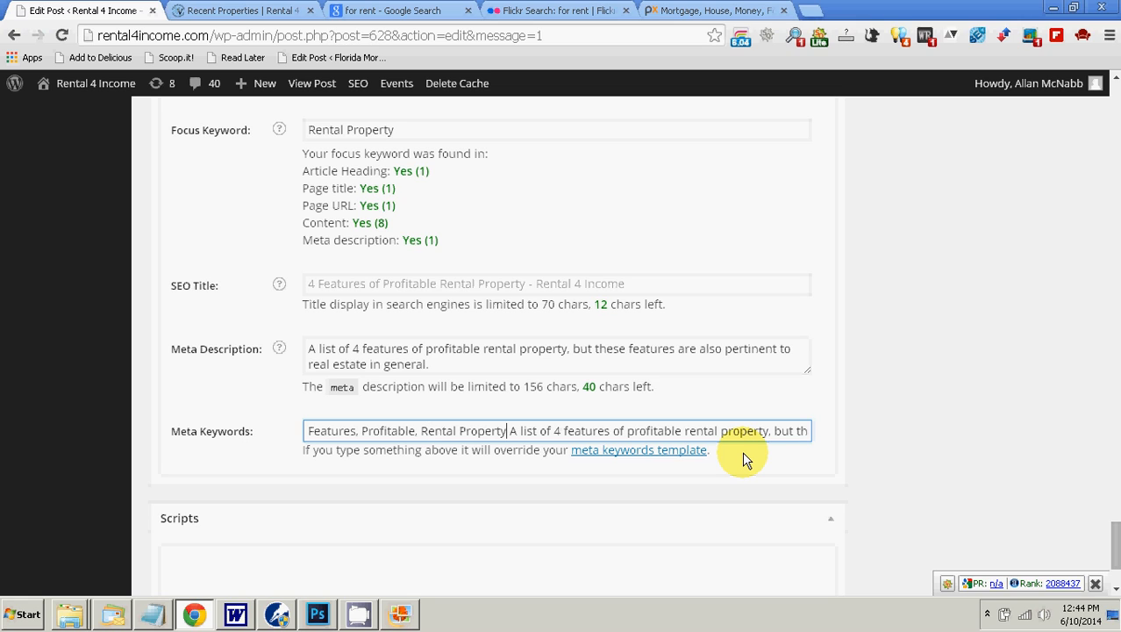
{"action": "type", "text": ","}
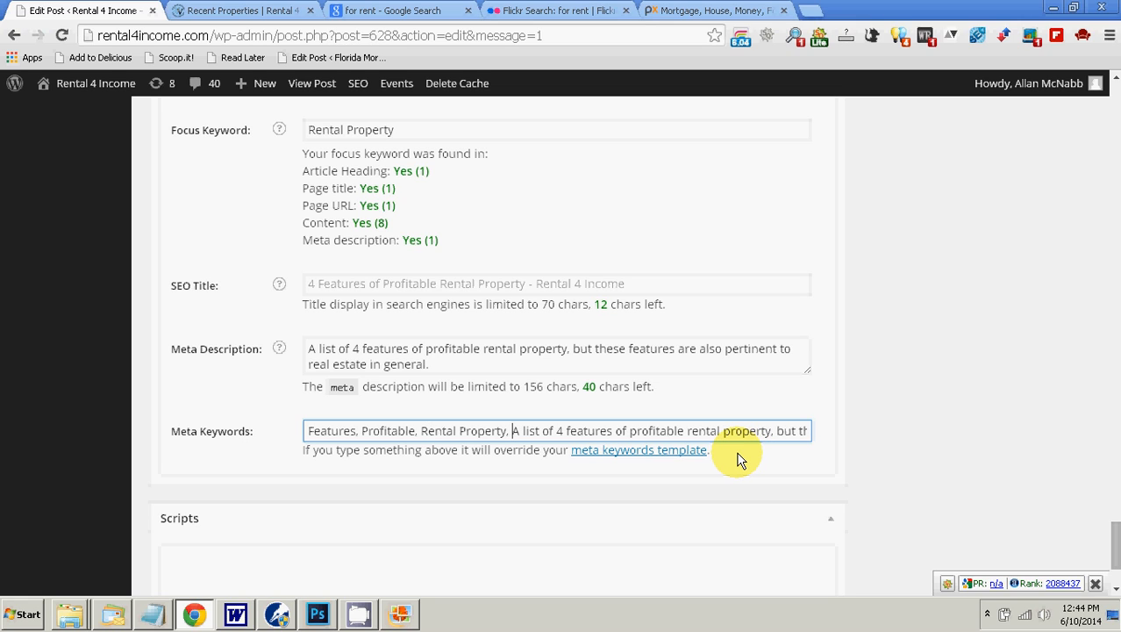
Step: Cut the description sentence in the meta keywords down to the single entry "real estate,"
{"action": "key", "text": "shift+Right"}
{"action": "key", "text": "shift+Right"}
{"action": "key", "text": "shift+Right"}
{"action": "key", "text": "shift+Right"}
{"action": "key", "text": "shift+Right"}
{"action": "key", "text": "shift+Right"}
{"action": "key", "text": "shift+Right"}
{"action": "key", "text": "shift+Right"}
{"action": "key", "text": "shift+Right"}
{"action": "key", "text": "shift+Right"}
{"action": "key", "text": "shift+Right"}
{"action": "key", "text": "shift+Right"}
{"action": "key", "text": "shift+Right"}
{"action": "key", "text": "shift+Right"}
{"action": "key", "text": "shift+Right"}
{"action": "key", "text": "shift+Right"}
{"action": "key", "text": "shift+Right"}
{"action": "key", "text": "shift+Right"}
{"action": "key", "text": "shift+Right"}
{"action": "key", "text": "shift+Right"}
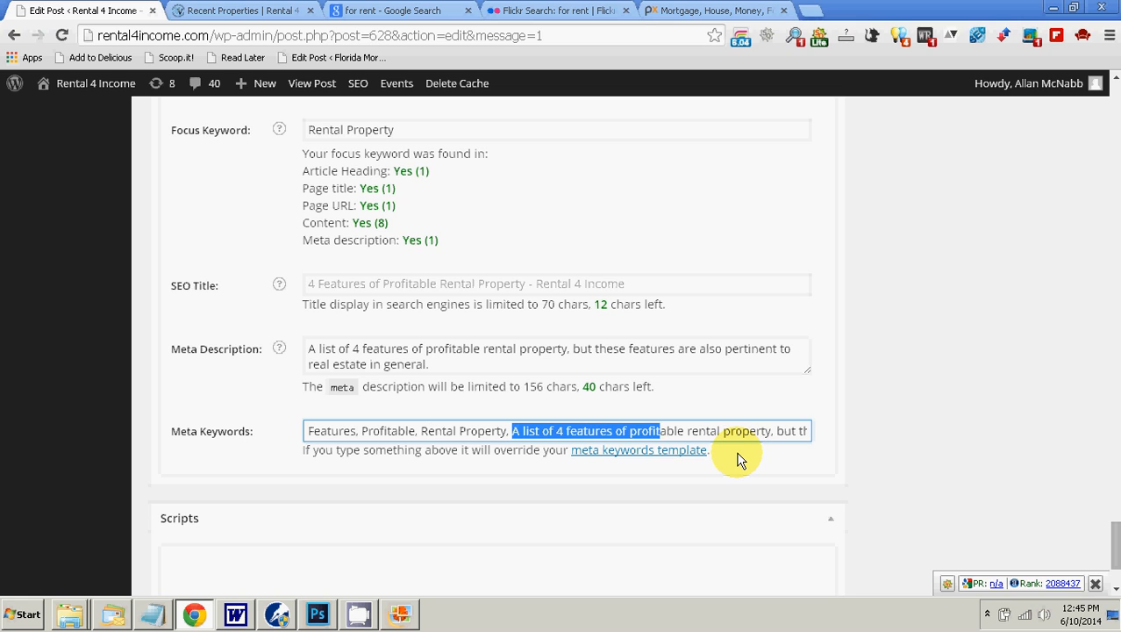
{"action": "key", "text": "shift+Right"}
{"action": "key", "text": "shift+Right"}
{"action": "key", "text": "shift+Right"}
{"action": "key", "text": "shift+Right"}
{"action": "key", "text": "shift+Right"}
{"action": "key", "text": "shift+Right"}
{"action": "key", "text": "shift+Right"}
{"action": "key", "text": "shift+Right"}
{"action": "key", "text": "shift+Right"}
{"action": "key", "text": "shift+Right"}
{"action": "key", "text": "shift+Right"}
{"action": "key", "text": "shift+Right"}
{"action": "key", "text": "shift+Right"}
{"action": "key", "text": "shift+Right"}
{"action": "key", "text": "shift+Right"}
{"action": "key", "text": "shift+Right"}
{"action": "key", "text": "shift+Right"}
{"action": "key", "text": "shift+Right"}
{"action": "key", "text": "shift+Right"}
{"action": "key", "text": "shift+Right"}
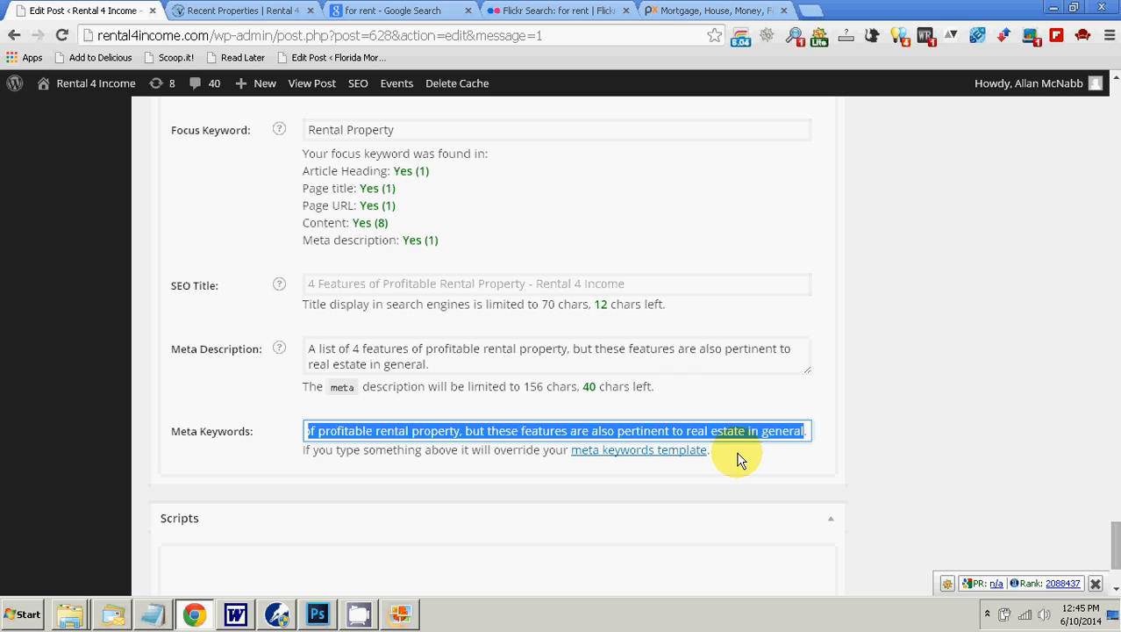
{"action": "key", "text": "shift+Left"}
{"action": "key", "text": "shift+Left"}
{"action": "key", "text": "shift+Left"}
{"action": "key", "text": "shift+Left"}
{"action": "key", "text": "shift+Left"}
{"action": "key", "text": "shift+Left"}
{"action": "key", "text": "shift+Left"}
{"action": "key", "text": "shift+Left"}
{"action": "key", "text": "shift+Left"}
{"action": "key", "text": "shift+Left"}
{"action": "key", "text": "shift+Left"}
{"action": "key", "text": "shift+Left"}
{"action": "key", "text": "shift+Left"}
{"action": "key", "text": "shift+Left"}
{"action": "key", "text": "shift+Left"}
{"action": "key", "text": "shift+Left"}
{"action": "key", "text": "shift+Left"}
{"action": "key", "text": "shift+Left"}
{"action": "key", "text": "shift+Left"}
{"action": "key", "text": "shift+Left"}
{"action": "key", "text": "ctrl+v"}
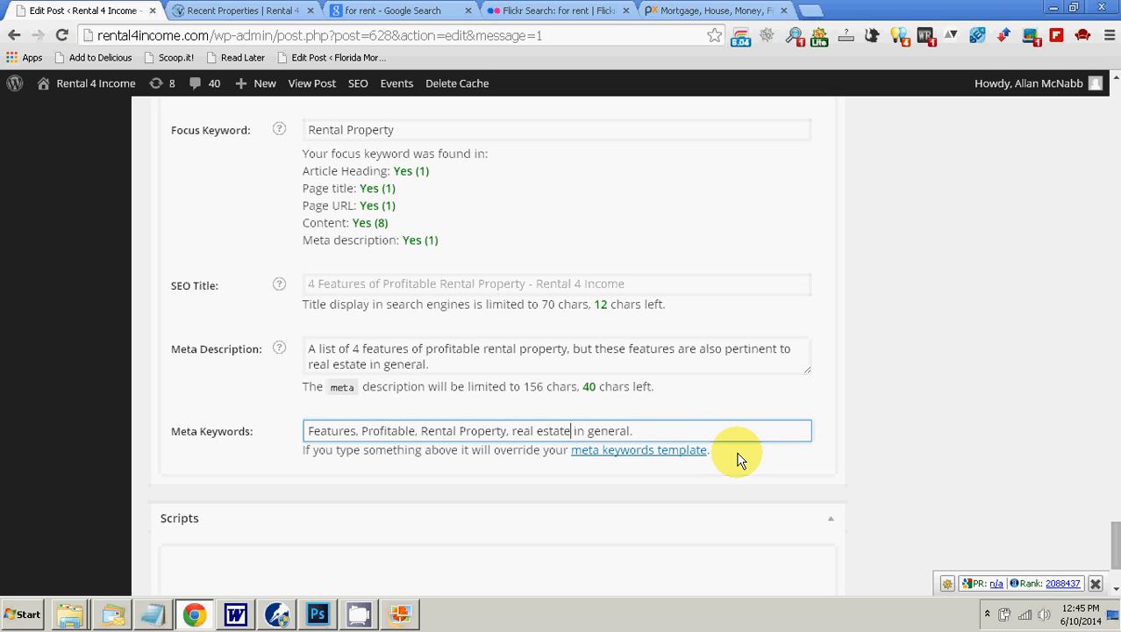
{"action": "type", "text": ","}
{"action": "key", "text": "shift+End"}
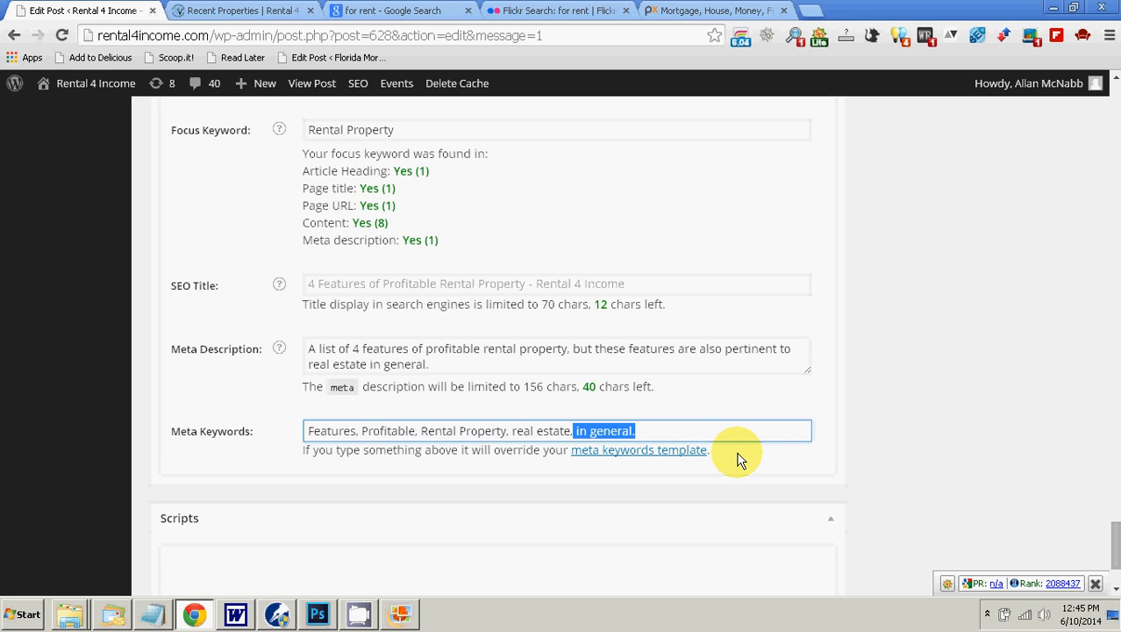
{"action": "key", "text": "BackSpace"}
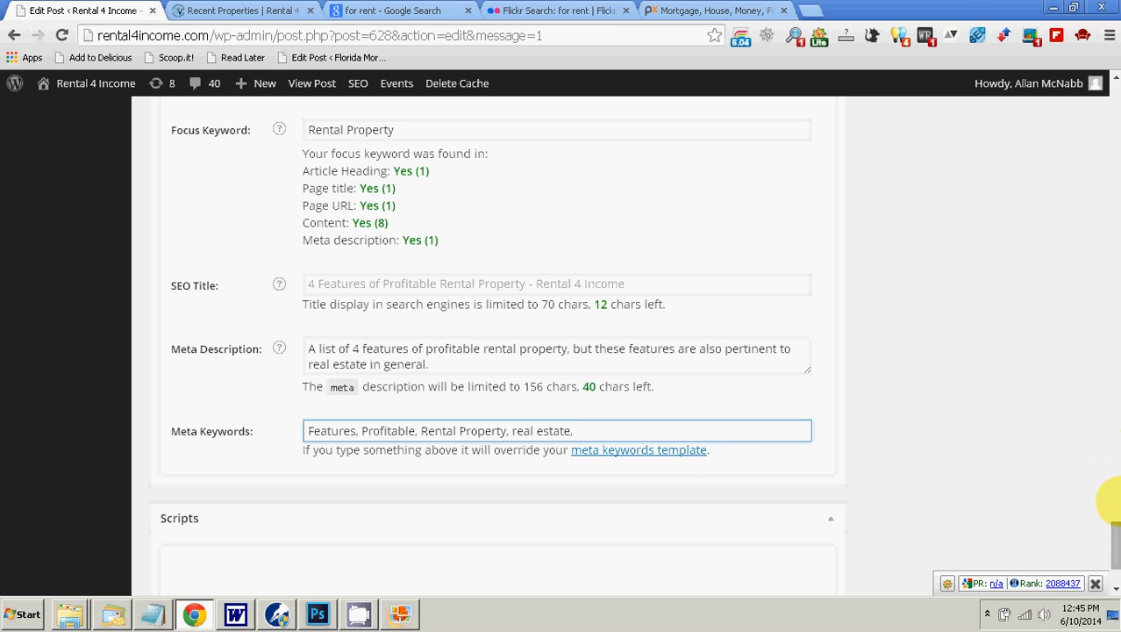
Step: Copy "Community" from the article's #1 heading and append it as plain text to the meta keywords, followed by a comma
{"action": "left_click_drag", "start_coordinate": [1113, 535], "coordinate": [1097, 149]}
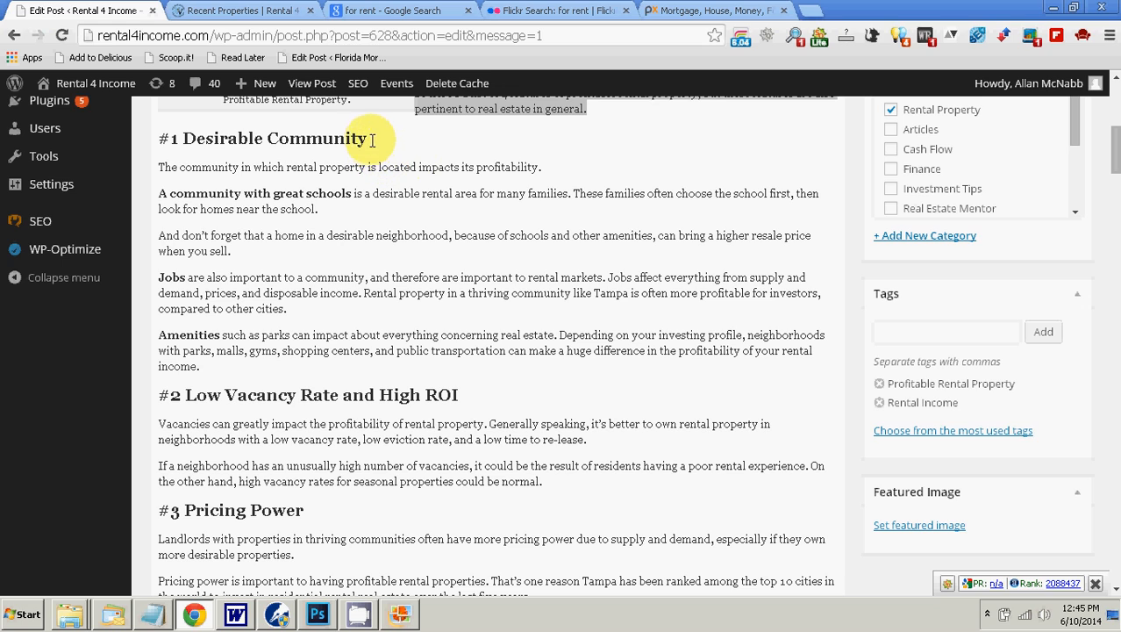
{"action": "left_click_drag", "start_coordinate": [371, 138], "coordinate": [277, 147]}
{"action": "right_click", "coordinate": [273, 147]}
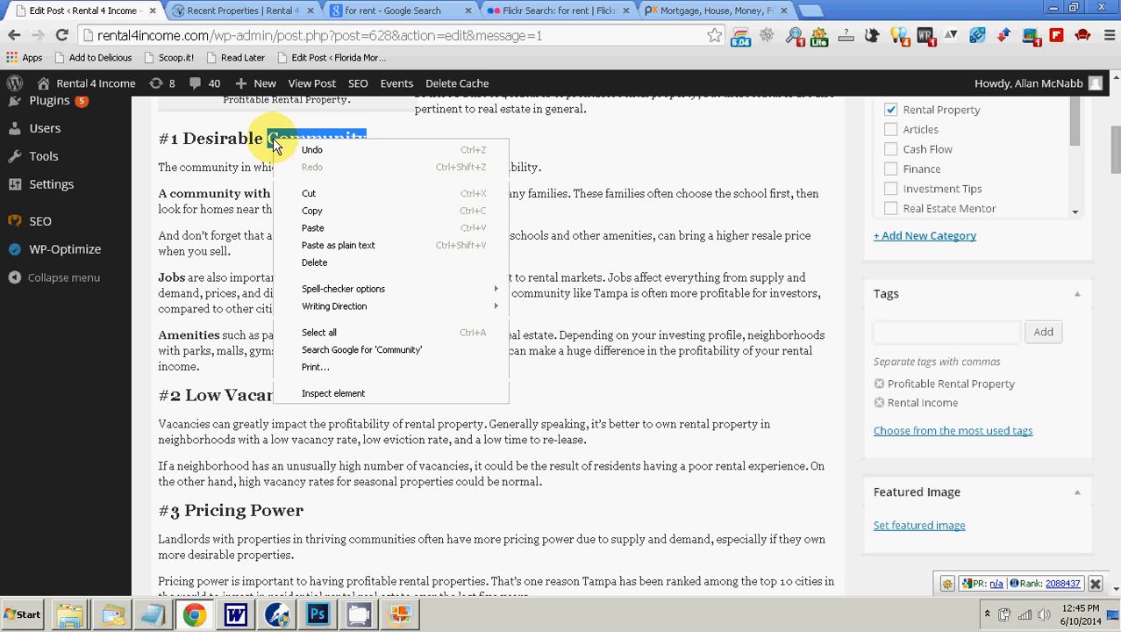
{"action": "left_click", "coordinate": [338, 204]}
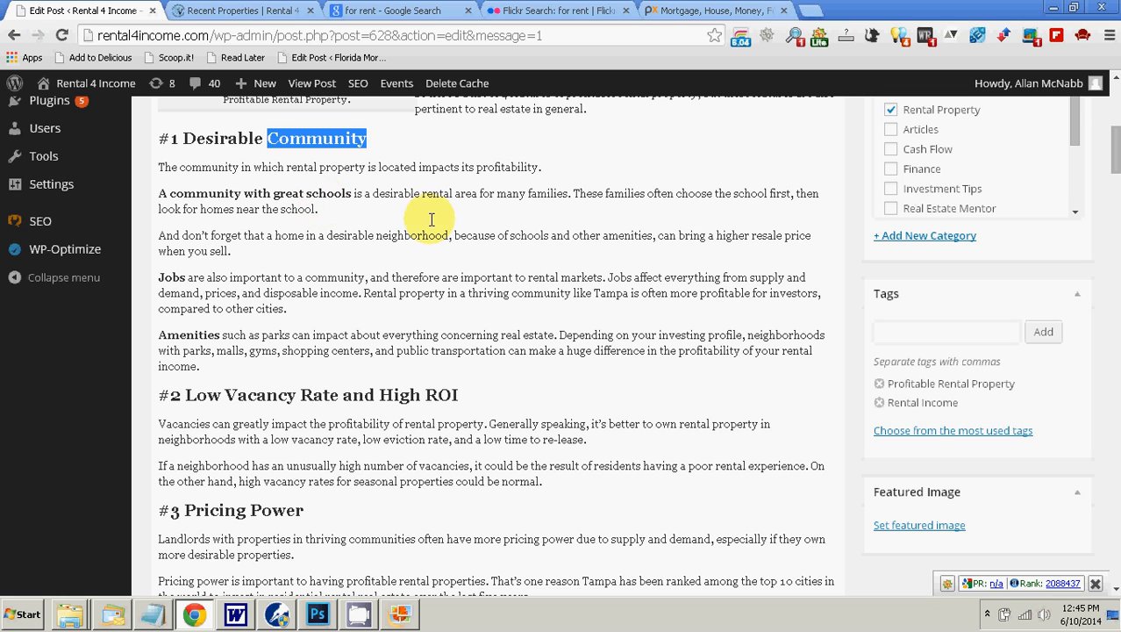
{"action": "left_click_drag", "start_coordinate": [1098, 408], "coordinate": [1115, 540]}
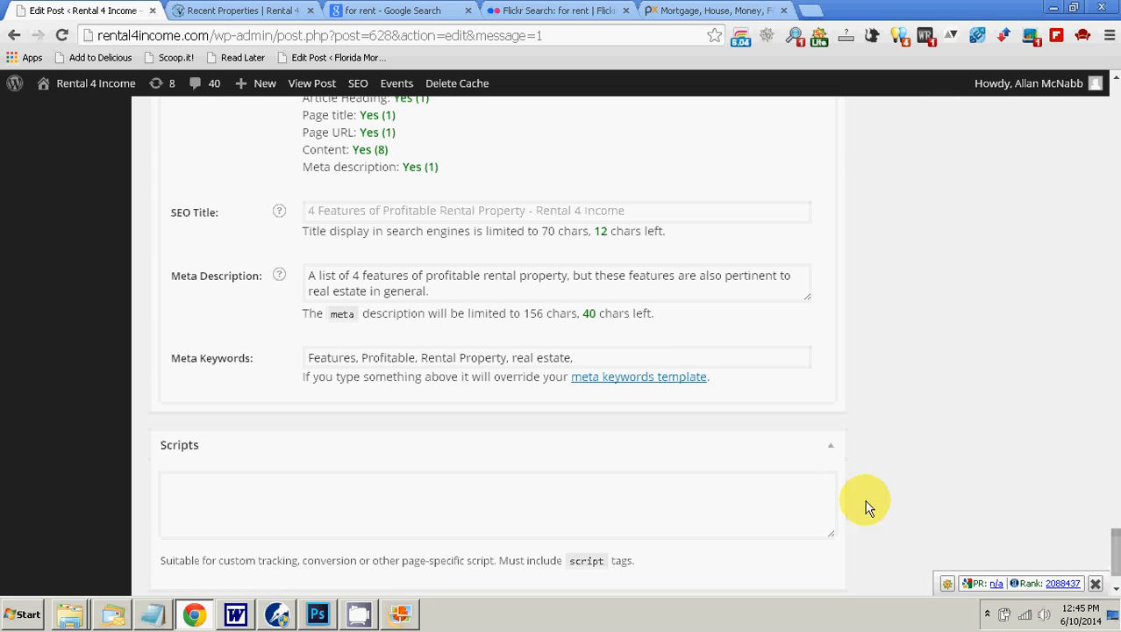
{"action": "right_click", "coordinate": [617, 362]}
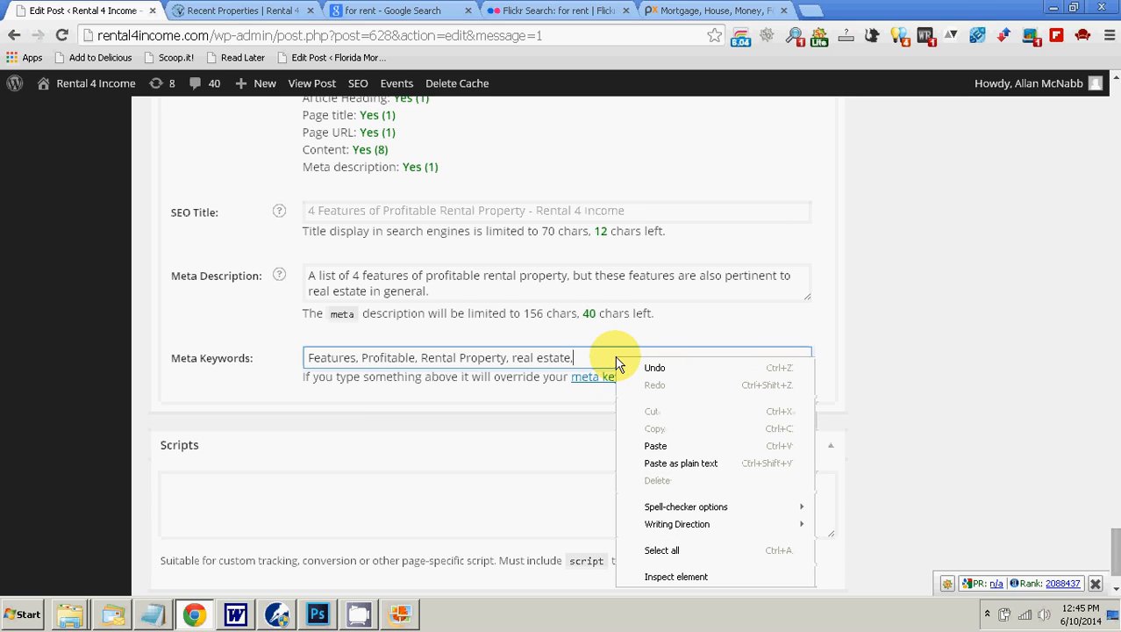
{"action": "left_click", "coordinate": [578, 358]}
{"action": "right_click", "coordinate": [590, 356]}
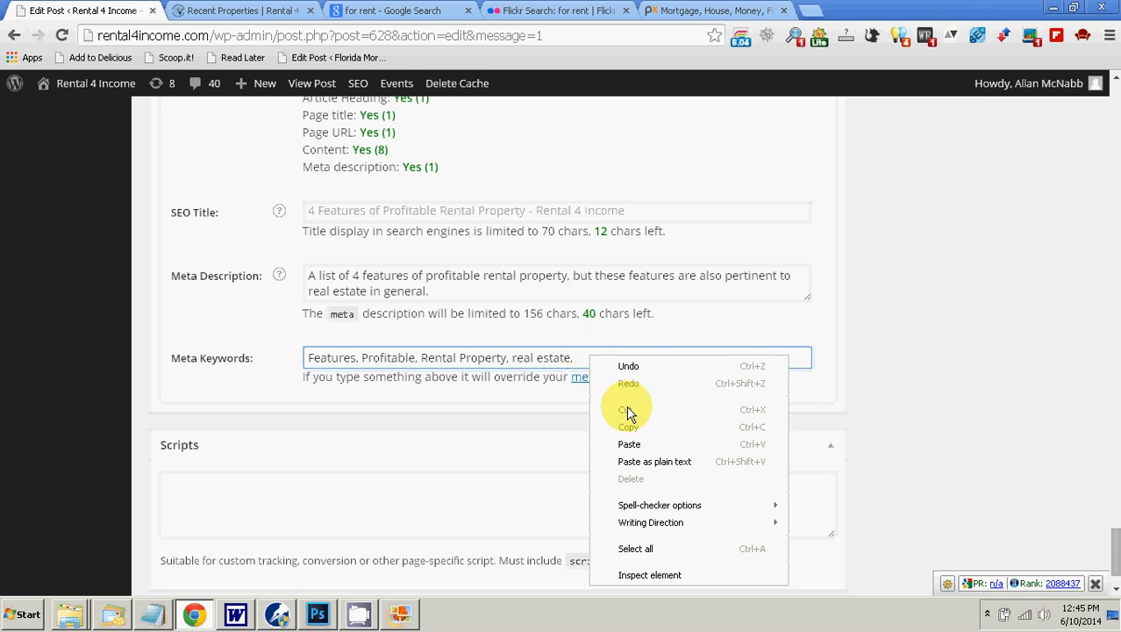
{"action": "left_click", "coordinate": [654, 461]}
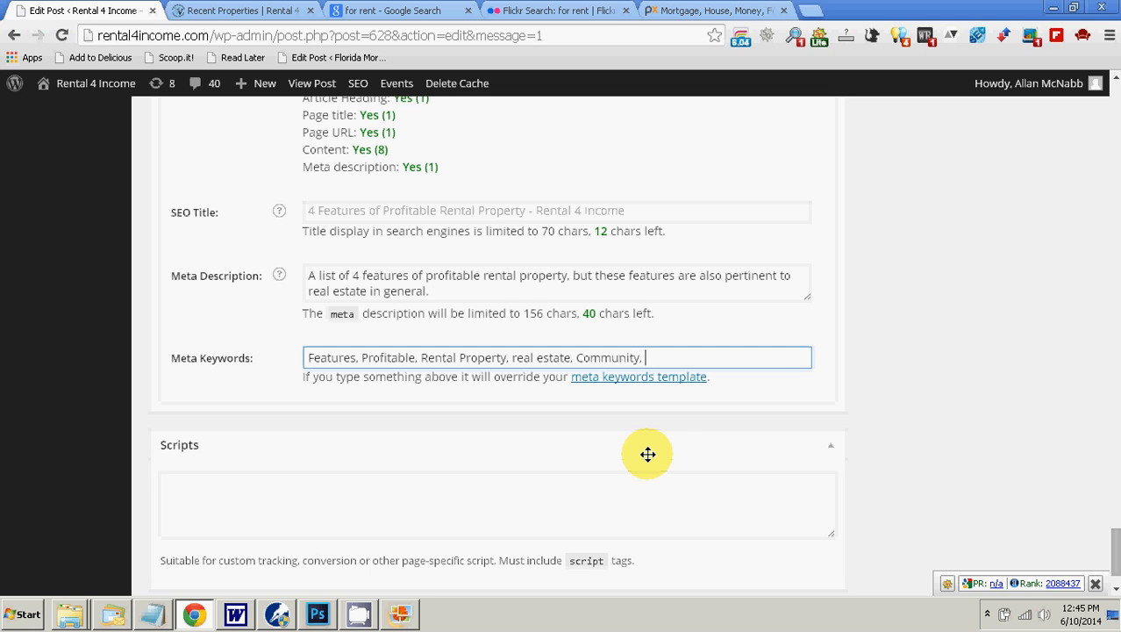
Step: Copy "Low Vacancy Rate and High ROI" from the #2 heading and append it as plain text to the meta keywords
{"action": "left_click_drag", "start_coordinate": [1114, 546], "coordinate": [1101, 156]}
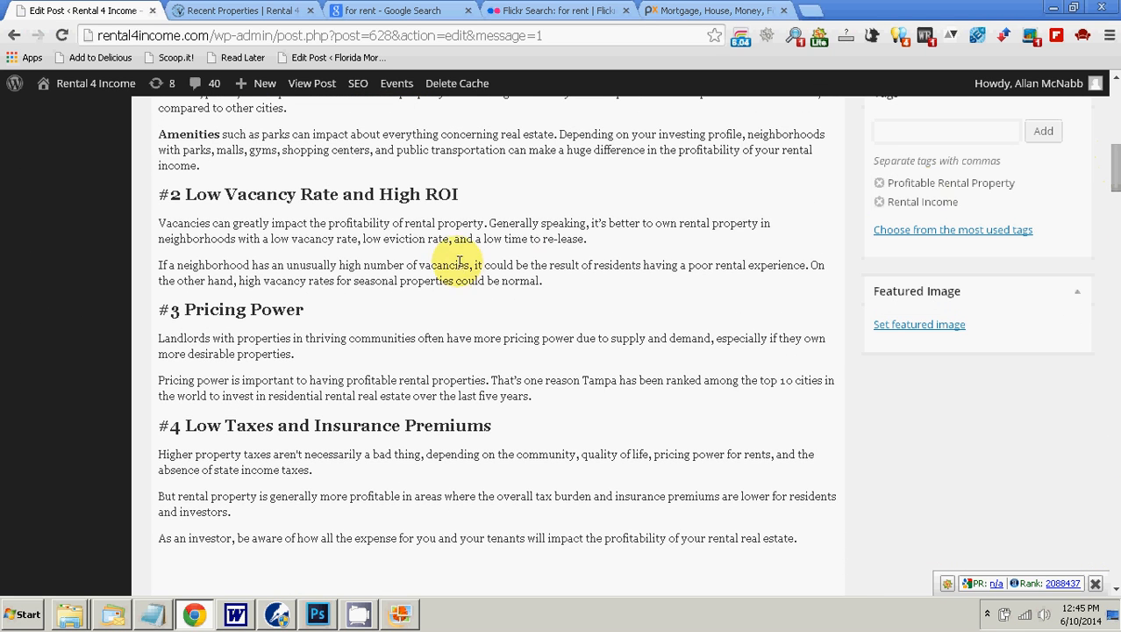
{"action": "left_click_drag", "start_coordinate": [458, 194], "coordinate": [186, 180]}
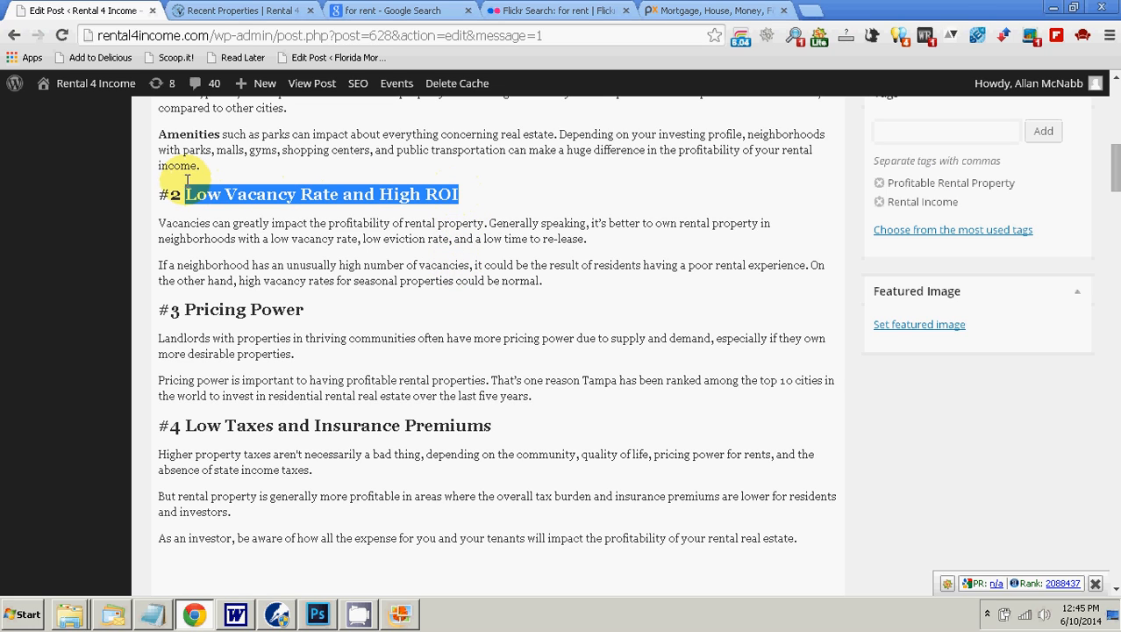
{"action": "right_click", "coordinate": [203, 189]}
{"action": "left_click", "coordinate": [245, 261]}
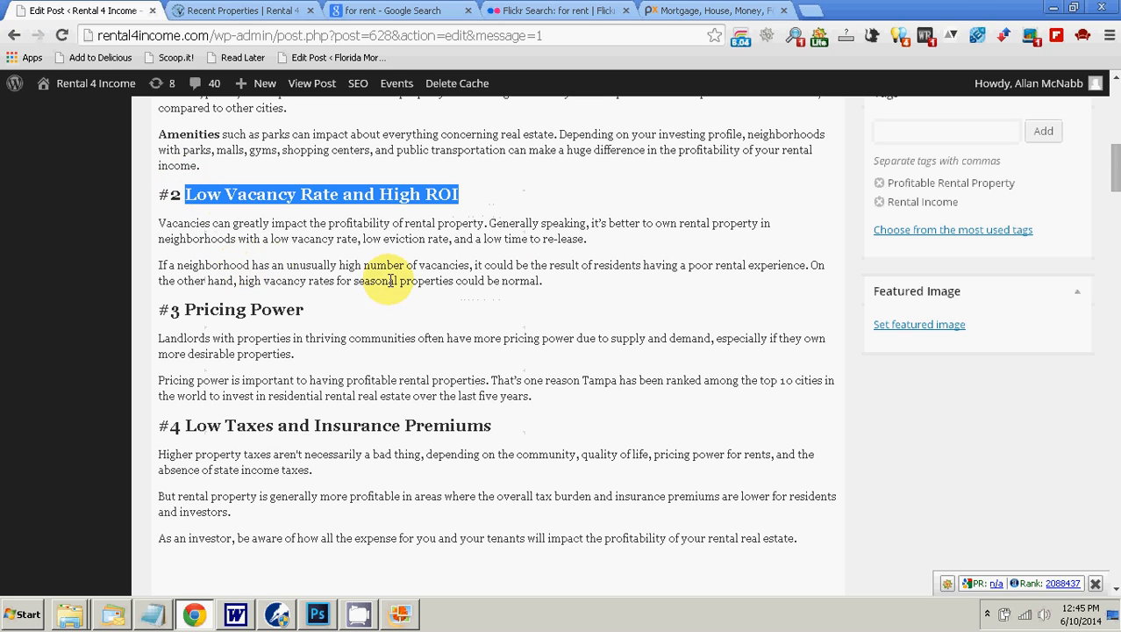
{"action": "left_click_drag", "start_coordinate": [1111, 189], "coordinate": [1113, 526]}
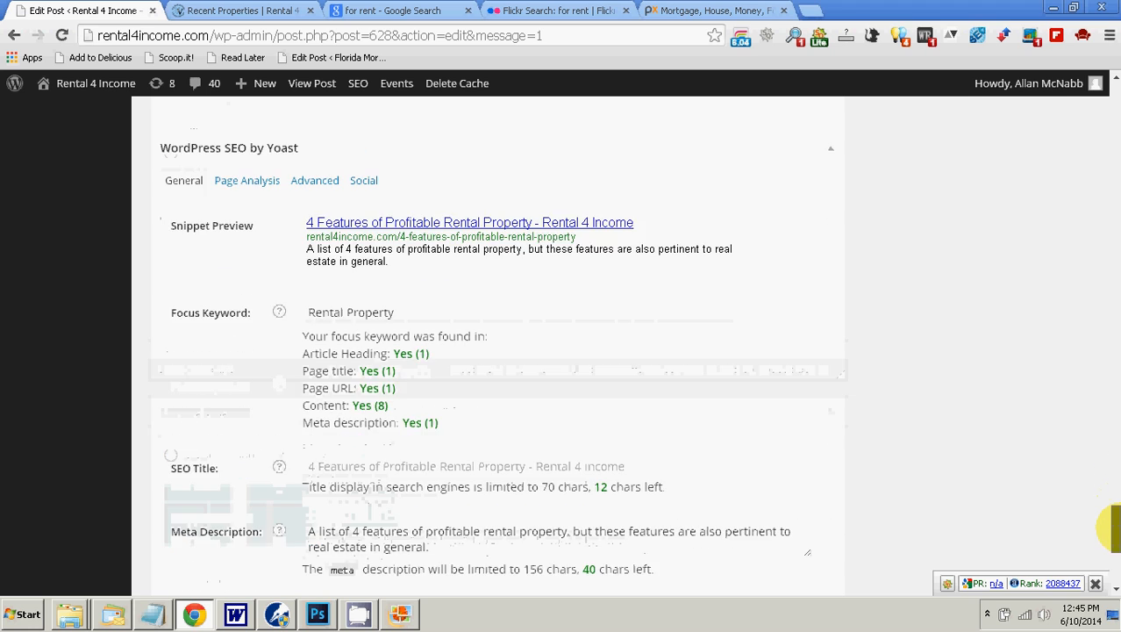
{"action": "left_click", "coordinate": [742, 406]}
{"action": "right_click", "coordinate": [740, 405]}
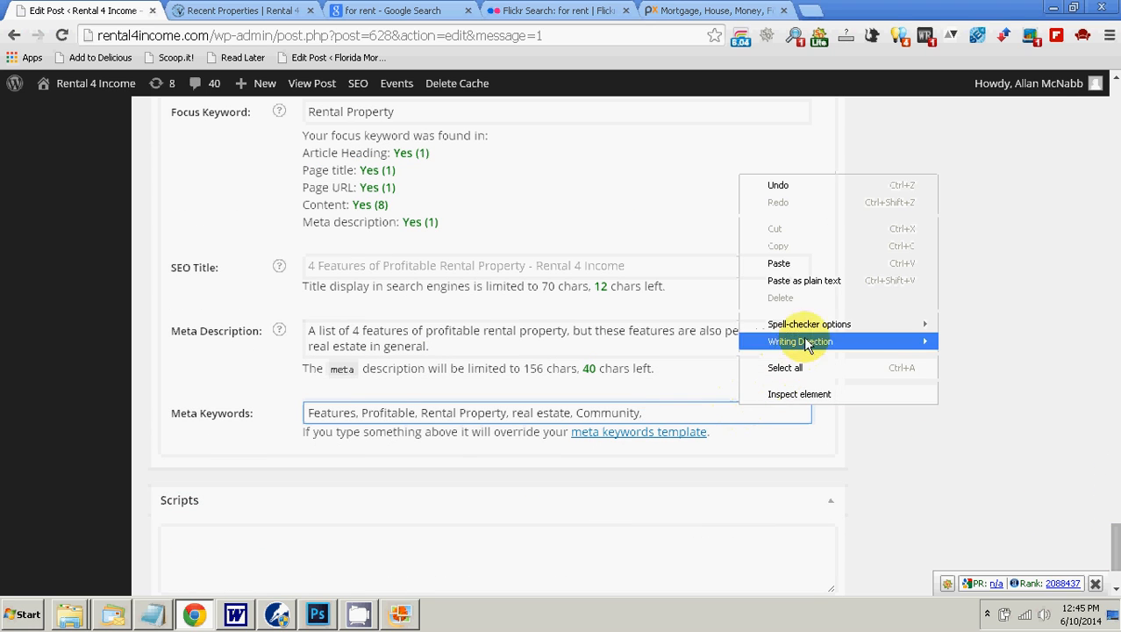
{"action": "left_click", "coordinate": [805, 280]}
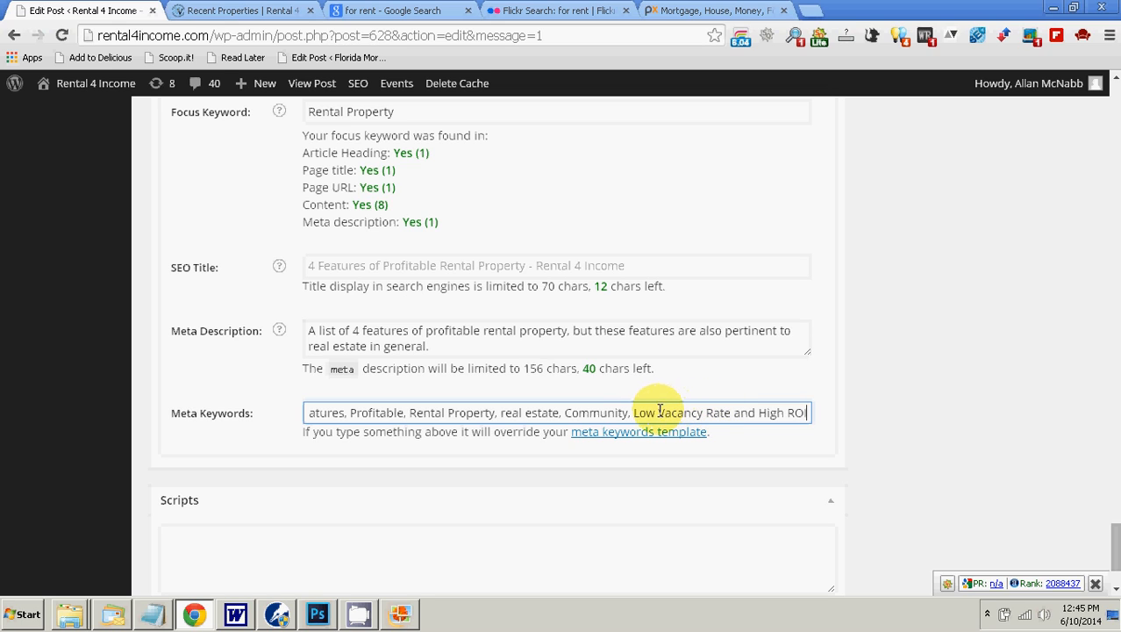
Step: Remove "Low" from the newly added phrase in the meta keywords so the entry starts with "Vacancy Rate"
{"action": "left_click", "coordinate": [634, 413]}
{"action": "key", "text": "Delete"}
{"action": "key", "text": "Delete"}
{"action": "key", "text": "Delete"}
{"action": "key", "text": "Delete"}
{"action": "key", "text": "Delete"}
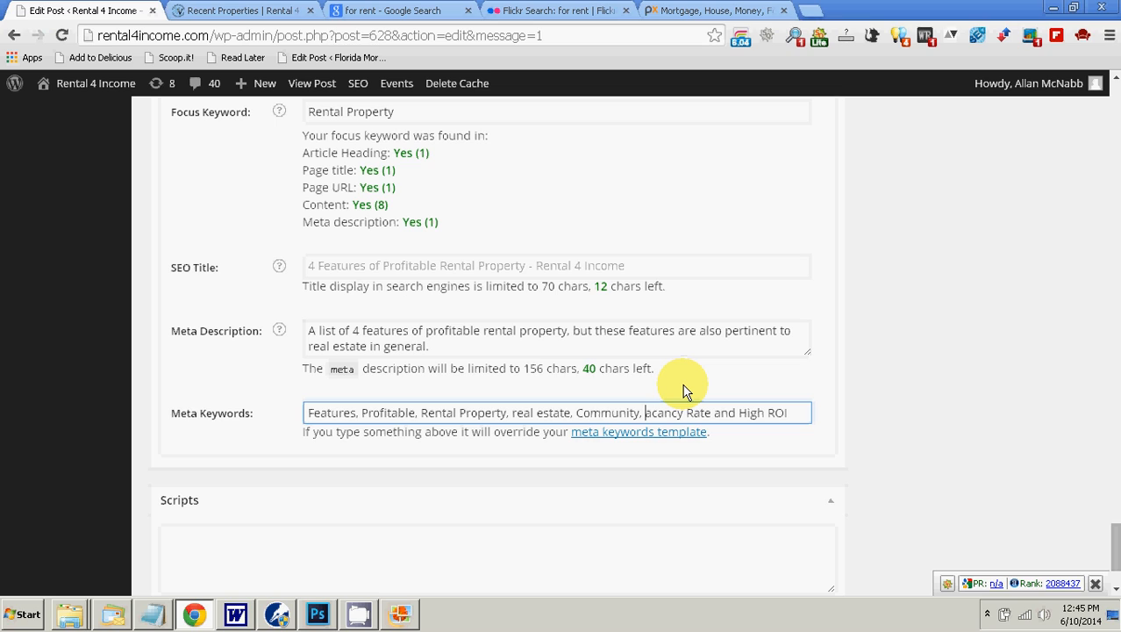
{"action": "type", "text": "V"}
{"action": "key", "text": "Right"}
{"action": "key", "text": "Right"}
{"action": "key", "text": "Right"}
{"action": "key", "text": "Right"}
{"action": "key", "text": "Right"}
{"action": "key", "text": "Right"}
{"action": "key", "text": "Right"}
{"action": "key", "text": "Right"}
{"action": "key", "text": "Right"}
{"action": "key", "text": "Right"}
{"action": "key", "text": "Right"}
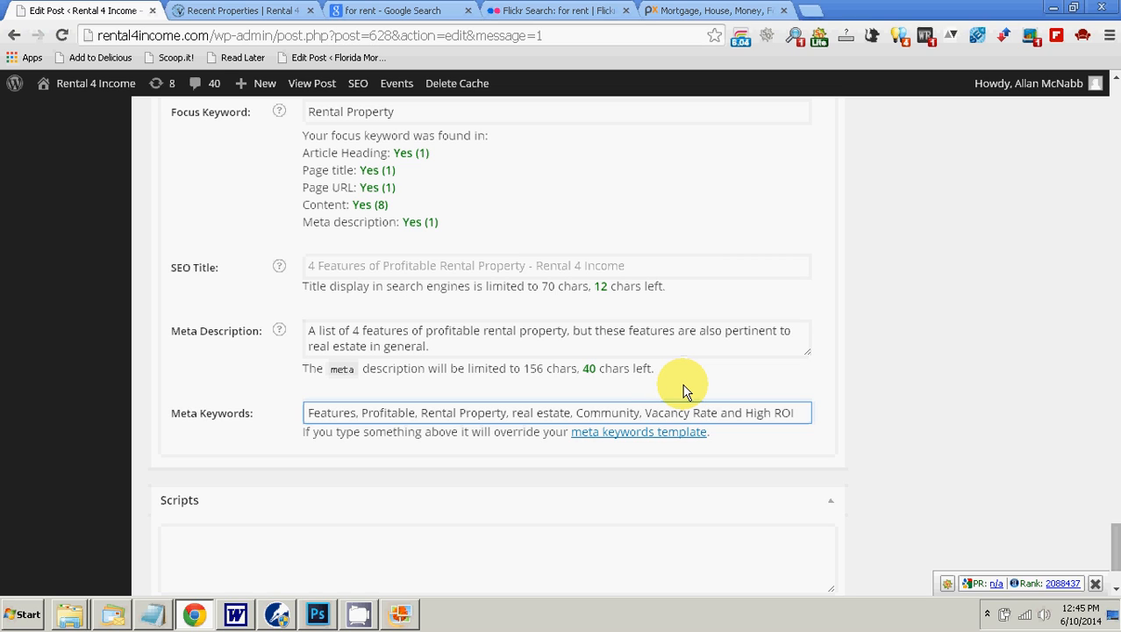
Step: Replace "and" between "Vacancy Rate" and "High ROI" with a comma, and end the meta keywords with a comma
{"action": "type", "text": ","}
{"action": "key", "text": "Right"}
{"action": "key", "text": "Delete"}
{"action": "key", "text": "Delete"}
{"action": "key", "text": "Delete"}
{"action": "key", "text": "Delete"}
{"action": "key", "text": "Delete"}
{"action": "key", "text": "End"}
{"action": "type", "text": ","}
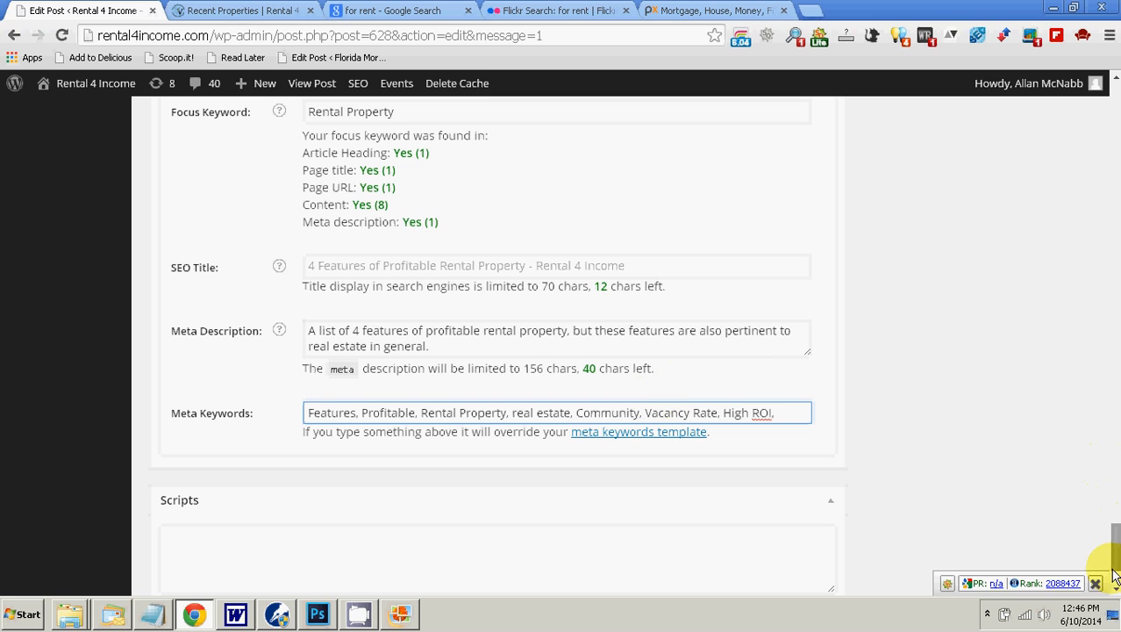
Step: Copy "Pricing Power" from the #3 heading and append it to the meta keywords, followed by a comma
{"action": "left_click_drag", "start_coordinate": [1114, 574], "coordinate": [1081, 170]}
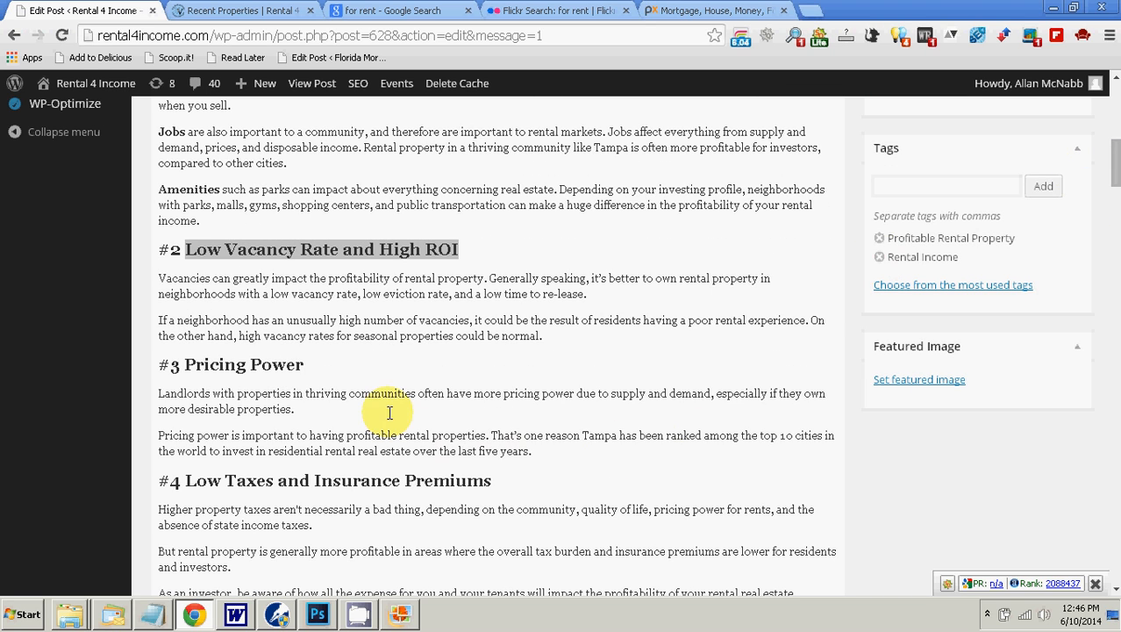
{"action": "left_click_drag", "start_coordinate": [305, 366], "coordinate": [188, 370]}
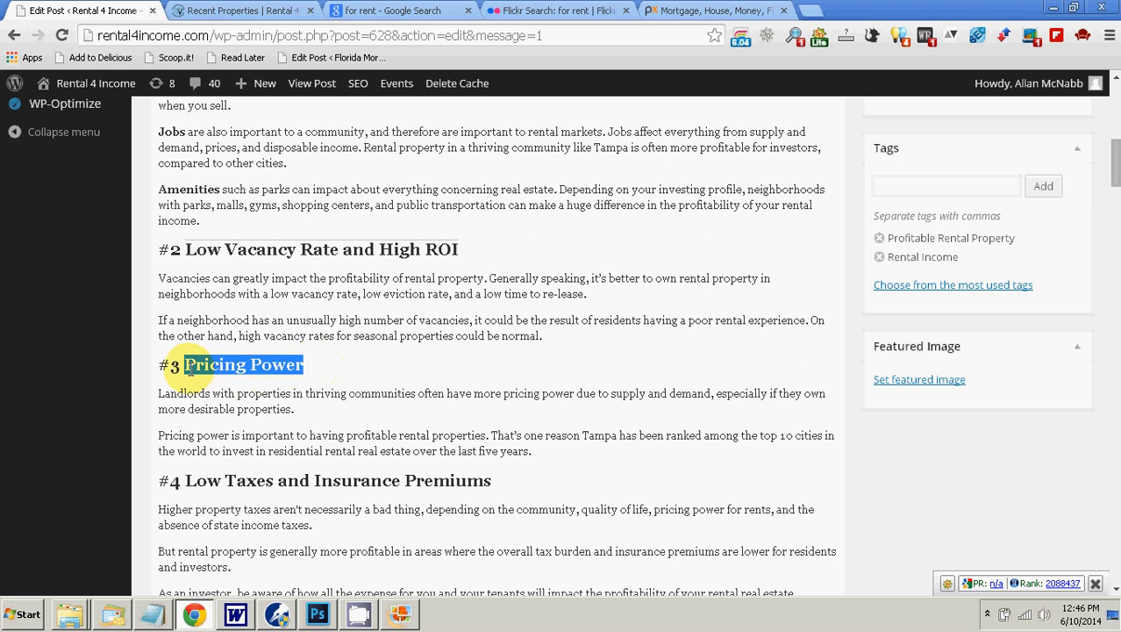
{"action": "right_click", "coordinate": [188, 369]}
{"action": "left_click", "coordinate": [298, 172]}
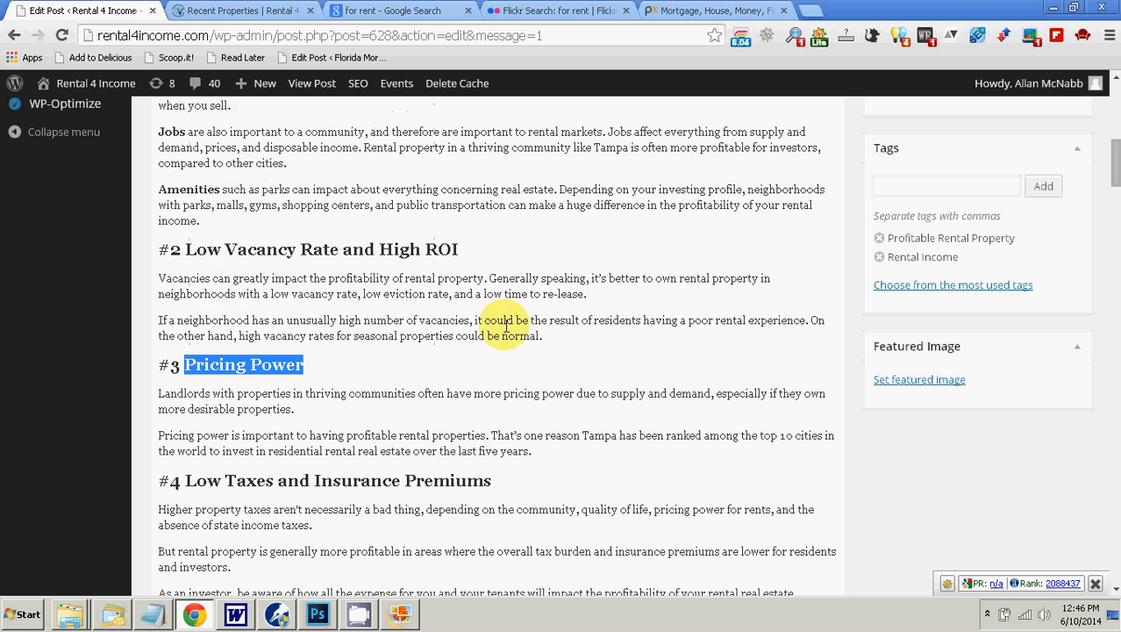
{"action": "left_click_drag", "start_coordinate": [1112, 166], "coordinate": [1112, 551]}
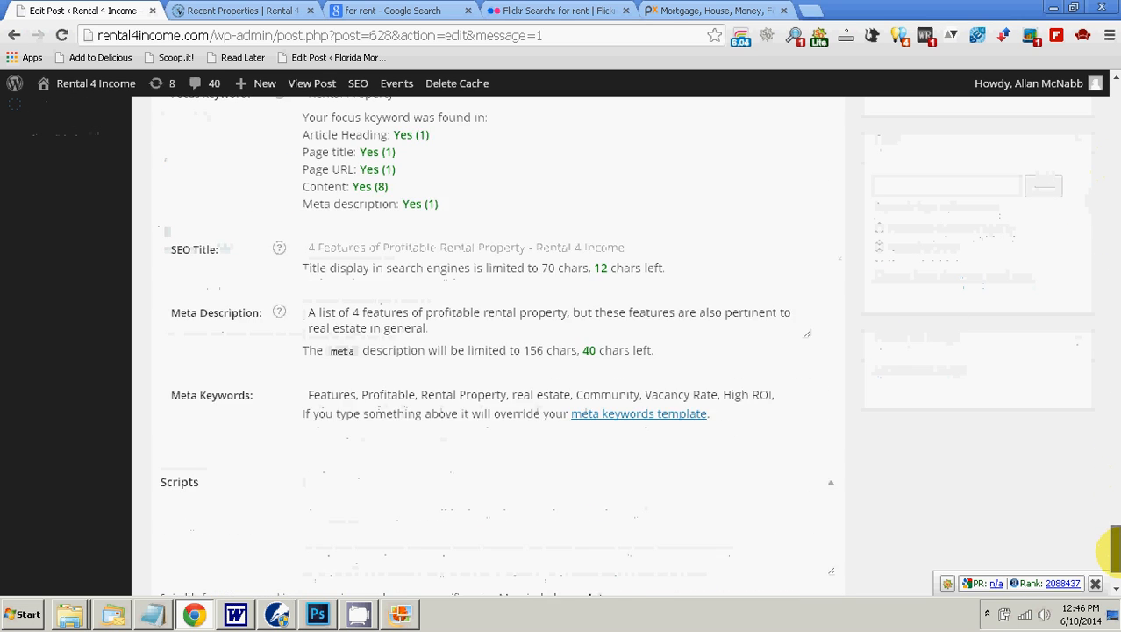
{"action": "right_click", "coordinate": [790, 296]}
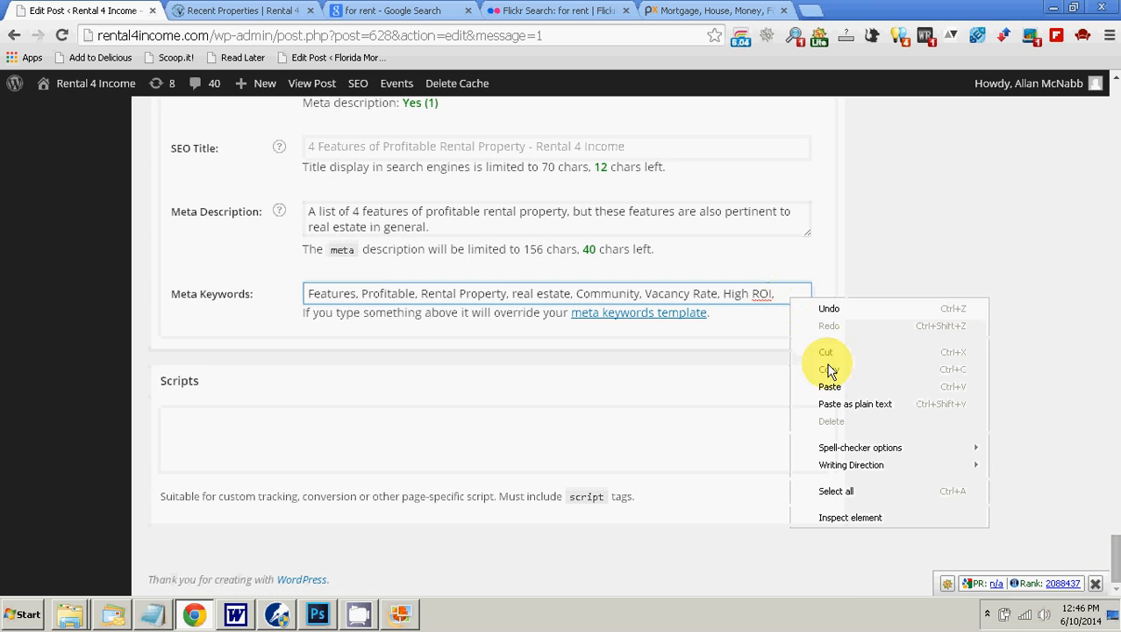
{"action": "left_click", "coordinate": [833, 386]}
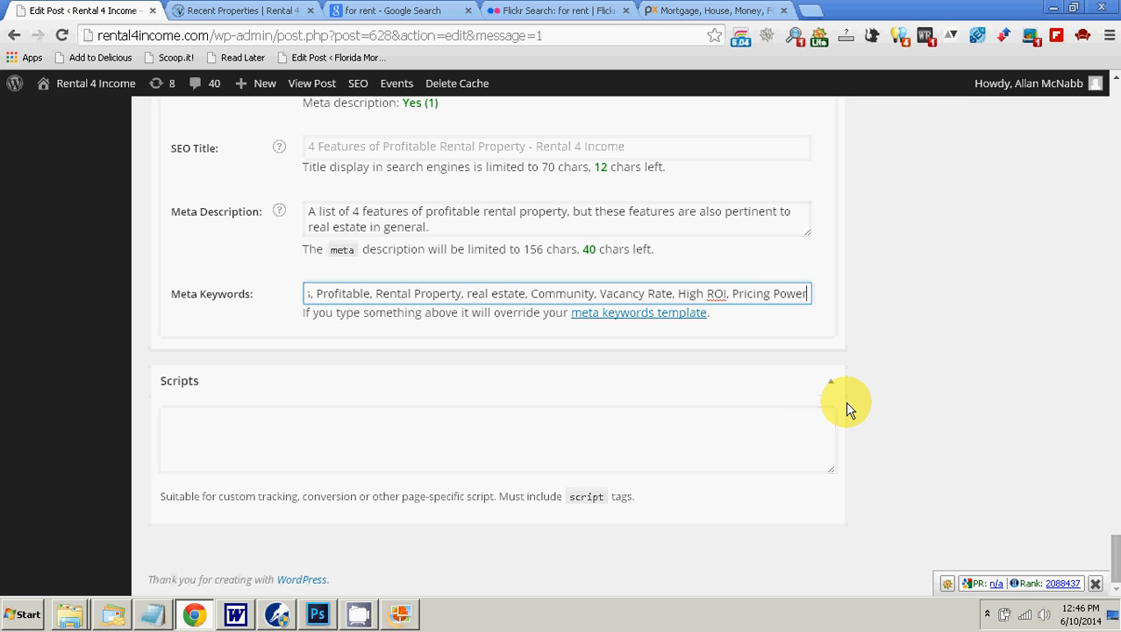
{"action": "type", "text": ","}
Step: Copy "Low Taxes and Insurance Premiums" from the #4 heading and append it to the end of the meta keywords
{"action": "left_click_drag", "start_coordinate": [1114, 561], "coordinate": [1101, 158]}
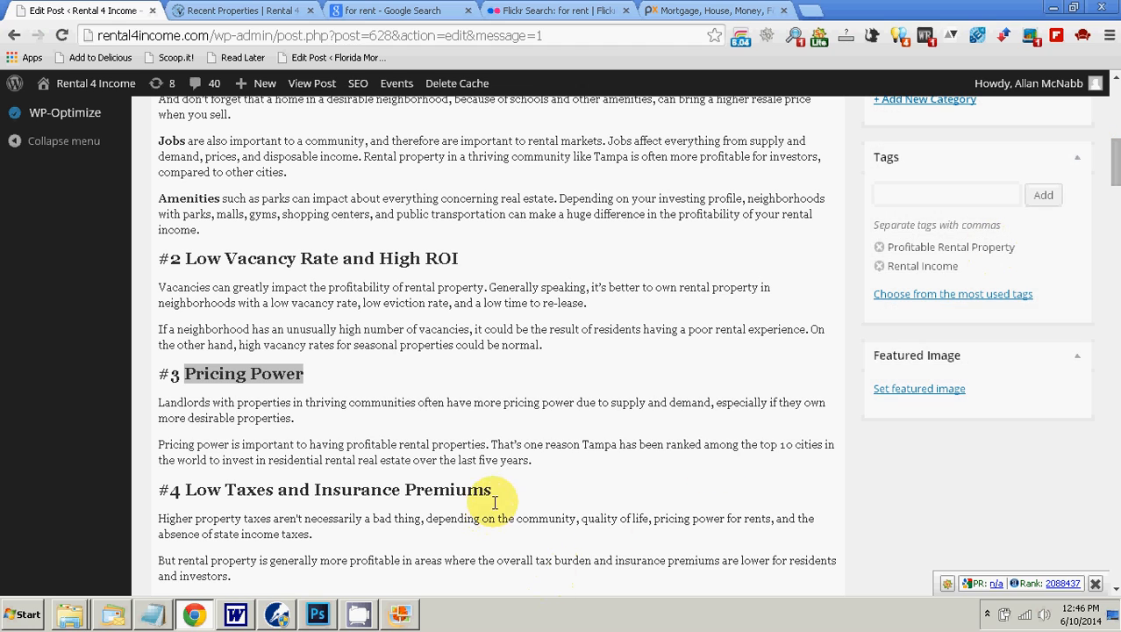
{"action": "left_click_drag", "start_coordinate": [490, 489], "coordinate": [186, 490]}
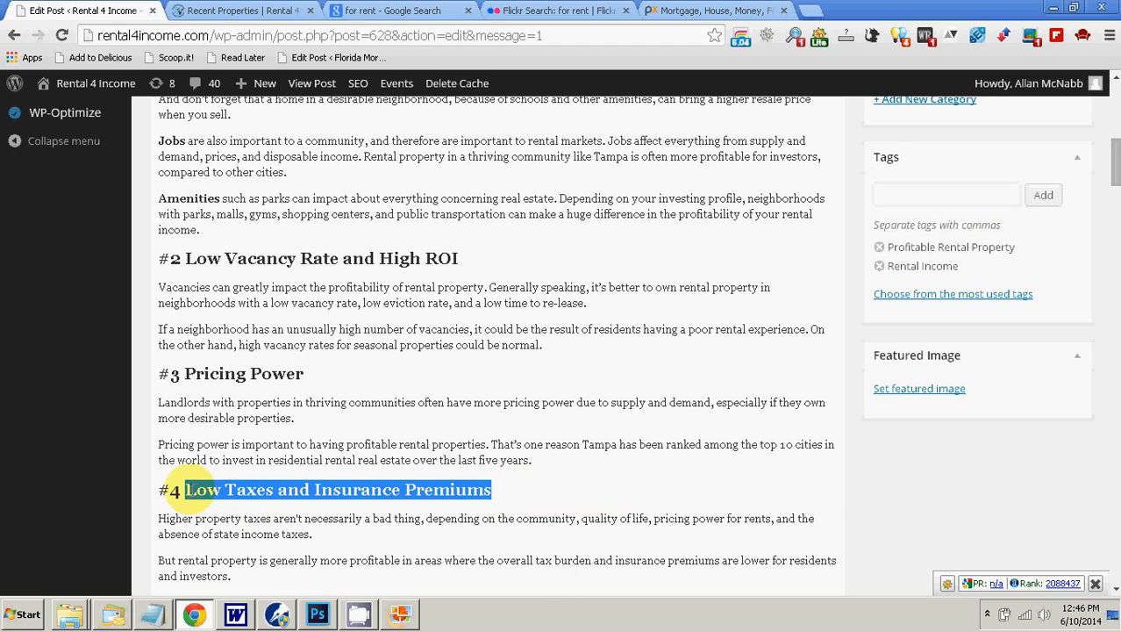
{"action": "right_click", "coordinate": [189, 489]}
{"action": "left_click", "coordinate": [269, 299]}
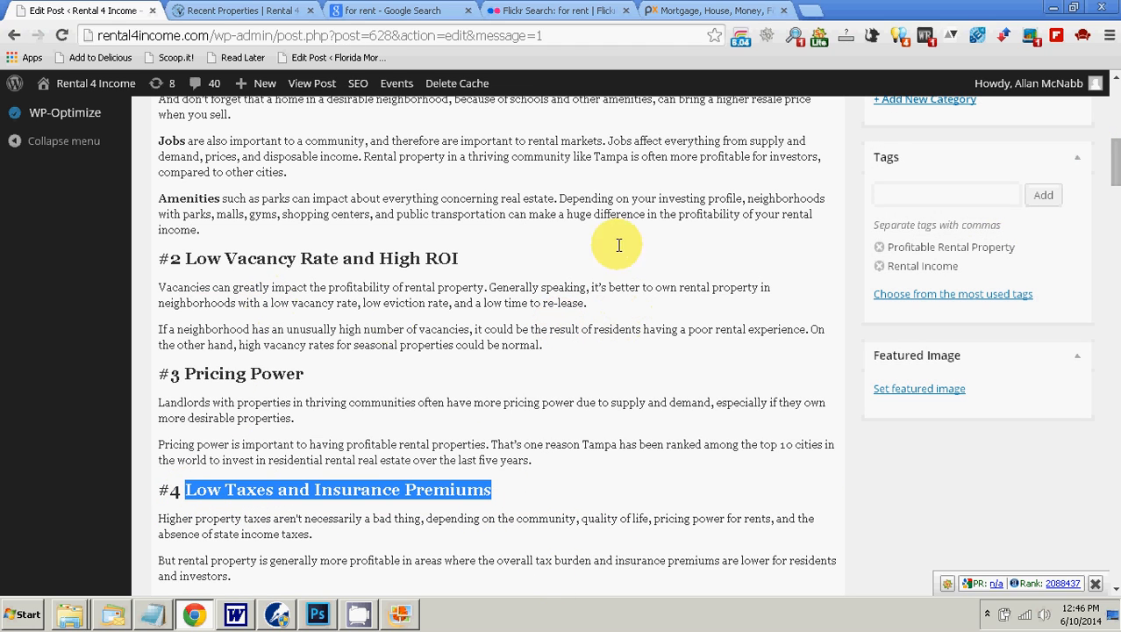
{"action": "left_click_drag", "start_coordinate": [1117, 173], "coordinate": [1113, 598]}
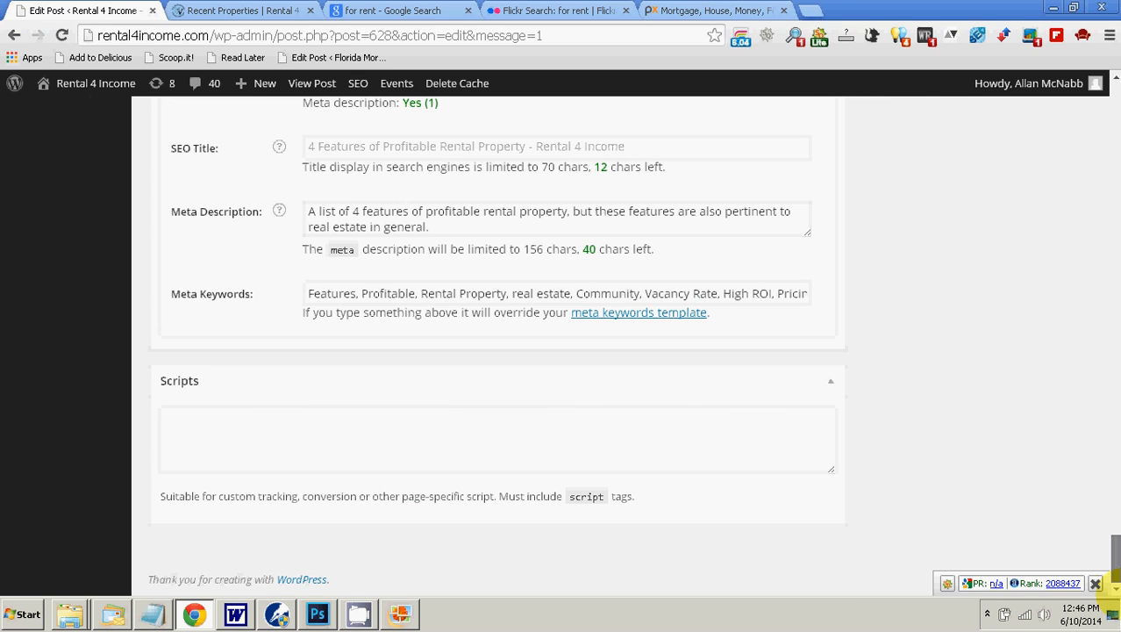
{"action": "left_click", "coordinate": [761, 295]}
{"action": "key", "text": "End"}
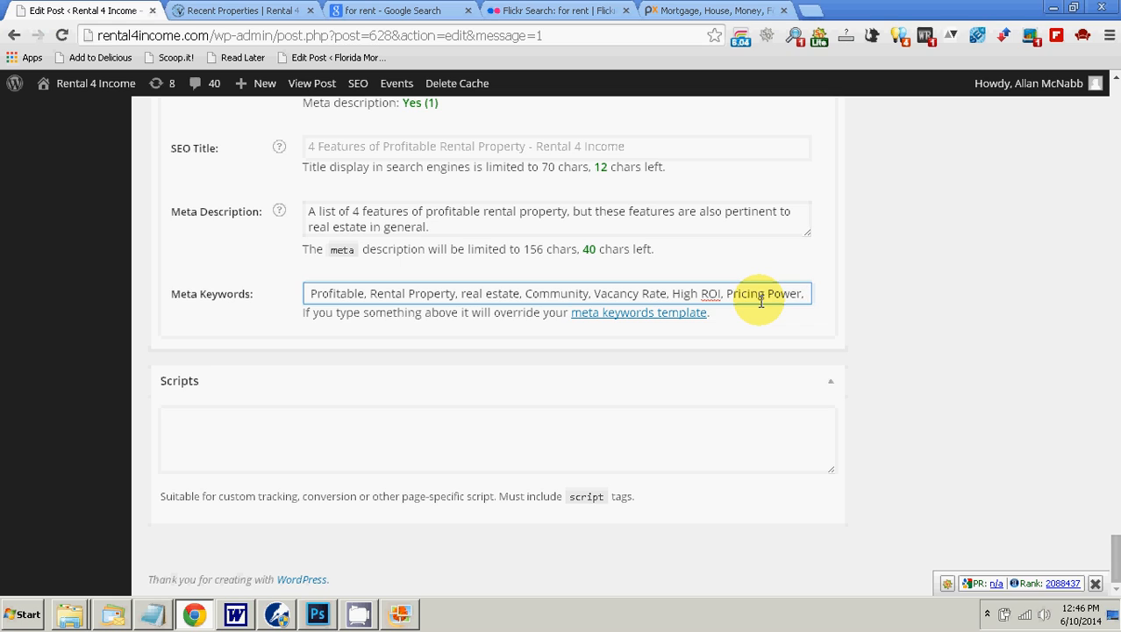
{"action": "key", "text": "ctrl+v"}
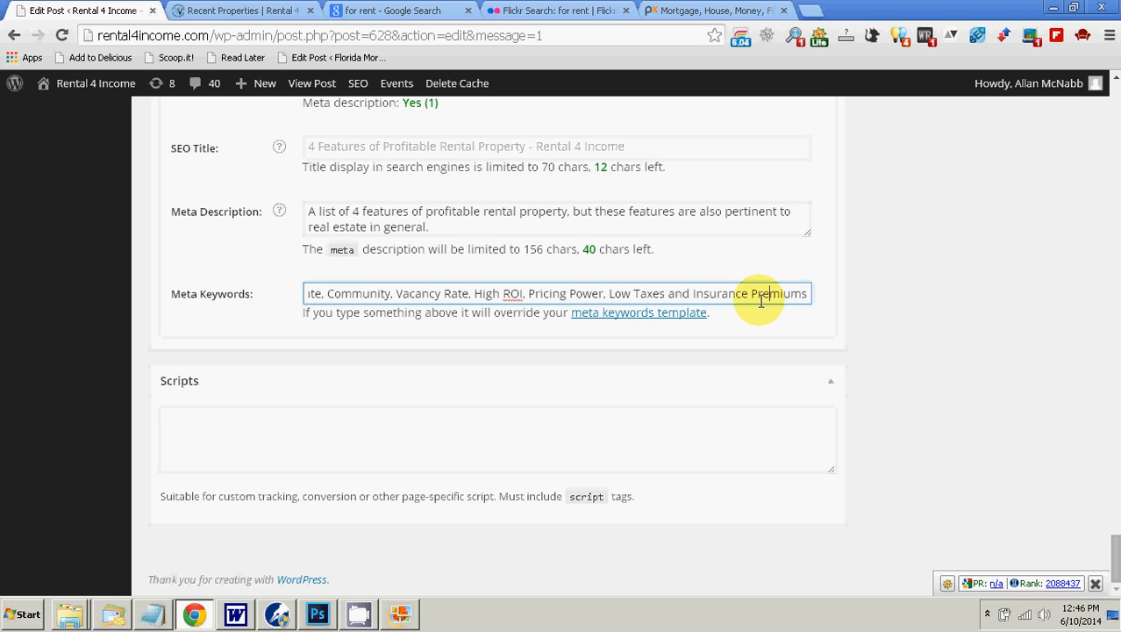
Step: Replace "and" between "Low Taxes" and "Insurance Premiums" in the meta keywords with a comma
{"action": "key", "text": "Left"}
{"action": "key", "text": "Left"}
{"action": "key", "text": "Left"}
{"action": "key", "text": "Left"}
{"action": "key", "text": "Left"}
{"action": "key", "text": "Left"}
{"action": "key", "text": "Left"}
{"action": "key", "text": "Left"}
{"action": "key", "text": "Left"}
{"action": "key", "text": "Left"}
{"action": "key", "text": "Left"}
{"action": "key", "text": "Left"}
{"action": "key", "text": "Left"}
{"action": "key", "text": "Left"}
{"action": "key", "text": "Left"}
{"action": "key", "text": "Left"}
{"action": "key", "text": "Left"}
{"action": "key", "text": "Left"}
{"action": "key", "text": "Left"}
{"action": "key", "text": "Left"}
{"action": "left_click", "coordinate": [760, 301]}
{"action": "key", "text": "Left"}
{"action": "key", "text": "Left"}
{"action": "key", "text": "Left"}
{"action": "key", "text": "Left"}
{"action": "key", "text": "Left"}
{"action": "key", "text": "Left"}
{"action": "key", "text": "Left"}
{"action": "key", "text": "Left"}
{"action": "key", "text": "Left"}
{"action": "key", "text": "Left"}
{"action": "key", "text": "Left"}
{"action": "key", "text": "Left"}
{"action": "key", "text": "Left"}
{"action": "key", "text": "Left"}
{"action": "key", "text": "Left"}
{"action": "key", "text": "Left"}
{"action": "type", "text": ","}
{"action": "key", "text": "Right"}
{"action": "key", "text": "Delete"}
{"action": "key", "text": "Delete"}
{"action": "key", "text": "Delete"}
{"action": "key", "text": "Delete"}
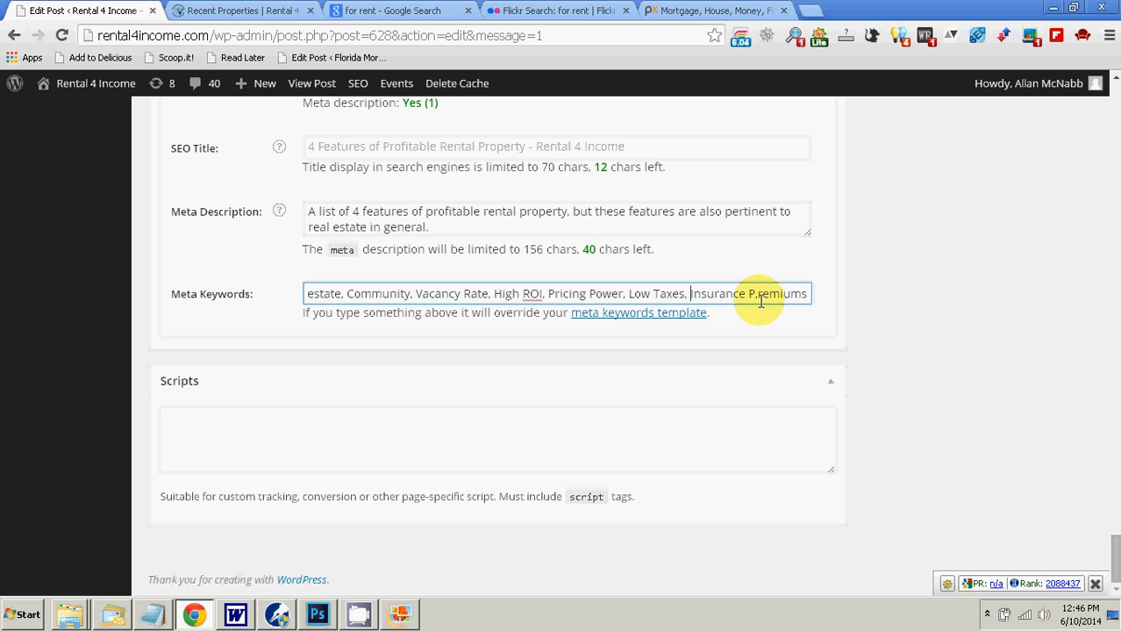
Step: Append "tampa" and "Florida" to the meta keywords after "Insurance Premiums", separating the entries with commas
{"action": "key", "text": "End"}
{"action": "type", "text": ", tampa, "}
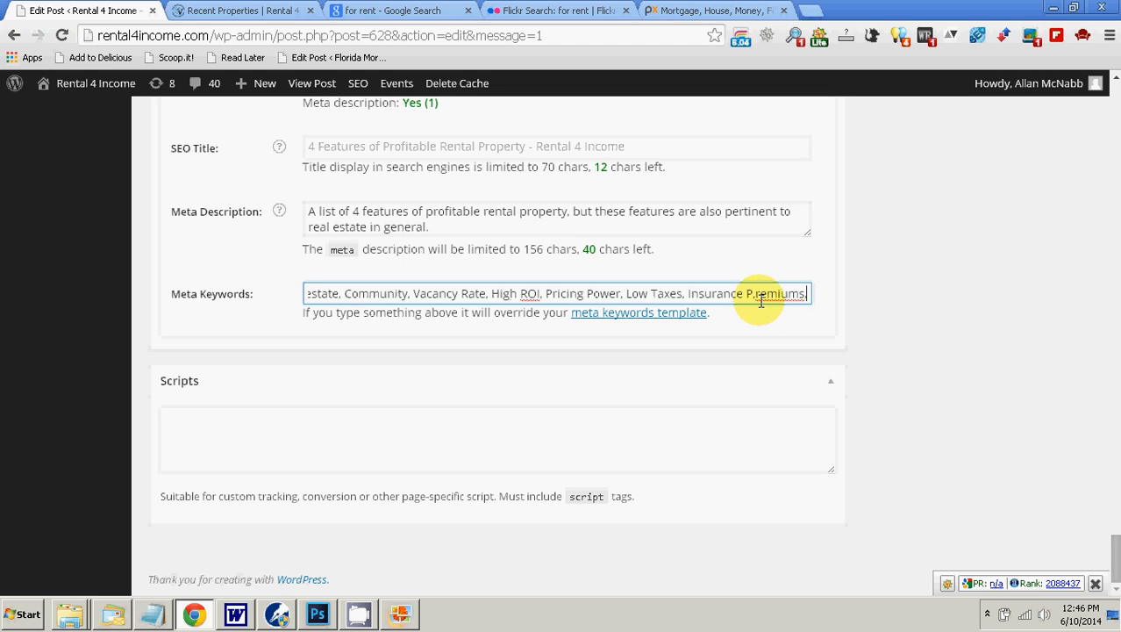
{"action": "type", "text": "Florida"}
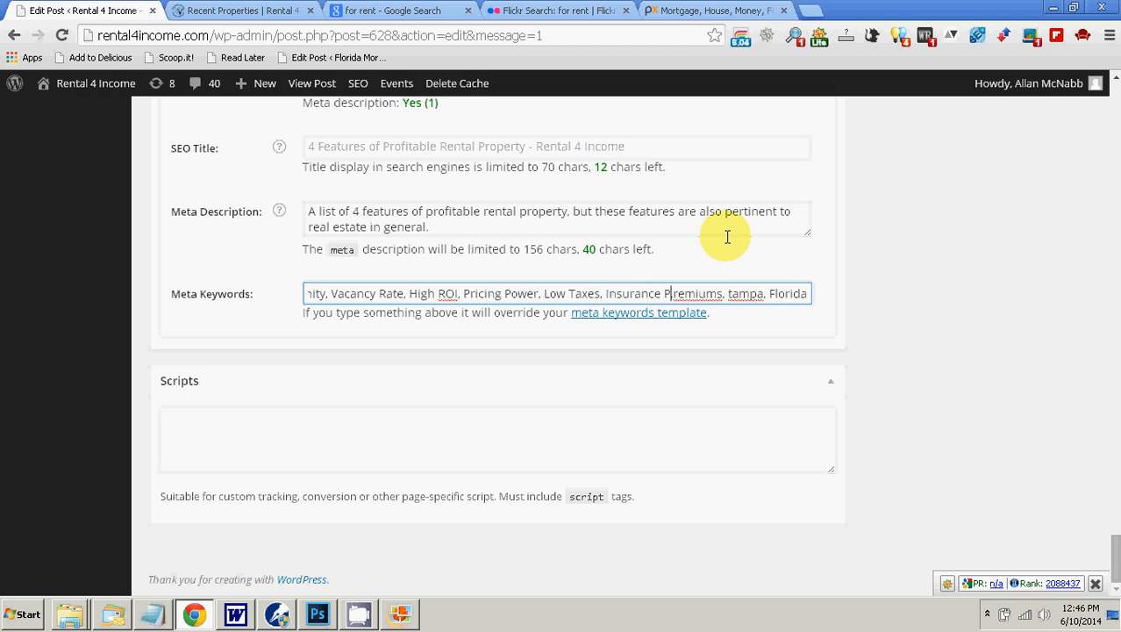
Step: Remove the stray comma inside "Premiums" and capitalize "Tampa" in the meta keywords
{"action": "key", "text": "BackSpace"}
{"action": "key", "text": "Right"}
{"action": "key", "text": "Right"}
{"action": "key", "text": "Right"}
{"action": "key", "text": "Right"}
{"action": "key", "text": "Right"}
{"action": "key", "text": "Right"}
{"action": "key", "text": "Right"}
{"action": "key", "text": "Right"}
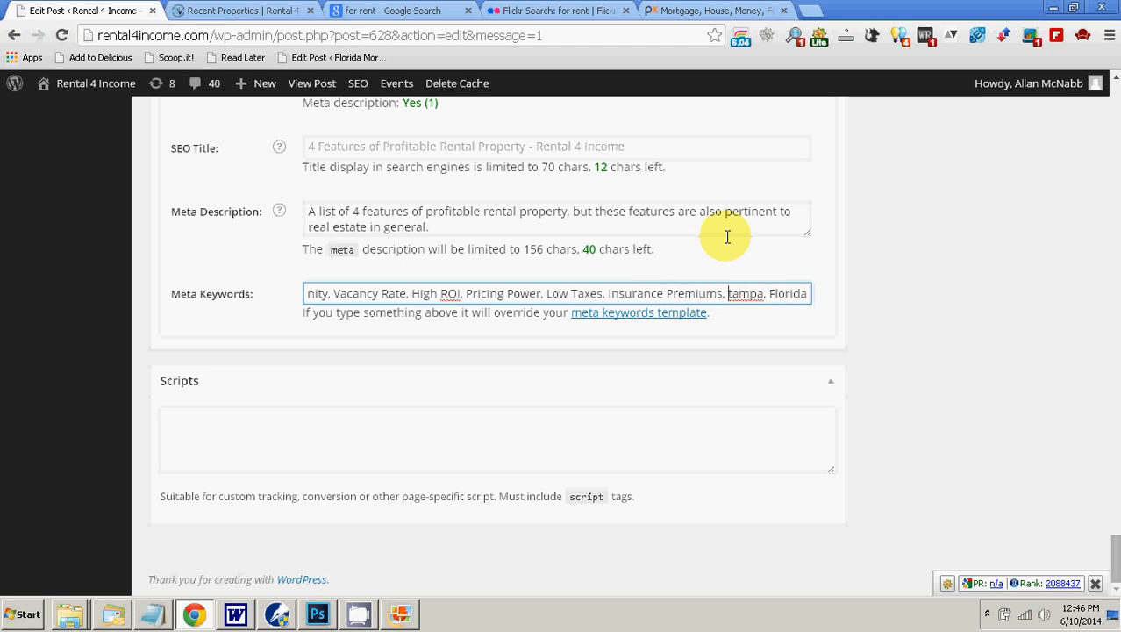
{"action": "key", "text": "Delete"}
{"action": "type", "text": "T"}
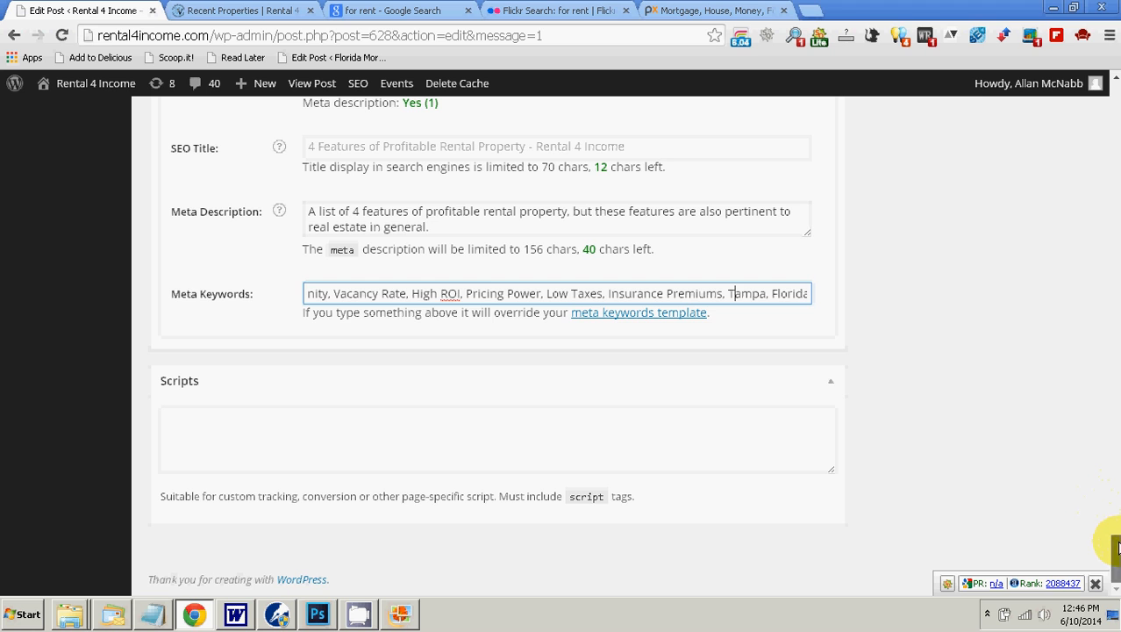
Step: Review the article's opening text and picture against the Yoast focus keyword, meta description and meta keywords
{"action": "left_click_drag", "start_coordinate": [1117, 547], "coordinate": [1094, 93]}
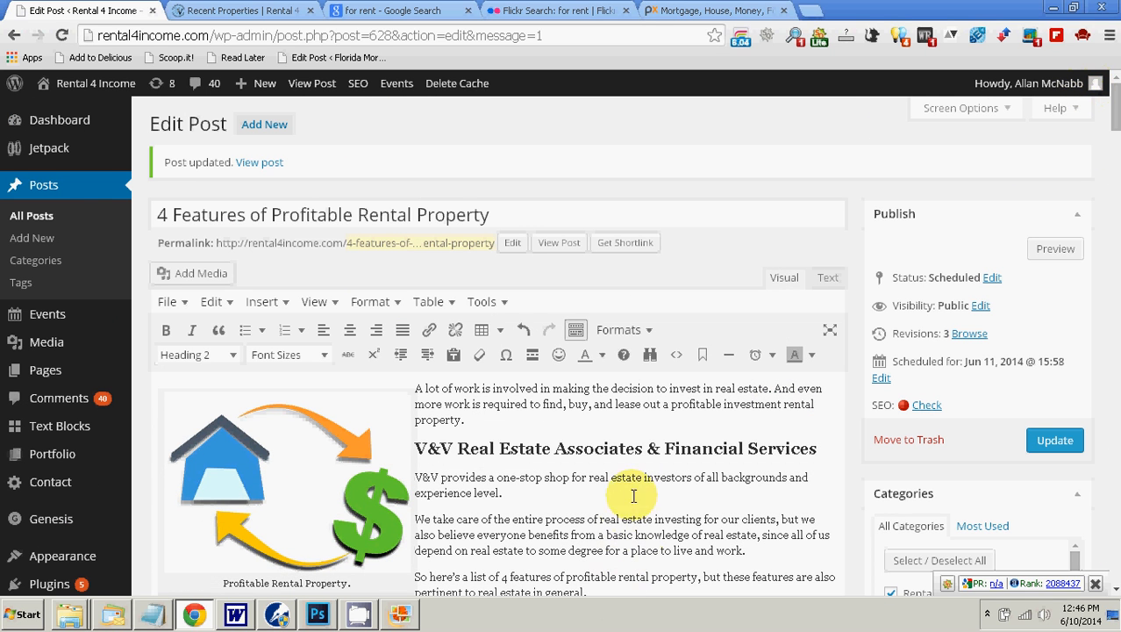
{"action": "left_click", "coordinate": [633, 450]}
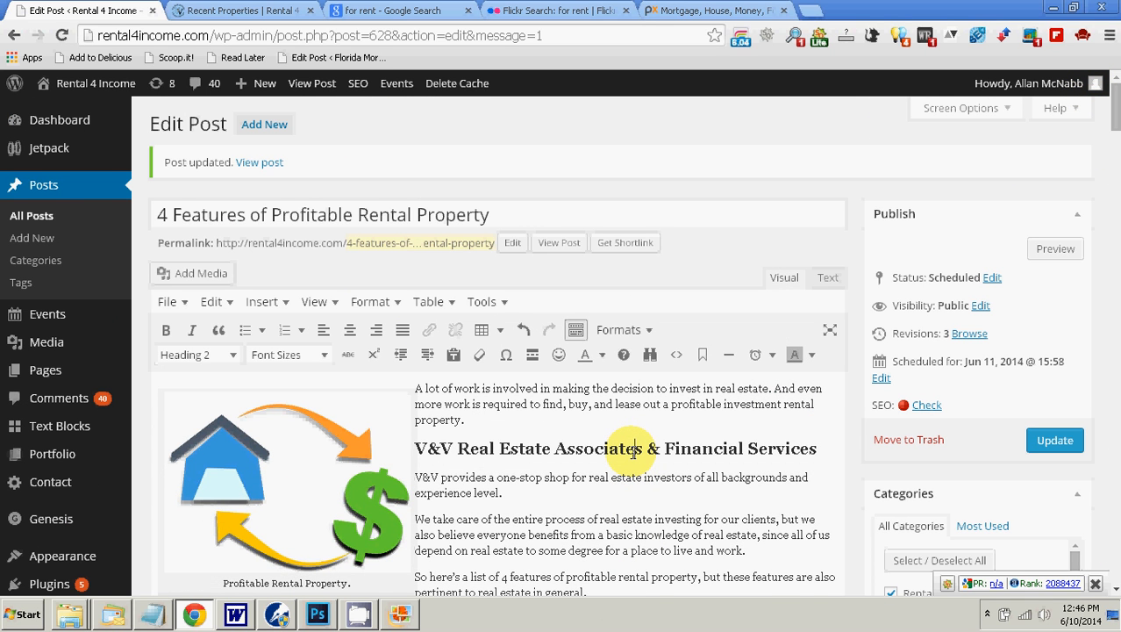
{"action": "scroll", "coordinate": [634, 452], "scroll_direction": "down", "scroll_amount": 1}
{"action": "scroll", "coordinate": [633, 452], "scroll_direction": "down", "scroll_amount": 2}
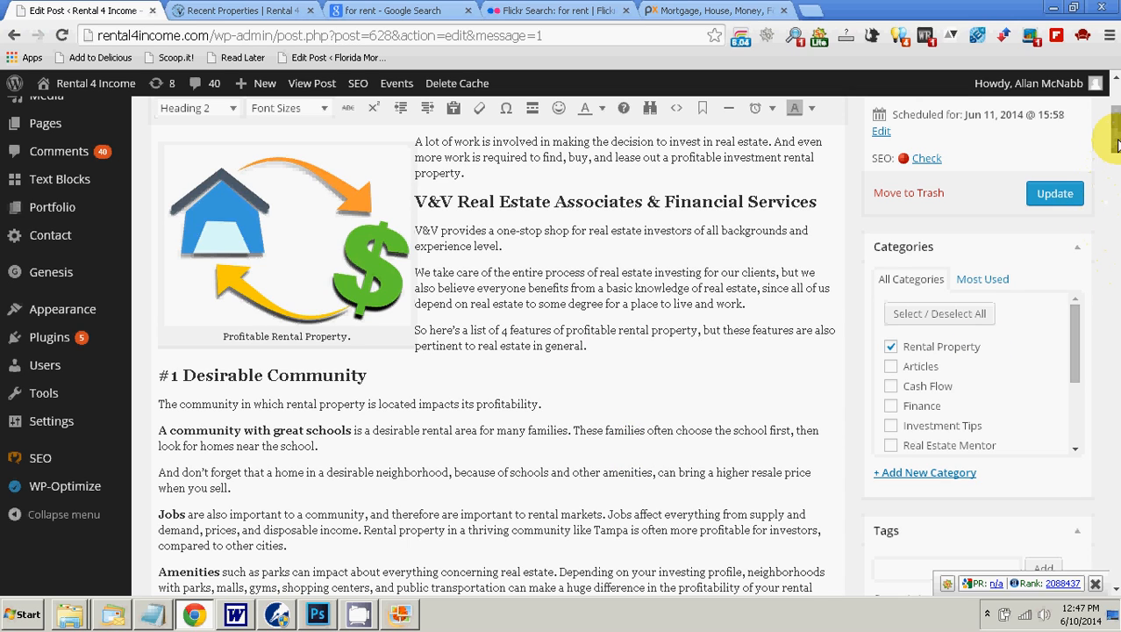
{"action": "left_click_drag", "start_coordinate": [1112, 140], "coordinate": [1112, 526]}
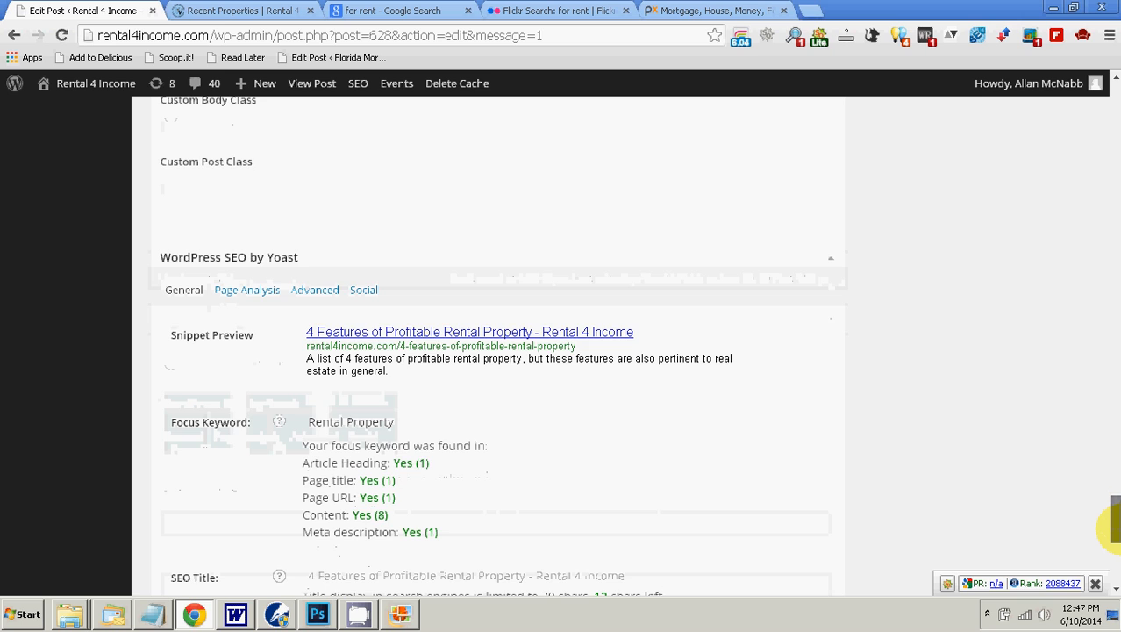
{"action": "scroll", "coordinate": [527, 412], "scroll_direction": "down", "scroll_amount": 5}
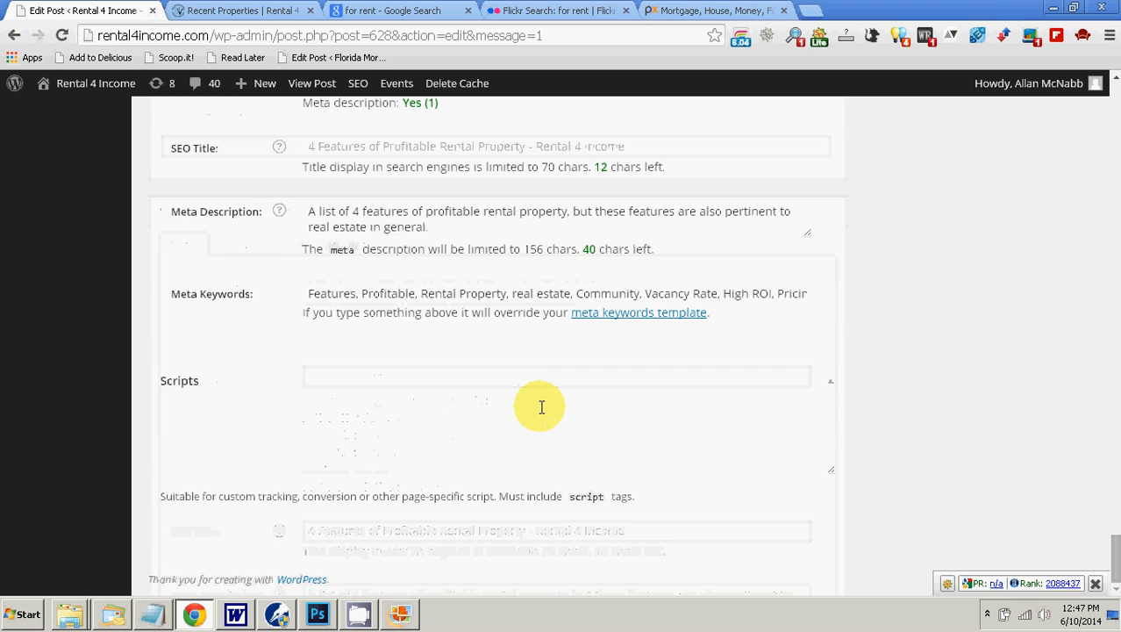
{"action": "scroll", "coordinate": [541, 407], "scroll_direction": "up", "scroll_amount": 2}
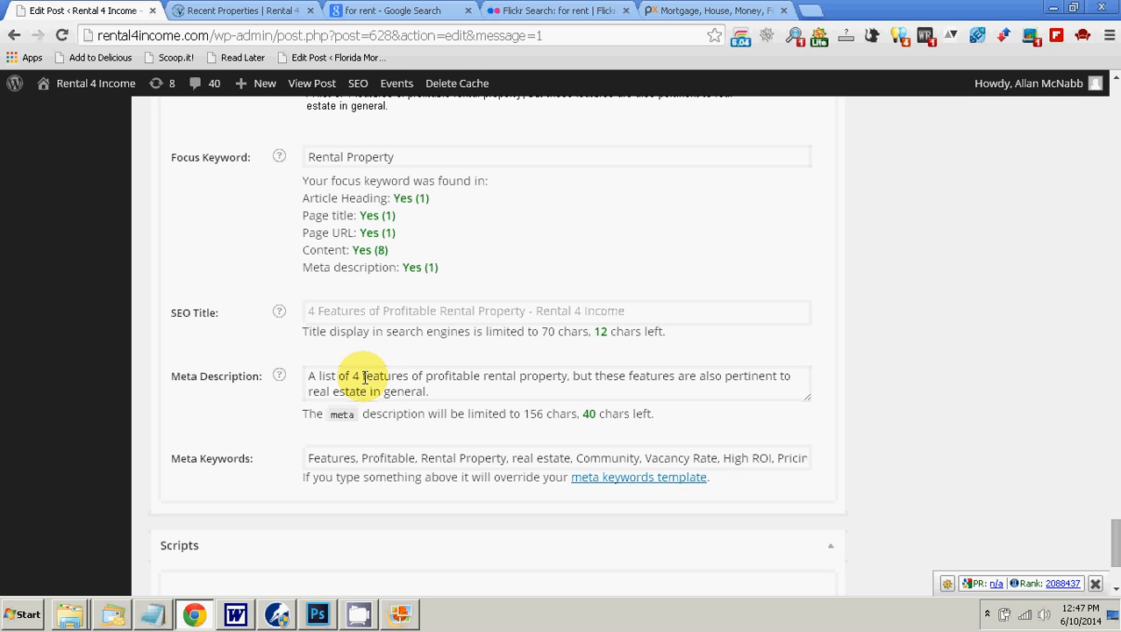
{"action": "left_click_drag", "start_coordinate": [1114, 541], "coordinate": [1104, 109]}
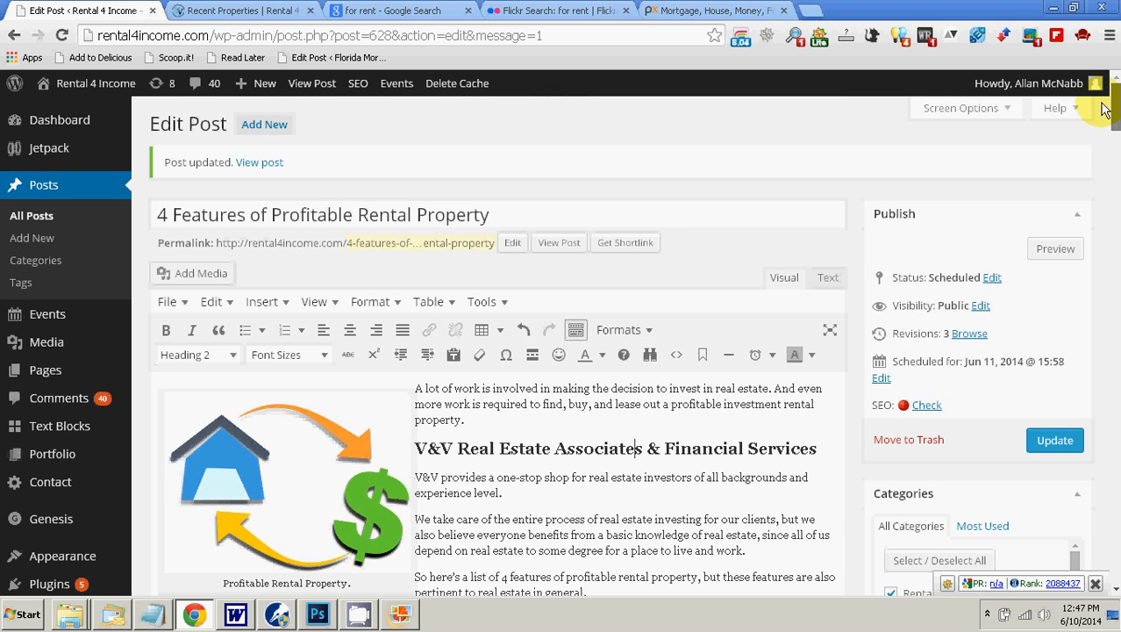
{"action": "left_click", "coordinate": [534, 421]}
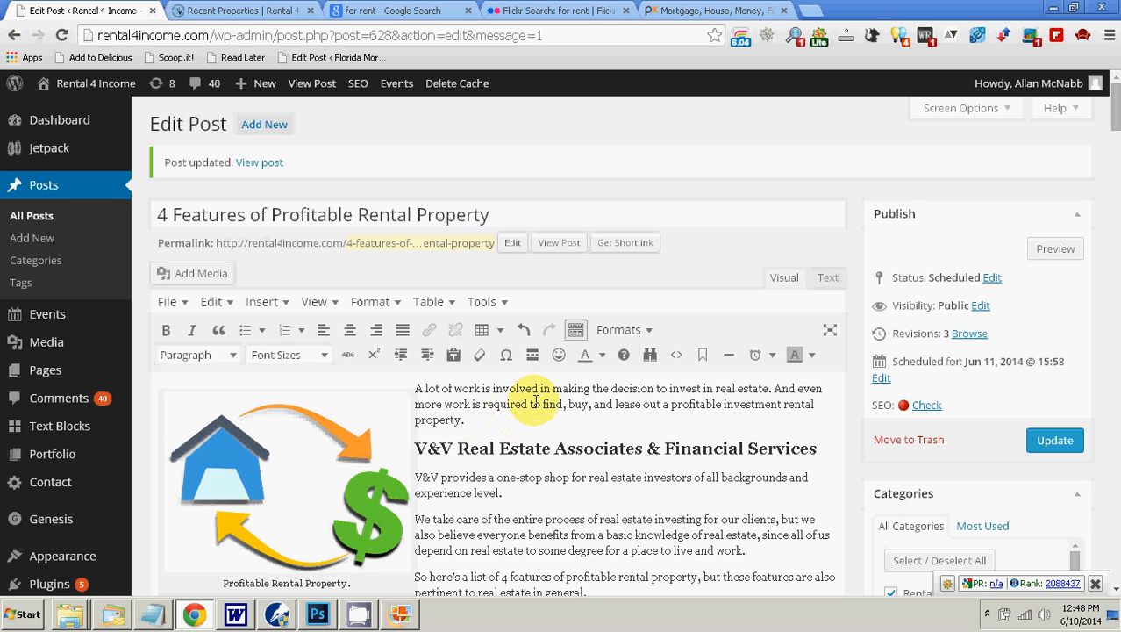
{"action": "scroll", "coordinate": [587, 410], "scroll_direction": "down", "scroll_amount": 3}
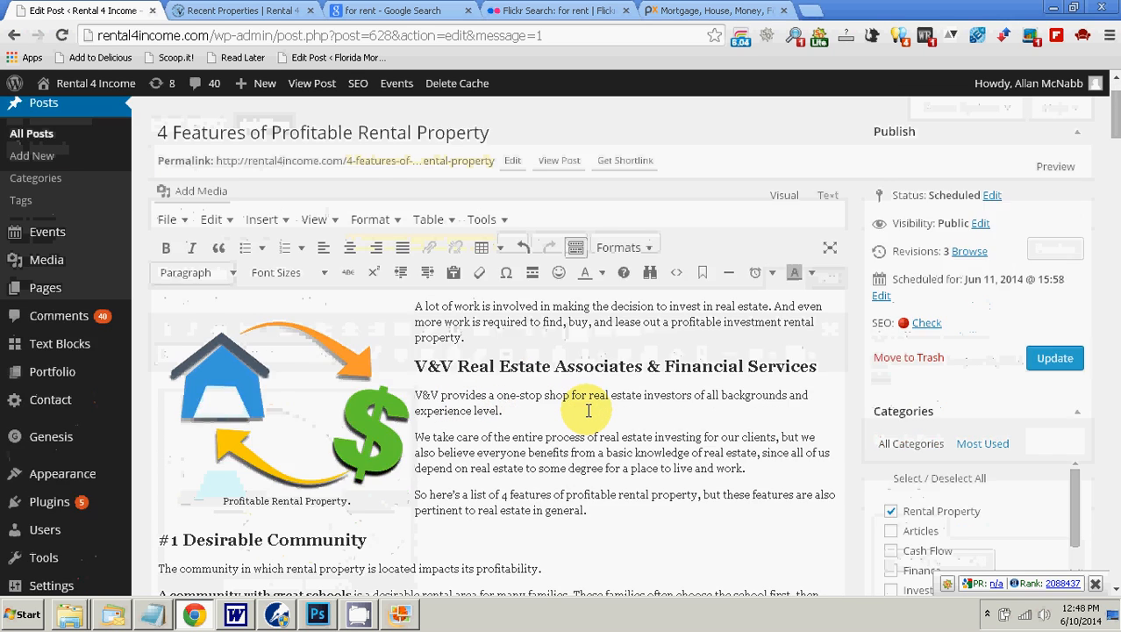
{"action": "scroll", "coordinate": [588, 412], "scroll_direction": "up", "scroll_amount": 1}
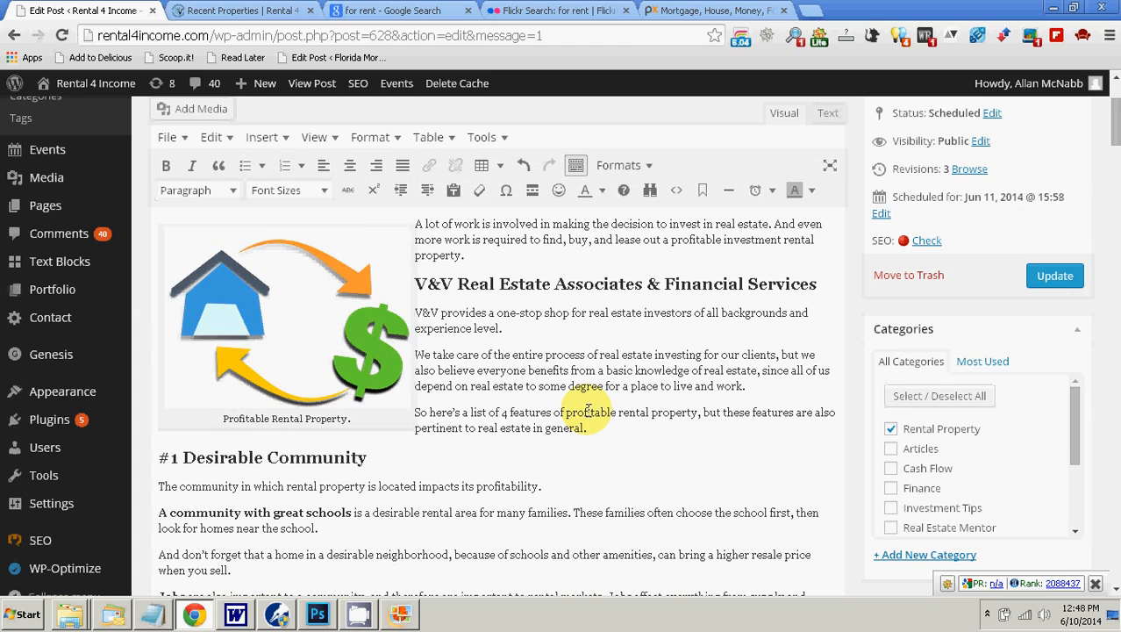
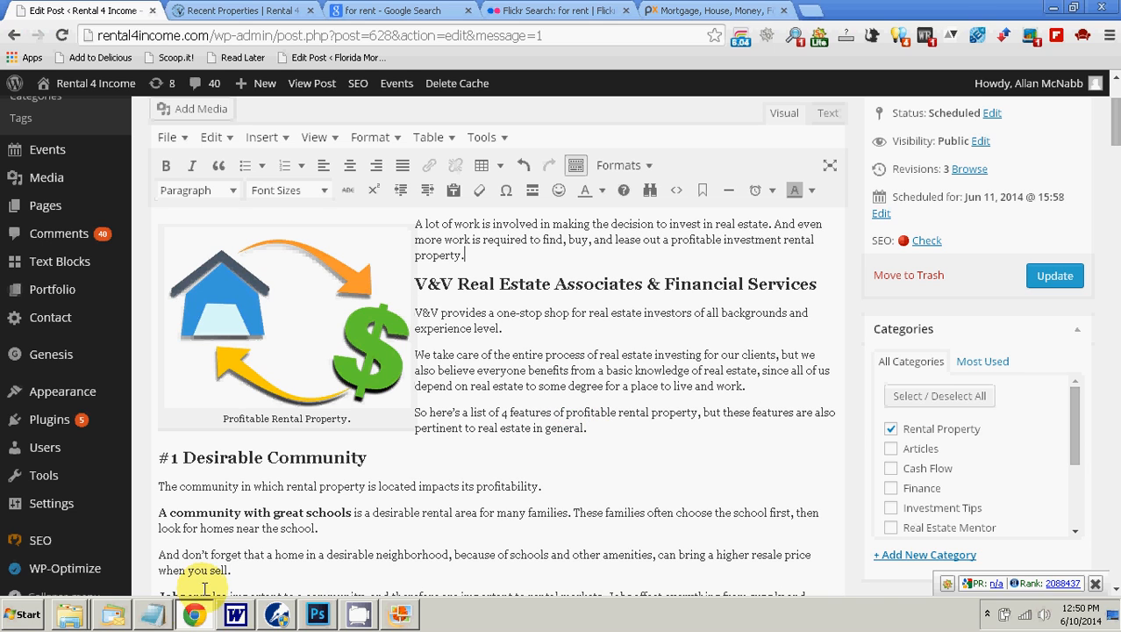
Step: Switch to WordPerfect and review the trending and currently top keywords in the Rental4Income blog info document
{"action": "left_click", "coordinate": [276, 614]}
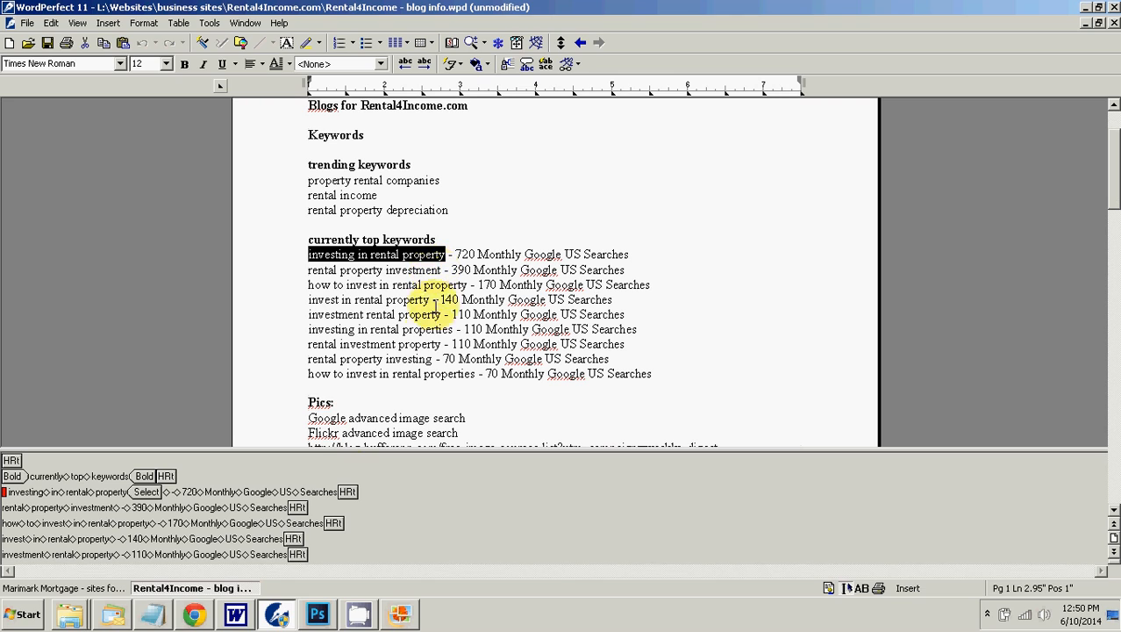
{"action": "scroll", "coordinate": [412, 347], "scroll_direction": "up", "scroll_amount": 1}
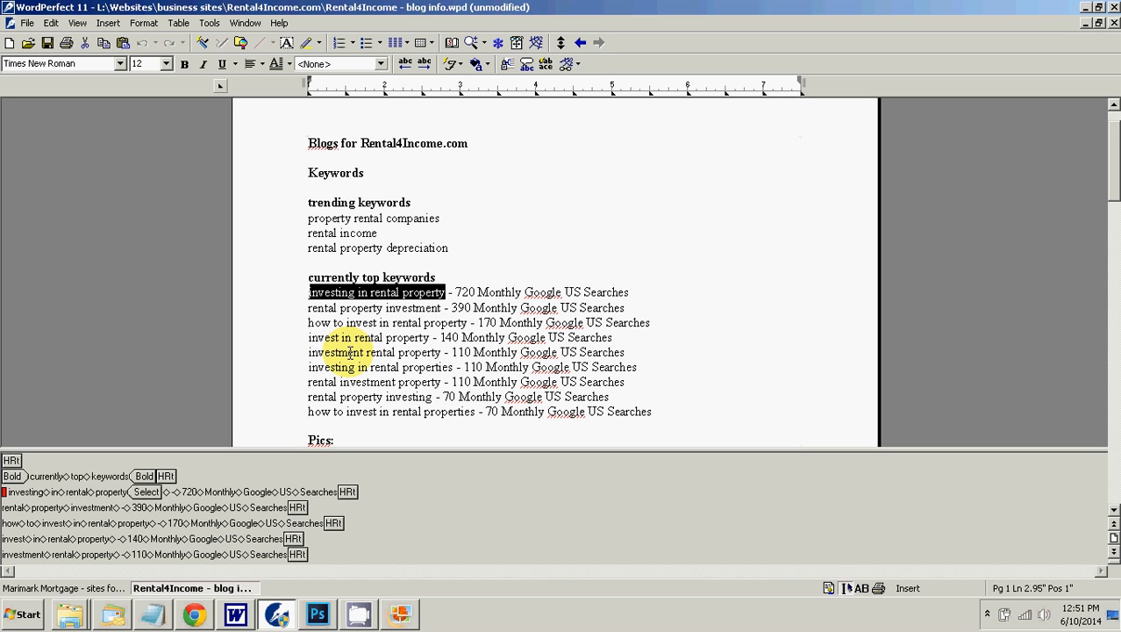
{"action": "left_click", "coordinate": [987, 614]}
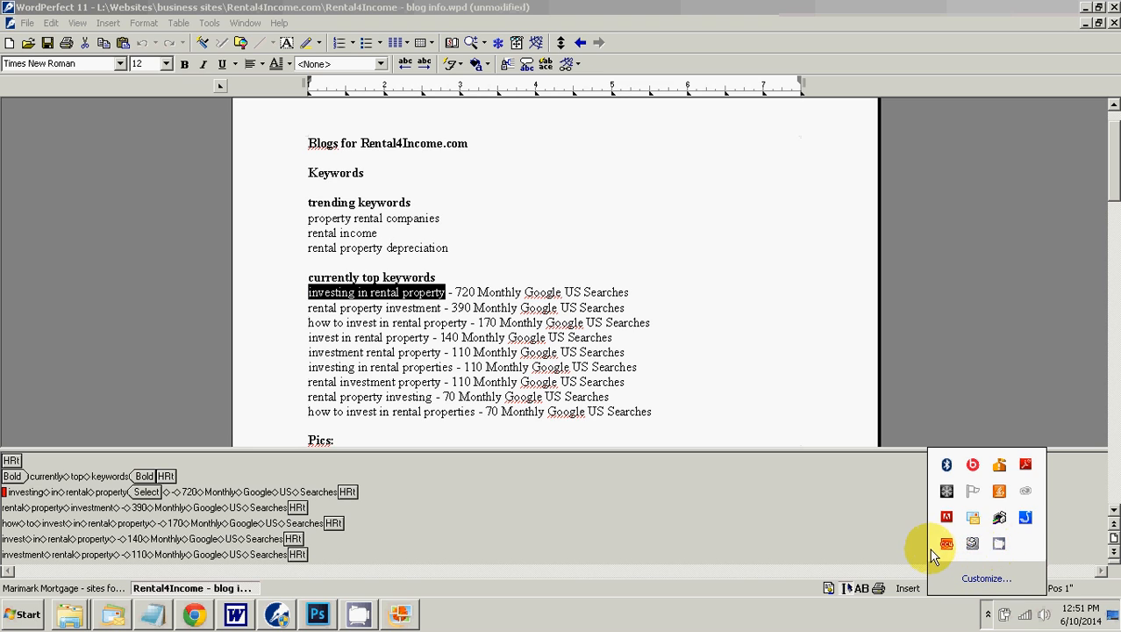
{"action": "left_click", "coordinate": [1000, 546]}
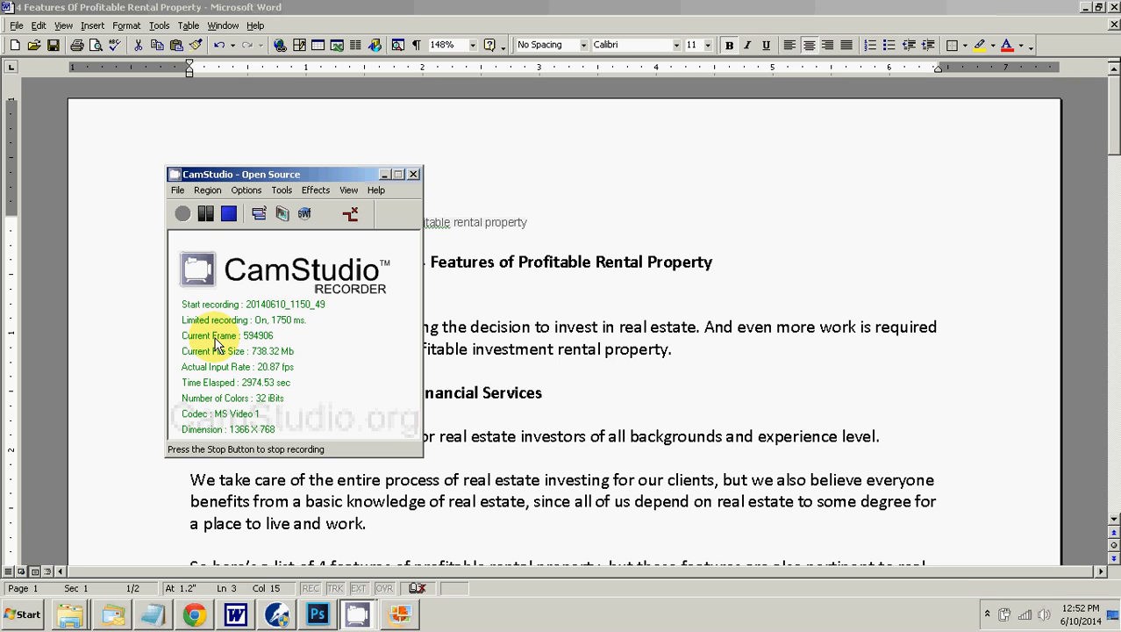
{"action": "left_click", "coordinate": [384, 175]}
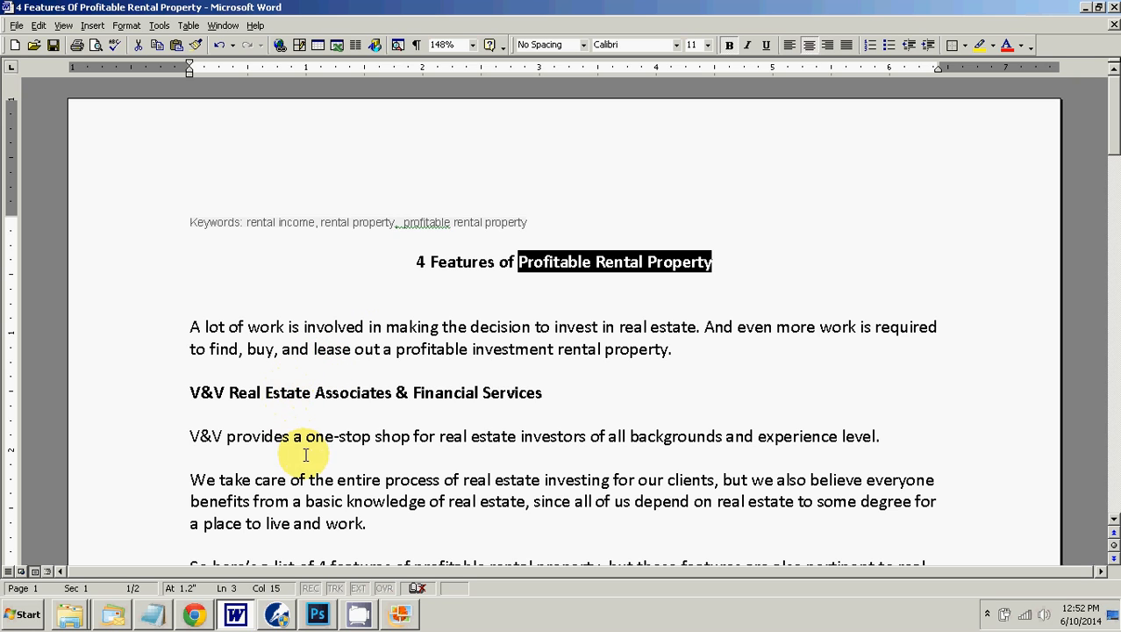
Step: In the WordPerfect blog info document, copy the trending keyword "property rental companies"
{"action": "left_click", "coordinate": [276, 614]}
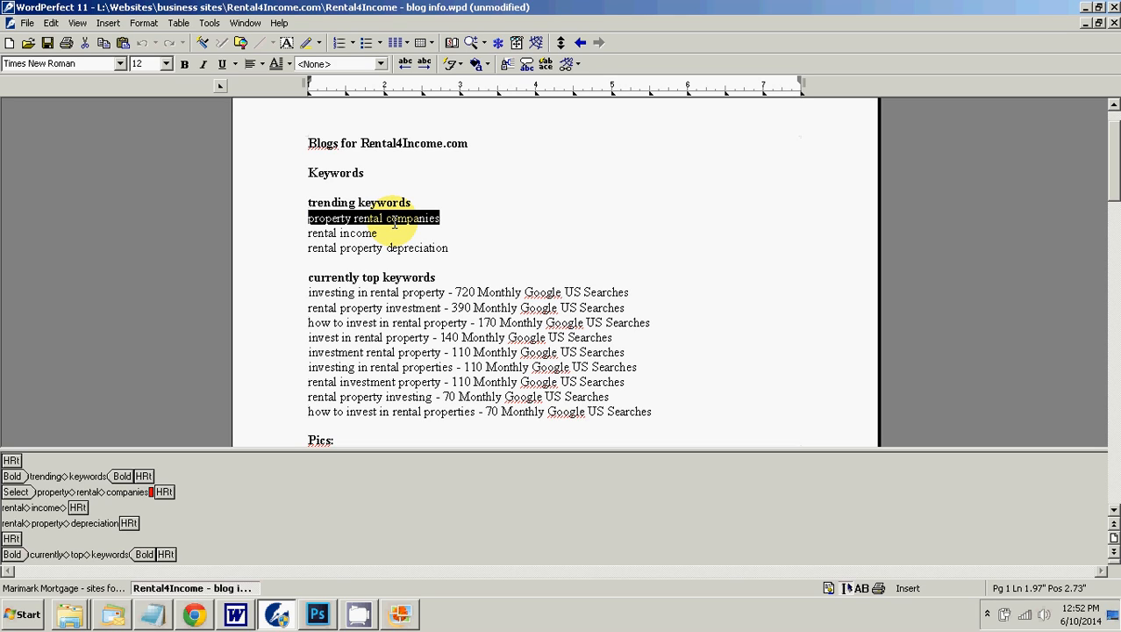
{"action": "left_click_drag", "start_coordinate": [388, 214], "coordinate": [393, 235]}
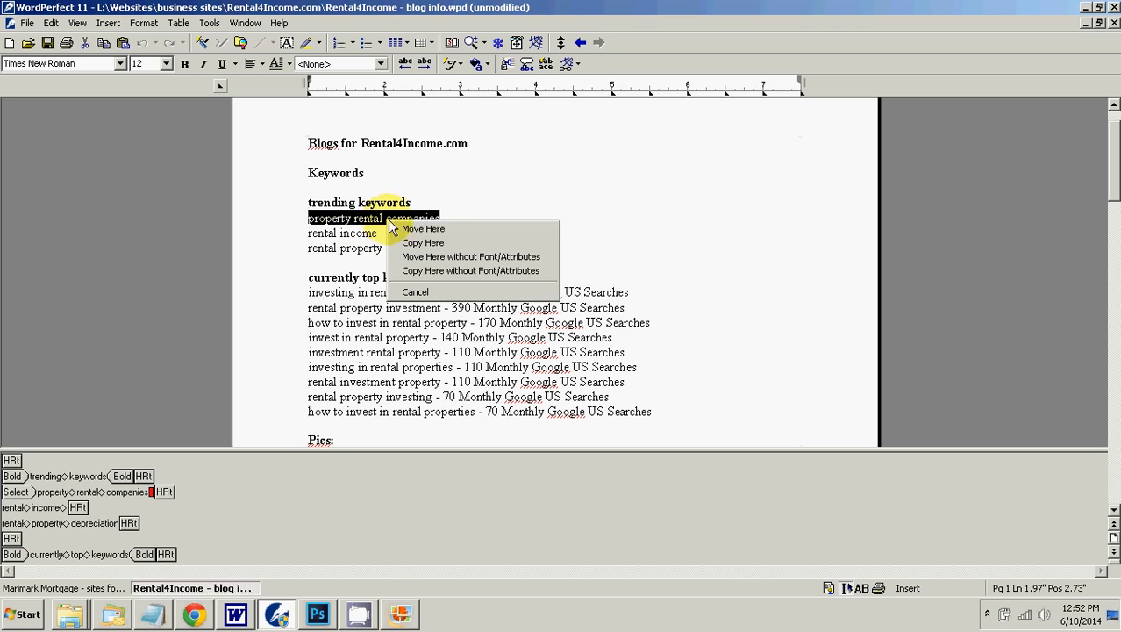
{"action": "left_click", "coordinate": [374, 230]}
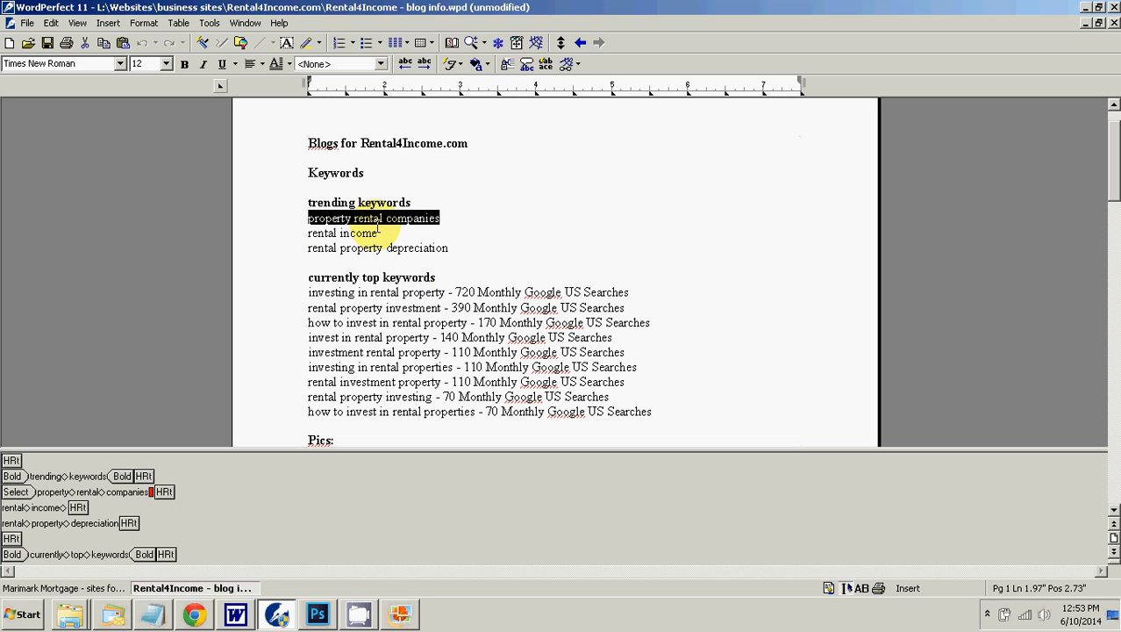
{"action": "key", "text": "ctrl+s"}
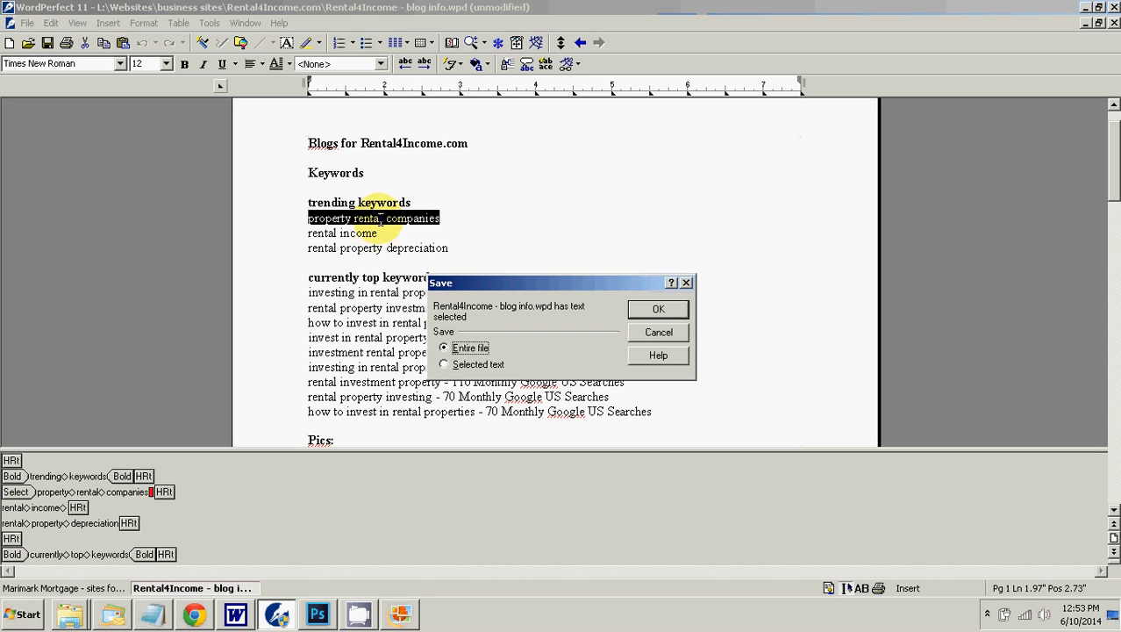
{"action": "left_click", "coordinate": [658, 332]}
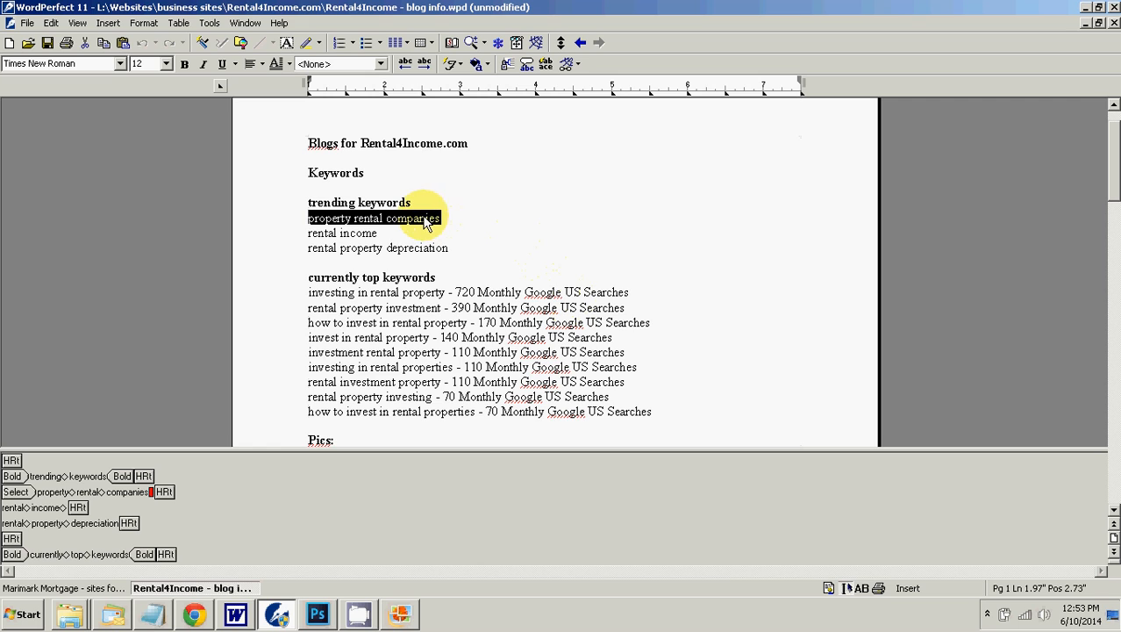
Step: Switch to the WordPress post in Chrome and examine where "rental" occurs in the title and article text
{"action": "left_click", "coordinate": [191, 613]}
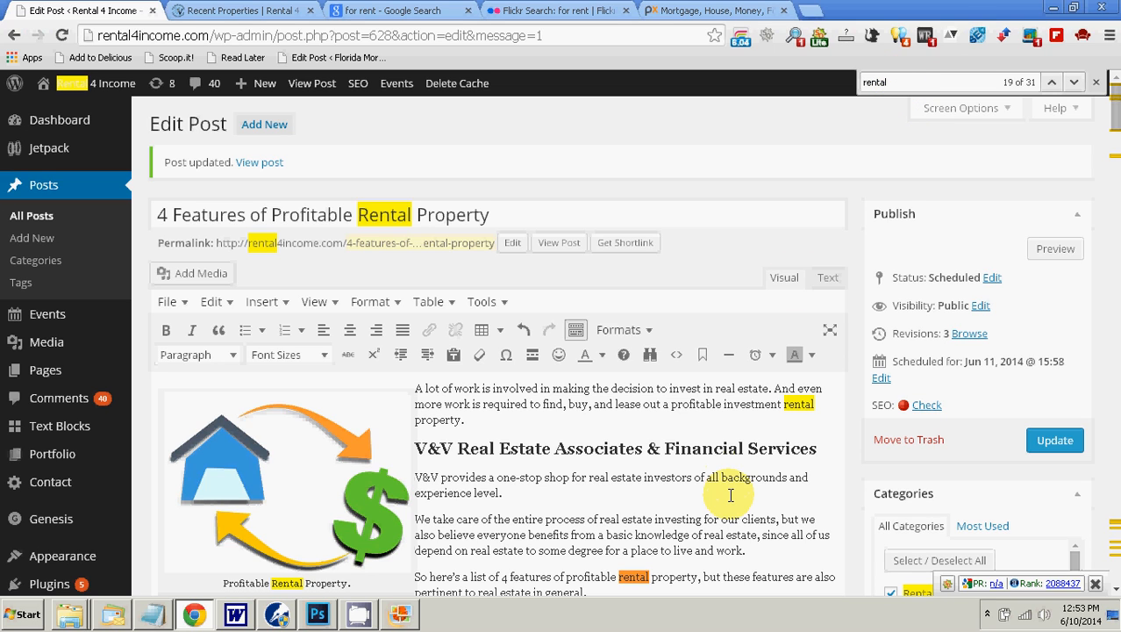
{"action": "left_click", "coordinate": [277, 612]}
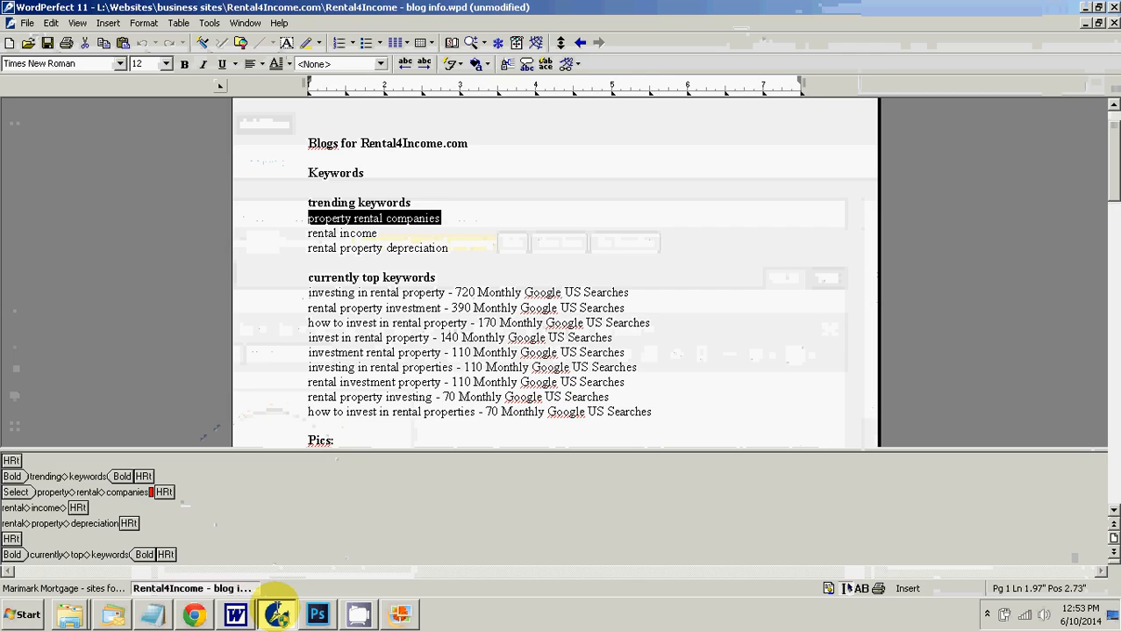
{"action": "left_click", "coordinate": [278, 613]}
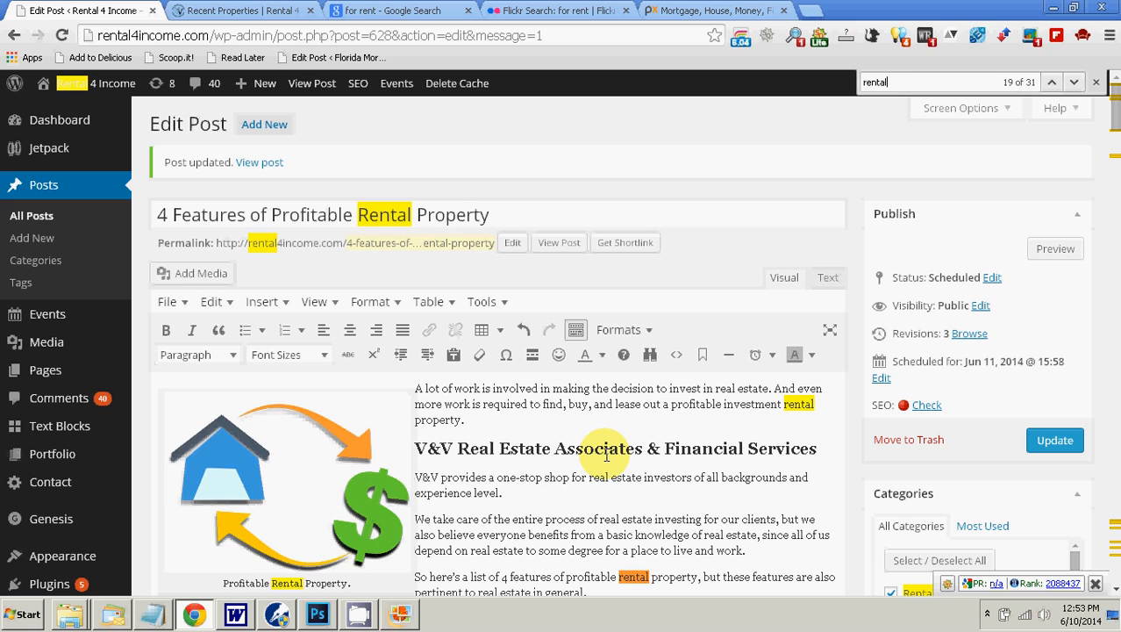
{"action": "scroll", "coordinate": [606, 455], "scroll_direction": "down", "scroll_amount": 1}
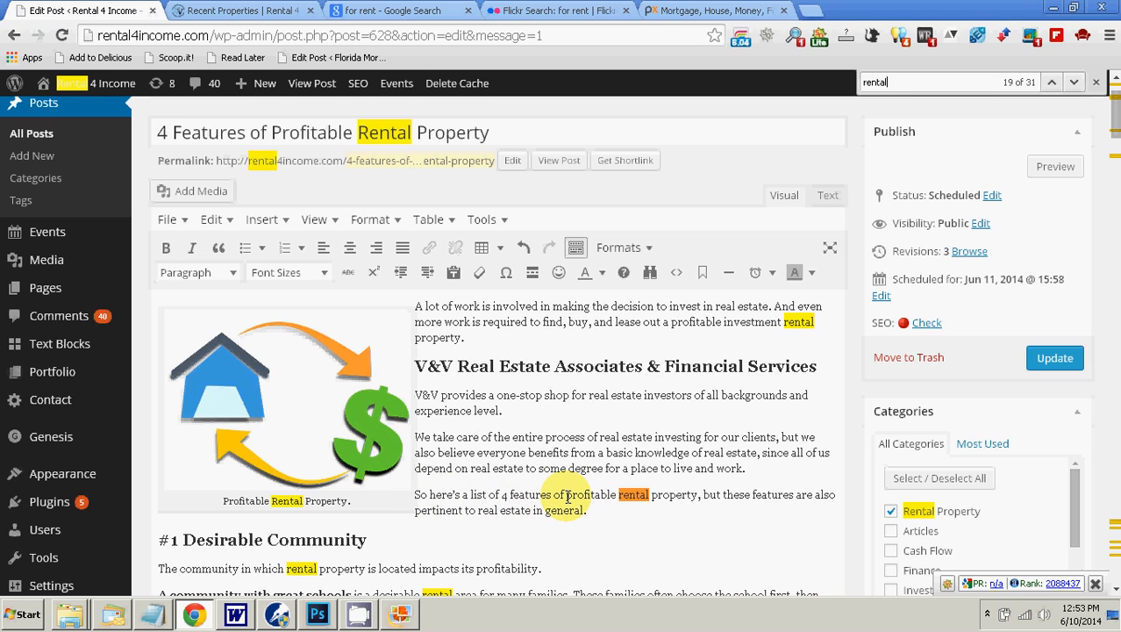
{"action": "scroll", "coordinate": [568, 496], "scroll_direction": "down", "scroll_amount": 1}
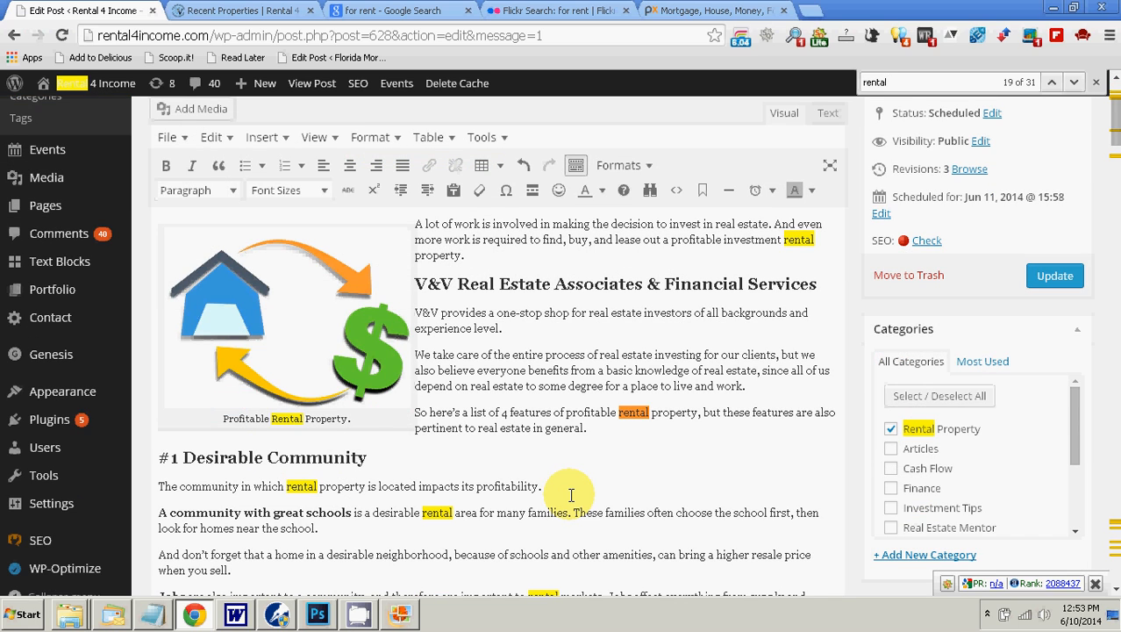
{"action": "scroll", "coordinate": [571, 496], "scroll_direction": "down", "scroll_amount": 1}
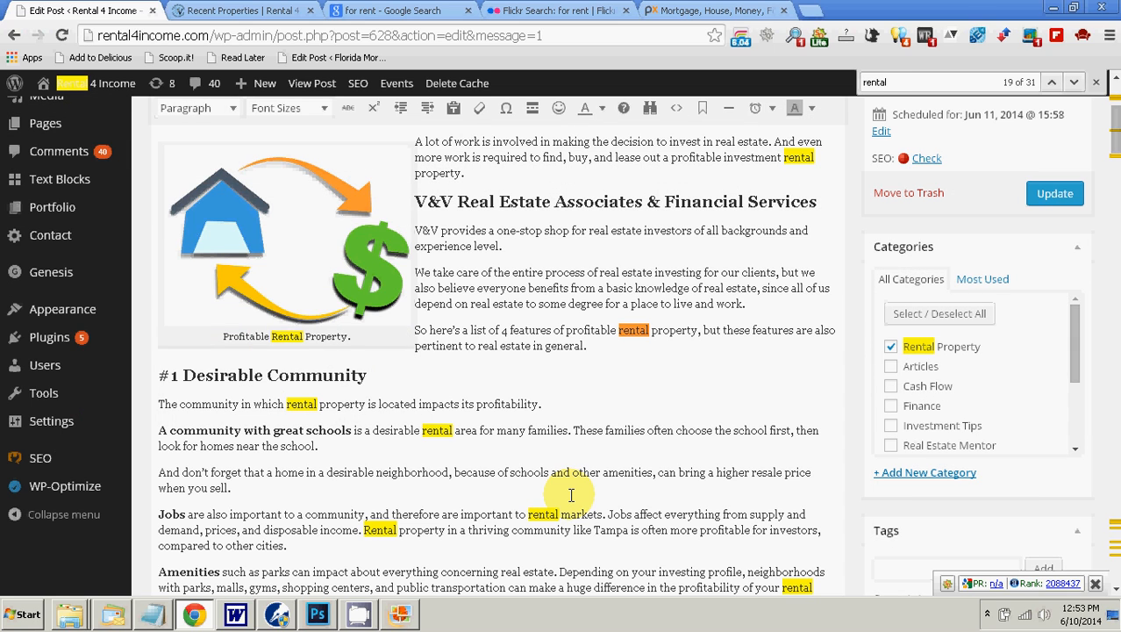
{"action": "scroll", "coordinate": [571, 496], "scroll_direction": "up", "scroll_amount": 3}
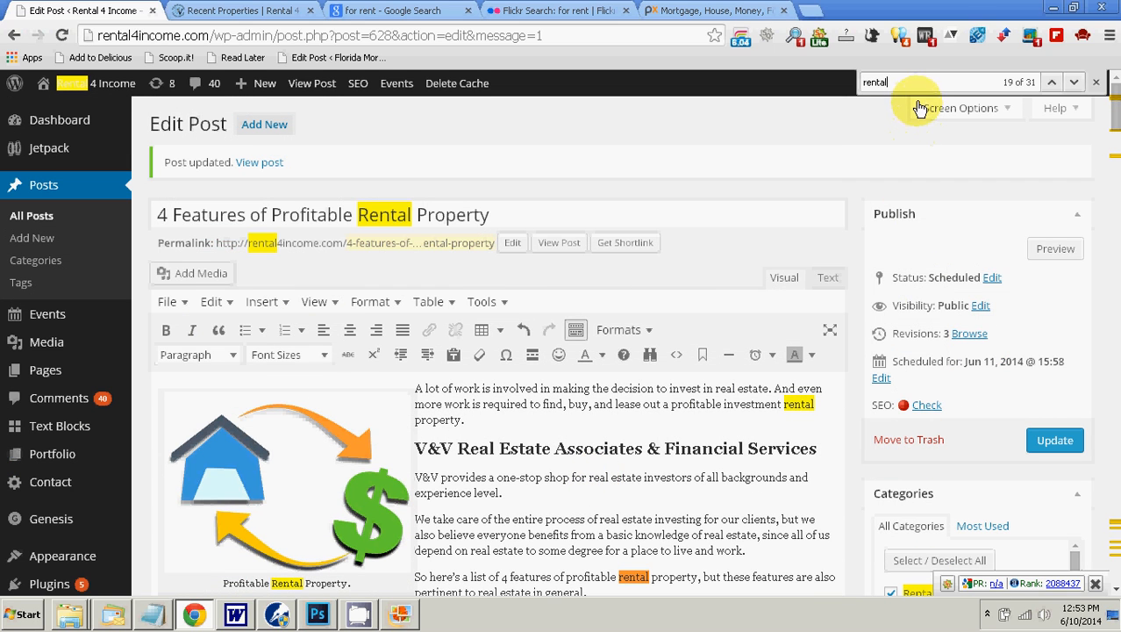
Step: Search the post for "compan" and look through the article down to the Pricing Power section
{"action": "left_click_drag", "start_coordinate": [899, 83], "coordinate": [865, 90]}
{"action": "type", "text": "c"}
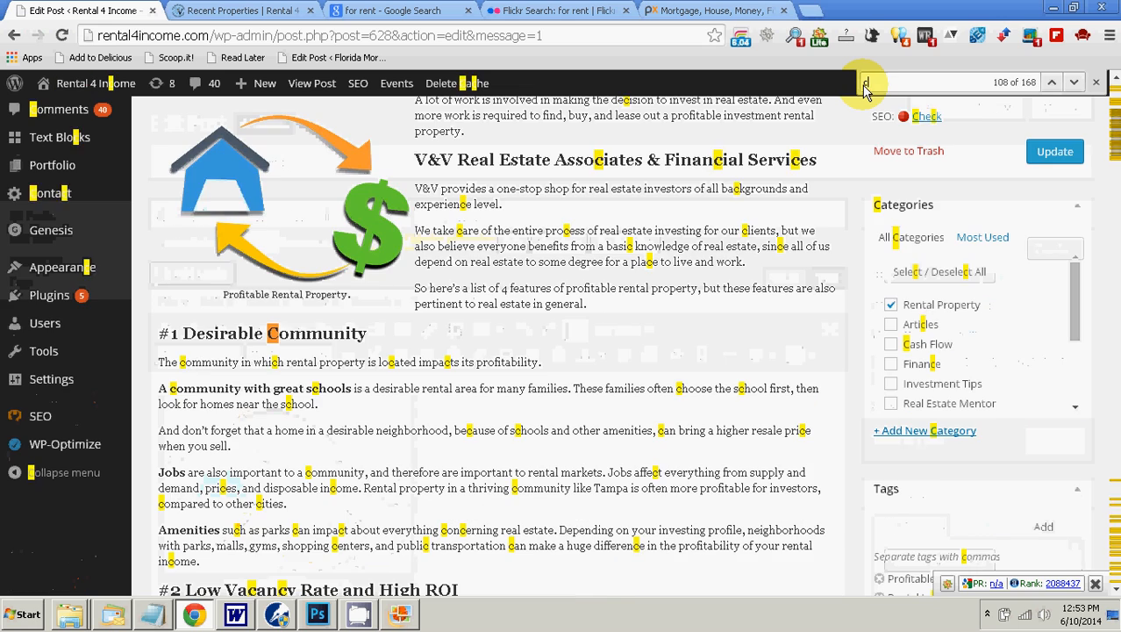
{"action": "type", "text": "ompanu"}
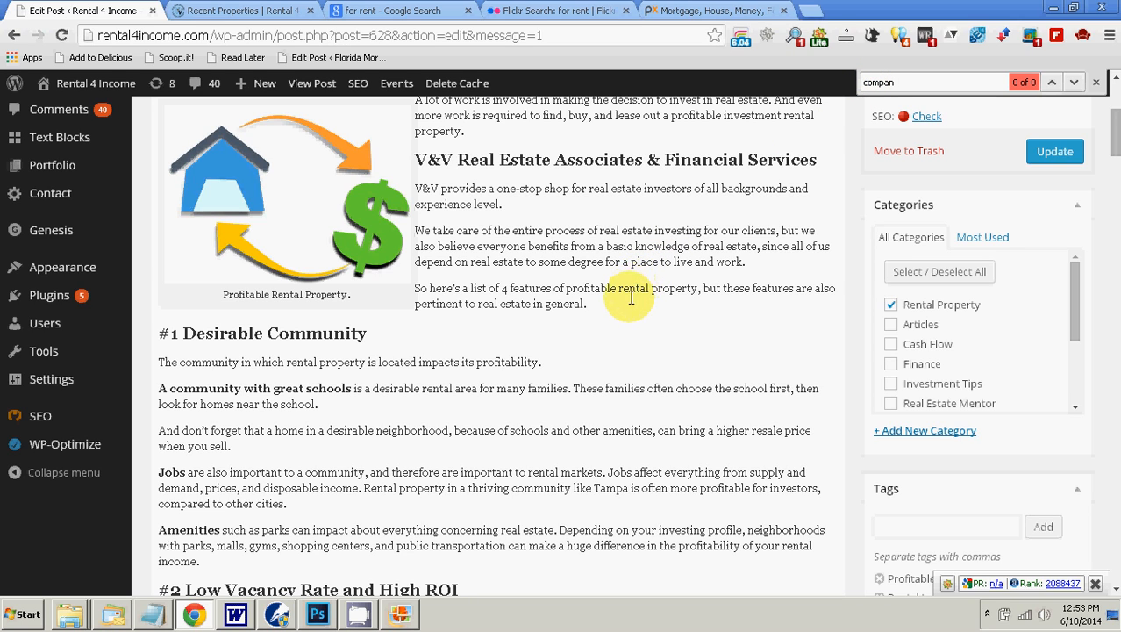
{"action": "scroll", "coordinate": [452, 496], "scroll_direction": "down", "scroll_amount": 6}
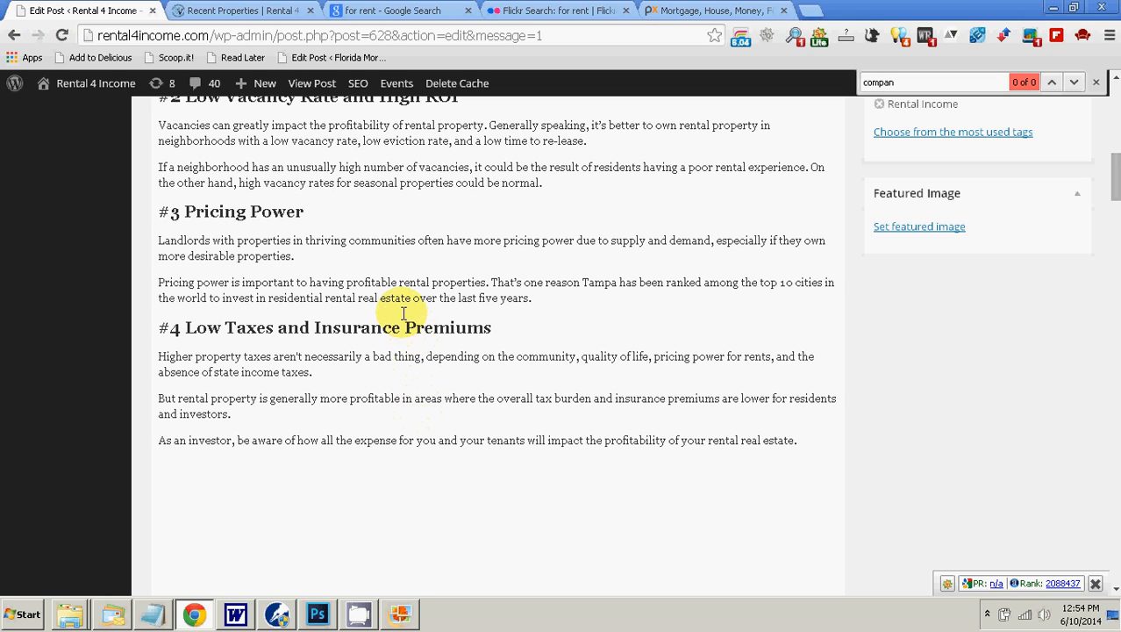
Step: Extend the Pricing Power section's last sentence after "five years" with ", and property rental companies like V&V", pasting the keyword as plain text
{"action": "left_click", "coordinate": [531, 299]}
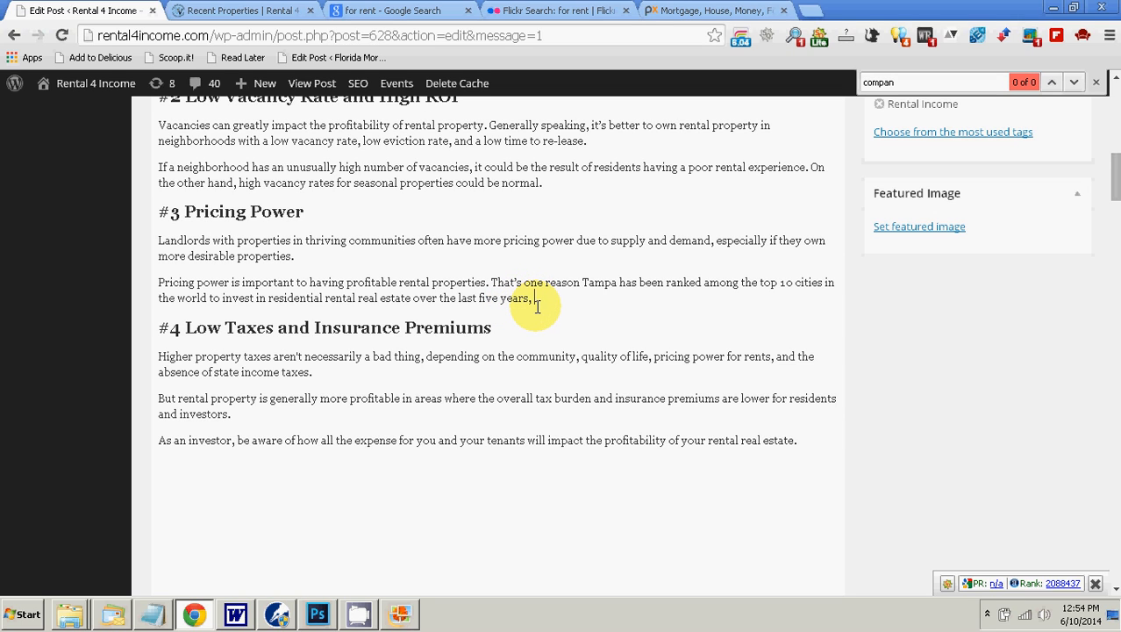
{"action": "type", "text": "and"}
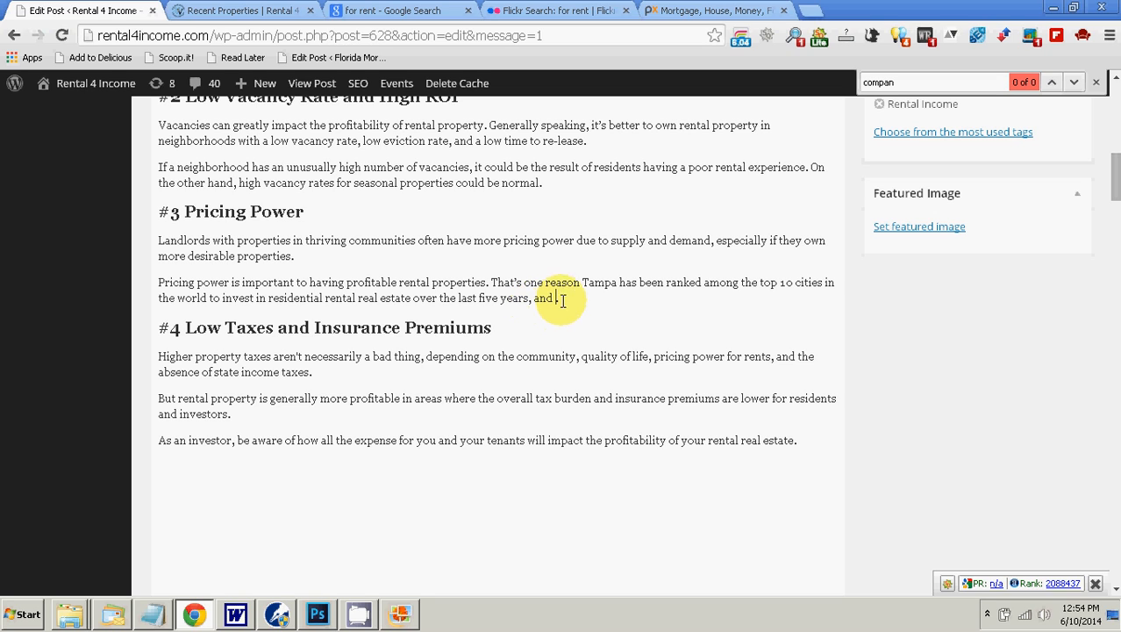
{"action": "right_click", "coordinate": [556, 302]}
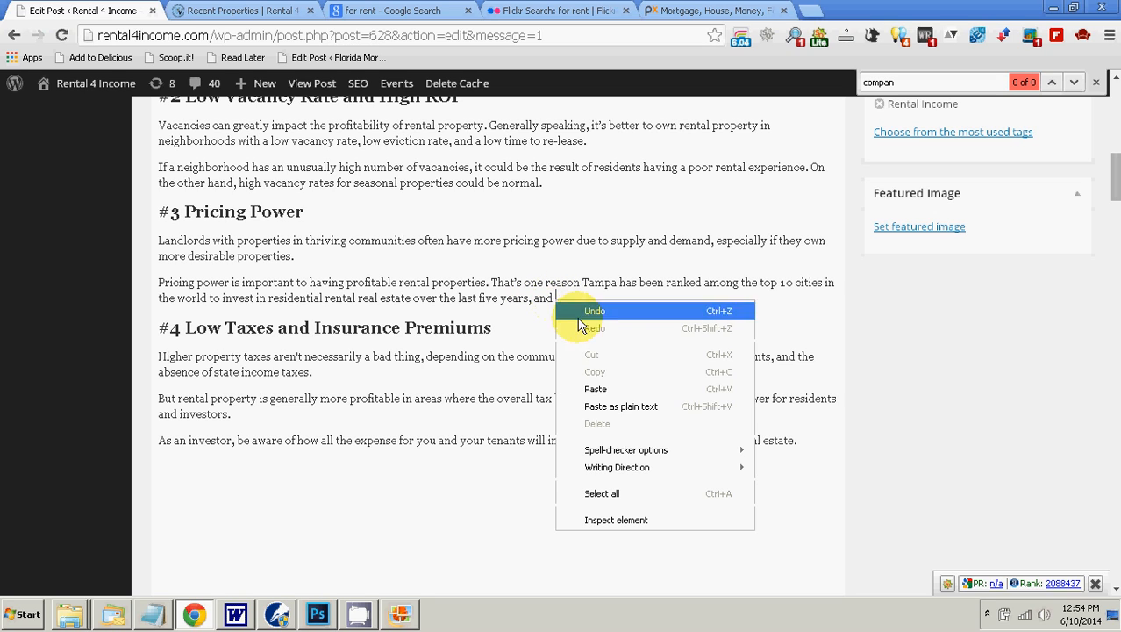
{"action": "left_click", "coordinate": [635, 405]}
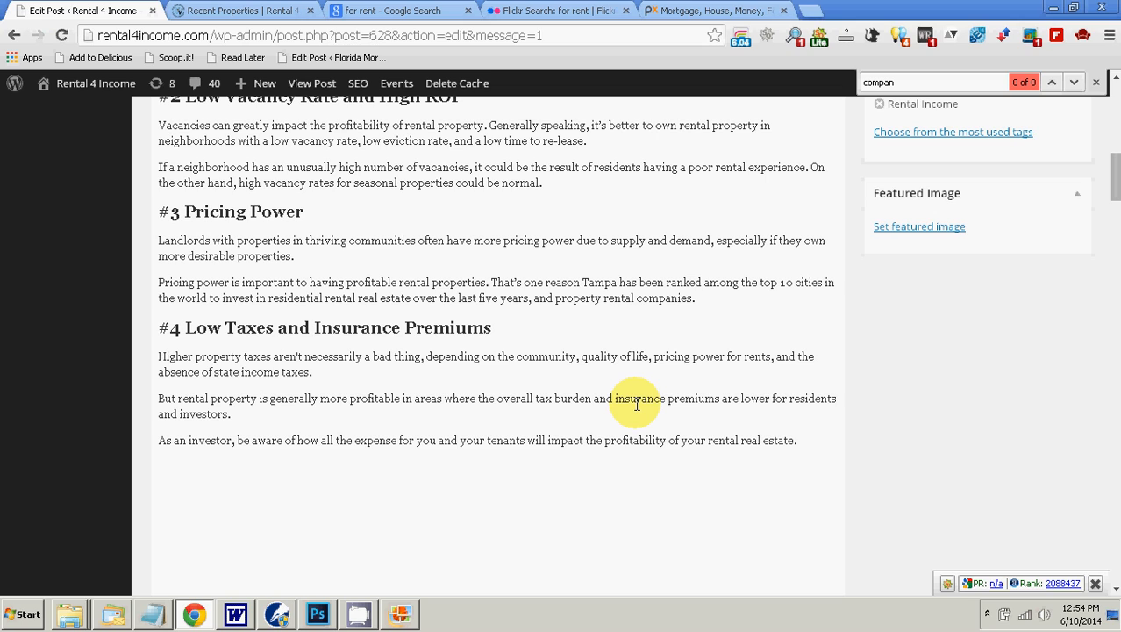
{"action": "key", "text": "BackSpace"}
{"action": "type", "text": "like V&V."}
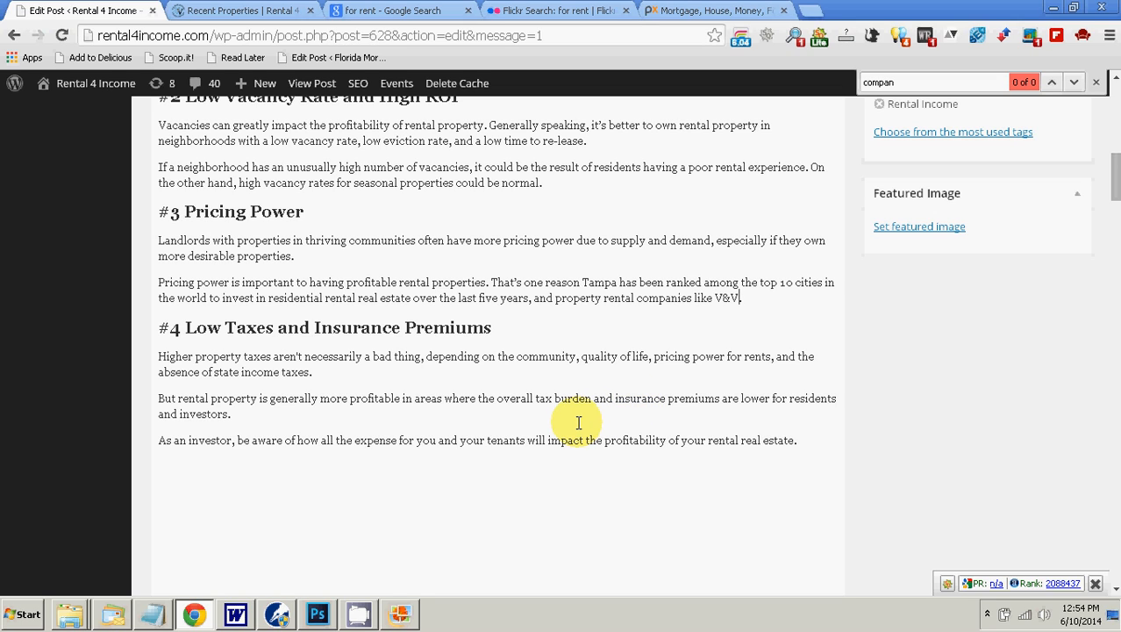
{"action": "key", "text": "Left"}
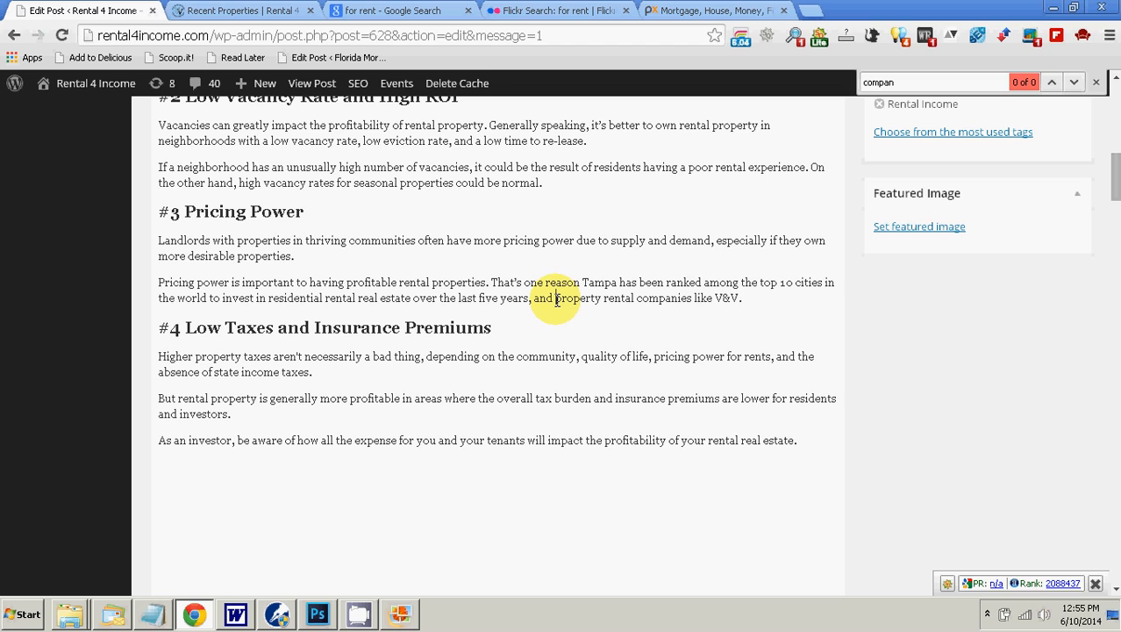
Step: Replace "having profitable rental properties" in the sentence starting "Pricing power is important to" with the copied keyword "property rental companies"
{"action": "left_click_drag", "start_coordinate": [556, 299], "coordinate": [643, 300]}
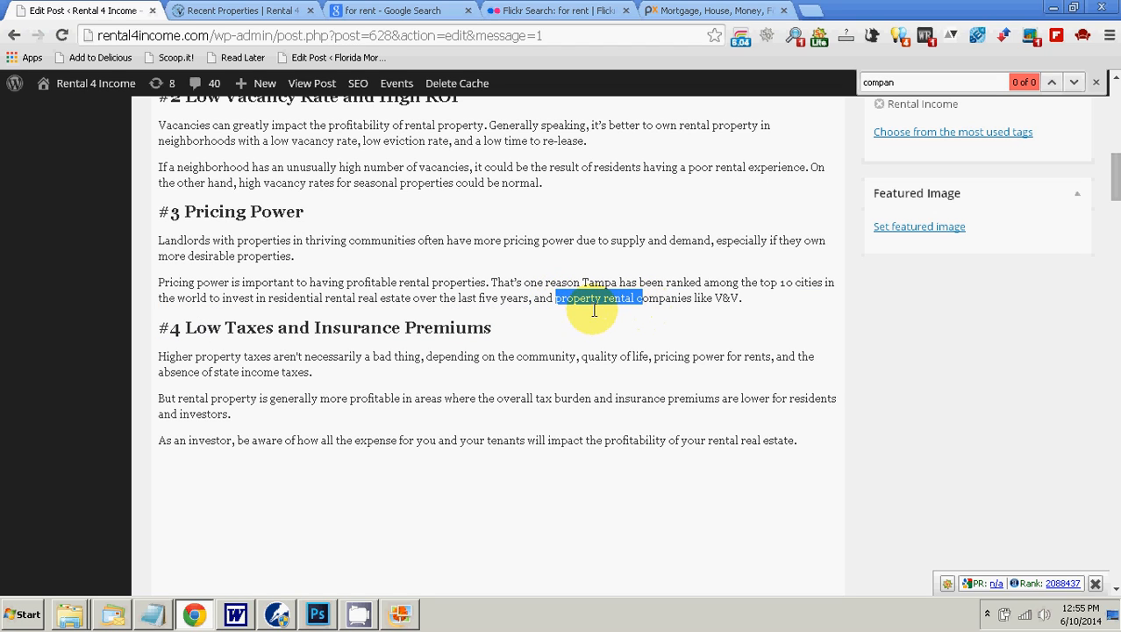
{"action": "left_click", "coordinate": [348, 281]}
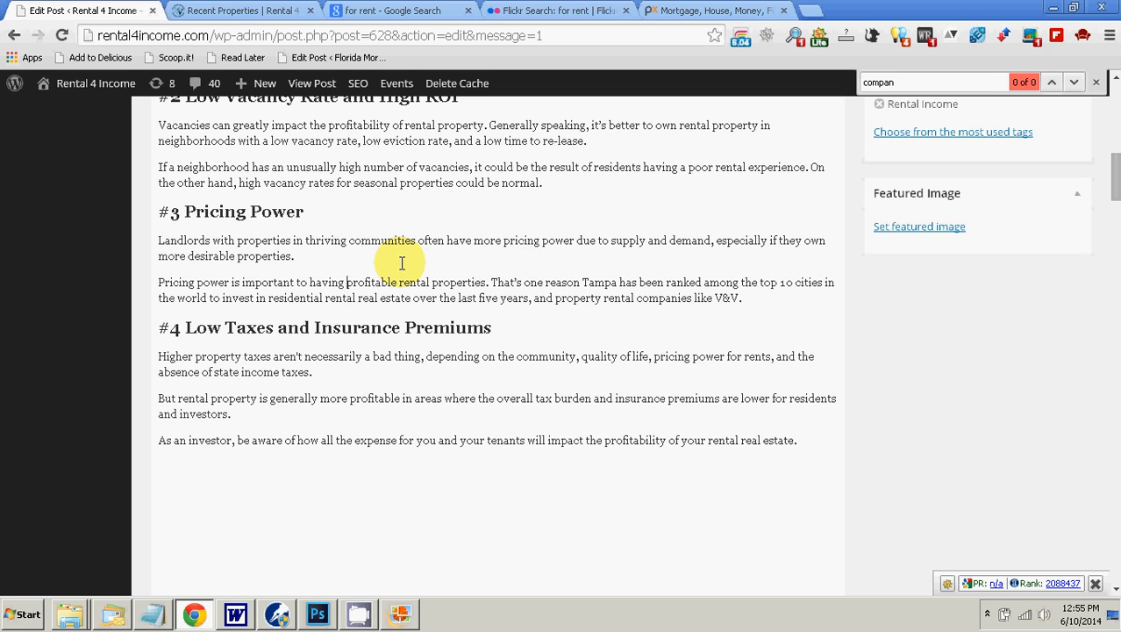
{"action": "left_click", "coordinate": [278, 614]}
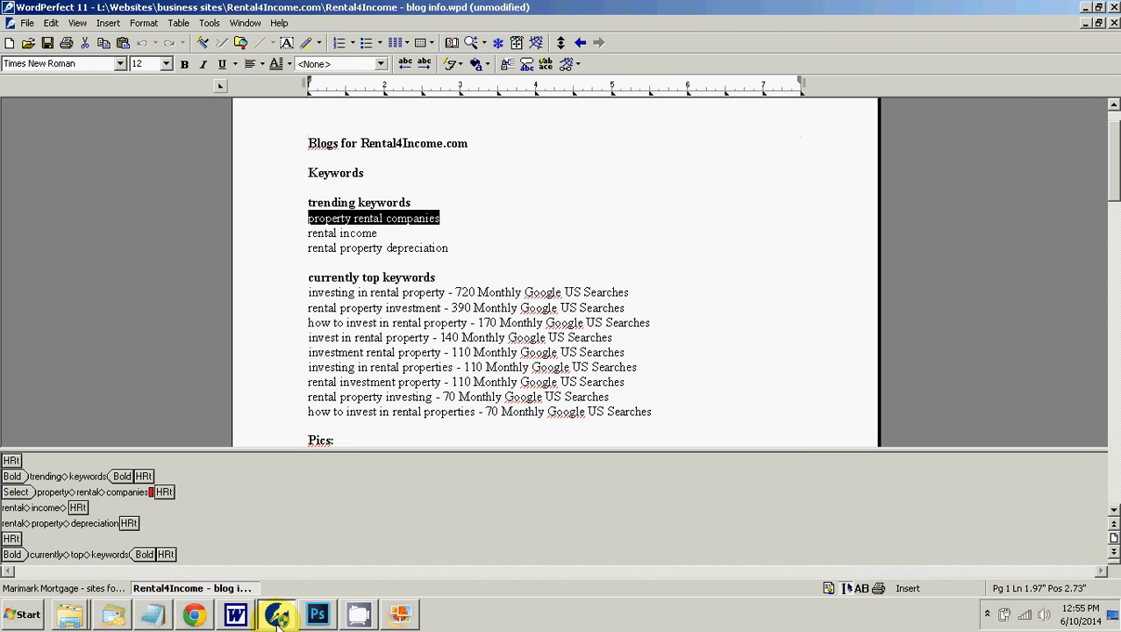
{"action": "left_click", "coordinate": [277, 614]}
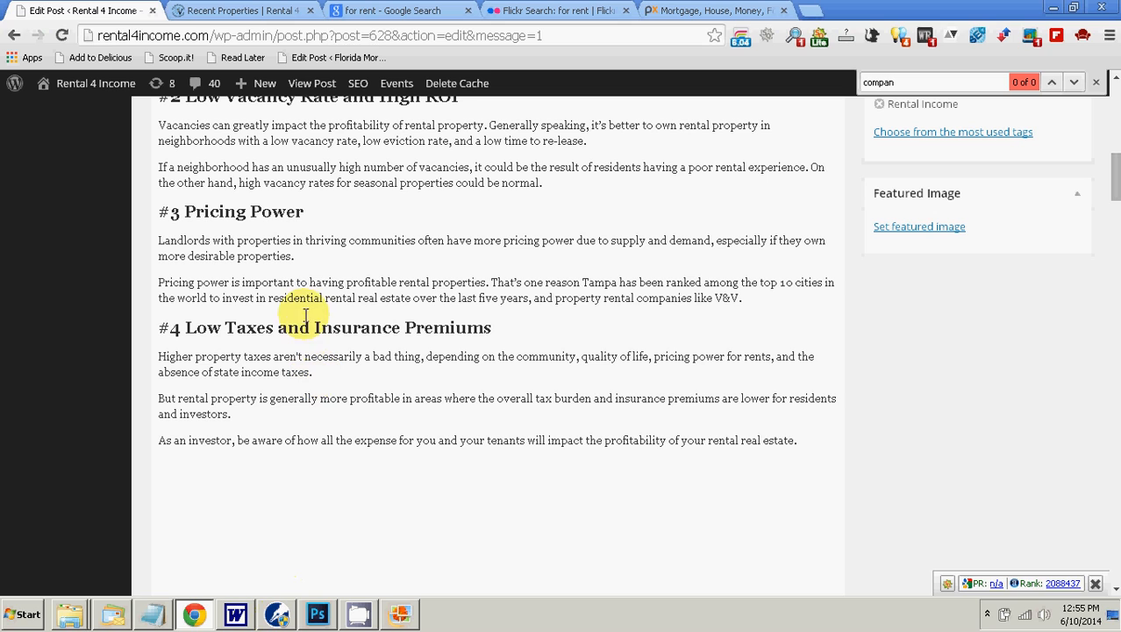
{"action": "right_click", "coordinate": [310, 282]}
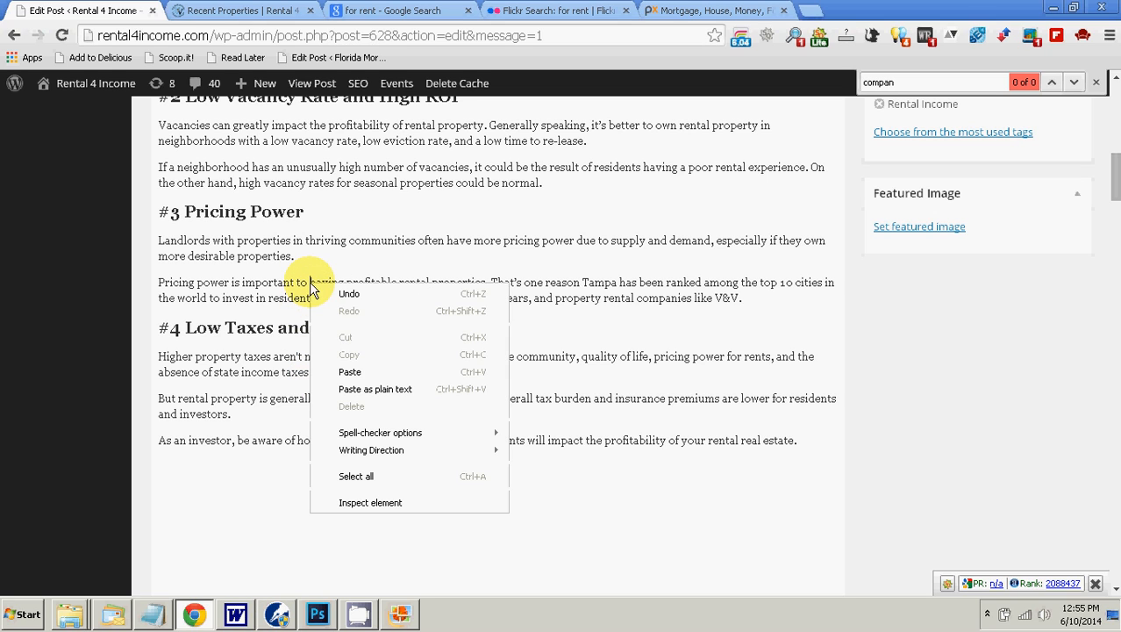
{"action": "left_click", "coordinate": [365, 387]}
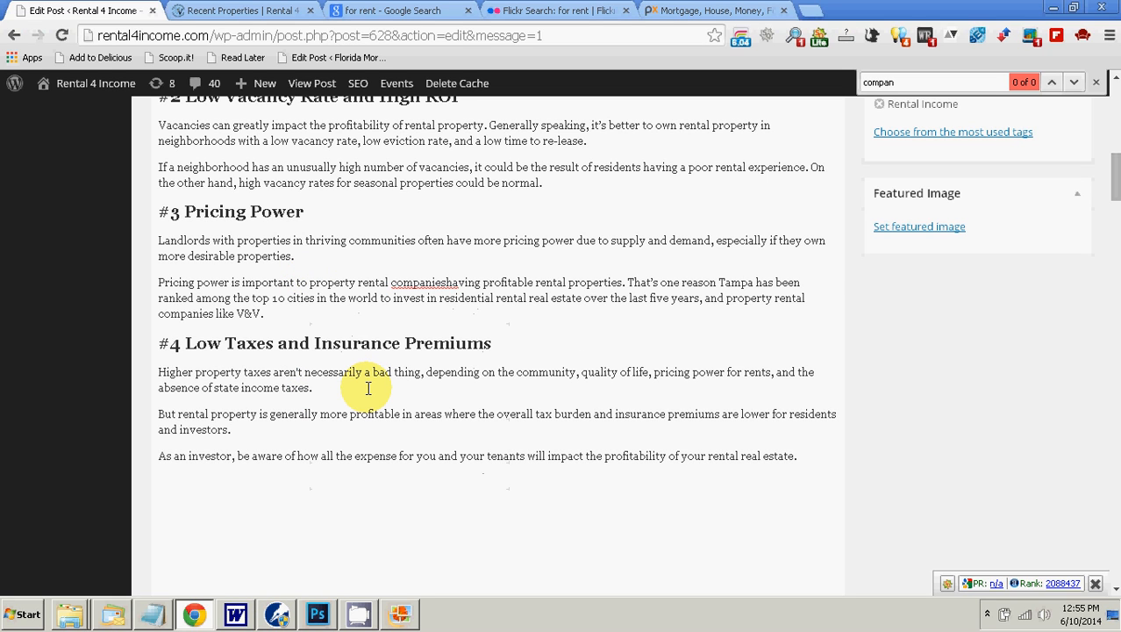
{"action": "key", "text": "shift+Right"}
{"action": "key", "text": "shift+Right"}
{"action": "key", "text": "shift+Right"}
{"action": "key", "text": "shift+Right"}
{"action": "key", "text": "shift+Right"}
{"action": "key", "text": "shift+Right"}
{"action": "key", "text": "shift+Right"}
{"action": "key", "text": "shift+Right"}
{"action": "key", "text": "shift+Right"}
{"action": "key", "text": "shift+Right"}
{"action": "key", "text": "shift+Right"}
{"action": "key", "text": "shift+Right"}
{"action": "key", "text": "shift+Right"}
{"action": "key", "text": "shift+Right"}
{"action": "key", "text": "shift+Right"}
{"action": "key", "text": "shift+Right"}
{"action": "key", "text": "shift+Right"}
{"action": "key", "text": "shift+Right"}
{"action": "key", "text": "shift+Right"}
{"action": "key", "text": "shift+Right"}
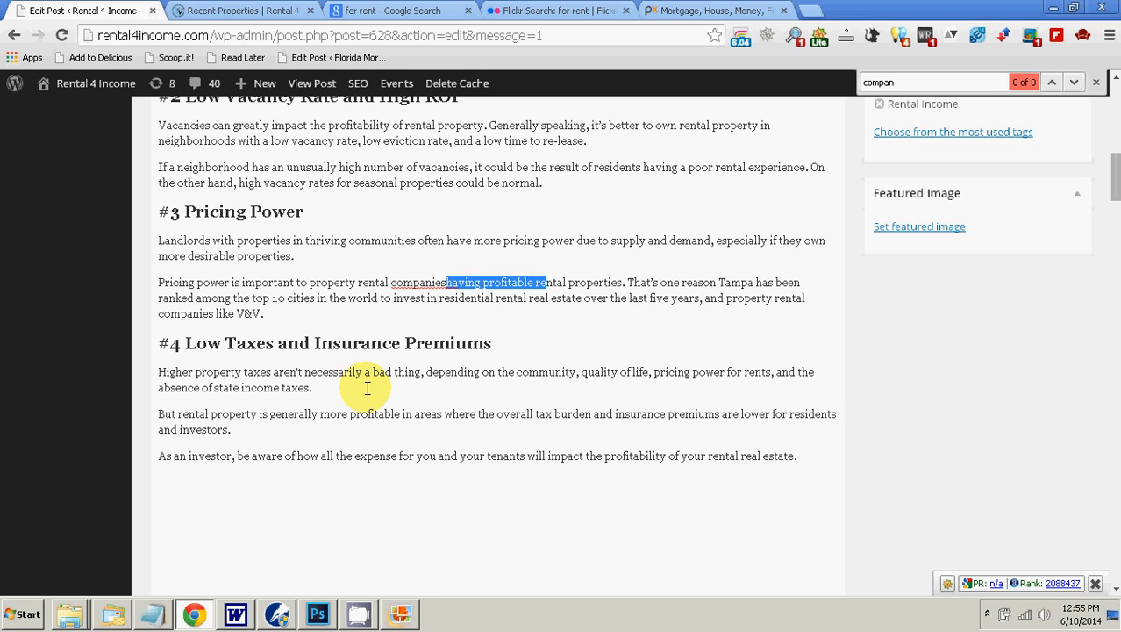
{"action": "key", "text": "shift+Right"}
{"action": "key", "text": "shift+Right"}
{"action": "key", "text": "shift+Right"}
{"action": "key", "text": "shift+Right"}
{"action": "key", "text": "shift+Right"}
{"action": "key", "text": "shift+Right"}
{"action": "key", "text": "shift+Right"}
{"action": "key", "text": "shift+Right"}
{"action": "key", "text": "shift+Right"}
{"action": "key", "text": "shift+Right"}
{"action": "key", "text": "shift+Right"}
{"action": "key", "text": "shift+Right"}
{"action": "key", "text": "shift+Right"}
{"action": "key", "text": "shift+Right"}
{"action": "key", "text": "shift+Right"}
{"action": "key", "text": "BackSpace"}
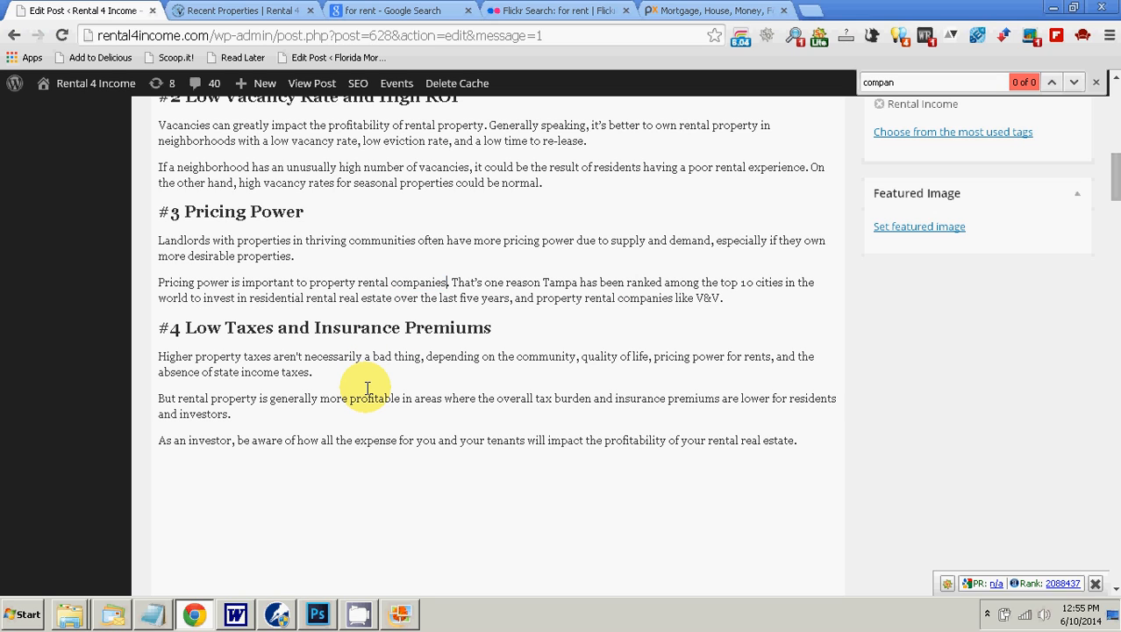
Step: Delete ", and property rental companies like V&V" from the end of the Pricing Power section's last sentence
{"action": "key", "text": "Home"}
{"action": "key", "text": "Down"}
{"action": "key", "text": "Down"}
{"action": "key", "text": "Down"}
{"action": "key", "text": "Up"}
{"action": "key", "text": "Up"}
{"action": "key", "text": "Down"}
{"action": "key", "text": "Right"}
{"action": "key", "text": "Up"}
{"action": "key", "text": "Right"}
{"action": "key", "text": "Right"}
{"action": "key", "text": "Right"}
{"action": "key", "text": "Right"}
{"action": "key", "text": "Right"}
{"action": "key", "text": "Right"}
{"action": "key", "text": "Right"}
{"action": "key", "text": "Right"}
{"action": "key", "text": "Right"}
{"action": "key", "text": "Right"}
{"action": "key", "text": "Right"}
{"action": "key", "text": "Right"}
{"action": "key", "text": "Right"}
{"action": "key", "text": "Right"}
{"action": "key", "text": "Right"}
{"action": "key", "text": "Right"}
{"action": "key", "text": "shift+Right"}
{"action": "key", "text": "shift+Right"}
{"action": "key", "text": "shift+Right"}
{"action": "key", "text": "shift+Right"}
{"action": "key", "text": "shift+Right"}
{"action": "key", "text": "shift+Right"}
{"action": "key", "text": "shift+Right"}
{"action": "key", "text": "shift+Right"}
{"action": "key", "text": "shift+Right"}
{"action": "key", "text": "shift+Right"}
{"action": "key", "text": "shift+Right"}
{"action": "key", "text": "shift+Right"}
{"action": "key", "text": "shift+Right"}
{"action": "key", "text": "shift+Right"}
{"action": "key", "text": "shift+Right"}
{"action": "key", "text": "shift+Right"}
{"action": "key", "text": "shift+Right"}
{"action": "key", "text": "shift+Right"}
{"action": "key", "text": "shift+Right"}
{"action": "key", "text": "shift+Right"}
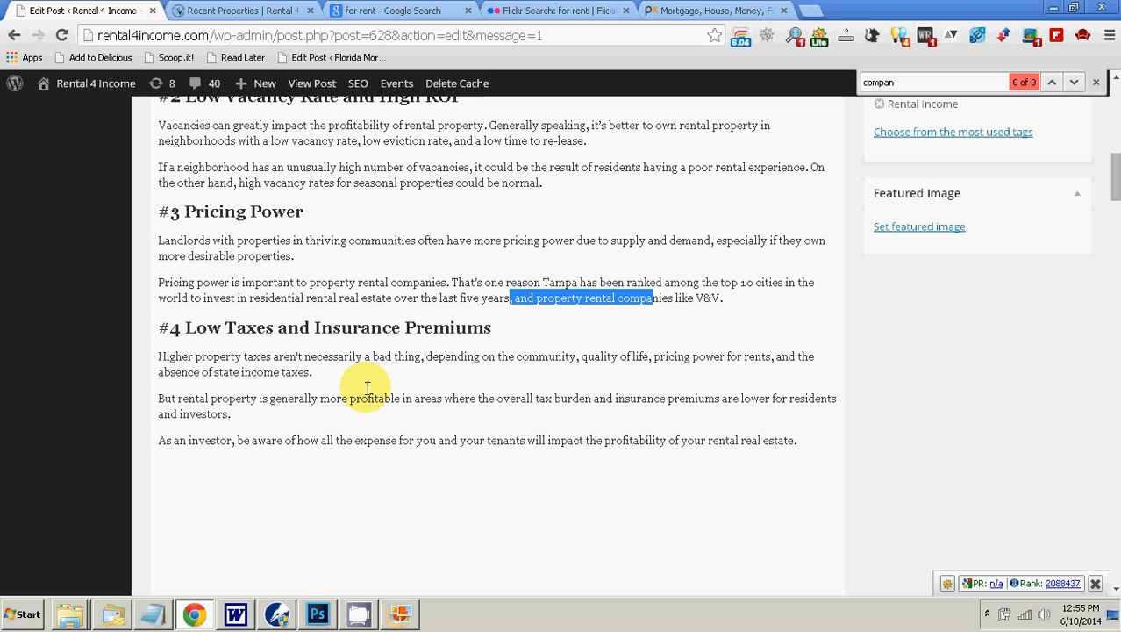
{"action": "key", "text": "shift+Left"}
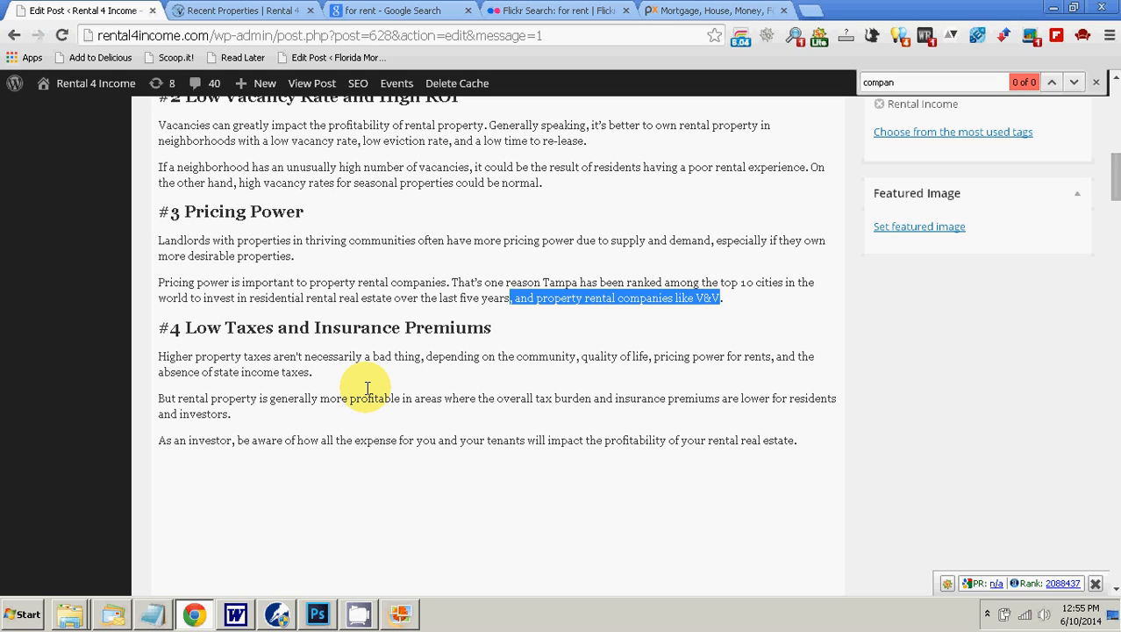
{"action": "key", "text": "Delete"}
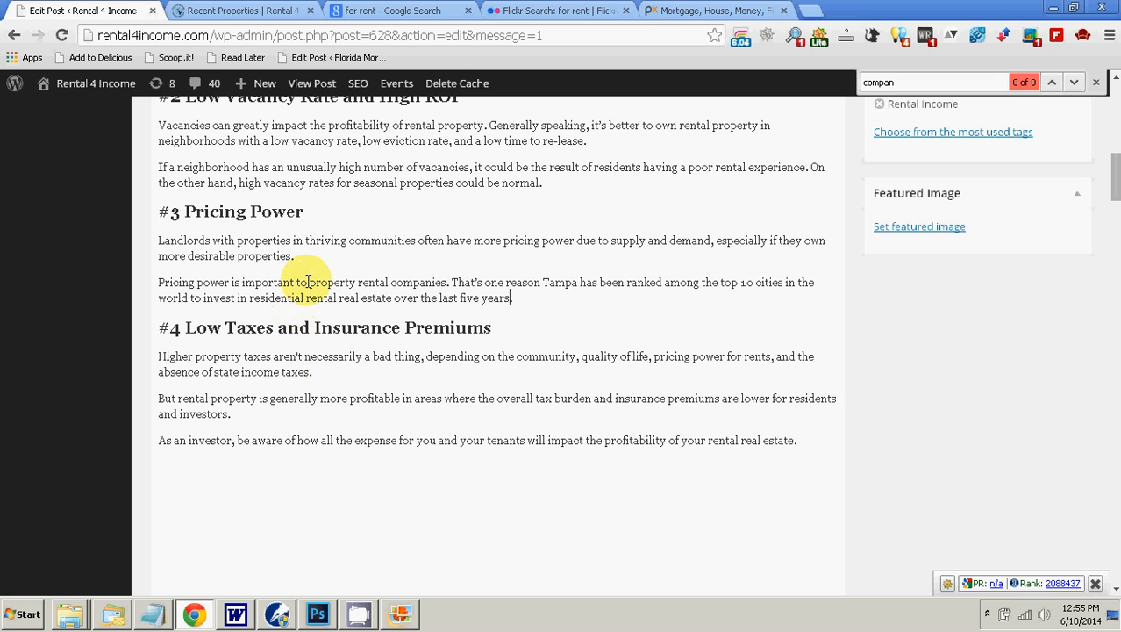
Step: Select the phrase "property rental companies" in the Pricing Power section's second paragraph
{"action": "left_click_drag", "start_coordinate": [308, 281], "coordinate": [448, 279]}
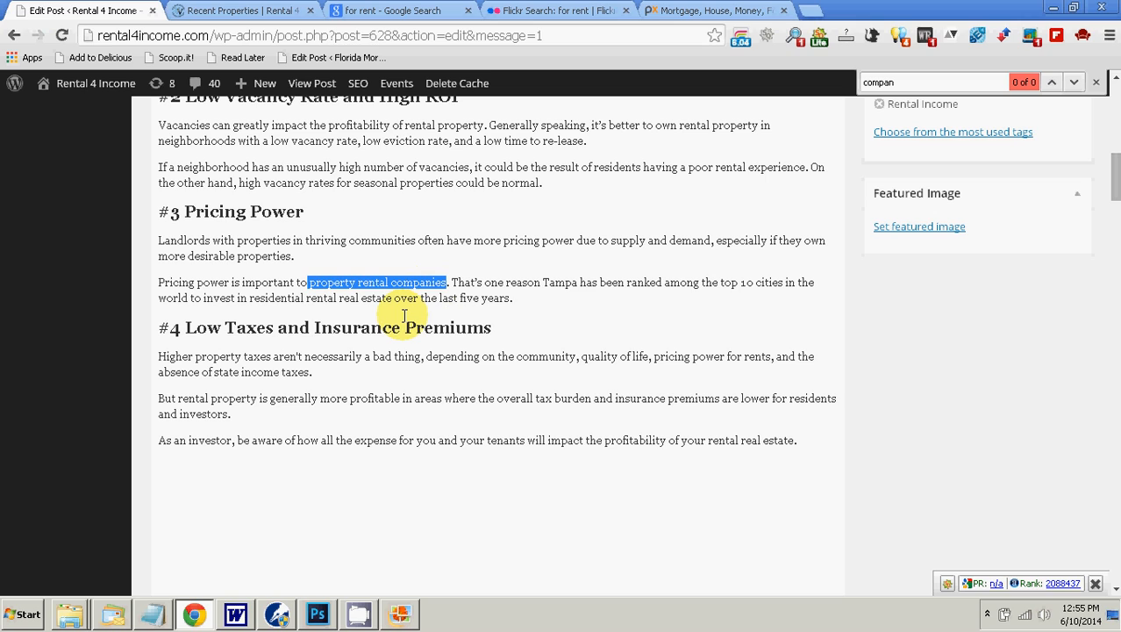
{"action": "left_click", "coordinate": [311, 285]}
{"action": "left_click_drag", "start_coordinate": [311, 285], "coordinate": [445, 282]}
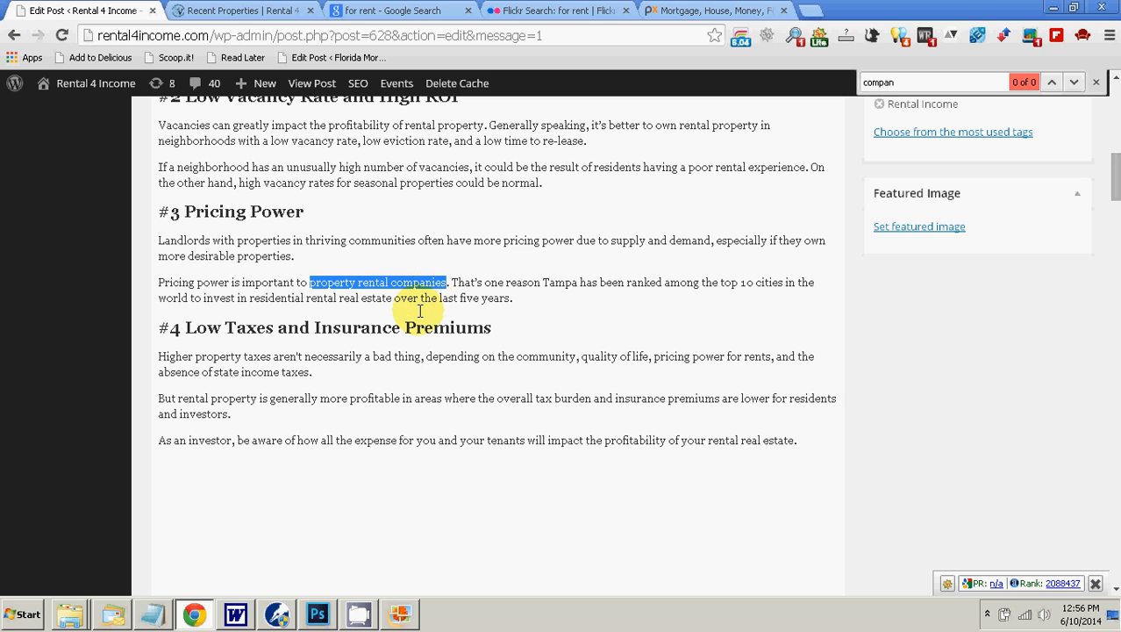
Step: Open the site's V&V Property Management Services Tampa page beside the post and look through its text and services list
{"action": "left_click", "coordinate": [258, 11]}
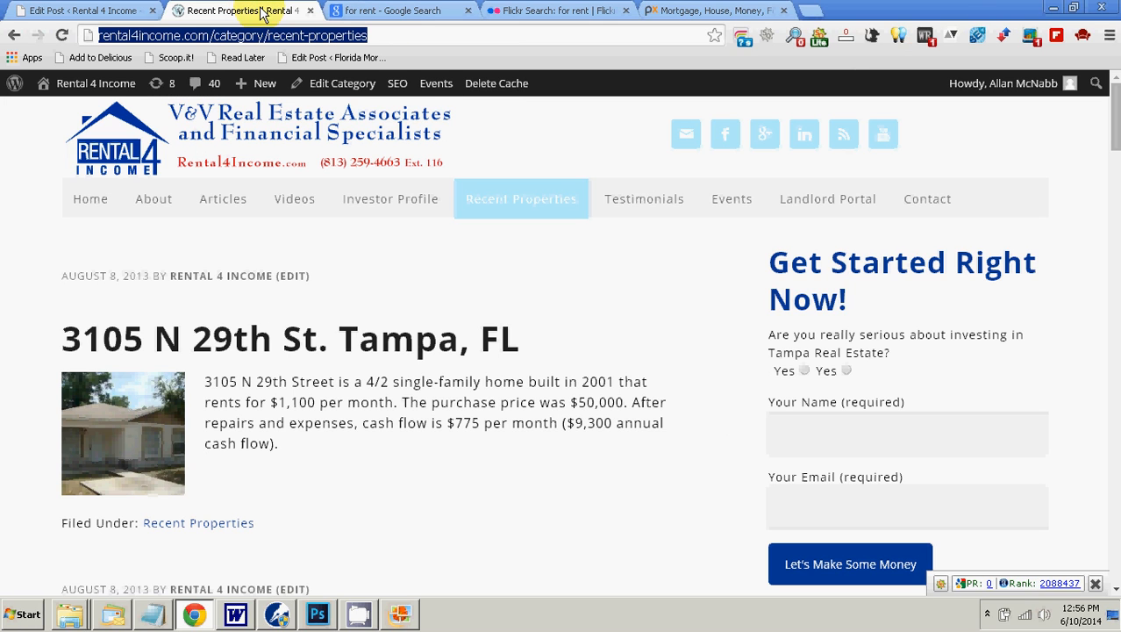
{"action": "mouse_move", "coordinate": [155, 213]}
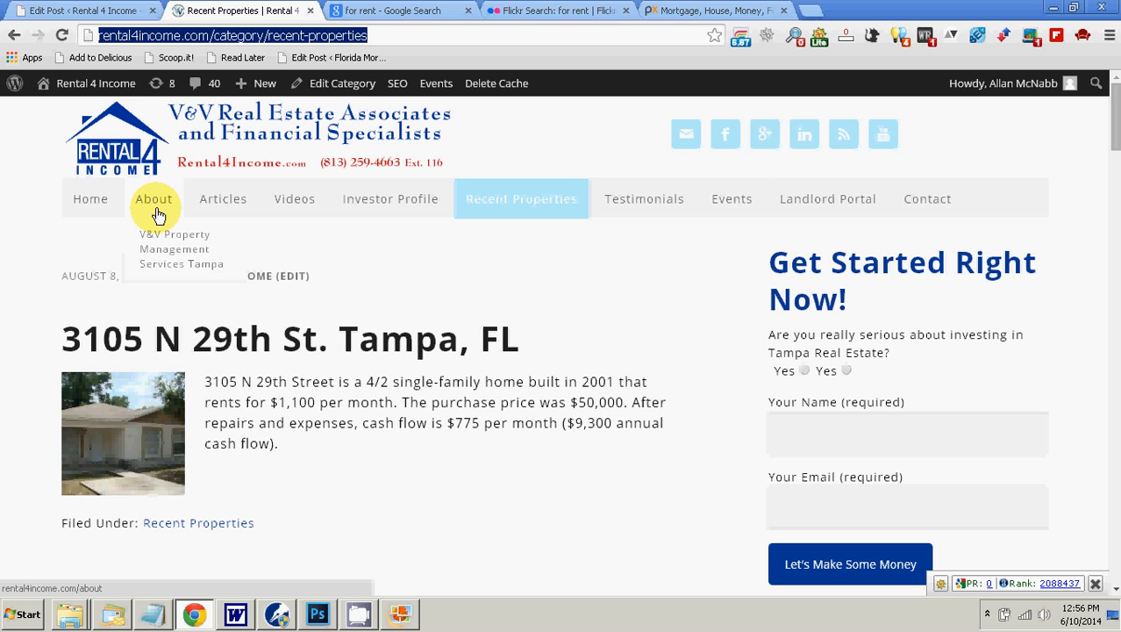
{"action": "left_click", "coordinate": [170, 240]}
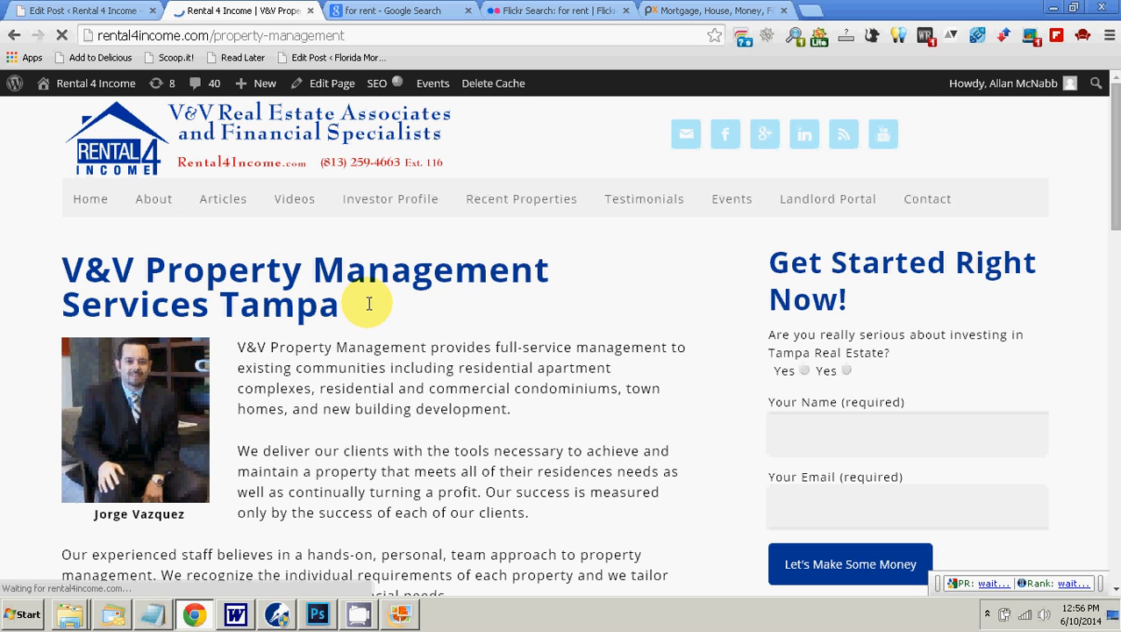
{"action": "scroll", "coordinate": [368, 302], "scroll_direction": "down", "scroll_amount": 4}
{"action": "scroll", "coordinate": [368, 302], "scroll_direction": "down", "scroll_amount": 4}
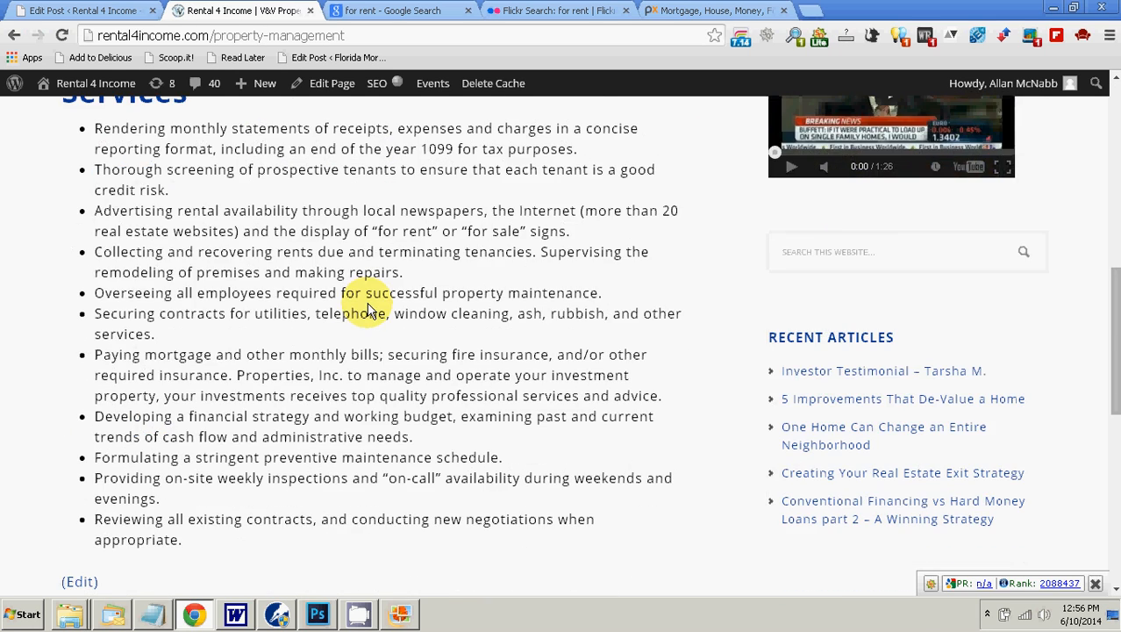
{"action": "scroll", "coordinate": [368, 309], "scroll_direction": "down", "scroll_amount": 2}
{"action": "scroll", "coordinate": [364, 297], "scroll_direction": "up", "scroll_amount": 10}
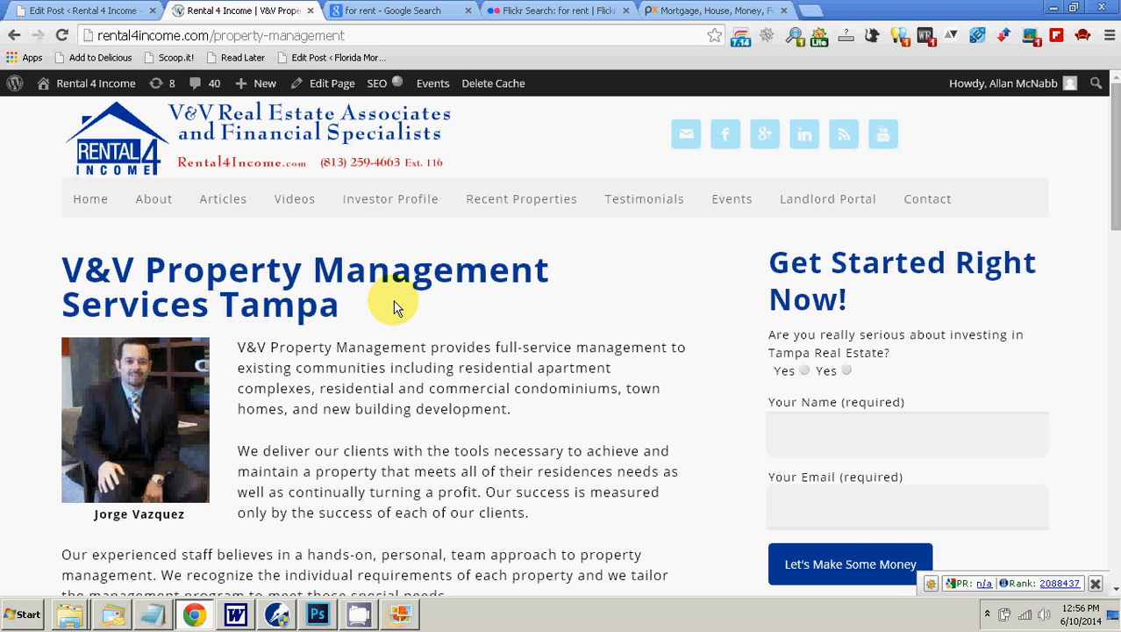
{"action": "scroll", "coordinate": [394, 308], "scroll_direction": "down", "scroll_amount": 5}
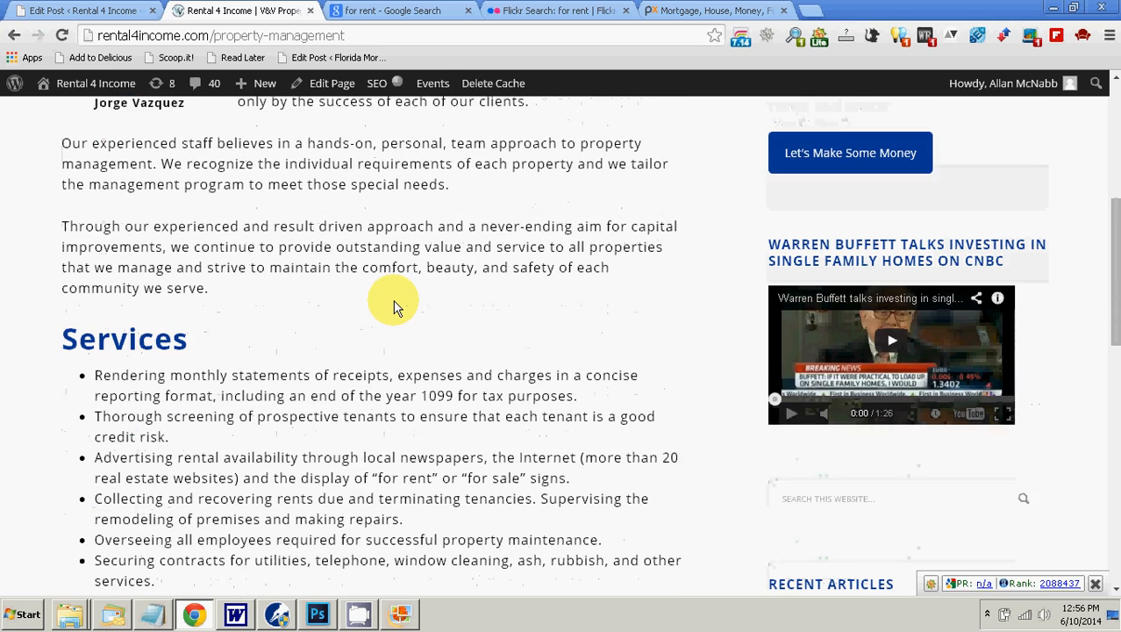
{"action": "scroll", "coordinate": [393, 307], "scroll_direction": "up", "scroll_amount": 5}
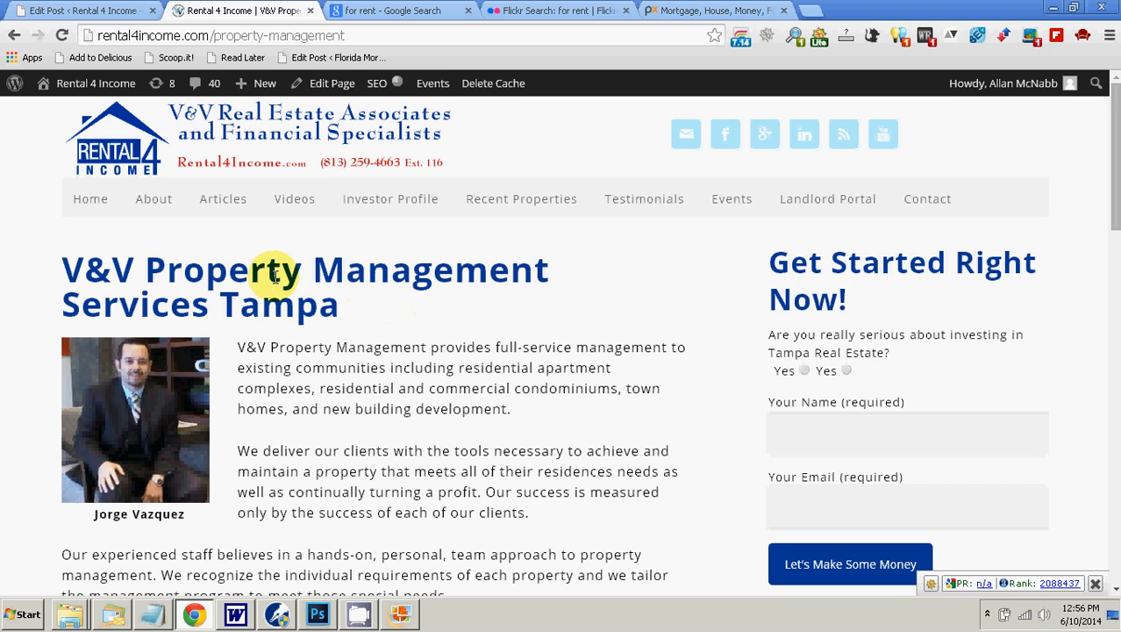
{"action": "left_click", "coordinate": [100, 8]}
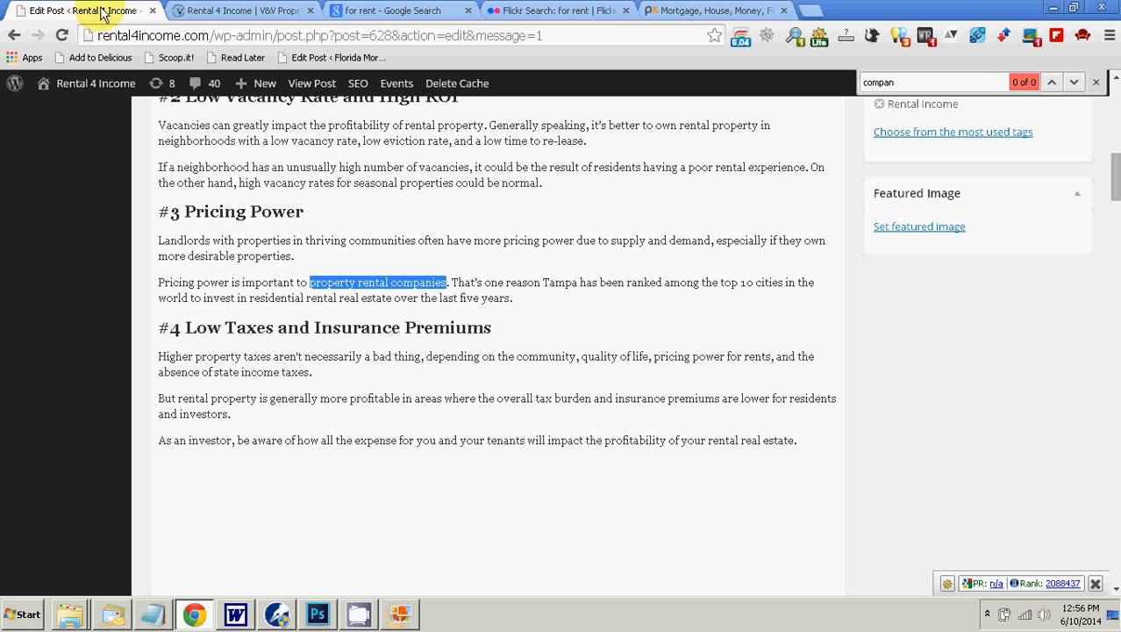
{"action": "left_click", "coordinate": [213, 16]}
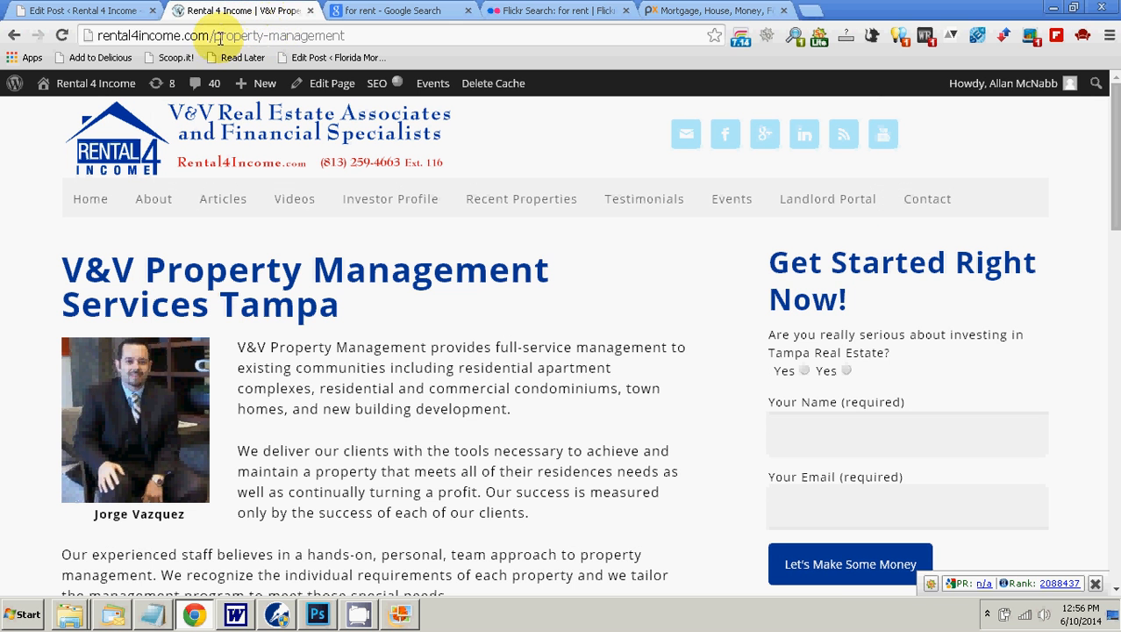
Step: Copy "property rental companies" in the post, start inserting a link on it and paste the phrase as the link title
{"action": "left_click", "coordinate": [103, 12]}
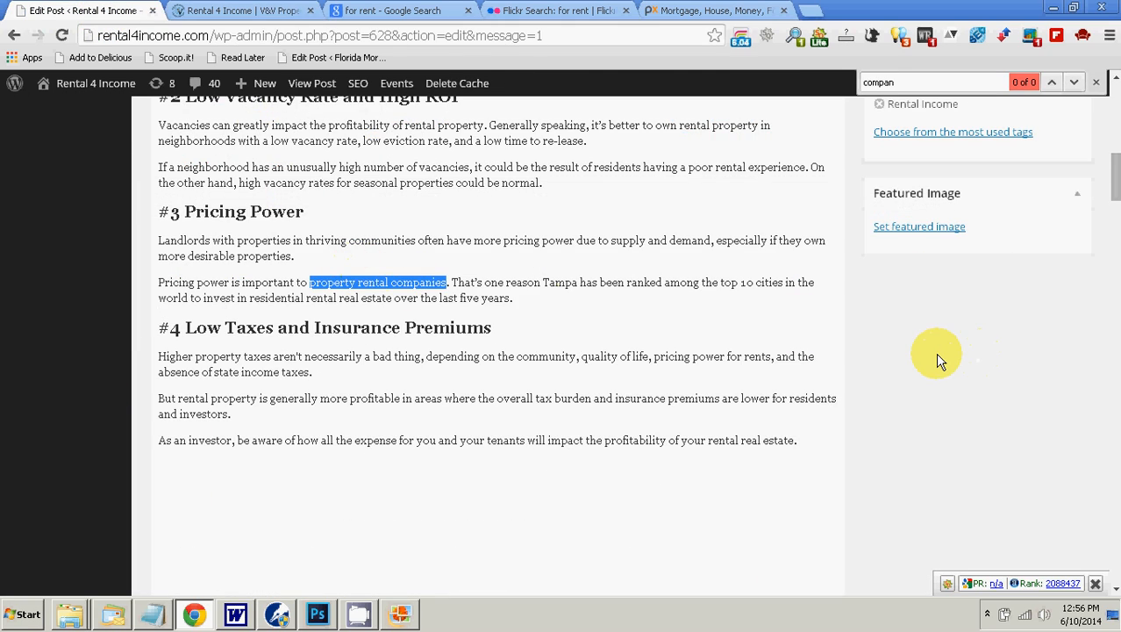
{"action": "scroll", "coordinate": [939, 360], "scroll_direction": "up", "scroll_amount": 5}
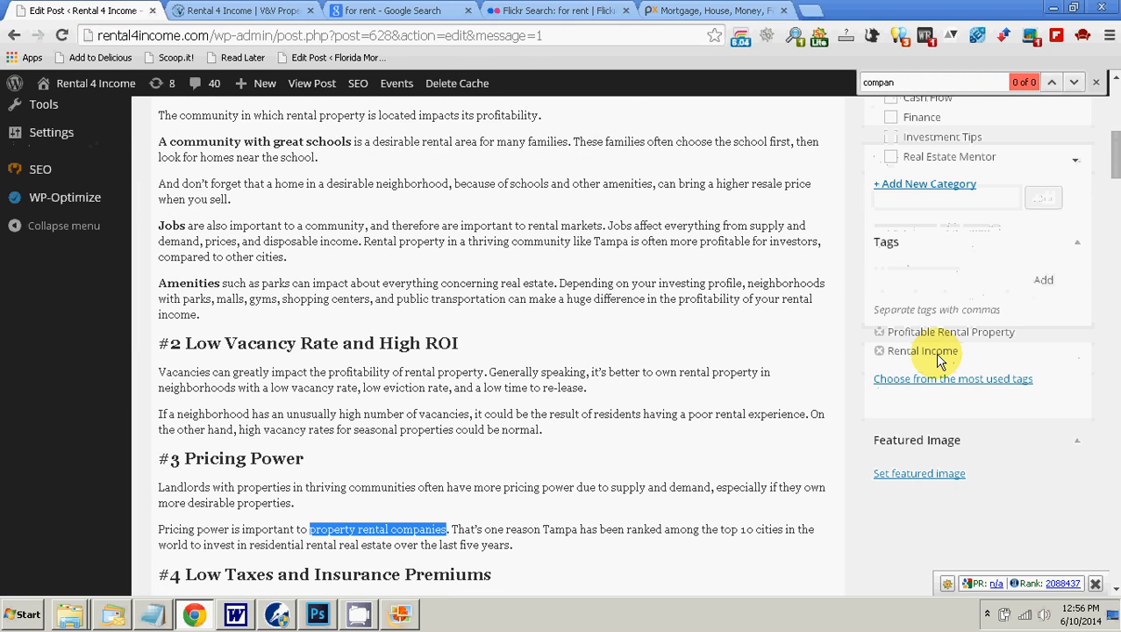
{"action": "scroll", "coordinate": [941, 359], "scroll_direction": "down", "scroll_amount": 1}
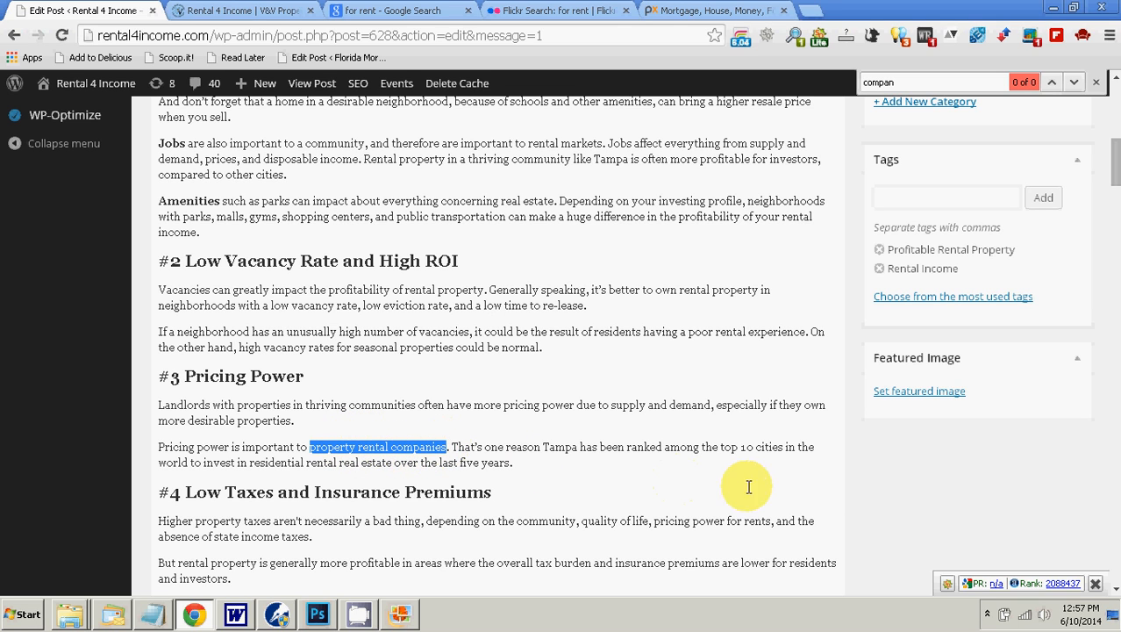
{"action": "scroll", "coordinate": [878, 465], "scroll_direction": "up", "scroll_amount": 10}
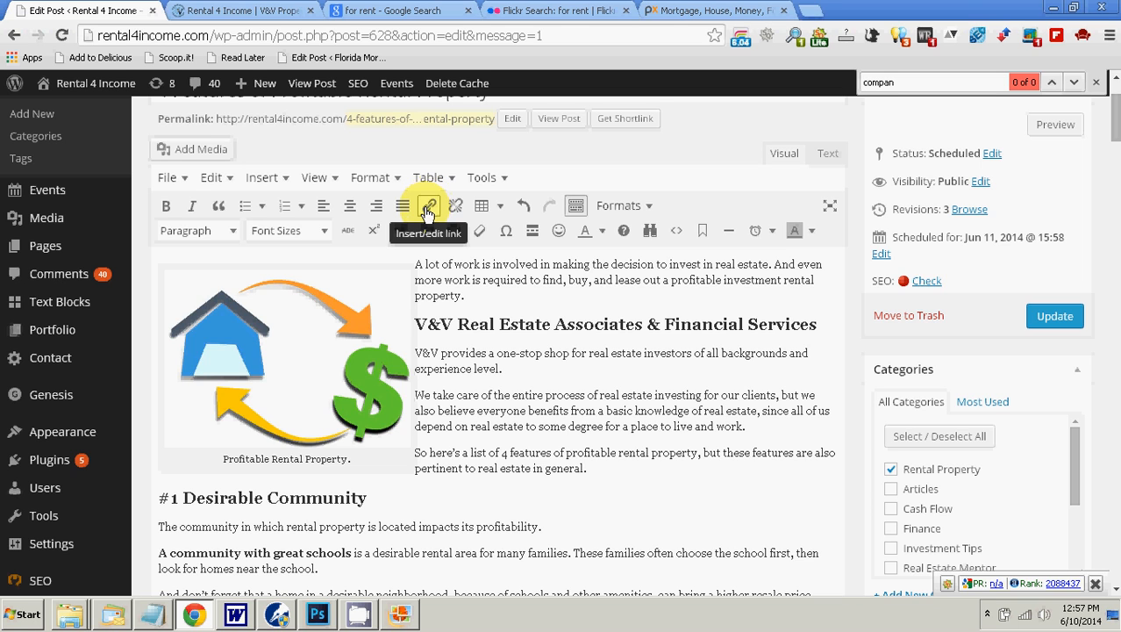
{"action": "scroll", "coordinate": [428, 255], "scroll_direction": "down", "scroll_amount": 10}
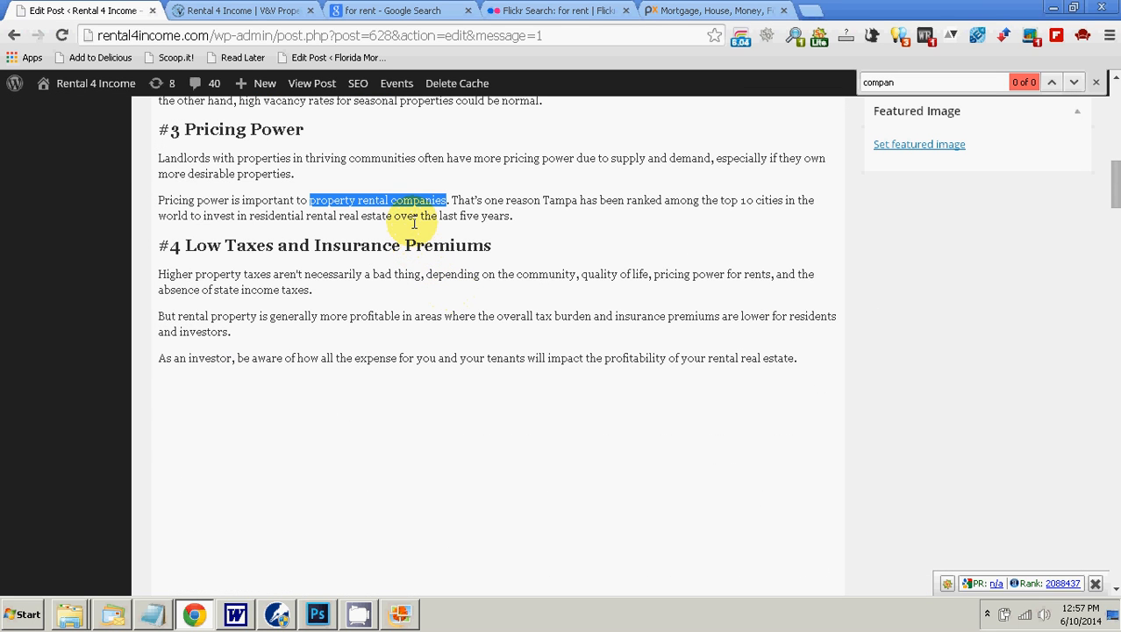
{"action": "scroll", "coordinate": [437, 244], "scroll_direction": "up", "scroll_amount": 4}
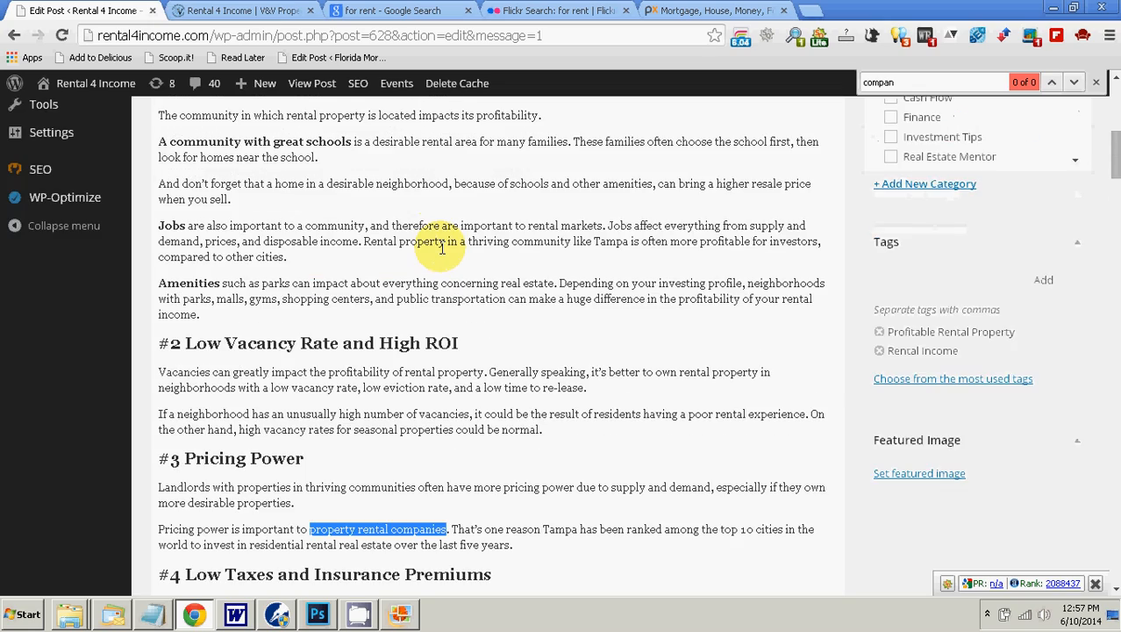
{"action": "scroll", "coordinate": [438, 246], "scroll_direction": "down", "scroll_amount": 2}
{"action": "right_click", "coordinate": [416, 361]}
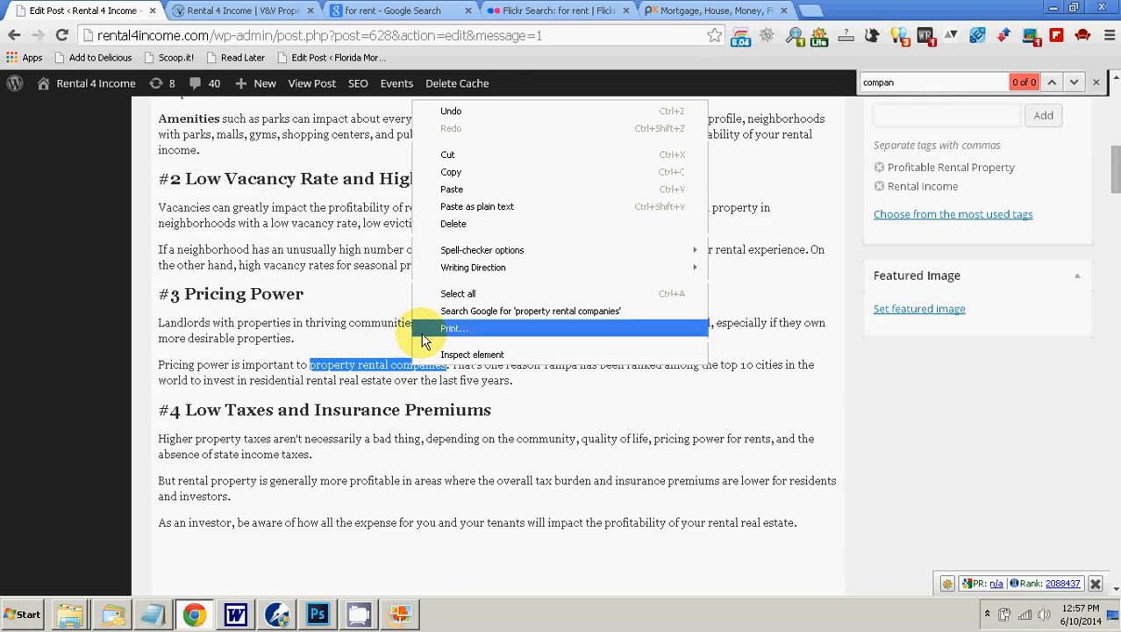
{"action": "left_click", "coordinate": [447, 165]}
{"action": "scroll", "coordinate": [513, 279], "scroll_direction": "up", "scroll_amount": 10}
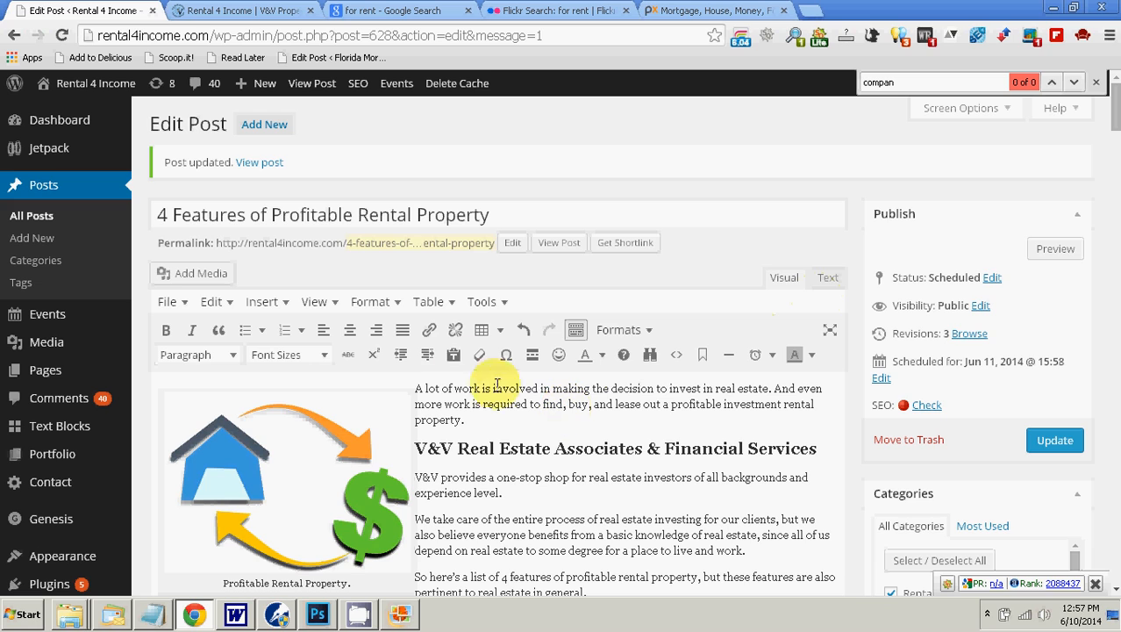
{"action": "left_click", "coordinate": [430, 329]}
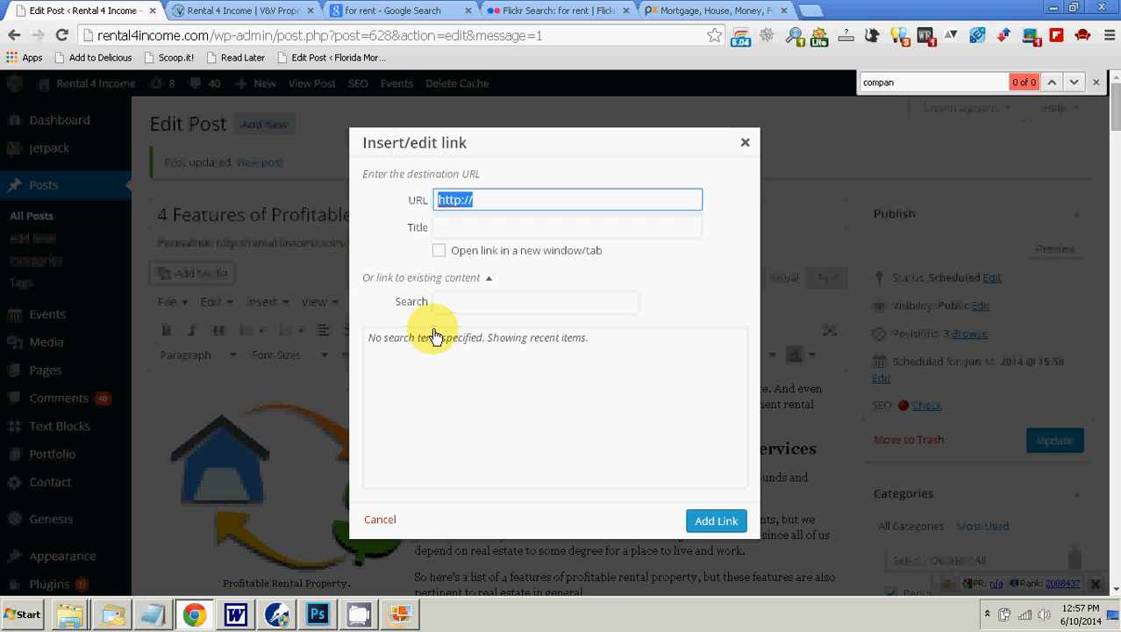
{"action": "right_click", "coordinate": [453, 228]}
{"action": "left_click", "coordinate": [521, 335]}
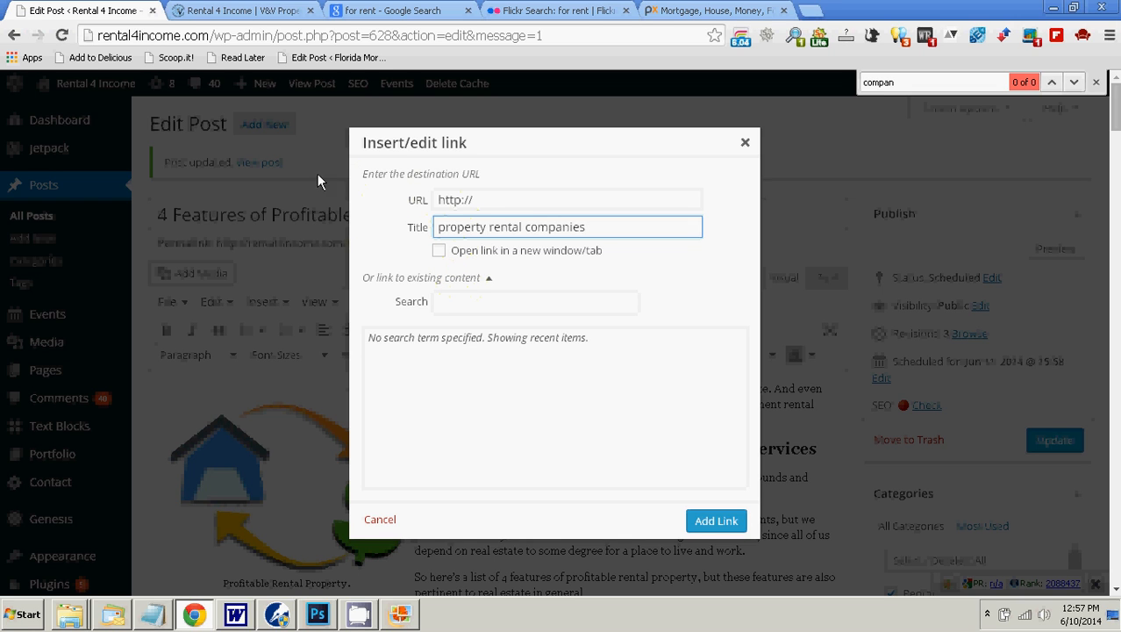
{"action": "left_click", "coordinate": [269, 13]}
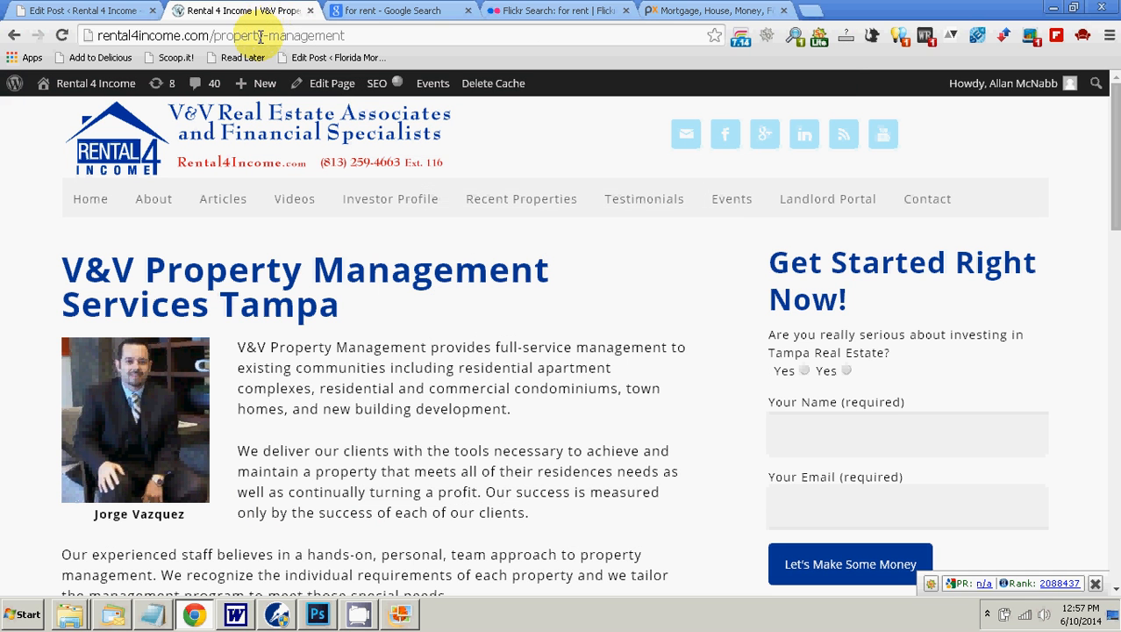
{"action": "left_click", "coordinate": [260, 36]}
{"action": "right_click", "coordinate": [258, 36]}
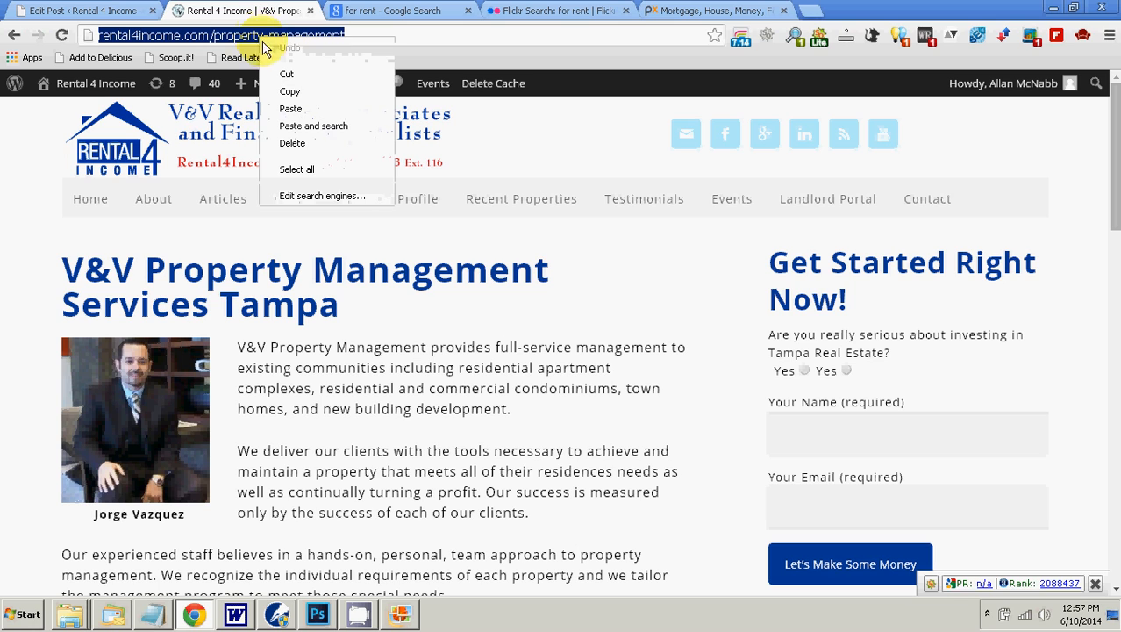
{"action": "left_click", "coordinate": [289, 91]}
{"action": "left_click", "coordinate": [110, 10]}
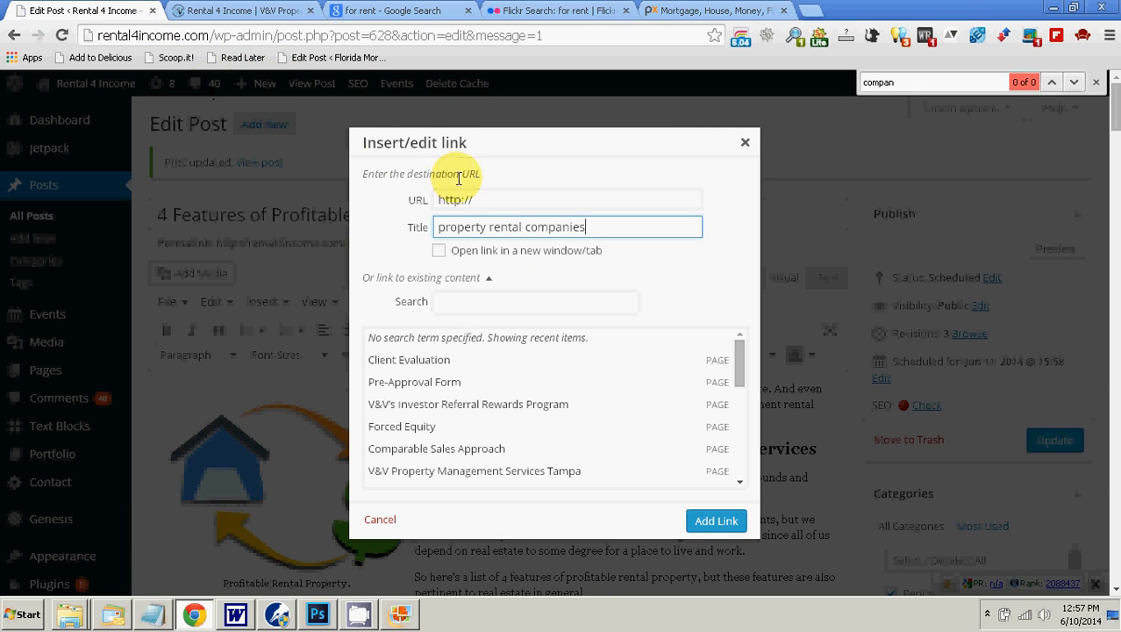
{"action": "left_click", "coordinate": [470, 200]}
{"action": "left_click_drag", "start_coordinate": [469, 200], "coordinate": [443, 200]}
{"action": "right_click", "coordinate": [443, 202]}
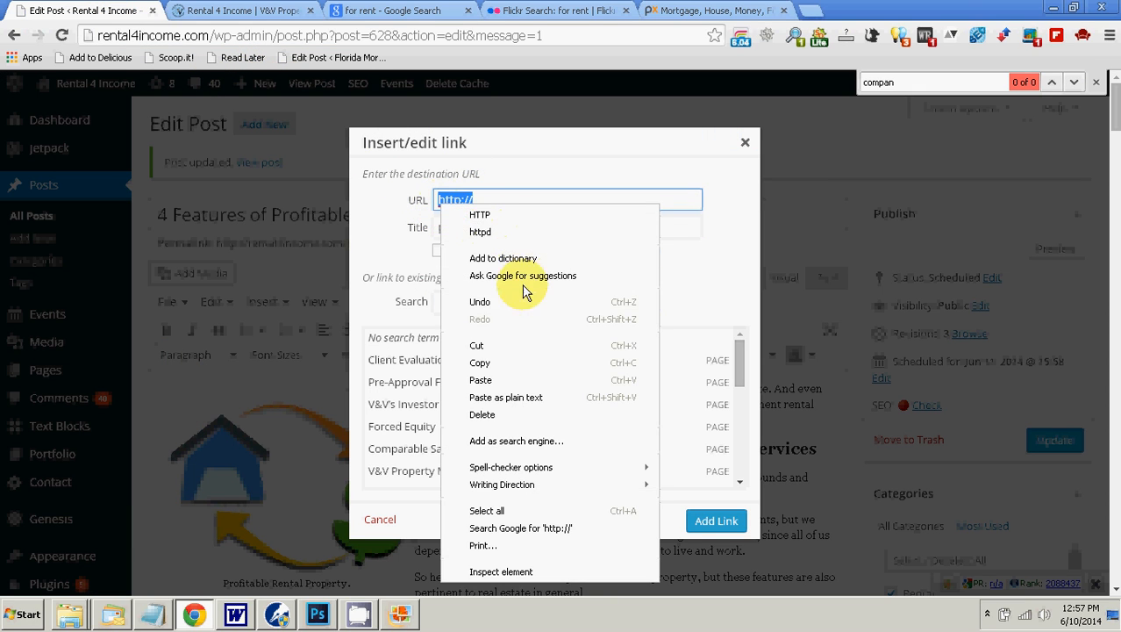
{"action": "left_click", "coordinate": [548, 398]}
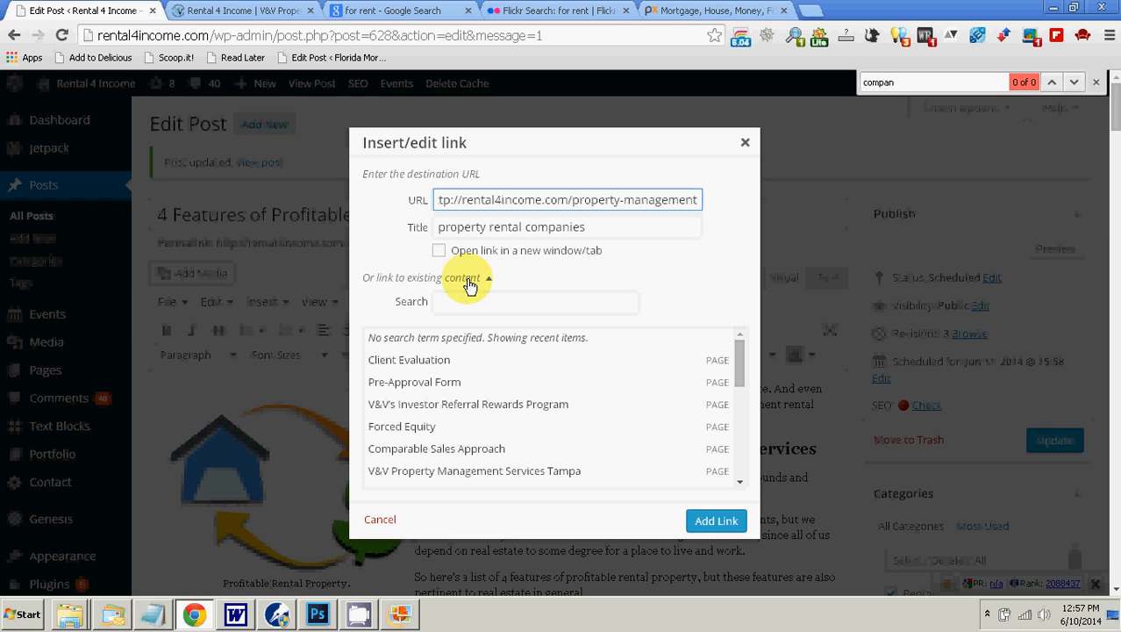
{"action": "left_click", "coordinate": [700, 519]}
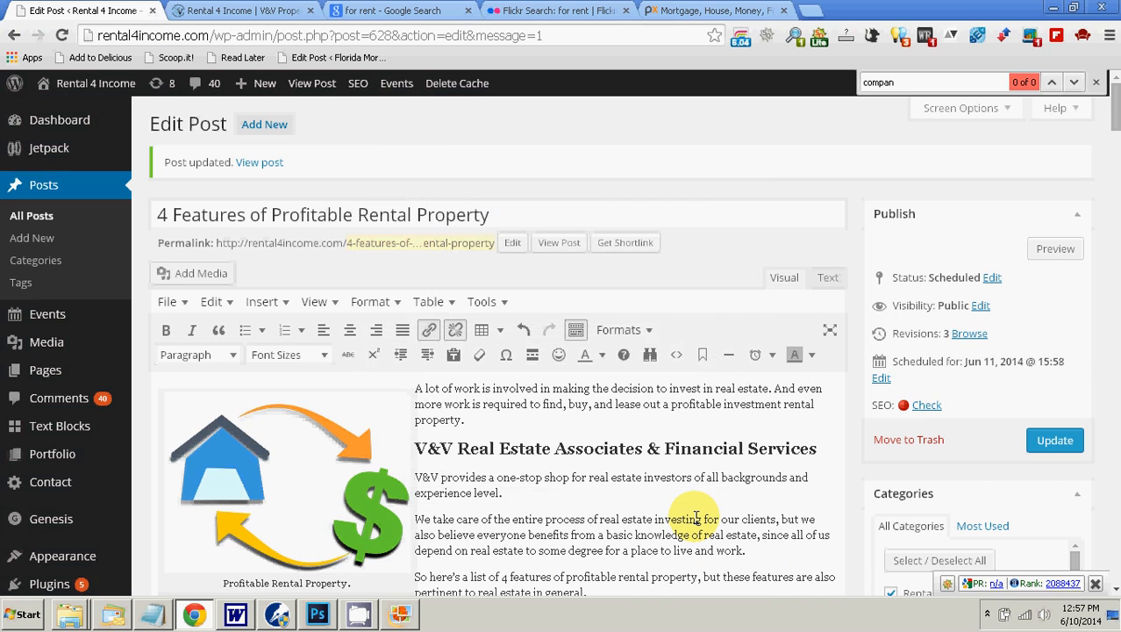
{"action": "scroll", "coordinate": [695, 518], "scroll_direction": "down", "scroll_amount": 10}
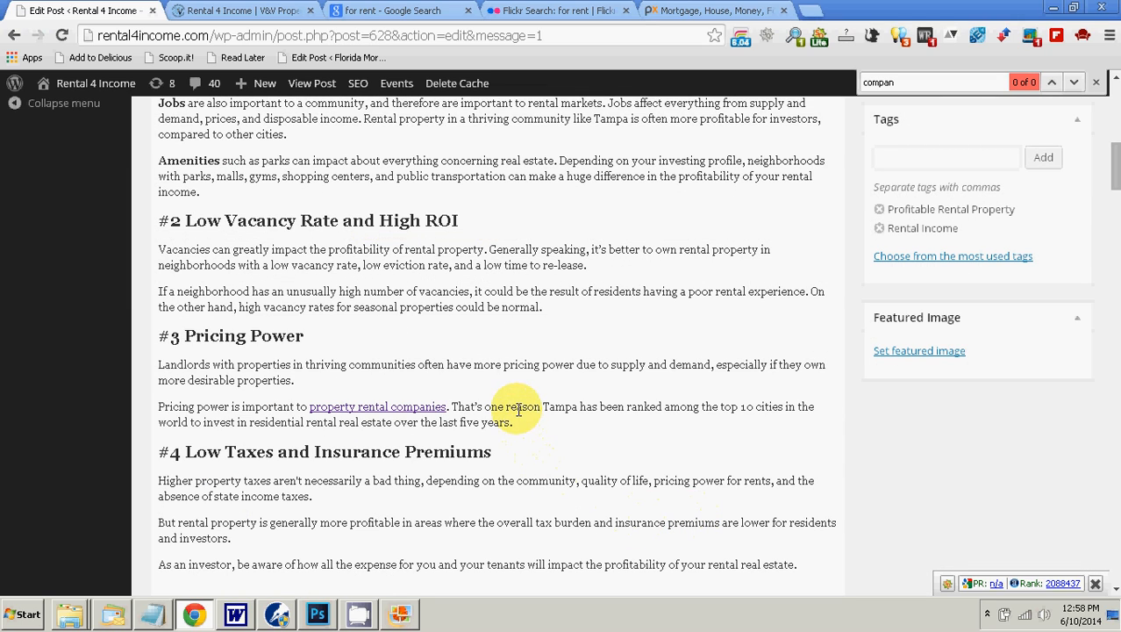
{"action": "left_click", "coordinate": [518, 408]}
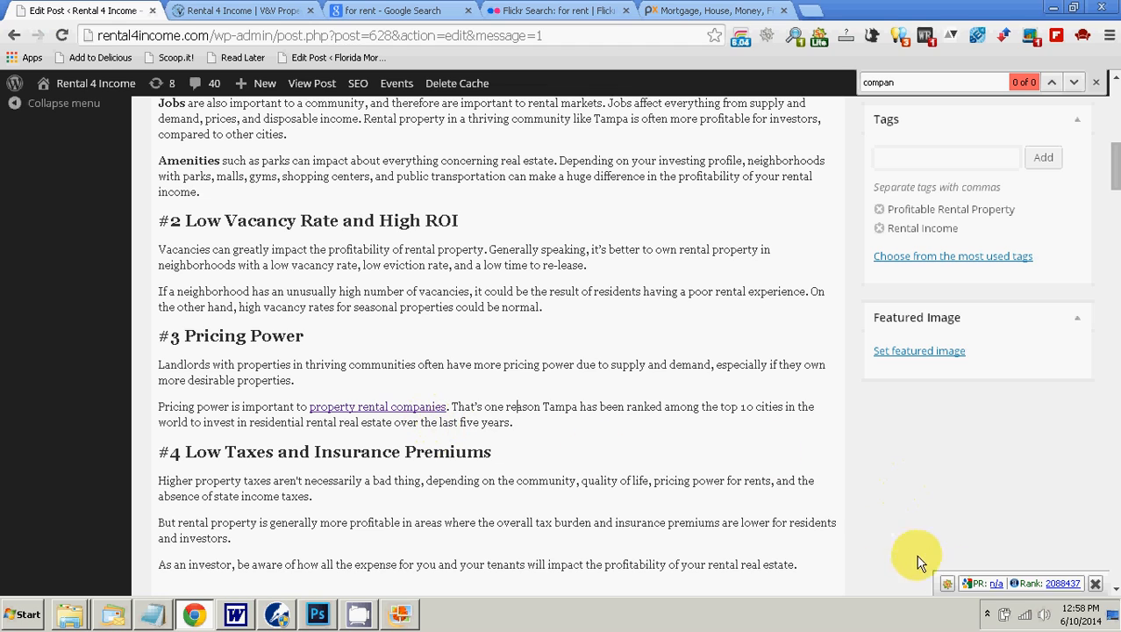
{"action": "left_click", "coordinate": [987, 614]}
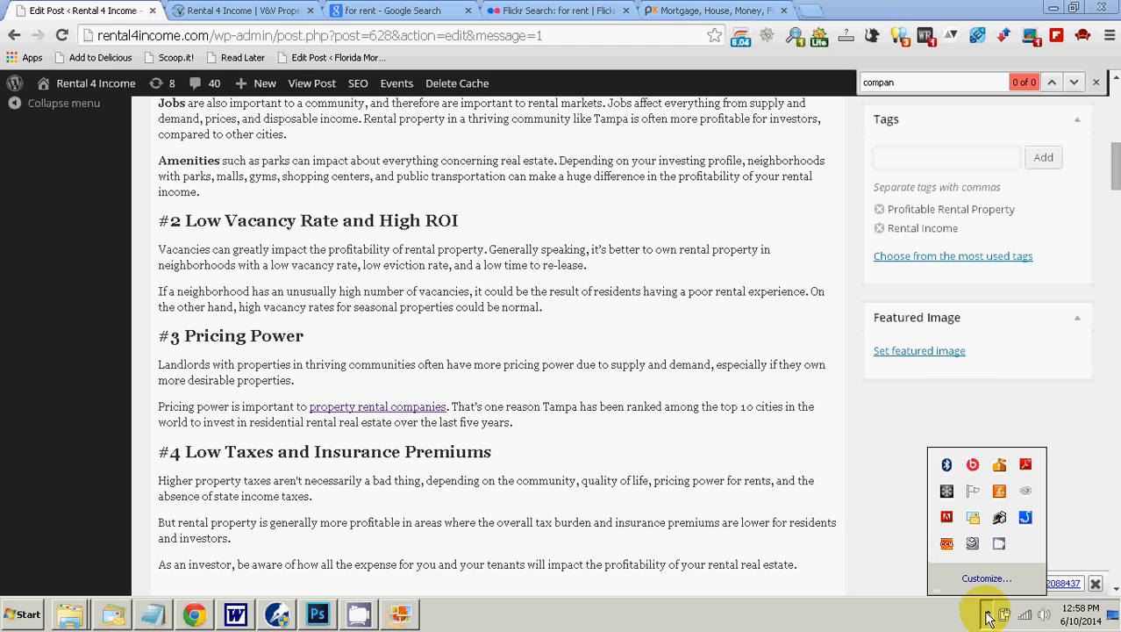
{"action": "left_click", "coordinate": [1000, 545]}
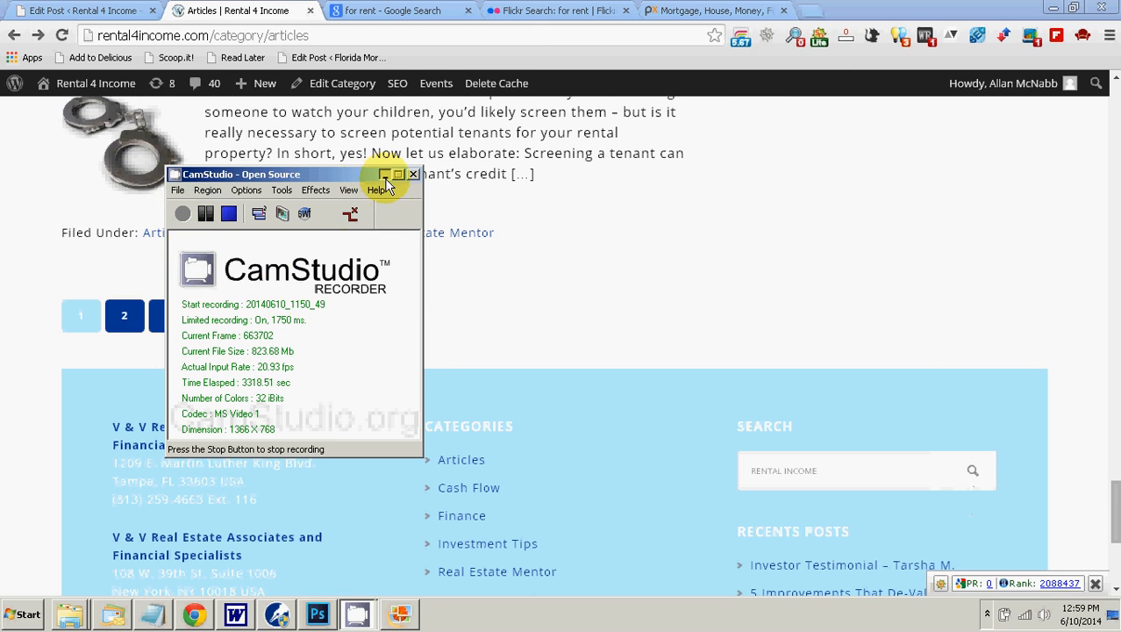
{"action": "left_click", "coordinate": [384, 175]}
Step: Check the trending keywords in the WordPerfect blog notes, return to the post in Chrome and update the scheduled post
{"action": "left_click", "coordinate": [276, 615]}
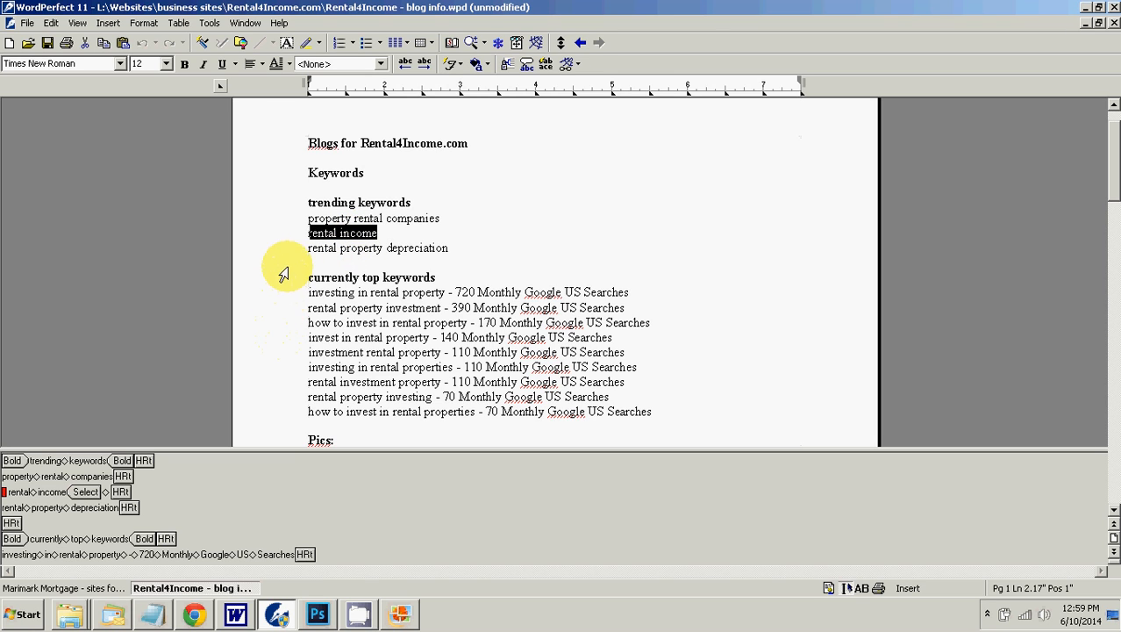
{"action": "left_click", "coordinate": [194, 614]}
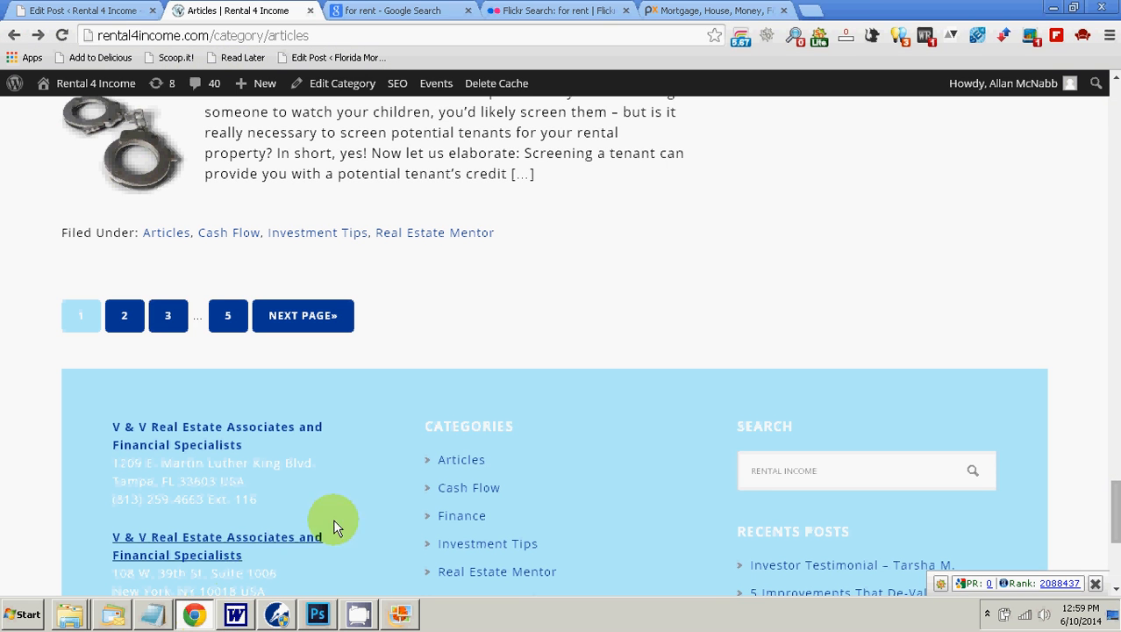
{"action": "left_click", "coordinate": [112, 10]}
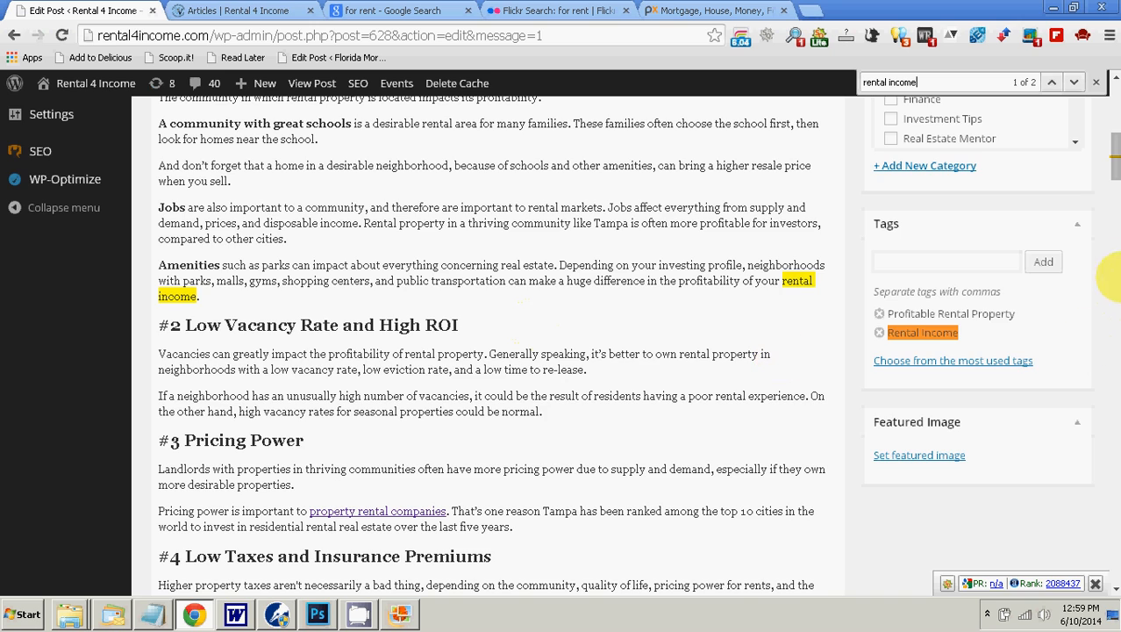
{"action": "scroll", "coordinate": [1065, 291], "scroll_direction": "up", "scroll_amount": 4}
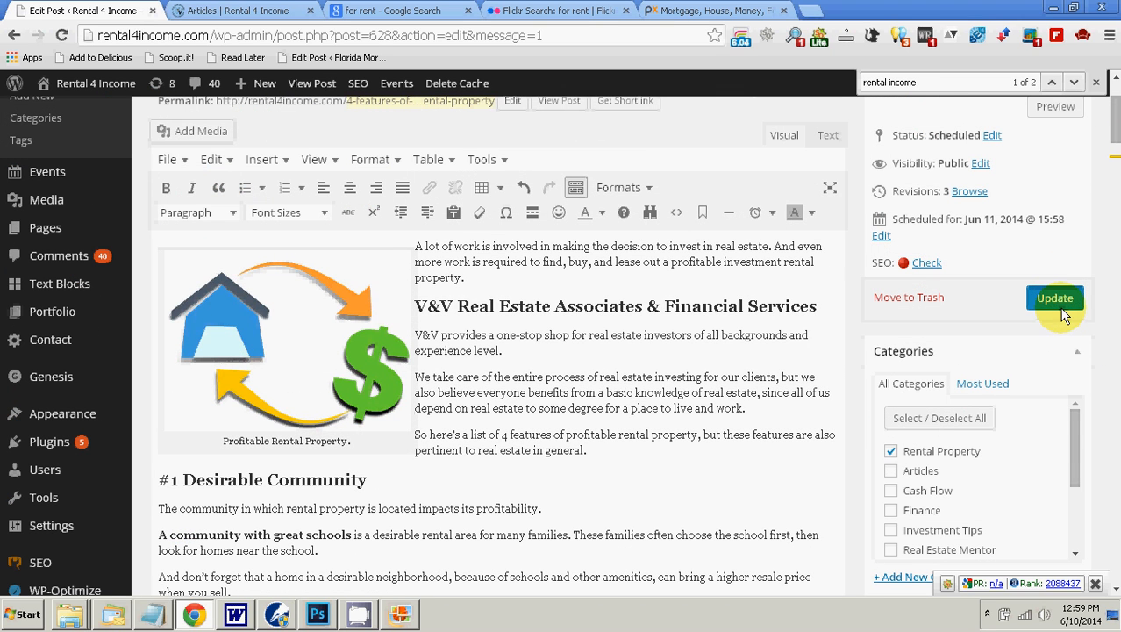
{"action": "left_click", "coordinate": [1055, 296]}
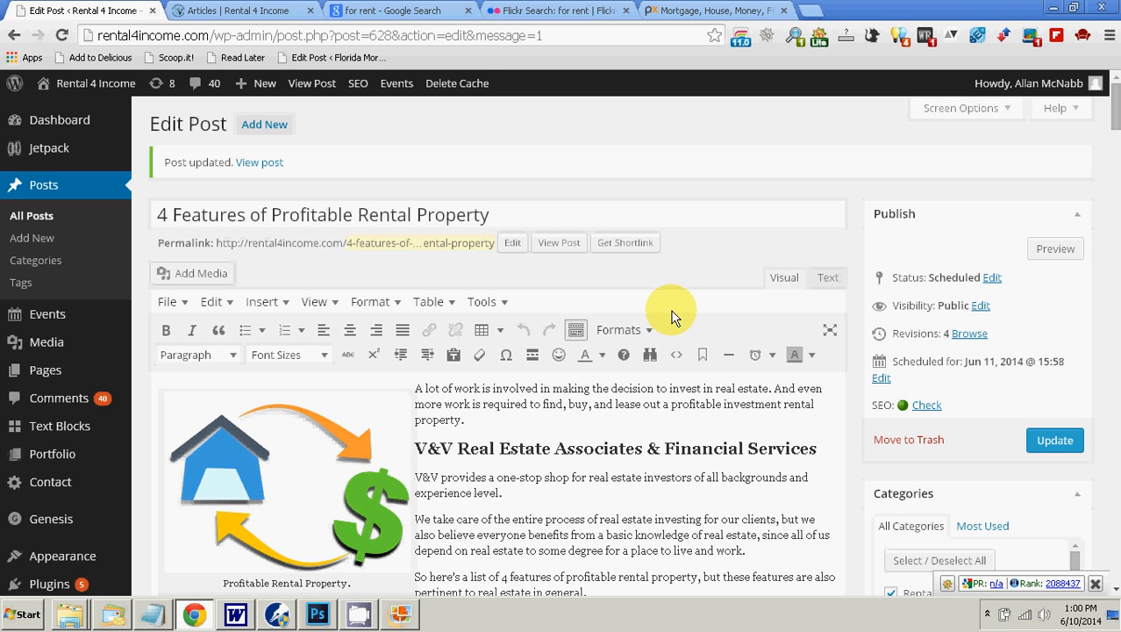
Step: Find "rental income" in the post and select the phrase at the end of the Amenities paragraph
{"action": "left_click", "coordinate": [1110, 35]}
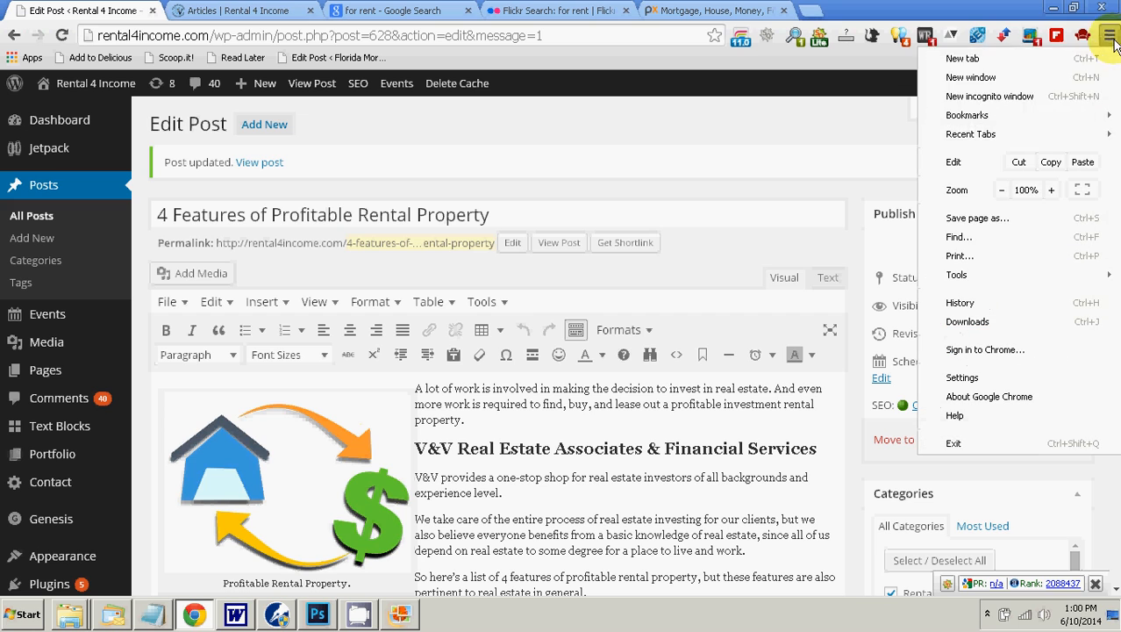
{"action": "left_click", "coordinate": [959, 237]}
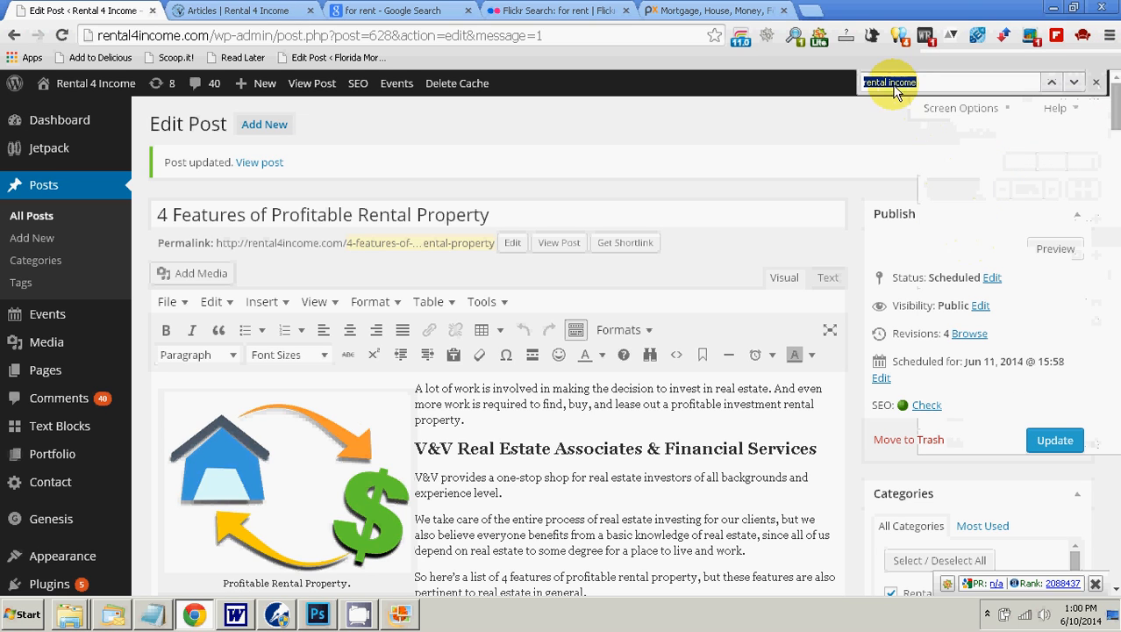
{"action": "left_click", "coordinate": [1073, 82]}
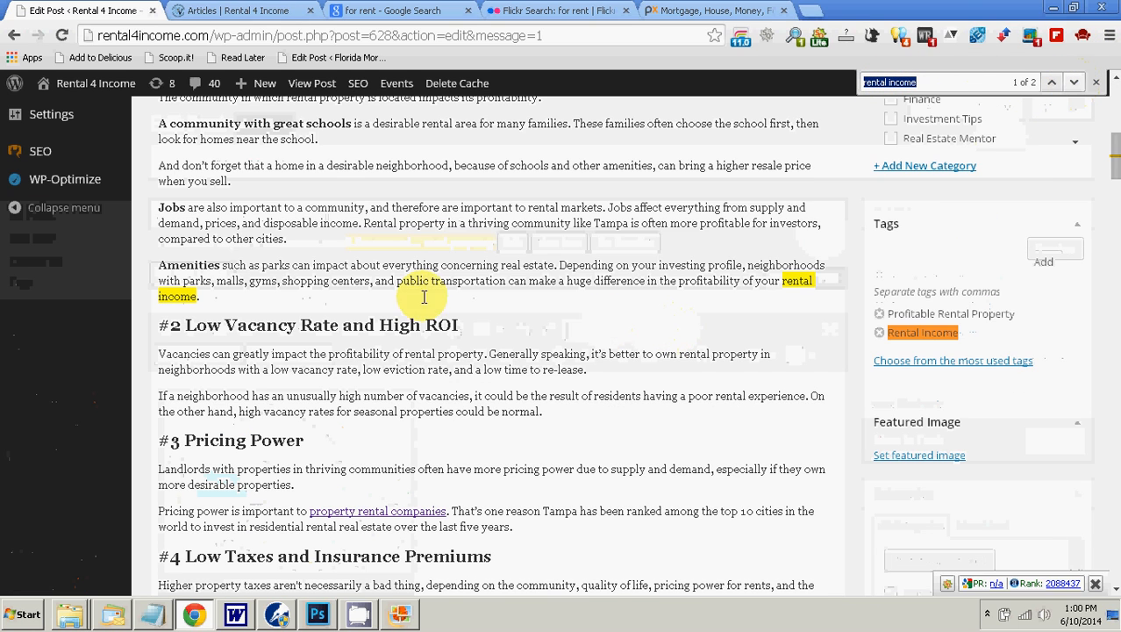
{"action": "left_click", "coordinate": [785, 281]}
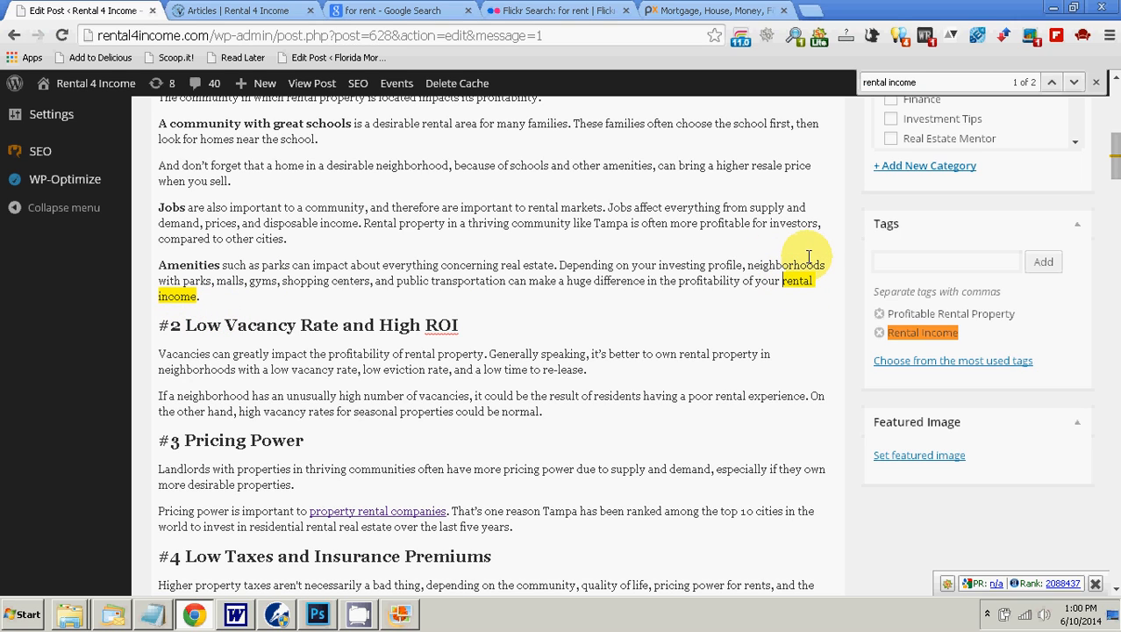
{"action": "left_click", "coordinate": [1096, 81]}
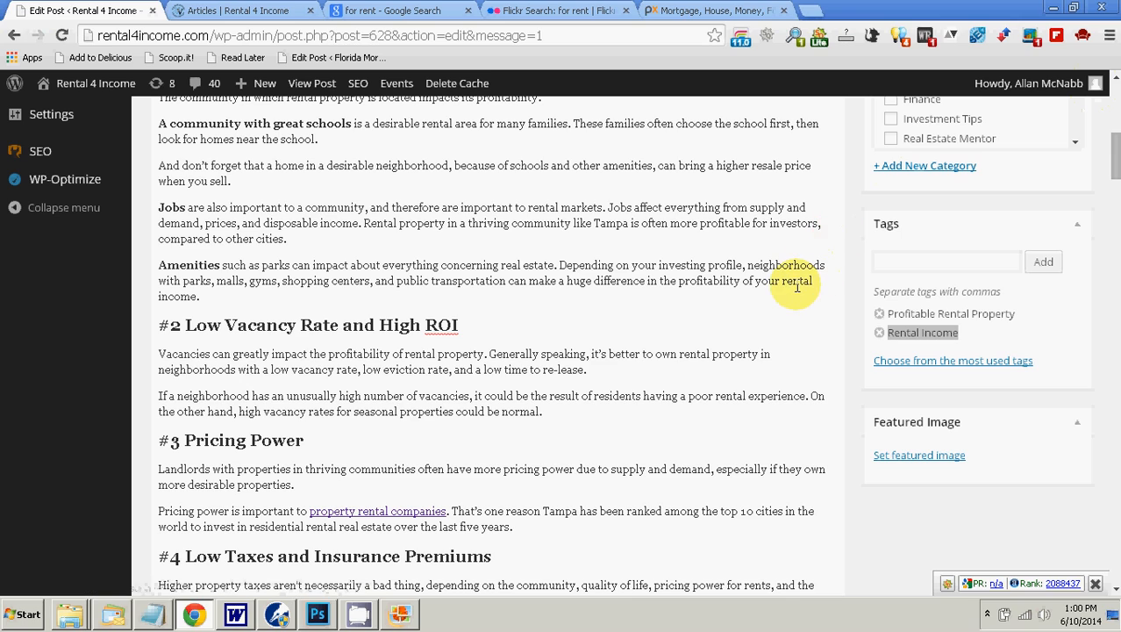
{"action": "key", "text": "shift+Right"}
{"action": "key", "text": "shift+Right"}
{"action": "key", "text": "shift+Right"}
{"action": "key", "text": "shift+Right"}
{"action": "key", "text": "shift+Right"}
{"action": "key", "text": "shift+Right"}
{"action": "key", "text": "shift+Right"}
{"action": "key", "text": "shift+Right"}
{"action": "key", "text": "shift+Right"}
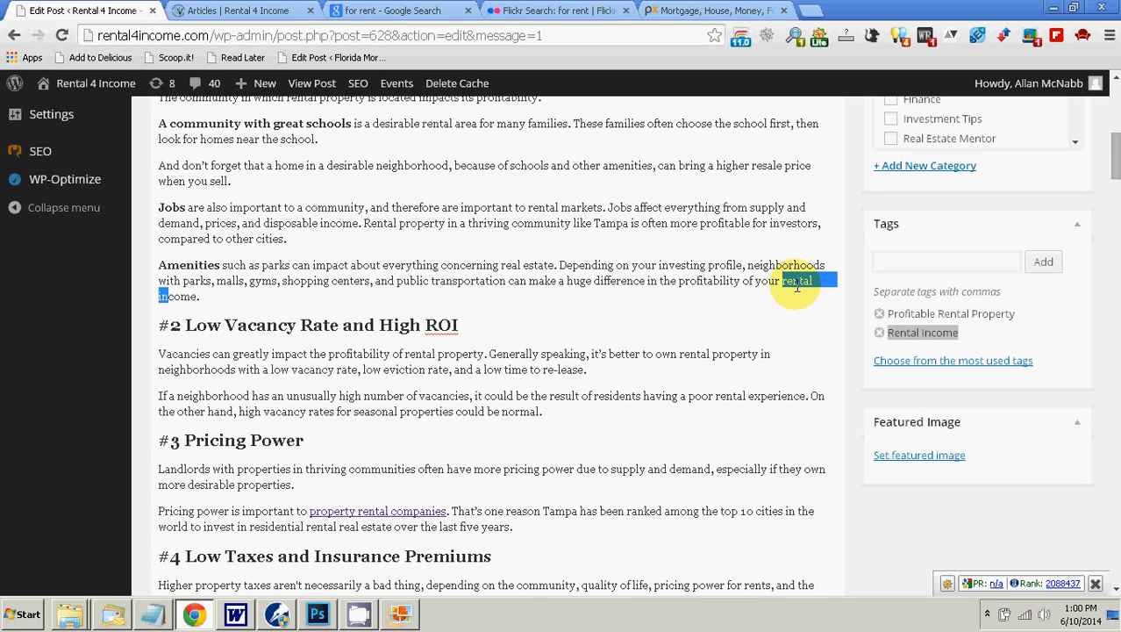
{"action": "key", "text": "shift+Right"}
{"action": "key", "text": "shift+Right"}
{"action": "key", "text": "shift+Right"}
{"action": "key", "text": "shift+Right"}
{"action": "key", "text": "shift+Right"}
{"action": "key", "text": "shift+Left"}
{"action": "key", "text": "ctrl+c"}
Step: Start inserting a link on the selected phrase and paste "rental income" as the link title
{"action": "left_click_drag", "start_coordinate": [1112, 144], "coordinate": [1116, 117]}
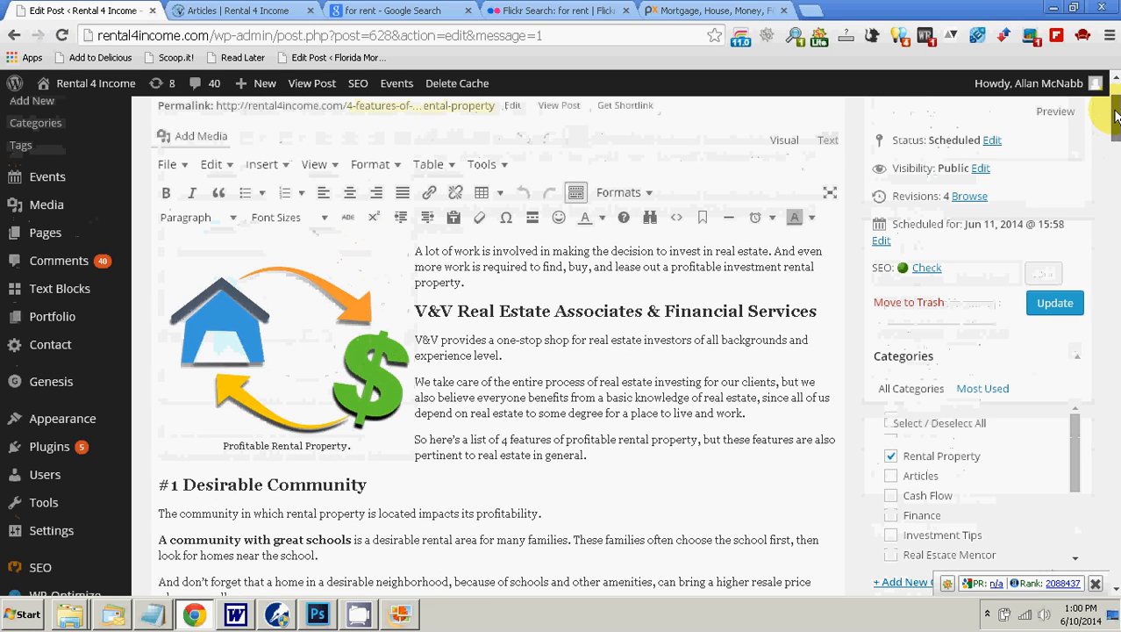
{"action": "left_click", "coordinate": [429, 192]}
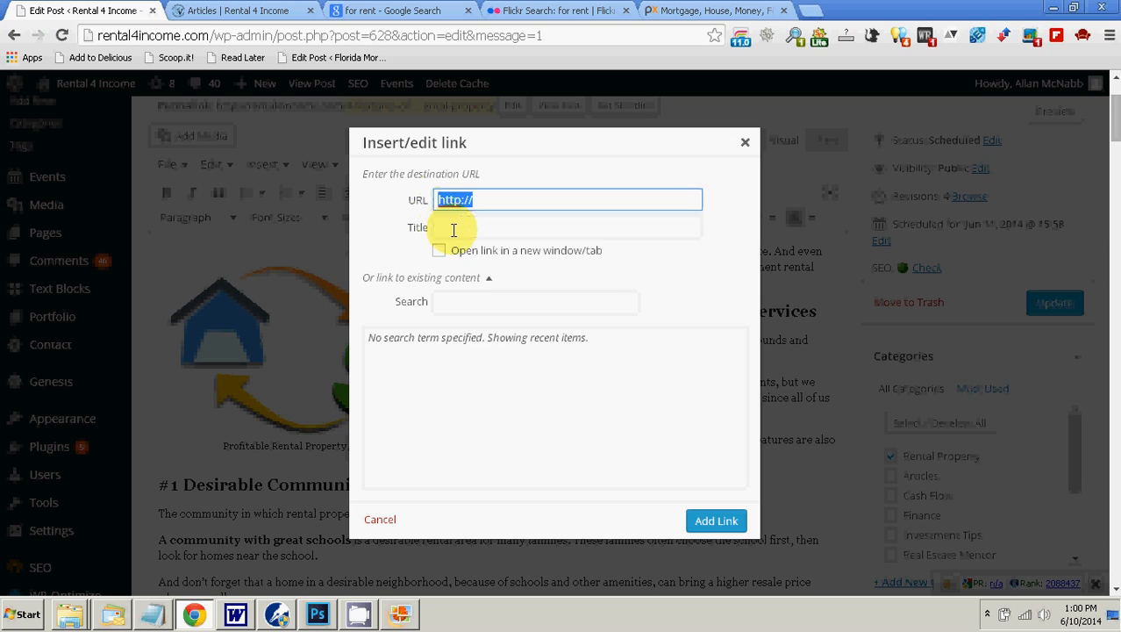
{"action": "right_click", "coordinate": [454, 229]}
{"action": "left_click", "coordinate": [493, 318]}
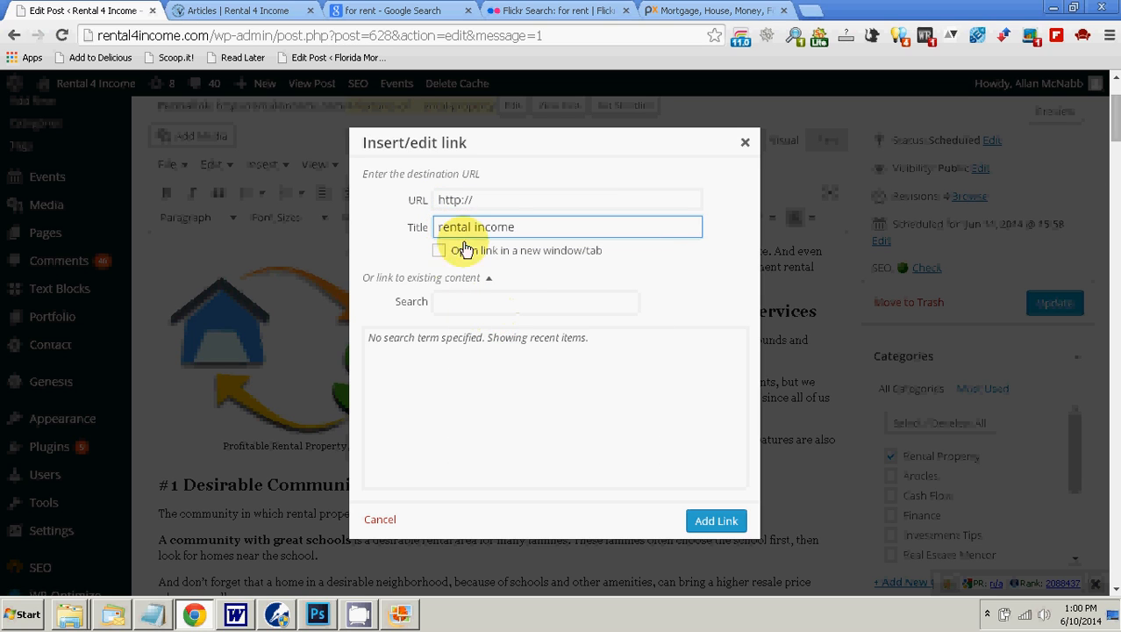
{"action": "left_click", "coordinate": [494, 198]}
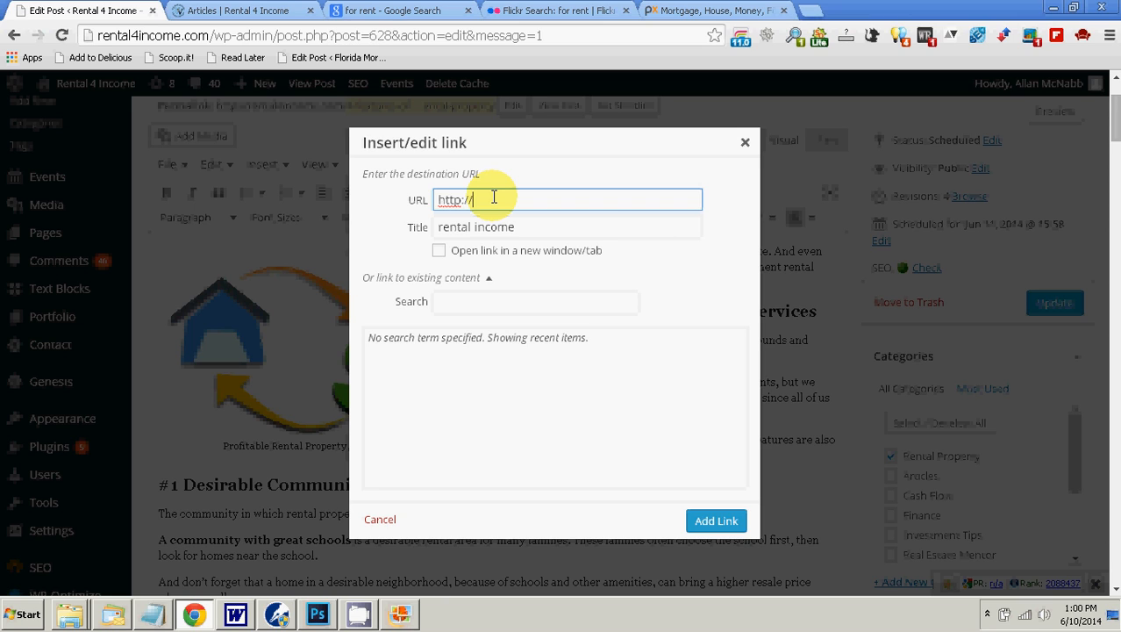
Step: Search the Rental 4 Income site for "rental income" and look through the resulting articles for a suitable link target
{"action": "left_click", "coordinate": [233, 11]}
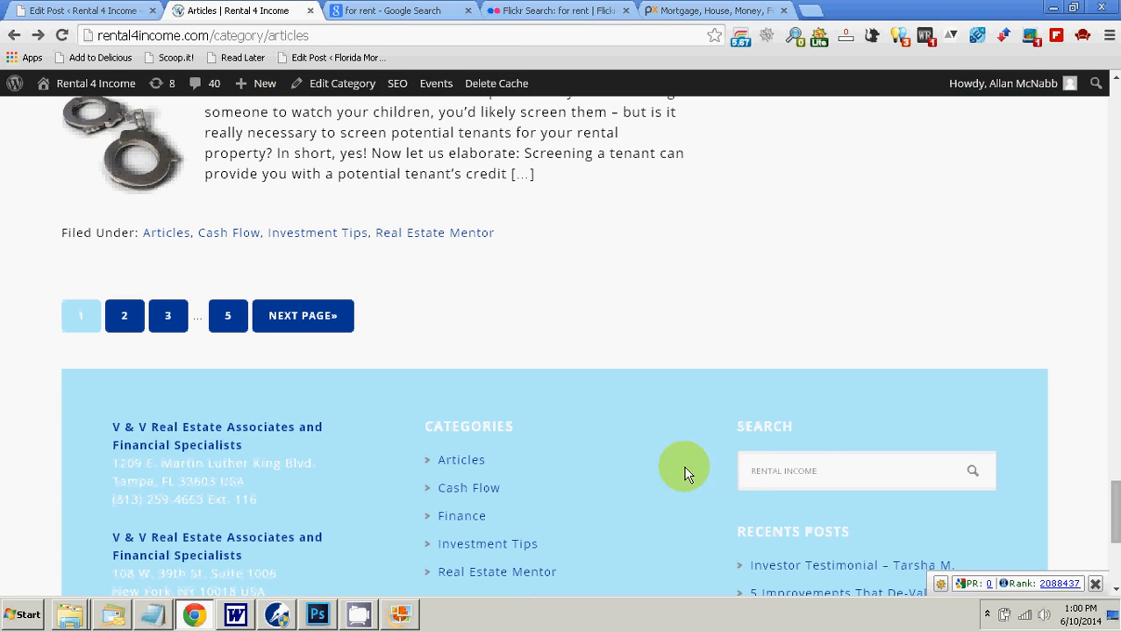
{"action": "left_click", "coordinate": [830, 468]}
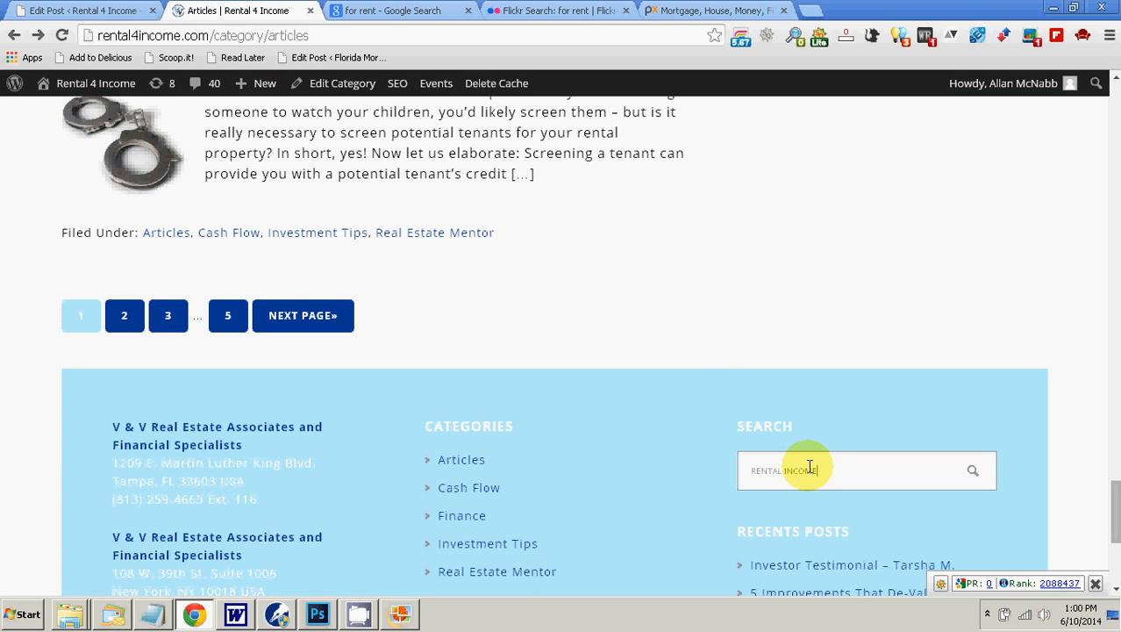
{"action": "key", "text": "Return"}
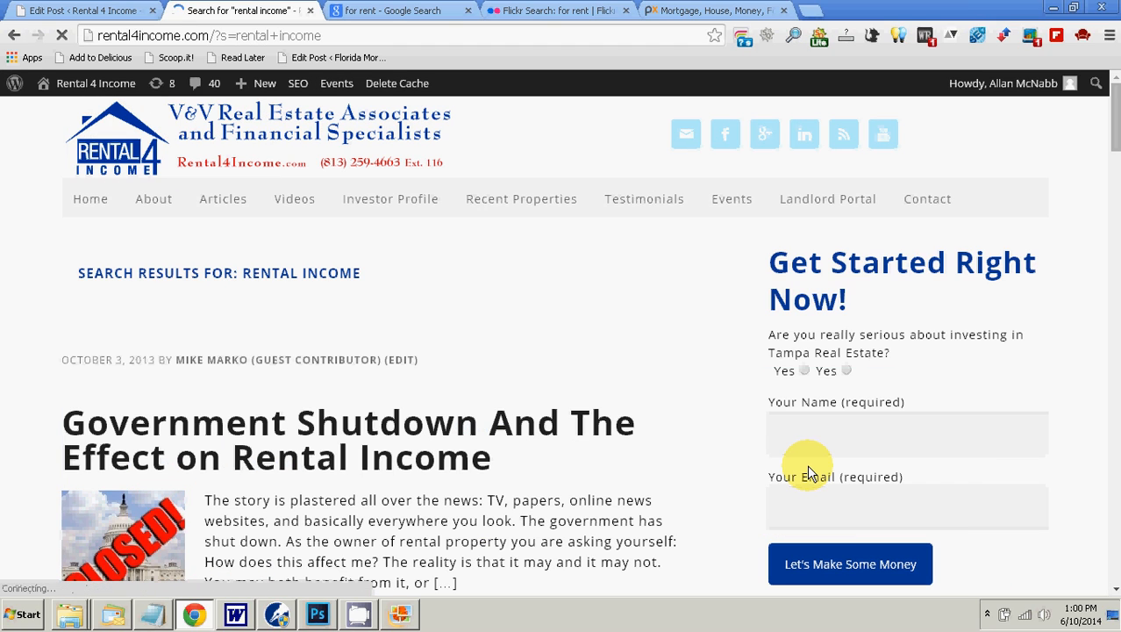
{"action": "scroll", "coordinate": [220, 431], "scroll_direction": "down", "scroll_amount": 8}
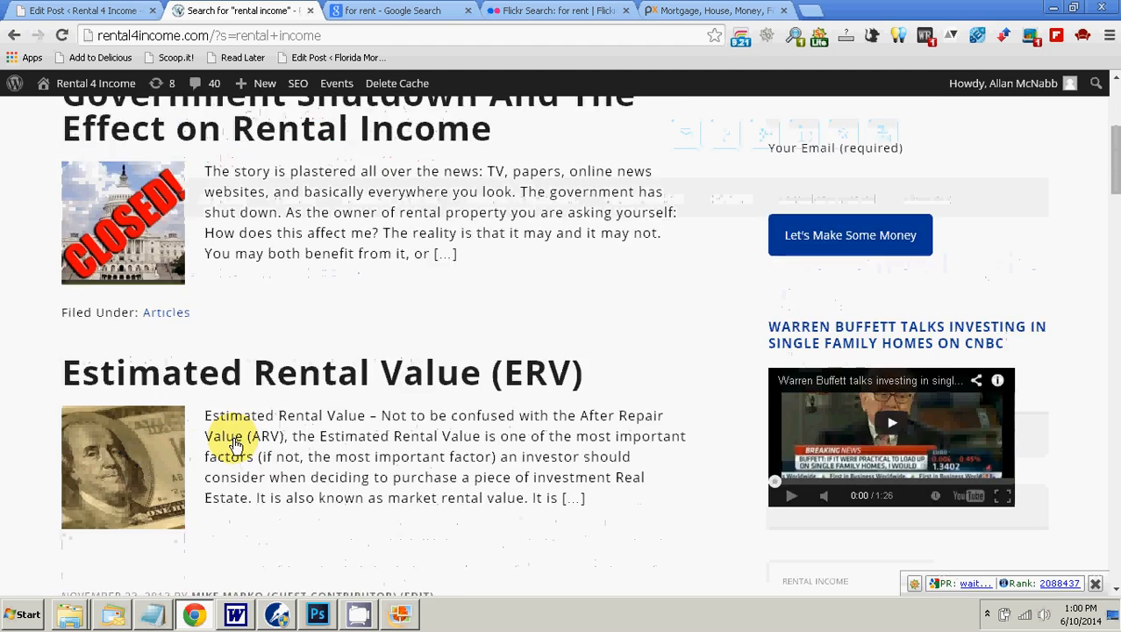
{"action": "scroll", "coordinate": [235, 442], "scroll_direction": "up", "scroll_amount": 6}
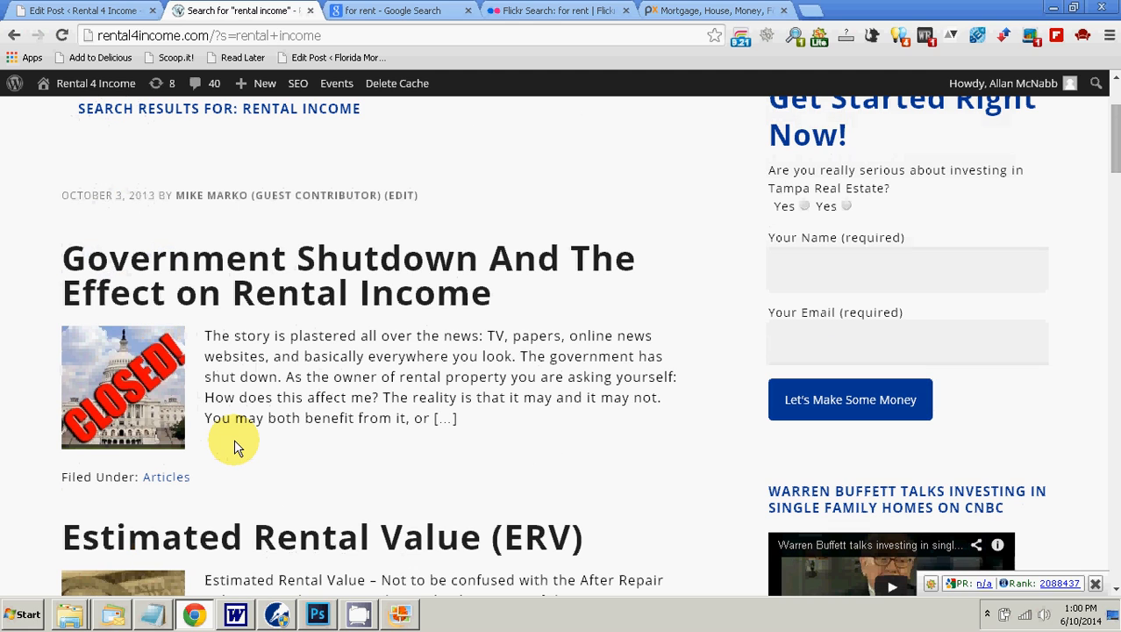
{"action": "scroll", "coordinate": [234, 445], "scroll_direction": "up", "scroll_amount": 2}
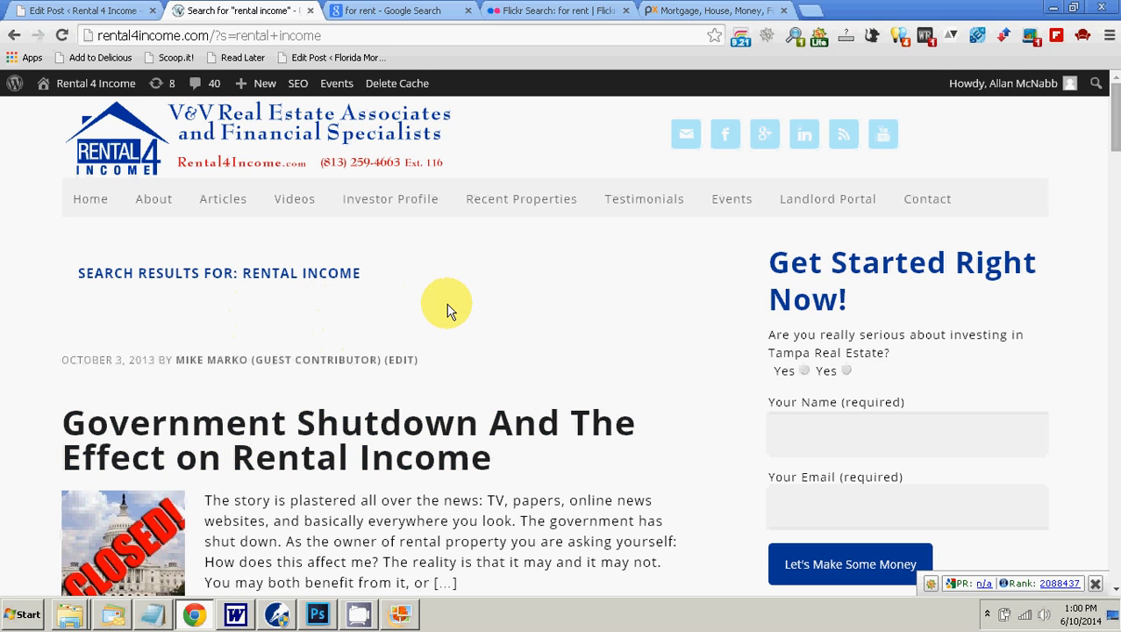
{"action": "scroll", "coordinate": [441, 316], "scroll_direction": "down", "scroll_amount": 10}
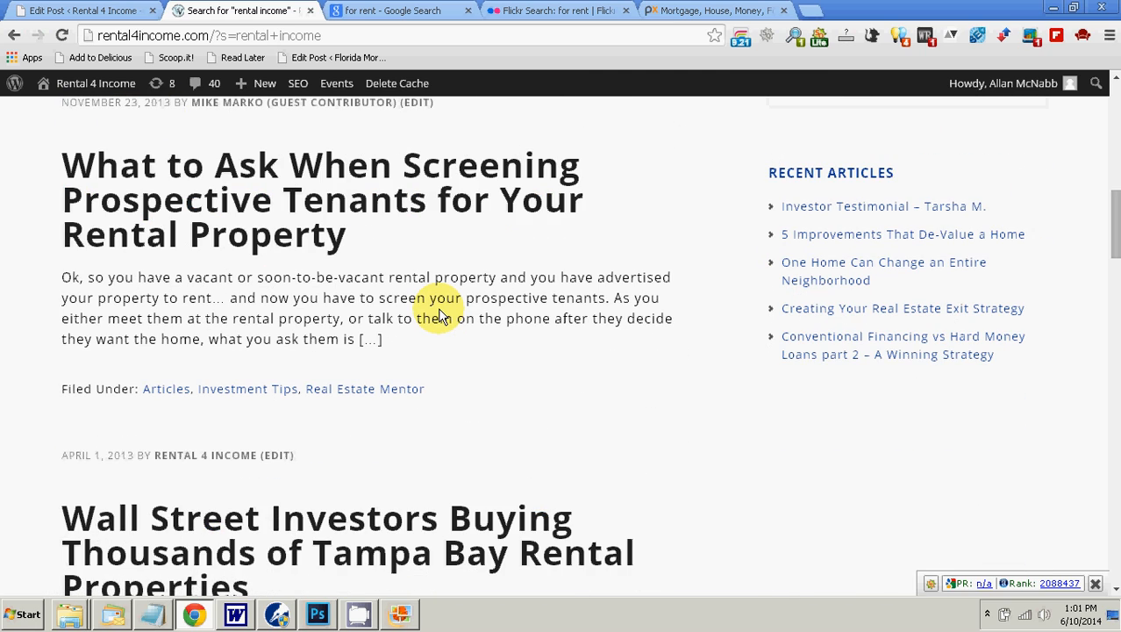
{"action": "scroll", "coordinate": [442, 316], "scroll_direction": "down", "scroll_amount": 8}
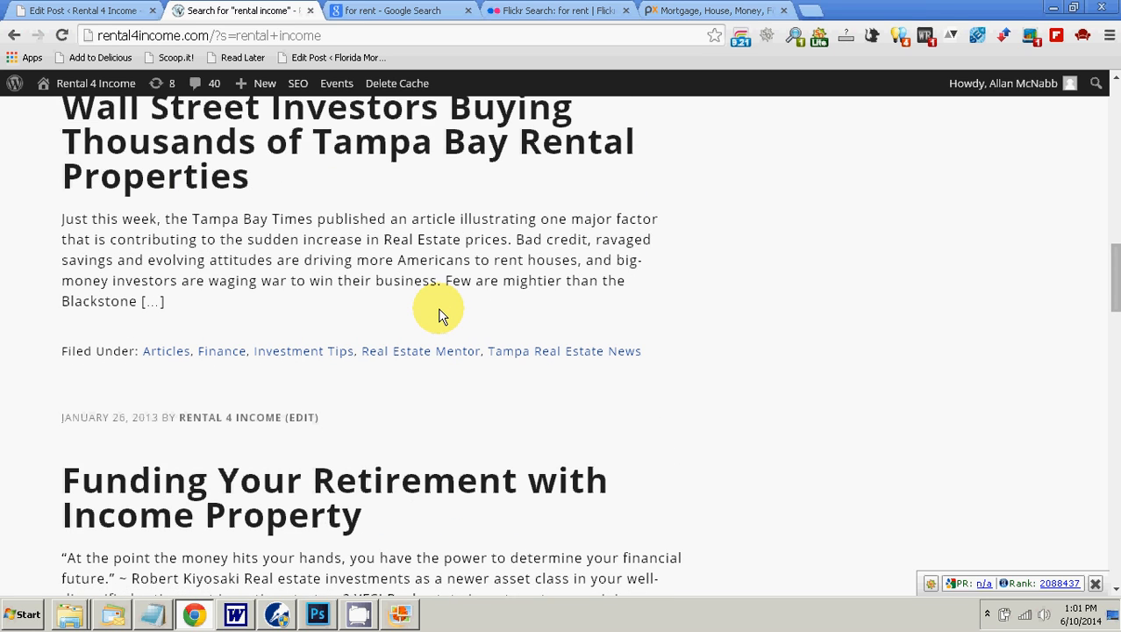
{"action": "scroll", "coordinate": [441, 314], "scroll_direction": "up", "scroll_amount": 15}
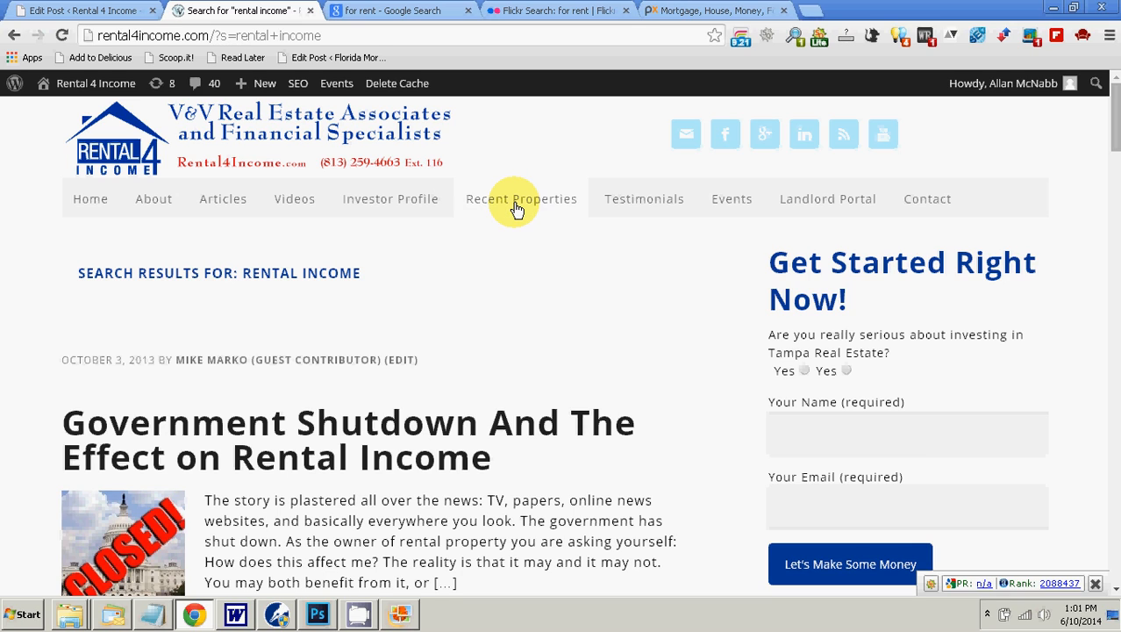
Step: Open the site's Recent Properties page and copy its address
{"action": "left_click", "coordinate": [518, 209]}
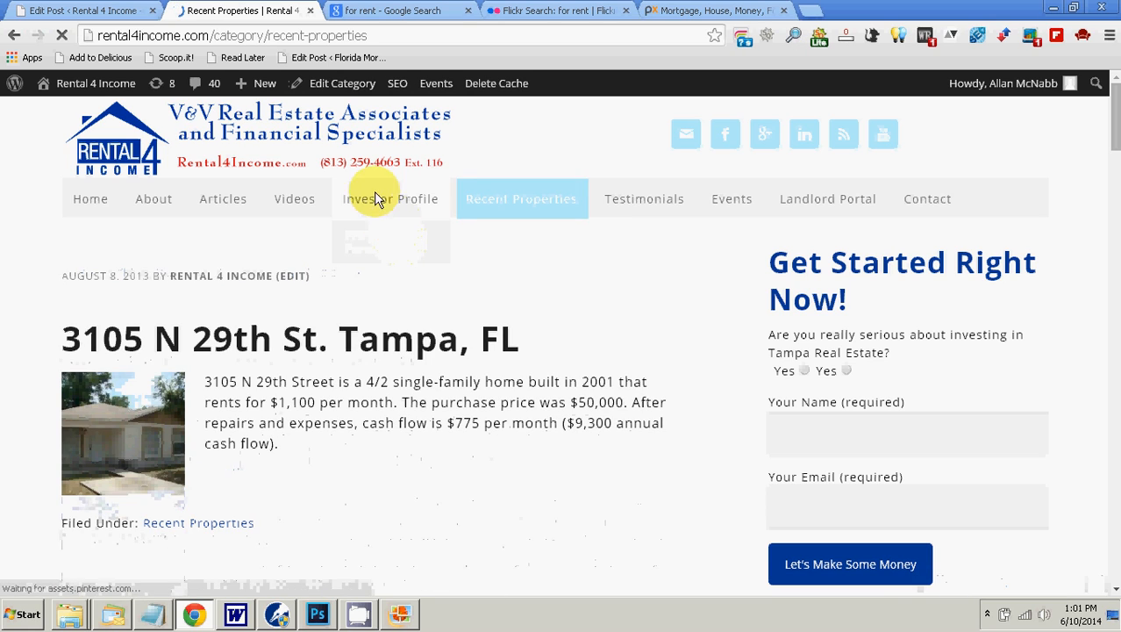
{"action": "left_click", "coordinate": [360, 35]}
{"action": "right_click", "coordinate": [359, 42]}
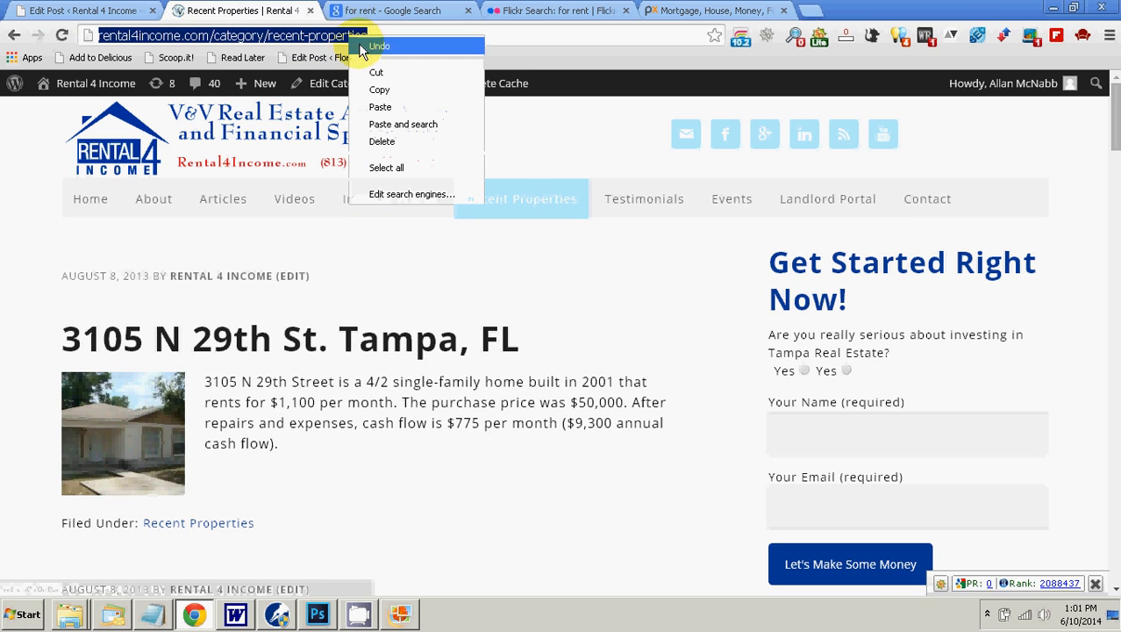
{"action": "left_click", "coordinate": [379, 90]}
Step: Set the post's link URL to rental4income.com/category/recent-properties, add the link to "rental income" and check both keyword links in the text
{"action": "left_click", "coordinate": [78, 12]}
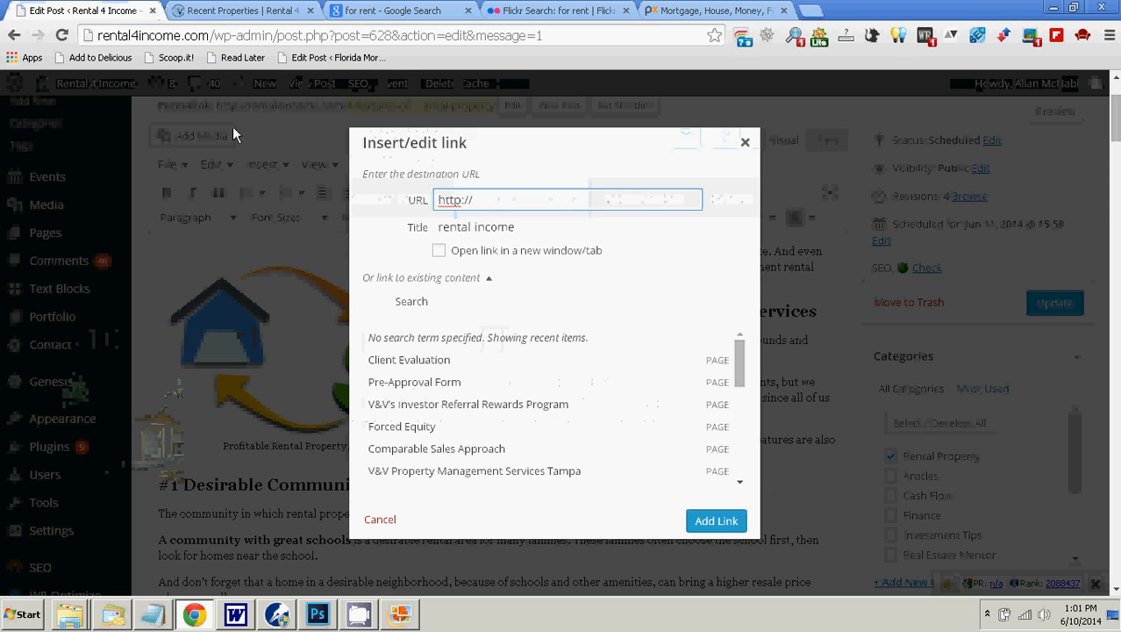
{"action": "triple_click", "coordinate": [446, 198]}
{"action": "right_click", "coordinate": [446, 198]}
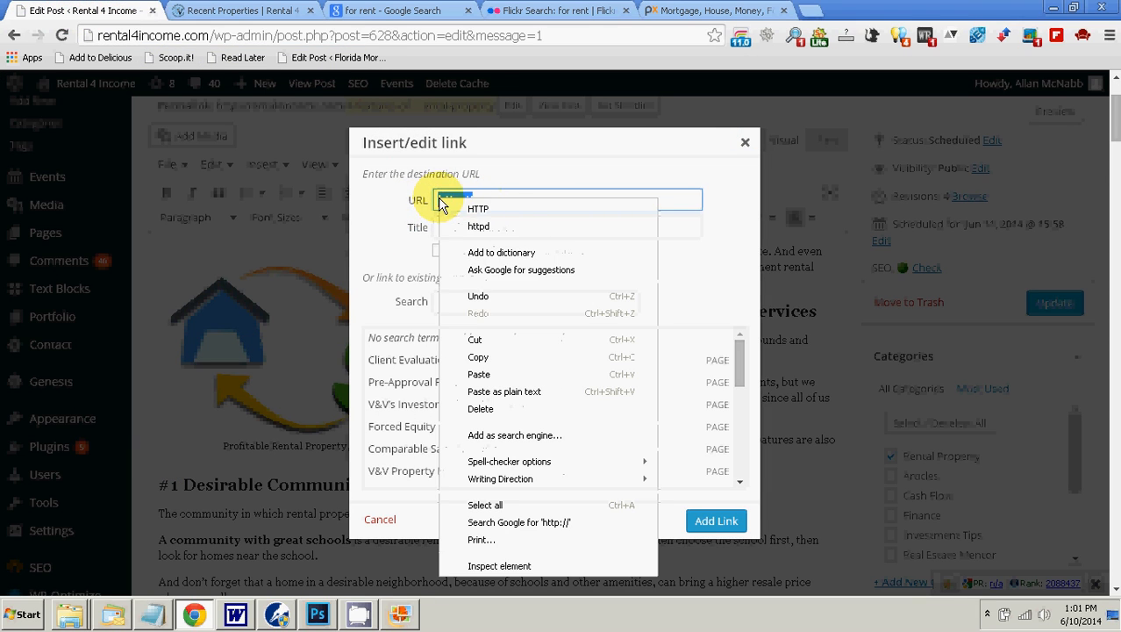
{"action": "left_click", "coordinate": [531, 390]}
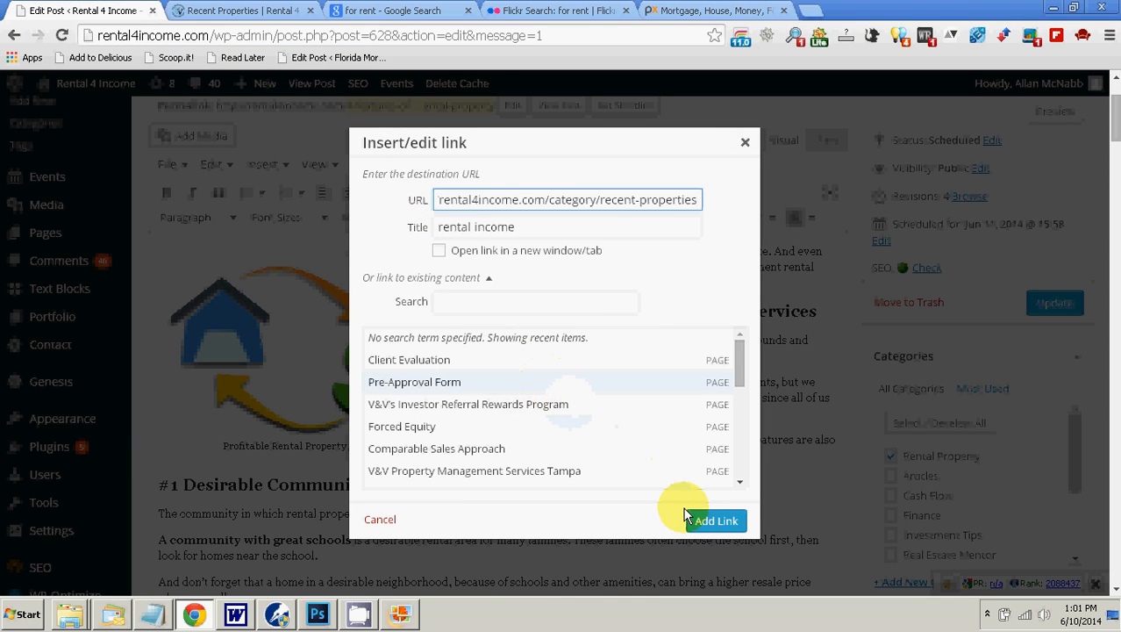
{"action": "left_click", "coordinate": [709, 519]}
{"action": "scroll", "coordinate": [612, 472], "scroll_direction": "down", "scroll_amount": 2}
{"action": "scroll", "coordinate": [612, 472], "scroll_direction": "down", "scroll_amount": 4}
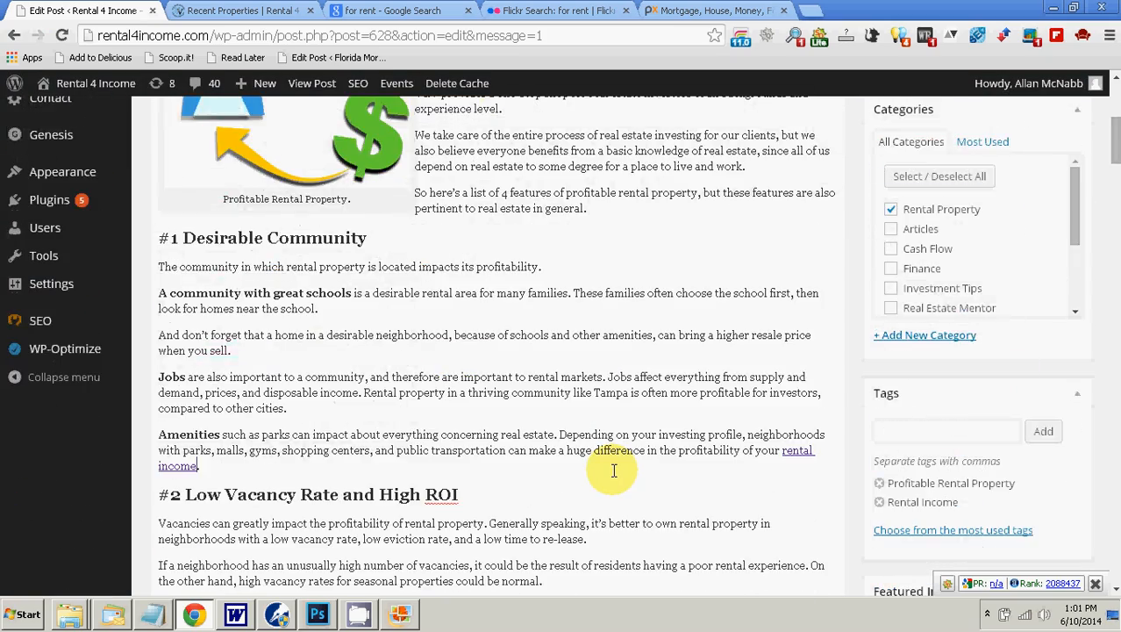
{"action": "scroll", "coordinate": [614, 471], "scroll_direction": "up", "scroll_amount": 3}
{"action": "scroll", "coordinate": [785, 453], "scroll_direction": "down", "scroll_amount": 3}
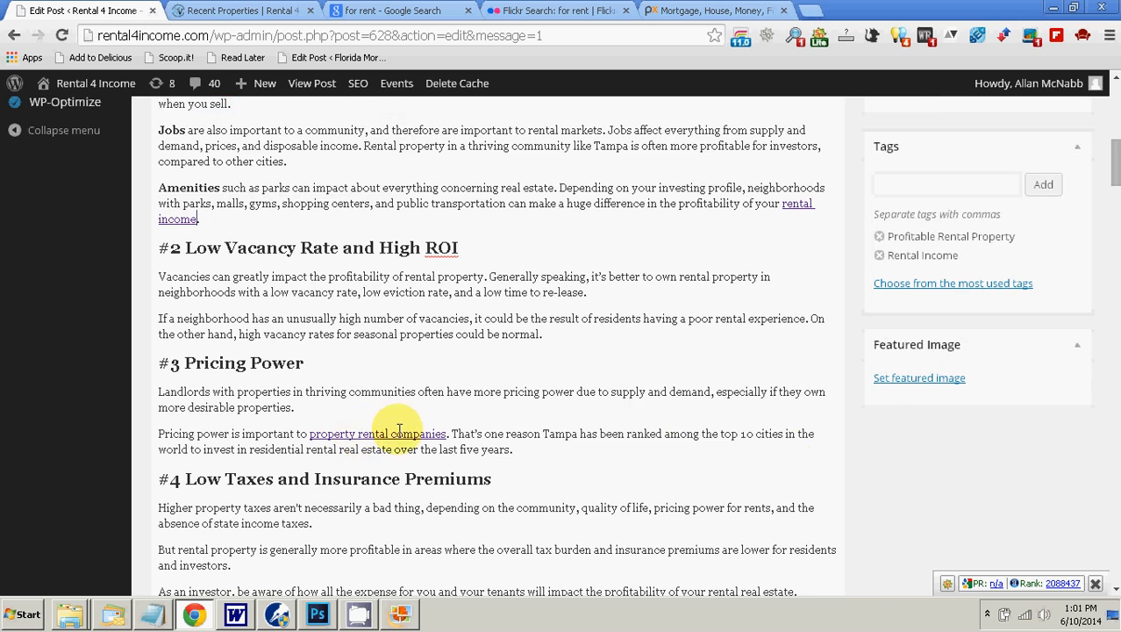
{"action": "scroll", "coordinate": [722, 433], "scroll_direction": "up", "scroll_amount": 8}
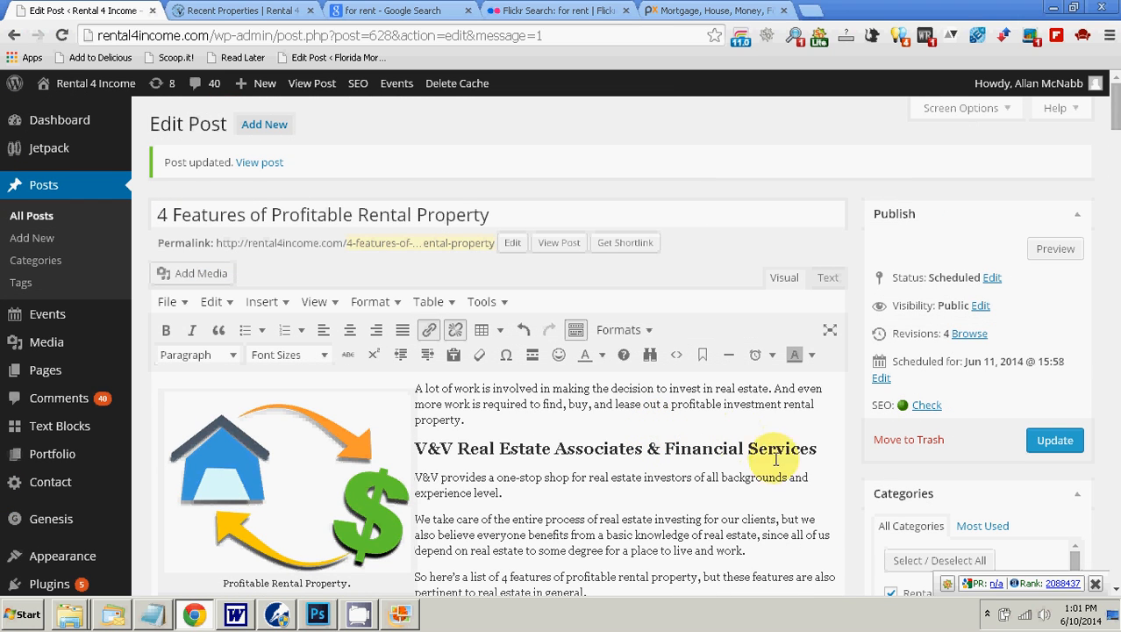
{"action": "left_click", "coordinate": [987, 613]}
{"action": "left_click", "coordinate": [999, 543]}
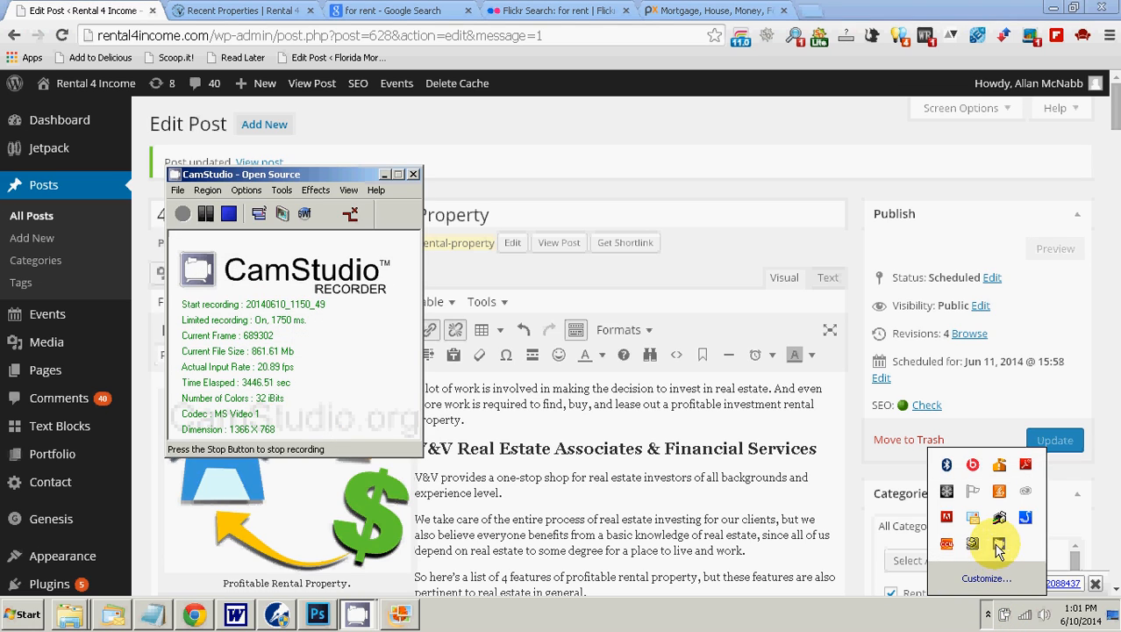
{"action": "left_click", "coordinate": [205, 213]}
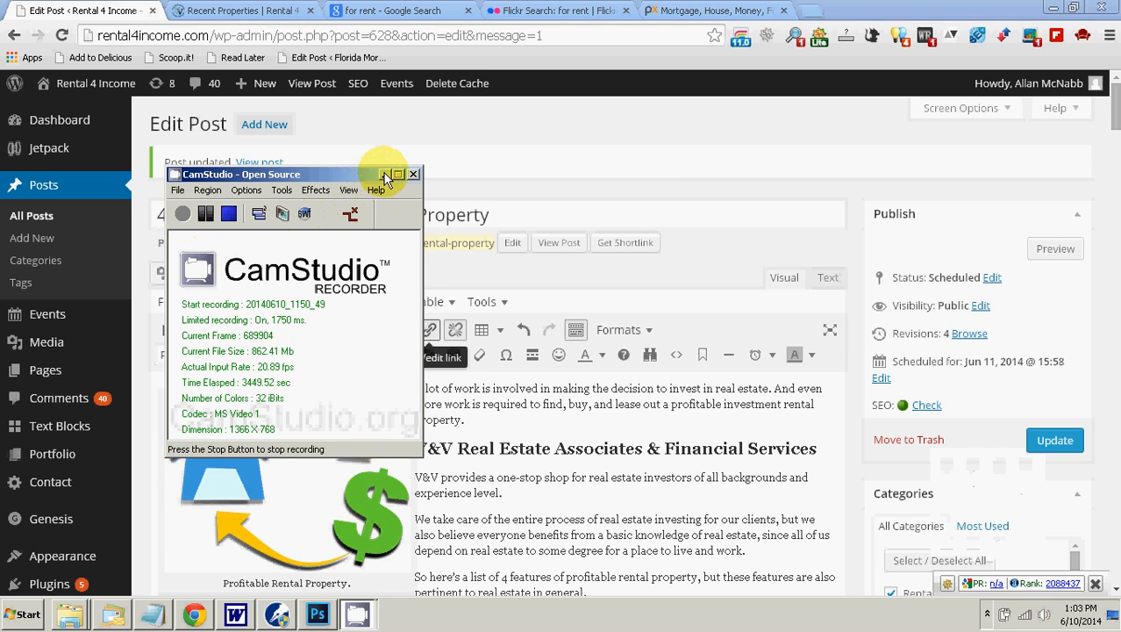
{"action": "left_click", "coordinate": [385, 177]}
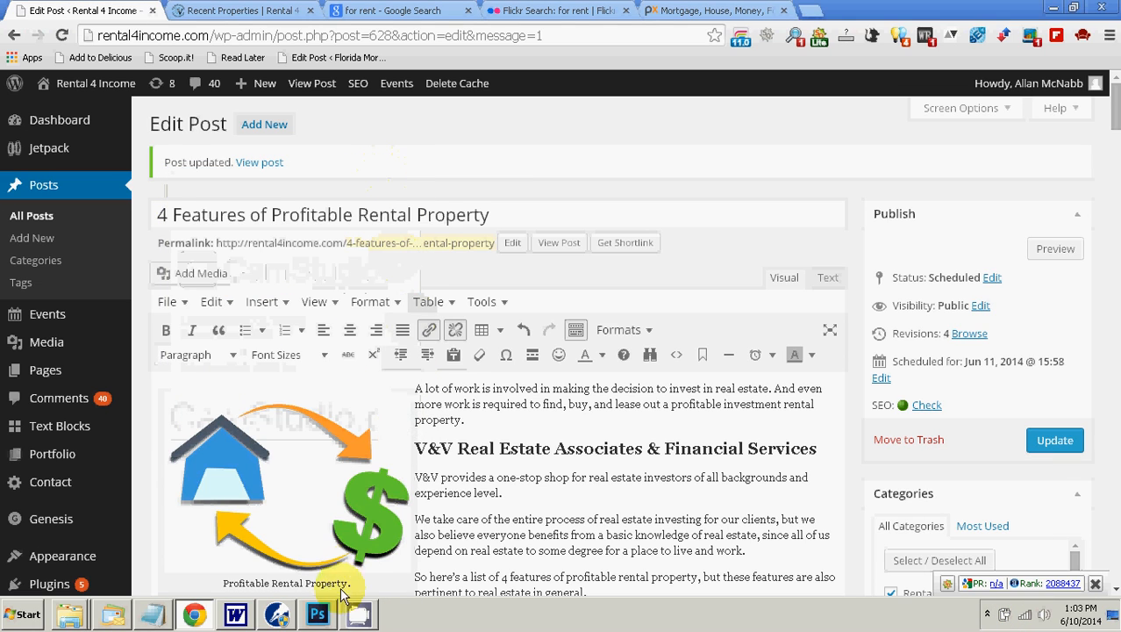
Step: Check the keyword list in WordPerfect and find the occurrences of "rental property" in the post back in Chrome
{"action": "left_click", "coordinate": [280, 614]}
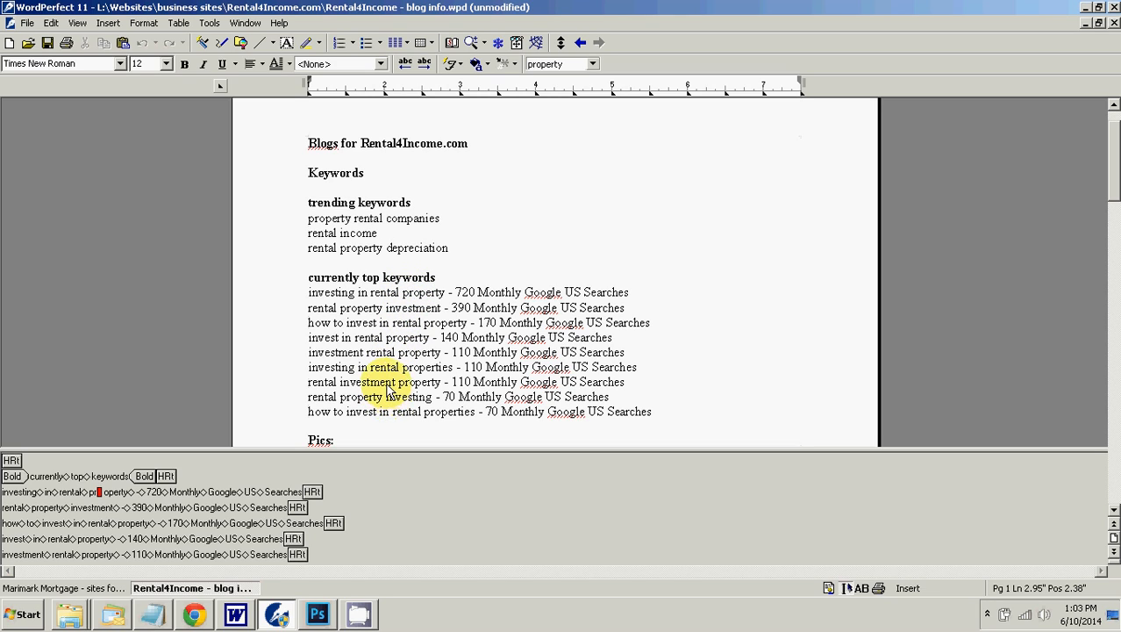
{"action": "left_click", "coordinate": [194, 614]}
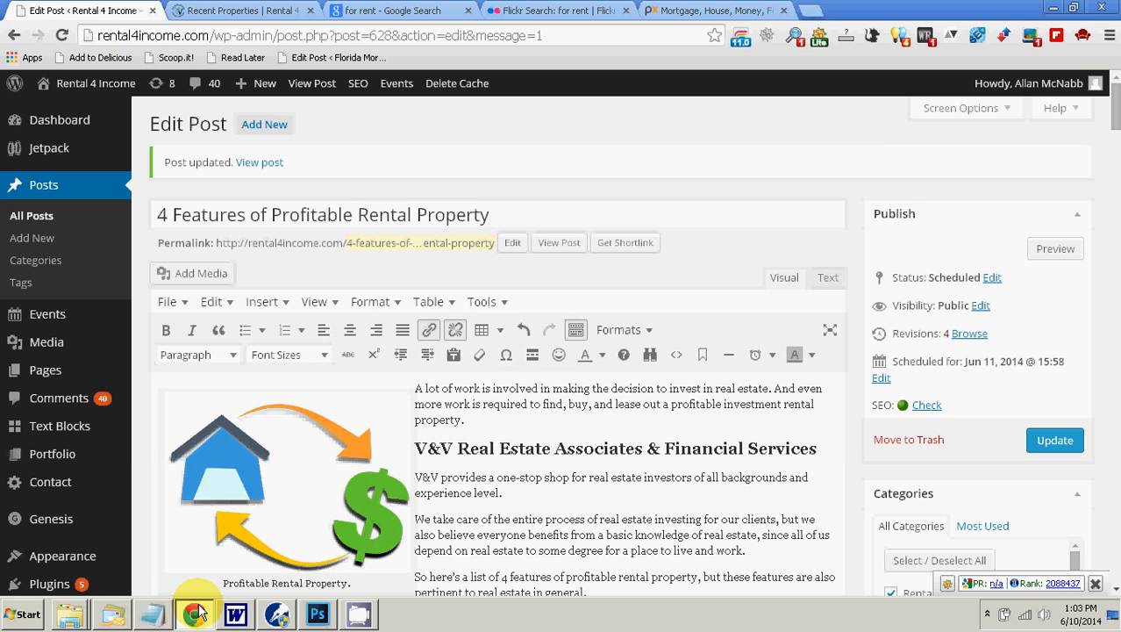
{"action": "left_click", "coordinate": [1110, 35]}
{"action": "left_click", "coordinate": [979, 248]}
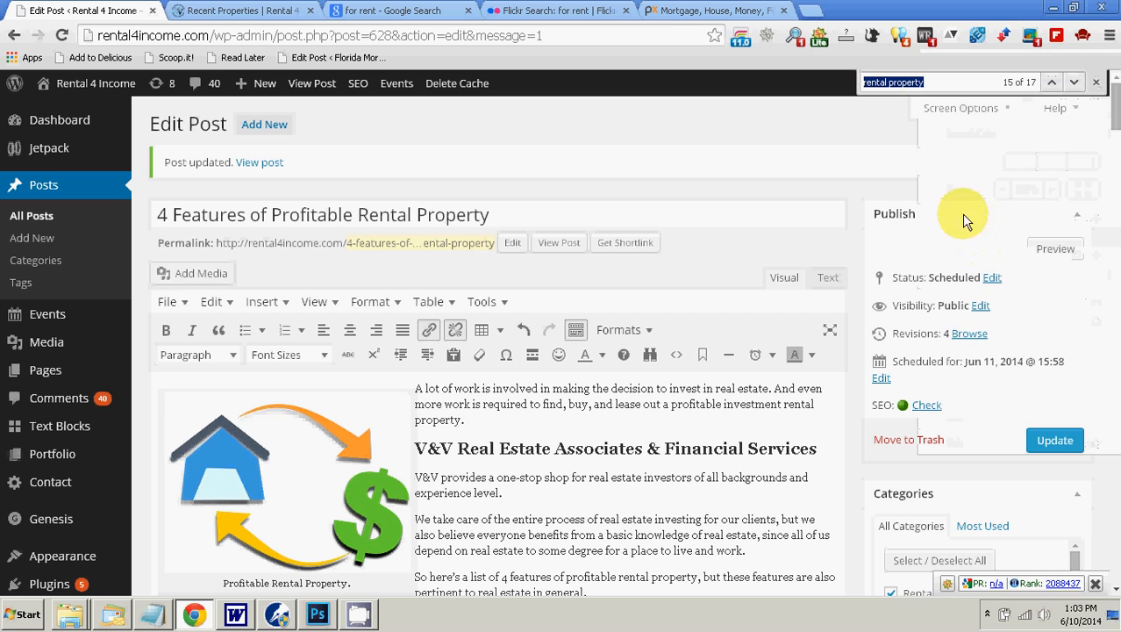
{"action": "left_click", "coordinate": [1074, 83]}
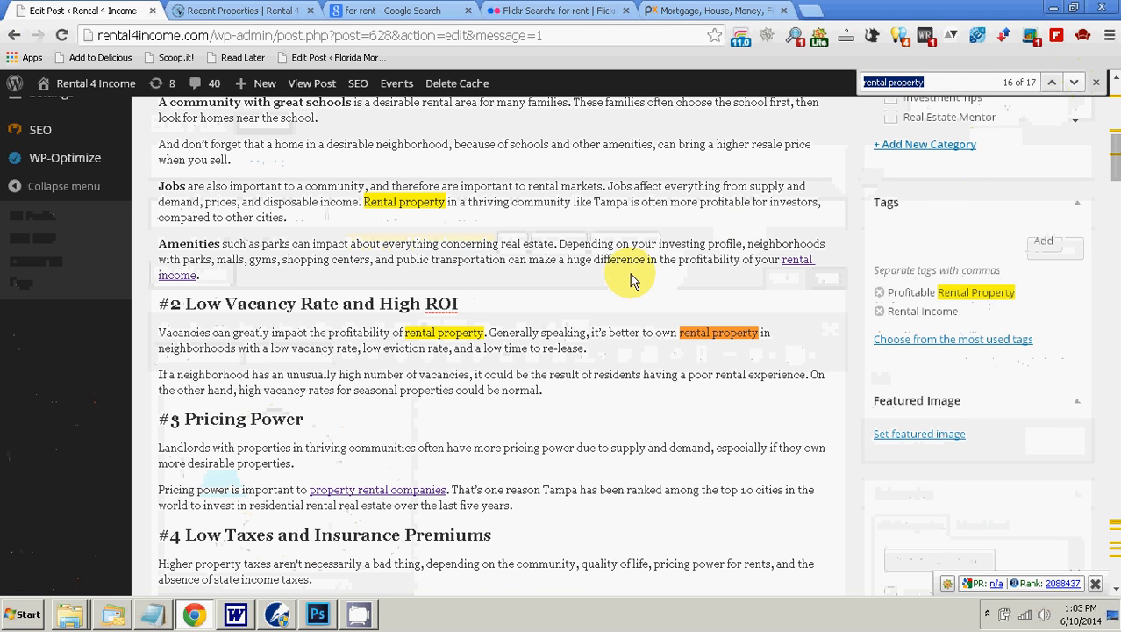
{"action": "scroll", "coordinate": [630, 279], "scroll_direction": "up", "scroll_amount": 3}
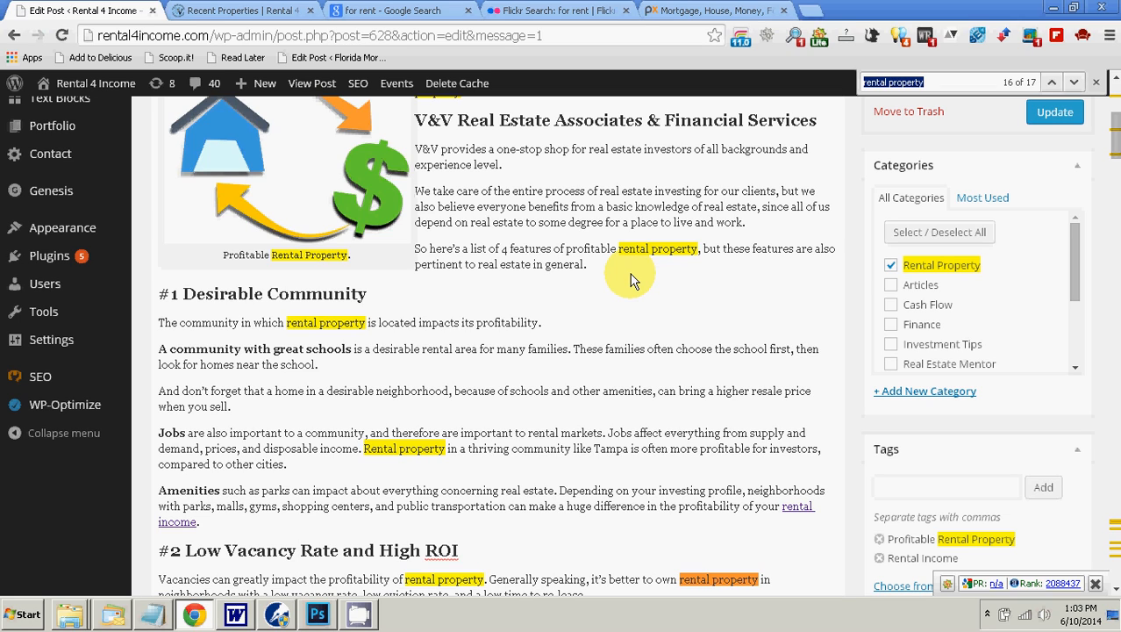
Step: Select and copy "profitable rental property" in the sentence introducing the 4 features and search the Rental 4 Income site for it
{"action": "left_click", "coordinate": [635, 264]}
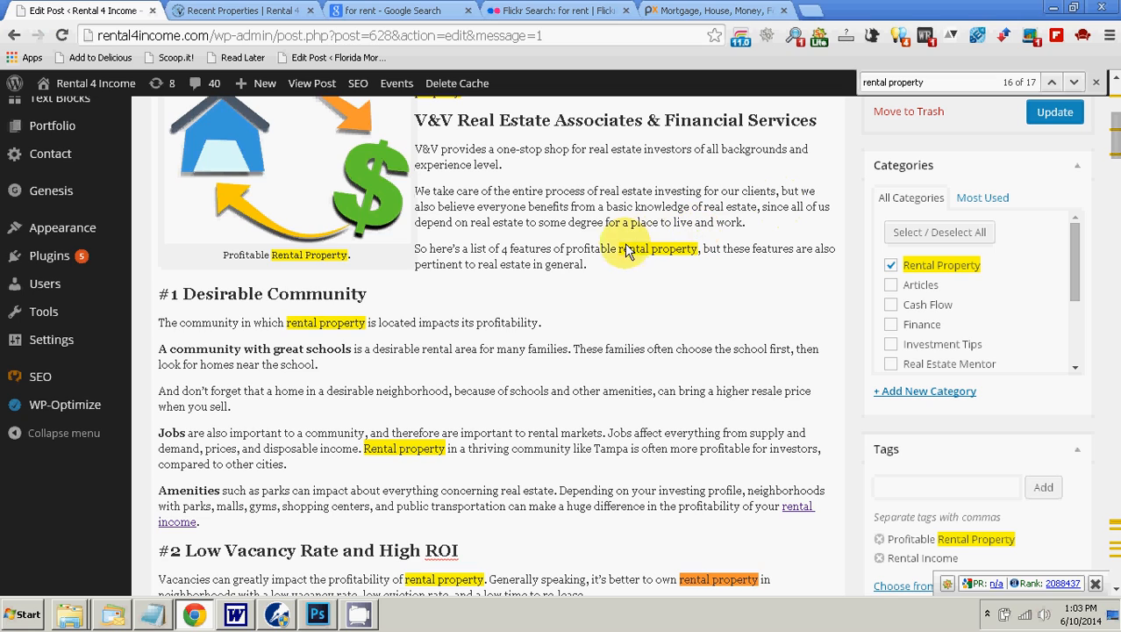
{"action": "left_click_drag", "start_coordinate": [566, 250], "coordinate": [707, 251]}
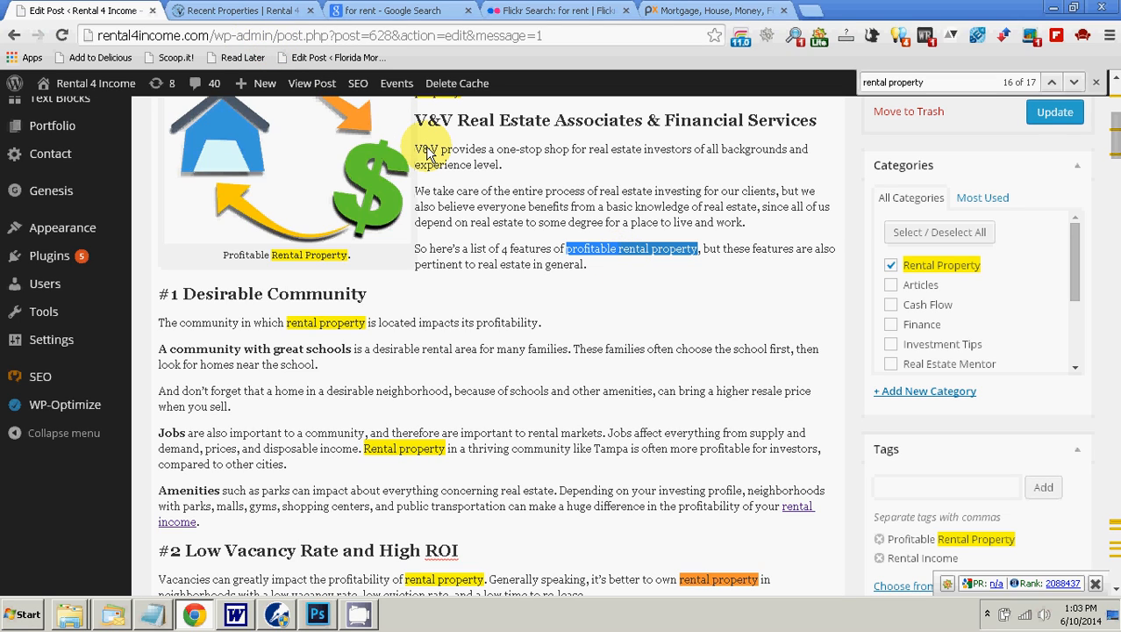
{"action": "left_click", "coordinate": [233, 11]}
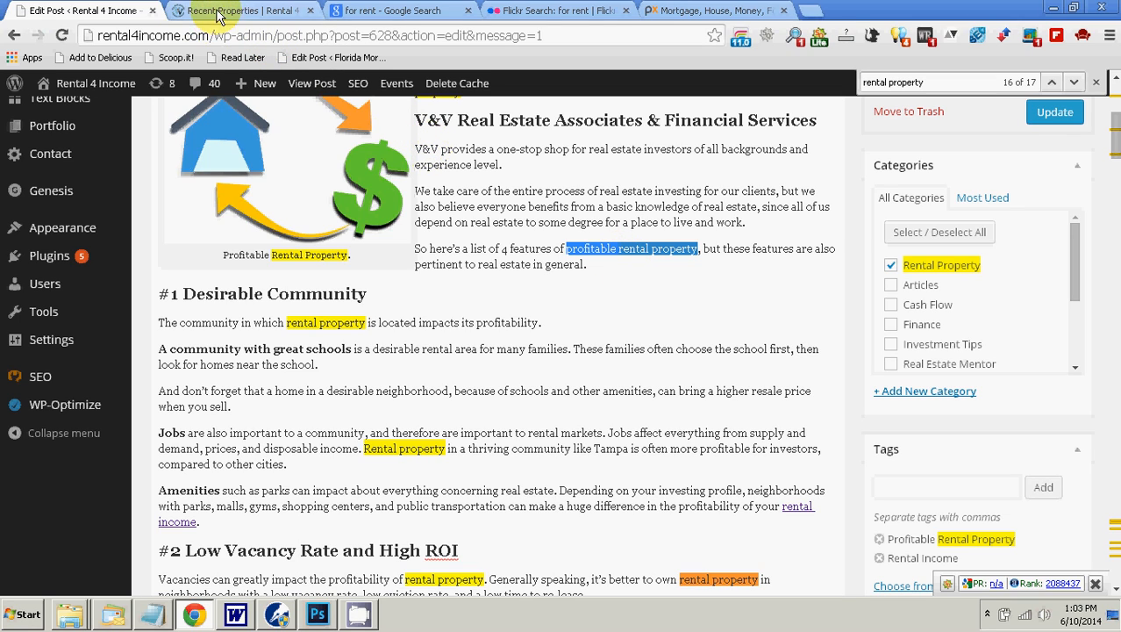
{"action": "mouse_move", "coordinate": [353, 221]}
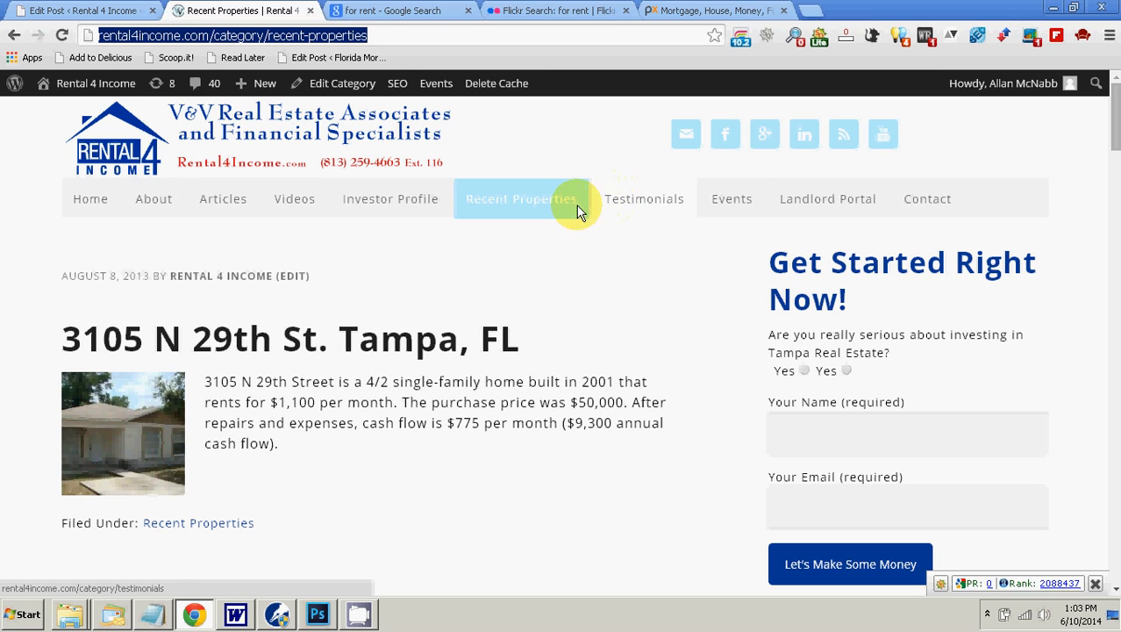
{"action": "mouse_move", "coordinate": [393, 195]}
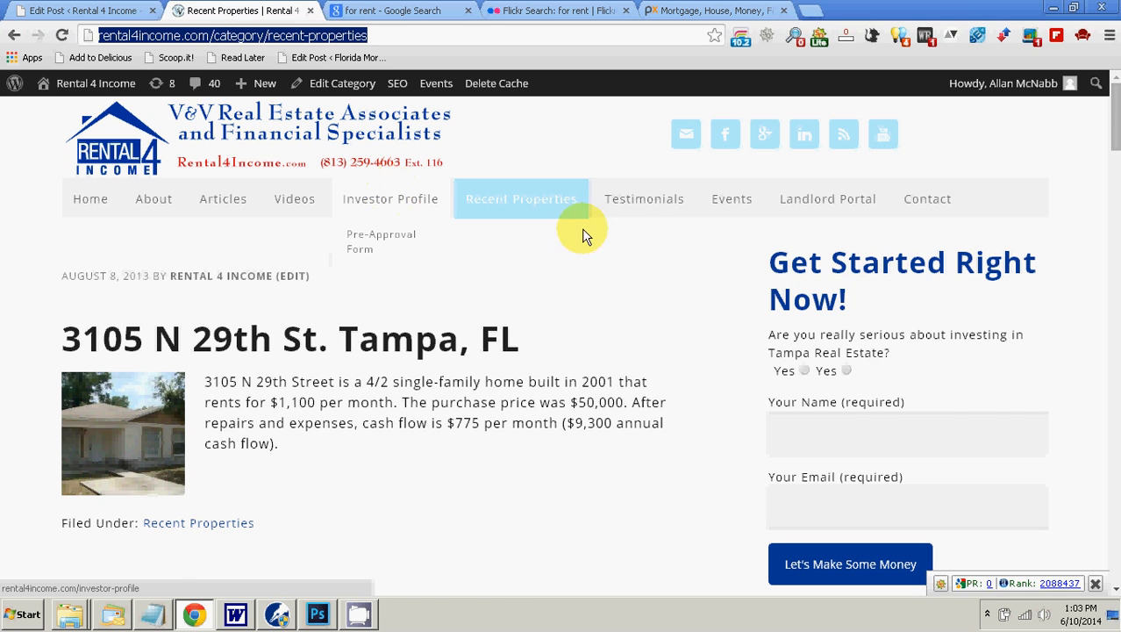
{"action": "scroll", "coordinate": [655, 266], "scroll_direction": "down", "scroll_amount": 20}
{"action": "scroll", "coordinate": [668, 305], "scroll_direction": "down", "scroll_amount": 5}
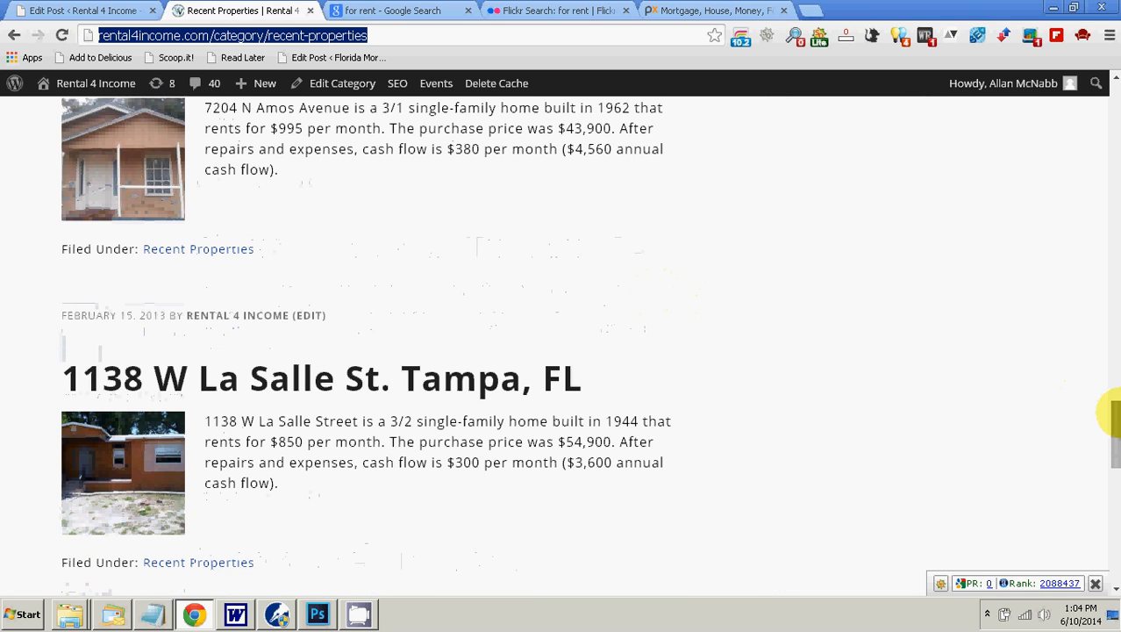
{"action": "left_click_drag", "start_coordinate": [1114, 425], "coordinate": [1112, 537]}
{"action": "right_click", "coordinate": [792, 148]}
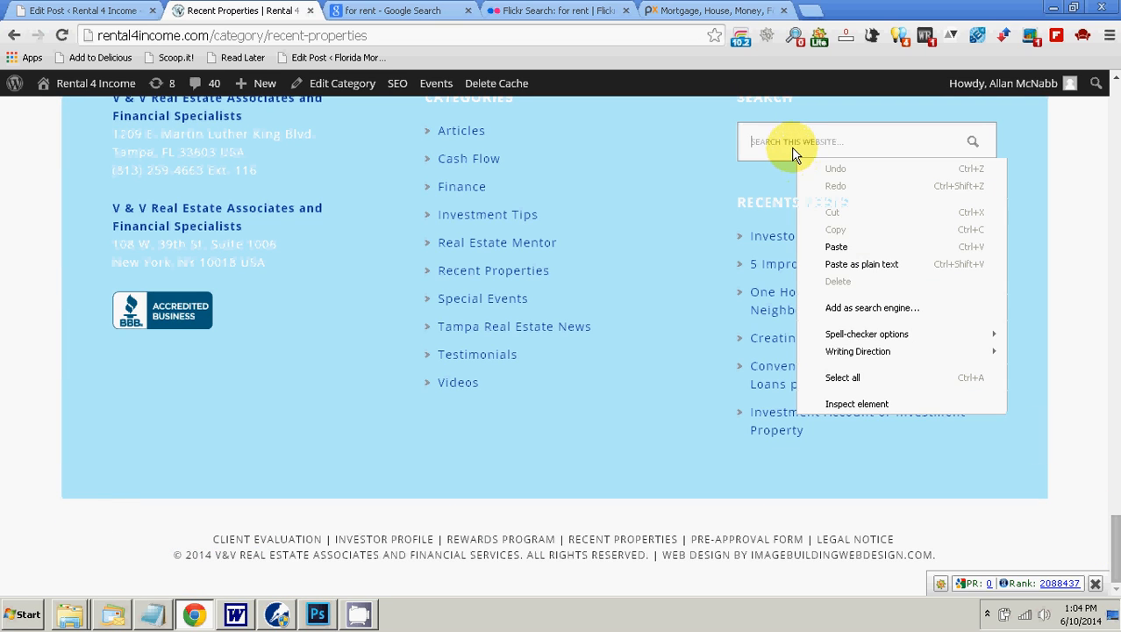
{"action": "left_click", "coordinate": [836, 243]}
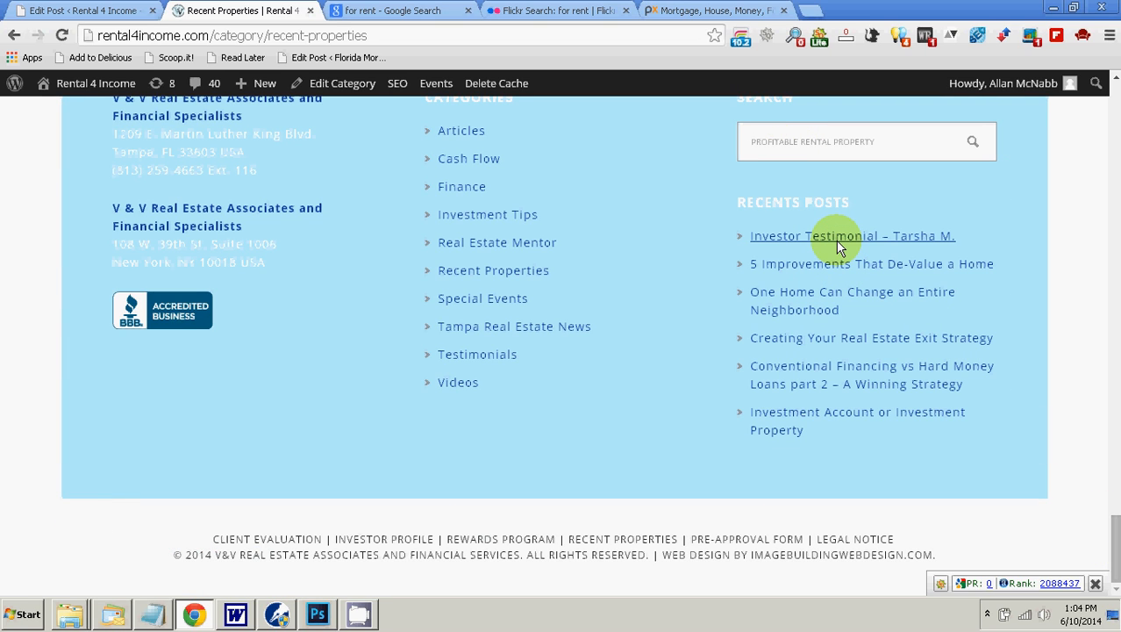
{"action": "key", "text": "Return"}
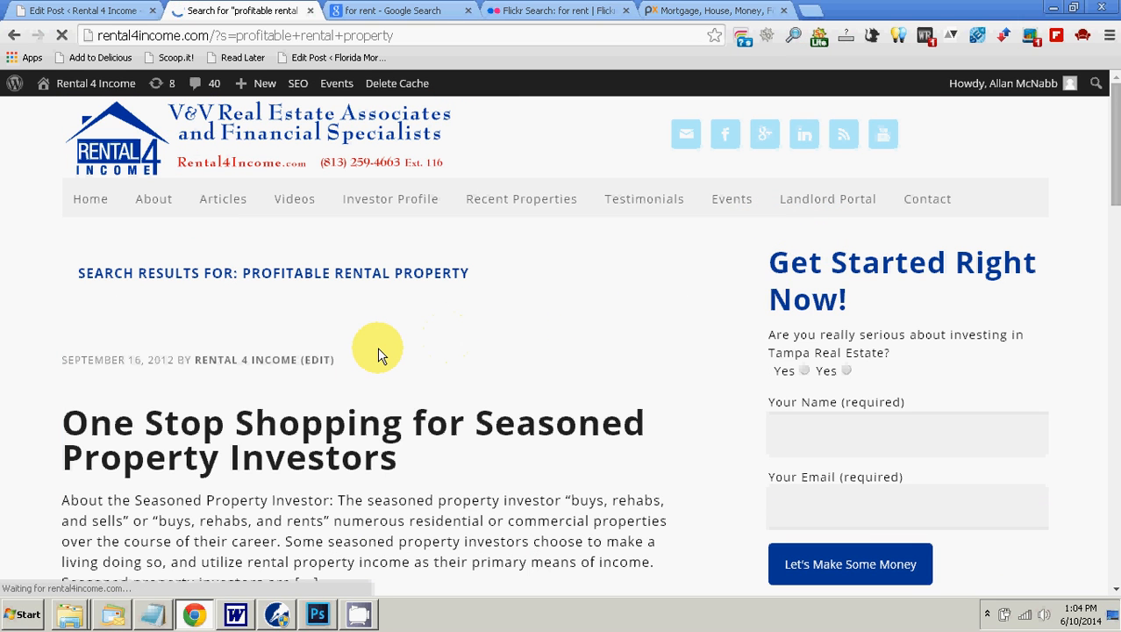
Step: Look through the search results, open "One Stop Shopping for Seasoned Property Investors" and review the article as a link target
{"action": "scroll", "coordinate": [377, 350], "scroll_direction": "down", "scroll_amount": 2}
{"action": "scroll", "coordinate": [379, 354], "scroll_direction": "down", "scroll_amount": 2}
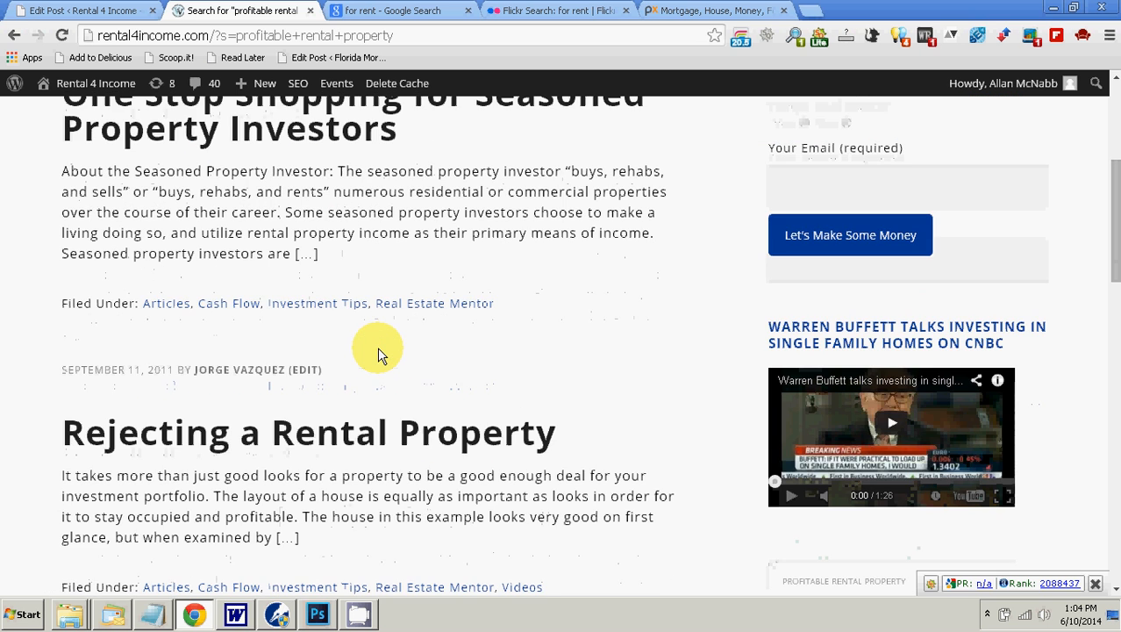
{"action": "scroll", "coordinate": [378, 347], "scroll_direction": "down", "scroll_amount": 5}
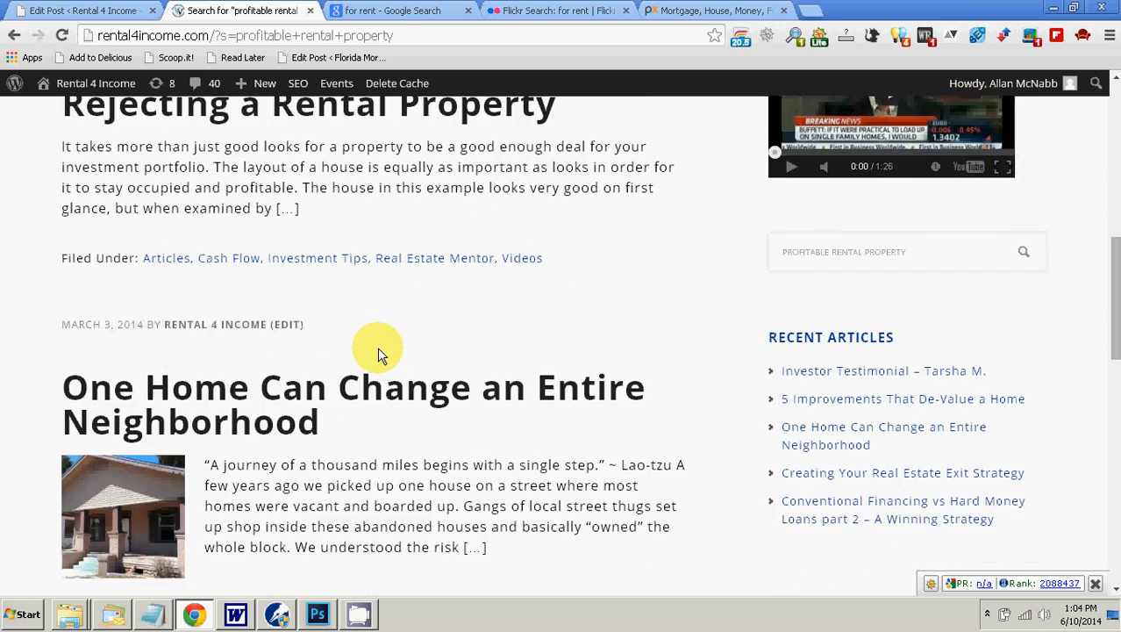
{"action": "scroll", "coordinate": [377, 346], "scroll_direction": "down", "scroll_amount": 5}
{"action": "scroll", "coordinate": [377, 346], "scroll_direction": "up", "scroll_amount": 11}
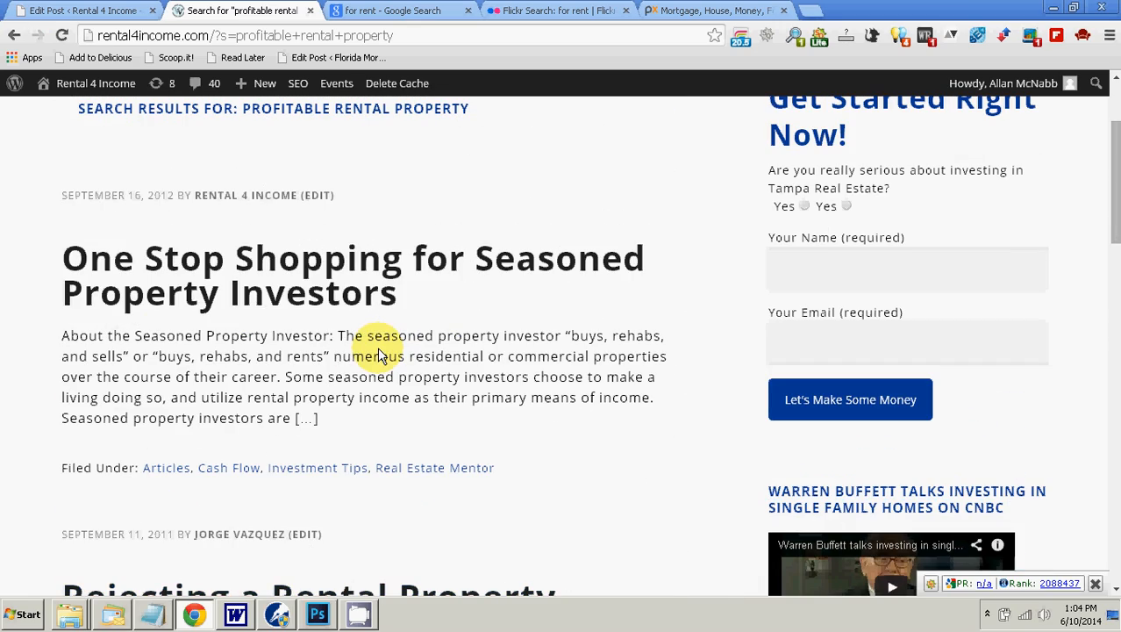
{"action": "left_click", "coordinate": [282, 267]}
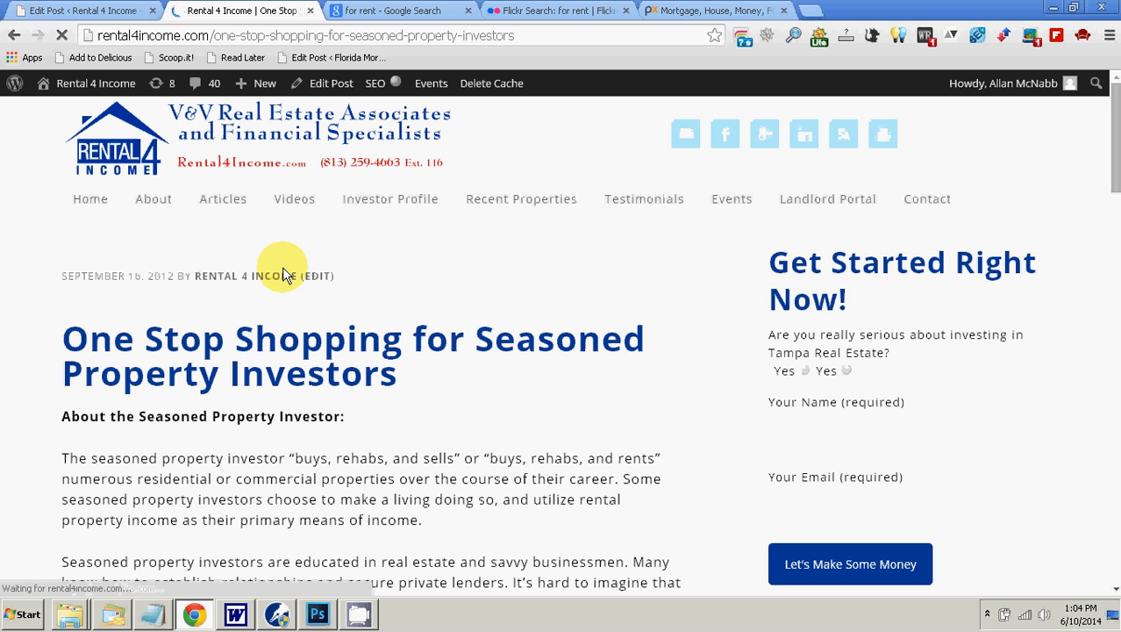
{"action": "scroll", "coordinate": [338, 381], "scroll_direction": "down", "scroll_amount": 4}
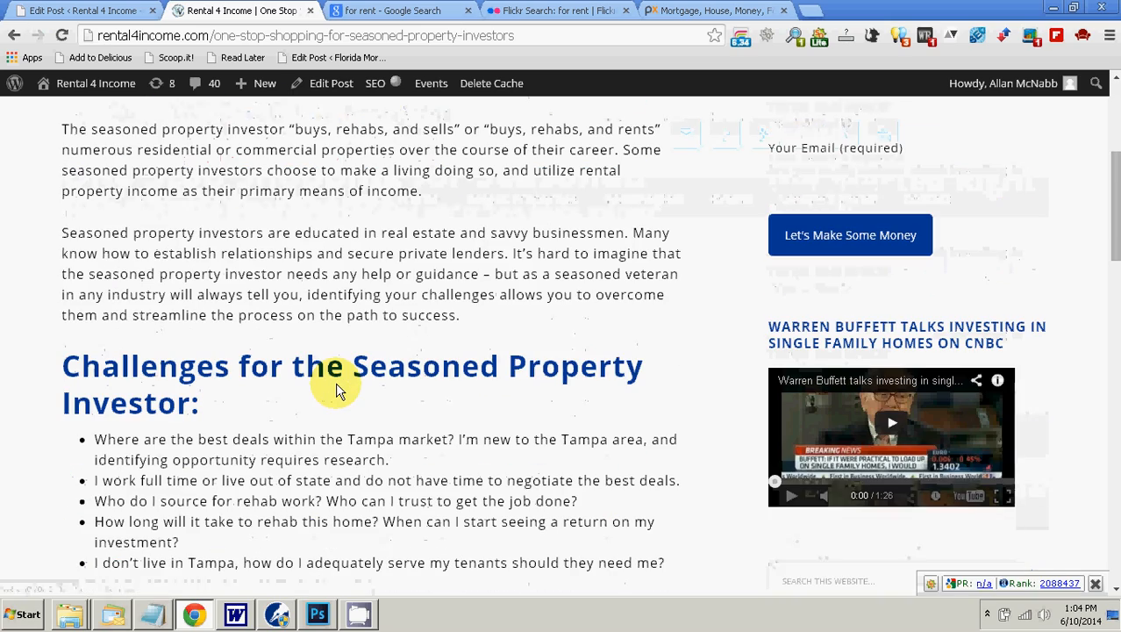
{"action": "scroll", "coordinate": [338, 389], "scroll_direction": "down", "scroll_amount": 6}
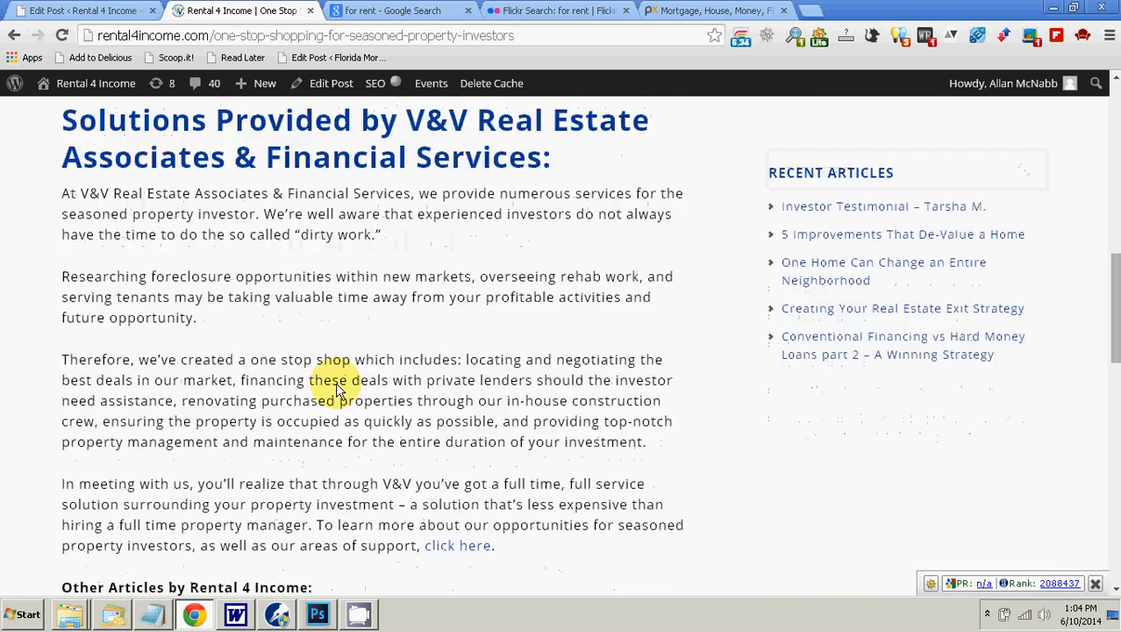
{"action": "scroll", "coordinate": [338, 389], "scroll_direction": "down", "scroll_amount": 4}
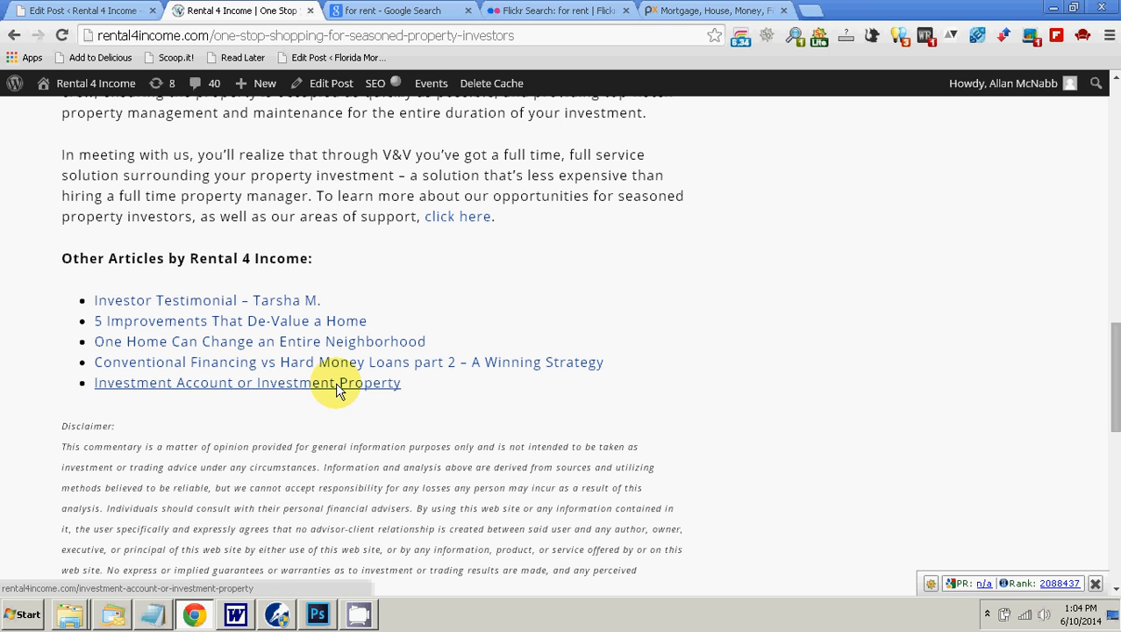
{"action": "scroll", "coordinate": [338, 389], "scroll_direction": "up", "scroll_amount": 15}
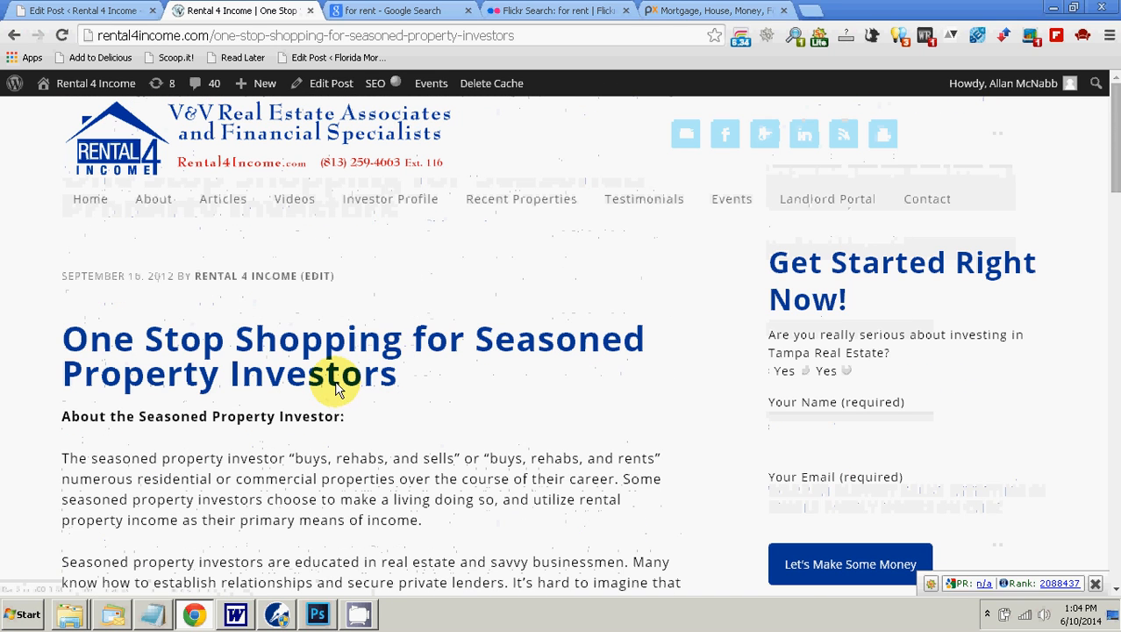
Step: Copy the article's address and add it as the link URL for "profitable rental property" in the post
{"action": "left_click", "coordinate": [334, 42]}
{"action": "right_click", "coordinate": [338, 40]}
{"action": "left_click", "coordinate": [364, 90]}
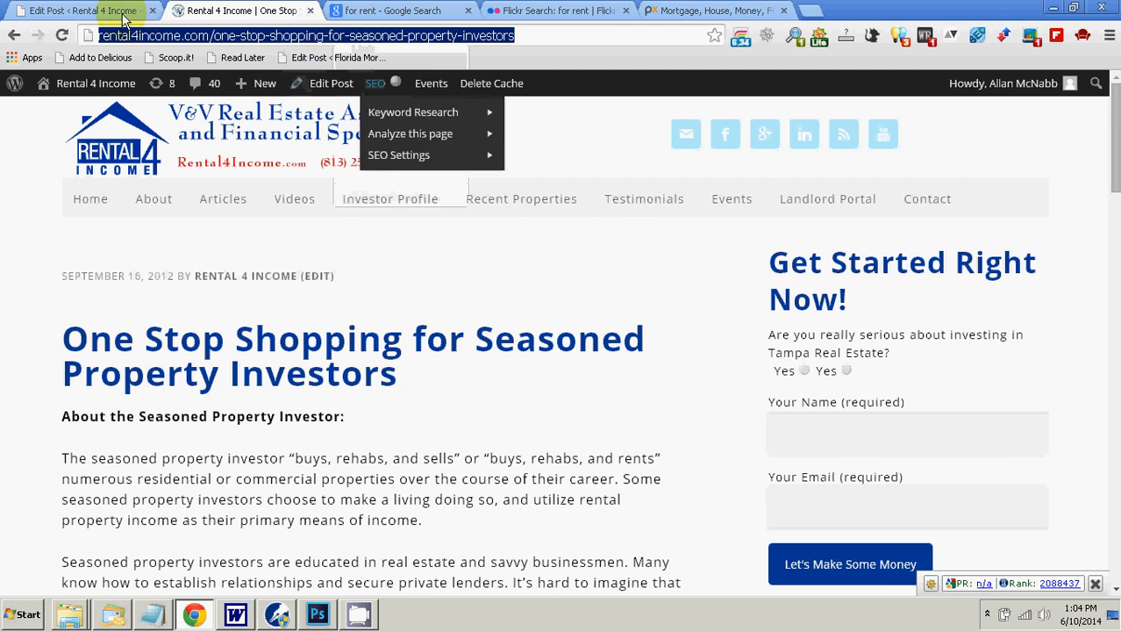
{"action": "left_click", "coordinate": [114, 11]}
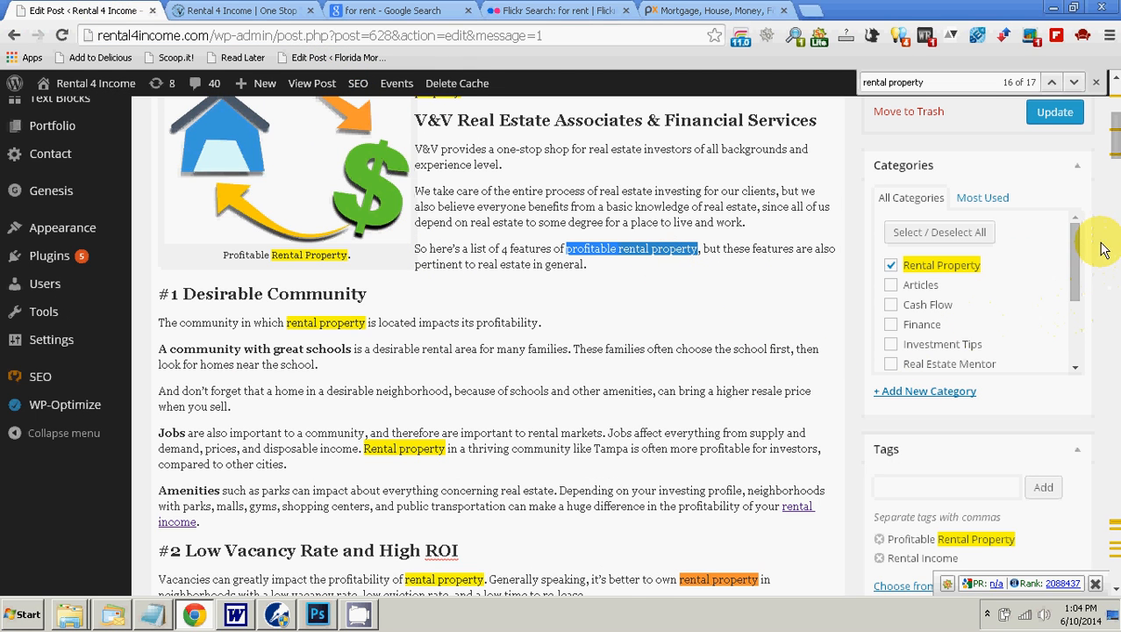
{"action": "scroll", "coordinate": [1039, 299], "scroll_direction": "up", "scroll_amount": 2}
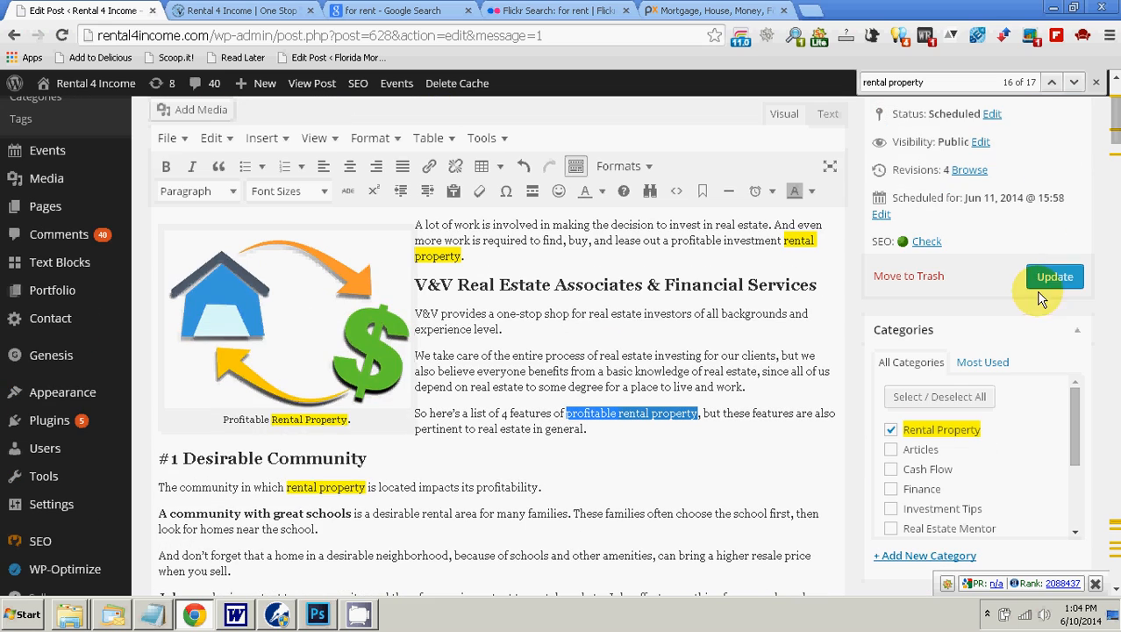
{"action": "left_click", "coordinate": [428, 167]}
{"action": "right_click", "coordinate": [456, 200]}
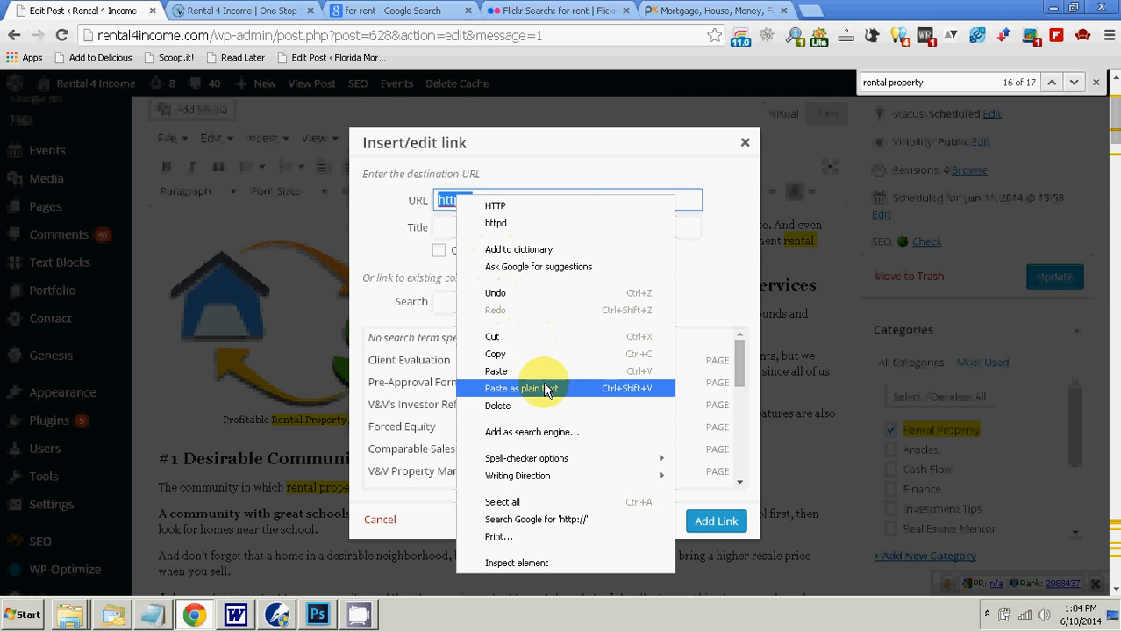
{"action": "left_click", "coordinate": [521, 388]}
{"action": "left_click", "coordinate": [450, 228]}
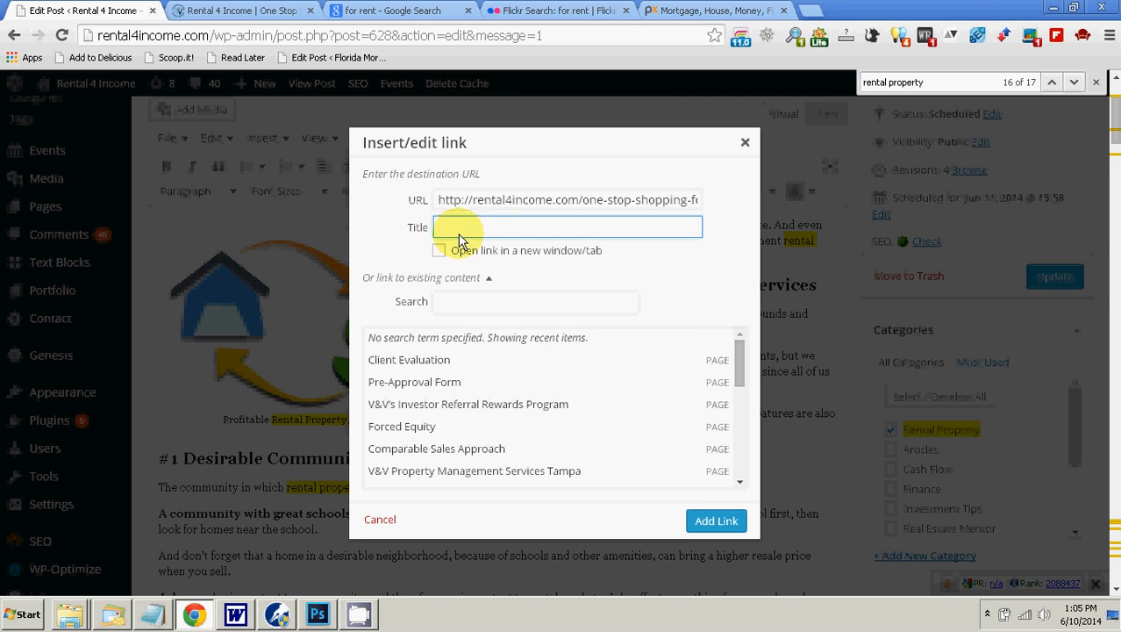
{"action": "left_click", "coordinate": [724, 522]}
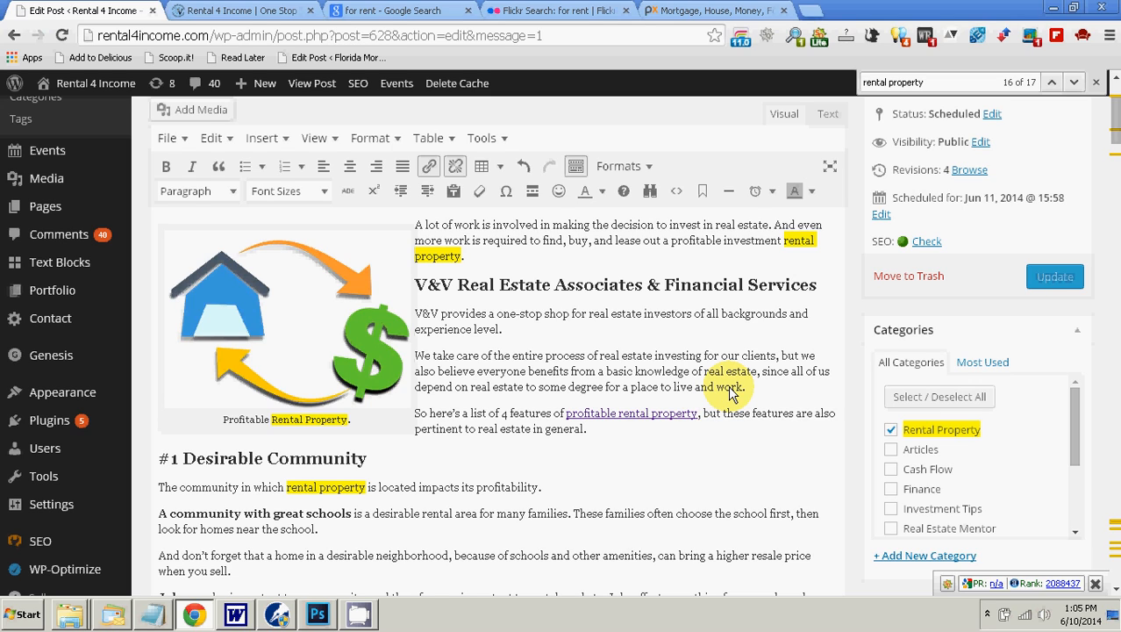
Step: Copy the linked phrase and update its link with the title "profitable rental property"
{"action": "key", "text": "shift+Left"}
{"action": "key", "text": "shift+Left"}
{"action": "key", "text": "shift+Left"}
{"action": "key", "text": "shift+Left"}
{"action": "key", "text": "shift+Left"}
{"action": "key", "text": "shift+Left"}
{"action": "key", "text": "shift+Left"}
{"action": "key", "text": "shift+Left"}
{"action": "key", "text": "shift+Left"}
{"action": "key", "text": "shift+Left"}
{"action": "key", "text": "shift+Left"}
{"action": "key", "text": "shift+Left"}
{"action": "key", "text": "shift+Left"}
{"action": "key", "text": "shift+Left"}
{"action": "key", "text": "shift+Left"}
{"action": "key", "text": "shift+Left"}
{"action": "key", "text": "shift+Left"}
{"action": "key", "text": "shift+Left"}
{"action": "key", "text": "shift+Left"}
{"action": "key", "text": "shift+Left"}
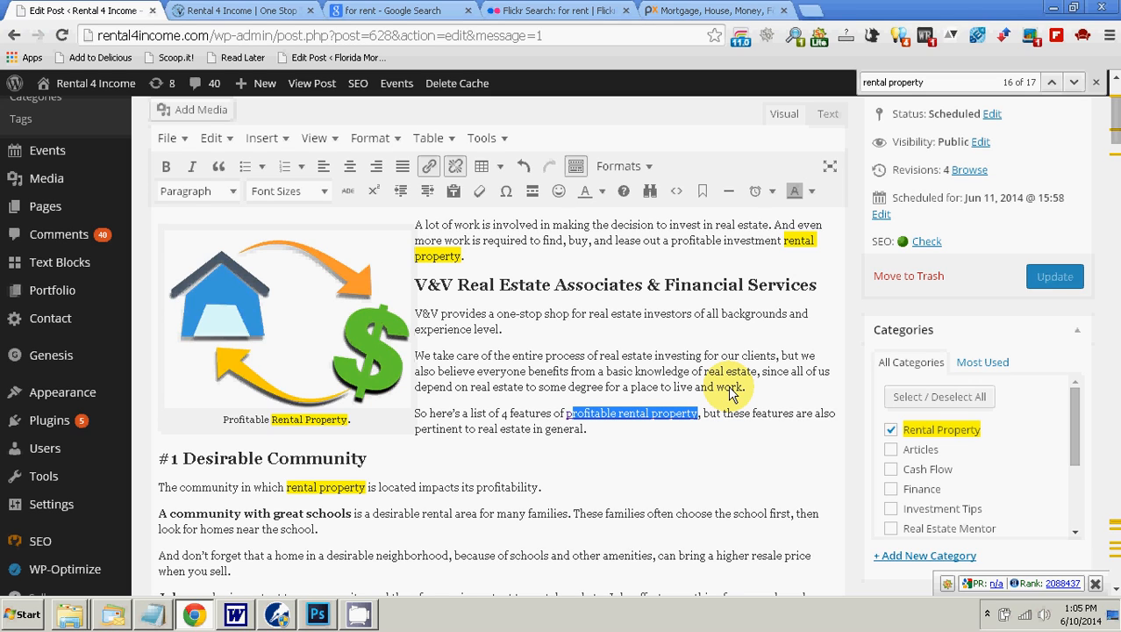
{"action": "key", "text": "Right"}
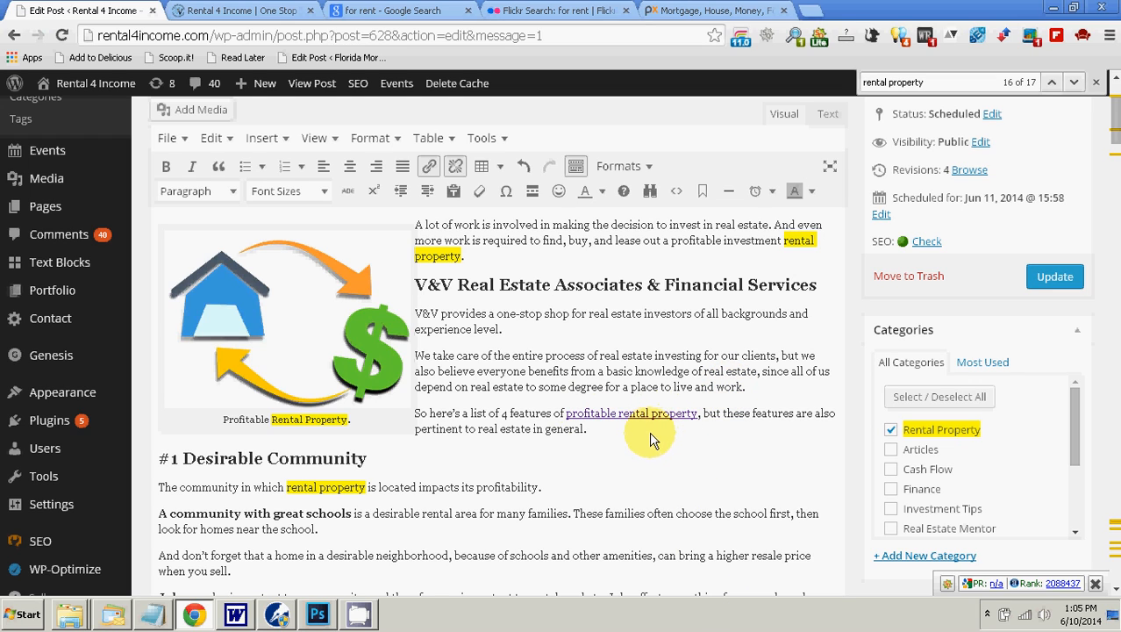
{"action": "left_click", "coordinate": [429, 168]}
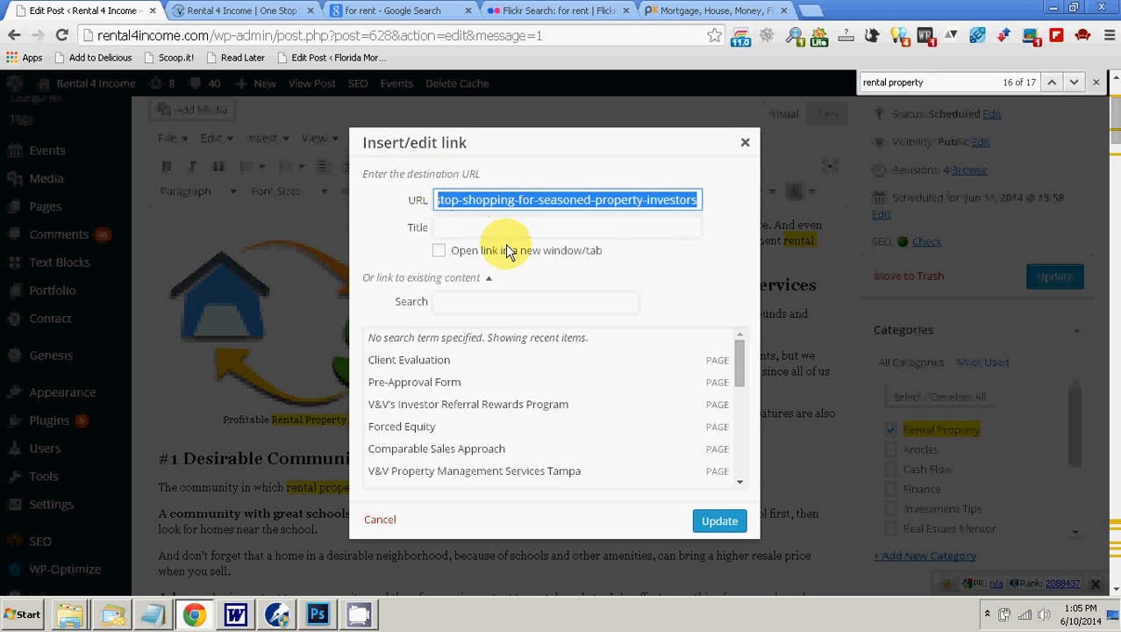
{"action": "right_click", "coordinate": [502, 227]}
{"action": "left_click", "coordinate": [513, 313]}
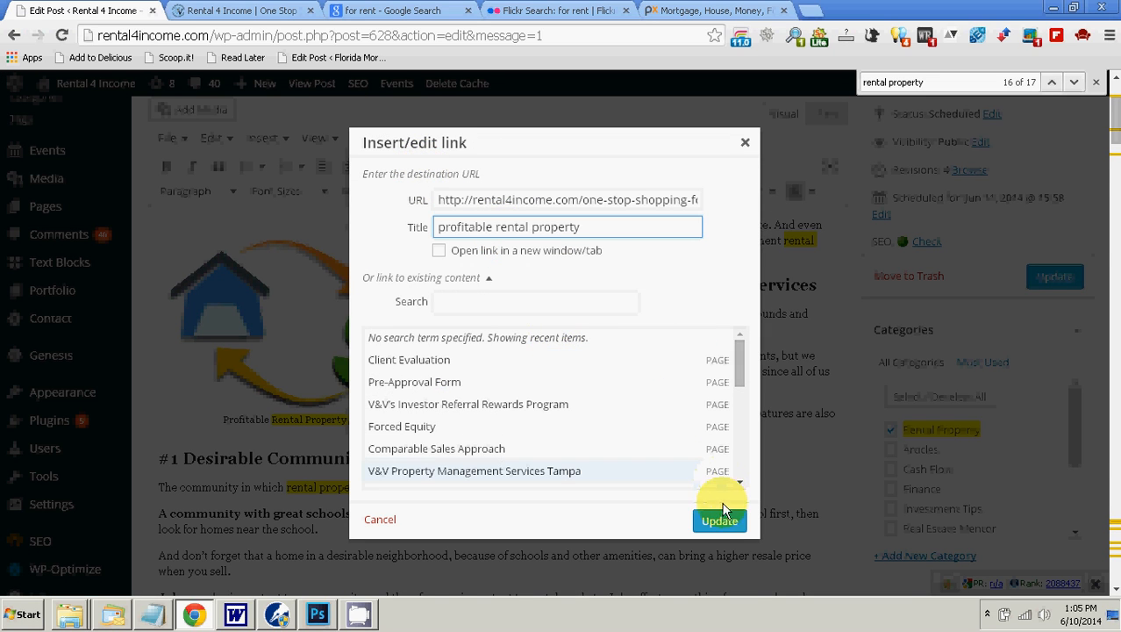
{"action": "left_click", "coordinate": [719, 520]}
{"action": "left_click", "coordinate": [643, 446]}
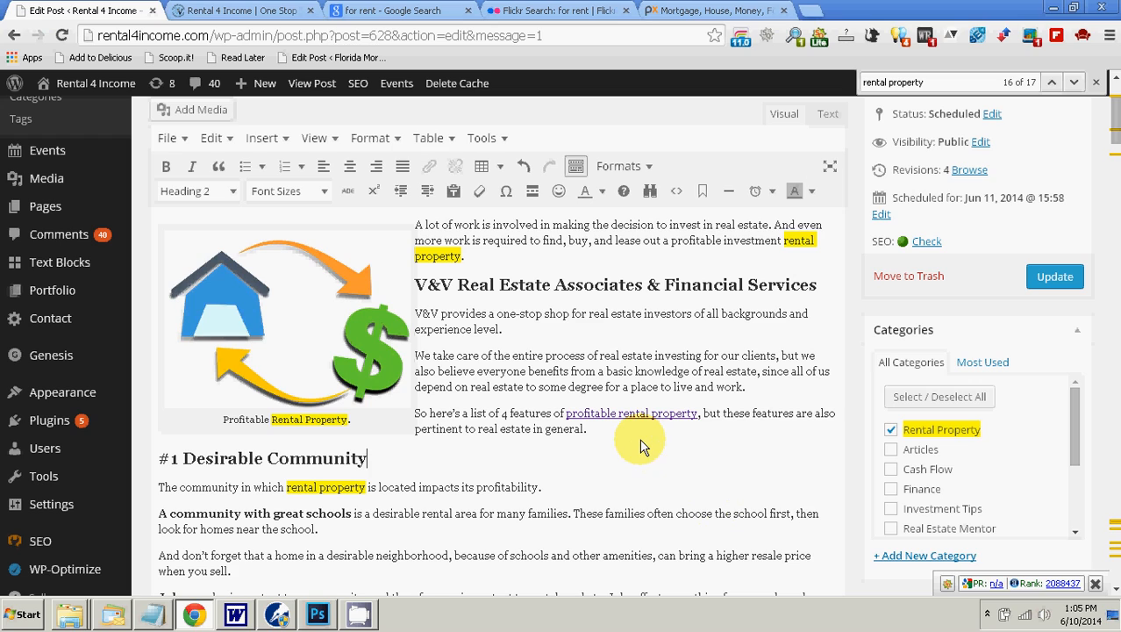
Step: Select and copy "investment rental property" at the end of the post's opening paragraph
{"action": "left_click", "coordinate": [623, 440]}
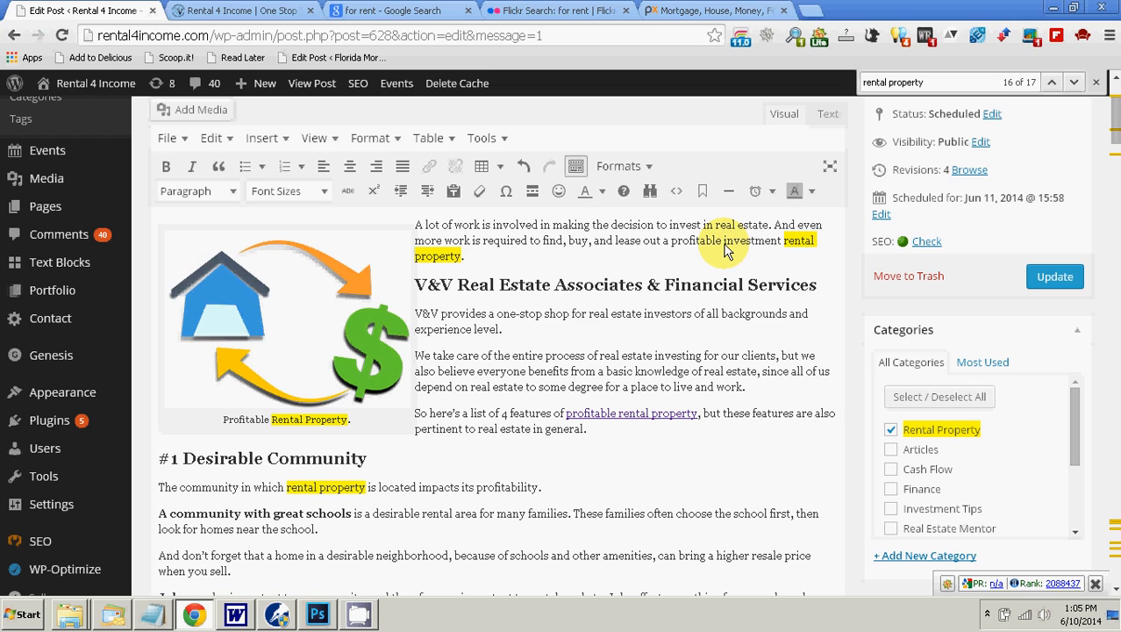
{"action": "key", "text": "shift+Right"}
{"action": "key", "text": "shift+Right"}
{"action": "key", "text": "shift+Right"}
{"action": "key", "text": "shift+Right"}
{"action": "key", "text": "shift+Right"}
{"action": "key", "text": "shift+Right"}
{"action": "key", "text": "shift+Right"}
{"action": "key", "text": "shift+Right"}
{"action": "key", "text": "shift+Right"}
{"action": "key", "text": "shift+Right"}
{"action": "key", "text": "shift+Right"}
{"action": "key", "text": "shift+Right"}
{"action": "key", "text": "shift+Right"}
{"action": "key", "text": "shift+Right"}
{"action": "key", "text": "shift+Right"}
{"action": "key", "text": "shift+Right"}
{"action": "key", "text": "shift+Right"}
{"action": "key", "text": "shift+Right"}
{"action": "key", "text": "shift+Right"}
{"action": "key", "text": "shift+Right"}
{"action": "key", "text": "shift+Right"}
{"action": "key", "text": "shift+Right"}
{"action": "key", "text": "shift+Right"}
{"action": "key", "text": "shift+Right"}
{"action": "key", "text": "shift+Right"}
{"action": "key", "text": "shift+Right"}
{"action": "key", "text": "shift+Right"}
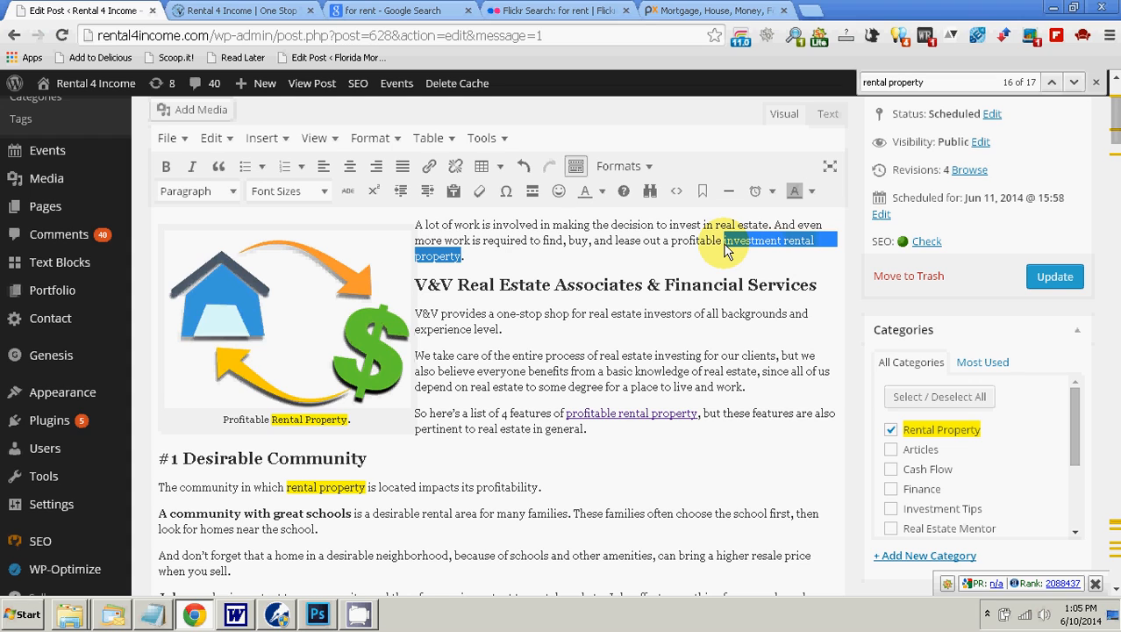
Step: Search the Rental 4 Income site for the copied phrase "investment rental property"
{"action": "left_click", "coordinate": [254, 10]}
{"action": "scroll", "coordinate": [877, 406], "scroll_direction": "down", "scroll_amount": 8}
{"action": "scroll", "coordinate": [873, 406], "scroll_direction": "down", "scroll_amount": 7}
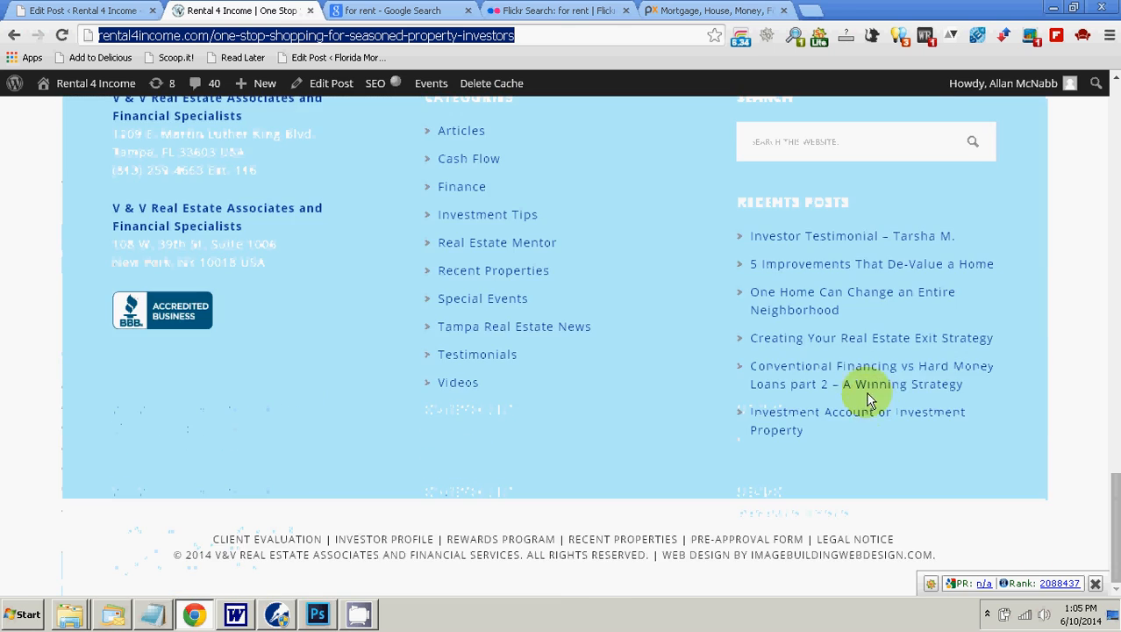
{"action": "scroll", "coordinate": [866, 393], "scroll_direction": "up", "scroll_amount": 2}
{"action": "right_click", "coordinate": [833, 318]}
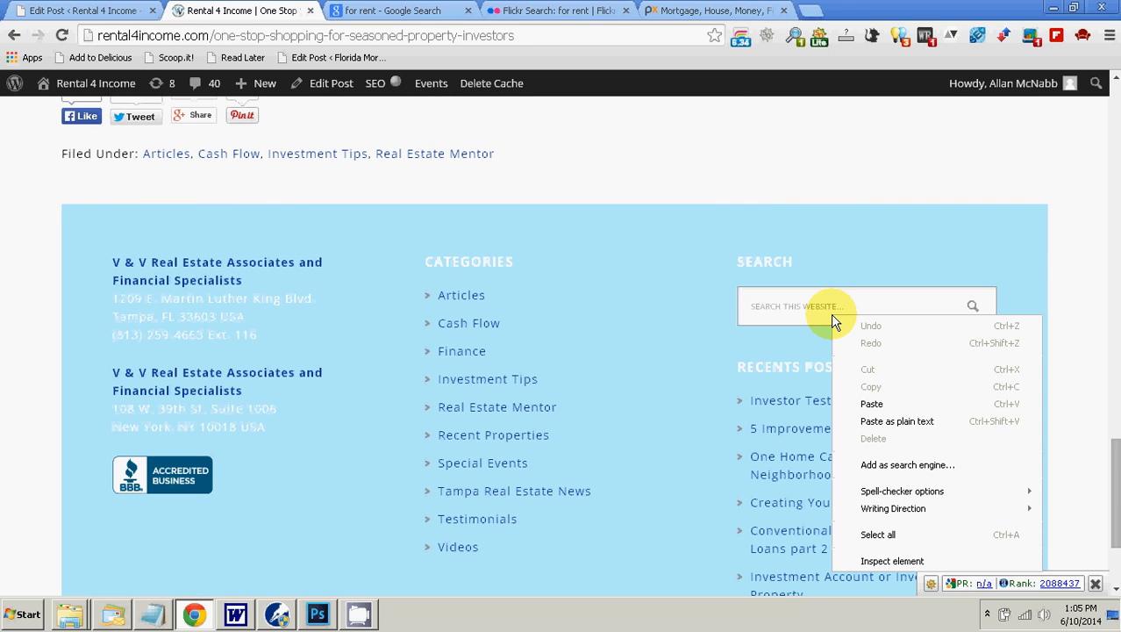
{"action": "left_click", "coordinate": [893, 419]}
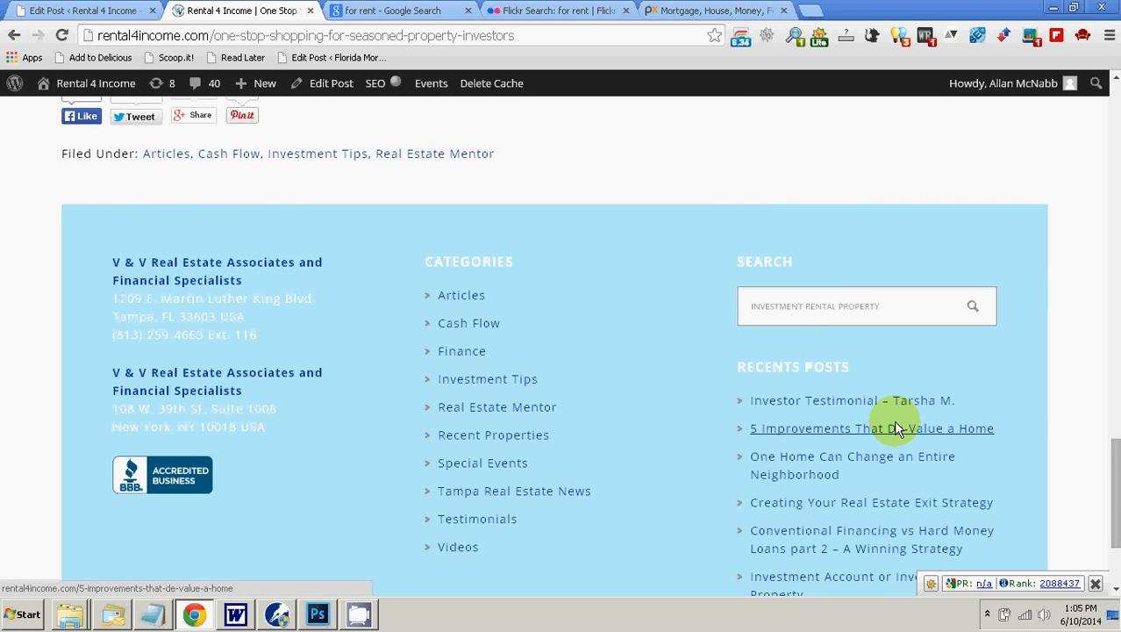
{"action": "key", "text": "Return"}
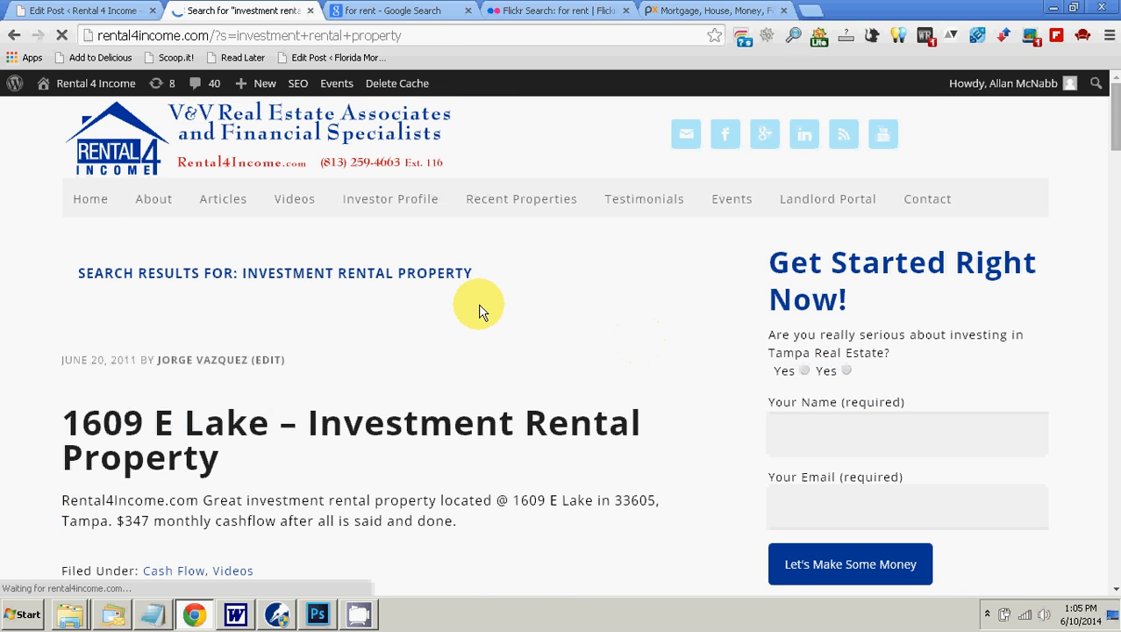
Step: Look through the search results for a suitable link target and recheck the selected phrase in the post
{"action": "scroll", "coordinate": [481, 311], "scroll_direction": "down", "scroll_amount": 2}
{"action": "scroll", "coordinate": [481, 311], "scroll_direction": "down", "scroll_amount": 3}
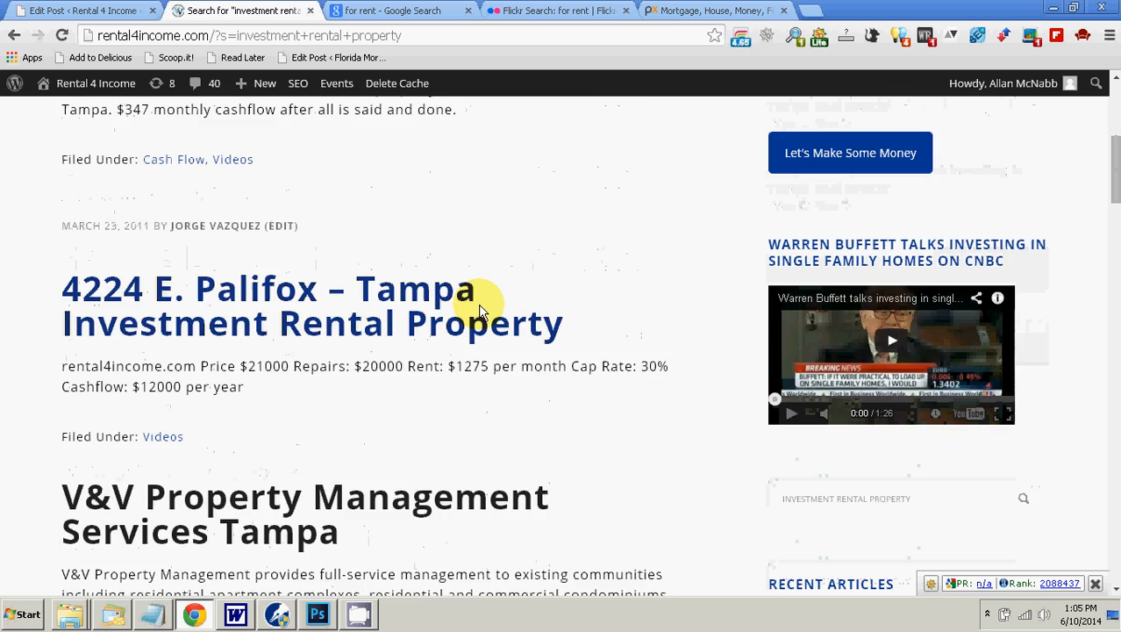
{"action": "scroll", "coordinate": [480, 311], "scroll_direction": "down", "scroll_amount": 4}
{"action": "scroll", "coordinate": [481, 312], "scroll_direction": "down", "scroll_amount": 1}
{"action": "scroll", "coordinate": [481, 311], "scroll_direction": "up", "scroll_amount": 1}
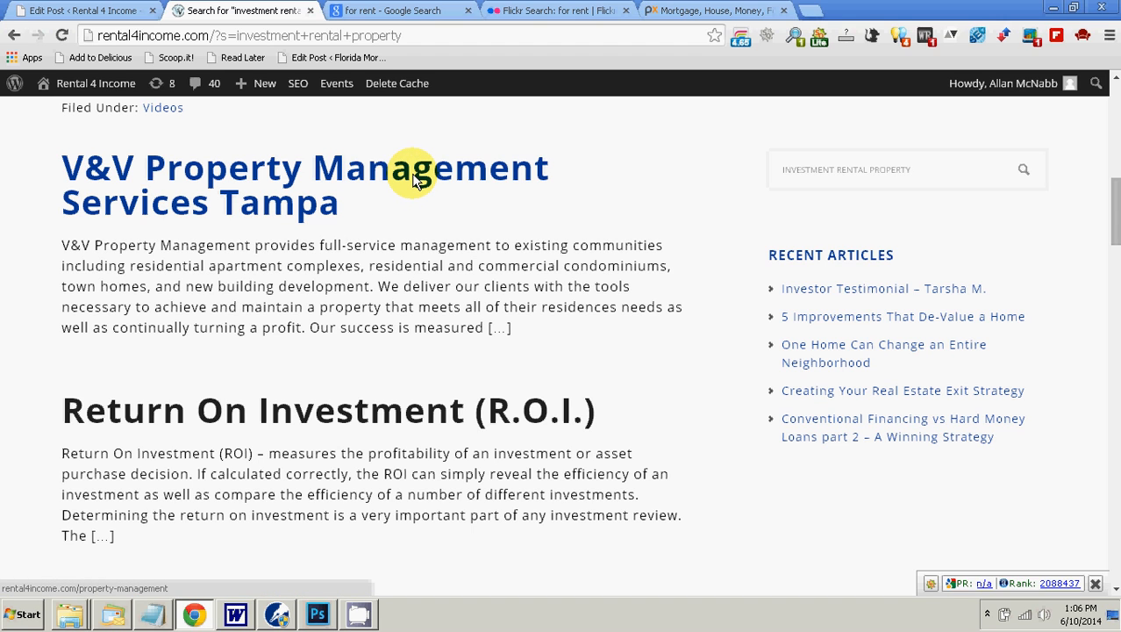
{"action": "left_click", "coordinate": [91, 11]}
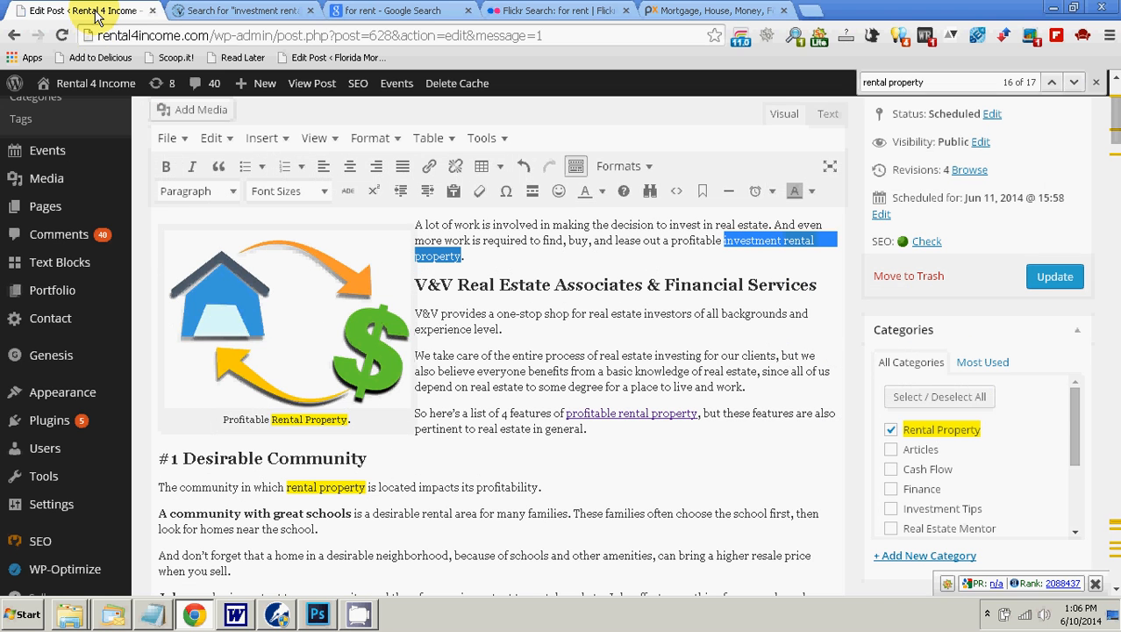
{"action": "left_click", "coordinate": [201, 11]}
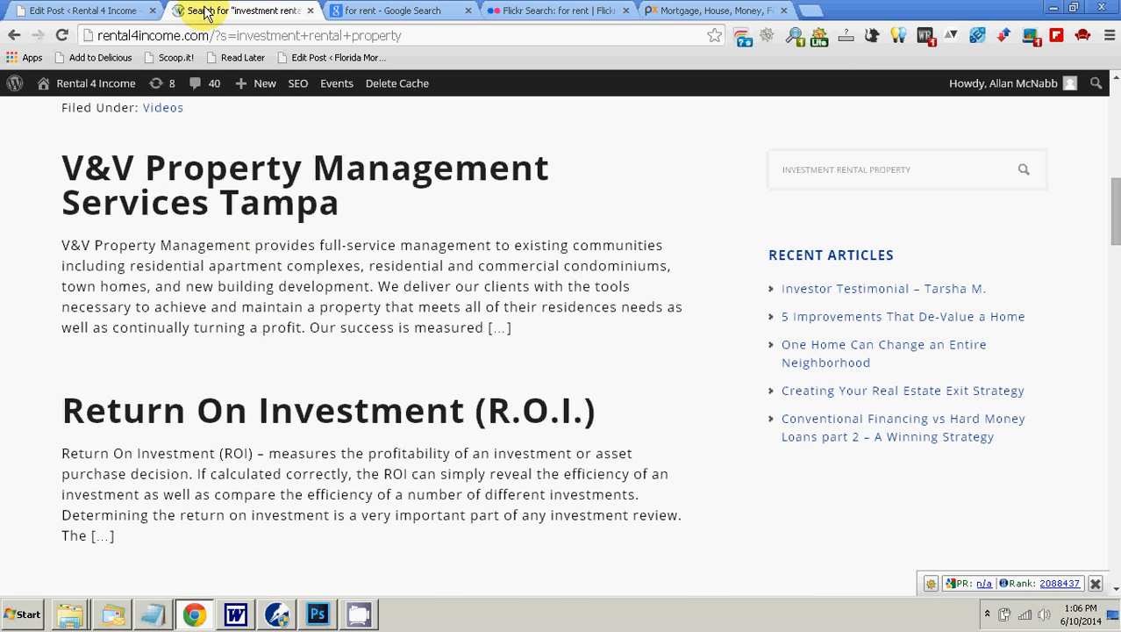
Step: Open the "V&V Property Management Services Tampa" result and review the page as a link target
{"action": "left_click", "coordinate": [366, 175]}
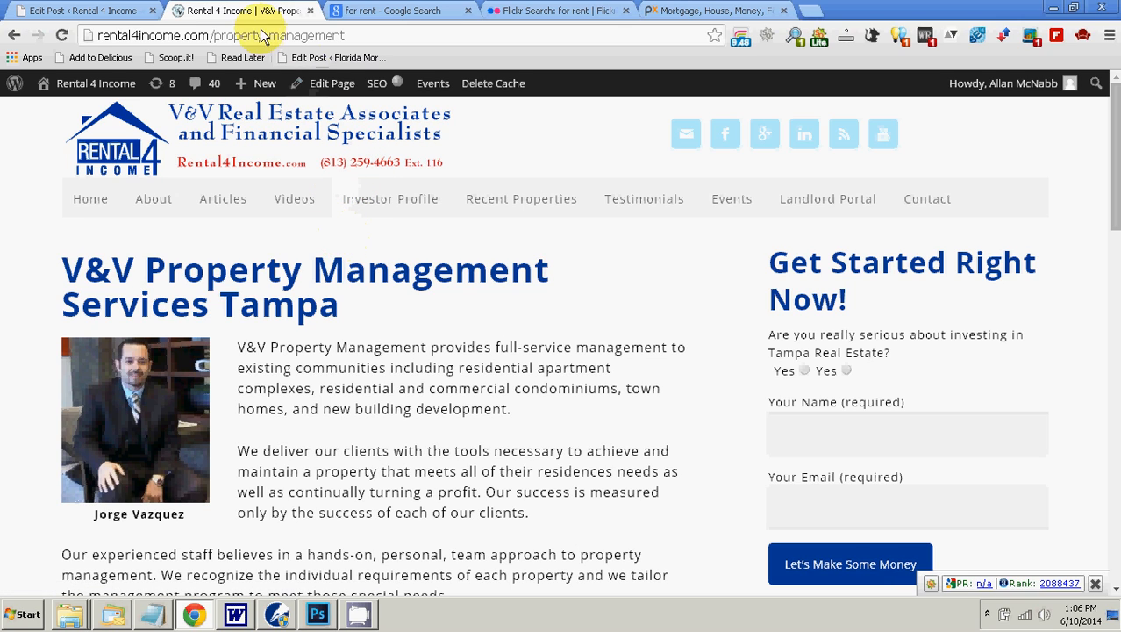
{"action": "scroll", "coordinate": [373, 281], "scroll_direction": "down", "scroll_amount": 1}
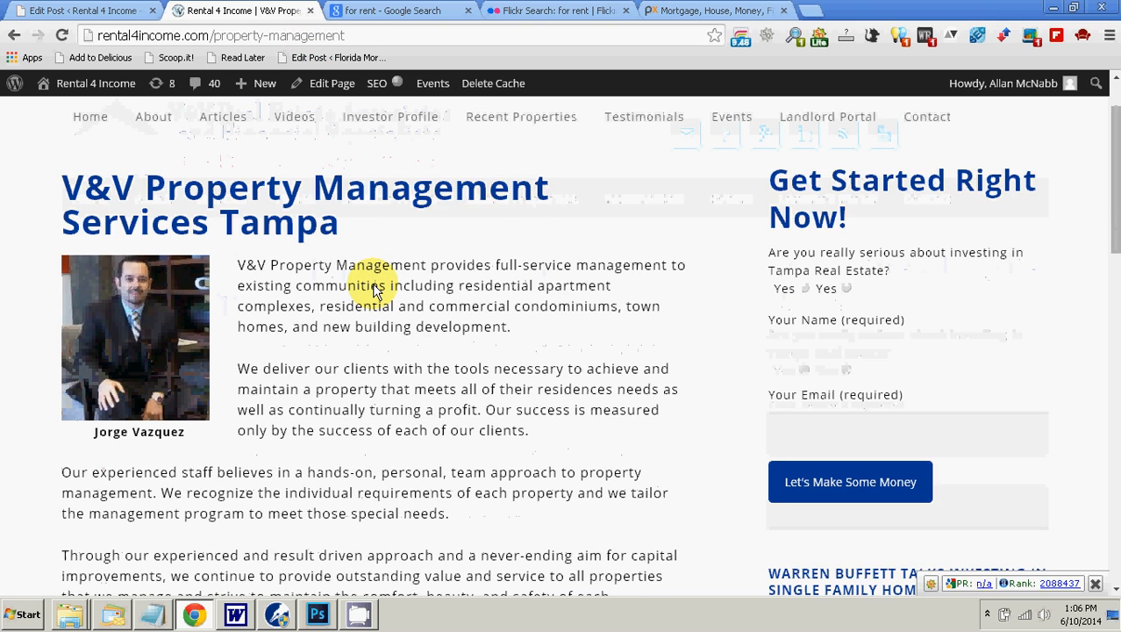
{"action": "scroll", "coordinate": [333, 272], "scroll_direction": "up", "scroll_amount": 1}
{"action": "mouse_move", "coordinate": [161, 207]}
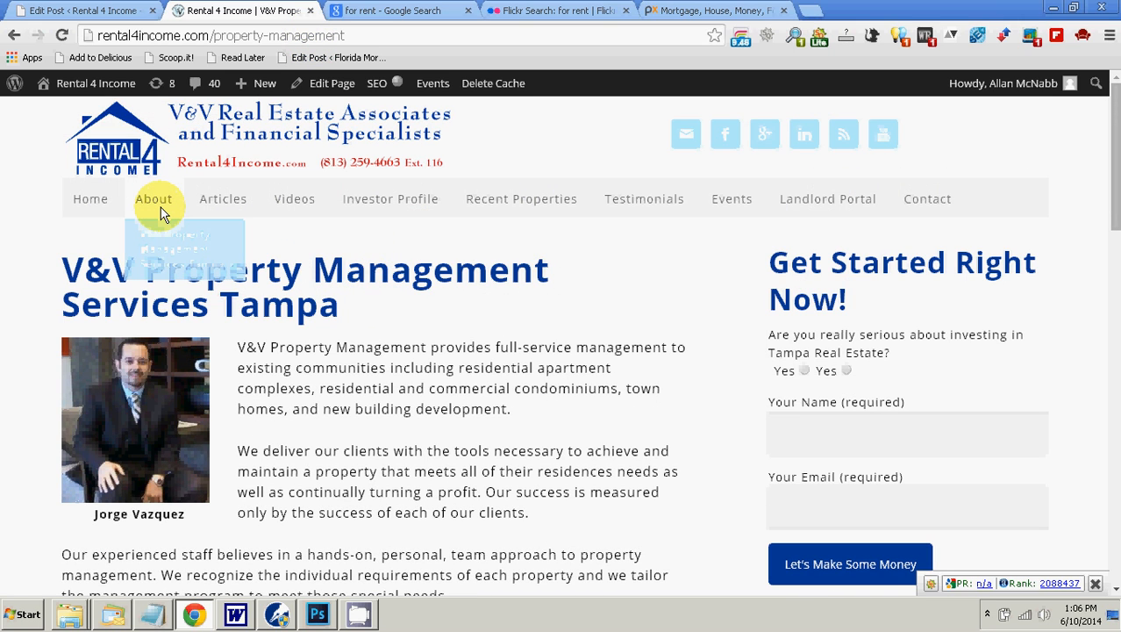
{"action": "scroll", "coordinate": [417, 294], "scroll_direction": "down", "scroll_amount": 4}
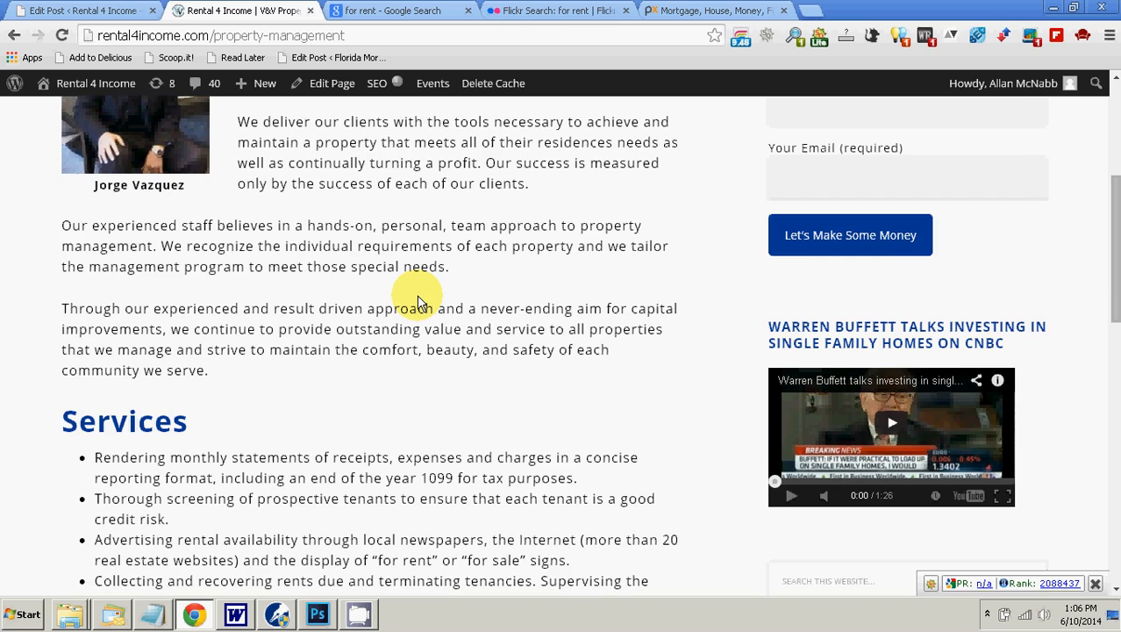
{"action": "scroll", "coordinate": [417, 294], "scroll_direction": "up", "scroll_amount": 4}
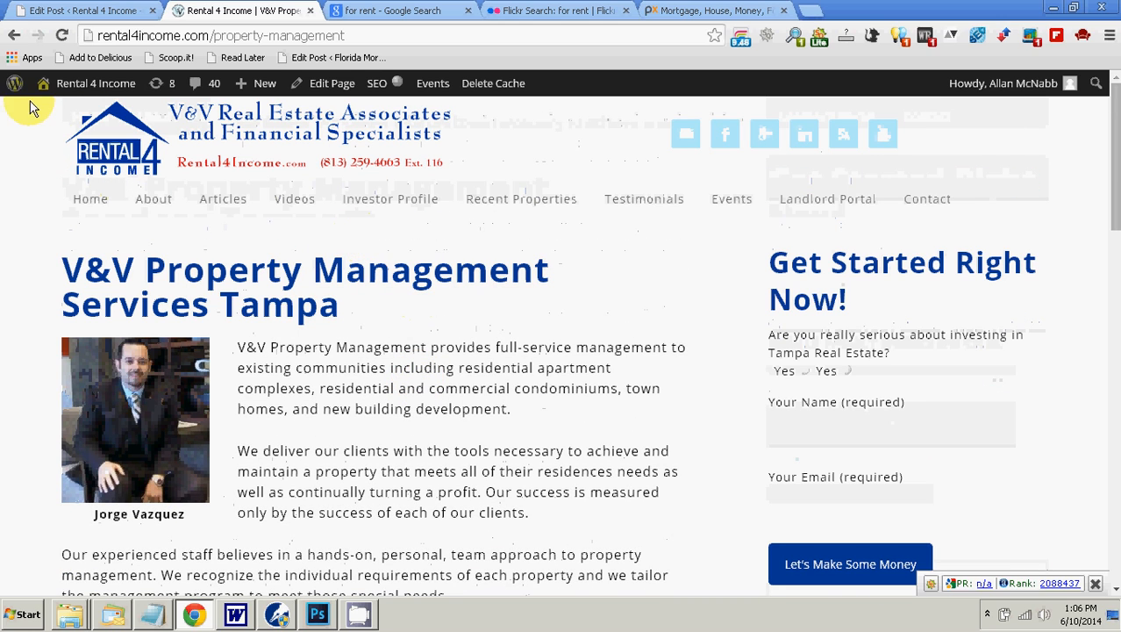
Step: Return to the search results, check the "Return On Investment (R.O.I.)" page as an alternative target, and go back to the results
{"action": "left_click", "coordinate": [12, 35]}
{"action": "mouse_move", "coordinate": [223, 200]}
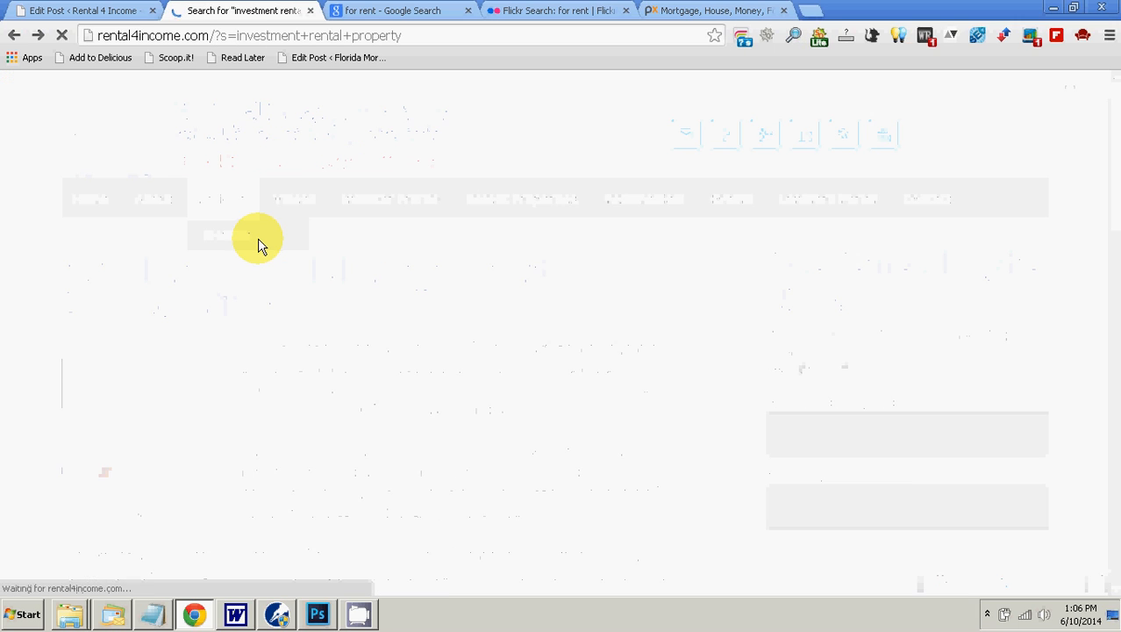
{"action": "scroll", "coordinate": [389, 271], "scroll_direction": "down", "scroll_amount": 1}
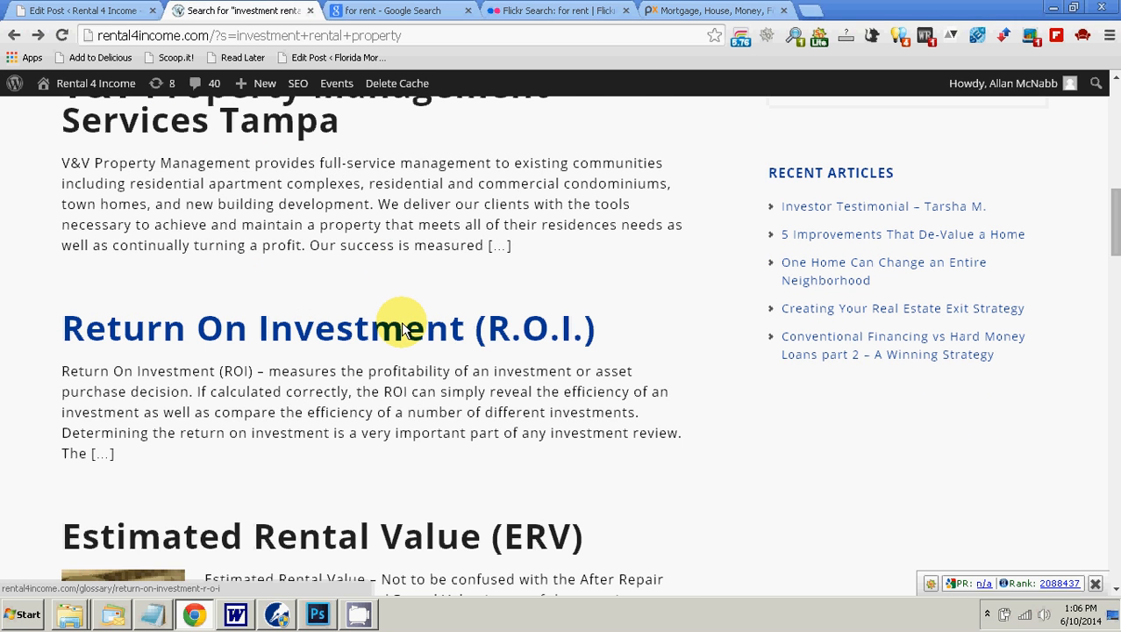
{"action": "scroll", "coordinate": [402, 328], "scroll_direction": "down", "scroll_amount": 2}
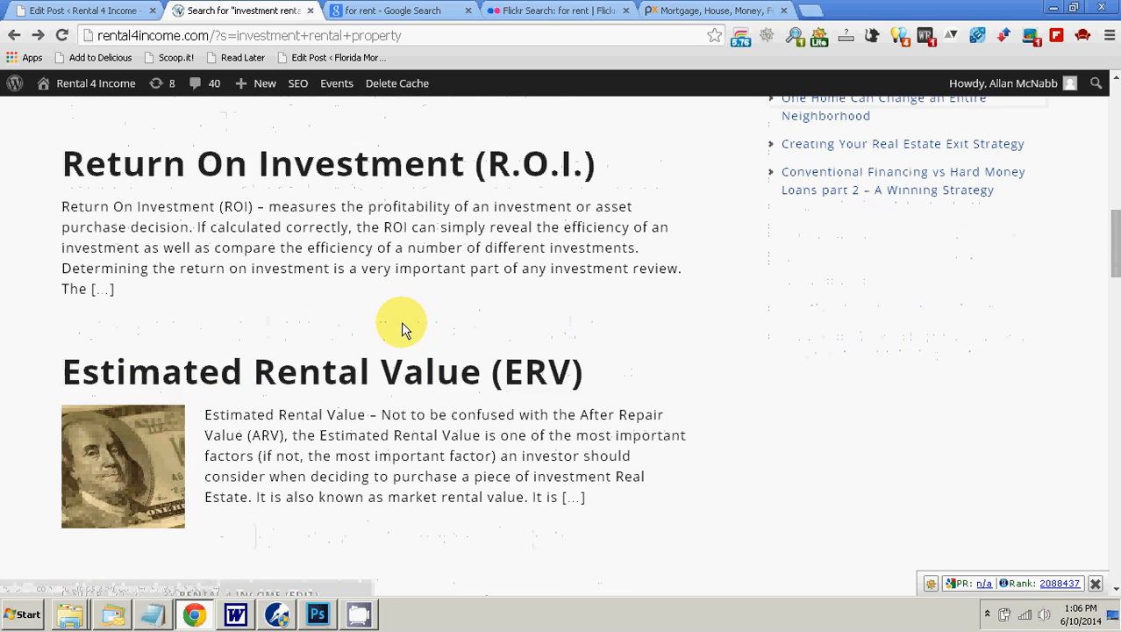
{"action": "left_click", "coordinate": [391, 180]}
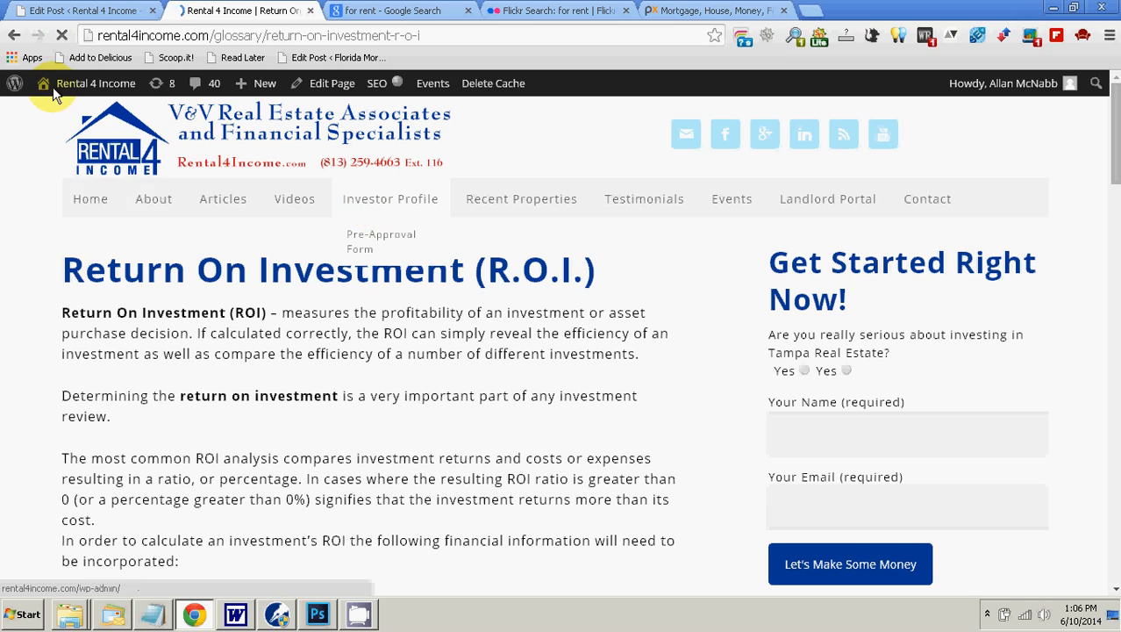
{"action": "left_click", "coordinate": [13, 37]}
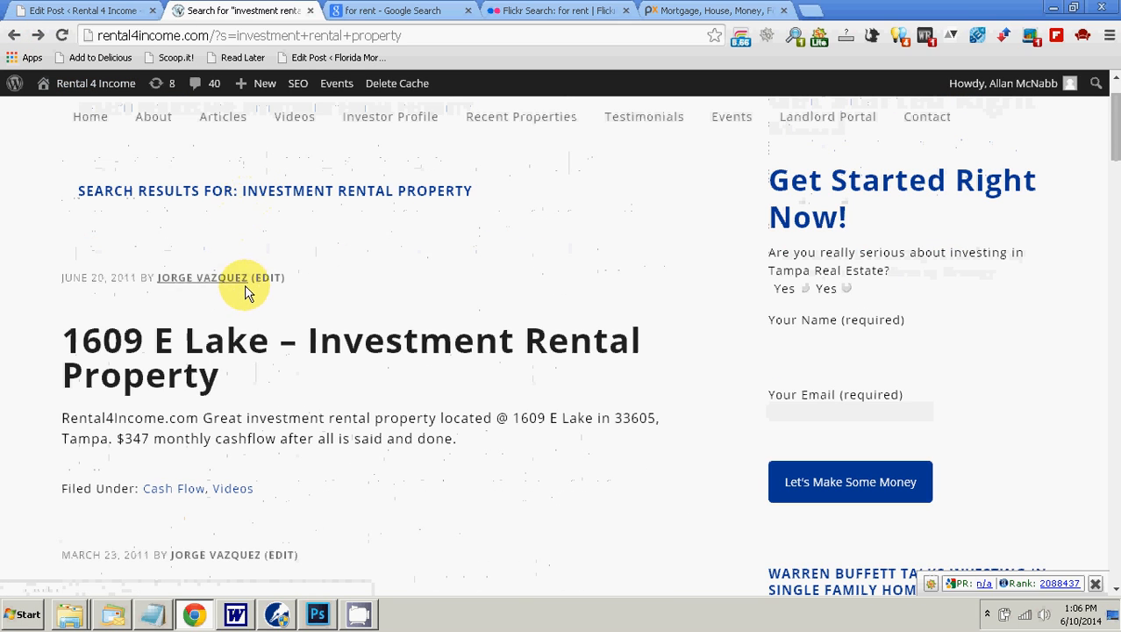
Step: Reopen "V&V Property Management Services Tampa" from the search results and copy the page's address
{"action": "scroll", "coordinate": [246, 295], "scroll_direction": "down", "scroll_amount": 5}
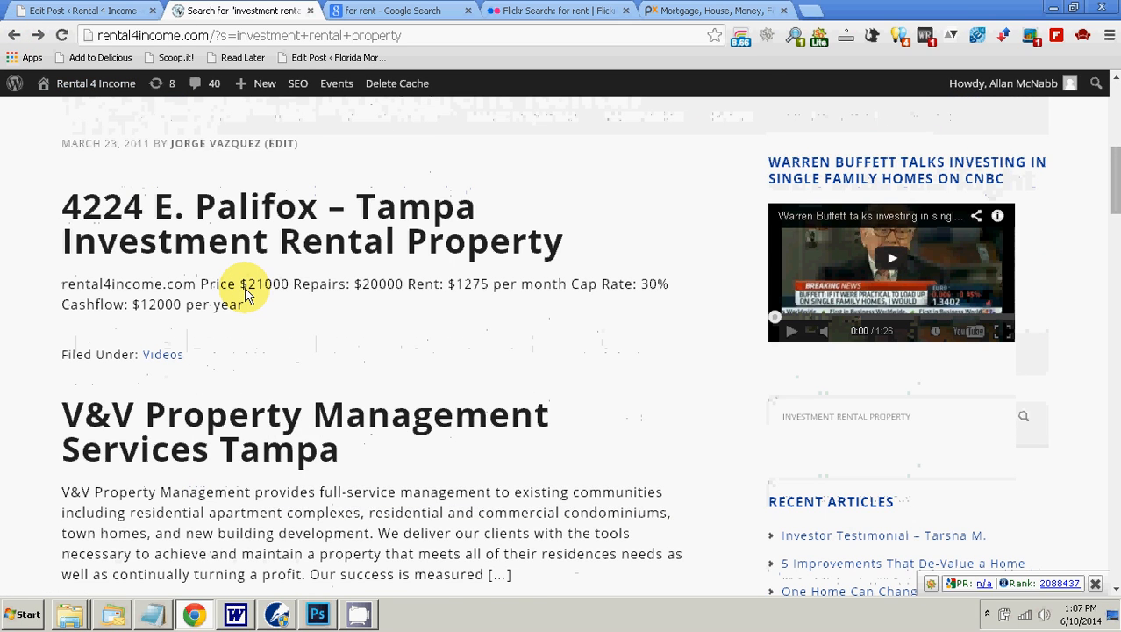
{"action": "scroll", "coordinate": [245, 296], "scroll_direction": "down", "scroll_amount": 1}
{"action": "left_click", "coordinate": [260, 328]}
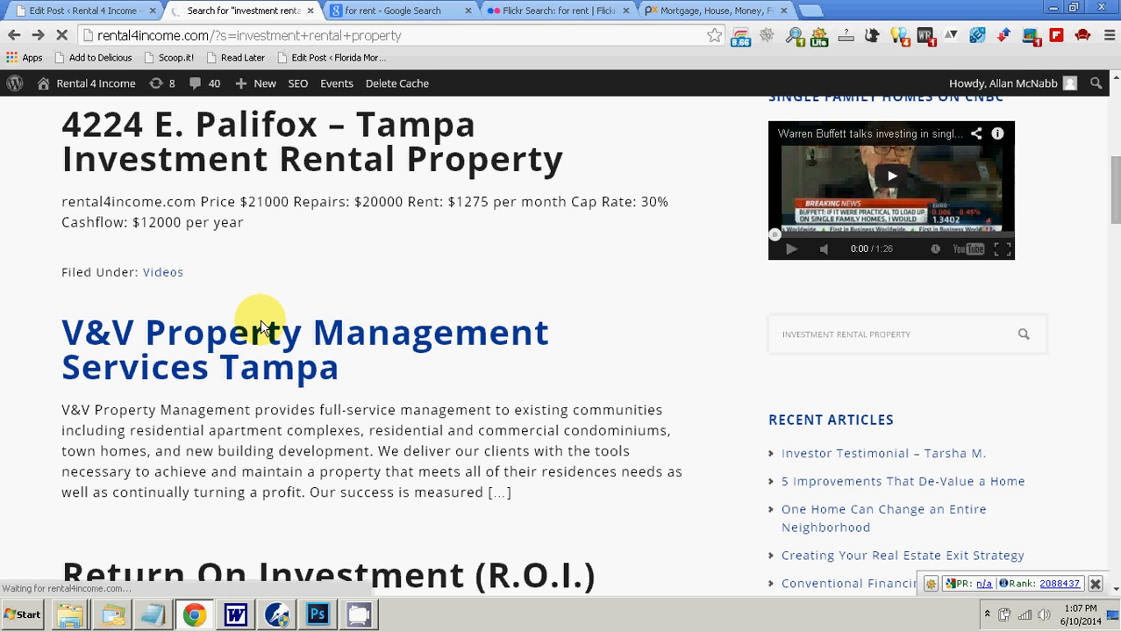
{"action": "right_click", "coordinate": [347, 38]}
{"action": "left_click", "coordinate": [375, 88]}
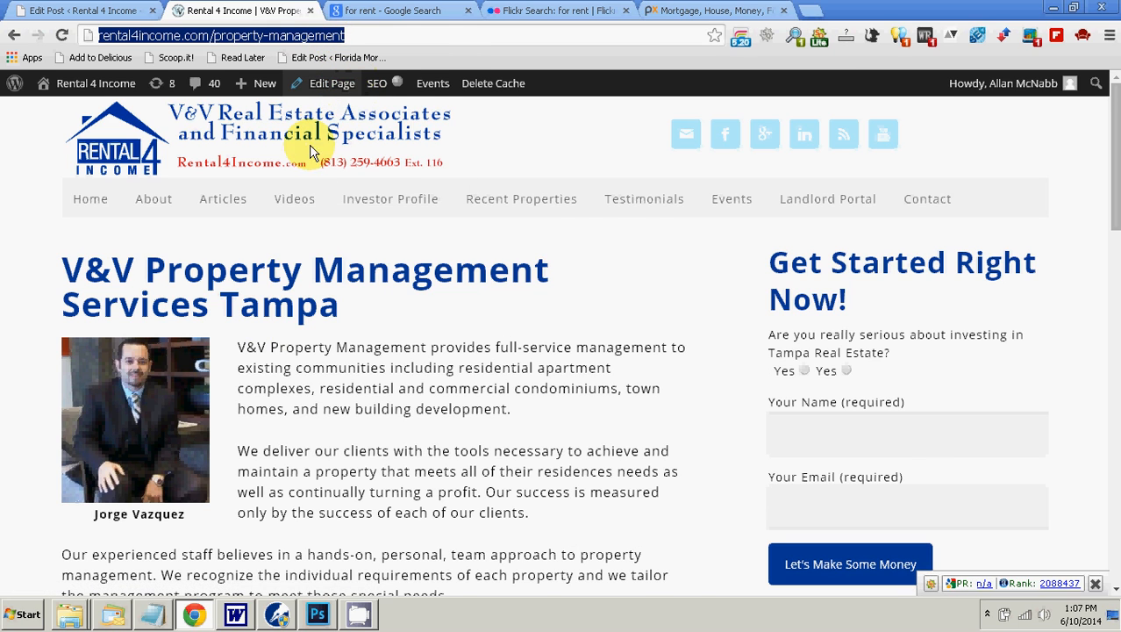
{"action": "left_click", "coordinate": [108, 12]}
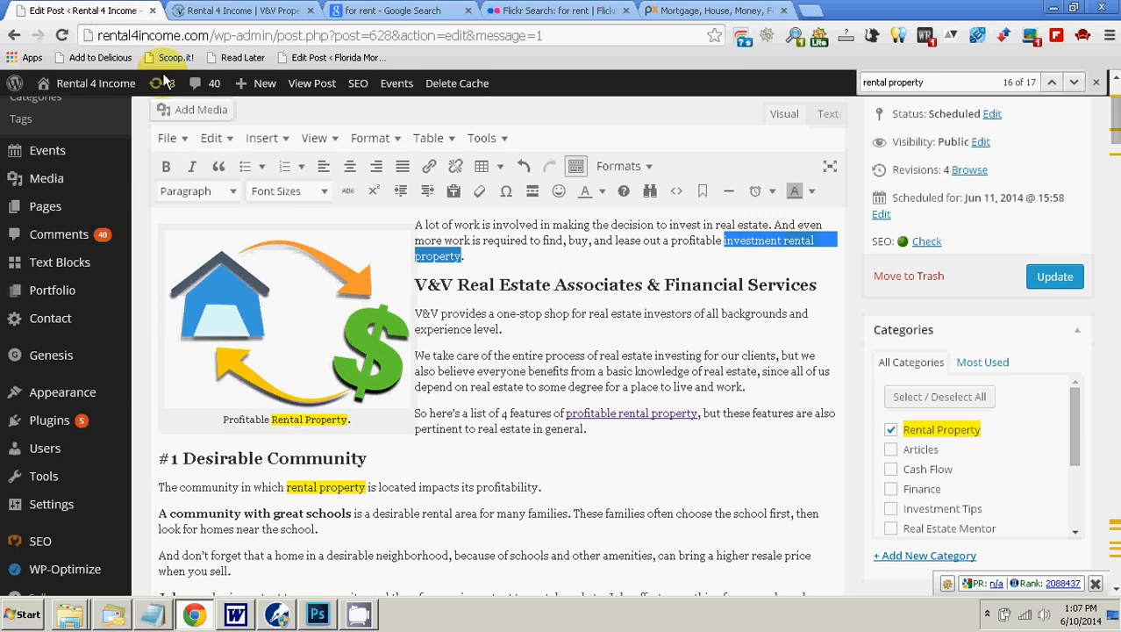
{"action": "left_click", "coordinate": [428, 167]}
{"action": "right_click", "coordinate": [449, 199]}
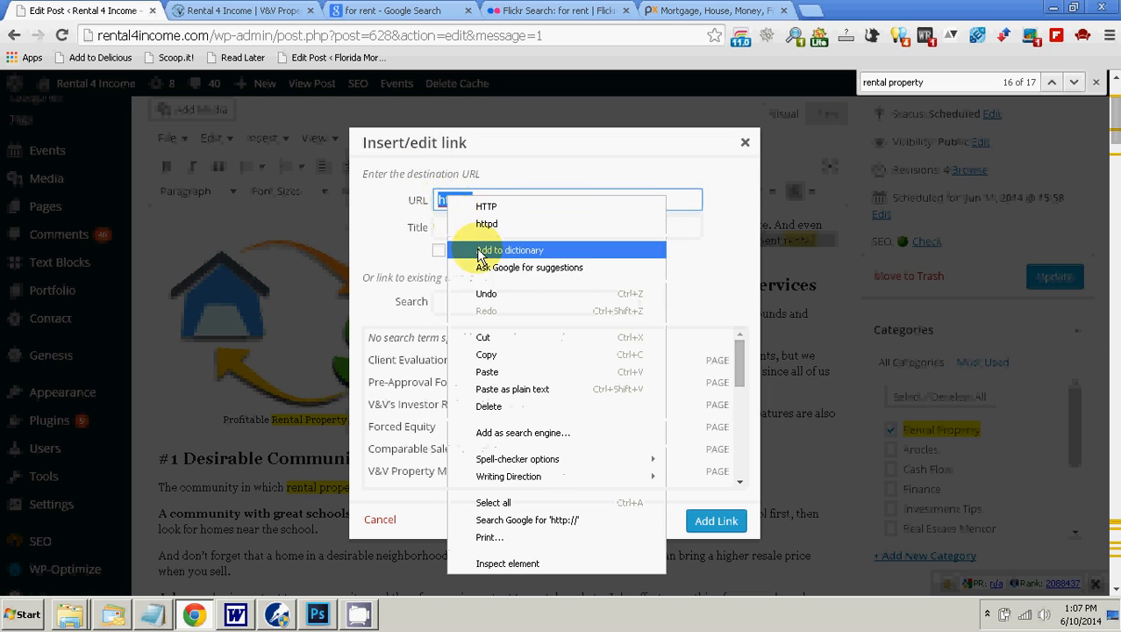
{"action": "left_click", "coordinate": [518, 369]}
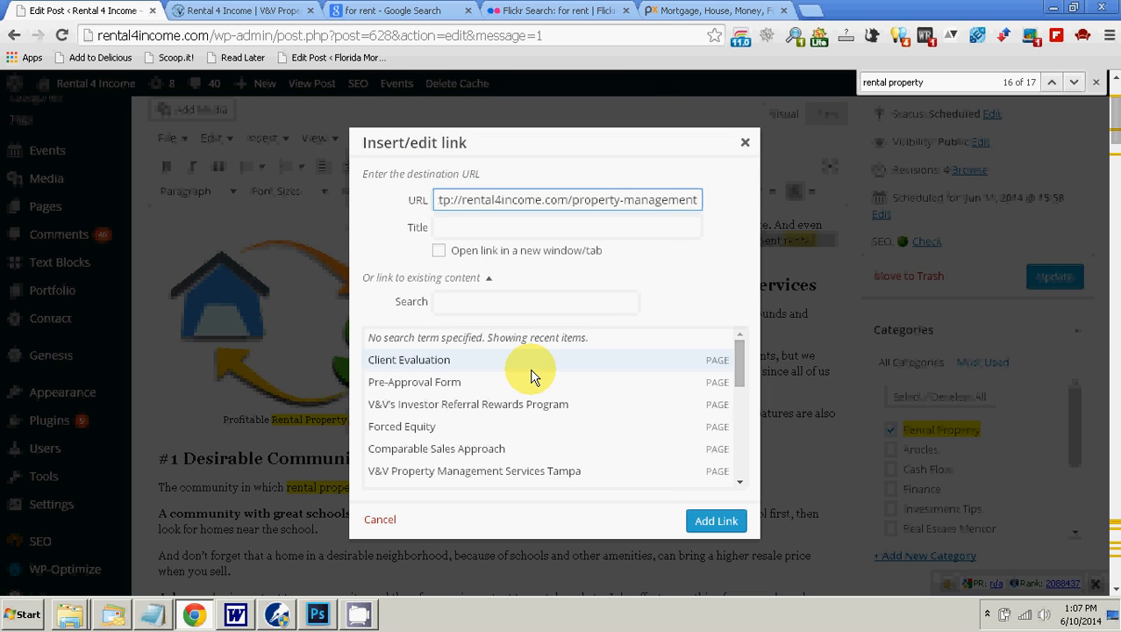
{"action": "left_click", "coordinate": [716, 521]}
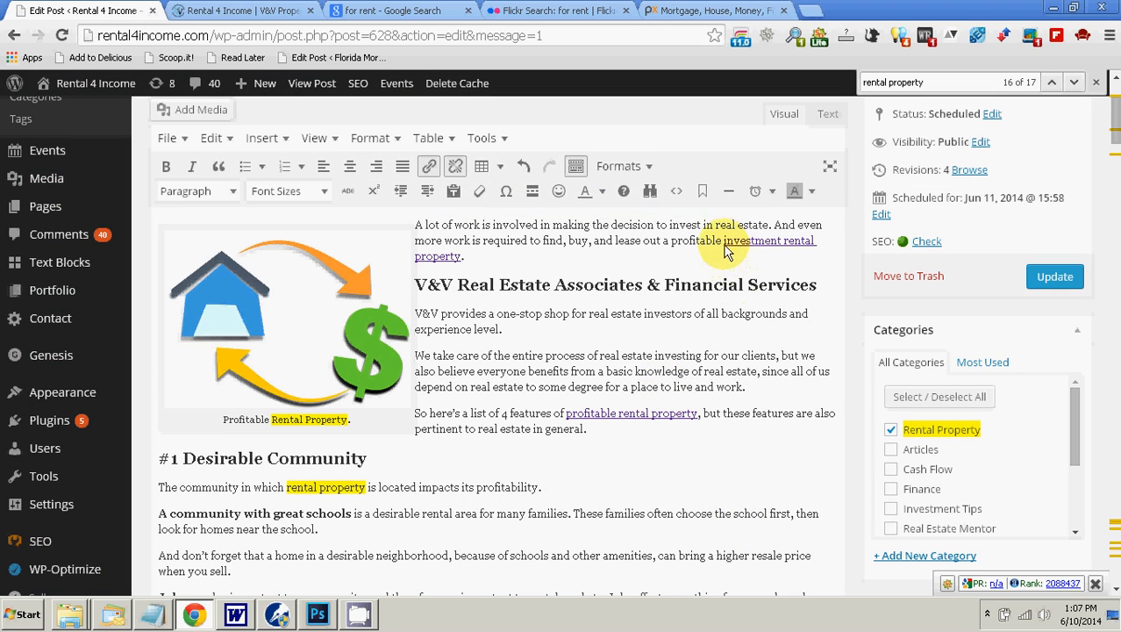
Step: Select and copy the linked phrase "investment rental property" in the opening paragraph
{"action": "left_click", "coordinate": [798, 226]}
{"action": "key", "text": "shift+Right"}
{"action": "key", "text": "shift+Right"}
{"action": "key", "text": "shift+Right"}
{"action": "key", "text": "shift+Right"}
{"action": "key", "text": "shift+Right"}
{"action": "key", "text": "shift+Right"}
{"action": "key", "text": "shift+Right"}
{"action": "key", "text": "shift+Right"}
{"action": "key", "text": "shift+Right"}
{"action": "key", "text": "shift+Right"}
{"action": "key", "text": "shift+Right"}
{"action": "key", "text": "shift+Right"}
{"action": "key", "text": "shift+Right"}
{"action": "key", "text": "shift+Right"}
{"action": "key", "text": "shift+Right"}
{"action": "key", "text": "shift+Right"}
{"action": "key", "text": "shift+Right"}
{"action": "key", "text": "shift+Right"}
{"action": "key", "text": "shift+Right"}
{"action": "key", "text": "shift+Right"}
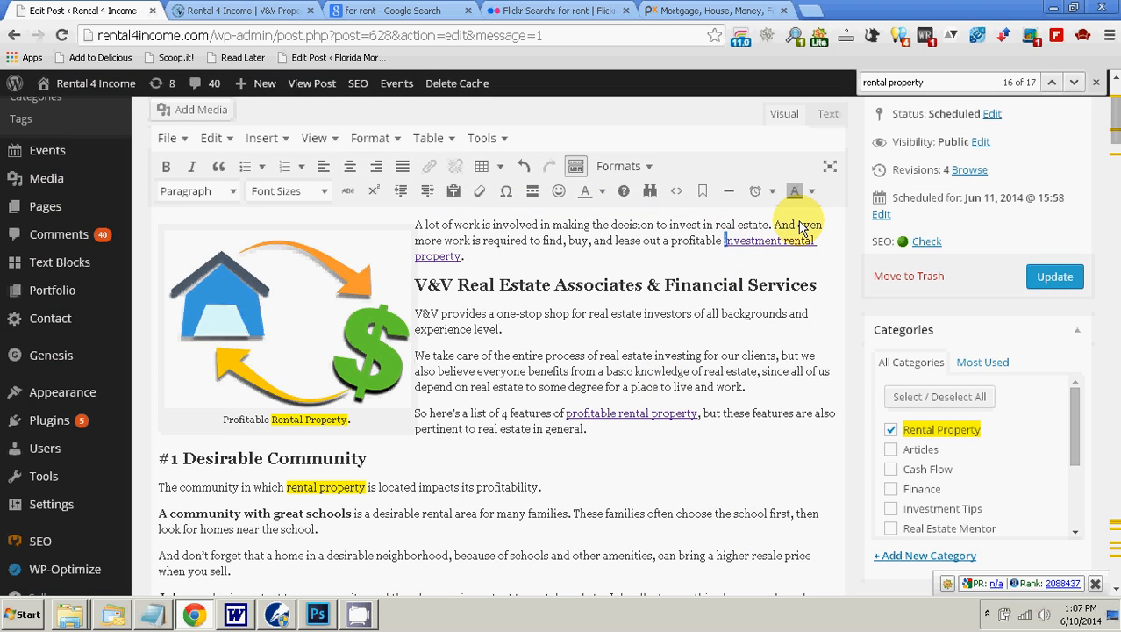
{"action": "key", "text": "shift+Right"}
{"action": "key", "text": "shift+Right"}
{"action": "key", "text": "shift+Right"}
{"action": "key", "text": "shift+Right"}
{"action": "key", "text": "shift+Right"}
{"action": "key", "text": "shift+Right"}
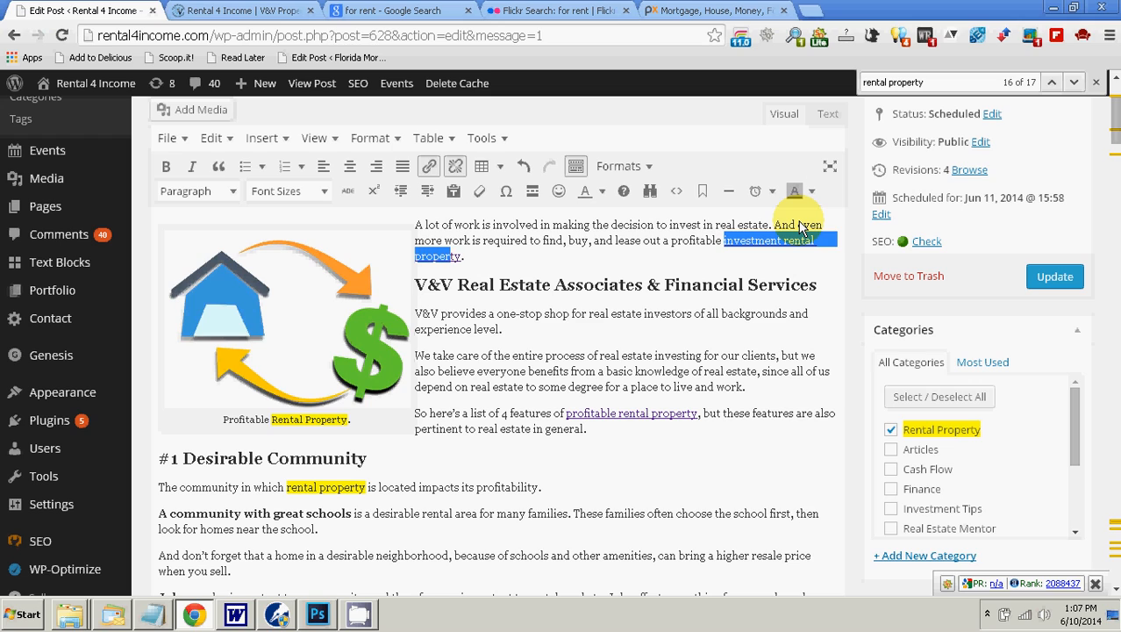
{"action": "key", "text": "Right"}
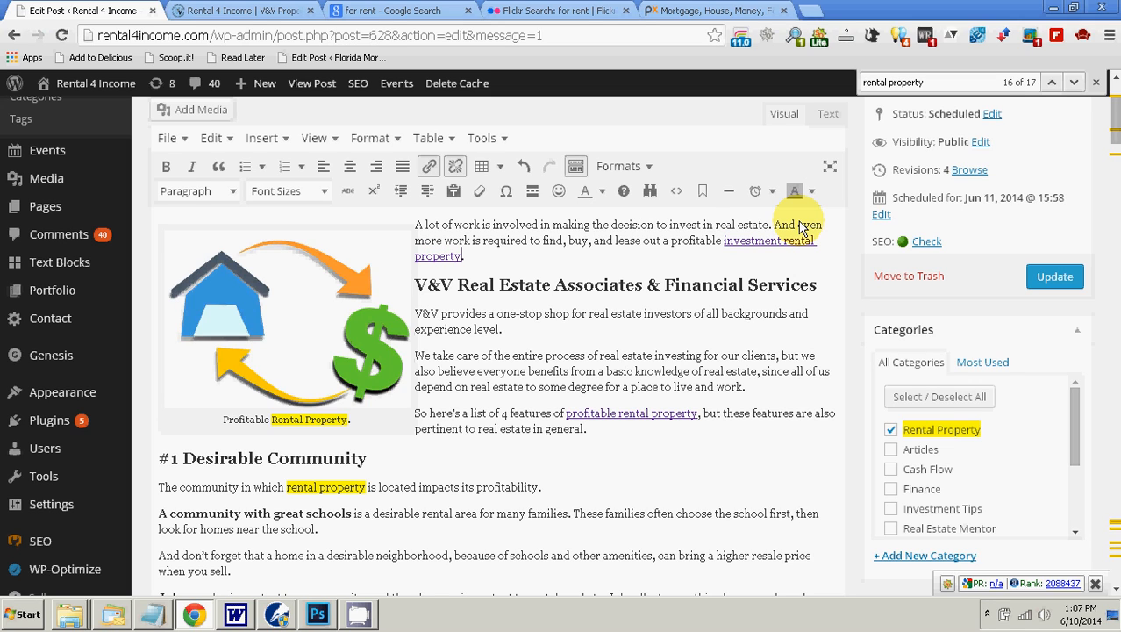
{"action": "key", "text": "shift+Left"}
{"action": "key", "text": "shift+Left"}
{"action": "key", "text": "shift+Left"}
{"action": "key", "text": "shift+Left"}
{"action": "key", "text": "shift+Left"}
{"action": "key", "text": "shift+Left"}
{"action": "key", "text": "shift+Left"}
{"action": "key", "text": "shift+Left"}
{"action": "key", "text": "shift+Left"}
{"action": "key", "text": "shift+Left"}
{"action": "key", "text": "shift+Left"}
{"action": "key", "text": "shift+Left"}
{"action": "key", "text": "shift+Left"}
{"action": "key", "text": "shift+Left"}
{"action": "key", "text": "shift+Left"}
{"action": "key", "text": "shift+Left"}
{"action": "key", "text": "shift+Left"}
{"action": "key", "text": "shift+Left"}
{"action": "key", "text": "shift+Left"}
{"action": "key", "text": "shift+Left"}
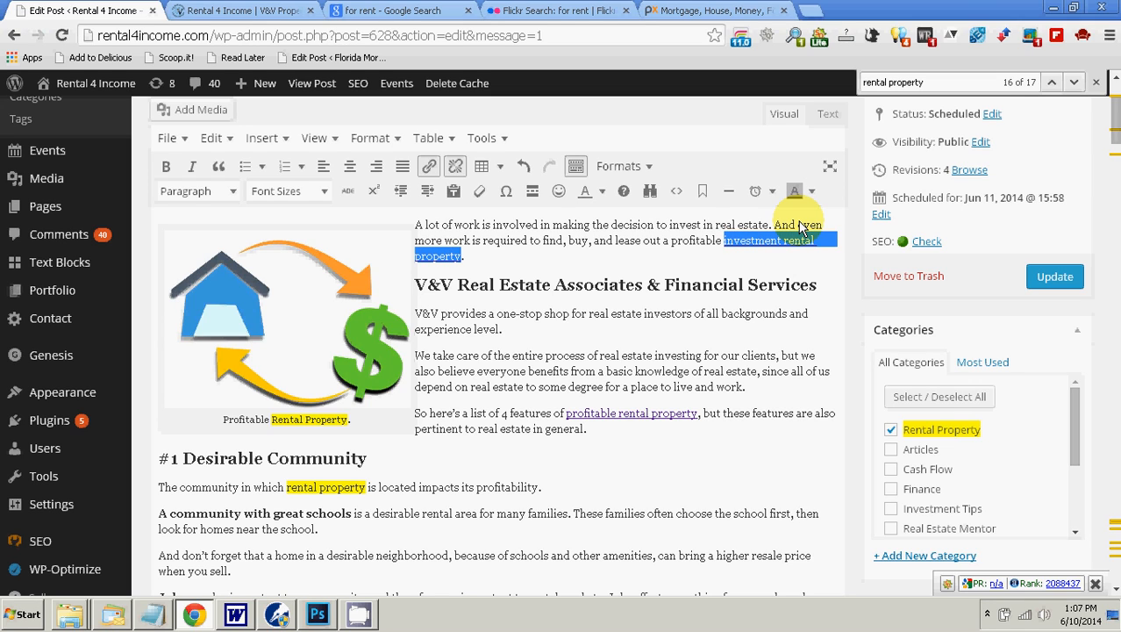
{"action": "key", "text": "Right"}
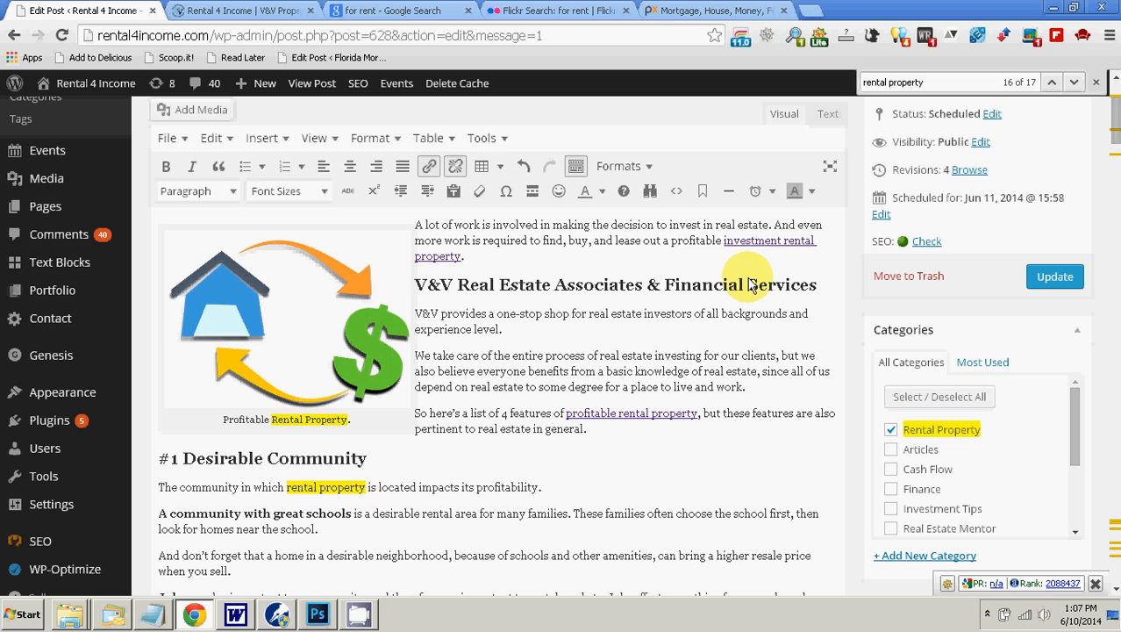
Step: Update the "investment rental property" link with the copied phrase as its title
{"action": "left_click", "coordinate": [428, 166]}
{"action": "right_click", "coordinate": [468, 226]}
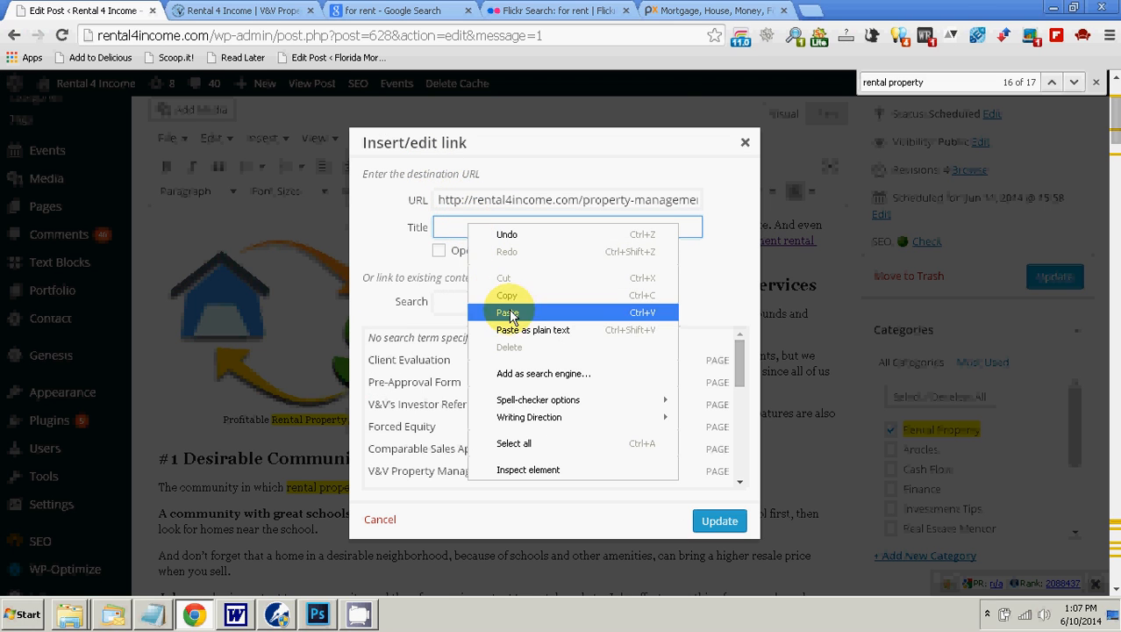
{"action": "left_click", "coordinate": [526, 330]}
{"action": "left_click", "coordinate": [717, 521]}
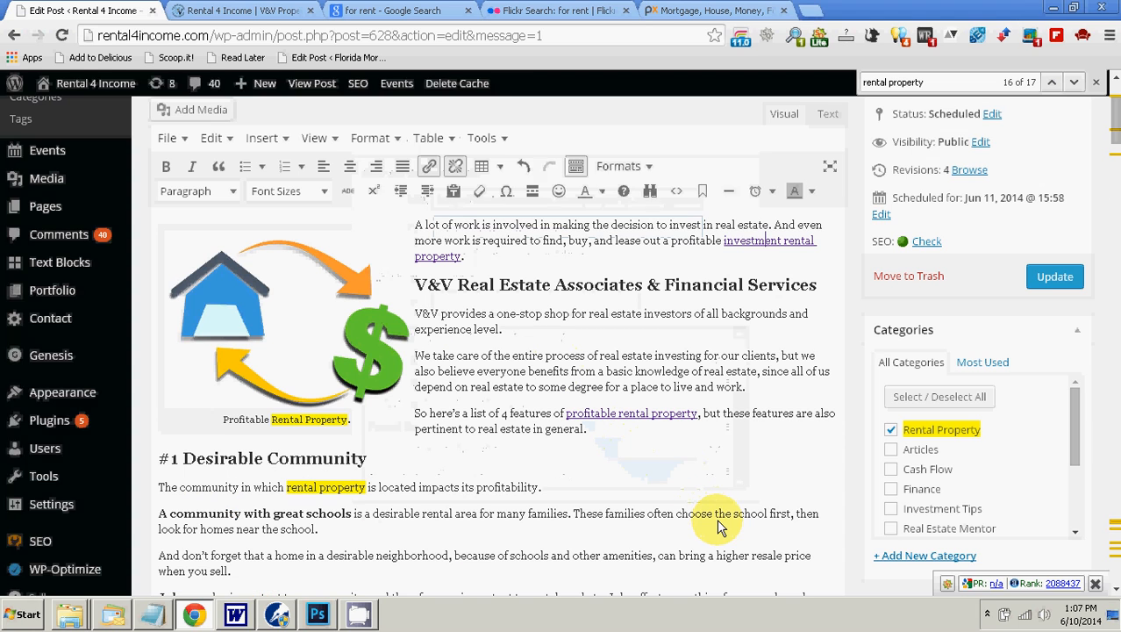
{"action": "left_click", "coordinate": [639, 444]}
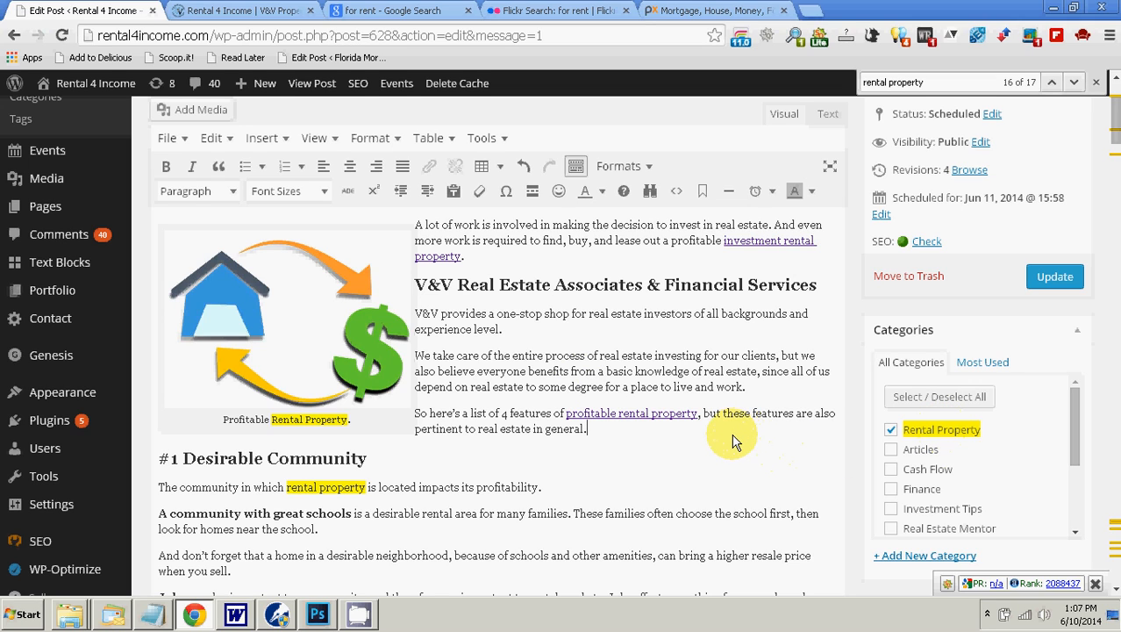
Step: Review the article's body text and its keyword links, and save the changes to the scheduled post
{"action": "scroll", "coordinate": [735, 443], "scroll_direction": "down", "scroll_amount": 3}
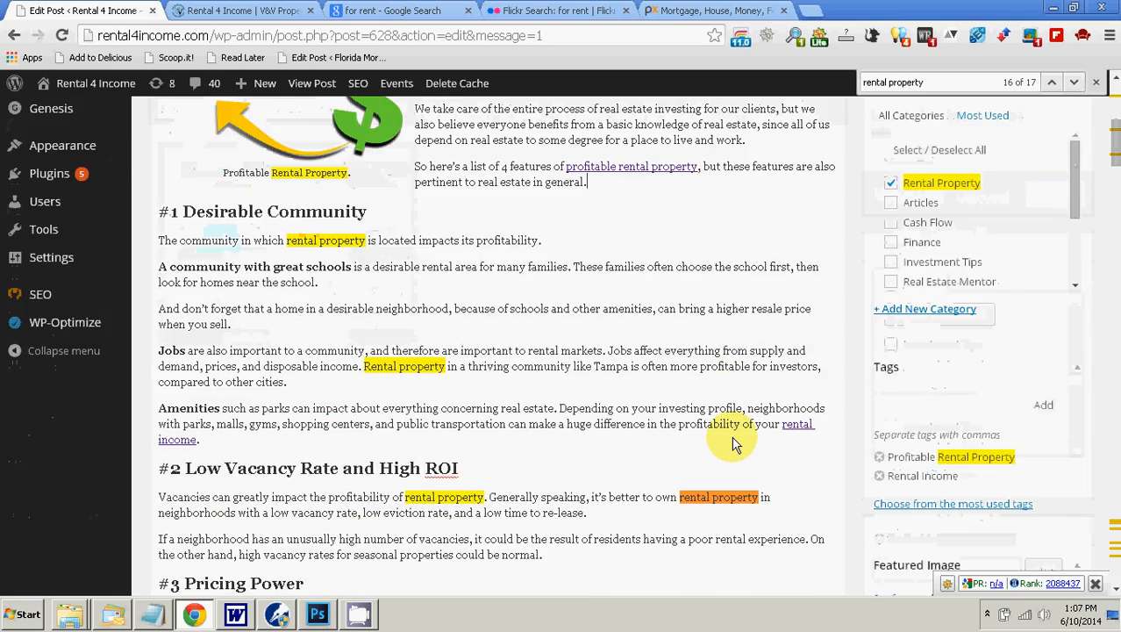
{"action": "scroll", "coordinate": [736, 443], "scroll_direction": "down", "scroll_amount": 2}
{"action": "scroll", "coordinate": [735, 443], "scroll_direction": "down", "scroll_amount": 3}
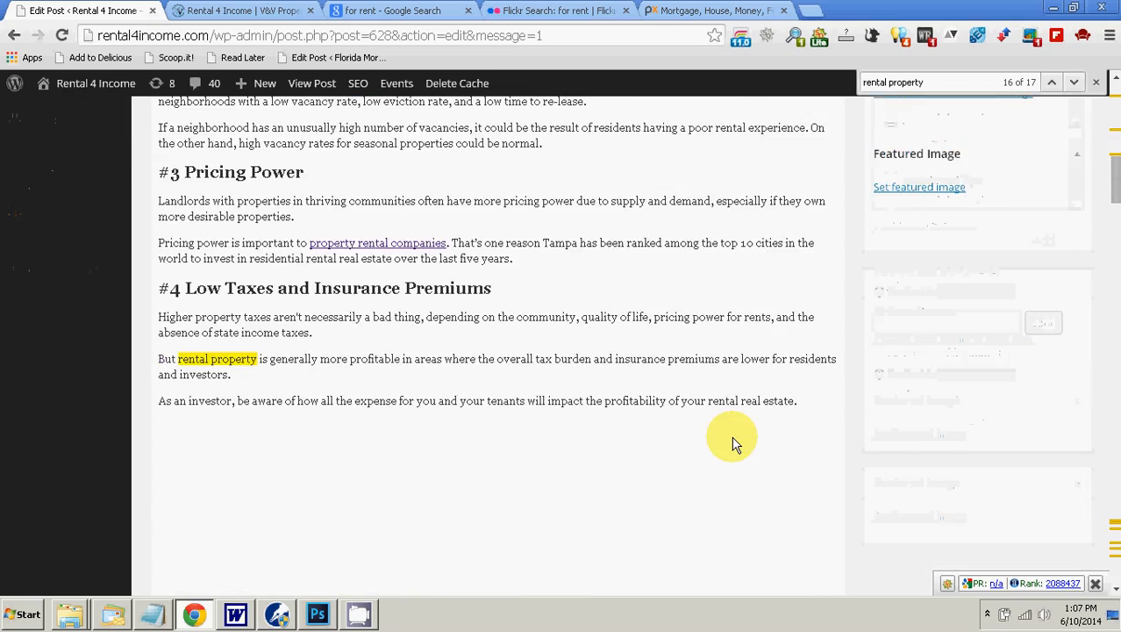
{"action": "scroll", "coordinate": [735, 443], "scroll_direction": "up", "scroll_amount": 10}
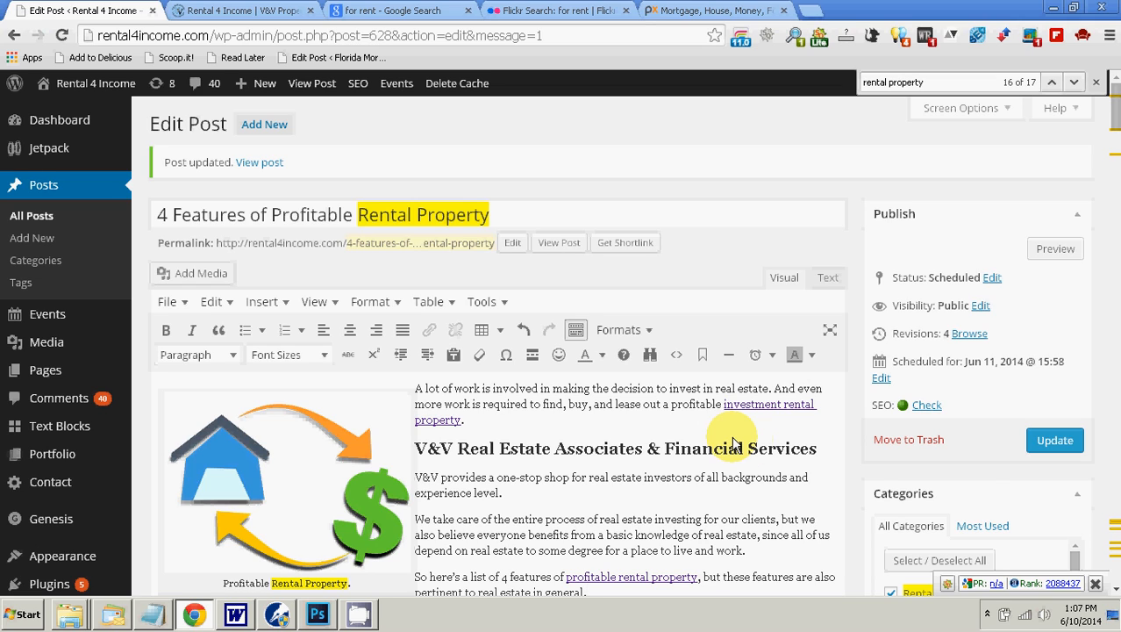
{"action": "left_click", "coordinate": [1057, 450]}
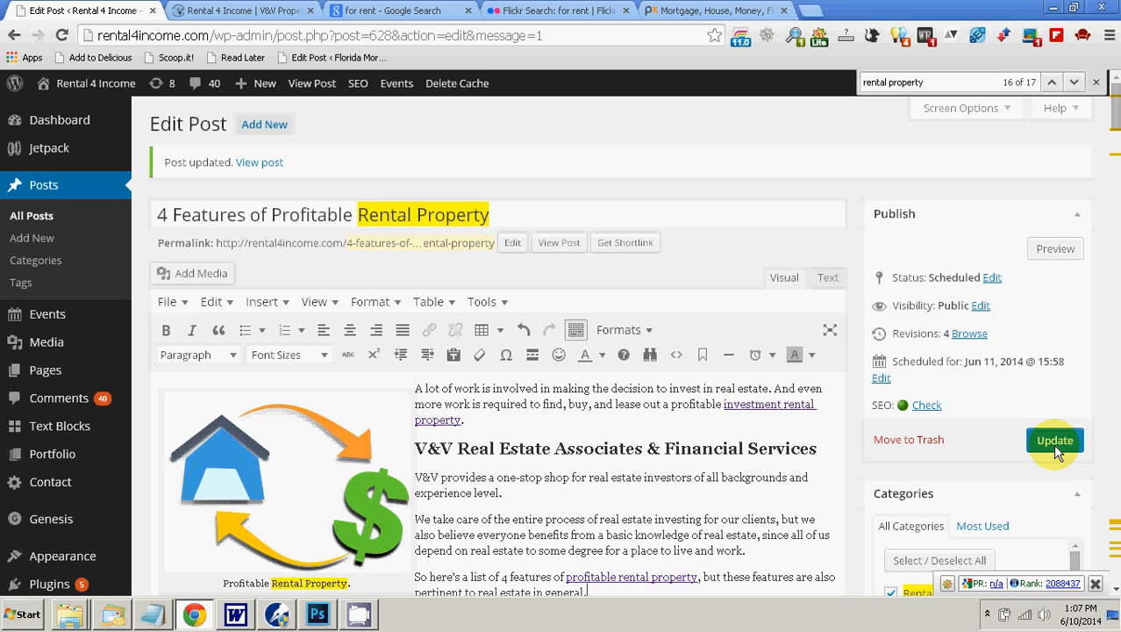
{"action": "left_click", "coordinate": [1055, 442]}
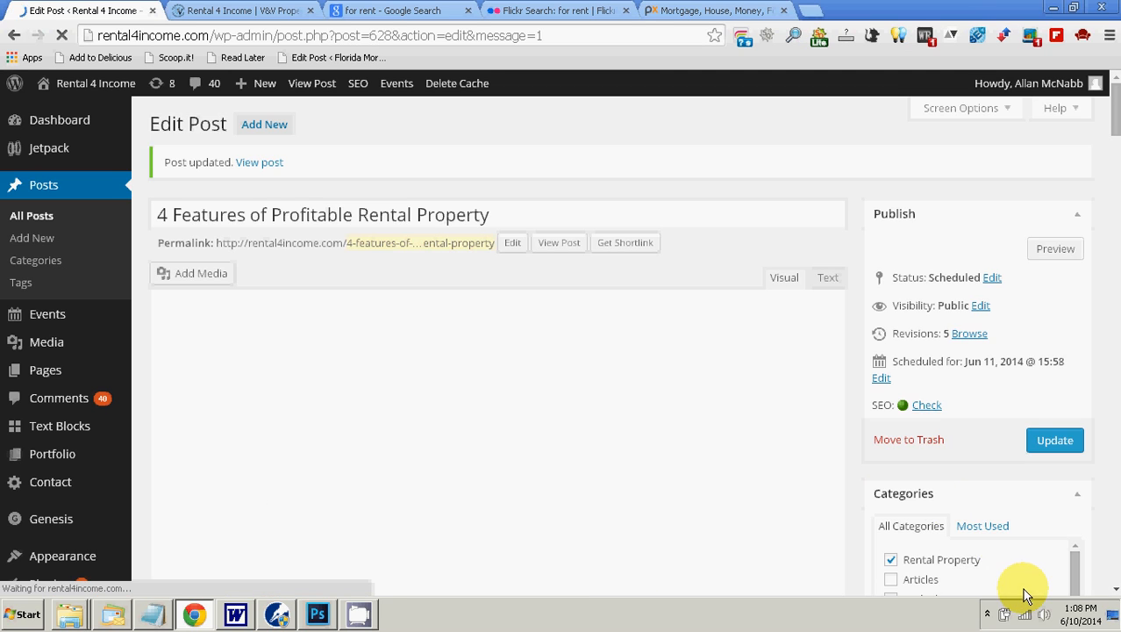
{"action": "left_click", "coordinate": [986, 617]}
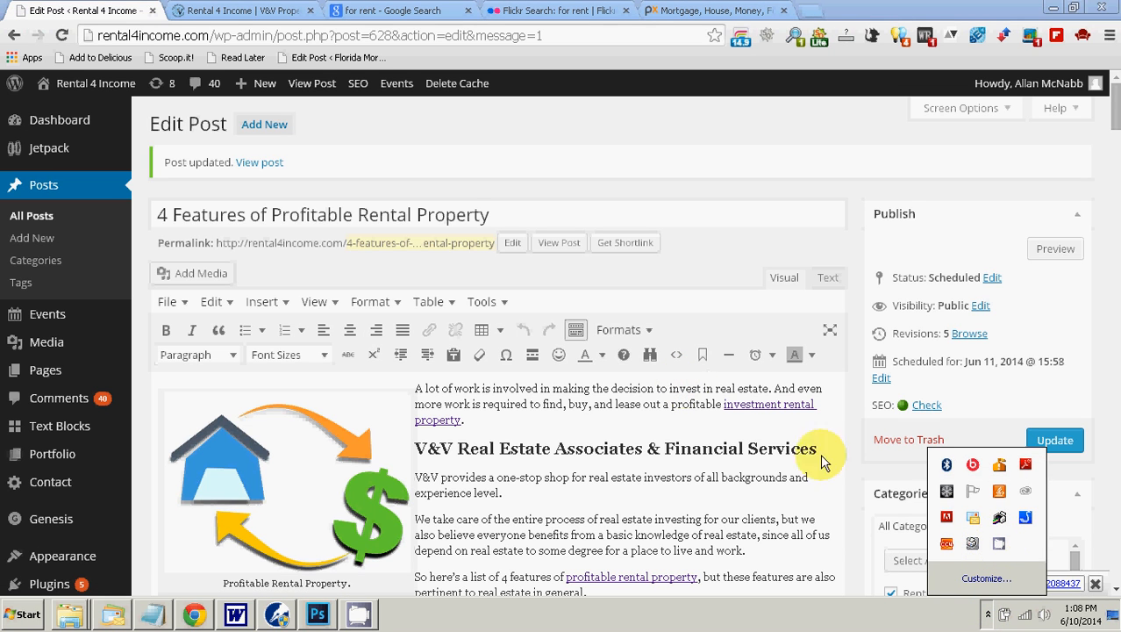
{"action": "left_click", "coordinate": [998, 541]}
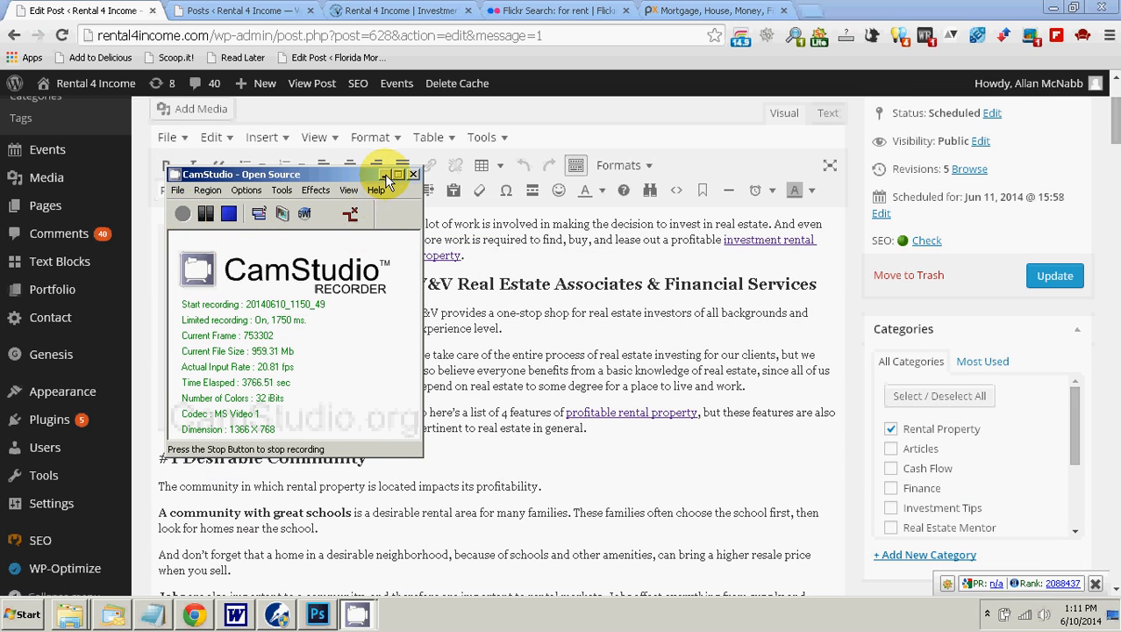
{"action": "left_click", "coordinate": [384, 173]}
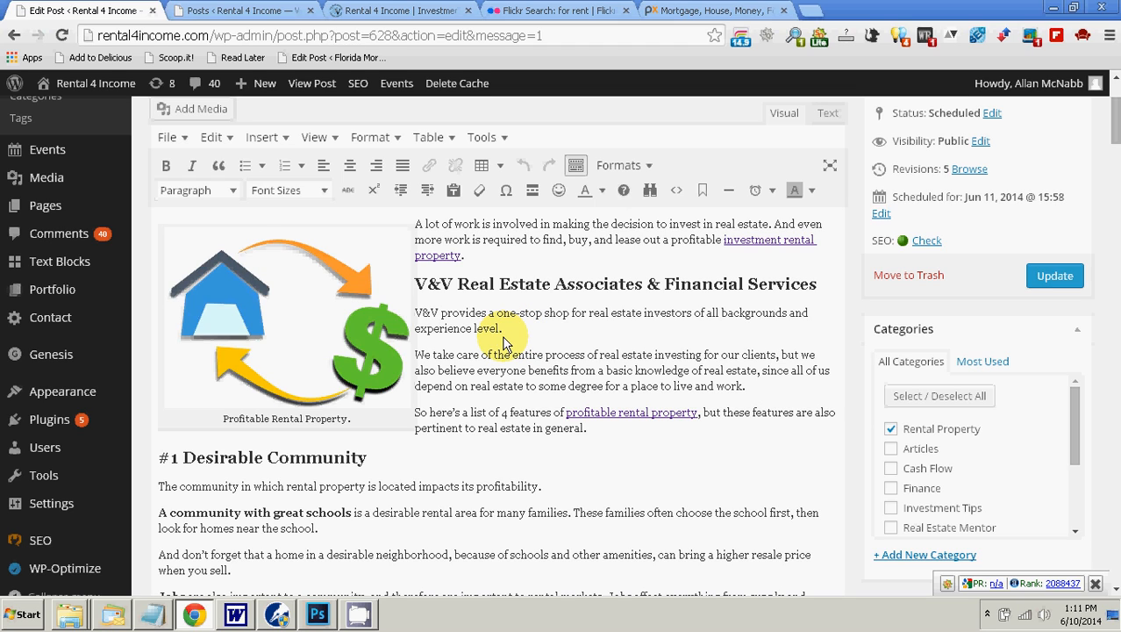
Step: Open the live site's Articles page and look through the listed posts and the categories they are filed under
{"action": "left_click", "coordinate": [365, 12]}
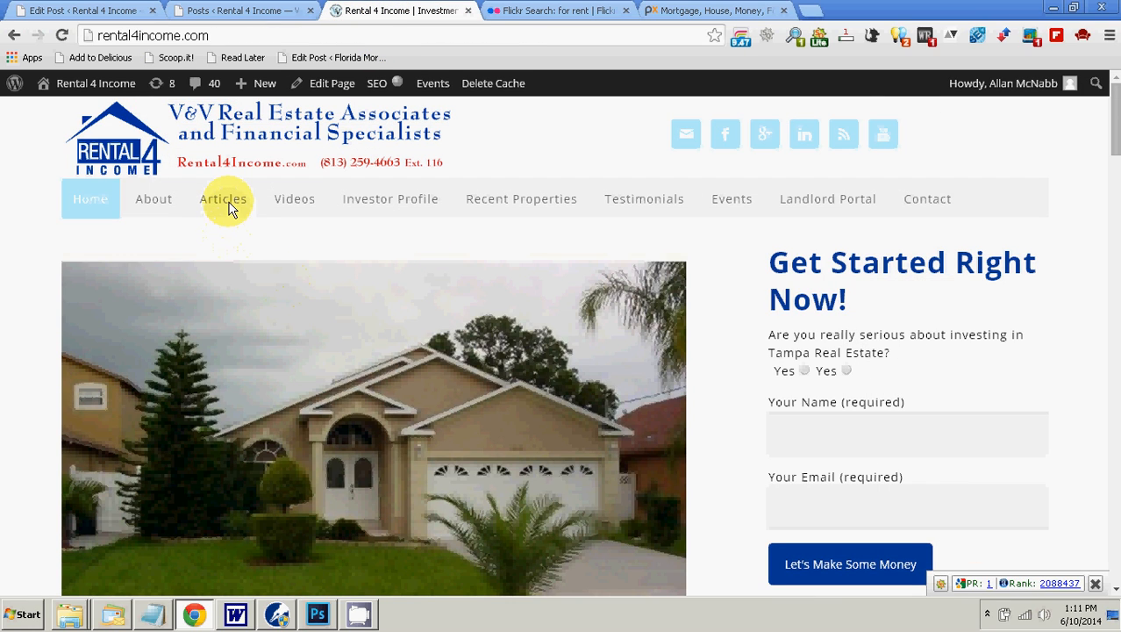
{"action": "mouse_move", "coordinate": [228, 206]}
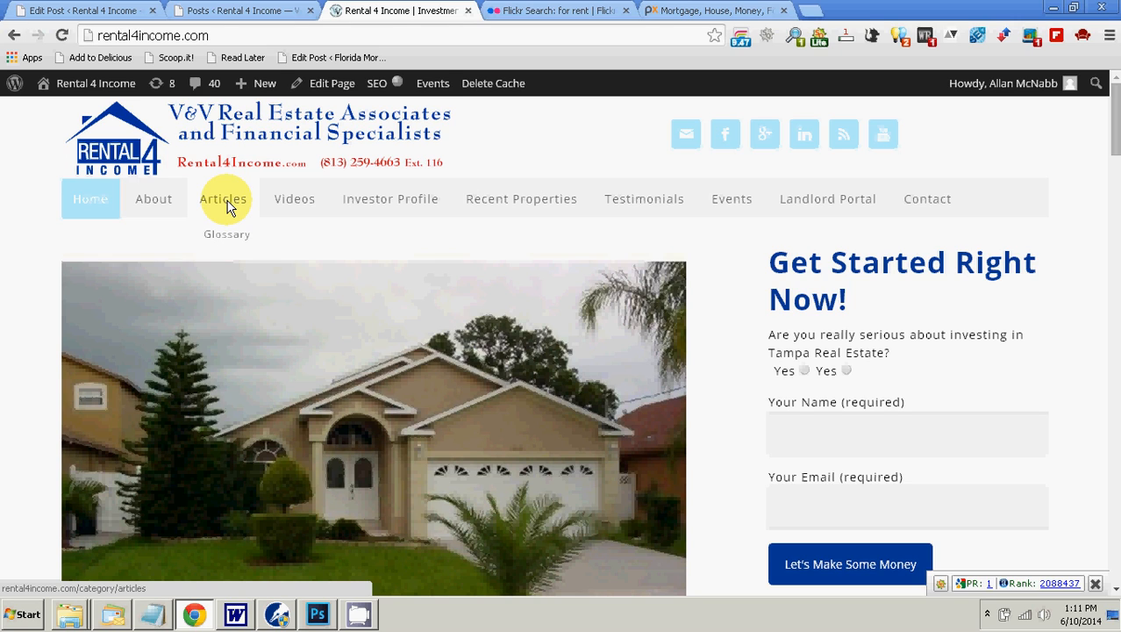
{"action": "left_click", "coordinate": [227, 205]}
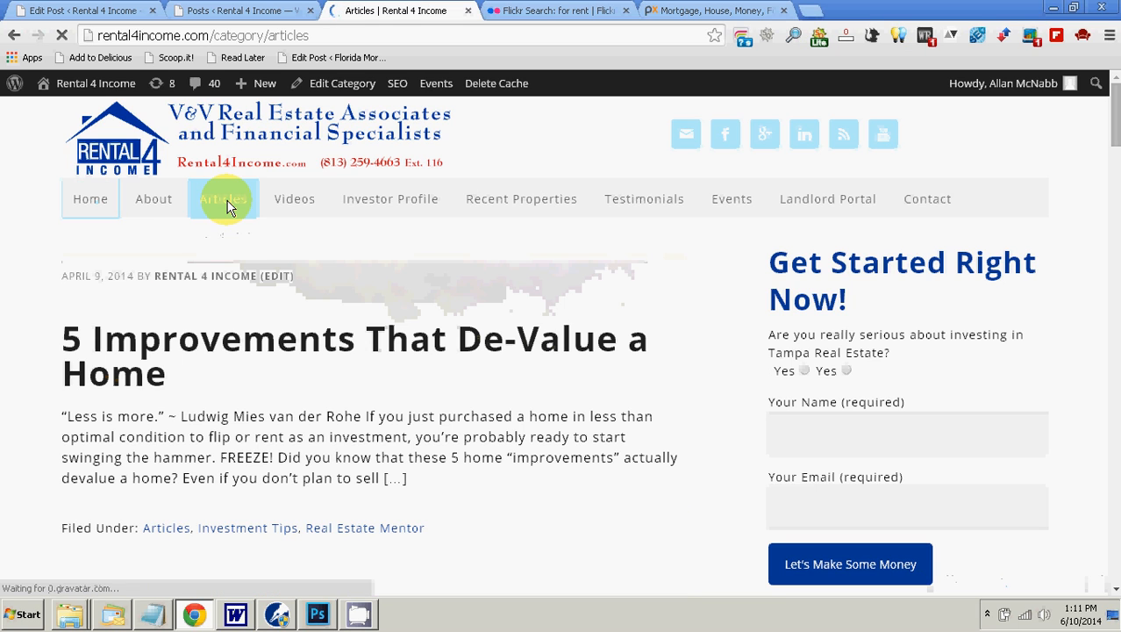
{"action": "scroll", "coordinate": [349, 334], "scroll_direction": "down", "scroll_amount": 4}
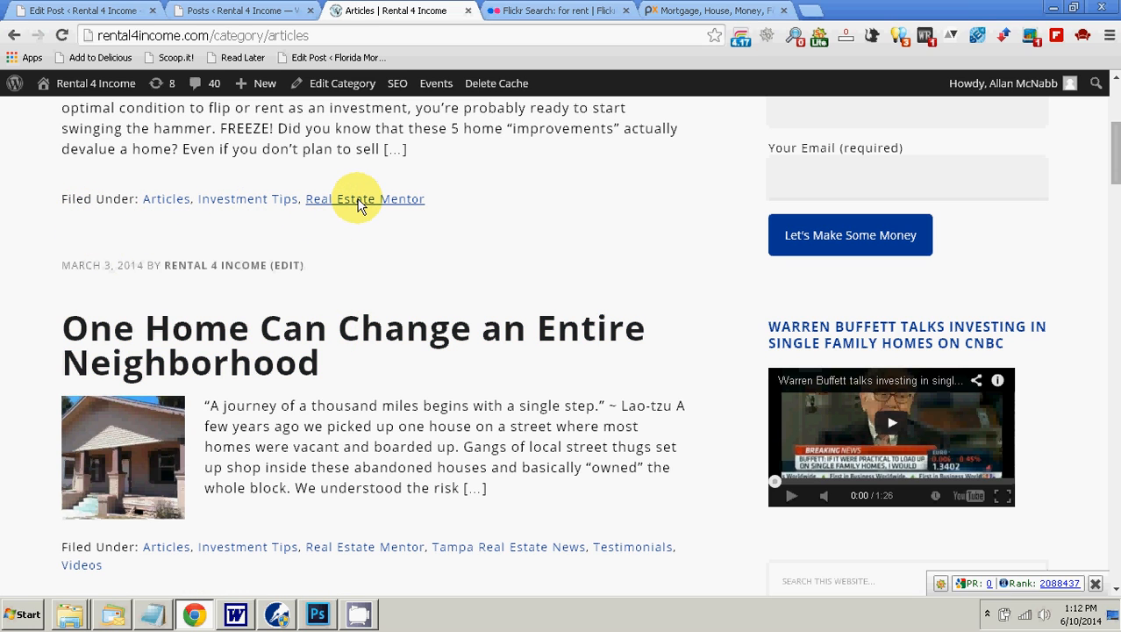
{"action": "scroll", "coordinate": [357, 201], "scroll_direction": "down", "scroll_amount": 5}
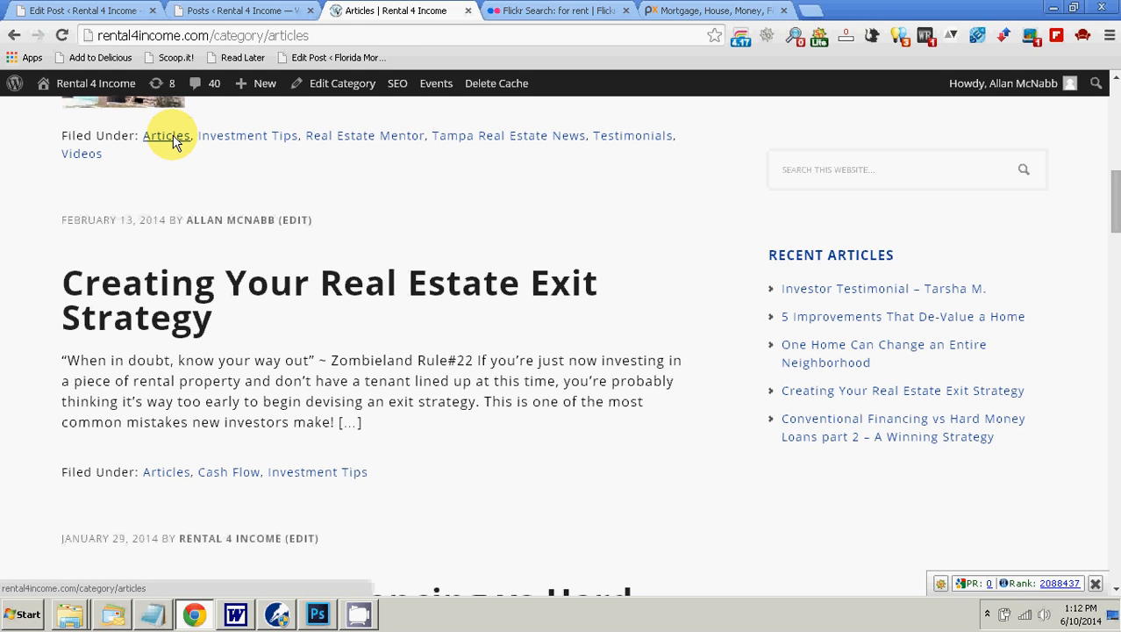
{"action": "scroll", "coordinate": [466, 155], "scroll_direction": "down", "scroll_amount": 4}
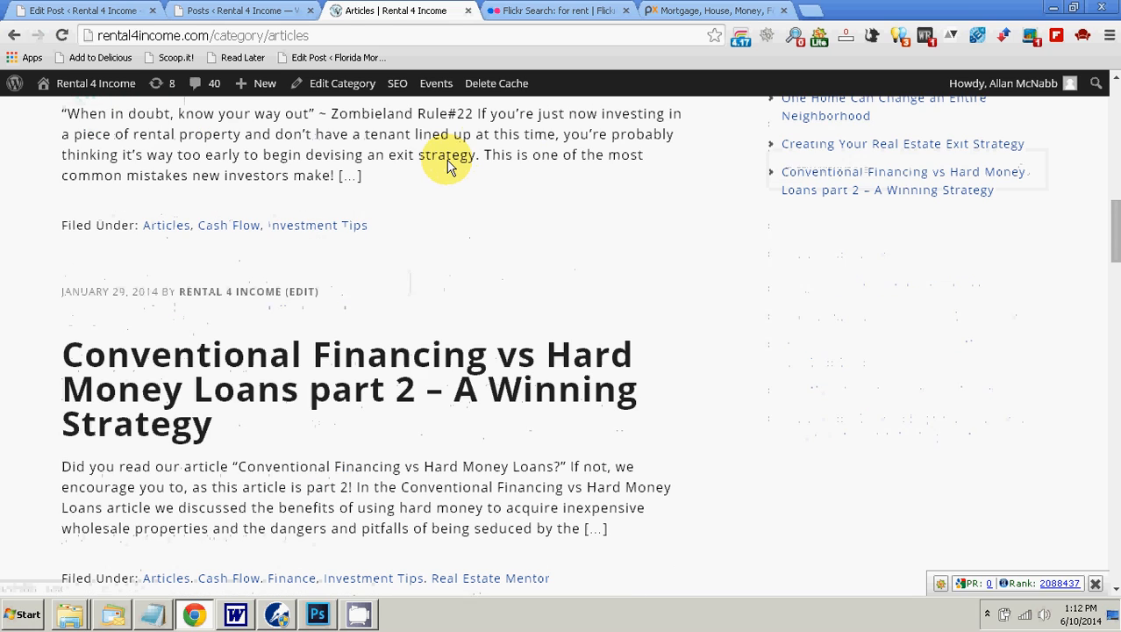
{"action": "scroll", "coordinate": [442, 162], "scroll_direction": "up", "scroll_amount": 6}
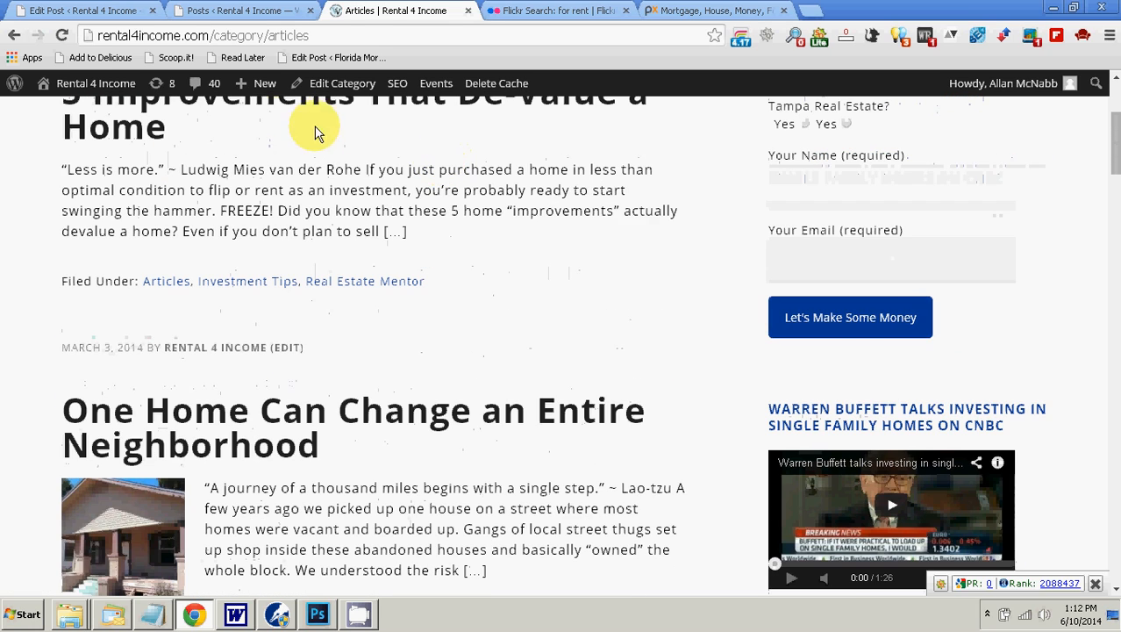
Step: Assign the scheduled post to the Articles category in addition to Rental Property, and update the post
{"action": "left_click", "coordinate": [214, 10]}
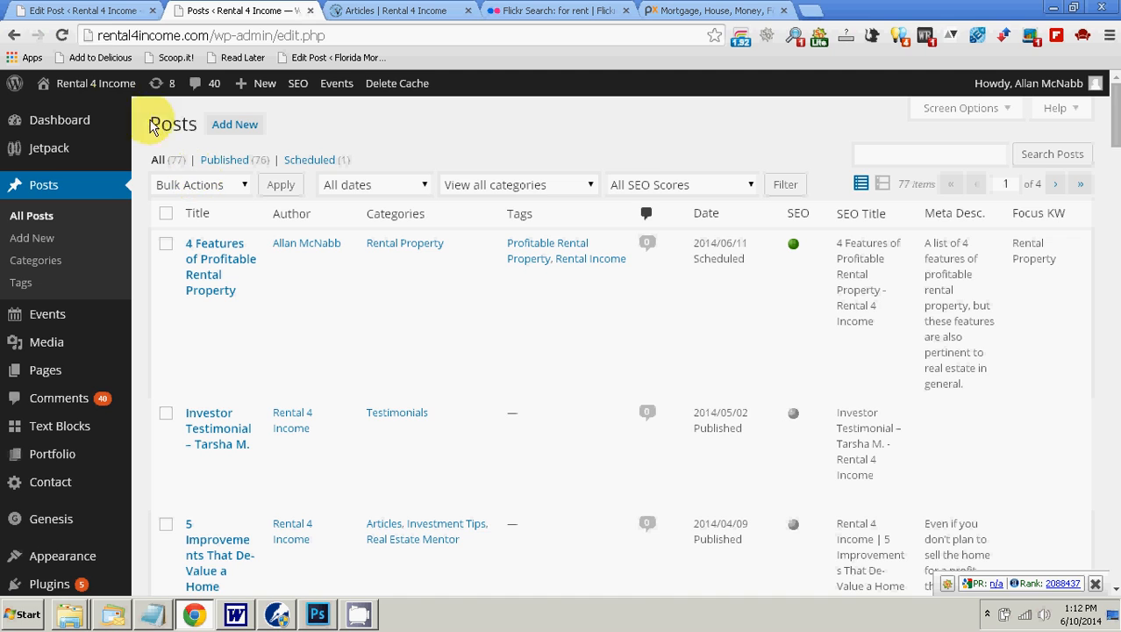
{"action": "left_click", "coordinate": [77, 10]}
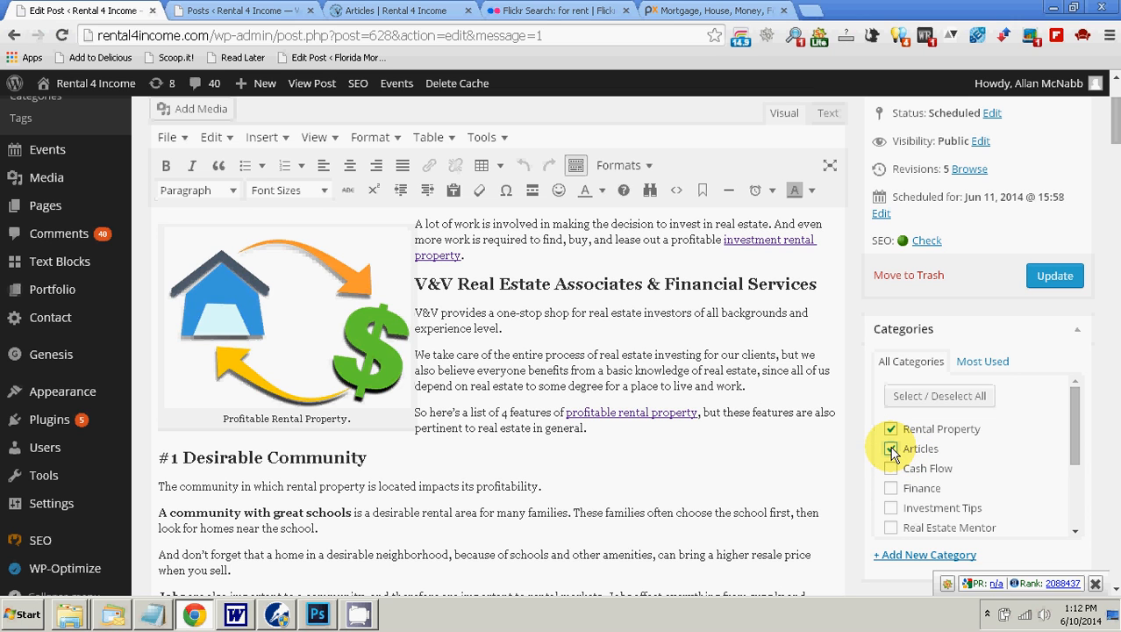
{"action": "left_click", "coordinate": [230, 11]}
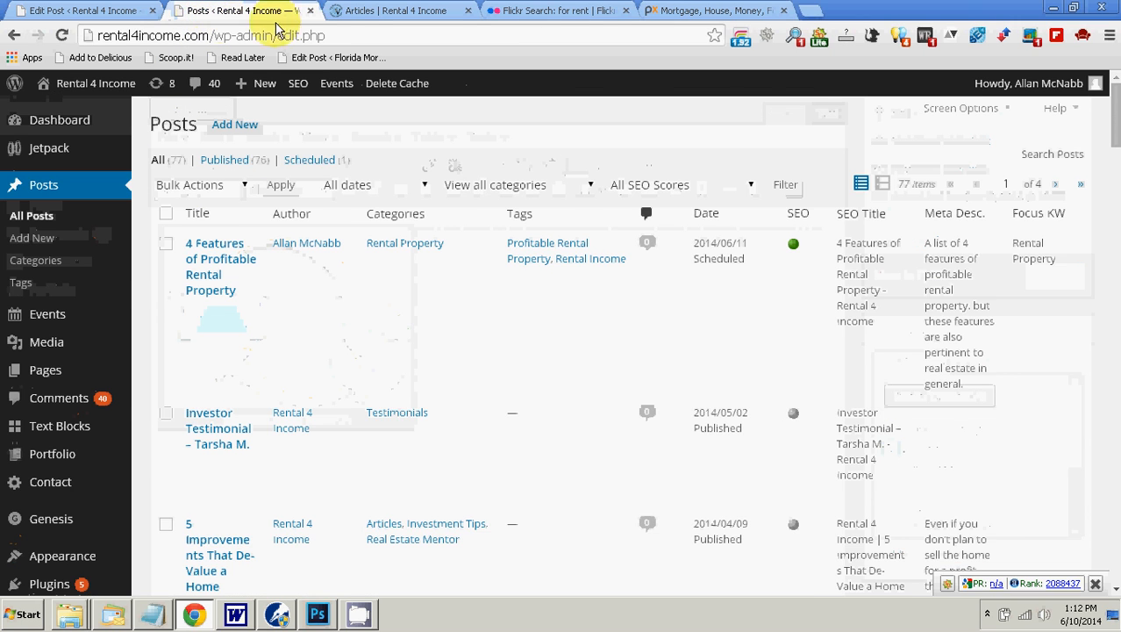
{"action": "left_click", "coordinate": [344, 11]}
{"action": "scroll", "coordinate": [298, 167], "scroll_direction": "up", "scroll_amount": 3}
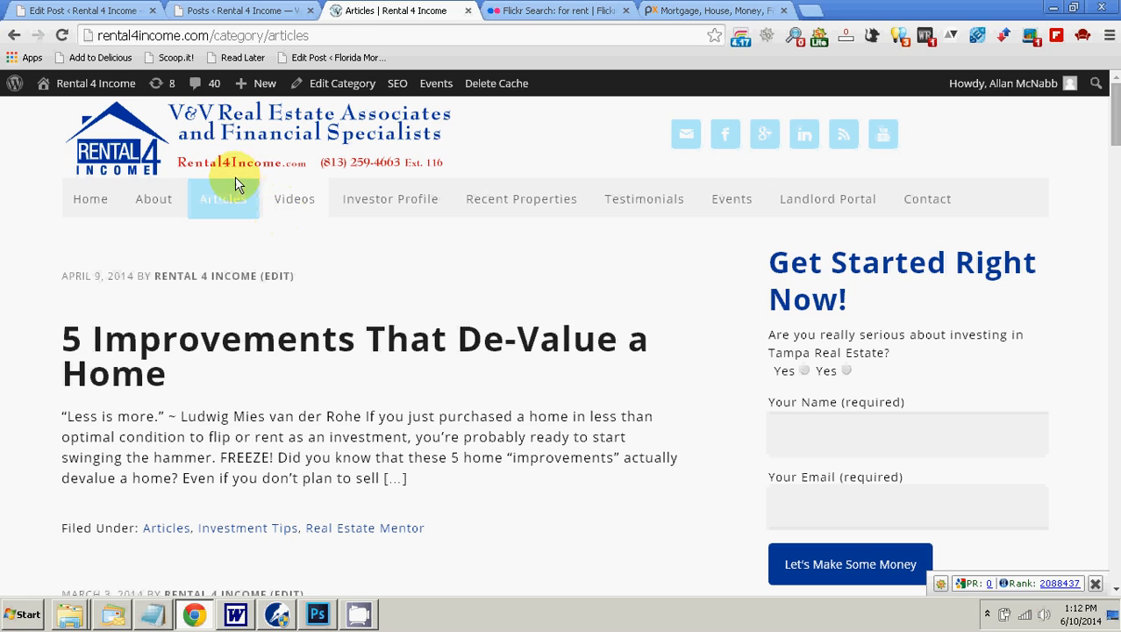
{"action": "mouse_move", "coordinate": [226, 208]}
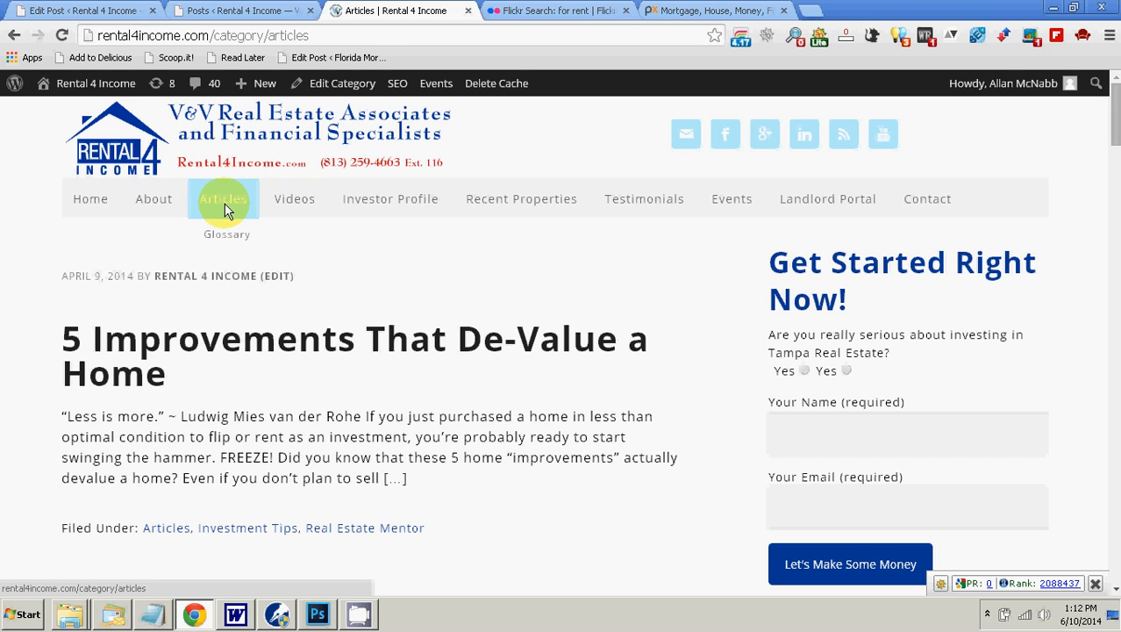
{"action": "left_click", "coordinate": [220, 11]}
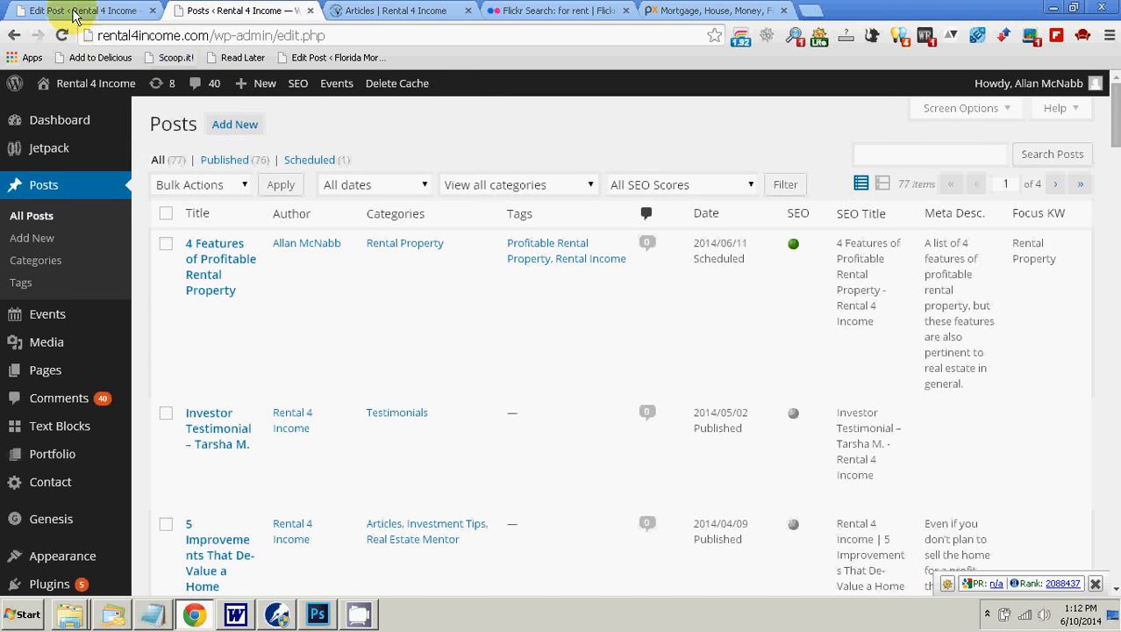
{"action": "left_click", "coordinate": [72, 10]}
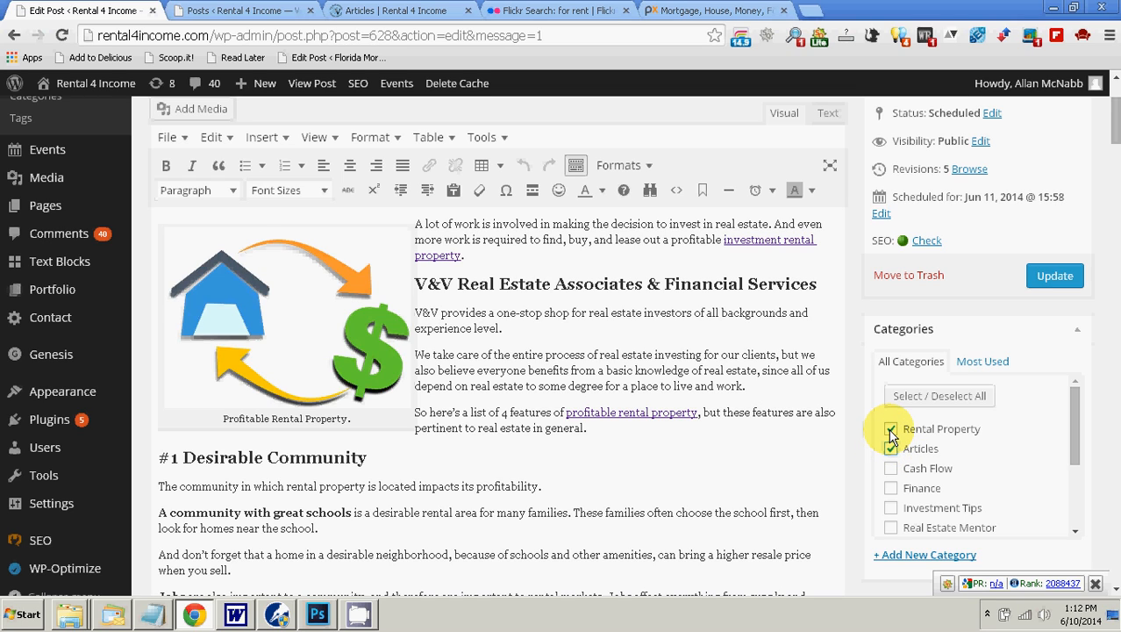
{"action": "left_click", "coordinate": [1055, 276]}
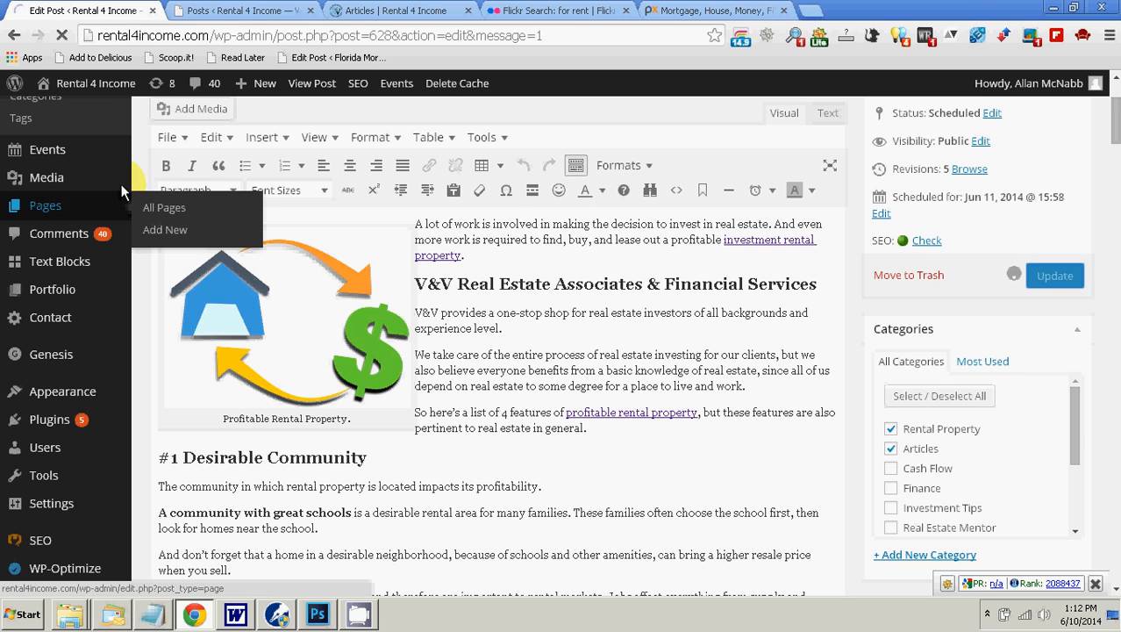
Step: Check the updated post in the editor, and examine the live Articles page from its listing down to the footer categories
{"action": "left_click", "coordinate": [368, 10]}
{"action": "mouse_move", "coordinate": [209, 192]}
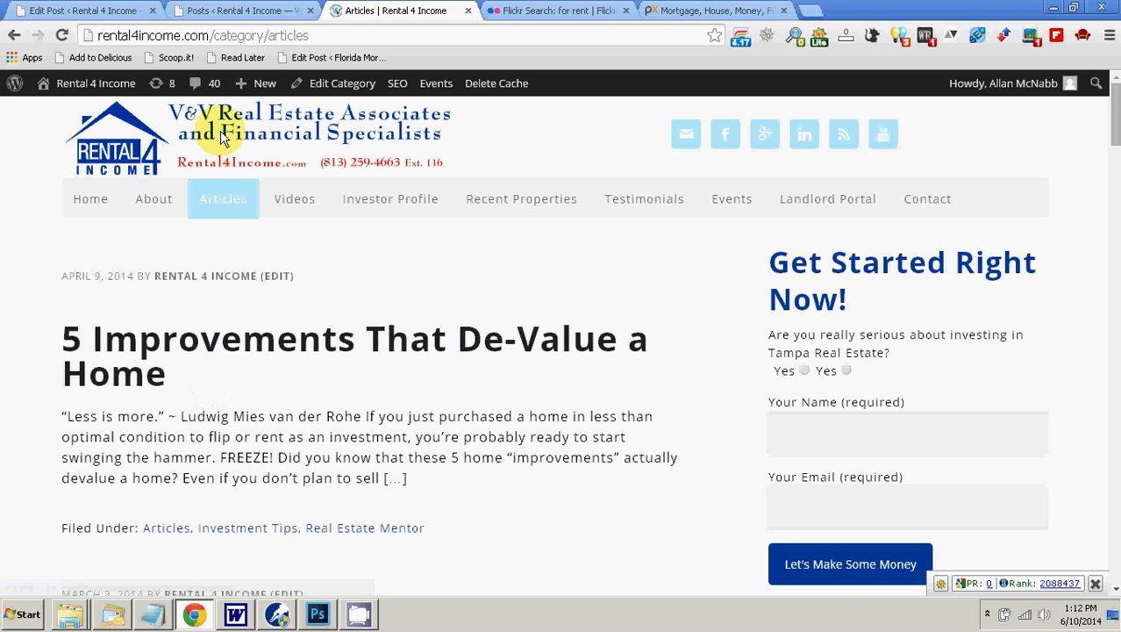
{"action": "left_click", "coordinate": [243, 9]}
{"action": "left_click", "coordinate": [72, 8]}
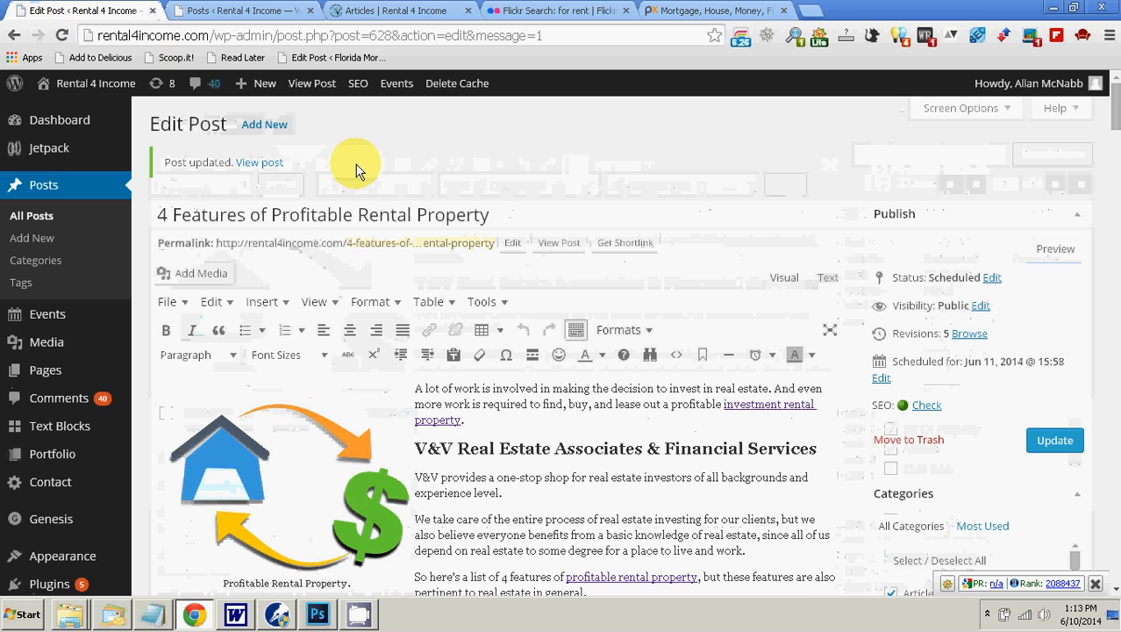
{"action": "scroll", "coordinate": [631, 514], "scroll_direction": "up", "scroll_amount": 3}
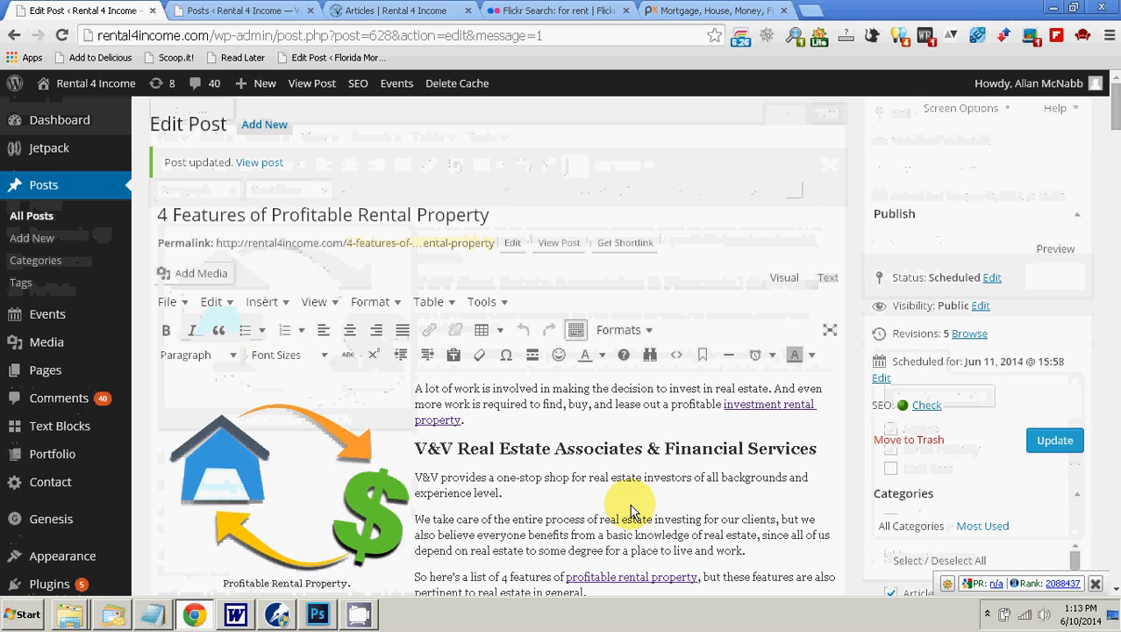
{"action": "left_click", "coordinate": [376, 13]}
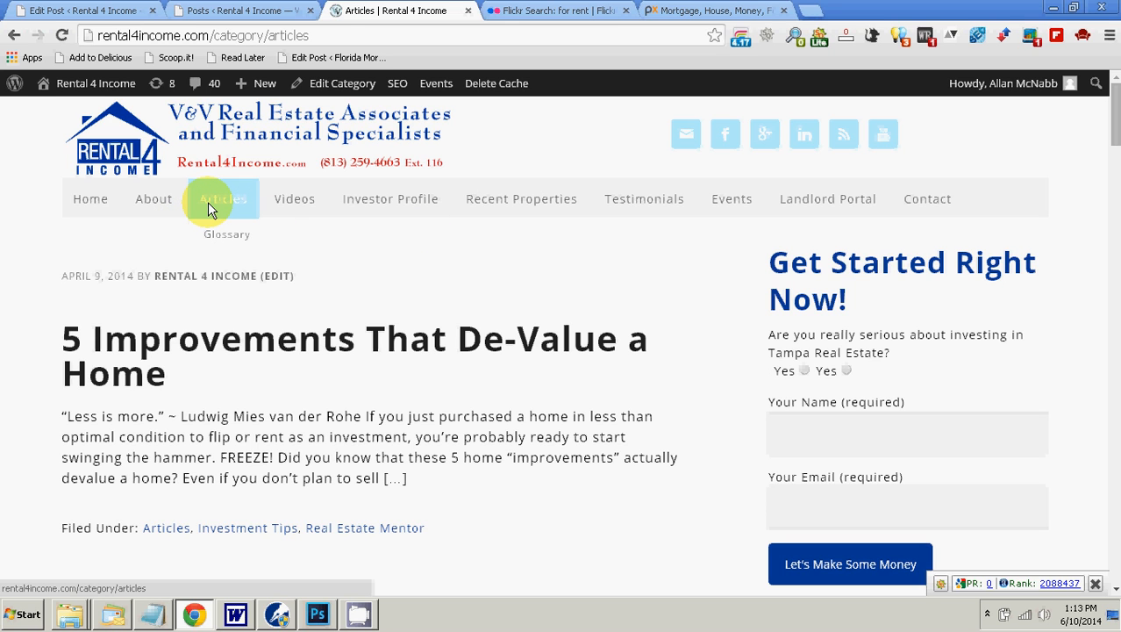
{"action": "scroll", "coordinate": [746, 430], "scroll_direction": "down", "scroll_amount": 20}
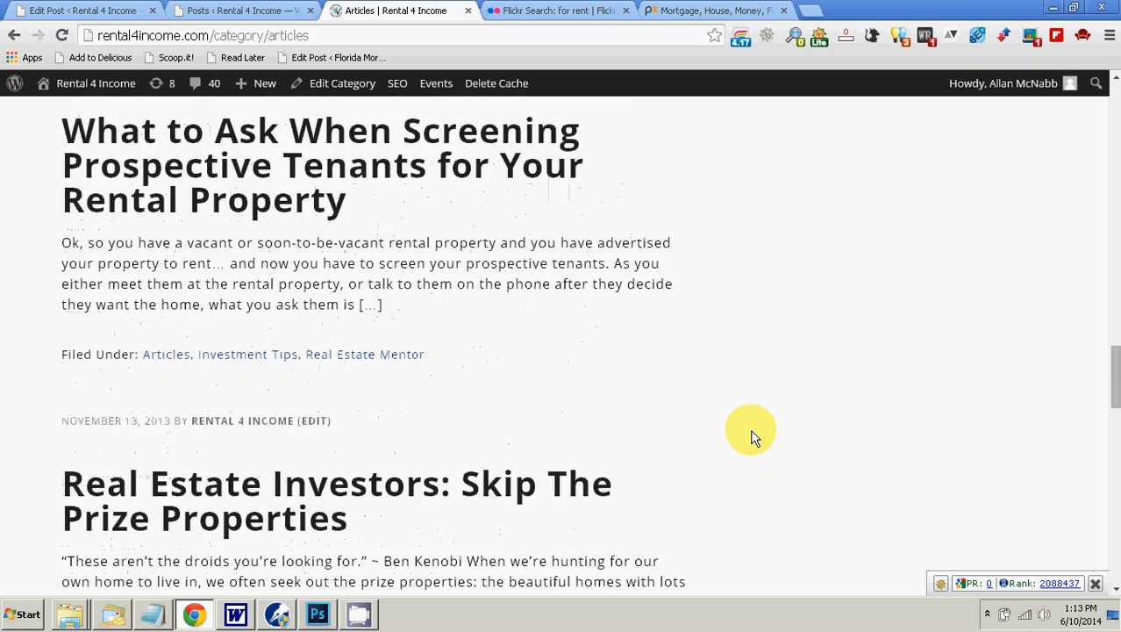
{"action": "scroll", "coordinate": [750, 434], "scroll_direction": "down", "scroll_amount": 5}
{"action": "left_click_drag", "start_coordinate": [1111, 460], "coordinate": [1116, 535]}
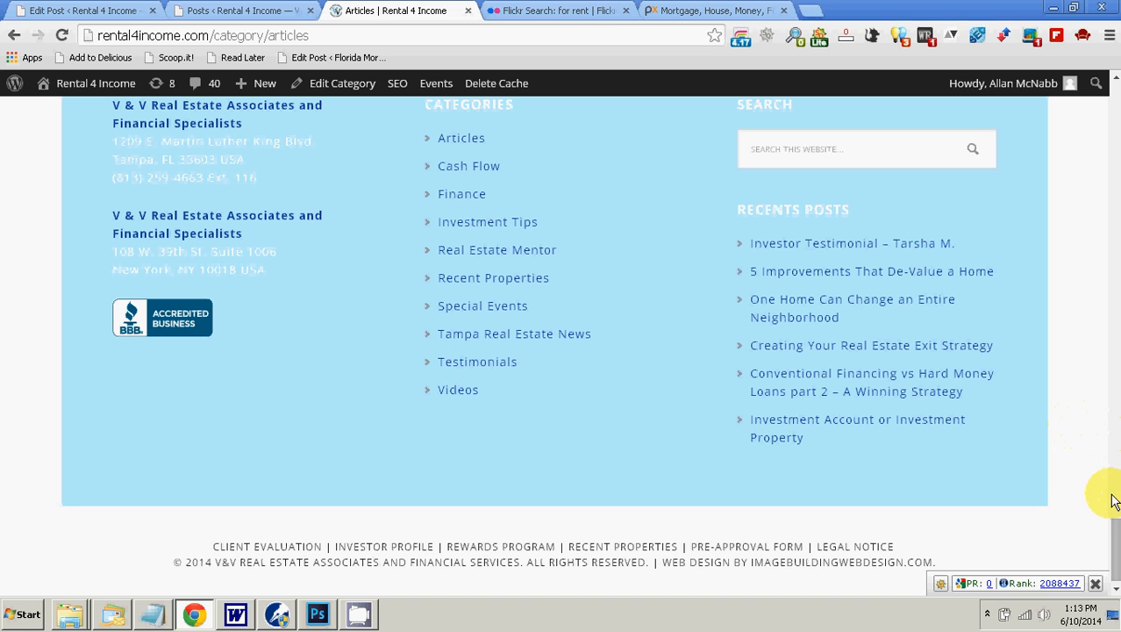
{"action": "left_click_drag", "start_coordinate": [1114, 535], "coordinate": [1081, 275]}
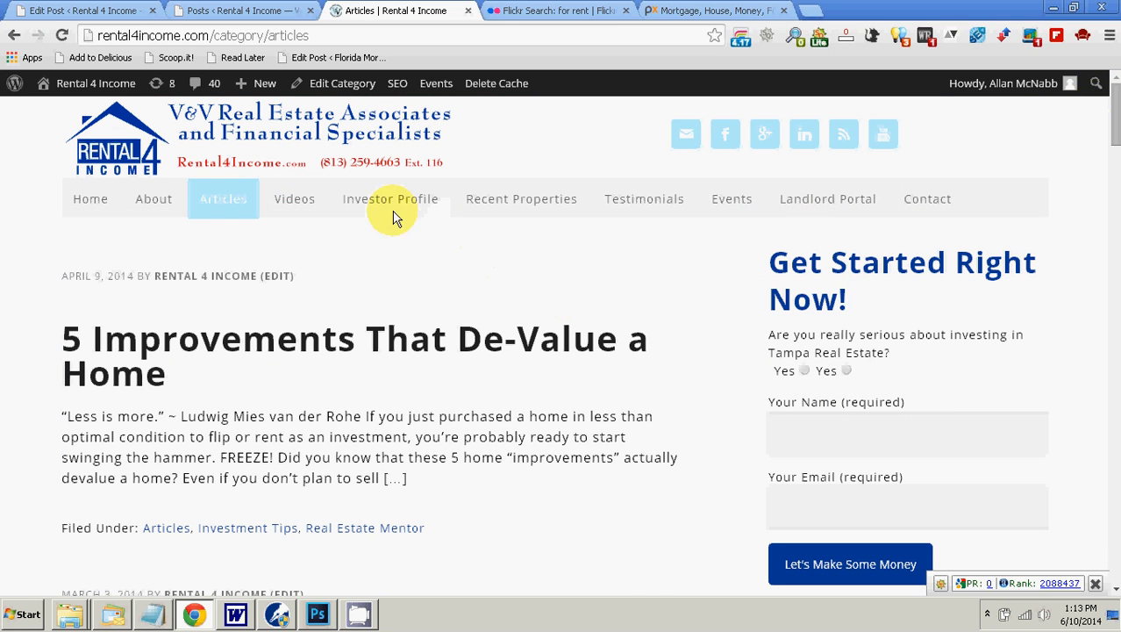
{"action": "mouse_move", "coordinate": [208, 199]}
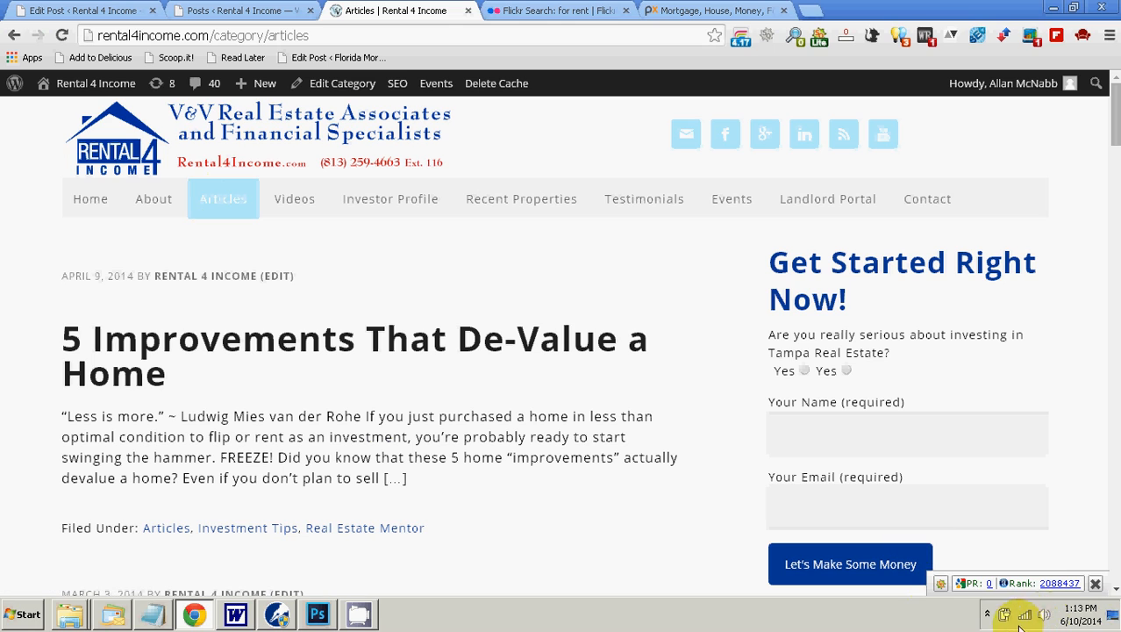
{"action": "left_click", "coordinate": [987, 613]}
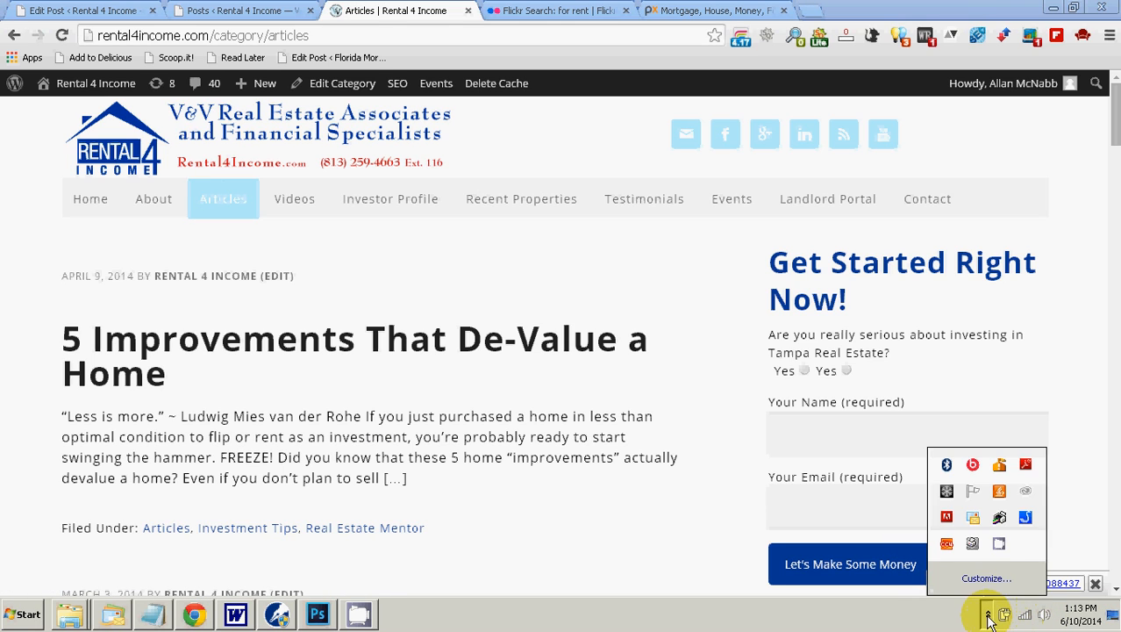
{"action": "left_click", "coordinate": [999, 545]}
{"action": "left_click", "coordinate": [205, 213]}
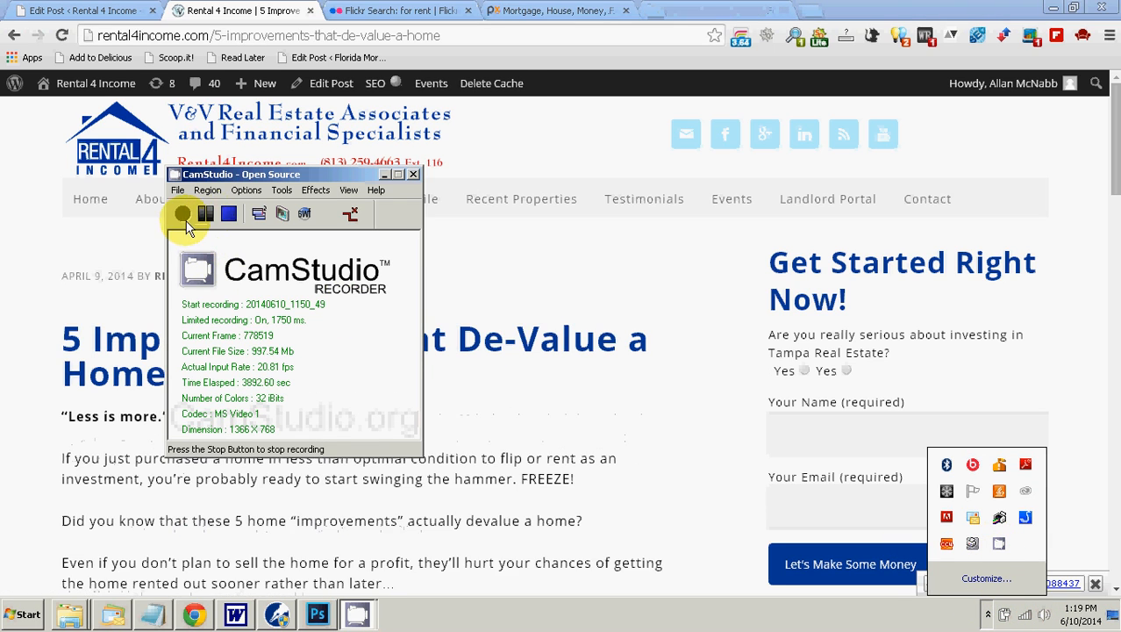
{"action": "left_click", "coordinate": [385, 175]}
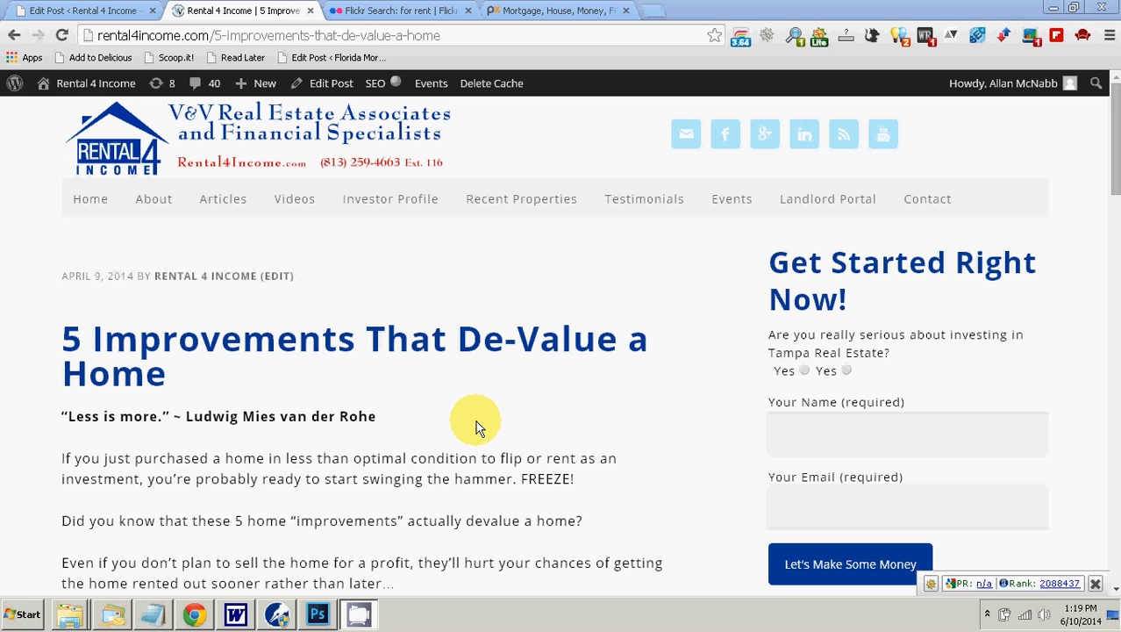
Step: Examine the closing sections of the published article "5 Improvements That De-Value a Home", including the other-articles list, disclaimer and contact paragraphs
{"action": "scroll", "coordinate": [500, 408], "scroll_direction": "down", "scroll_amount": 15}
{"action": "scroll", "coordinate": [504, 413], "scroll_direction": "down", "scroll_amount": 3}
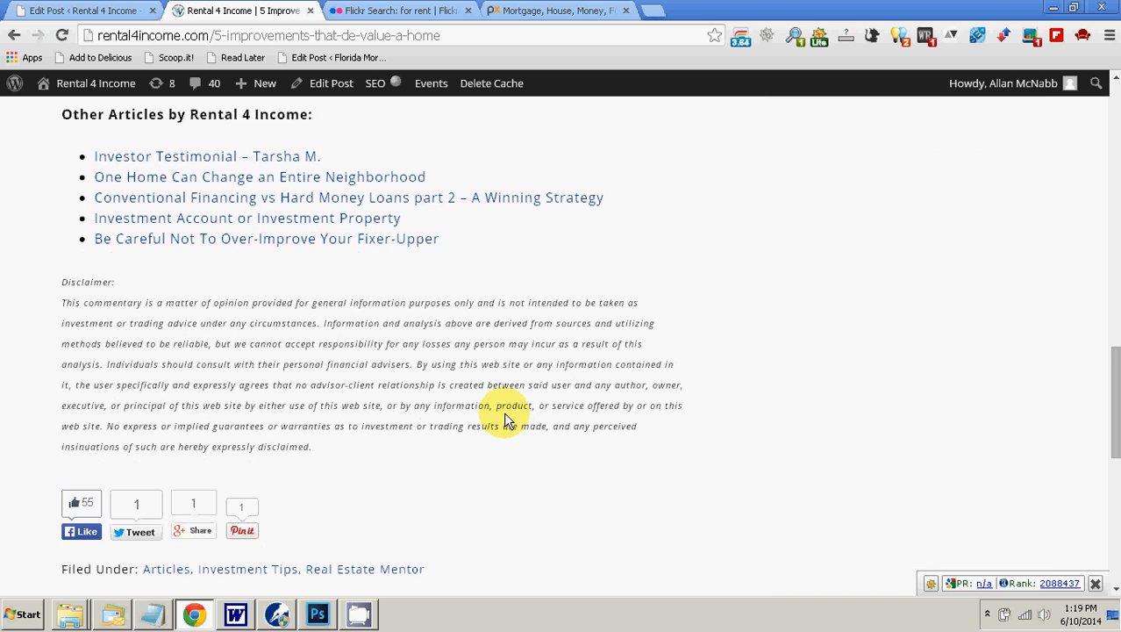
{"action": "scroll", "coordinate": [505, 418], "scroll_direction": "up", "scroll_amount": 1}
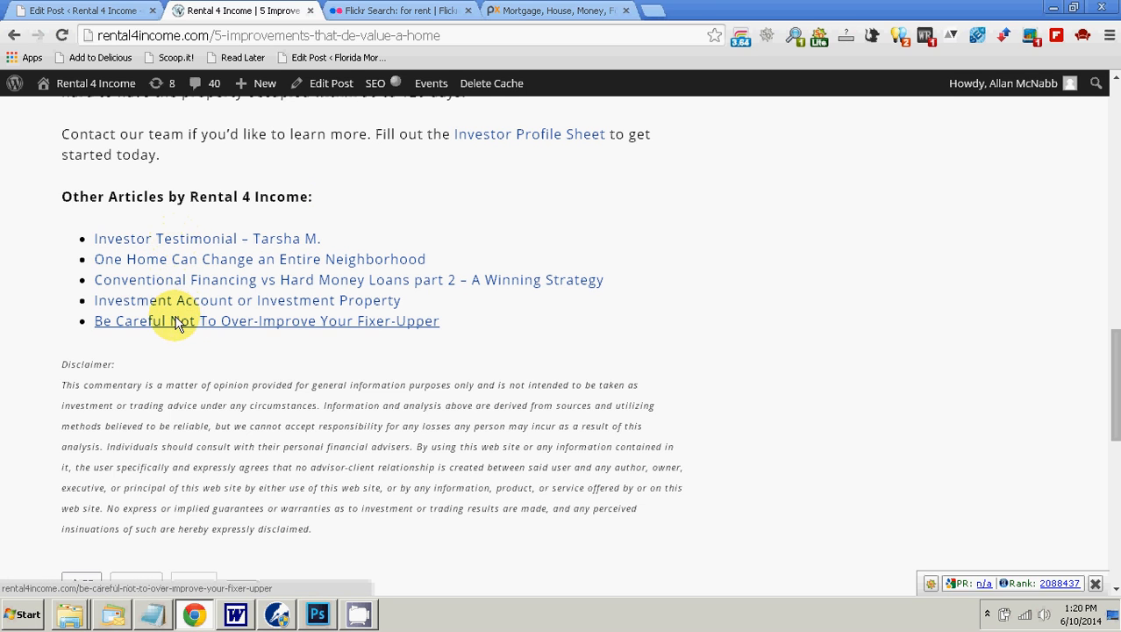
{"action": "scroll", "coordinate": [95, 322], "scroll_direction": "down", "scroll_amount": 1}
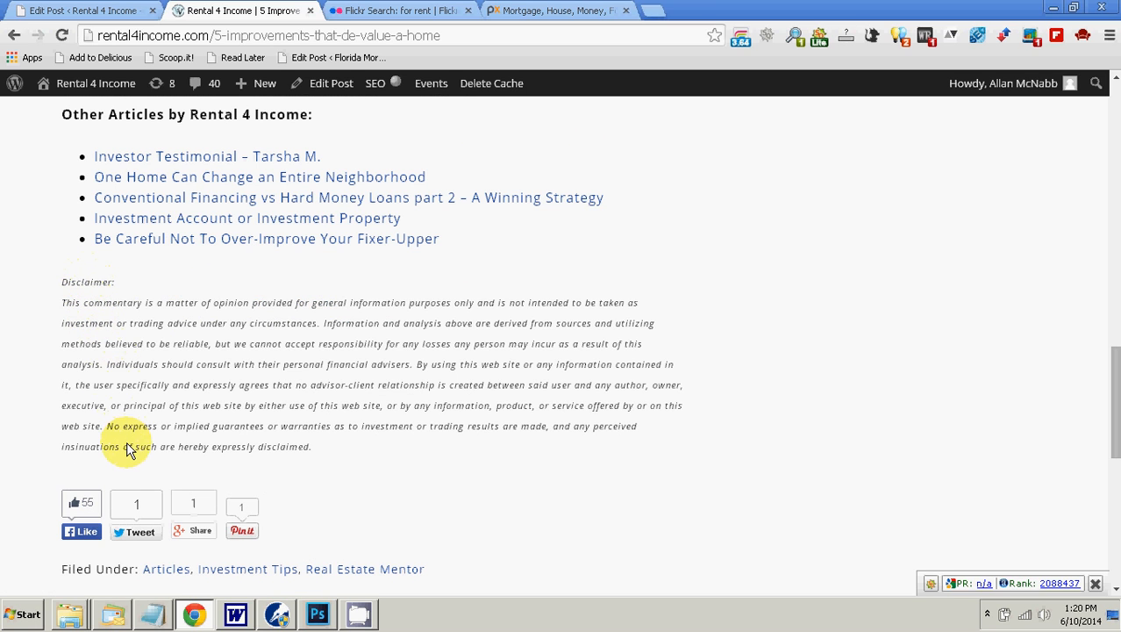
{"action": "scroll", "coordinate": [127, 450], "scroll_direction": "up", "scroll_amount": 2}
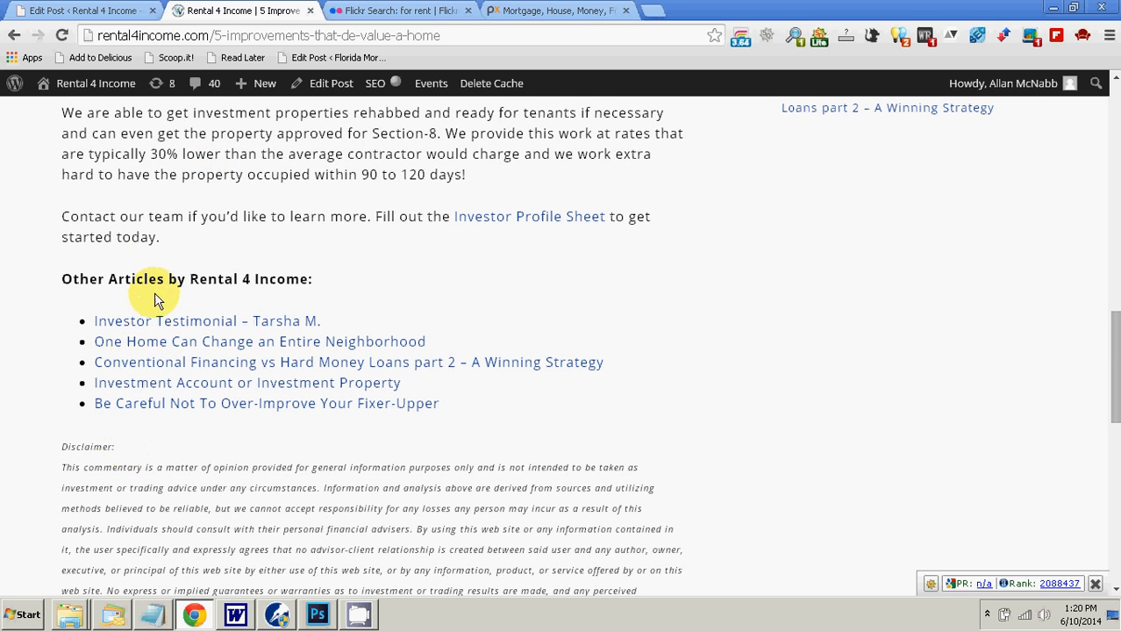
{"action": "scroll", "coordinate": [158, 421], "scroll_direction": "down", "scroll_amount": 2}
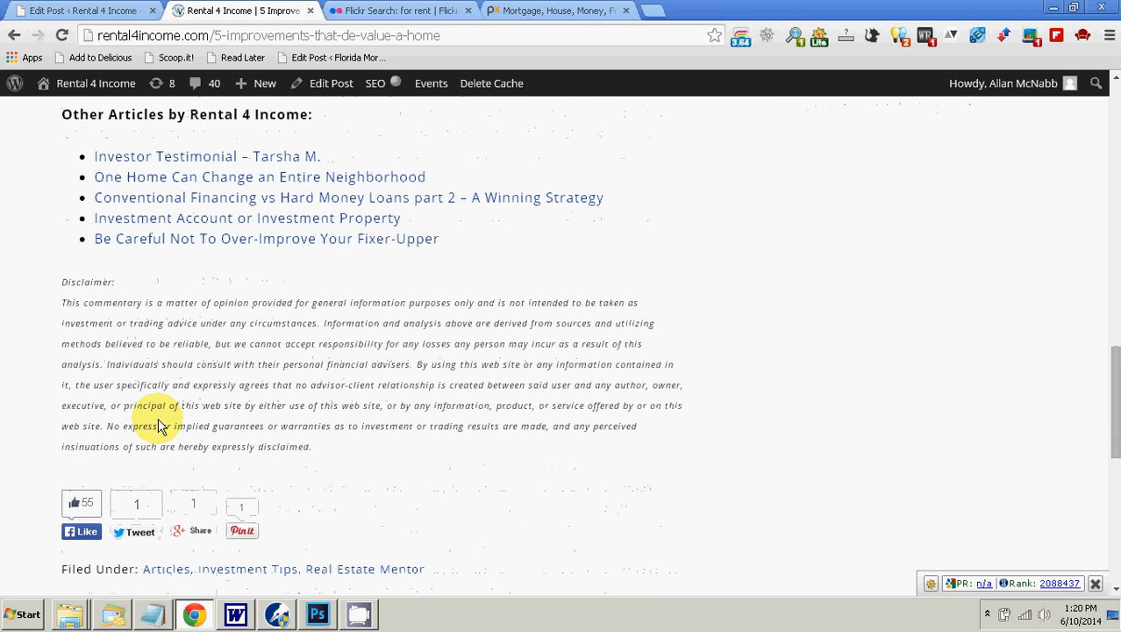
{"action": "scroll", "coordinate": [158, 425], "scroll_direction": "up", "scroll_amount": 2}
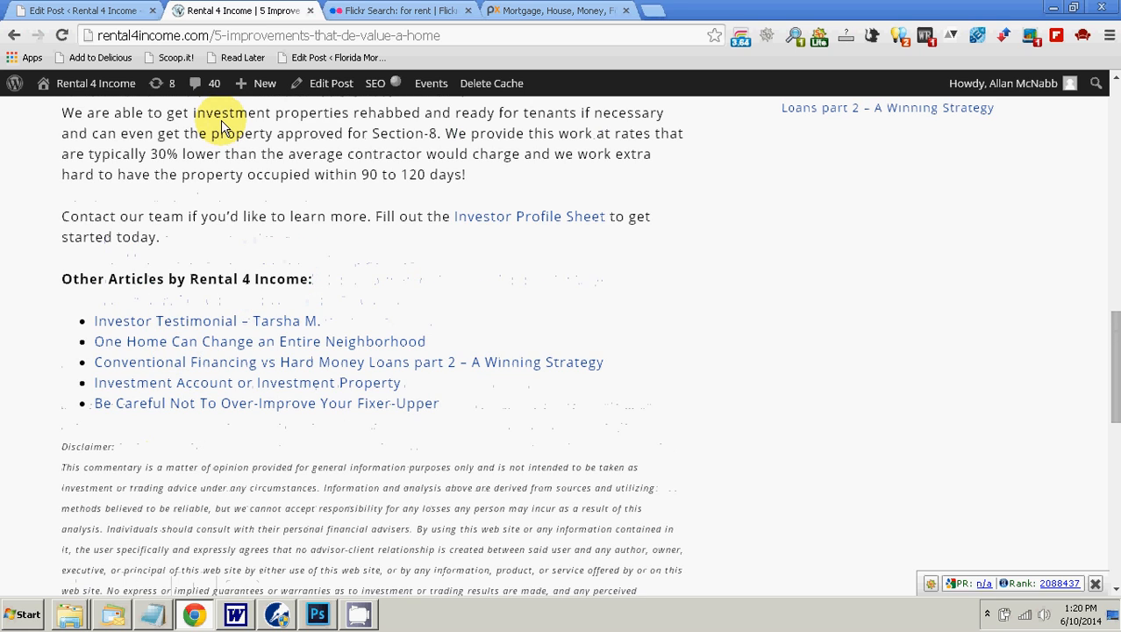
{"action": "scroll", "coordinate": [187, 180], "scroll_direction": "down", "scroll_amount": 2}
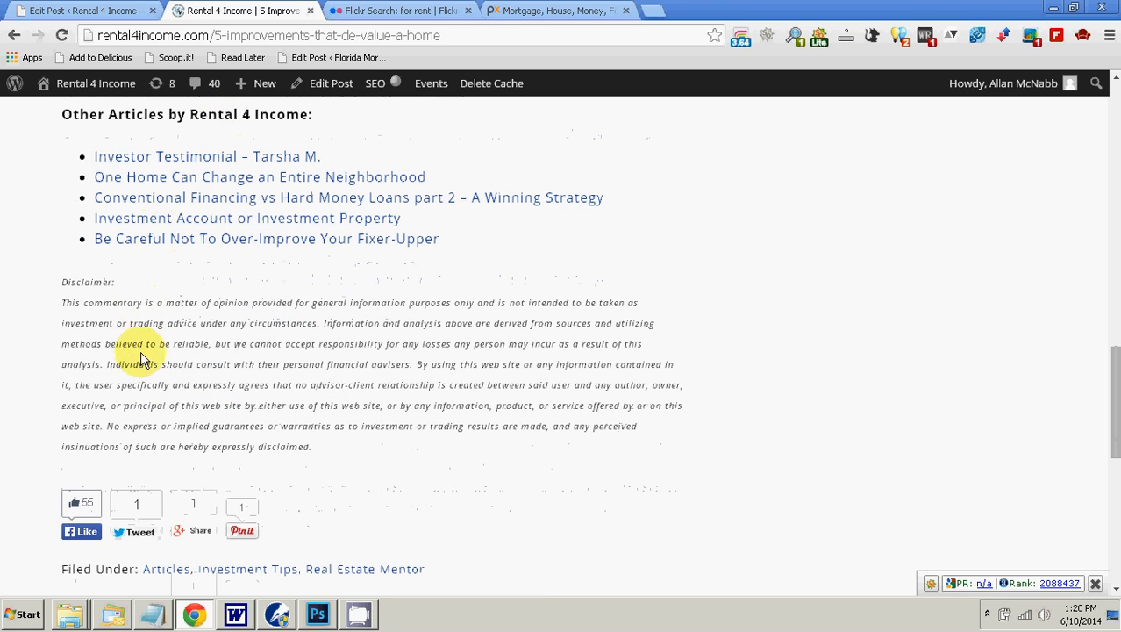
{"action": "scroll", "coordinate": [158, 366], "scroll_direction": "up", "scroll_amount": 3}
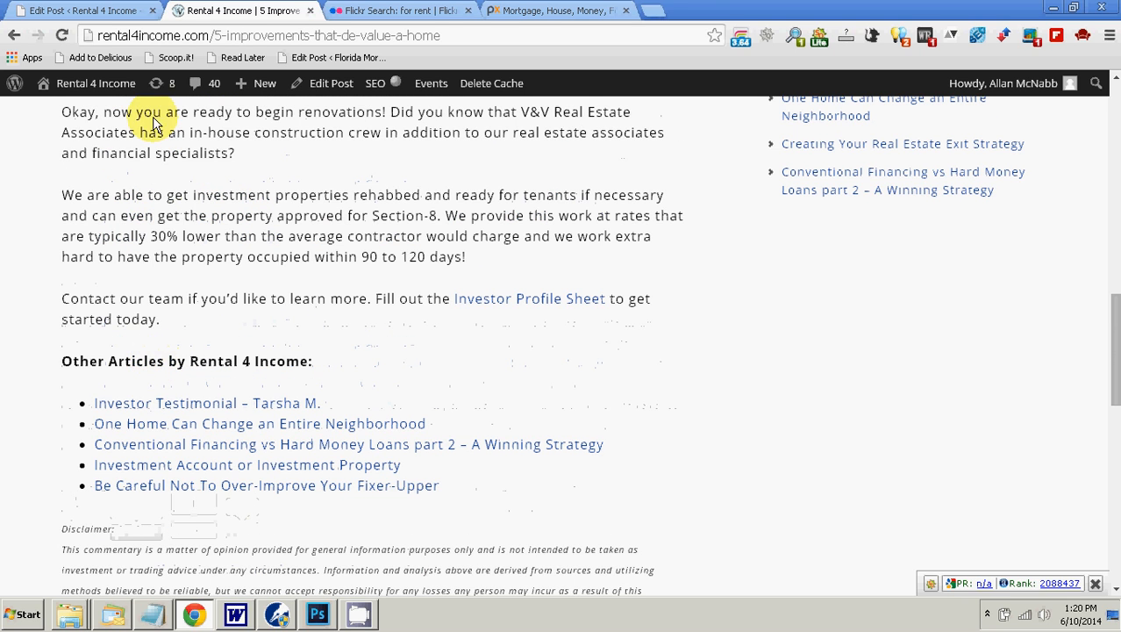
Step: Return to the scheduled post in the editor and check it from its title to the end of its body text
{"action": "left_click", "coordinate": [98, 12]}
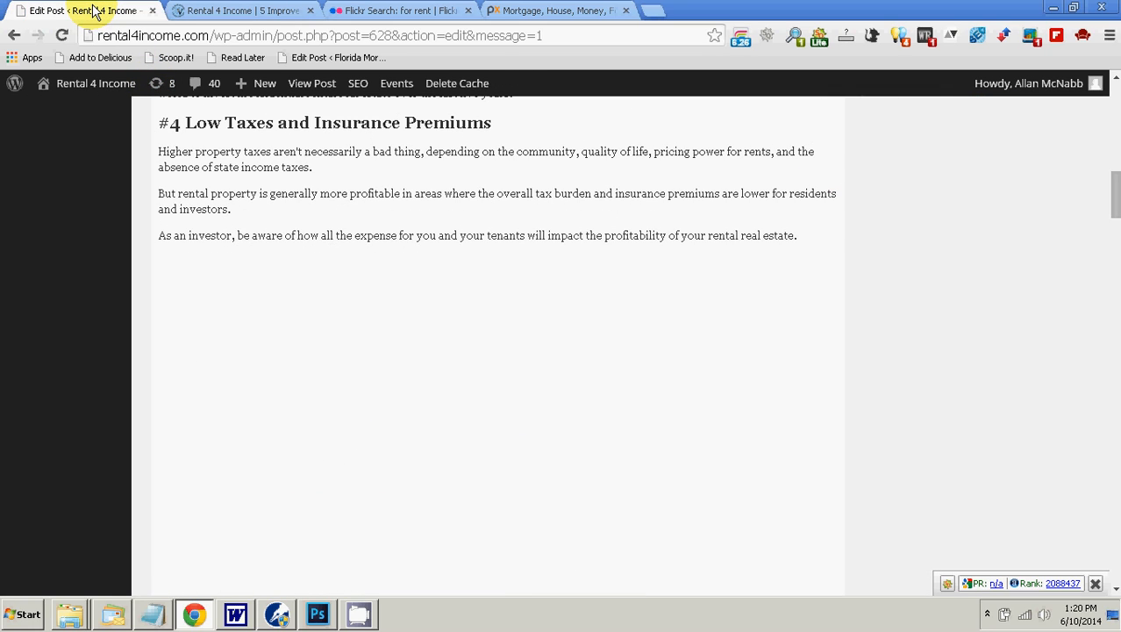
{"action": "scroll", "coordinate": [282, 325], "scroll_direction": "up", "scroll_amount": 20}
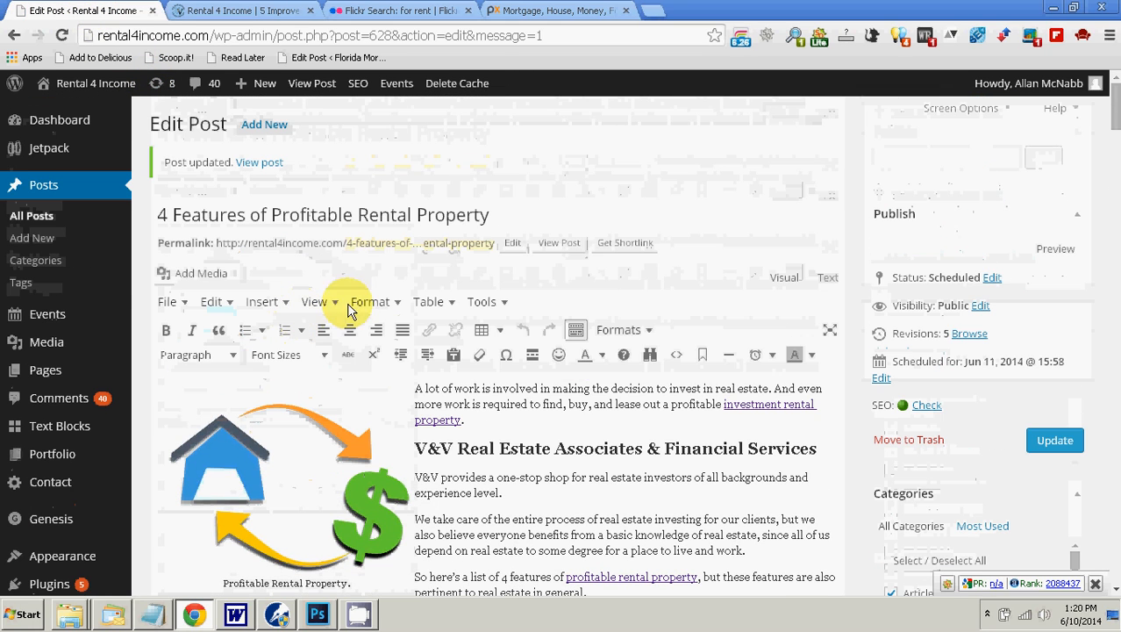
{"action": "scroll", "coordinate": [513, 234], "scroll_direction": "down", "scroll_amount": 20}
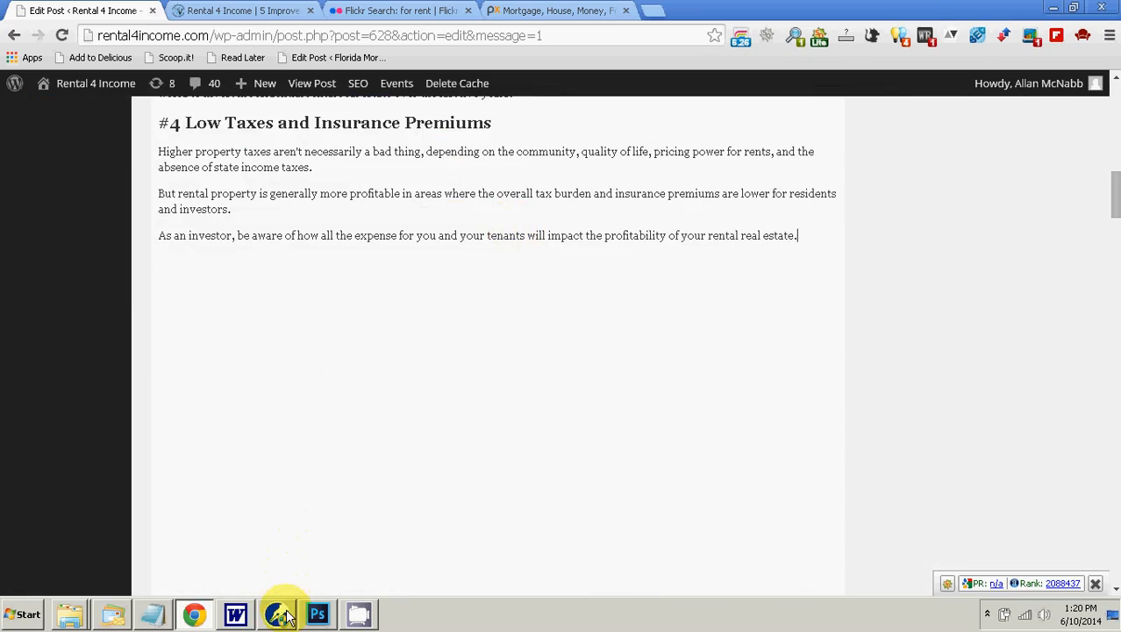
{"action": "scroll", "coordinate": [381, 413], "scroll_direction": "up", "scroll_amount": 20}
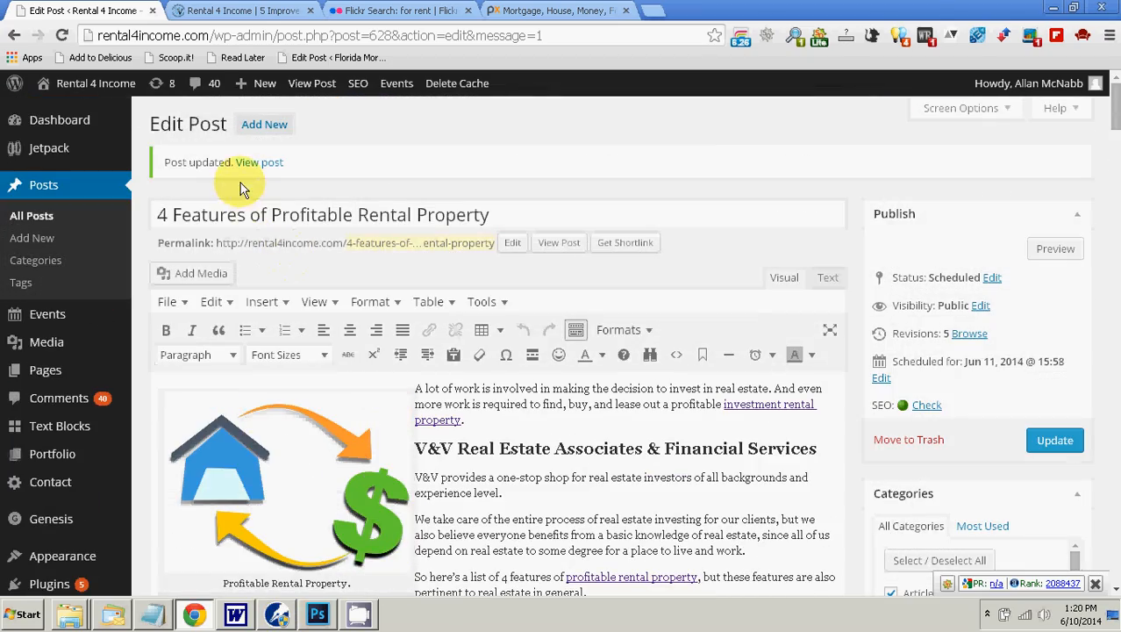
{"action": "scroll", "coordinate": [481, 386], "scroll_direction": "down", "scroll_amount": 5}
{"action": "scroll", "coordinate": [481, 386], "scroll_direction": "down", "scroll_amount": 5}
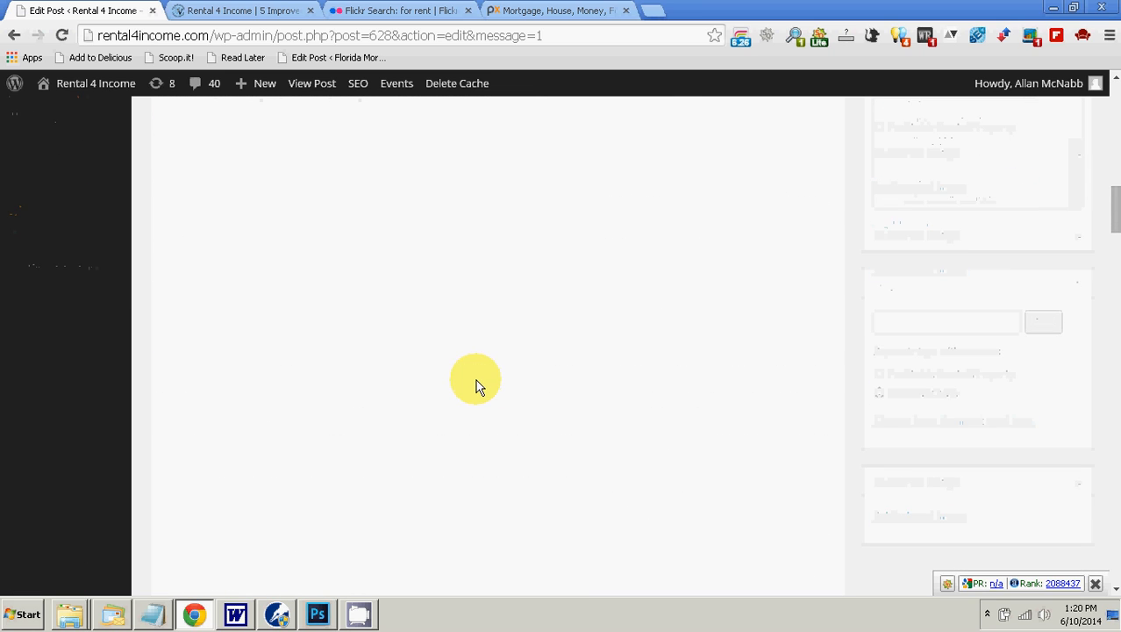
{"action": "scroll", "coordinate": [450, 391], "scroll_direction": "up", "scroll_amount": 5}
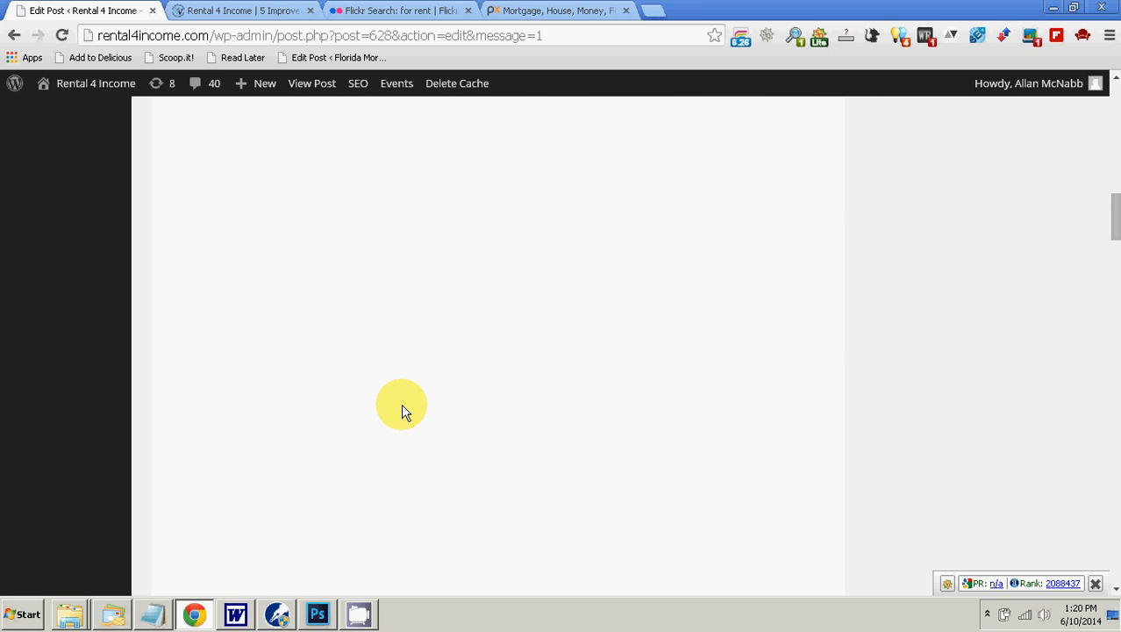
Step: In the WordPerfect design notes, copy the first "Other Articles by" block with its latestbyauthor and text-blocks shortcodes, and return to the post editor
{"action": "left_click", "coordinate": [276, 614]}
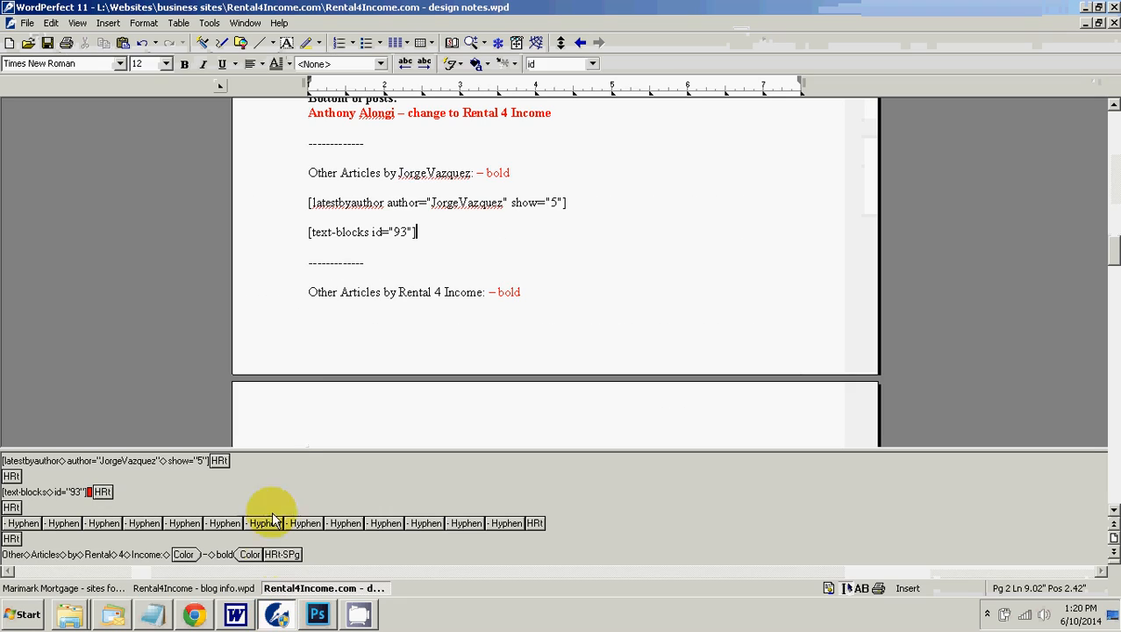
{"action": "left_click_drag", "start_coordinate": [303, 174], "coordinate": [422, 222]}
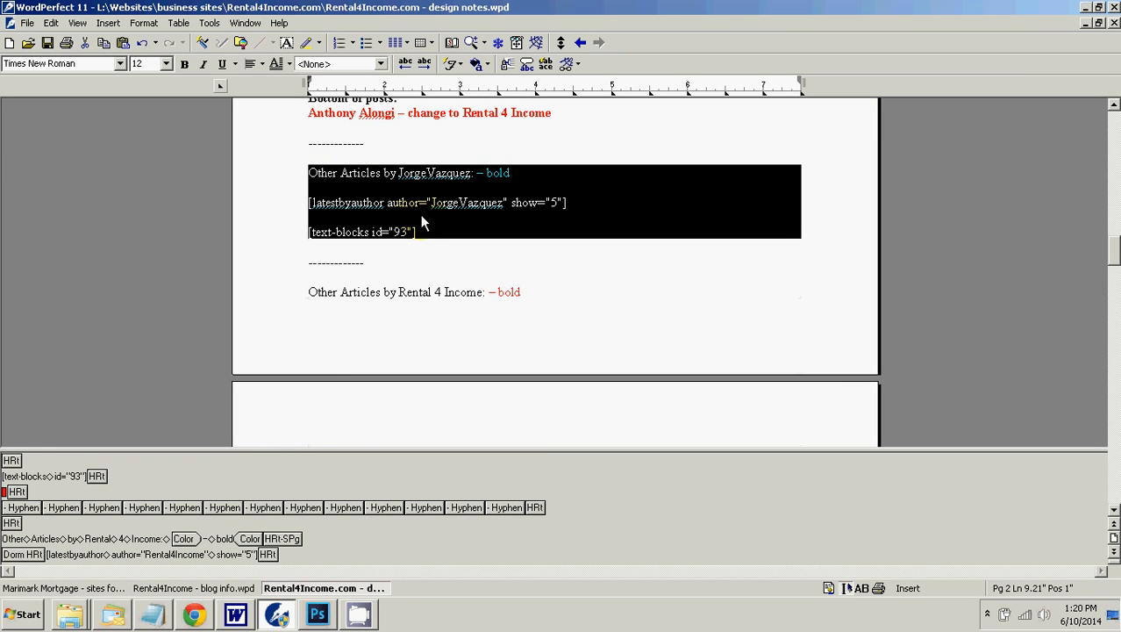
{"action": "left_click", "coordinate": [422, 221], "text": "shift"}
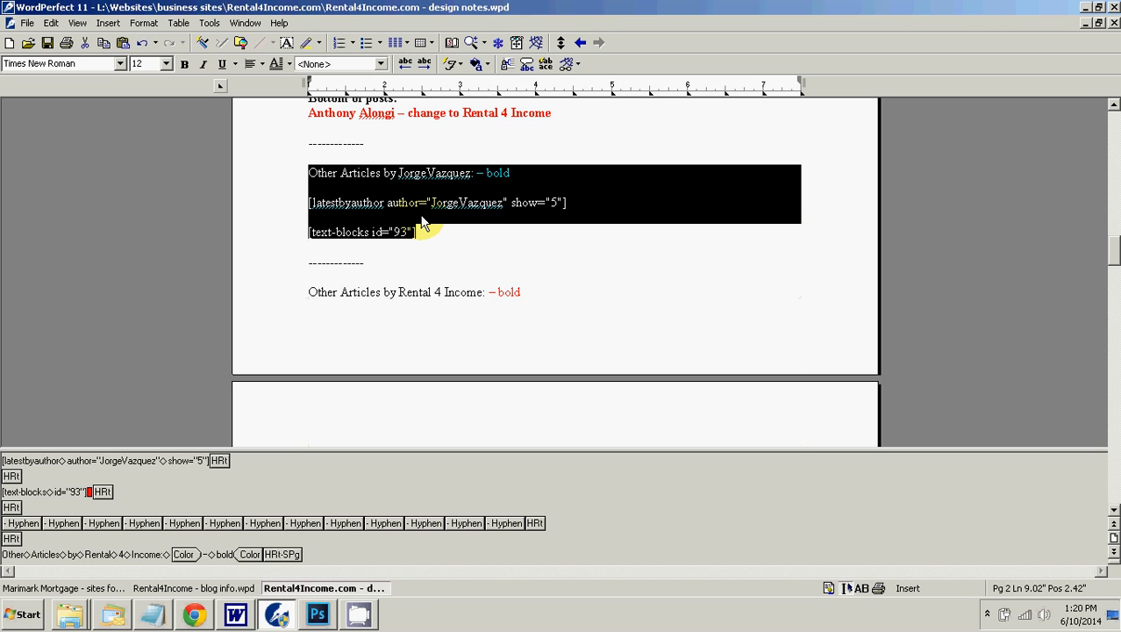
{"action": "left_click", "coordinate": [421, 235]}
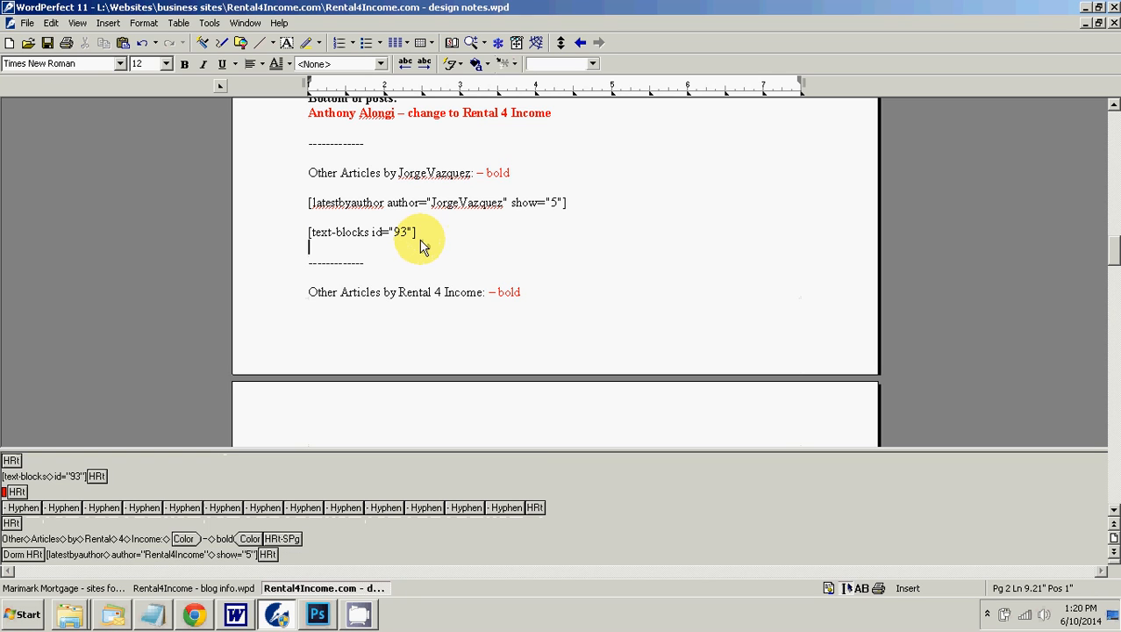
{"action": "left_click", "coordinate": [279, 617]}
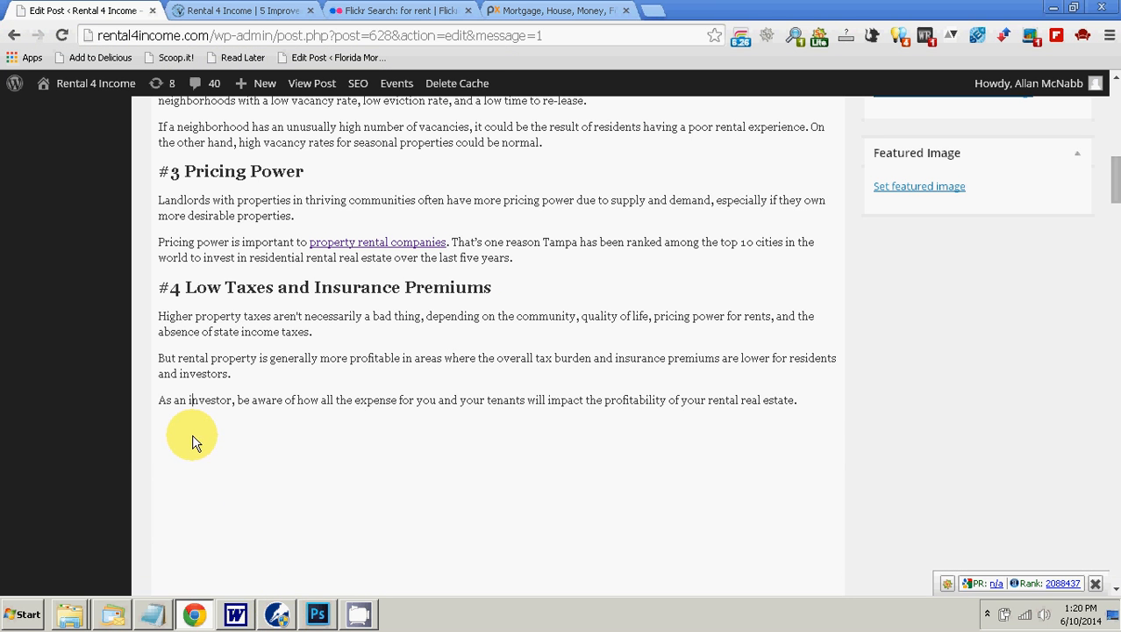
Step: Paste the copied heading and shortcodes as plain text on a new line below the post's last paragraph
{"action": "left_click", "coordinate": [811, 401]}
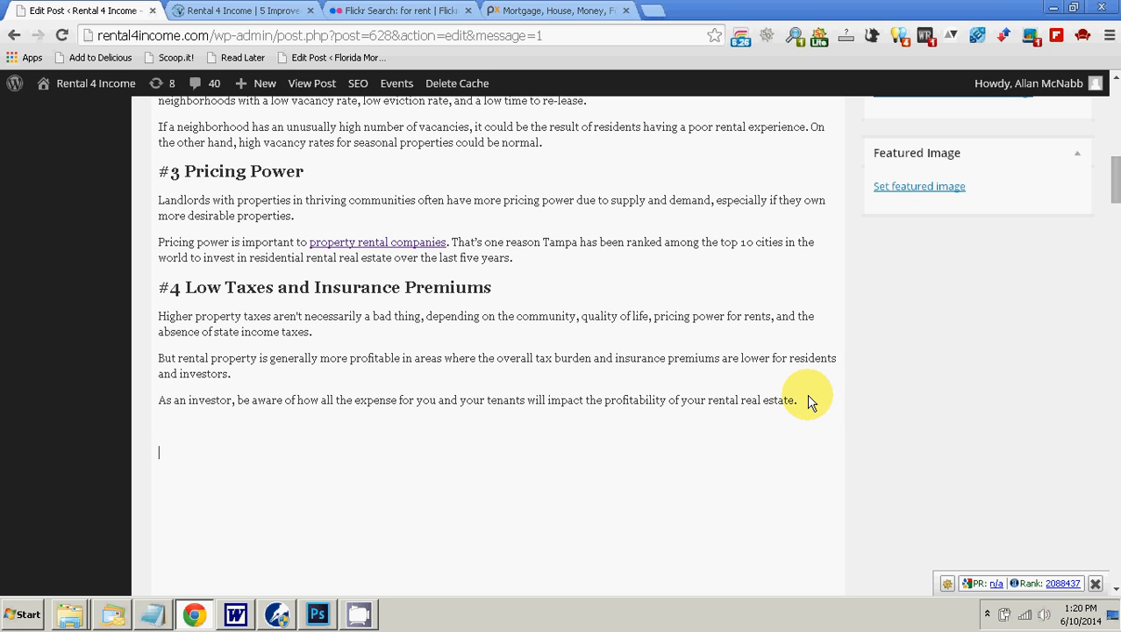
{"action": "key", "text": "Return"}
{"action": "right_click", "coordinate": [189, 425]}
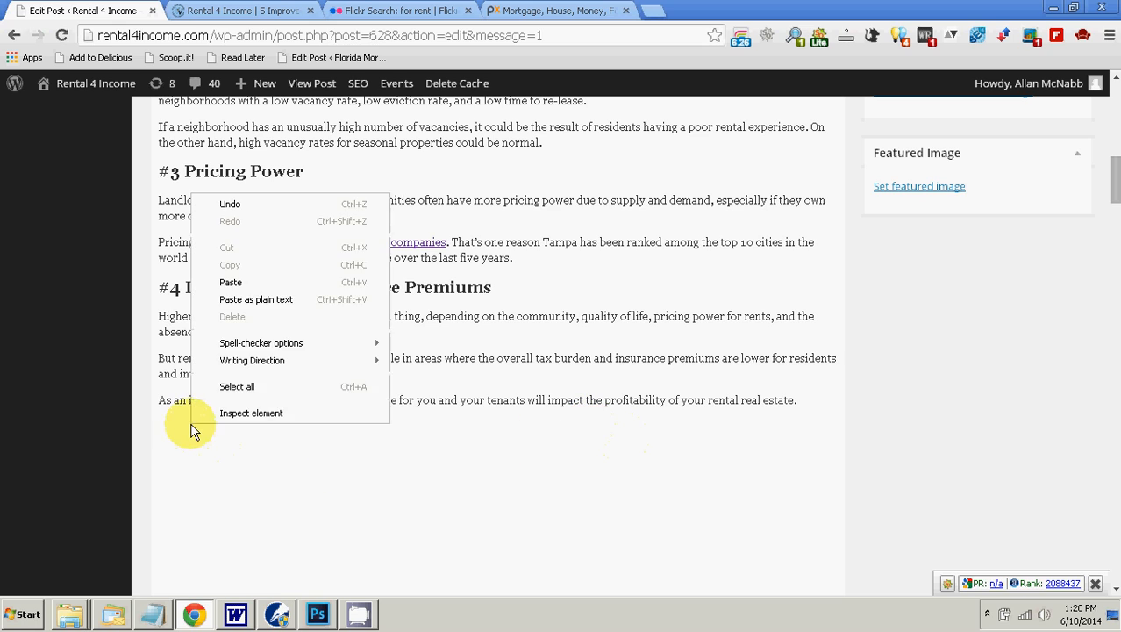
{"action": "left_click", "coordinate": [265, 299]}
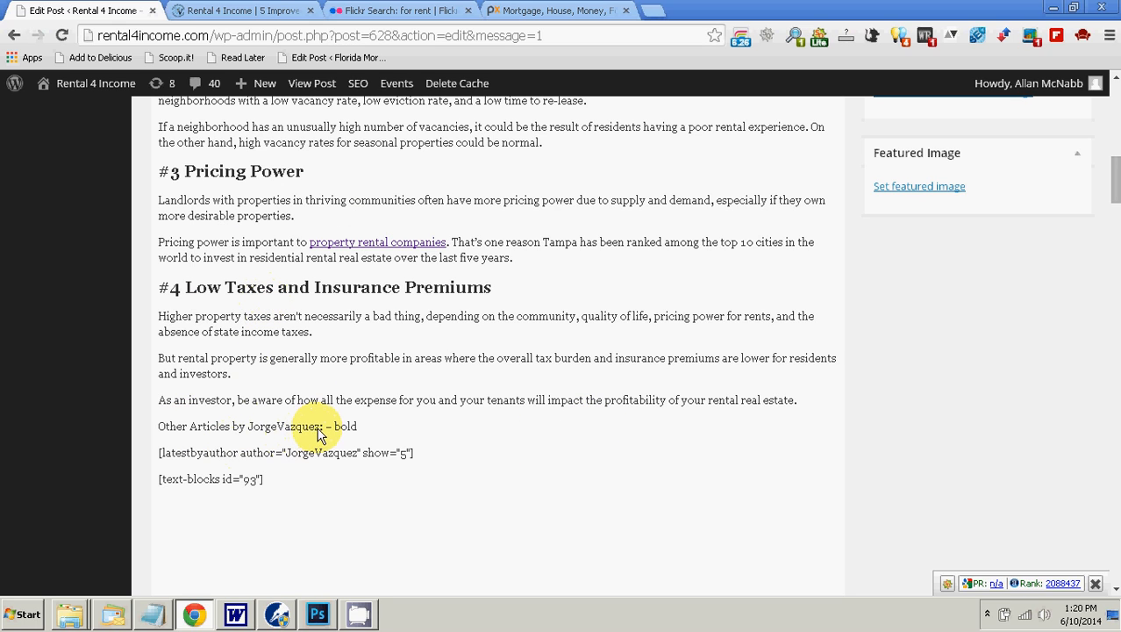
Step: Remove the "– bold" note from the pasted "Other Articles by" line and make that line bold
{"action": "left_click_drag", "start_coordinate": [321, 427], "coordinate": [369, 428]}
{"action": "left_click", "coordinate": [368, 427]}
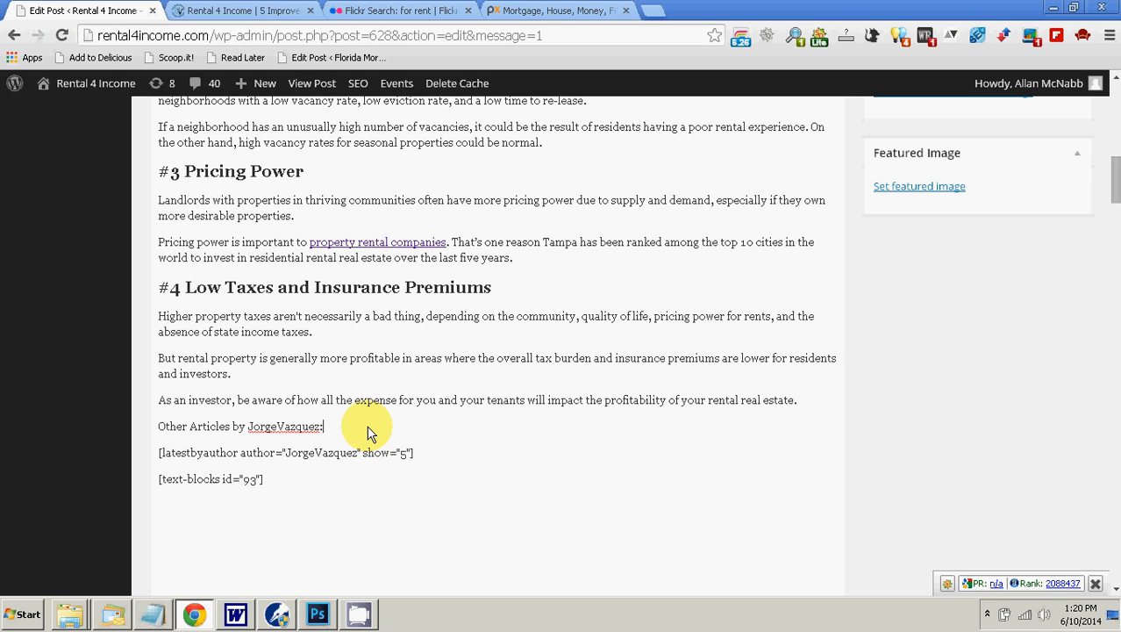
{"action": "triple_click", "coordinate": [369, 431]}
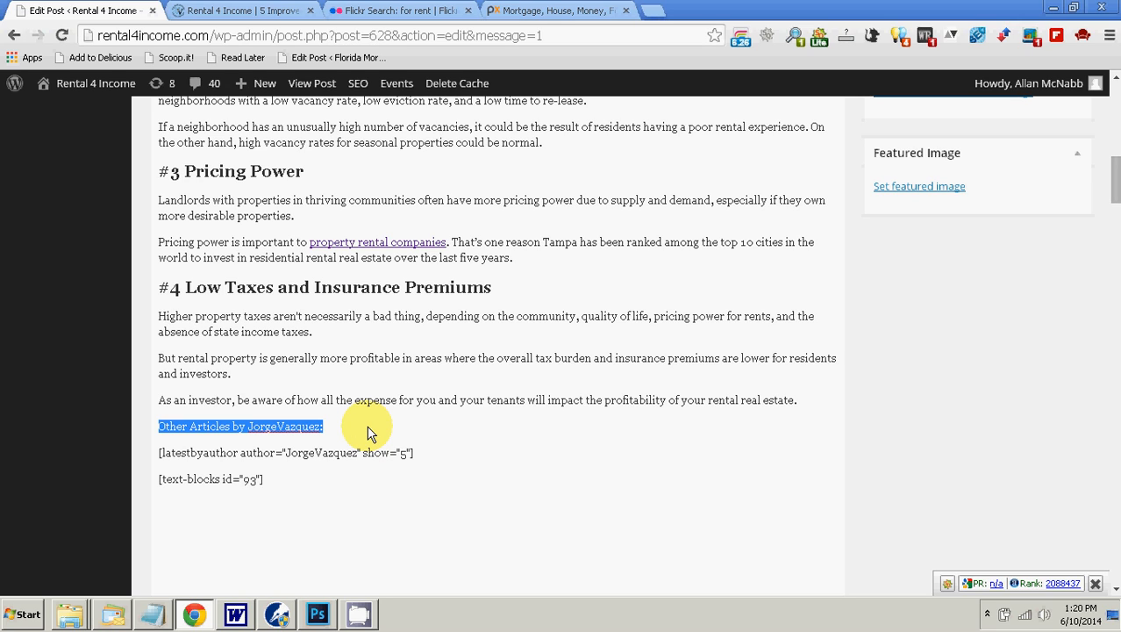
{"action": "key", "text": "ctrl+b"}
{"action": "left_click", "coordinate": [369, 432]}
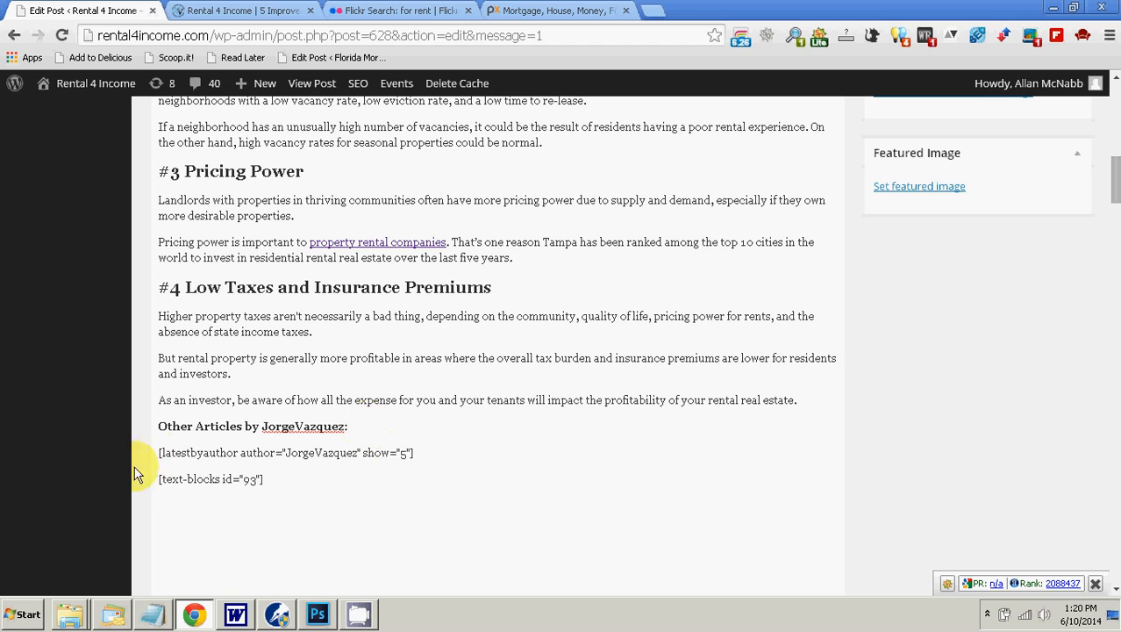
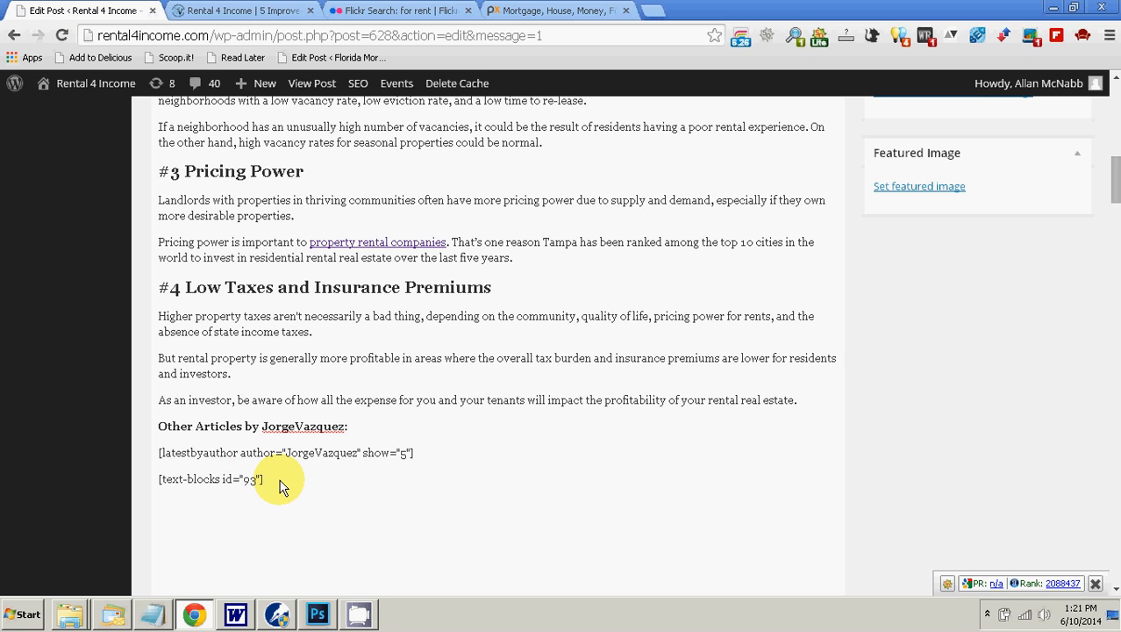
Step: Separate the author's first and last name with a space in the "Other Articles by" line and update the post
{"action": "left_click", "coordinate": [295, 427]}
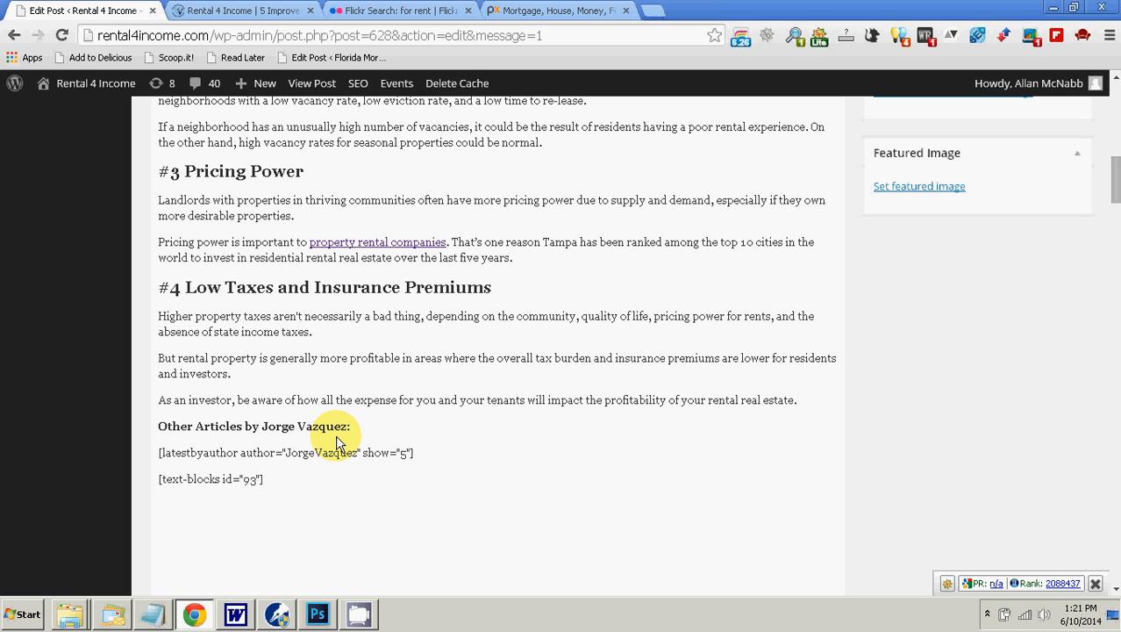
{"action": "scroll", "coordinate": [923, 509], "scroll_direction": "up", "scroll_amount": 5}
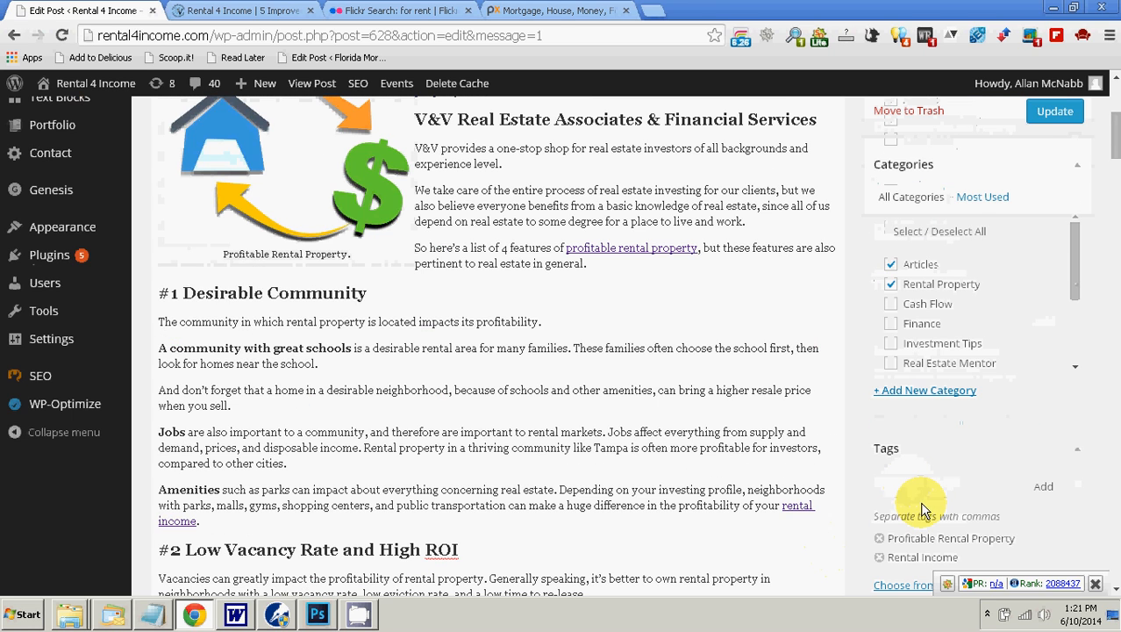
{"action": "scroll", "coordinate": [936, 428], "scroll_direction": "up", "scroll_amount": 1}
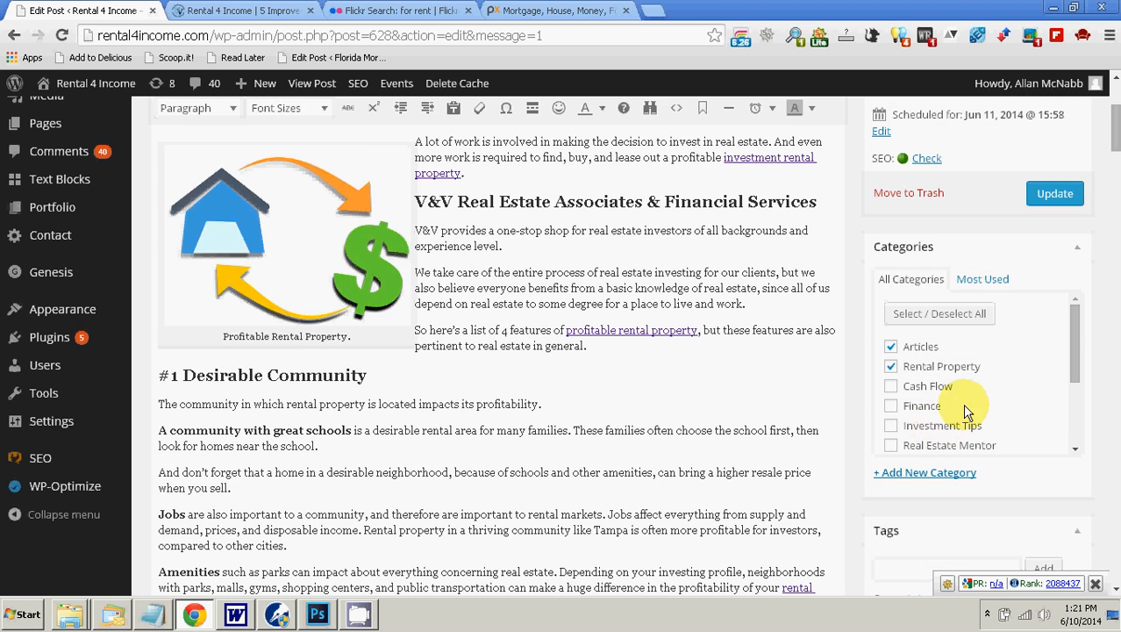
{"action": "left_click", "coordinate": [1053, 208]}
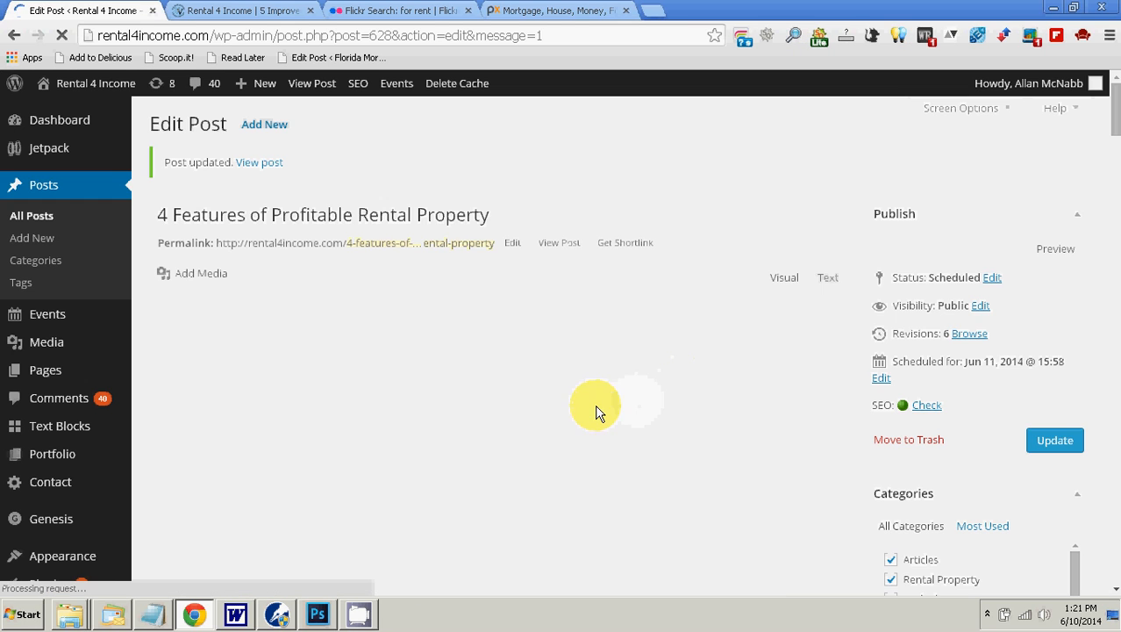
Step: In the list of all posts, quick edit "4 Features of Profitable Rental Property" to make the author named in its closing section its author
{"action": "left_click", "coordinate": [45, 186]}
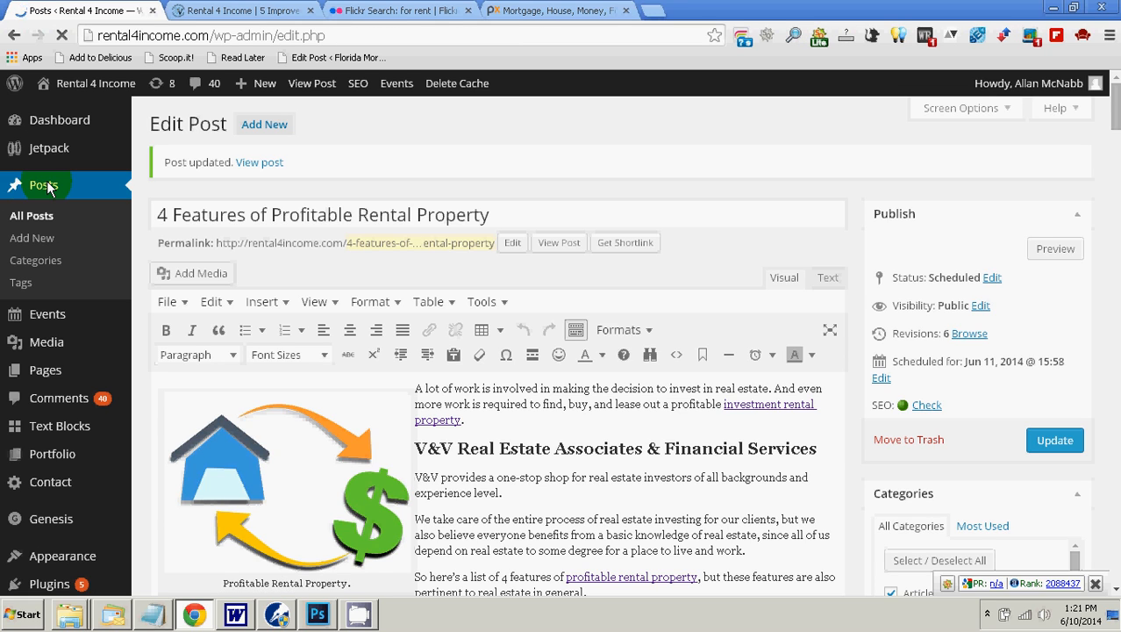
{"action": "left_click", "coordinate": [319, 252]}
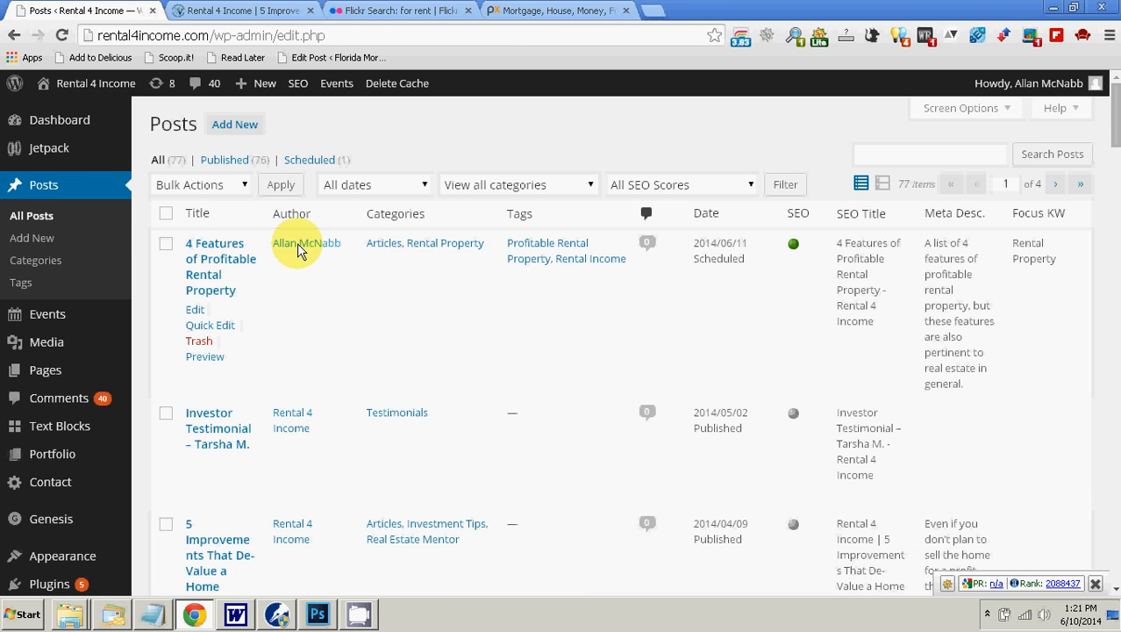
{"action": "left_click", "coordinate": [216, 326]}
{"action": "left_click", "coordinate": [245, 344]}
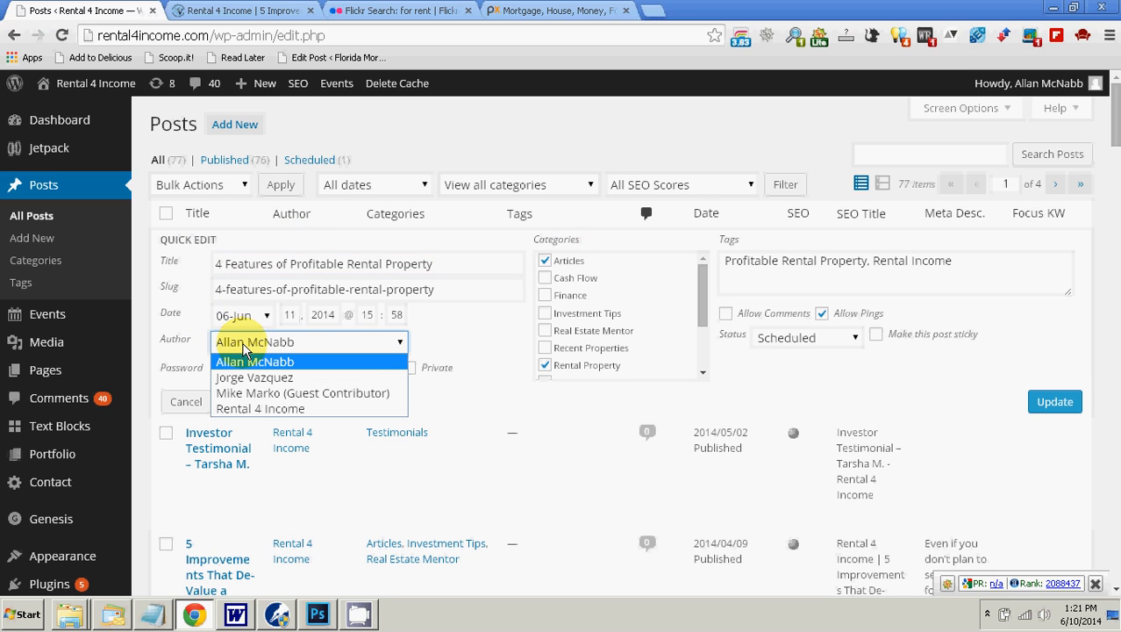
{"action": "left_click", "coordinate": [251, 384]}
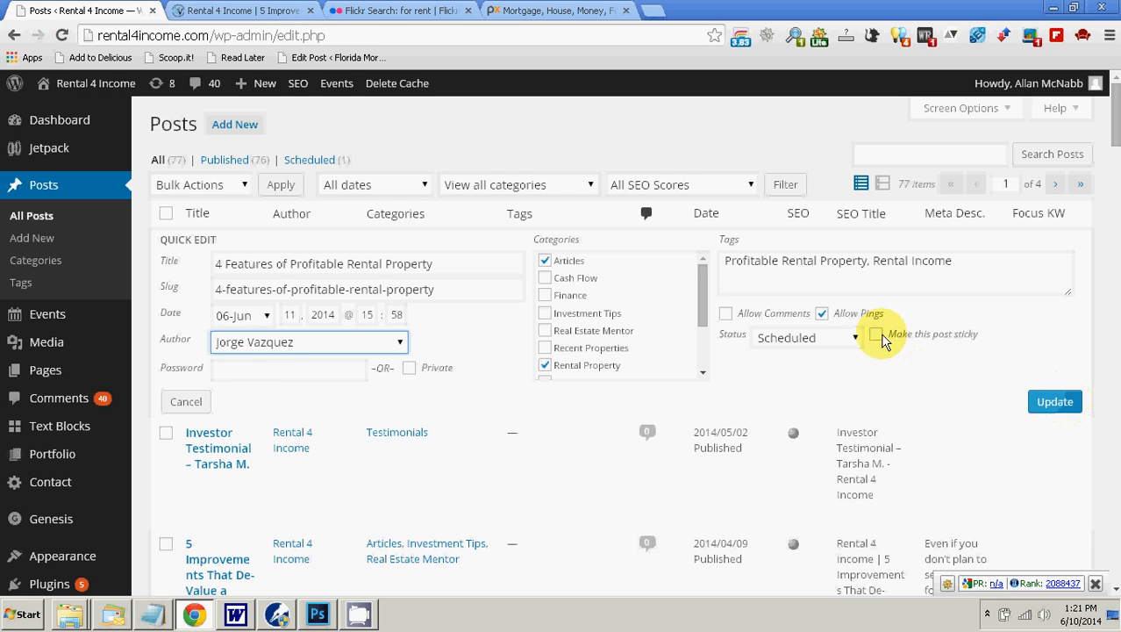
{"action": "left_click", "coordinate": [853, 340]}
{"action": "left_click", "coordinate": [853, 340]}
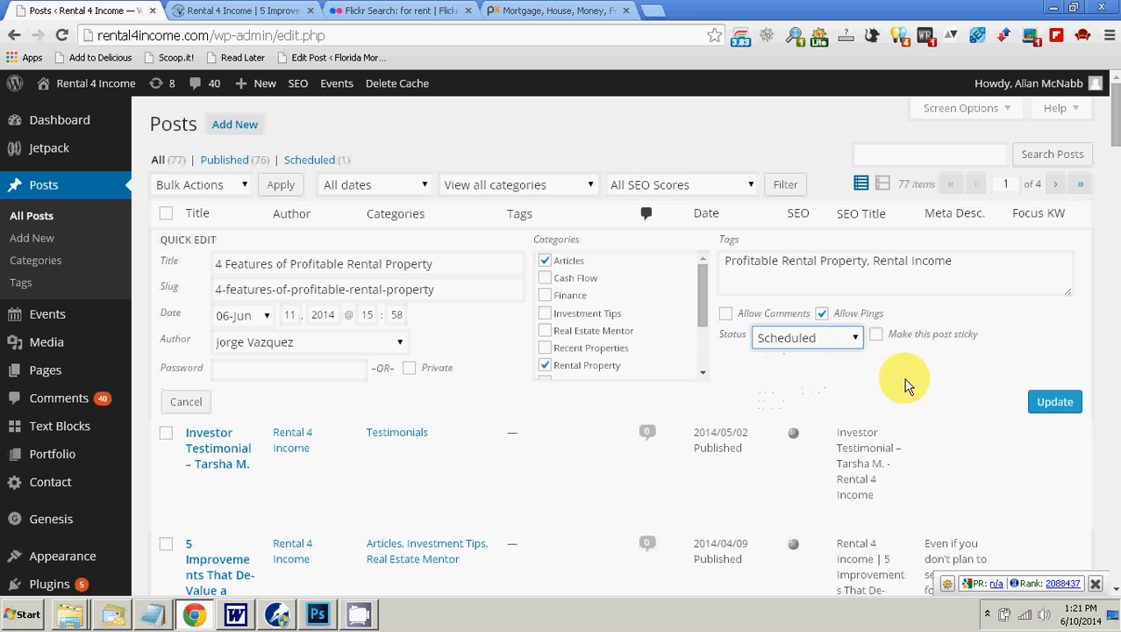
{"action": "left_click", "coordinate": [1051, 401]}
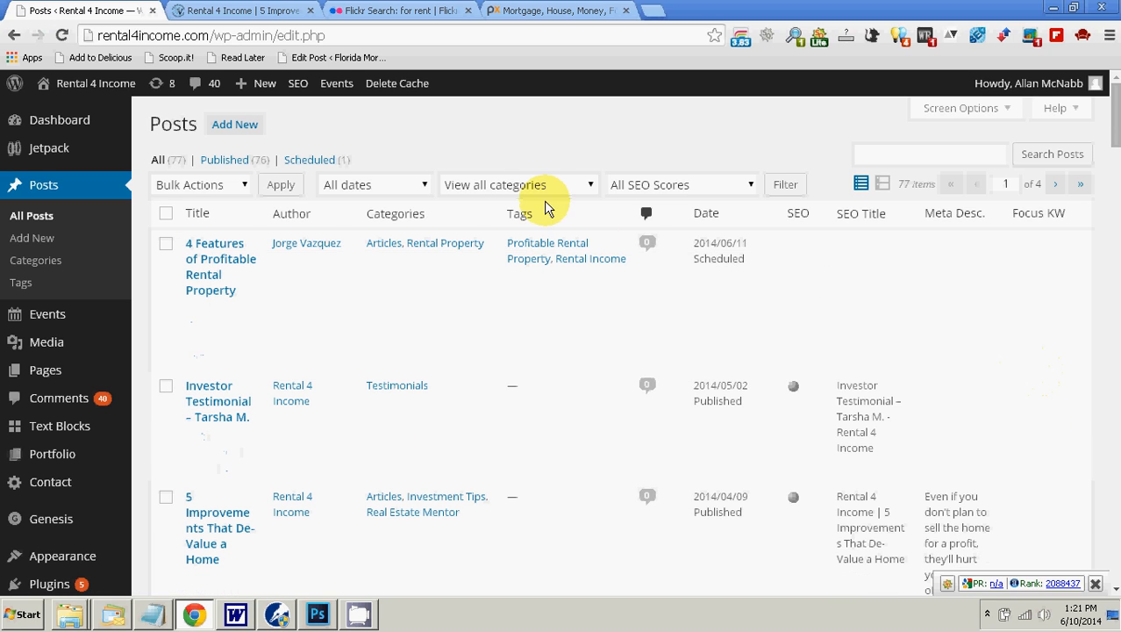
Step: Reopen the post for editing and copy its title into a new blank WordPerfect document, followed by two line breaks
{"action": "left_click", "coordinate": [237, 249]}
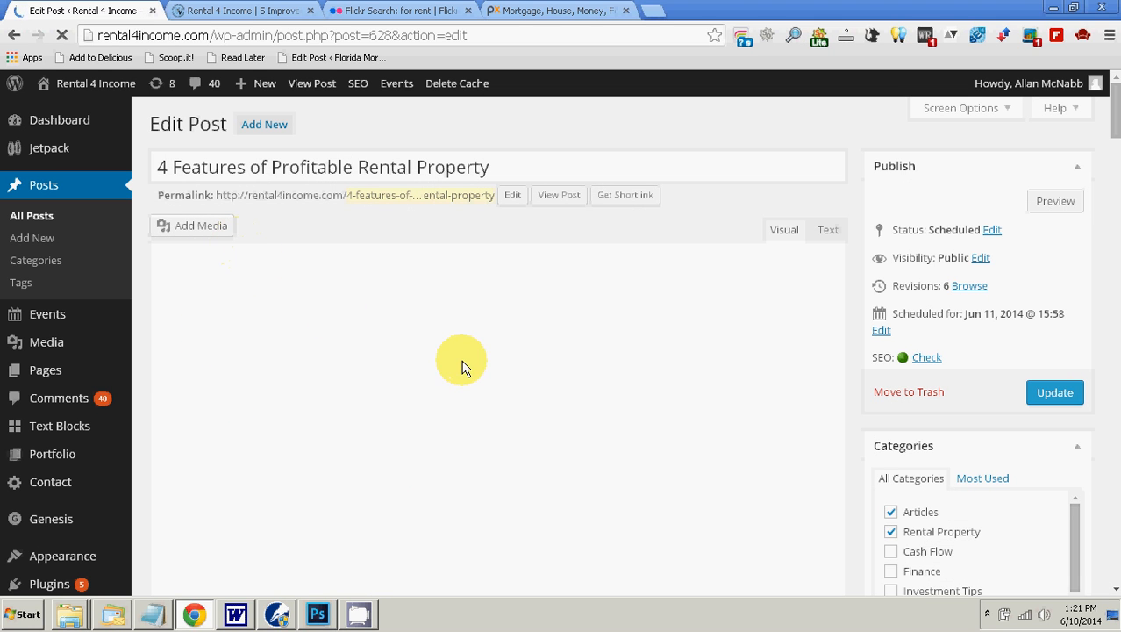
{"action": "scroll", "coordinate": [561, 360], "scroll_direction": "down", "scroll_amount": 15}
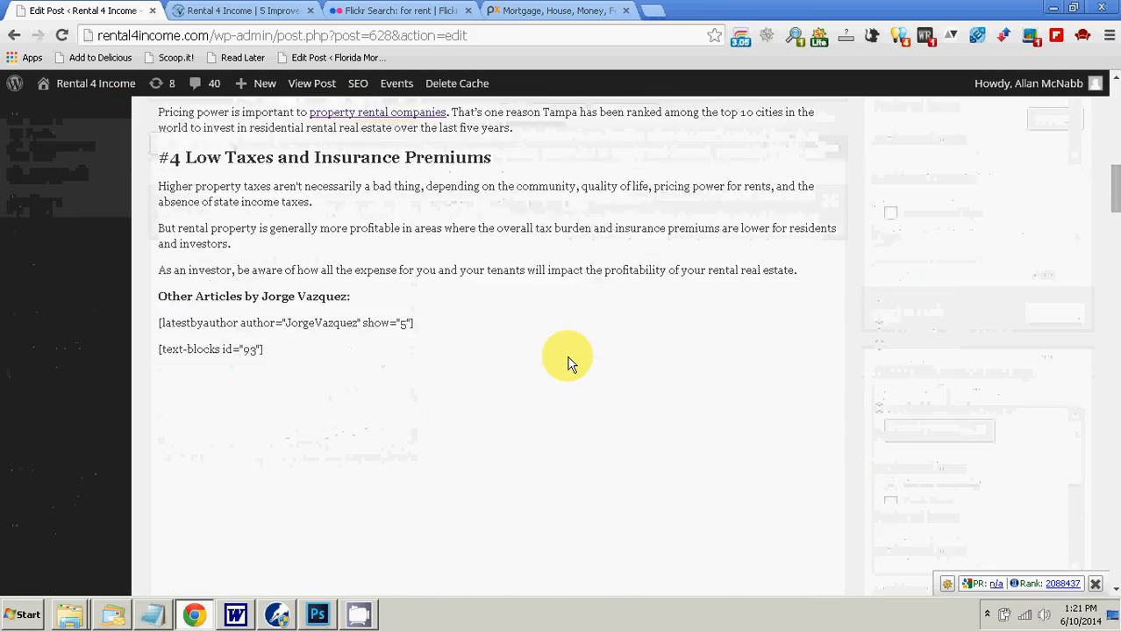
{"action": "scroll", "coordinate": [568, 361], "scroll_direction": "up", "scroll_amount": 15}
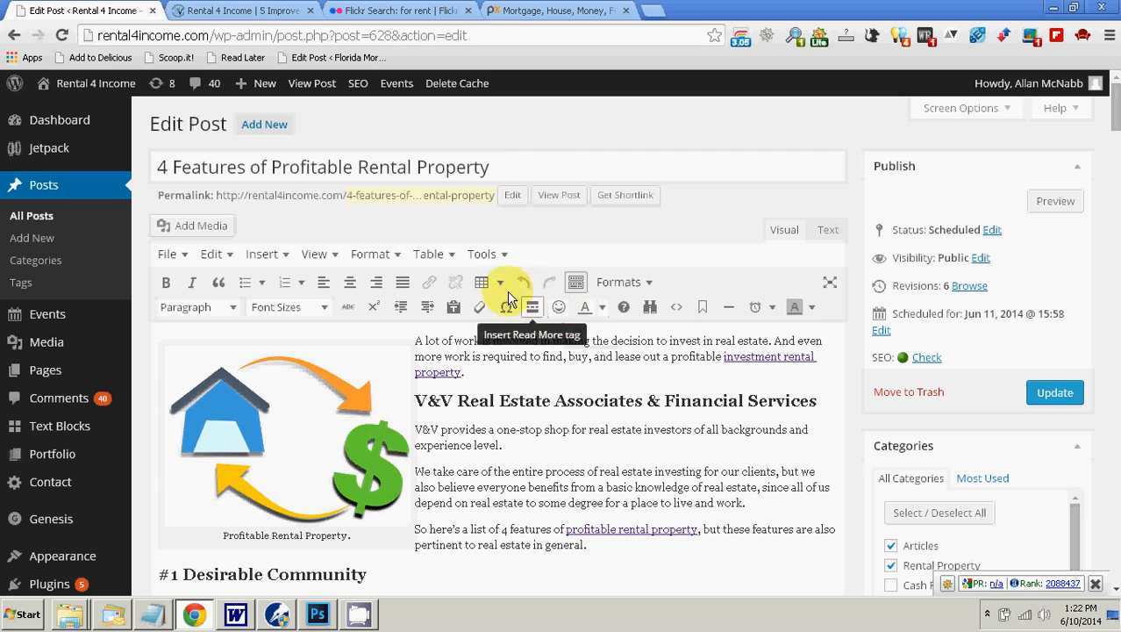
{"action": "left_click_drag", "start_coordinate": [513, 167], "coordinate": [162, 182]}
{"action": "key", "text": "ctrl+c"}
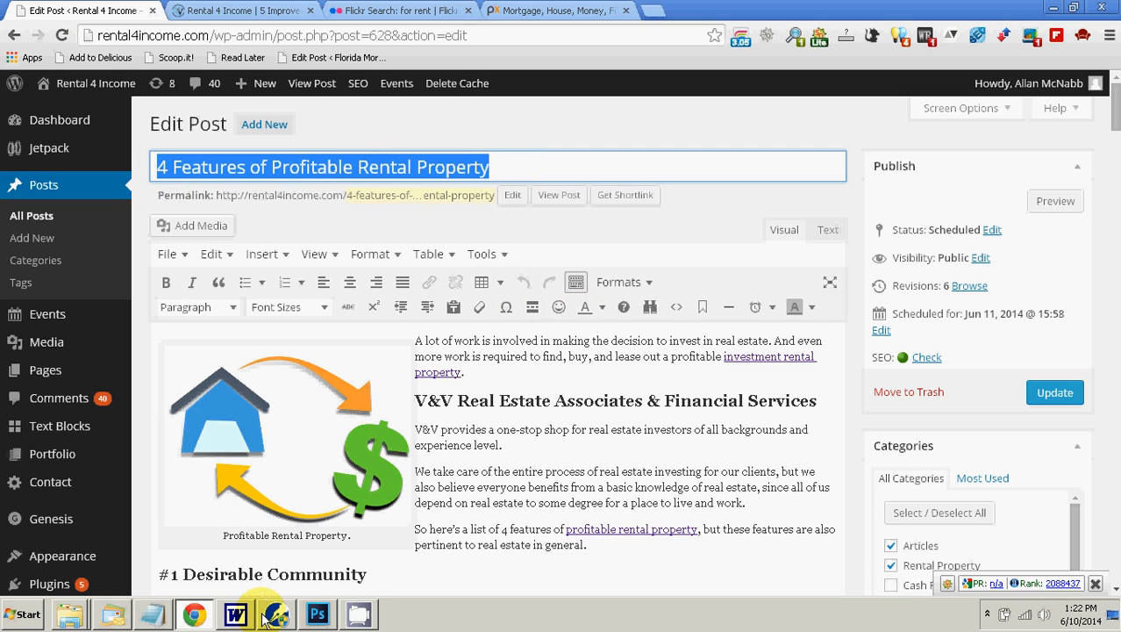
{"action": "mouse_move", "coordinate": [266, 618]}
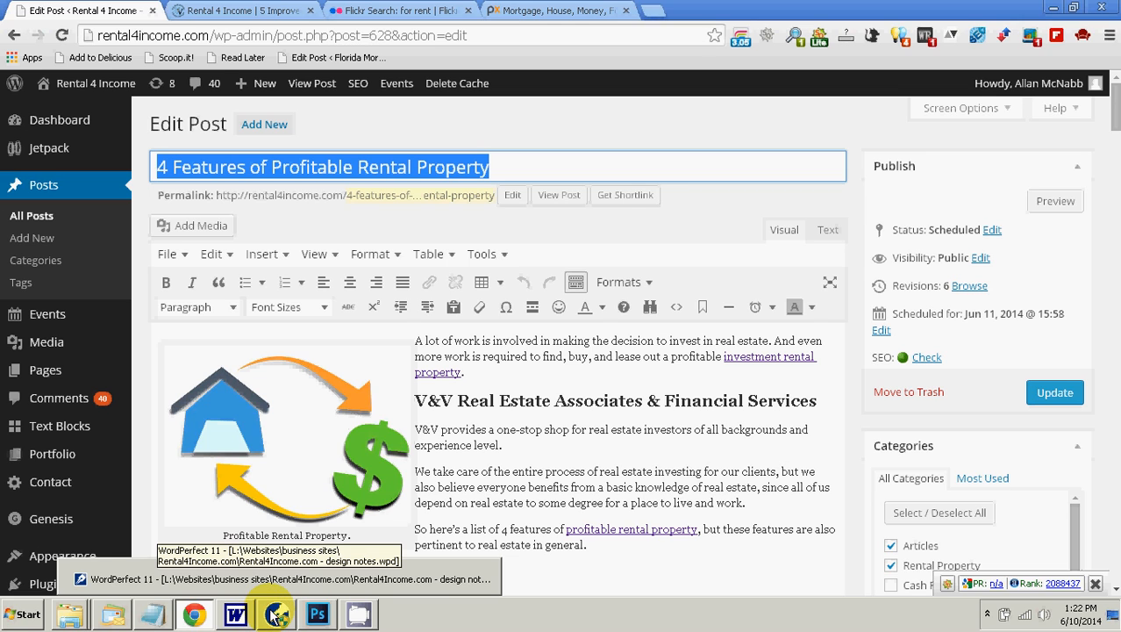
{"action": "left_click", "coordinate": [277, 615]}
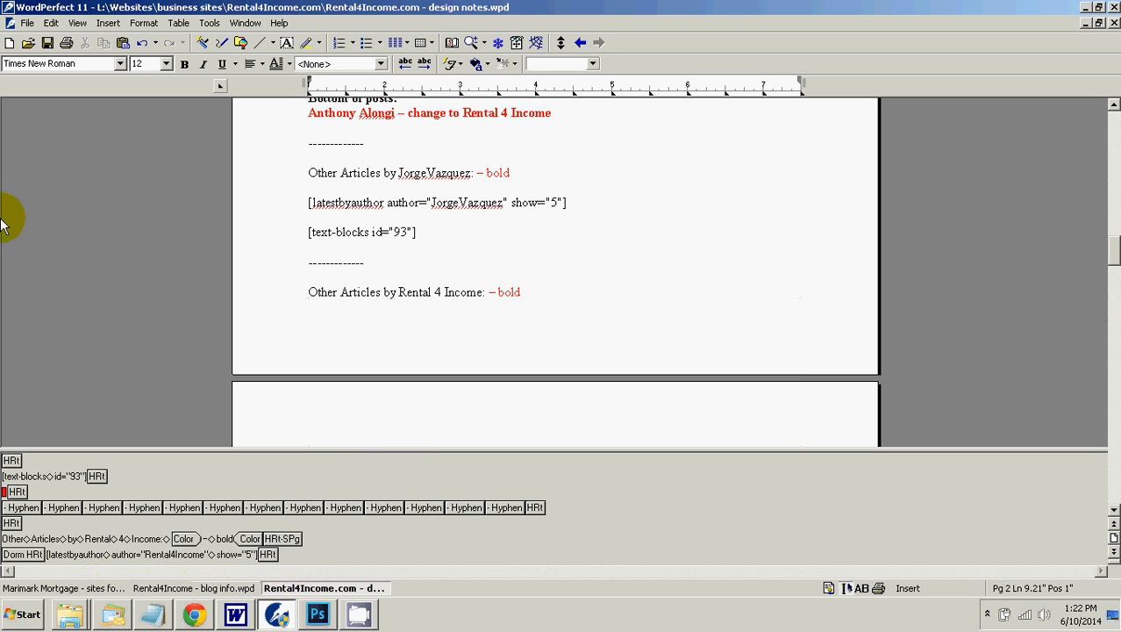
{"action": "left_click", "coordinate": [9, 43]}
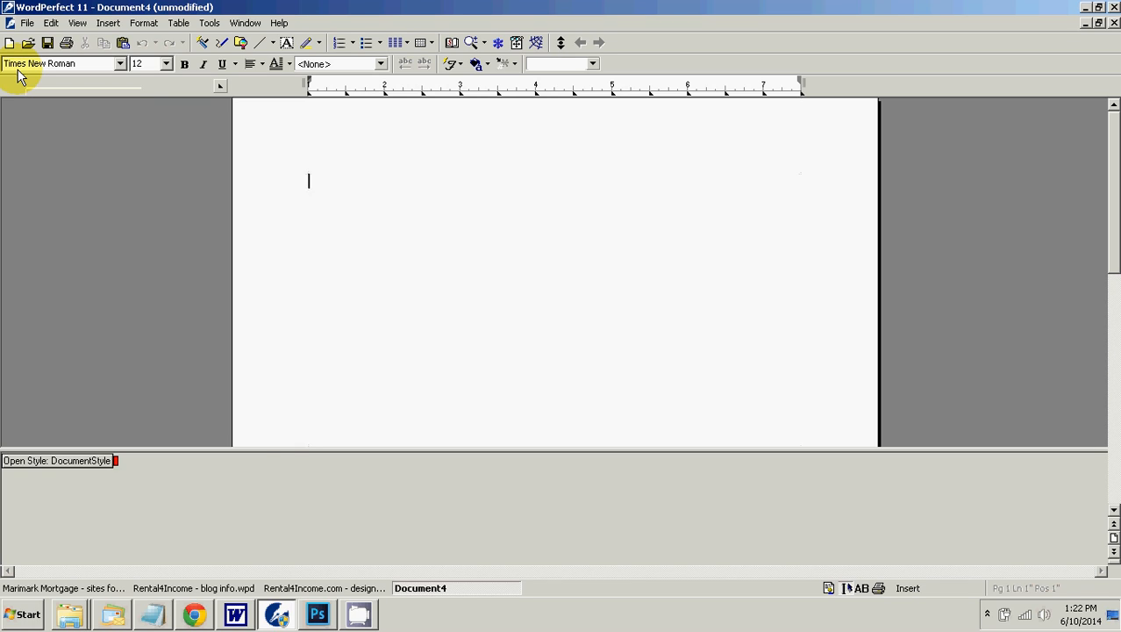
{"action": "key", "text": "ctrl+v"}
{"action": "key", "text": "Return"}
{"action": "key", "text": "Return"}
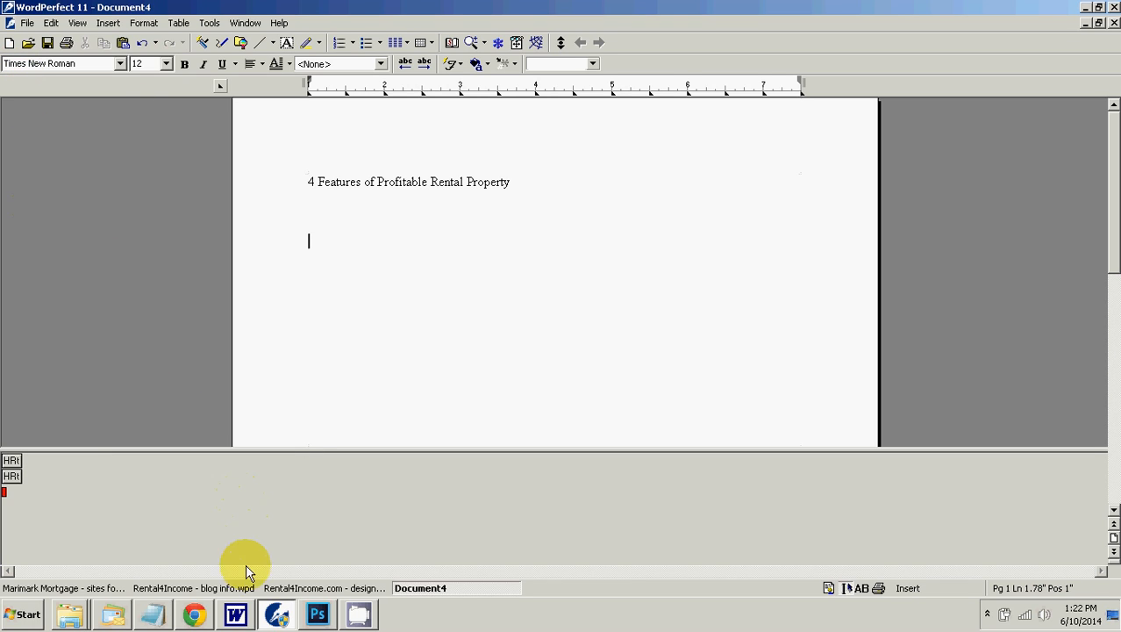
Step: Copy the post's entire body text from the WordPress editor into the WordPerfect document below the title, ending with two line breaks
{"action": "left_click", "coordinate": [194, 614]}
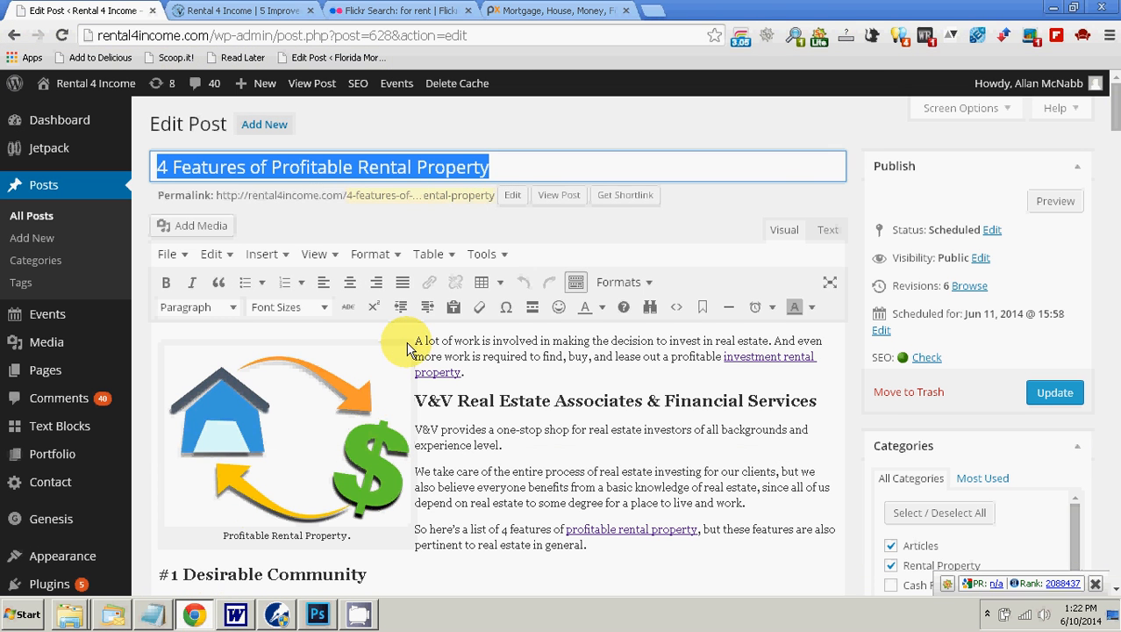
{"action": "left_click", "coordinate": [422, 339]}
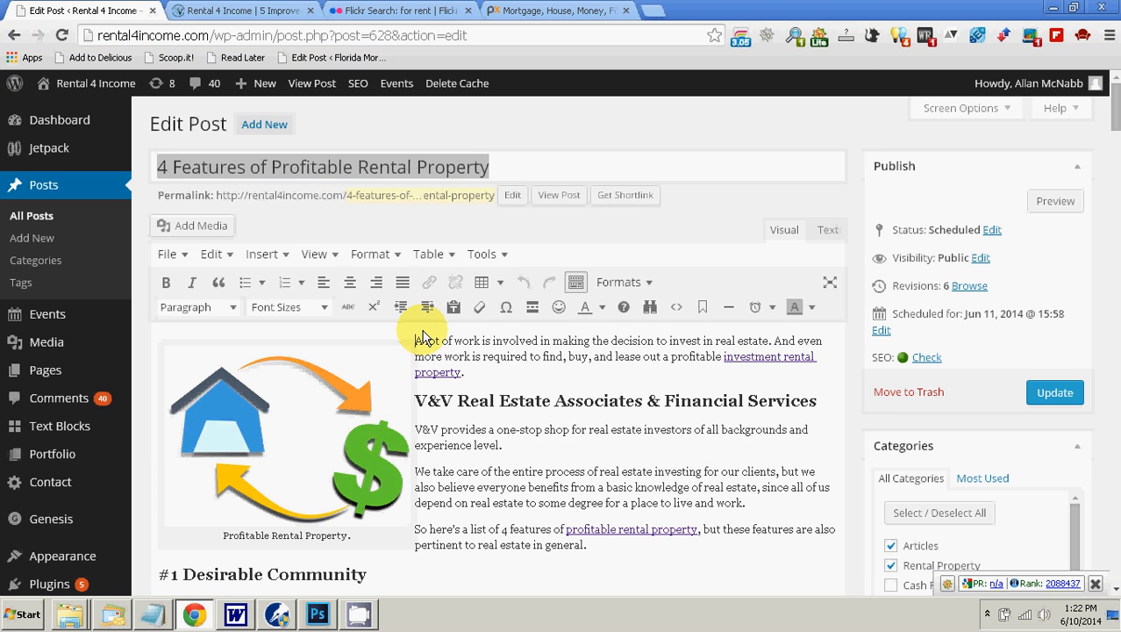
{"action": "key", "text": "ctrl+a"}
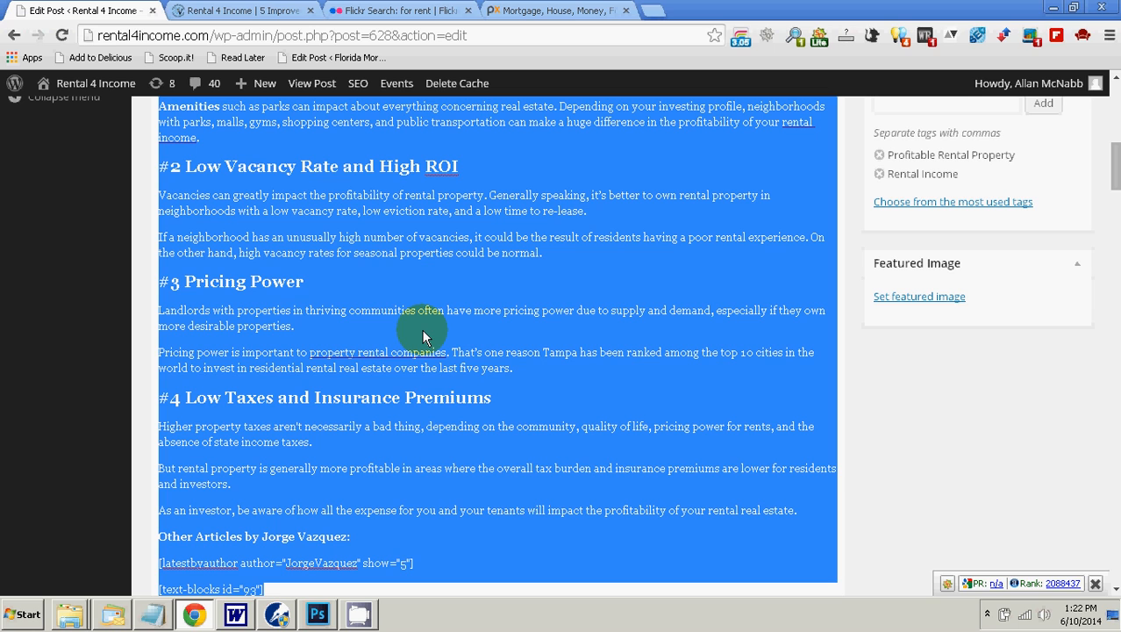
{"action": "left_click", "coordinate": [277, 617]}
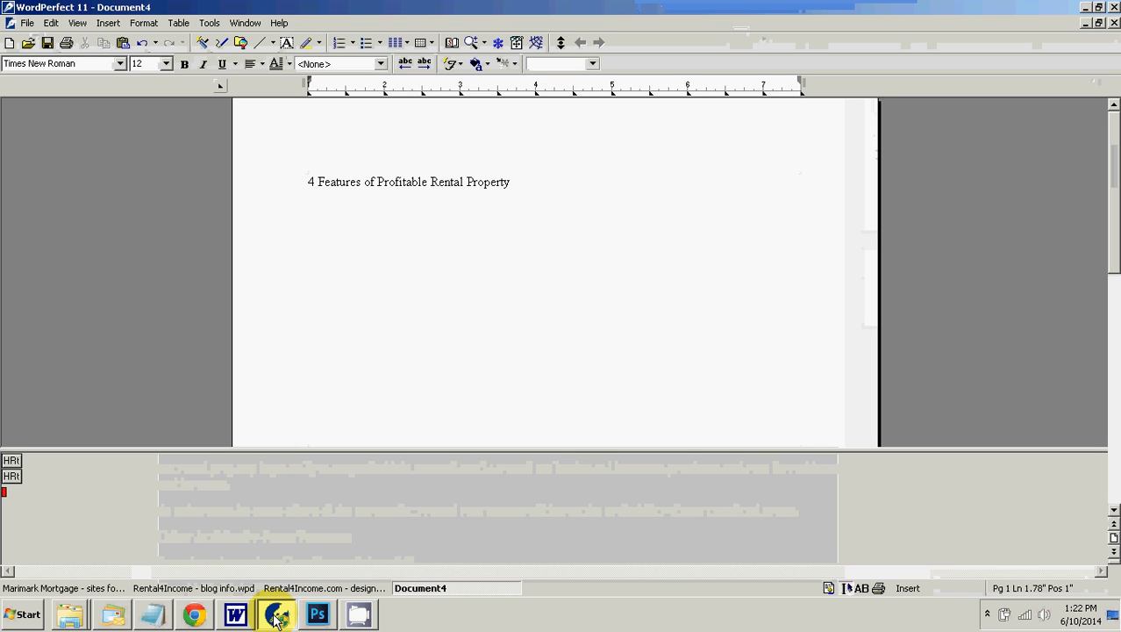
{"action": "key", "text": "ctrl+v"}
{"action": "key", "text": "Return"}
{"action": "key", "text": "Return"}
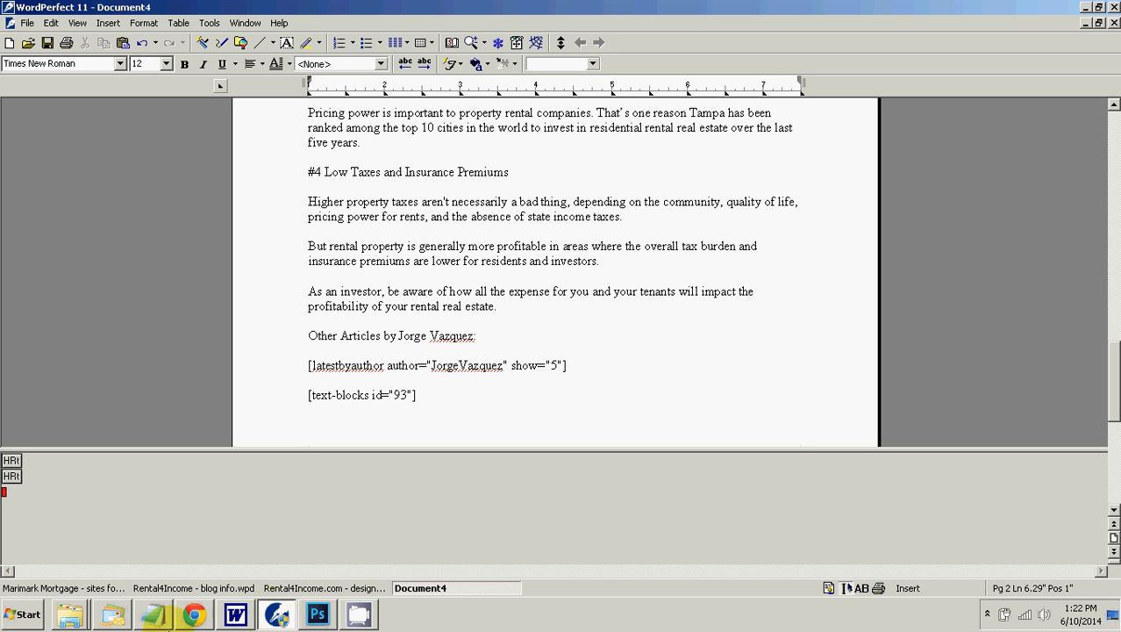
Step: Copy the post's SEO meta description and paste it at the end of the WordPerfect document
{"action": "left_click", "coordinate": [195, 614]}
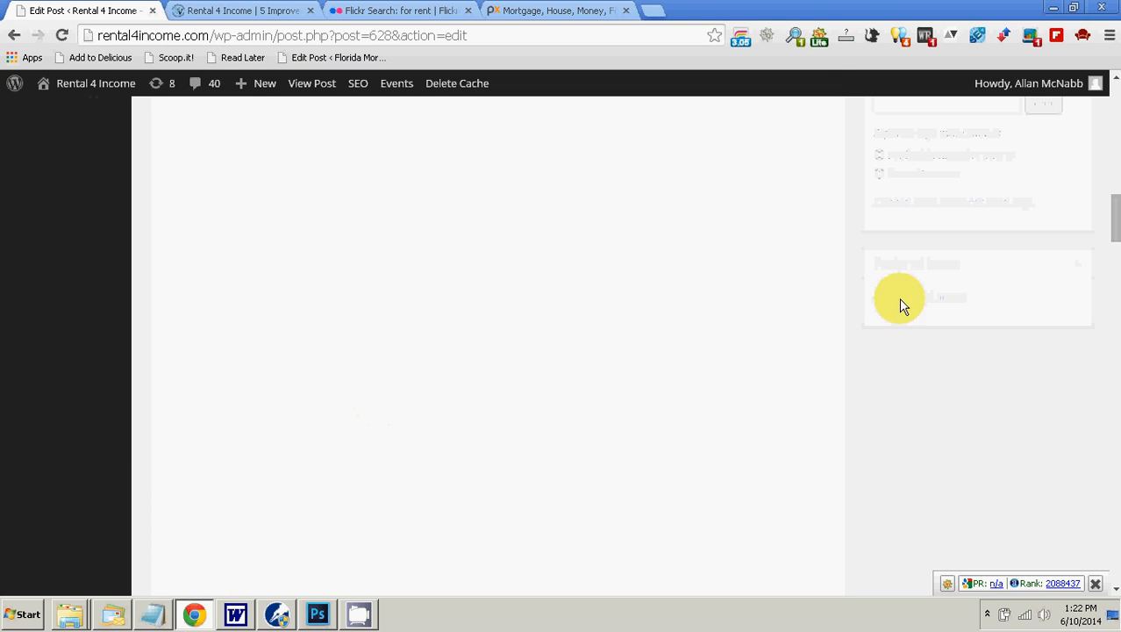
{"action": "left_click_drag", "start_coordinate": [1113, 229], "coordinate": [1112, 540]}
{"action": "left_click_drag", "start_coordinate": [443, 363], "coordinate": [307, 348]}
{"action": "key", "text": "ctrl+c"}
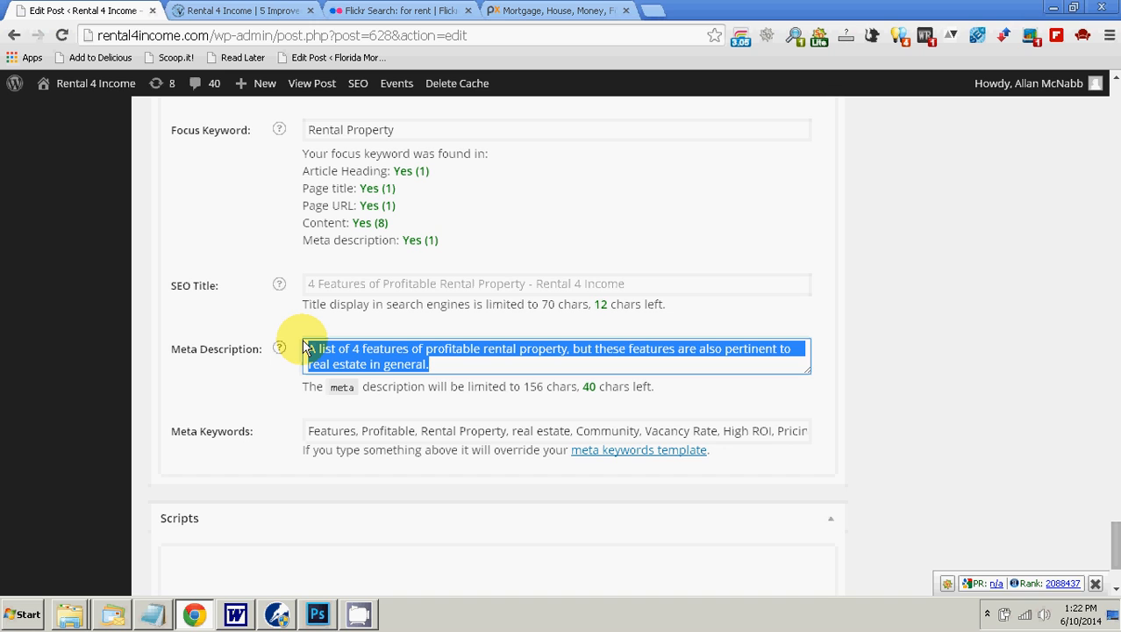
{"action": "left_click", "coordinate": [513, 383]}
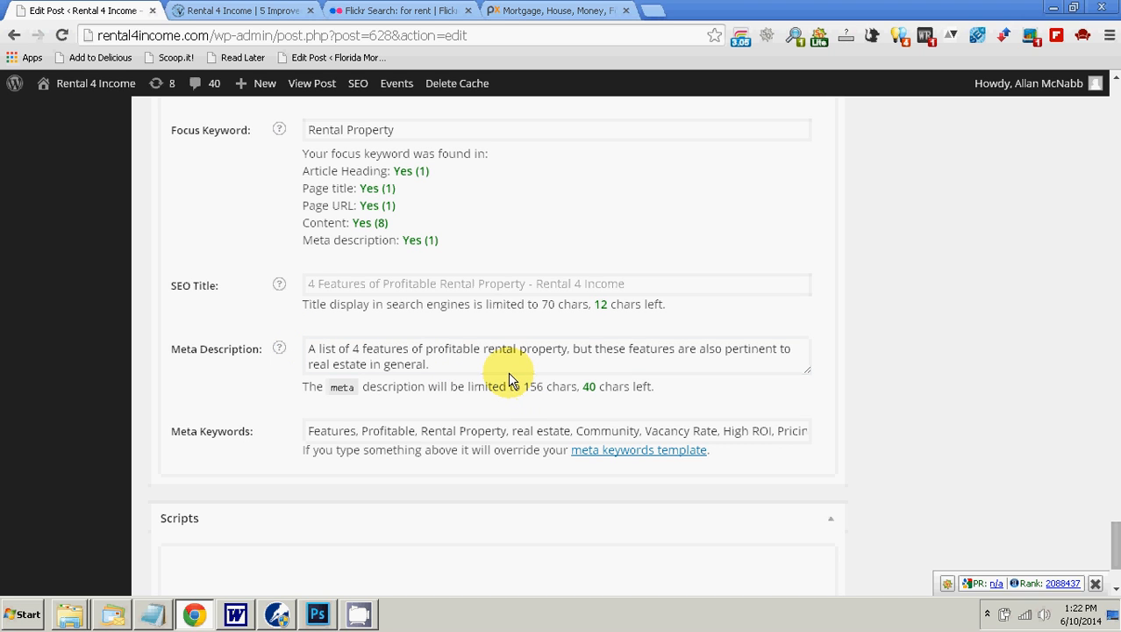
{"action": "left_click", "coordinate": [277, 613]}
{"action": "key", "text": "ctrl+v"}
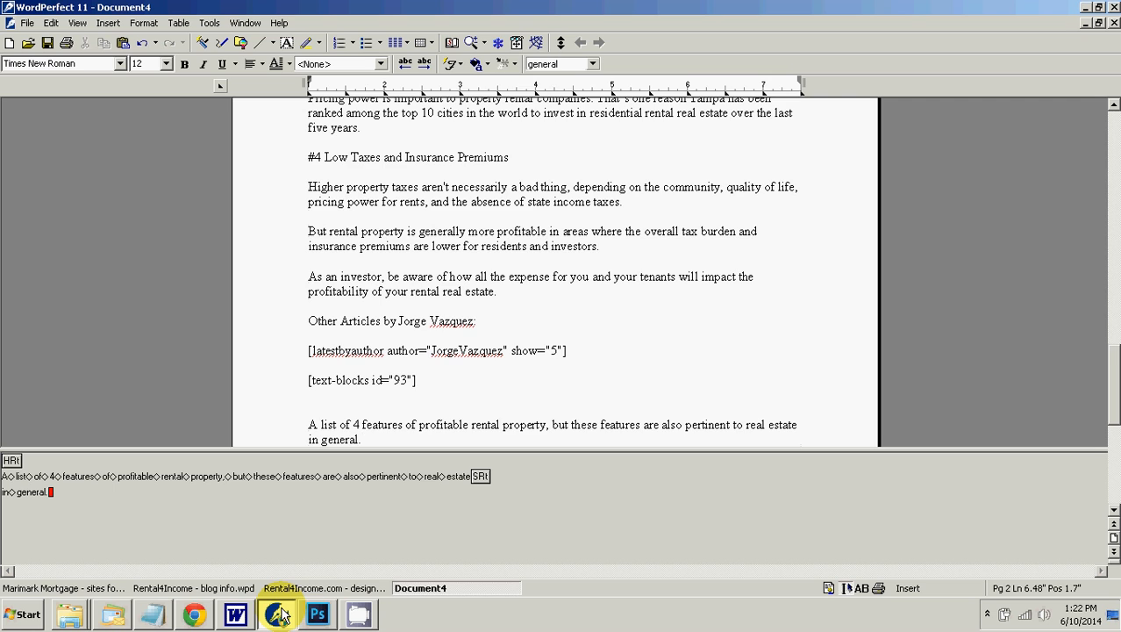
Step: Run a spelling and grammar check on the WordPerfect document, skipping the flagged items from "V&V" up to the "#3 Pricing Power" section
{"action": "scroll", "coordinate": [303, 614], "scroll_direction": "up", "scroll_amount": 10}
{"action": "mouse_move", "coordinate": [327, 614]}
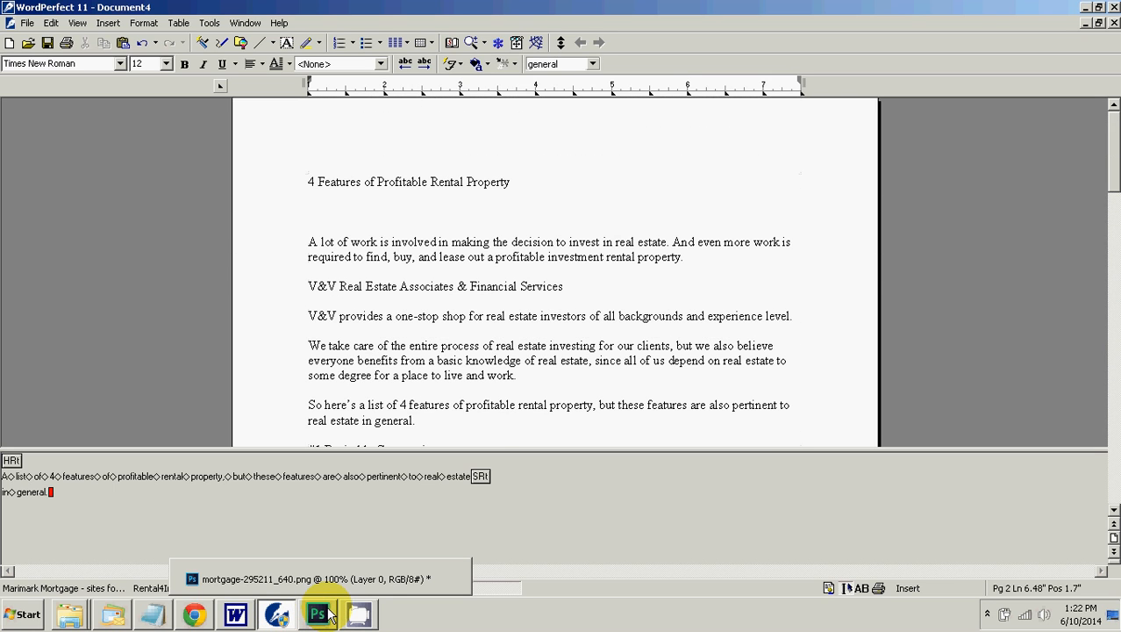
{"action": "left_click", "coordinate": [209, 23]}
{"action": "left_click", "coordinate": [211, 51]}
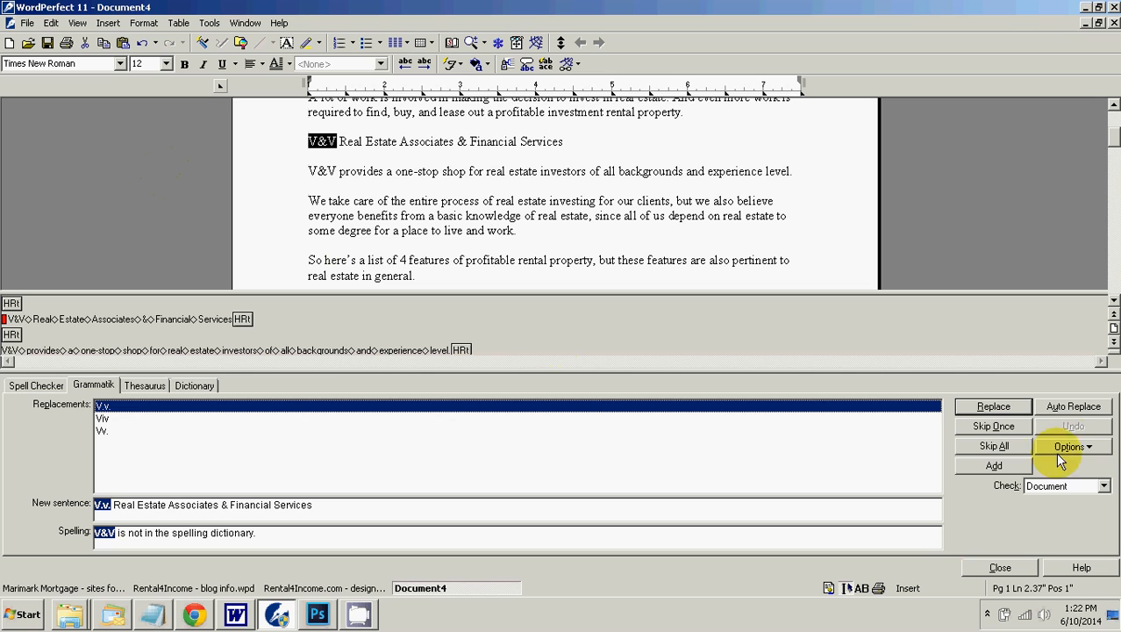
{"action": "left_click", "coordinate": [995, 425]}
{"action": "left_click", "coordinate": [995, 426]}
{"action": "left_click", "coordinate": [995, 425]}
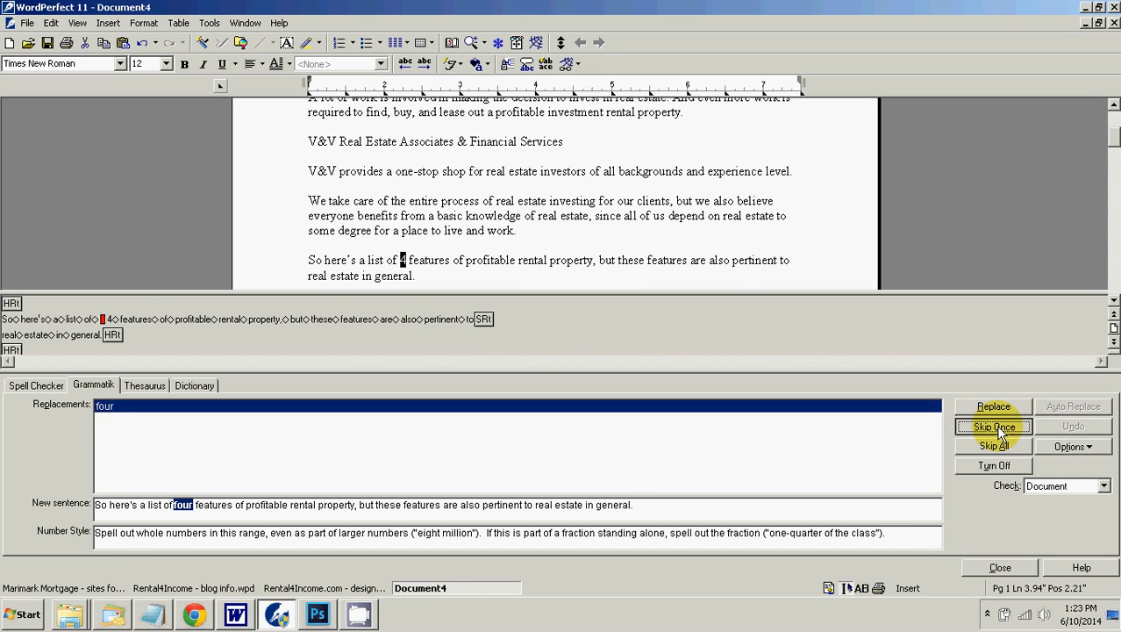
{"action": "left_click", "coordinate": [995, 426]}
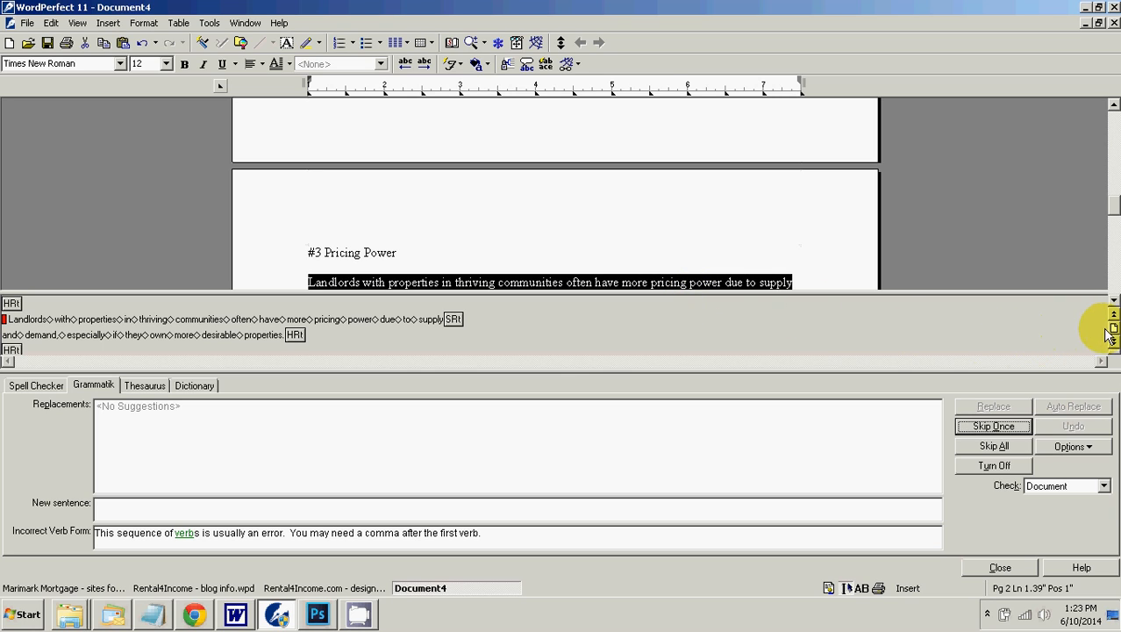
Step: Continue the spelling and grammar check from the "#3 Pricing Power" section, skipping every flagged item through the author shortcode near the end
{"action": "left_click", "coordinate": [1114, 301]}
{"action": "left_click", "coordinate": [1114, 303]}
{"action": "left_click", "coordinate": [1114, 303]}
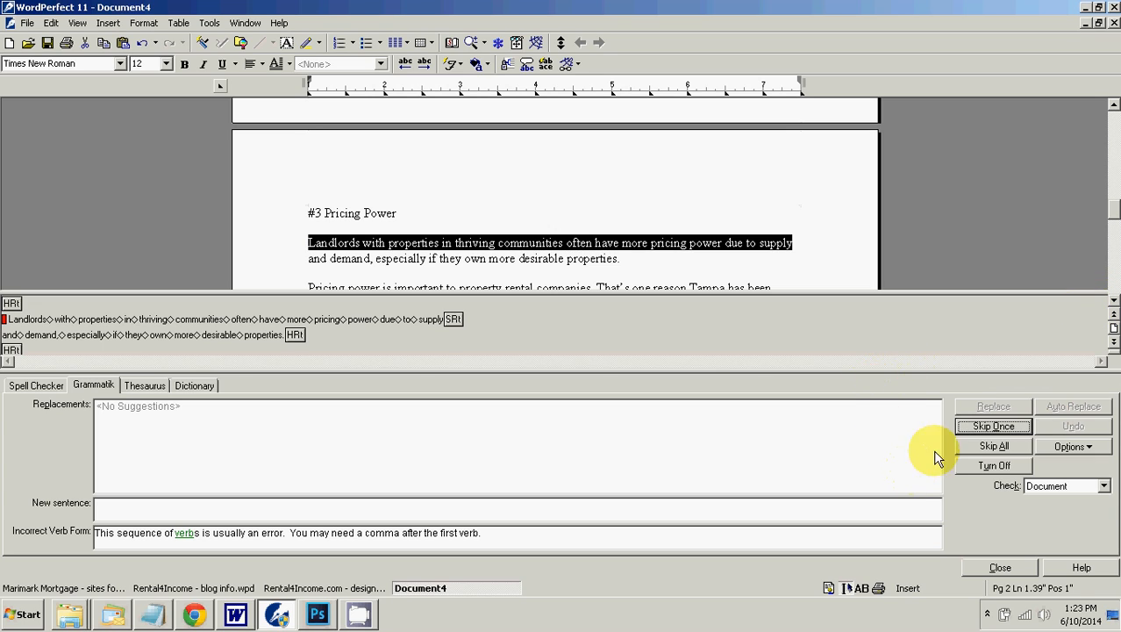
{"action": "left_click", "coordinate": [978, 430]}
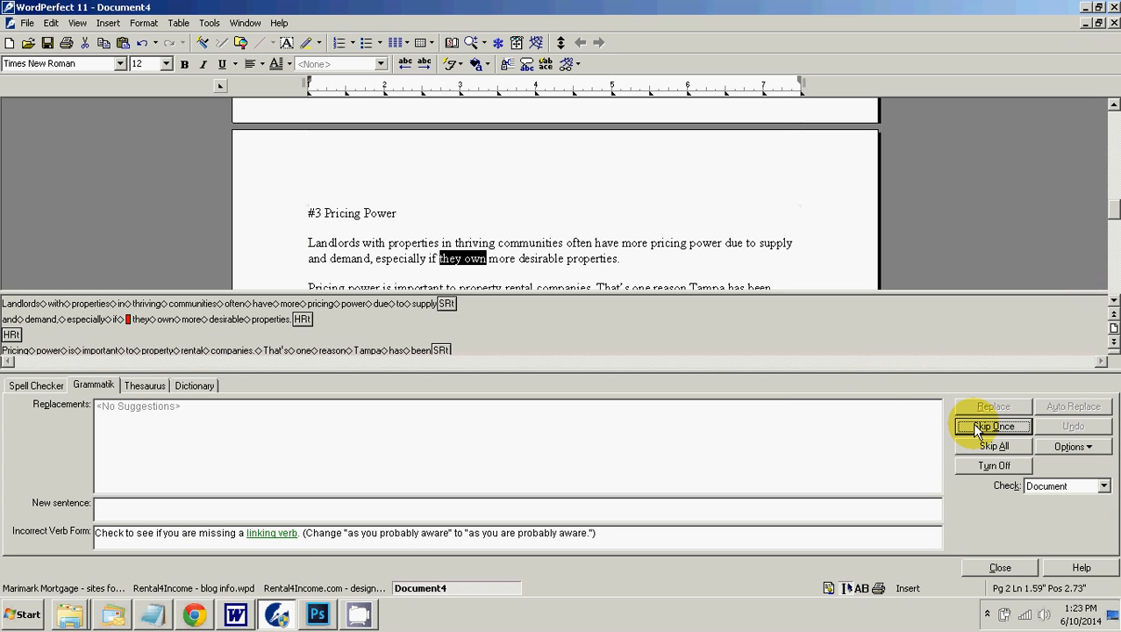
{"action": "left_click", "coordinate": [978, 430]}
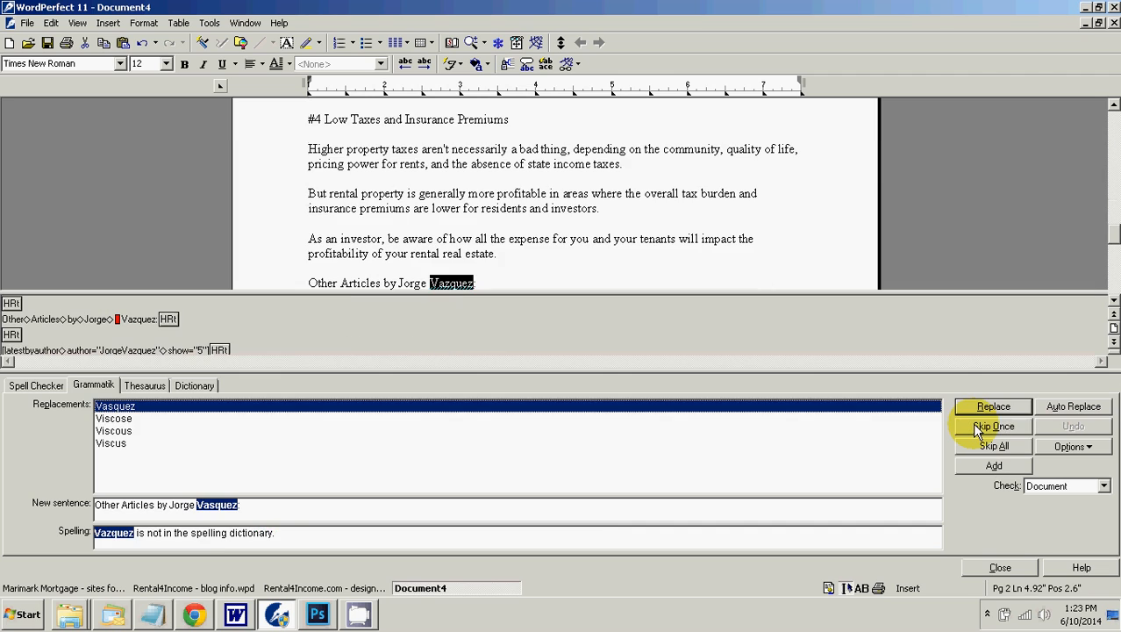
{"action": "left_click", "coordinate": [978, 430]}
{"action": "left_click", "coordinate": [979, 430]}
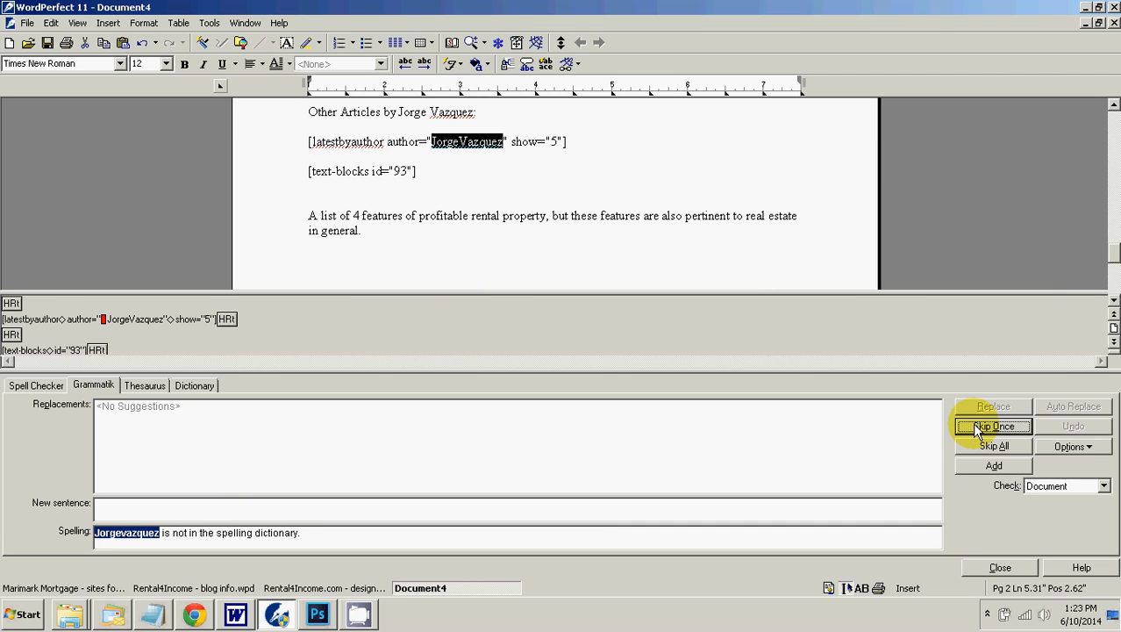
{"action": "left_click", "coordinate": [978, 430]}
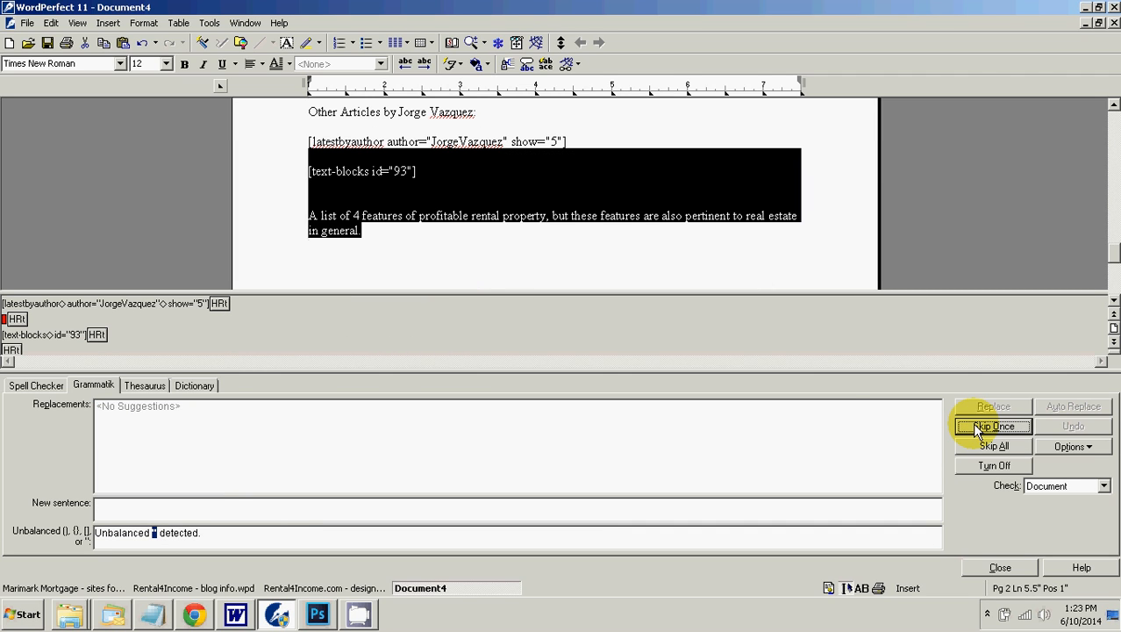
Step: Check the meta description sentence on its own, skip the suggestion to spell out "4", and end the grammar check
{"action": "left_click_drag", "start_coordinate": [373, 254], "coordinate": [306, 220]}
{"action": "left_click", "coordinate": [1002, 403]}
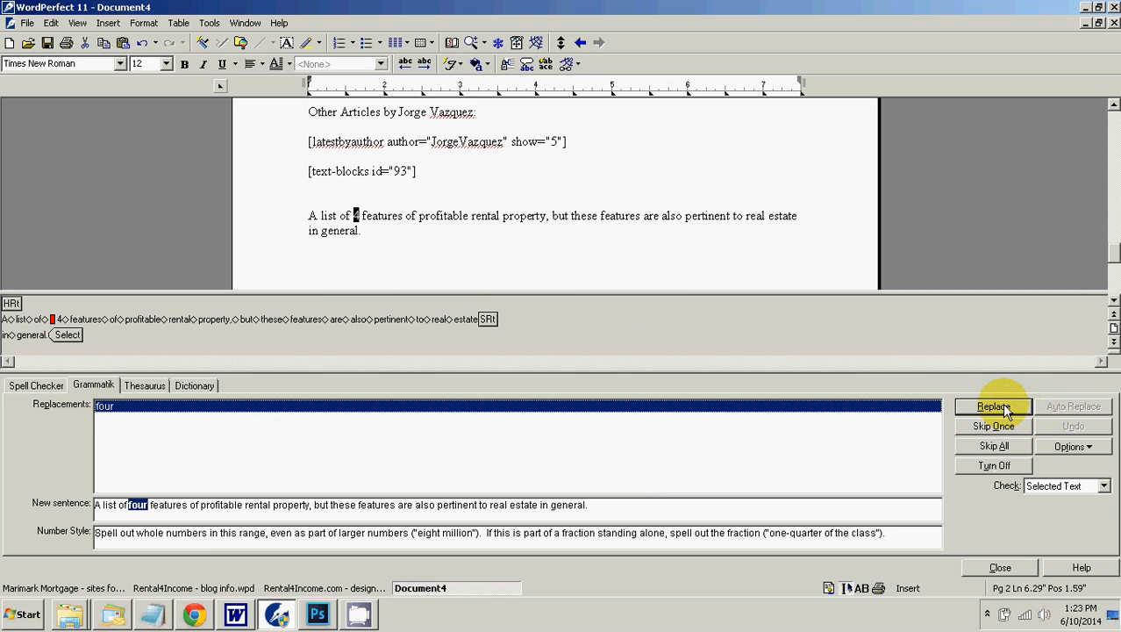
{"action": "left_click", "coordinate": [993, 425]}
{"action": "left_click", "coordinate": [583, 353]}
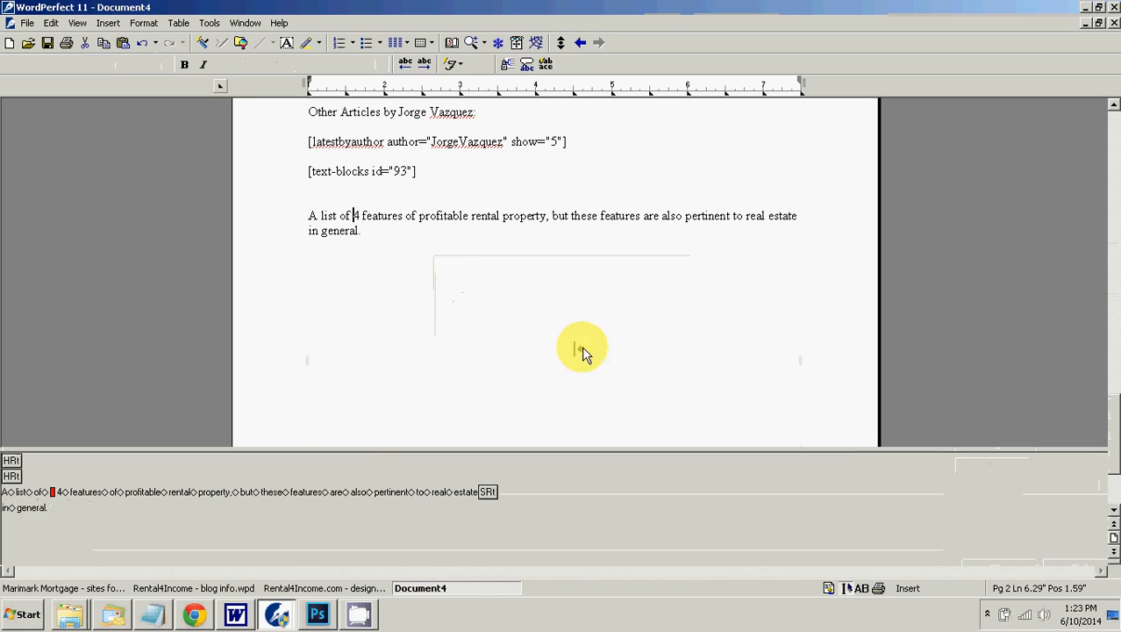
Step: Switch to Chrome and update the scheduled post "4 Features of Profitable Rental Property"
{"action": "left_click", "coordinate": [193, 611]}
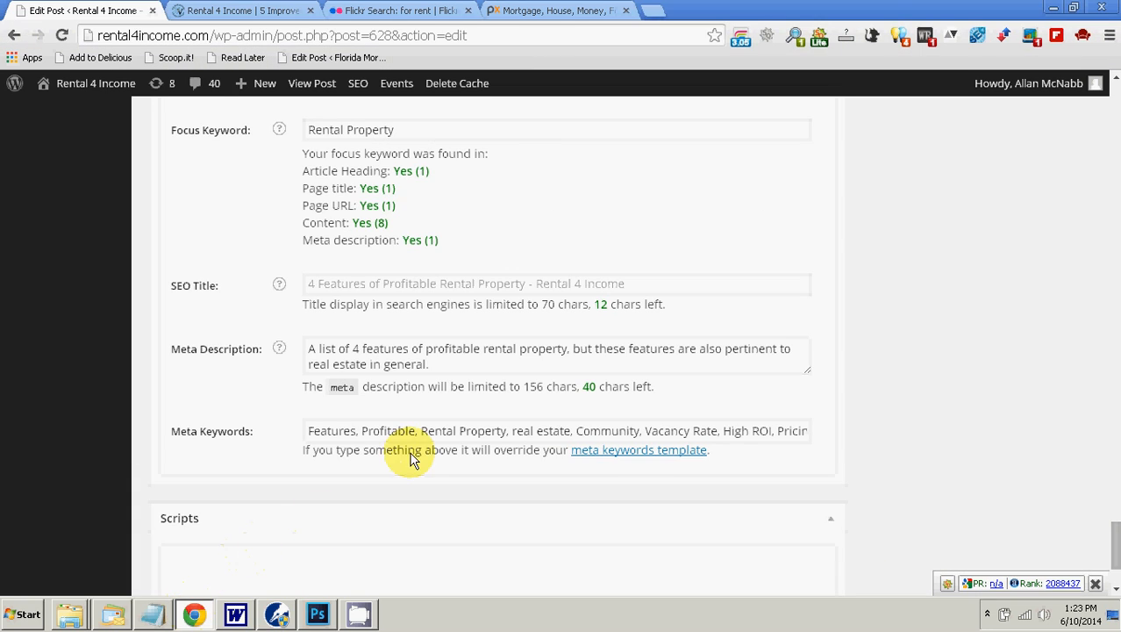
{"action": "scroll", "coordinate": [469, 414], "scroll_direction": "up", "scroll_amount": 10}
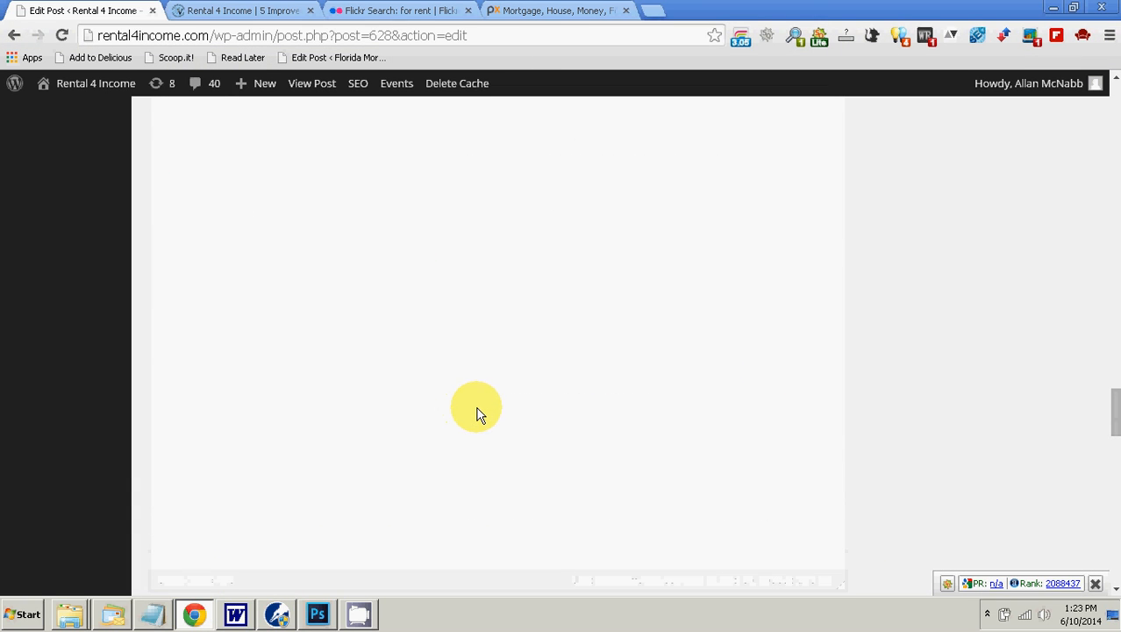
{"action": "left_click_drag", "start_coordinate": [1107, 392], "coordinate": [1107, 114]}
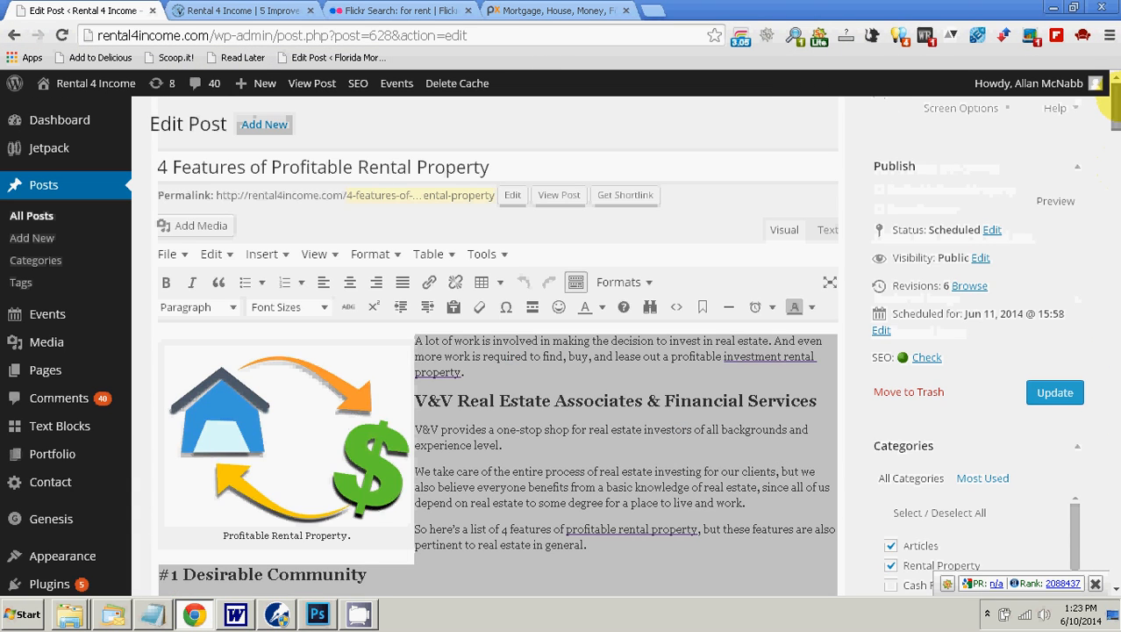
{"action": "left_click", "coordinate": [1061, 397]}
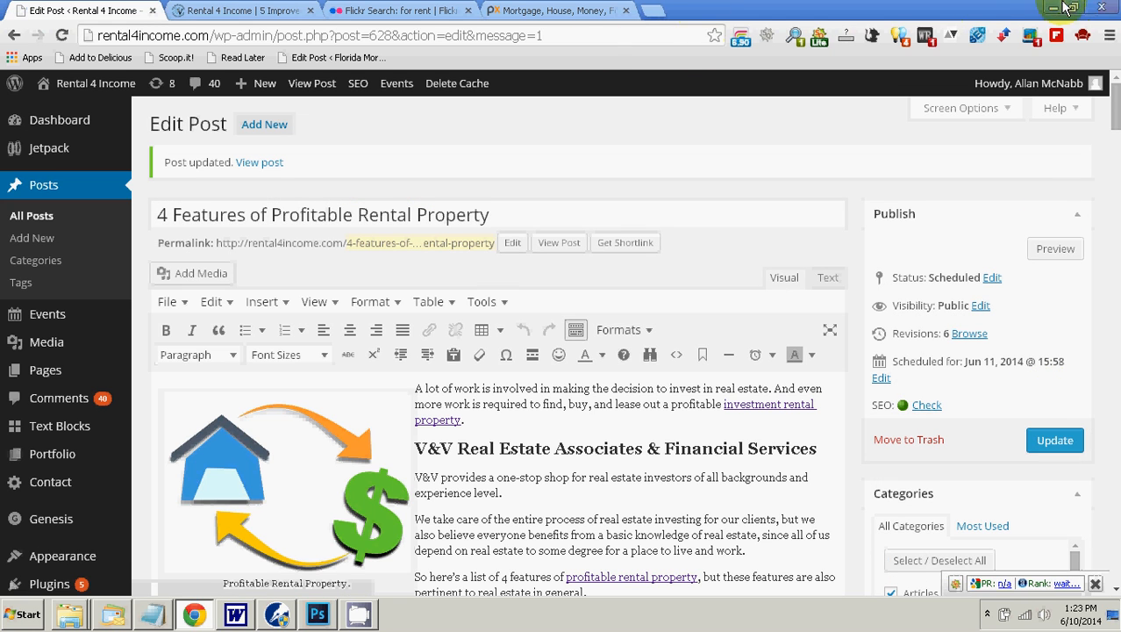
Step: Preview the updated post and review its layout, headings, image, list of other articles and disclaimer
{"action": "left_click", "coordinate": [1055, 249]}
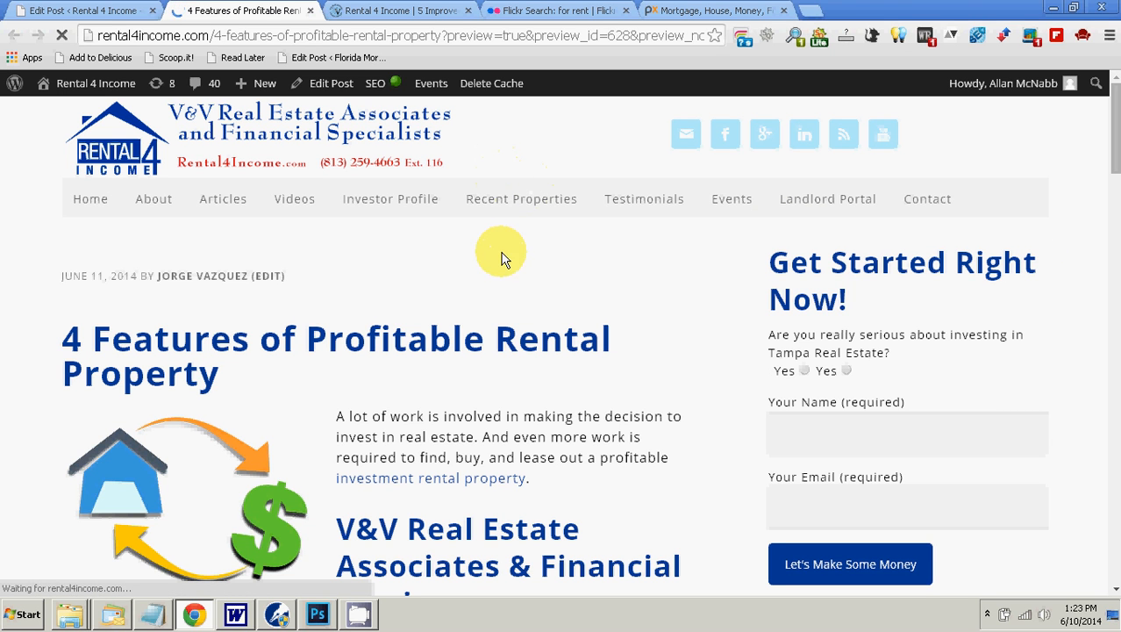
{"action": "scroll", "coordinate": [504, 292], "scroll_direction": "down", "scroll_amount": 2}
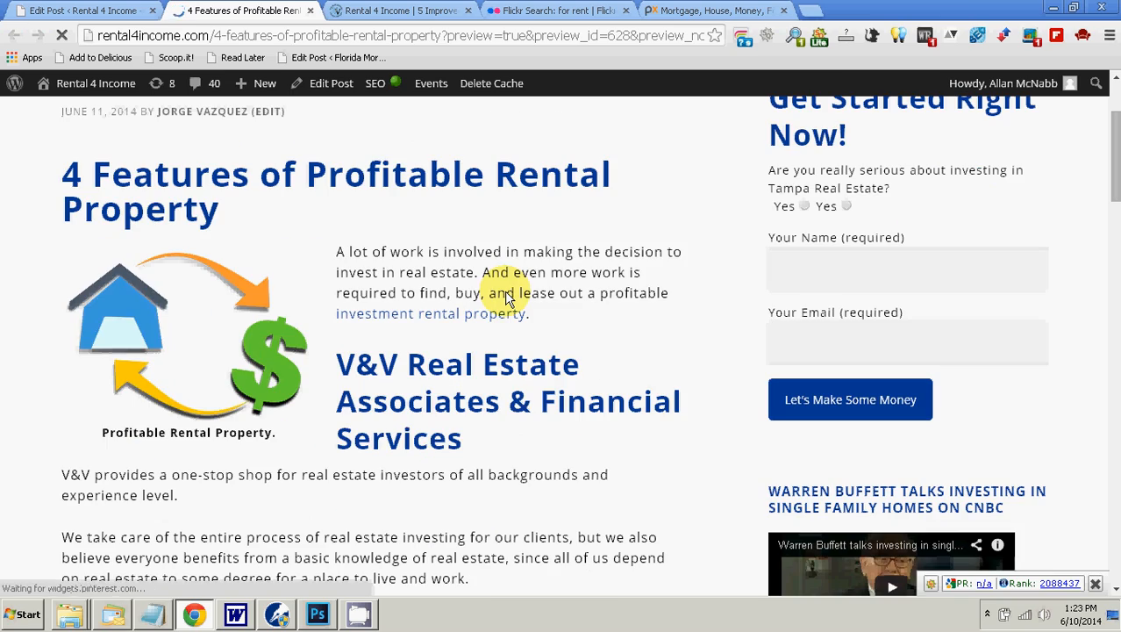
{"action": "scroll", "coordinate": [518, 290], "scroll_direction": "down", "scroll_amount": 1}
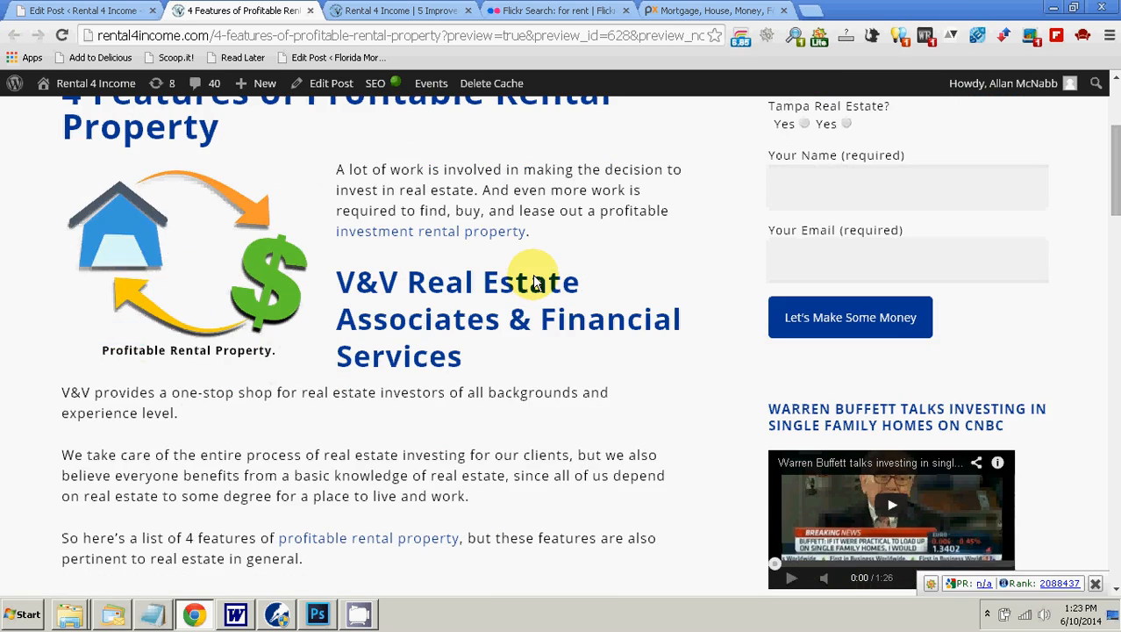
{"action": "scroll", "coordinate": [533, 281], "scroll_direction": "down", "scroll_amount": 10}
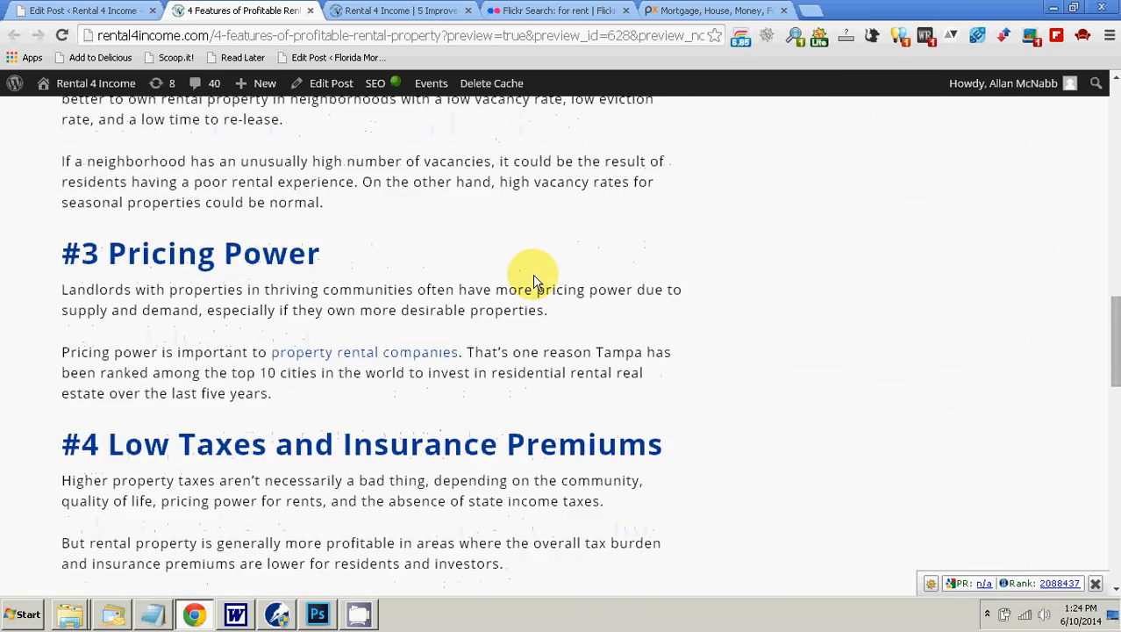
{"action": "scroll", "coordinate": [533, 281], "scroll_direction": "down", "scroll_amount": 6}
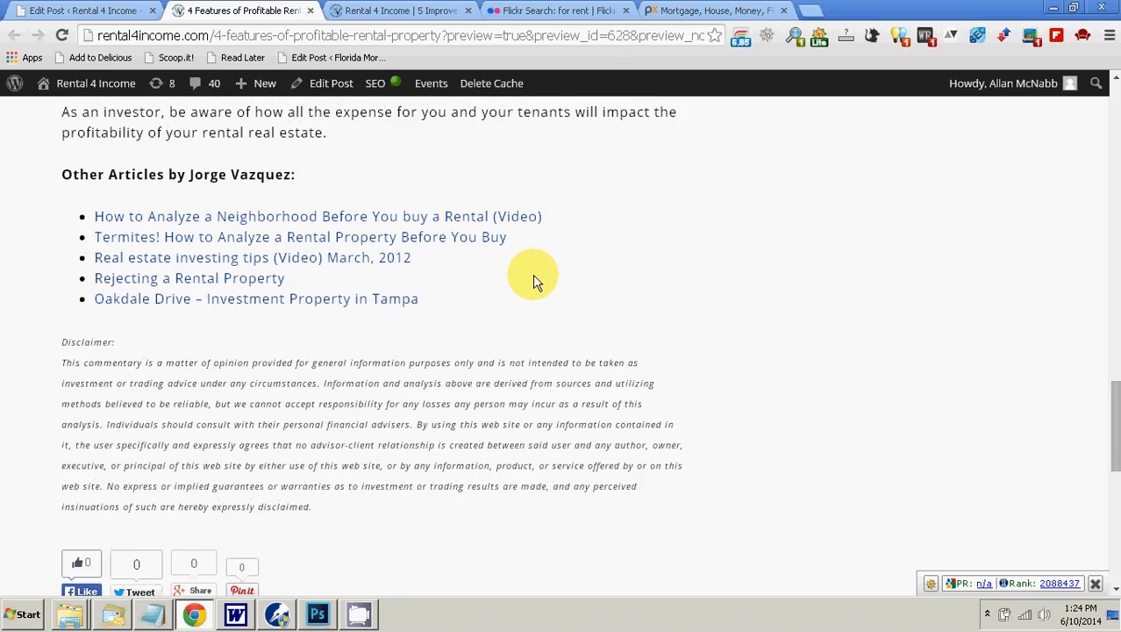
{"action": "scroll", "coordinate": [537, 280], "scroll_direction": "up", "scroll_amount": 20}
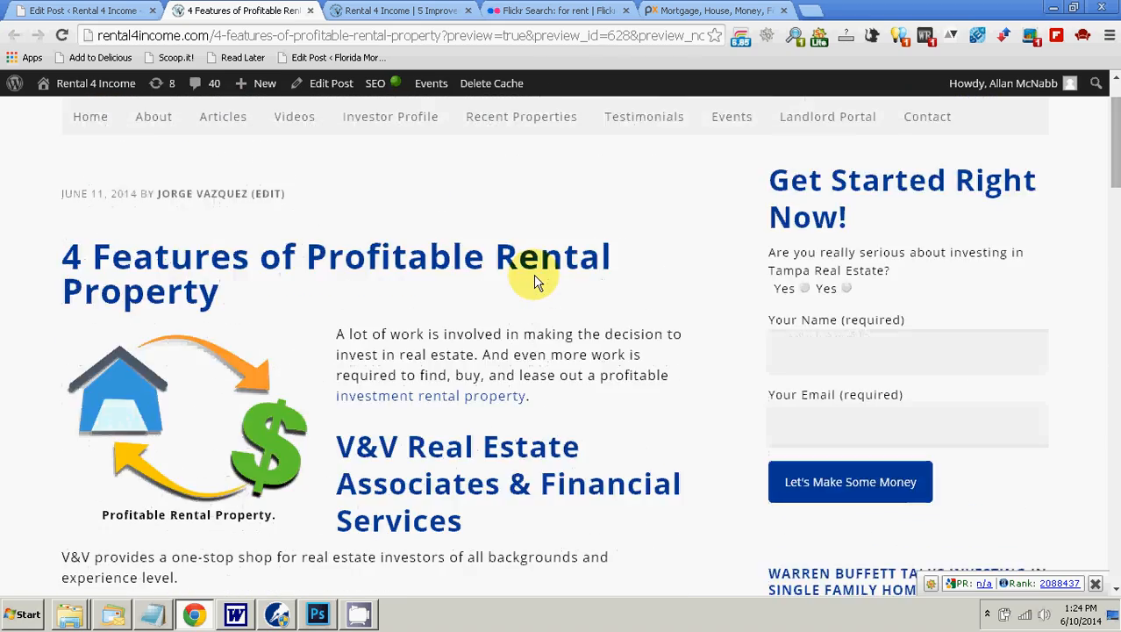
{"action": "scroll", "coordinate": [537, 281], "scroll_direction": "down", "scroll_amount": 1}
{"action": "scroll", "coordinate": [537, 279], "scroll_direction": "down", "scroll_amount": 1}
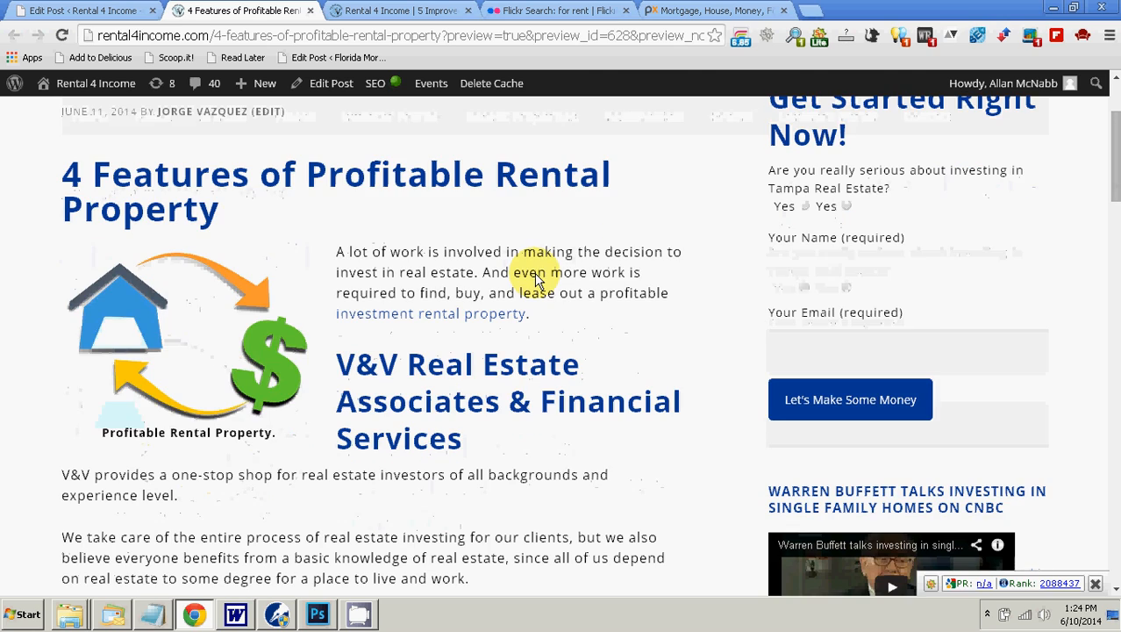
Step: Open the links on the article image, "investment rental property" and "profitable rental property" in new tabs
{"action": "right_click", "coordinate": [202, 358]}
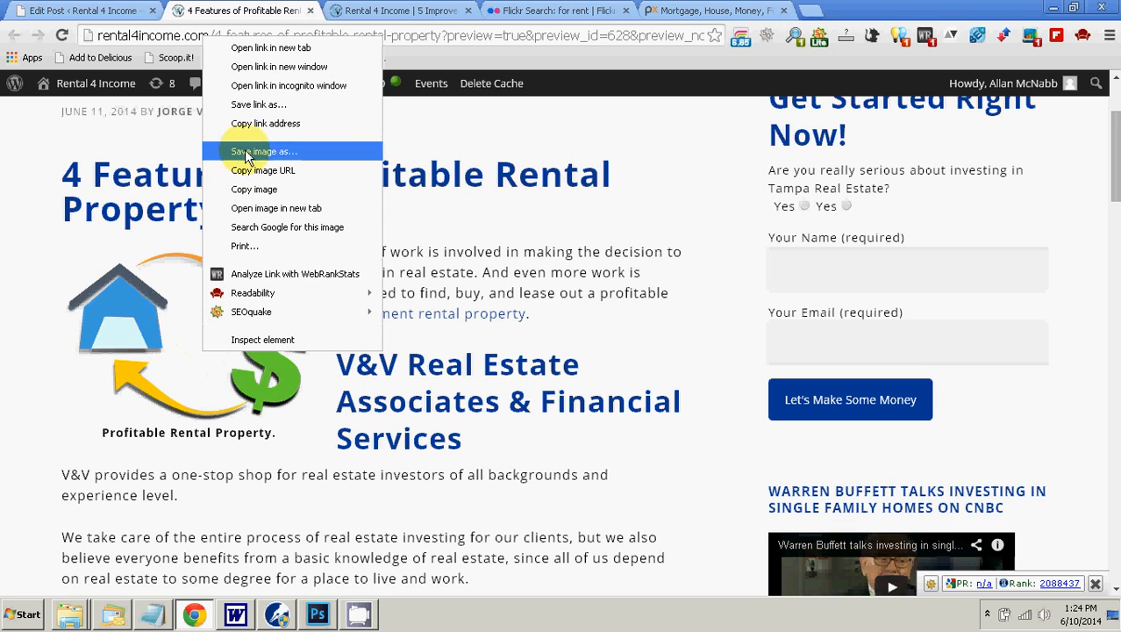
{"action": "left_click", "coordinate": [272, 49]}
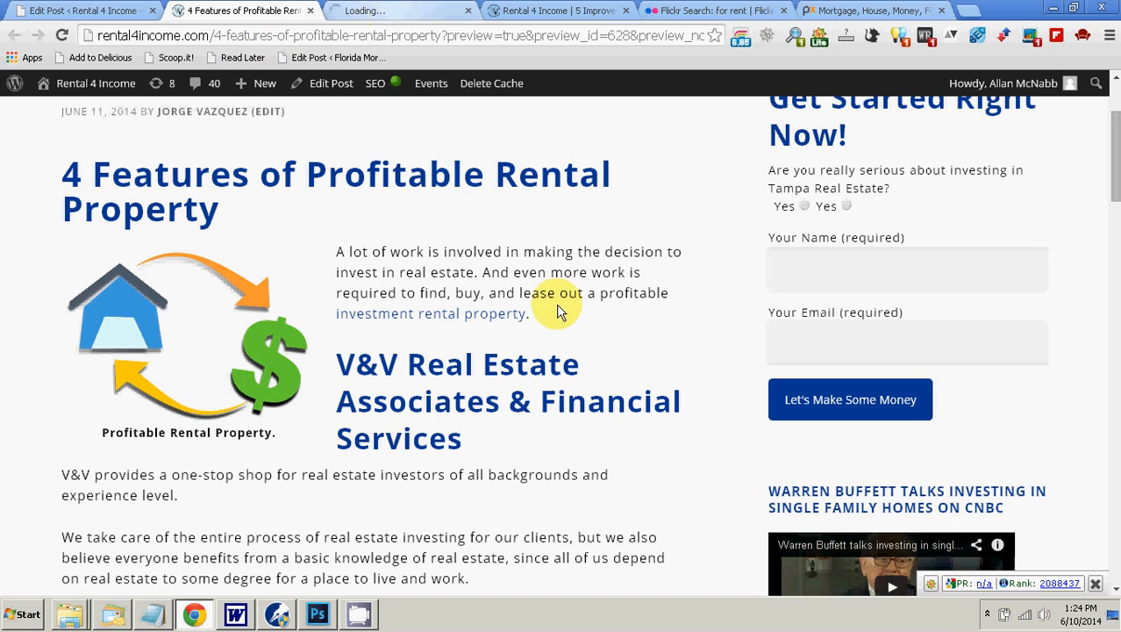
{"action": "right_click", "coordinate": [522, 313]}
{"action": "left_click", "coordinate": [546, 328]}
{"action": "scroll", "coordinate": [507, 347], "scroll_direction": "down", "scroll_amount": 2}
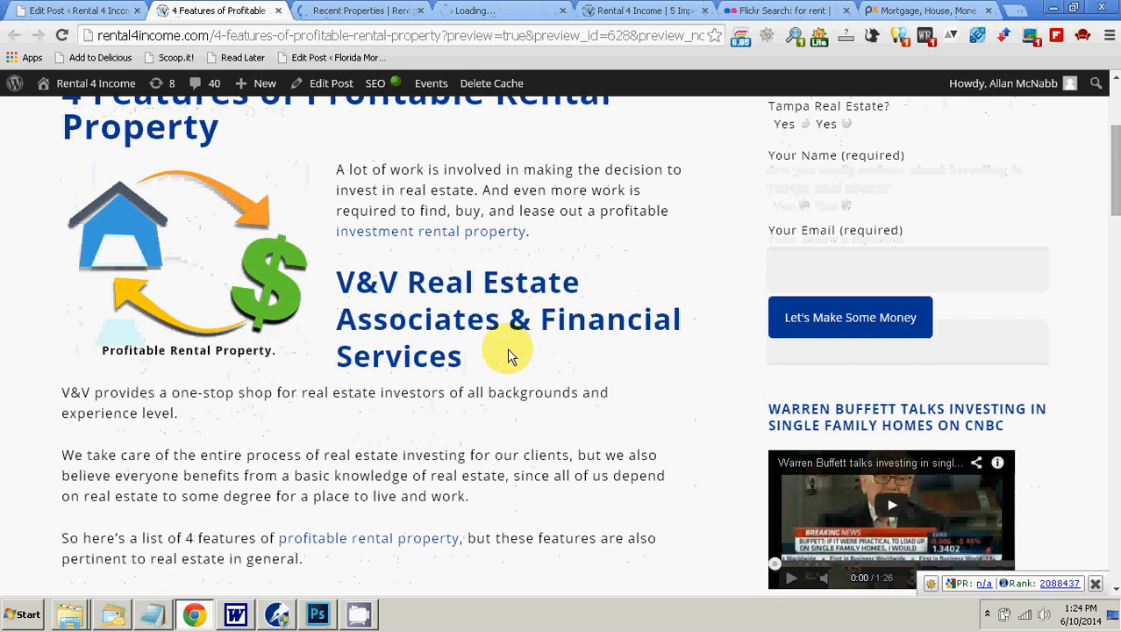
{"action": "right_click", "coordinate": [419, 463]}
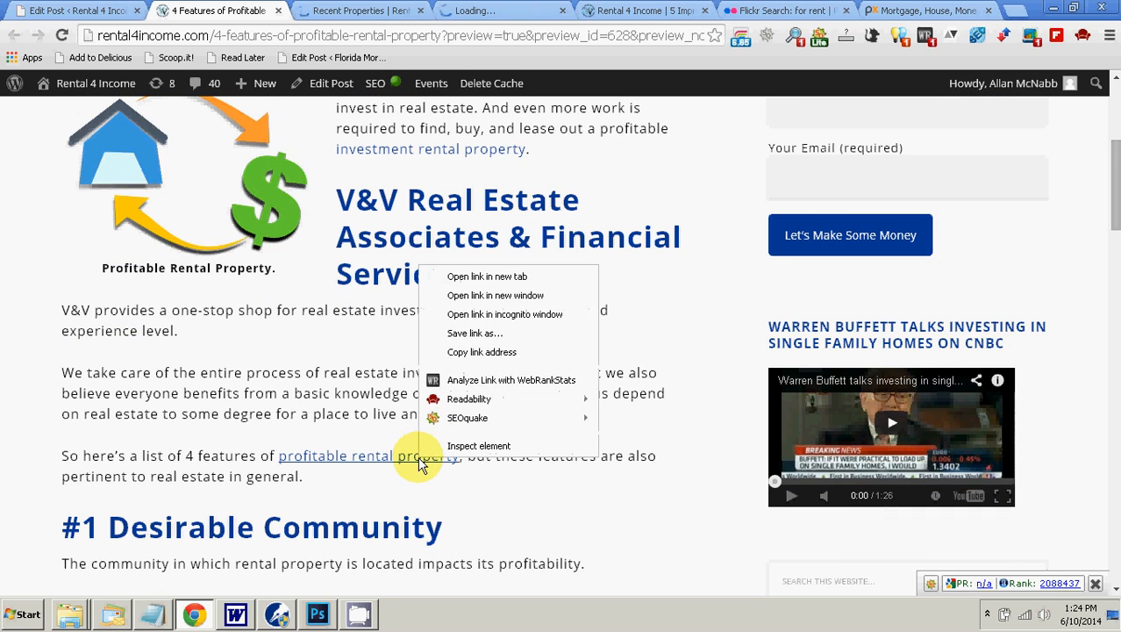
{"action": "left_click", "coordinate": [439, 206]}
{"action": "scroll", "coordinate": [446, 326], "scroll_direction": "down", "scroll_amount": 3}
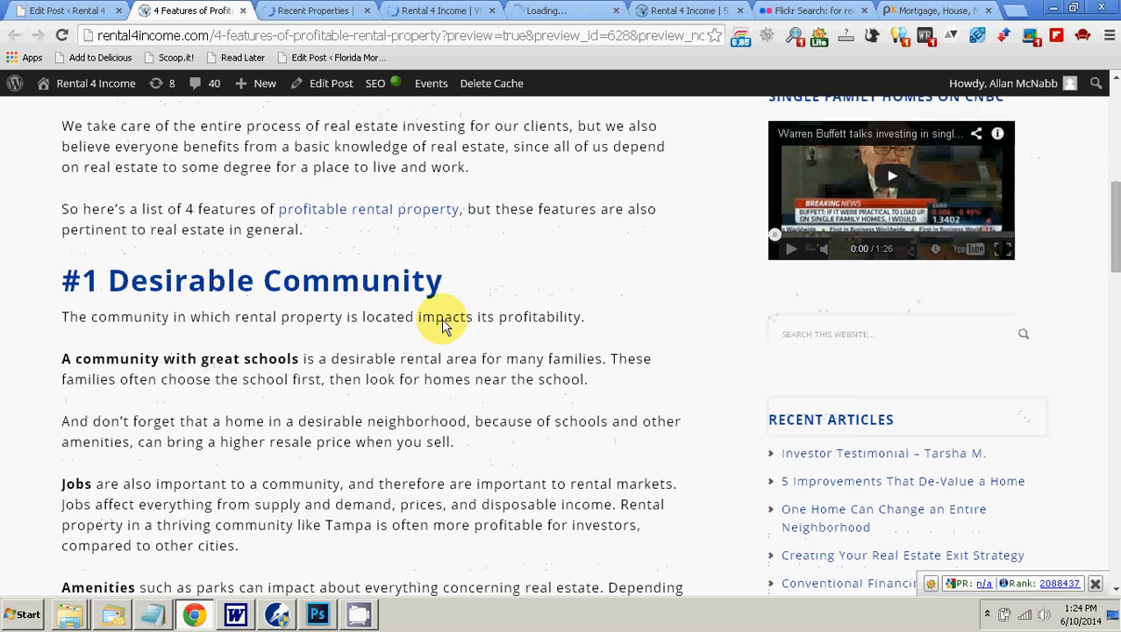
Step: Open the "rental income" and "property rental companies" links in new tabs, and examine the list of other articles by the author
{"action": "scroll", "coordinate": [446, 320], "scroll_direction": "down", "scroll_amount": 5}
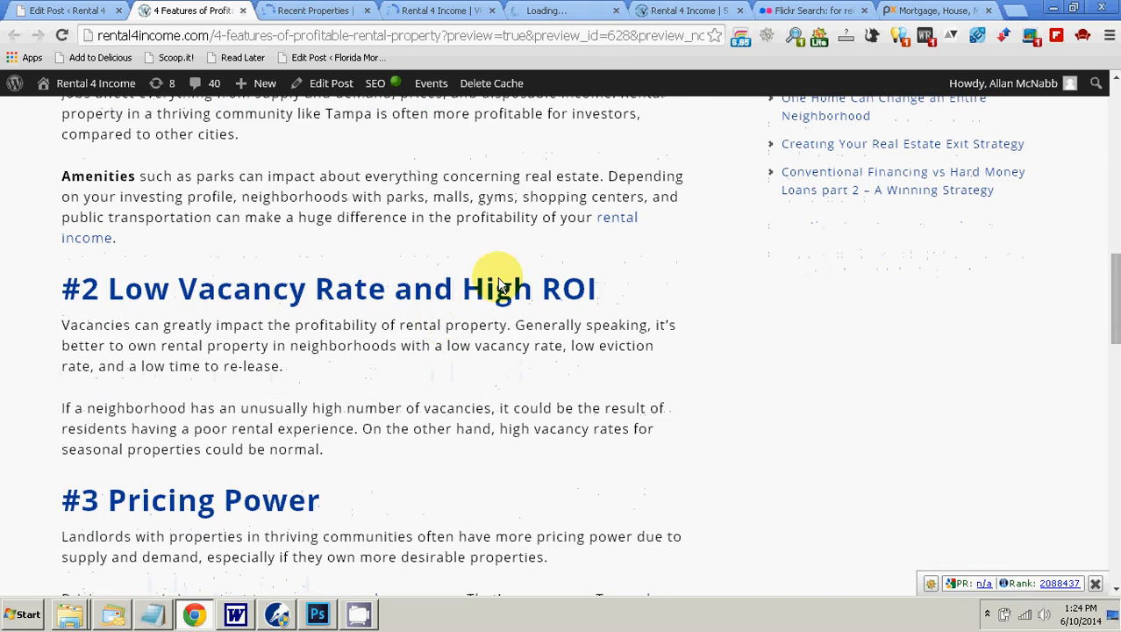
{"action": "right_click", "coordinate": [620, 220]}
{"action": "left_click", "coordinate": [666, 225]}
{"action": "scroll", "coordinate": [596, 250], "scroll_direction": "down", "scroll_amount": 3}
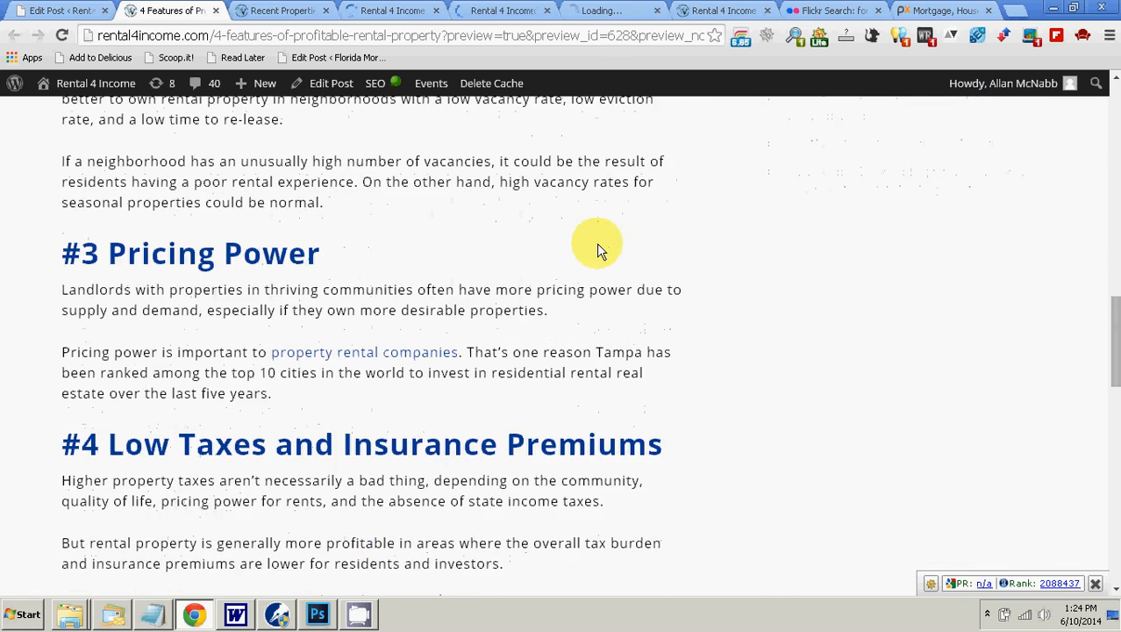
{"action": "right_click", "coordinate": [379, 351]}
{"action": "left_click", "coordinate": [404, 366]}
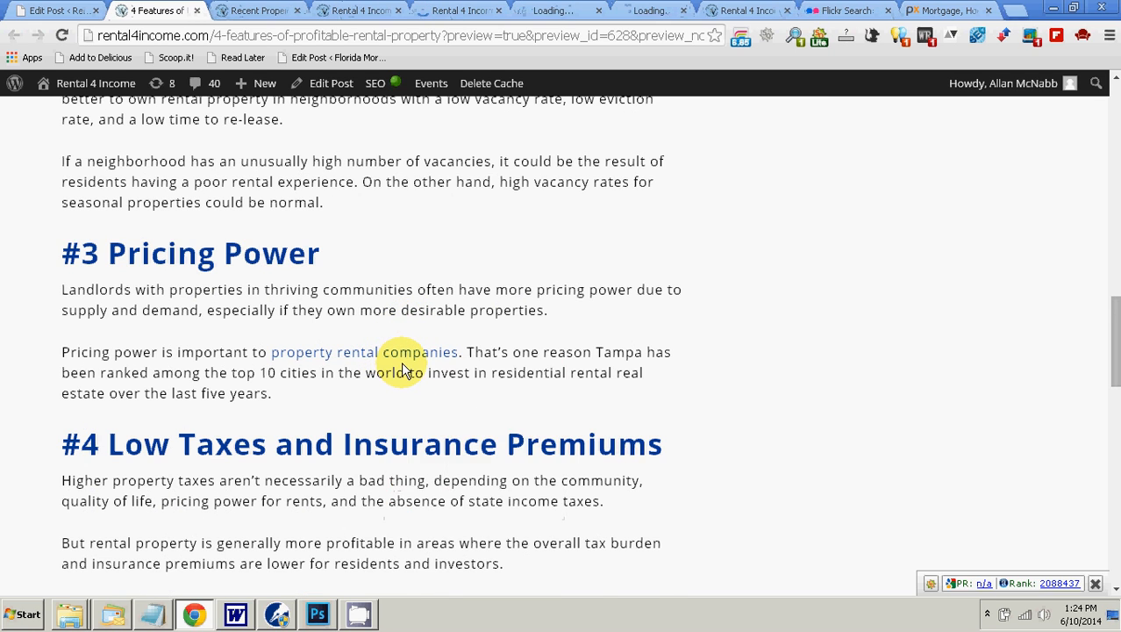
{"action": "scroll", "coordinate": [403, 368], "scroll_direction": "down", "scroll_amount": 4}
{"action": "scroll", "coordinate": [401, 361], "scroll_direction": "down", "scroll_amount": 1}
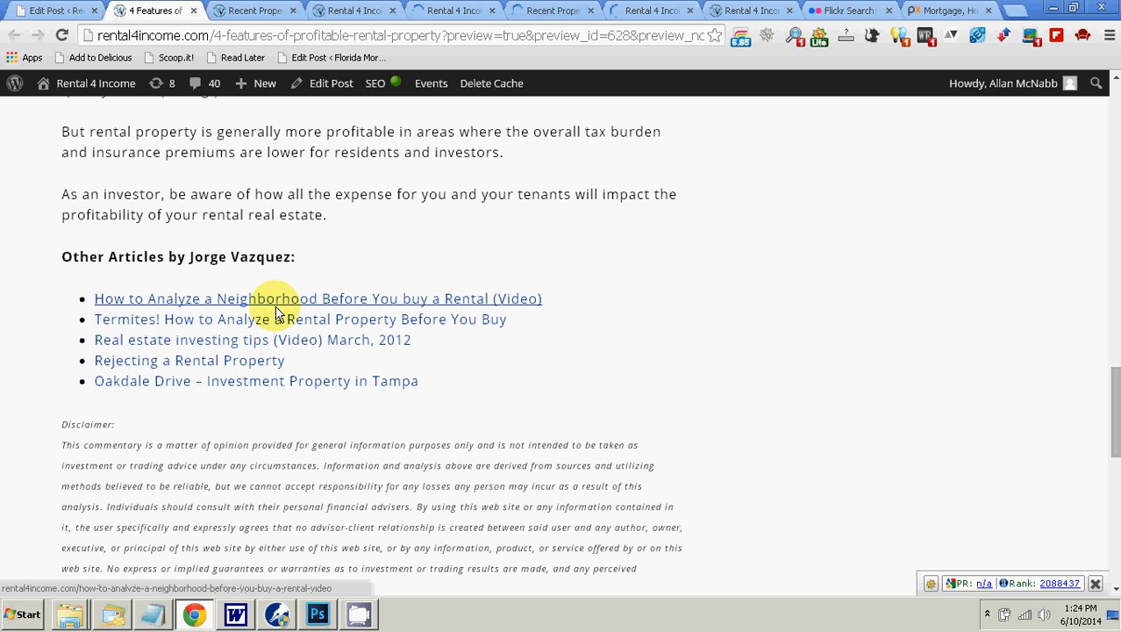
Step: Verify that each opened link leads to the right page, closing the five link tabs one after another
{"action": "scroll", "coordinate": [279, 303], "scroll_direction": "up", "scroll_amount": 15}
{"action": "scroll", "coordinate": [278, 312], "scroll_direction": "up", "scroll_amount": 5}
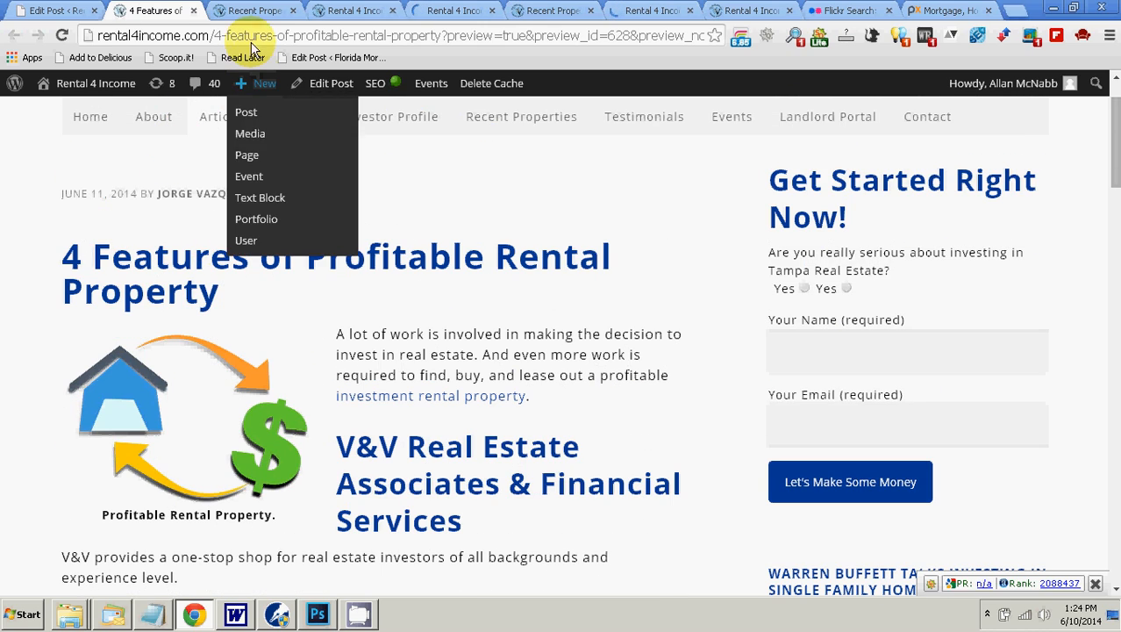
{"action": "left_click", "coordinate": [263, 15]}
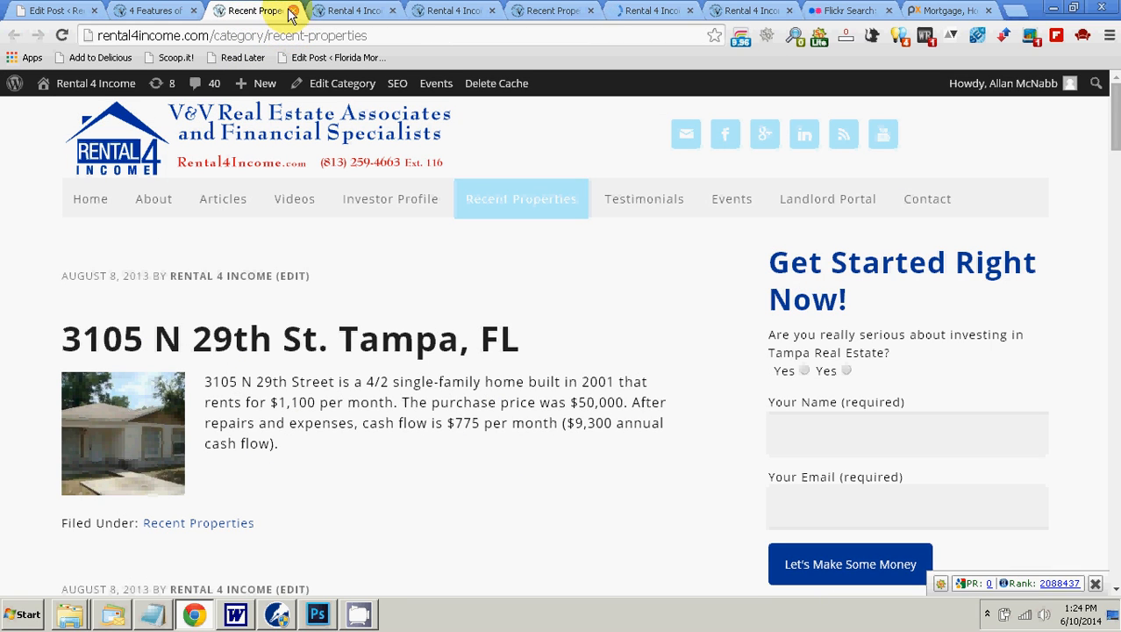
{"action": "left_click", "coordinate": [293, 11]}
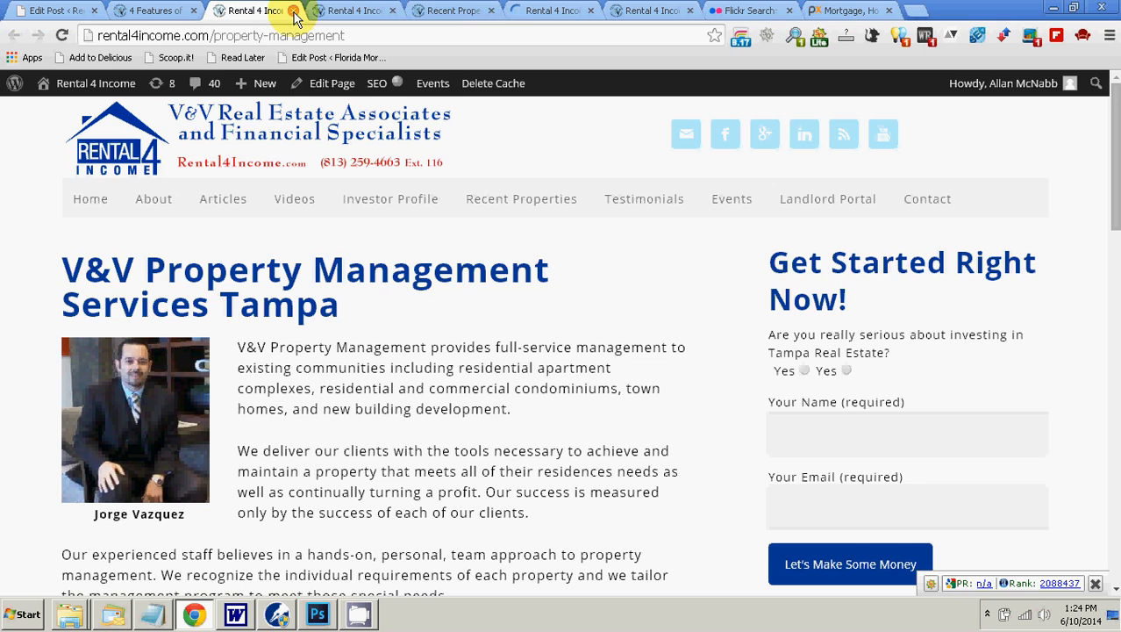
{"action": "left_click", "coordinate": [293, 10]}
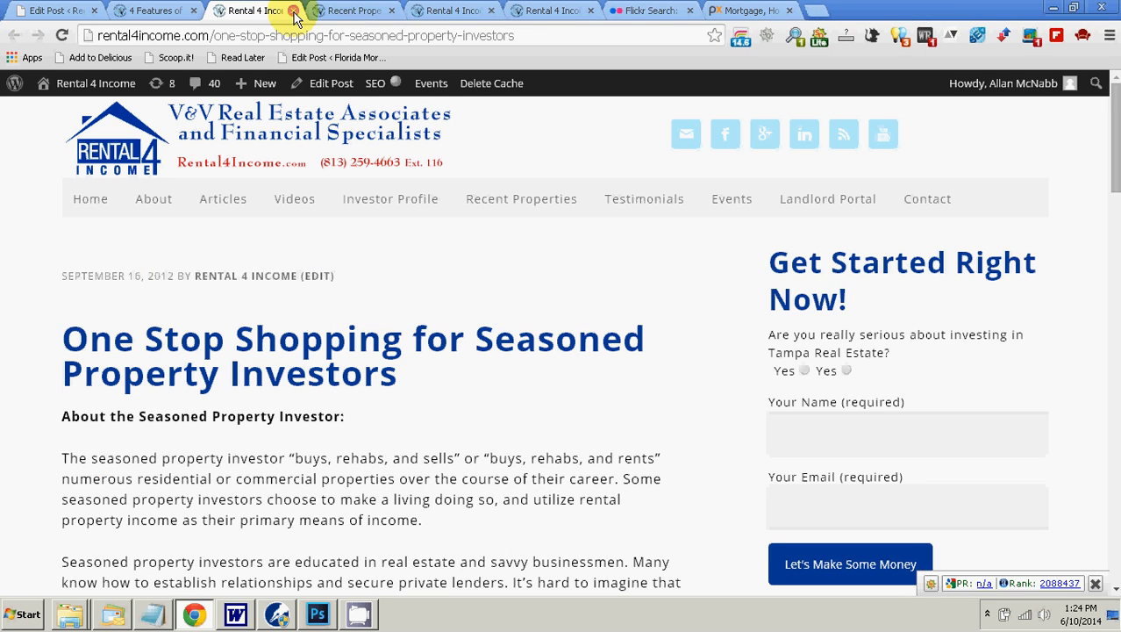
{"action": "left_click", "coordinate": [293, 11]}
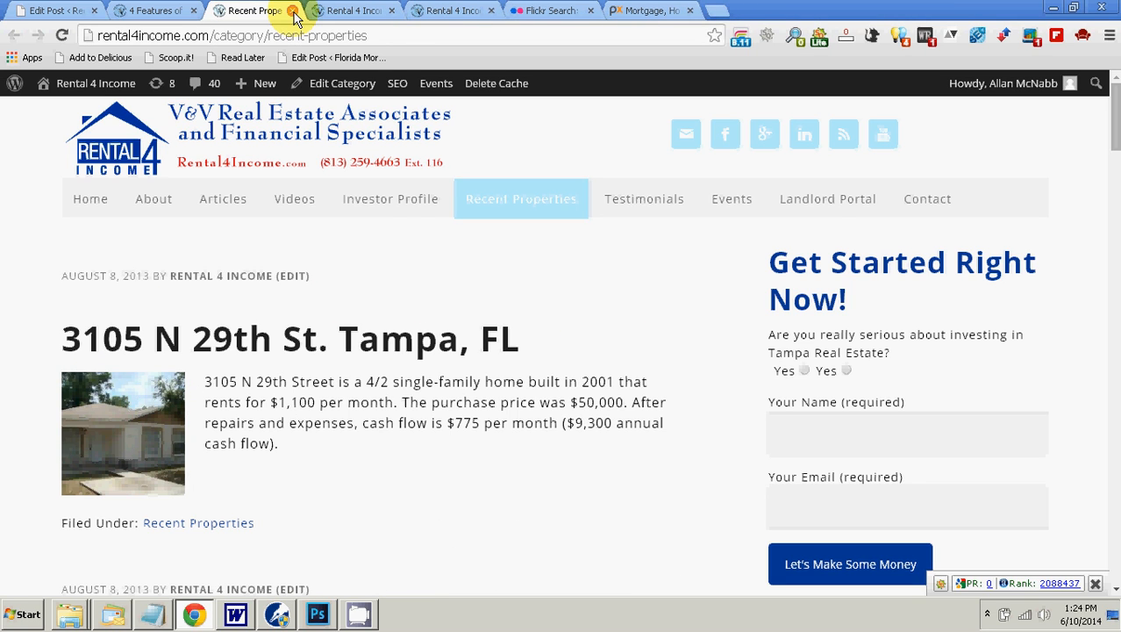
{"action": "left_click", "coordinate": [293, 11]}
{"action": "left_click", "coordinate": [293, 10]}
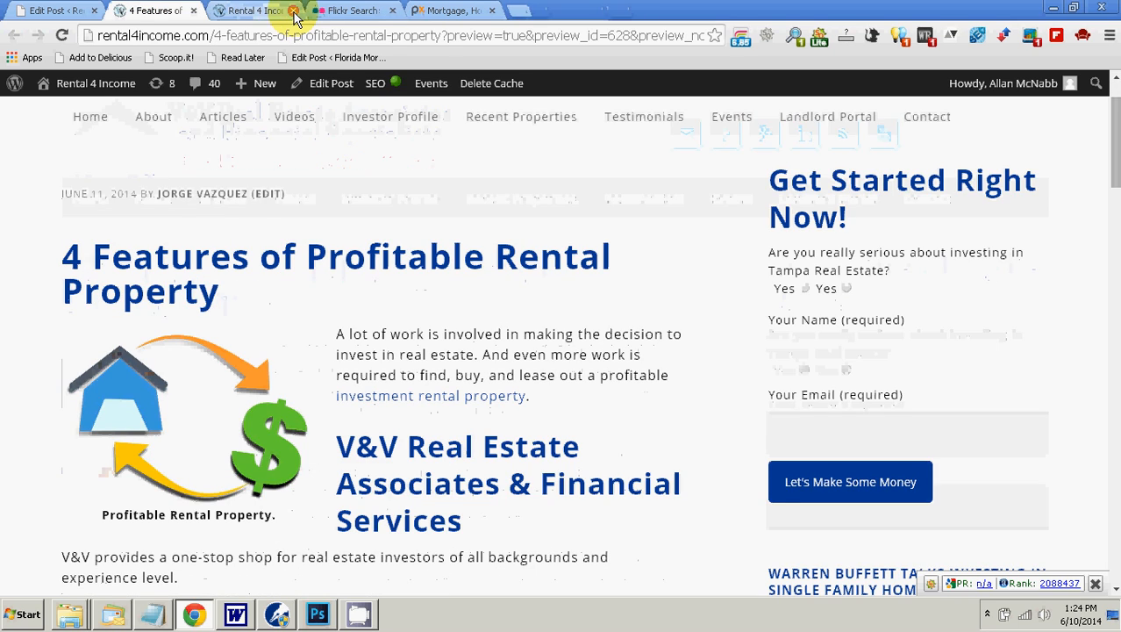
Step: Close the "5 Improvements That De-Value a Home" article tab and return to the post preview
{"action": "left_click", "coordinate": [255, 11]}
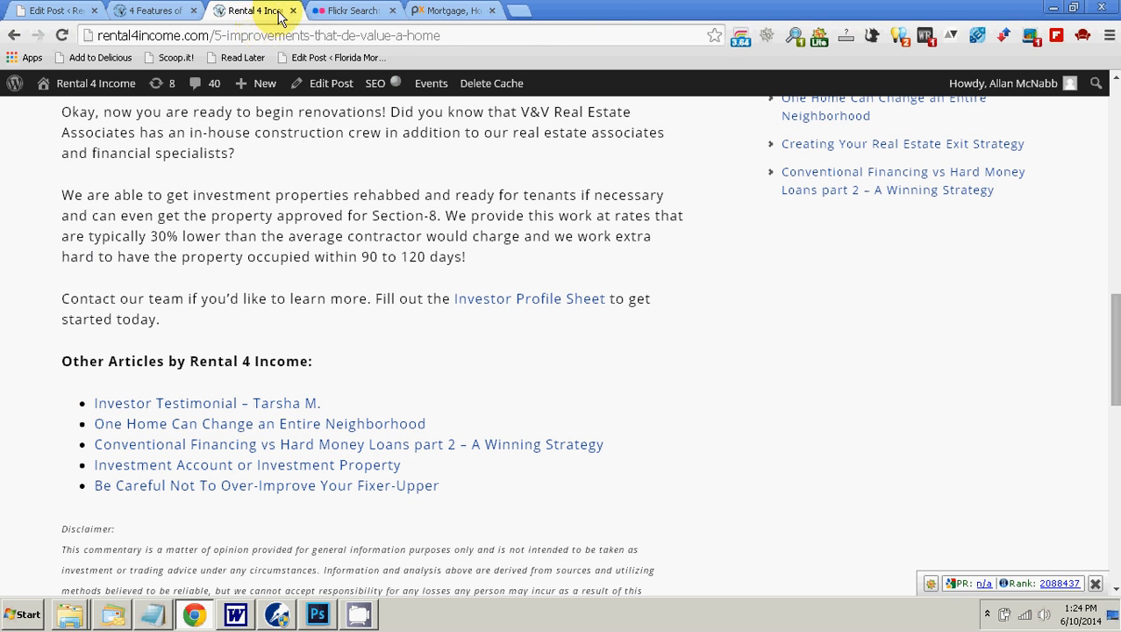
{"action": "left_click", "coordinate": [293, 10]}
{"action": "left_click", "coordinate": [145, 10]}
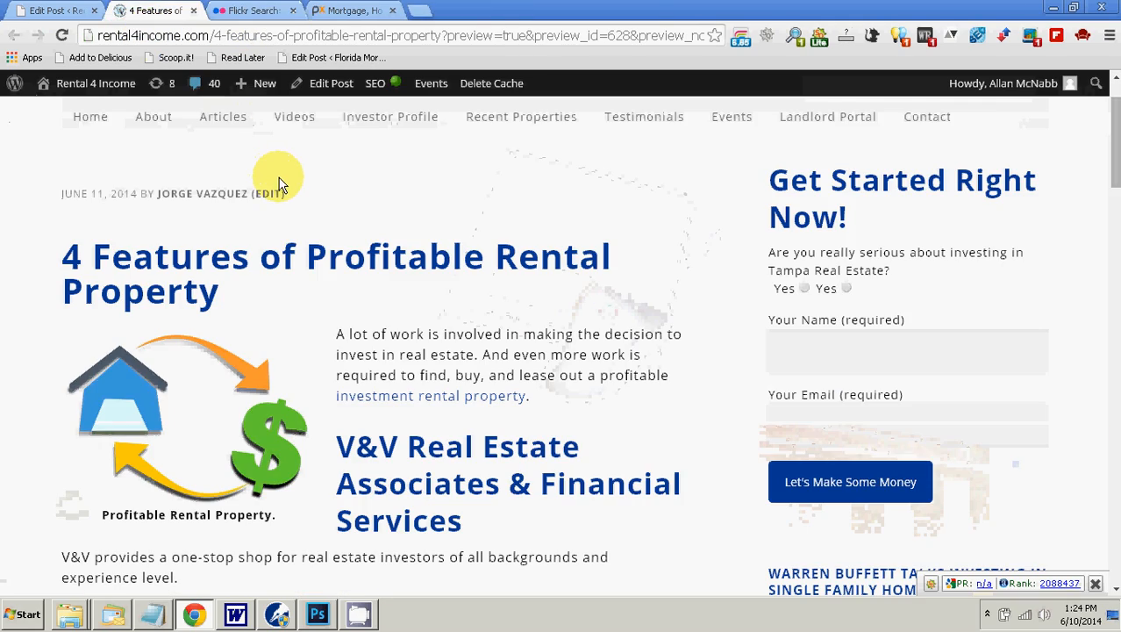
Step: Return to the post editor and change the day in the article's scheduled date to June 10, 2014
{"action": "scroll", "coordinate": [294, 206], "scroll_direction": "down", "scroll_amount": 4}
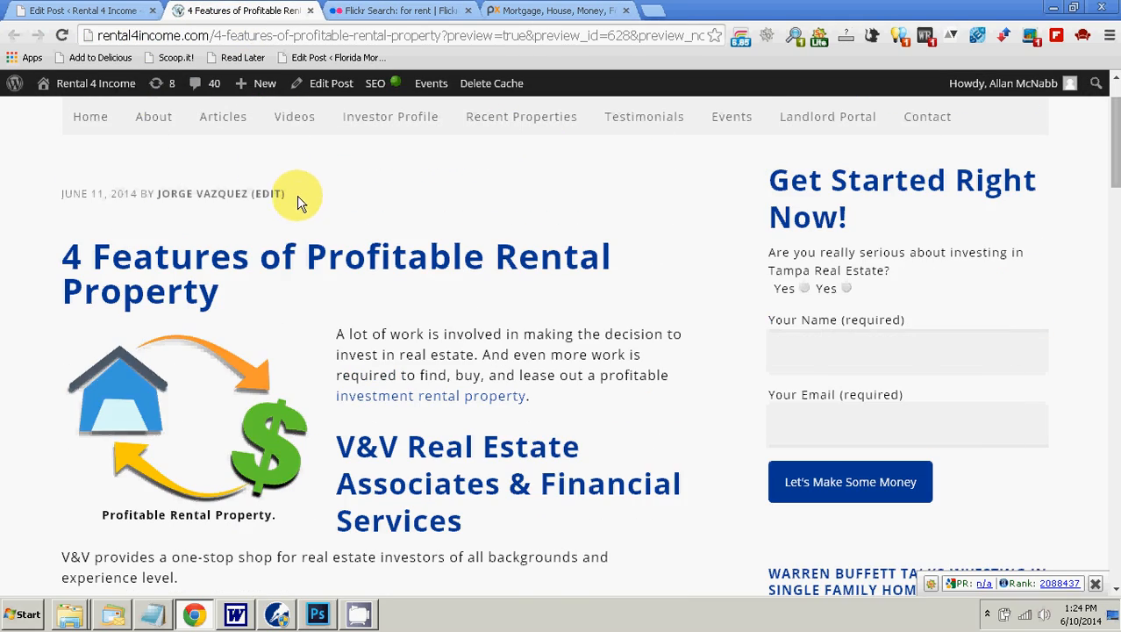
{"action": "left_click", "coordinate": [65, 12]}
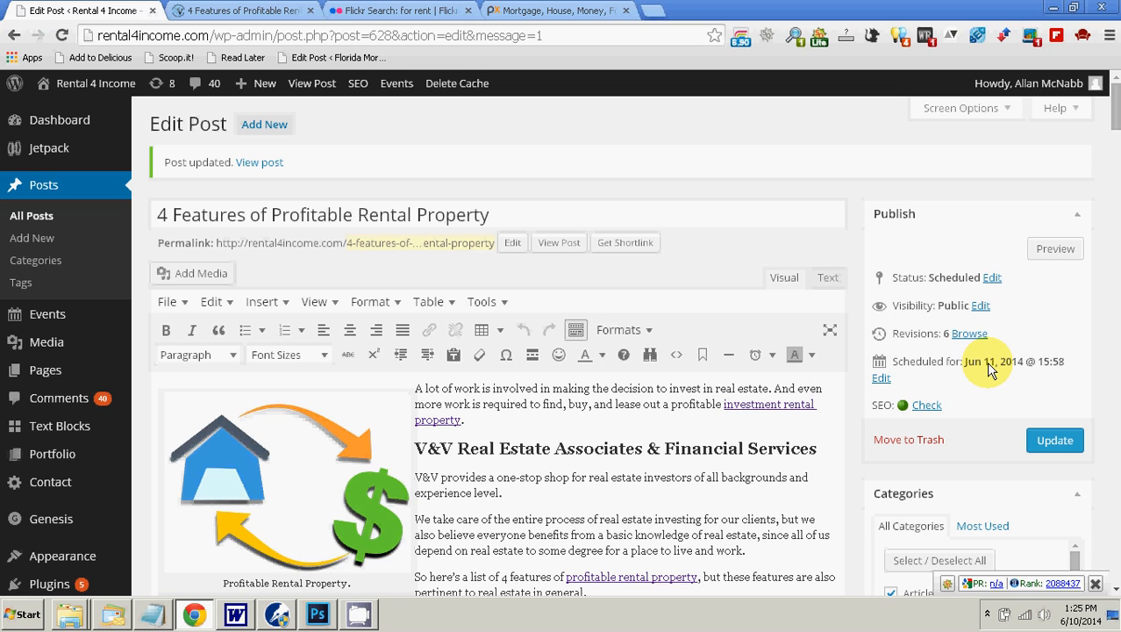
{"action": "left_click", "coordinate": [880, 378]}
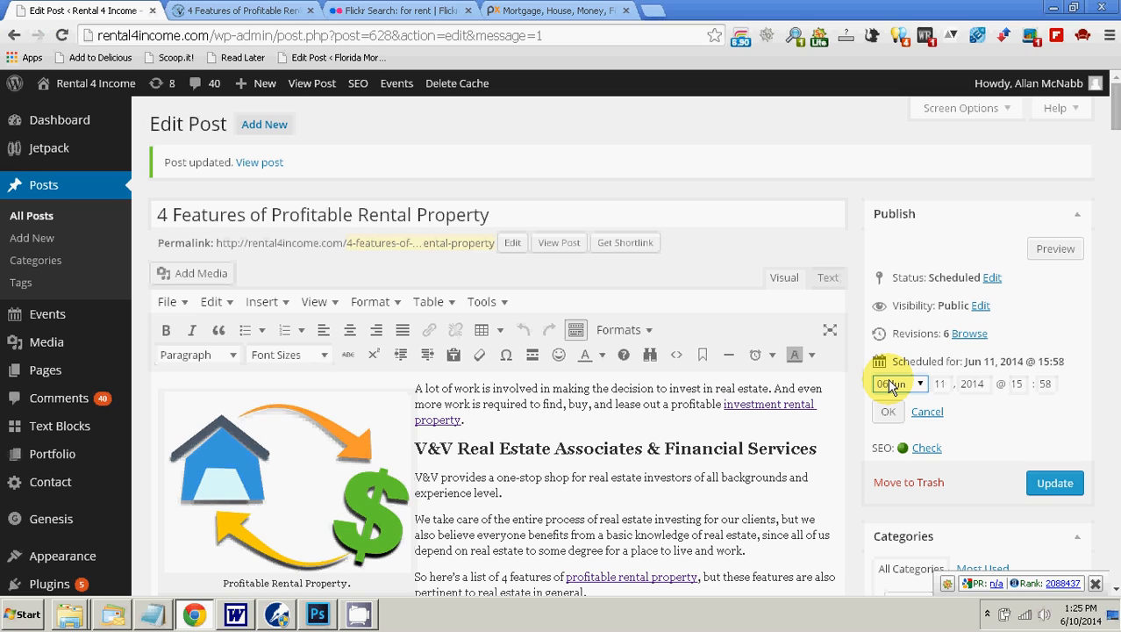
{"action": "left_click", "coordinate": [943, 384]}
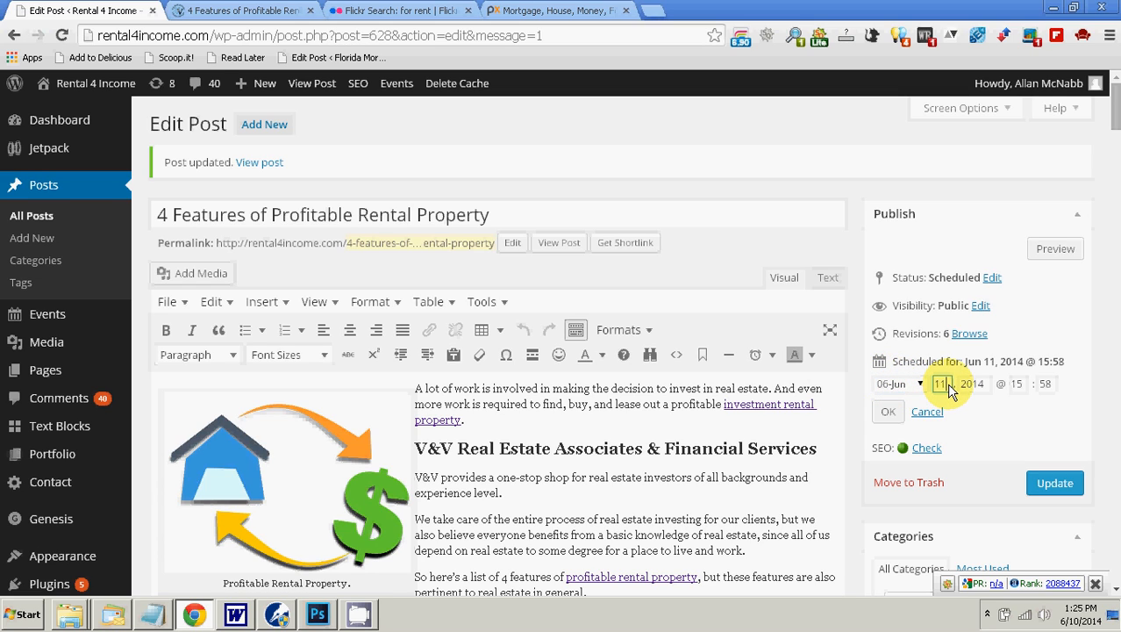
{"action": "left_click_drag", "start_coordinate": [950, 390], "coordinate": [935, 390]}
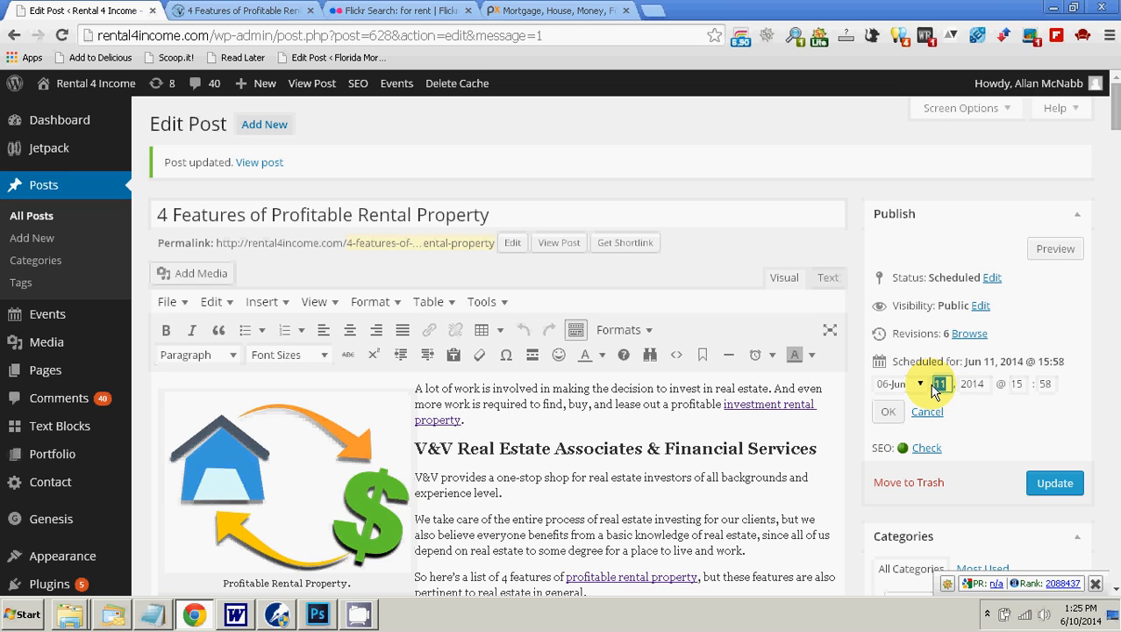
{"action": "type", "text": "10"}
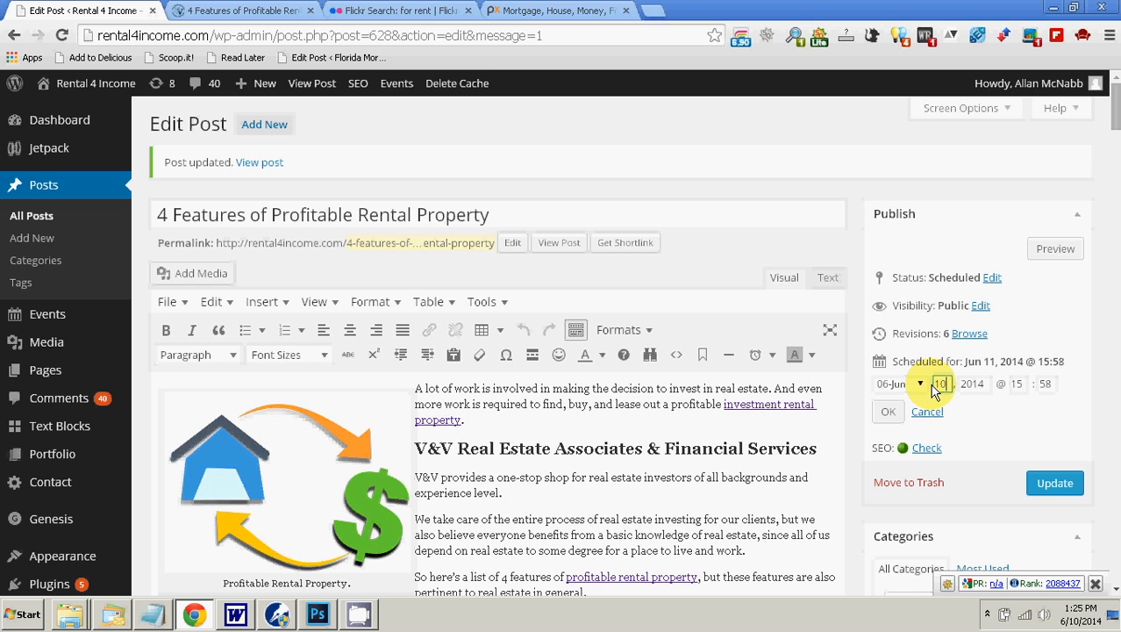
Step: Set the article's publishing time to 14:00 and apply the new schedule
{"action": "left_click", "coordinate": [1023, 385]}
{"action": "double_click", "coordinate": [1020, 385]}
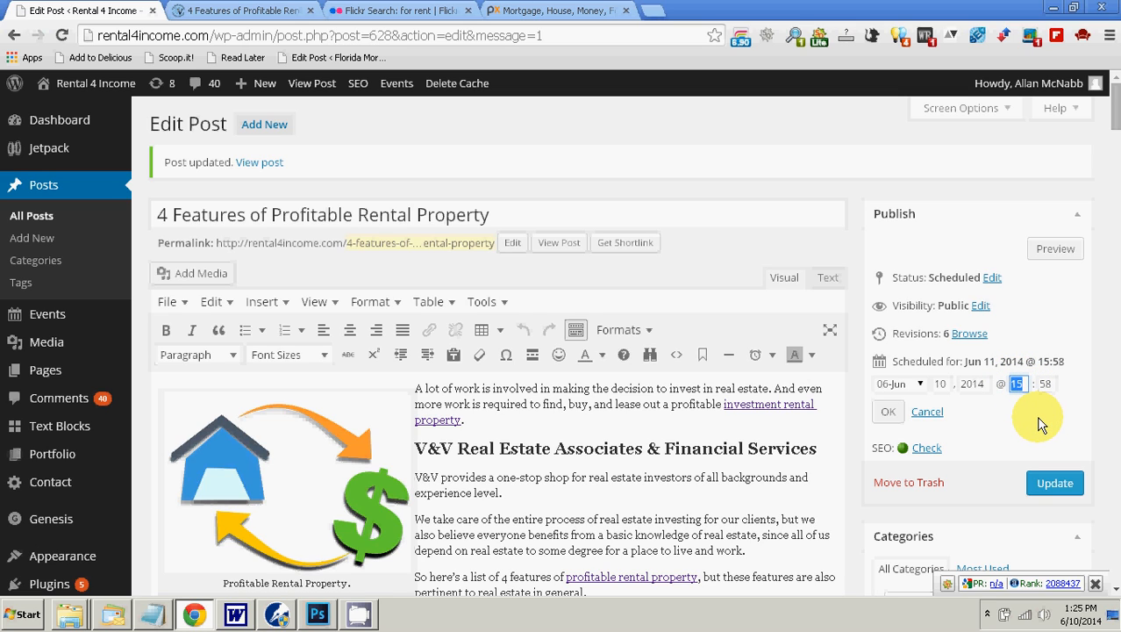
{"action": "type", "text": "14"}
{"action": "double_click", "coordinate": [1044, 384]}
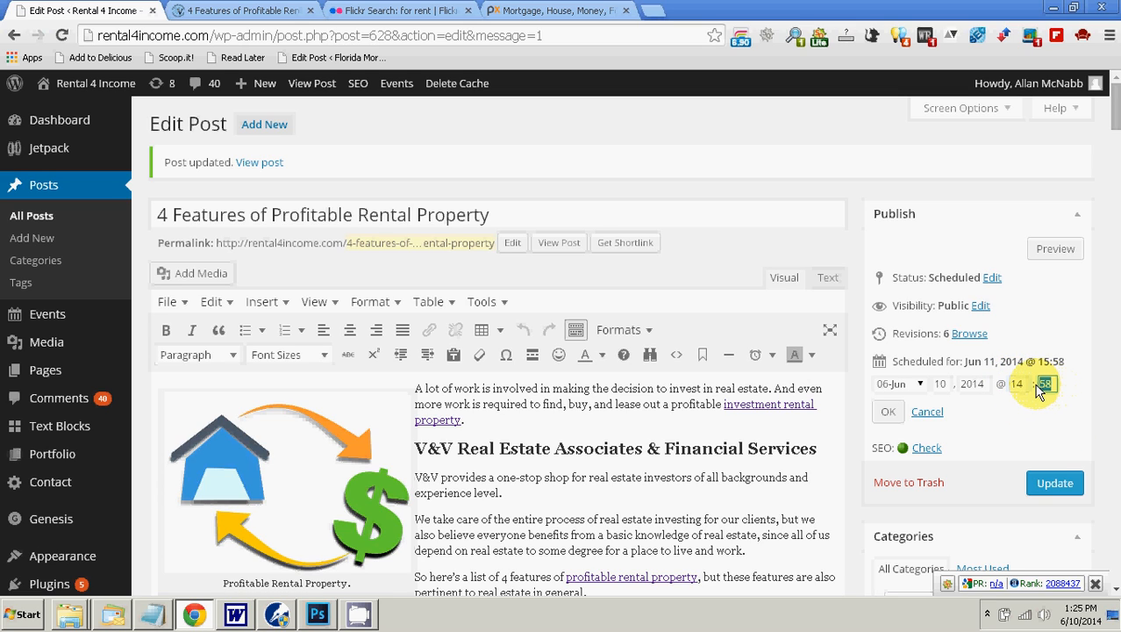
{"action": "type", "text": "00"}
{"action": "left_click", "coordinate": [885, 412]}
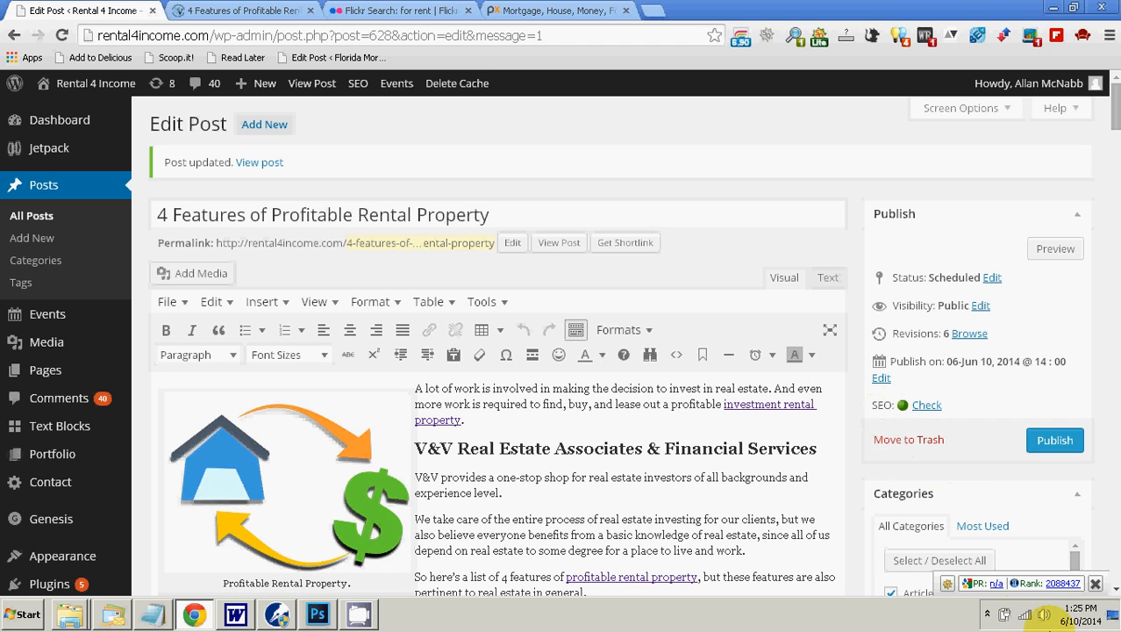
Step: Publish the "4 Features of Profitable Rental Property" post
{"action": "mouse_move", "coordinate": [1081, 621]}
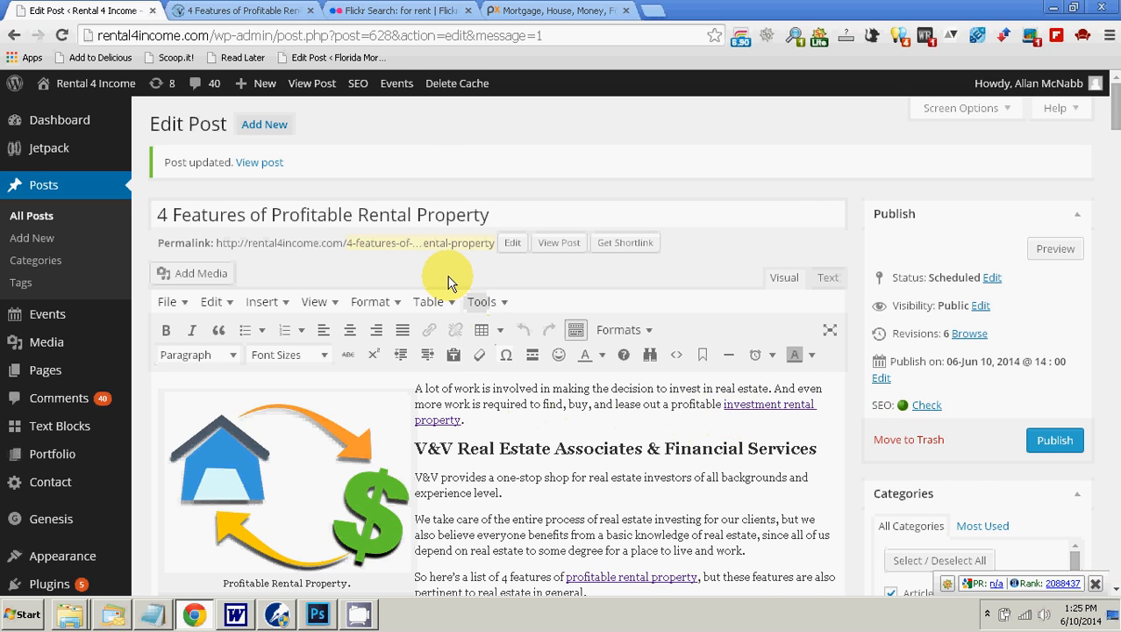
{"action": "scroll", "coordinate": [645, 283], "scroll_direction": "down", "scroll_amount": 1}
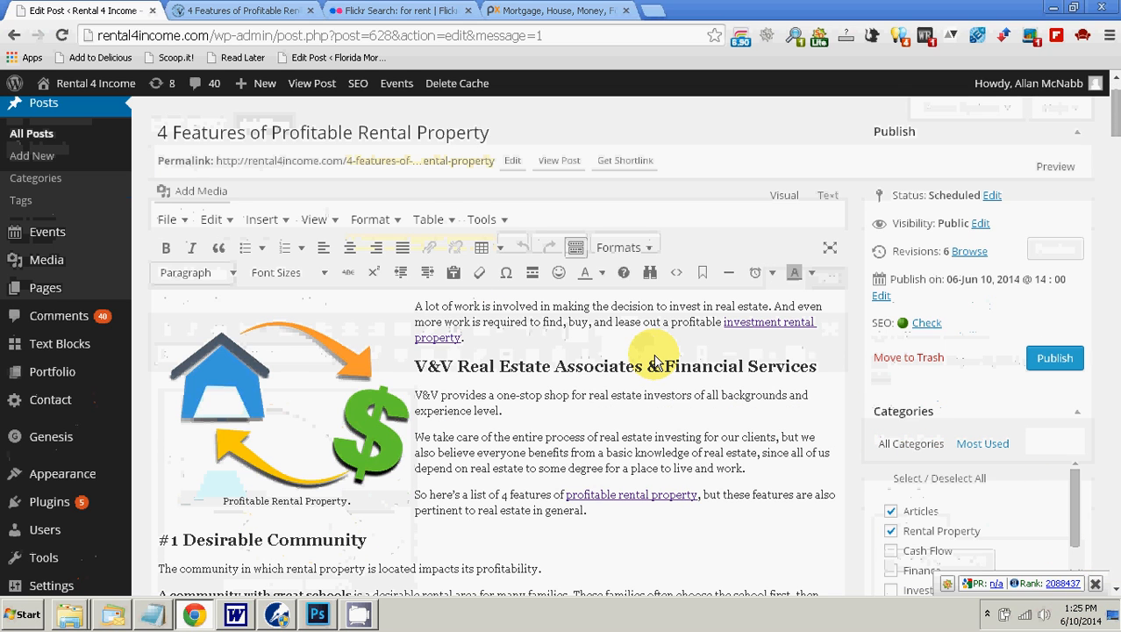
{"action": "left_click", "coordinate": [1054, 357]}
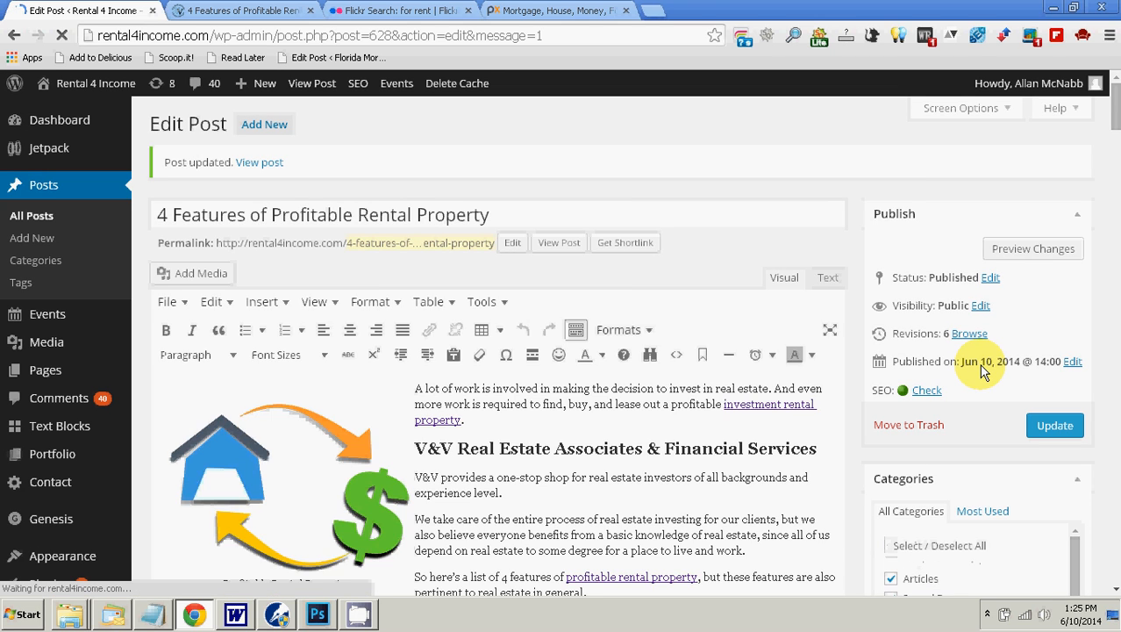
Step: Examine the Yoast SEO focus keyword results and the page analysis of the post, especially the keyword use in subheadings
{"action": "scroll", "coordinate": [983, 371], "scroll_direction": "down", "scroll_amount": 2}
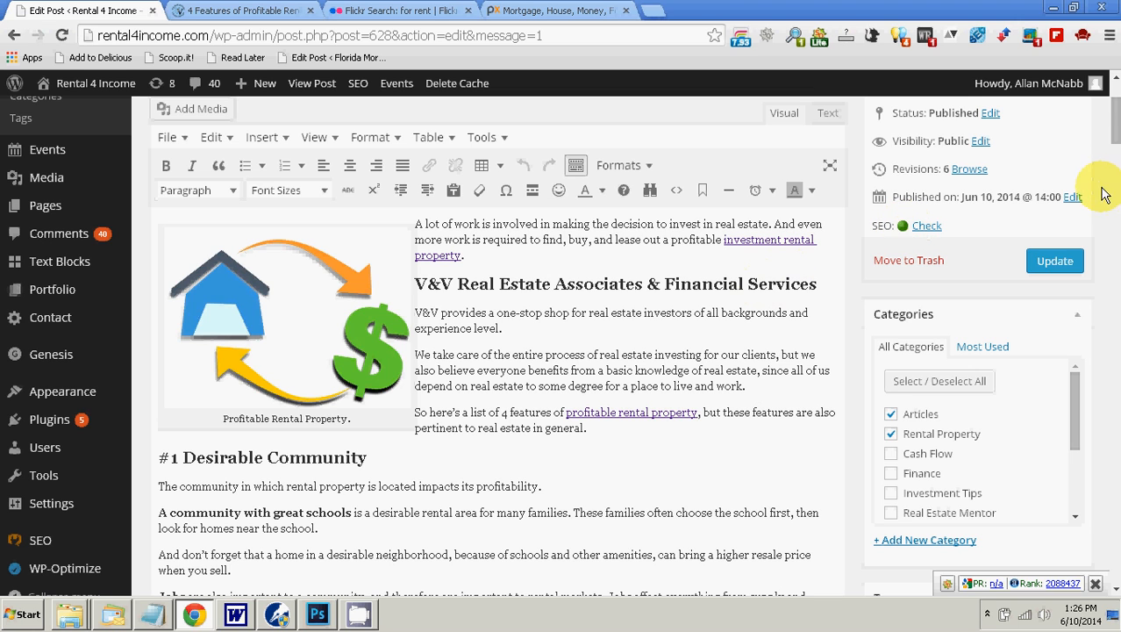
{"action": "left_click_drag", "start_coordinate": [1116, 138], "coordinate": [1113, 543]}
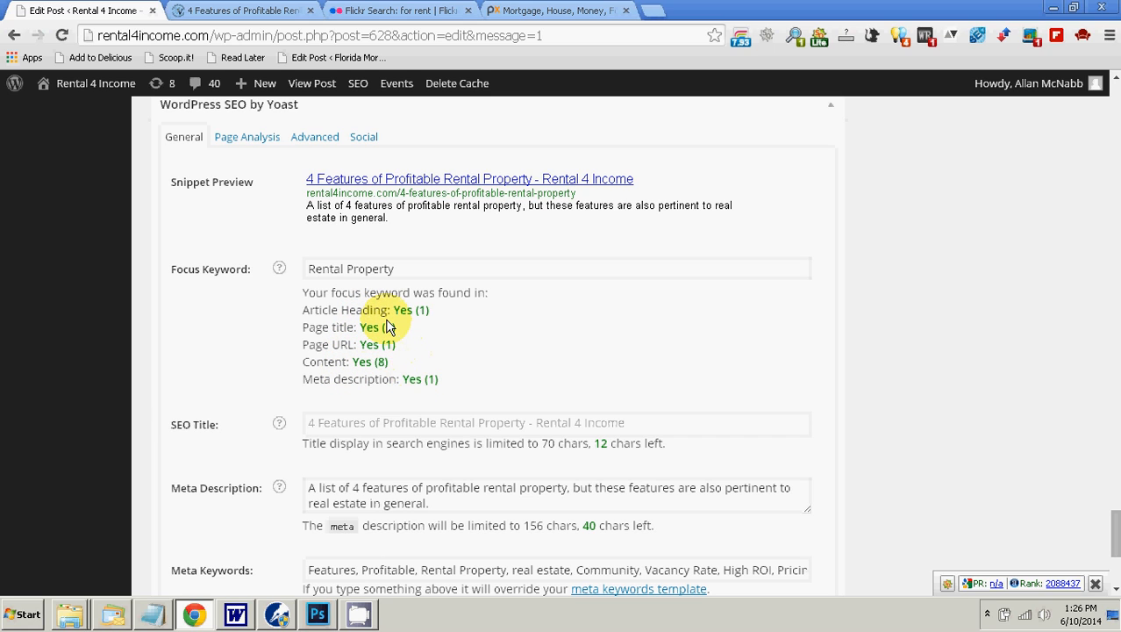
{"action": "left_click", "coordinate": [271, 144]}
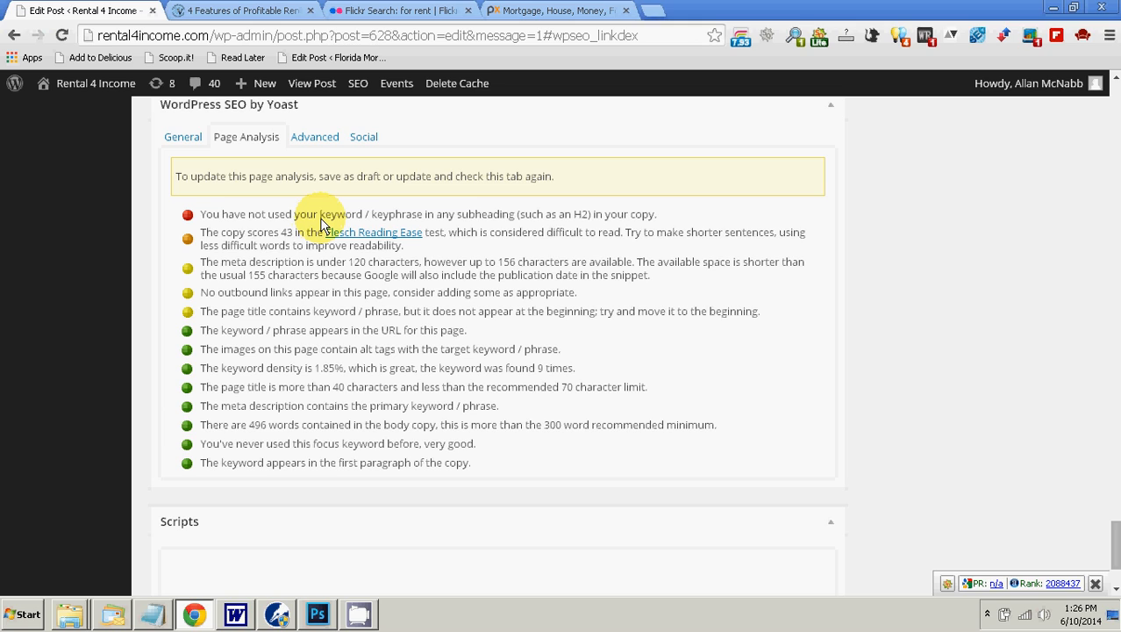
{"action": "left_click_drag", "start_coordinate": [322, 222], "coordinate": [421, 219]}
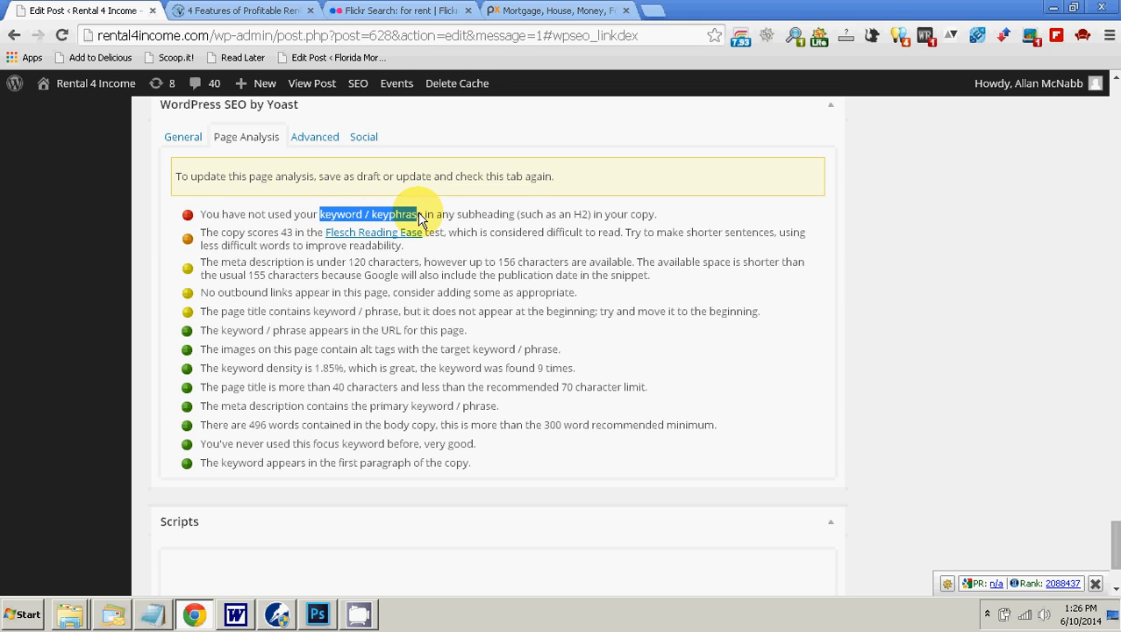
{"action": "scroll", "coordinate": [463, 305], "scroll_direction": "up", "scroll_amount": 10}
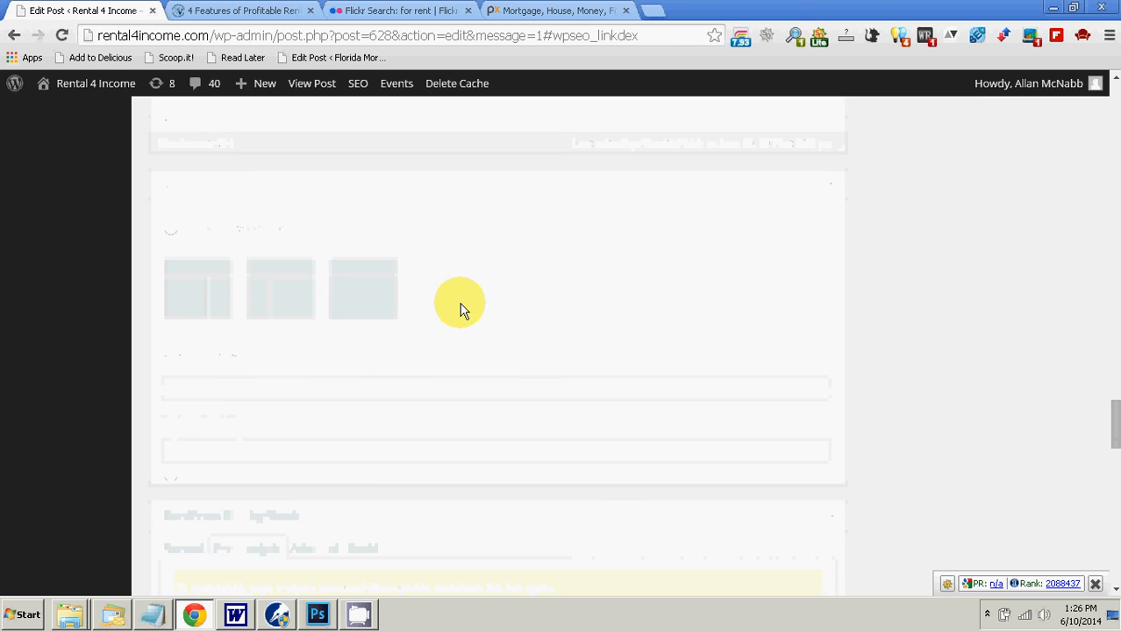
{"action": "scroll", "coordinate": [463, 309], "scroll_direction": "up", "scroll_amount": 5}
{"action": "scroll", "coordinate": [484, 311], "scroll_direction": "down", "scroll_amount": 10}
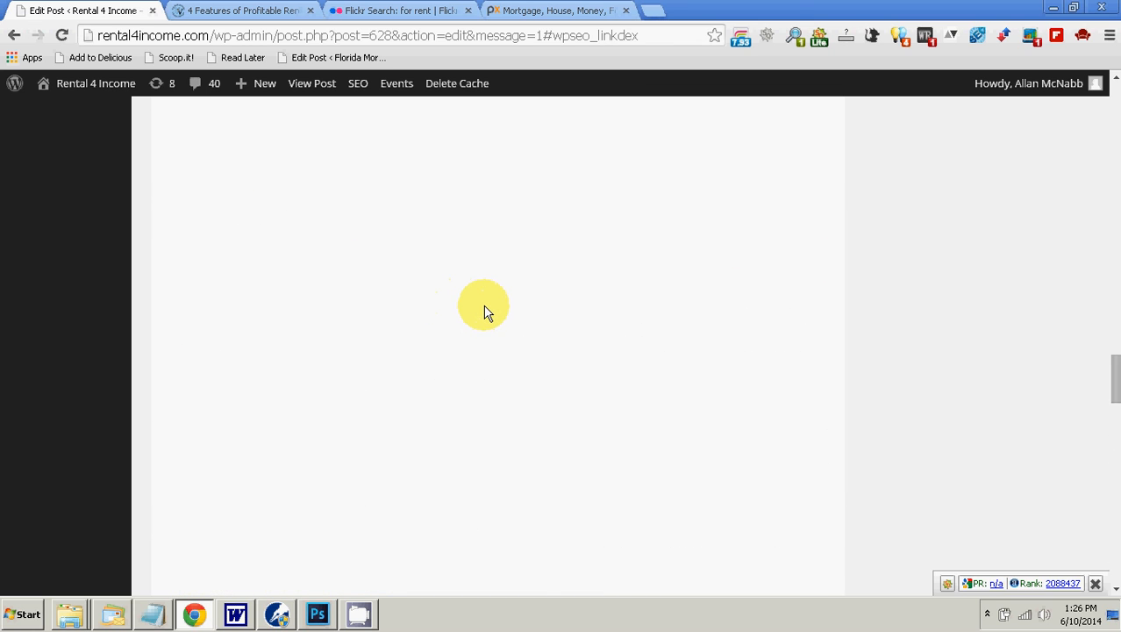
{"action": "scroll", "coordinate": [487, 313], "scroll_direction": "down", "scroll_amount": 7}
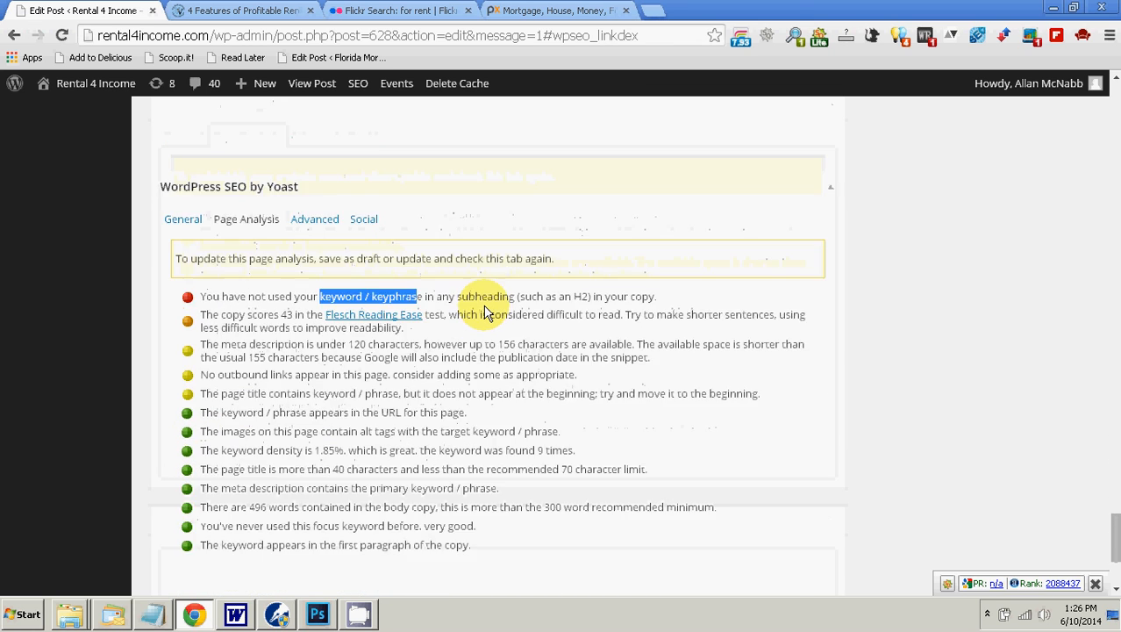
{"action": "scroll", "coordinate": [488, 313], "scroll_direction": "down", "scroll_amount": 1}
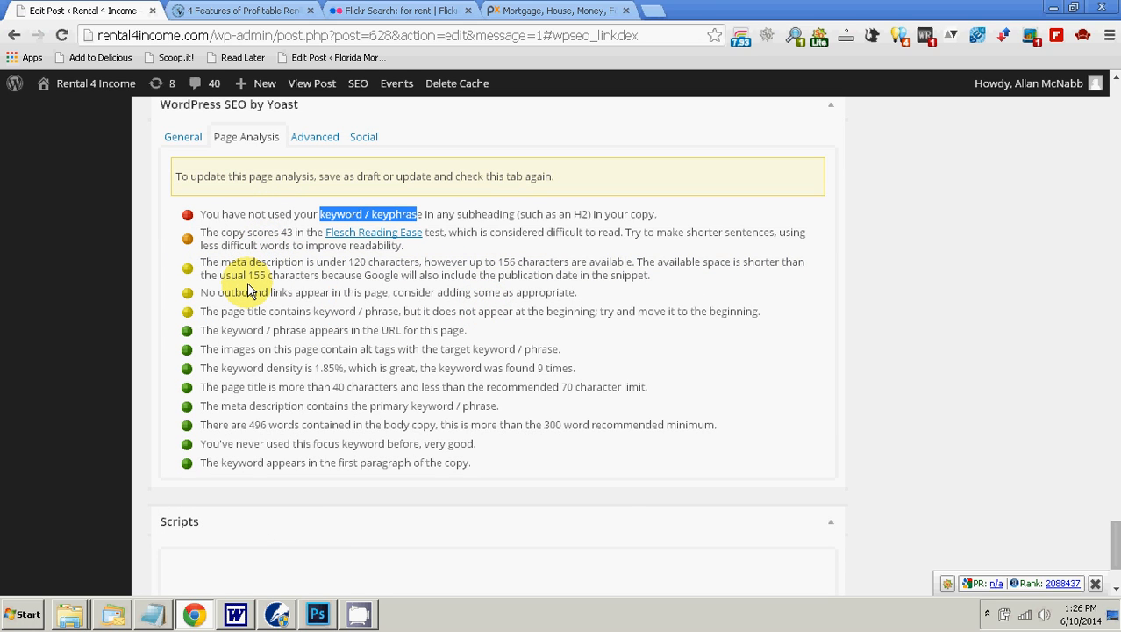
{"action": "scroll", "coordinate": [255, 303], "scroll_direction": "up", "scroll_amount": 1}
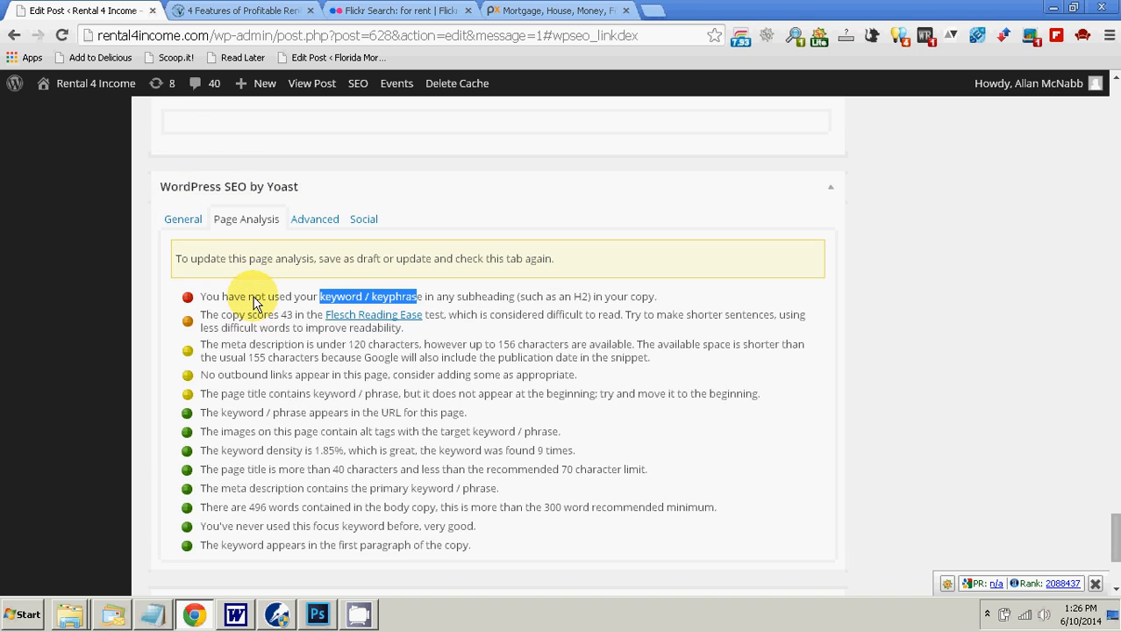
Step: Look over the article's introduction and subheadings in the post editor
{"action": "left_click_drag", "start_coordinate": [1107, 537], "coordinate": [1107, 530]}
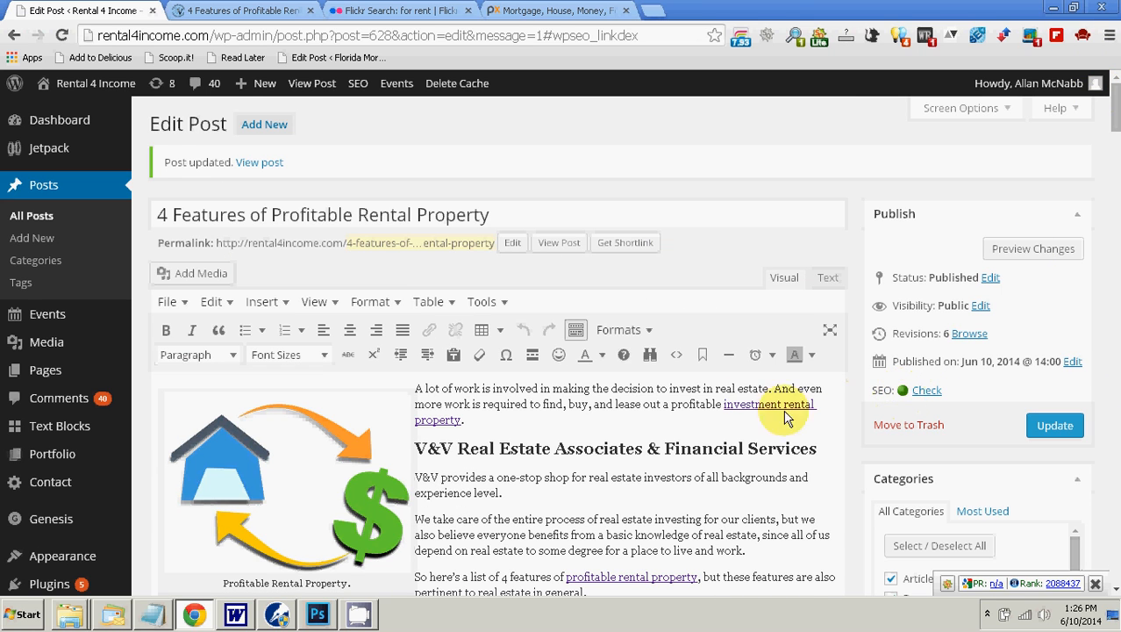
{"action": "scroll", "coordinate": [641, 421], "scroll_direction": "down", "scroll_amount": 1}
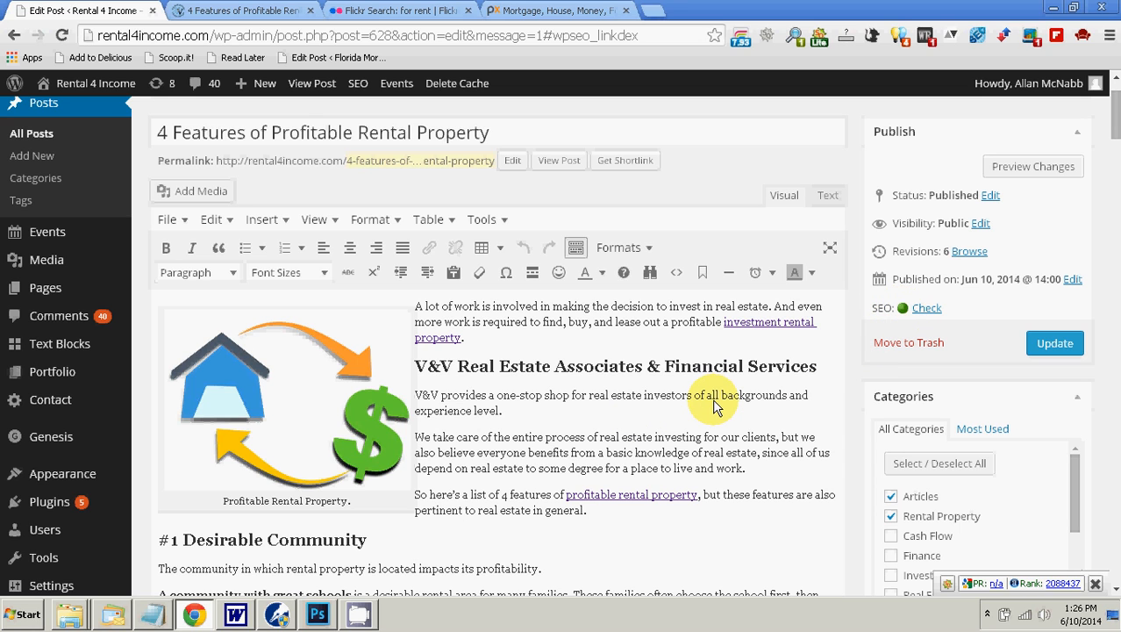
{"action": "scroll", "coordinate": [717, 421], "scroll_direction": "down", "scroll_amount": 4}
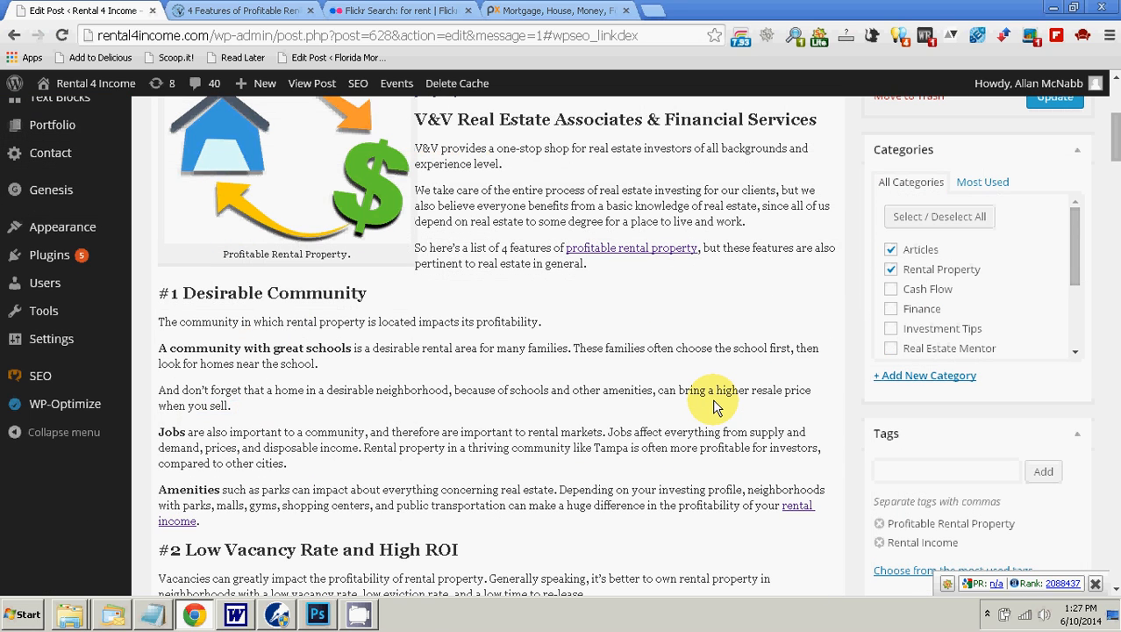
{"action": "scroll", "coordinate": [718, 399], "scroll_direction": "up", "scroll_amount": 4}
{"action": "scroll", "coordinate": [716, 405], "scroll_direction": "up", "scroll_amount": 1}
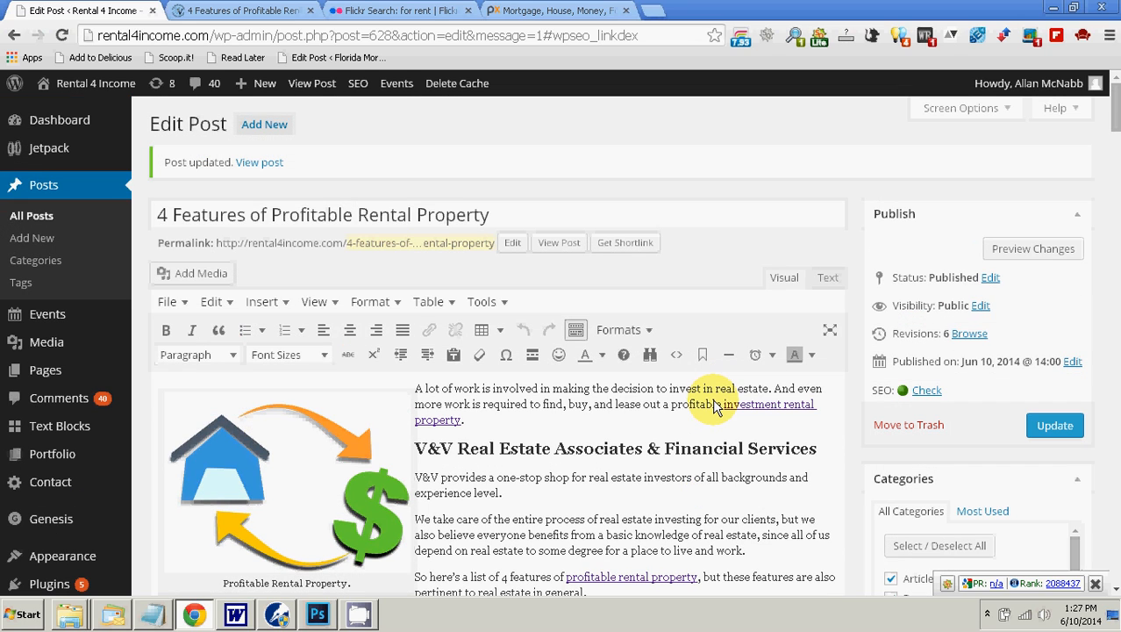
{"action": "left_click", "coordinate": [987, 614]}
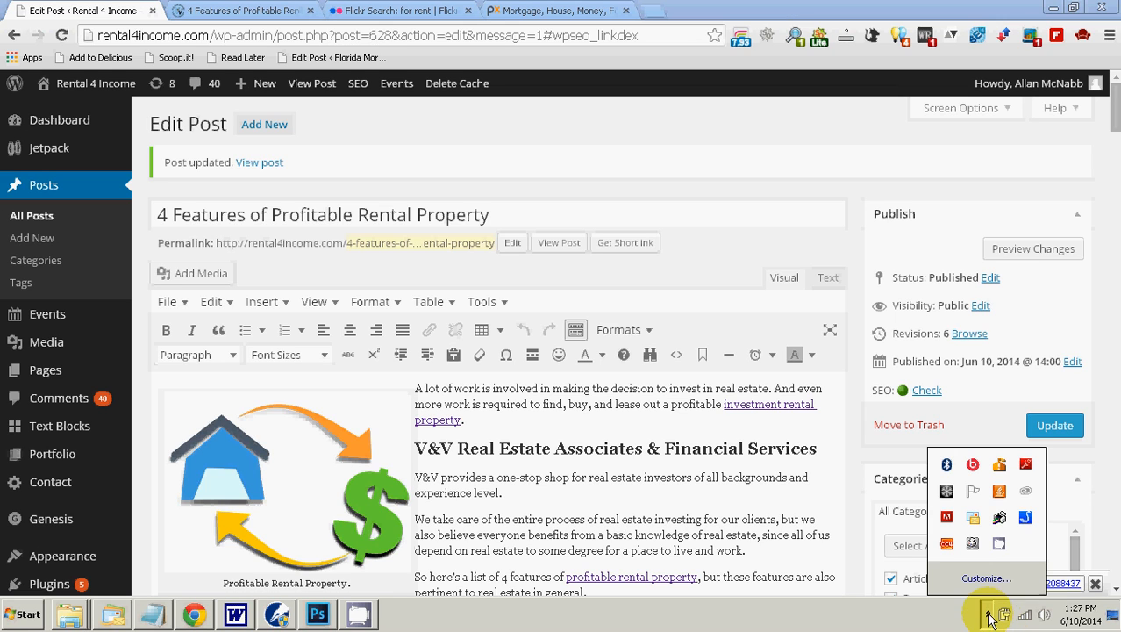
{"action": "left_click", "coordinate": [999, 545]}
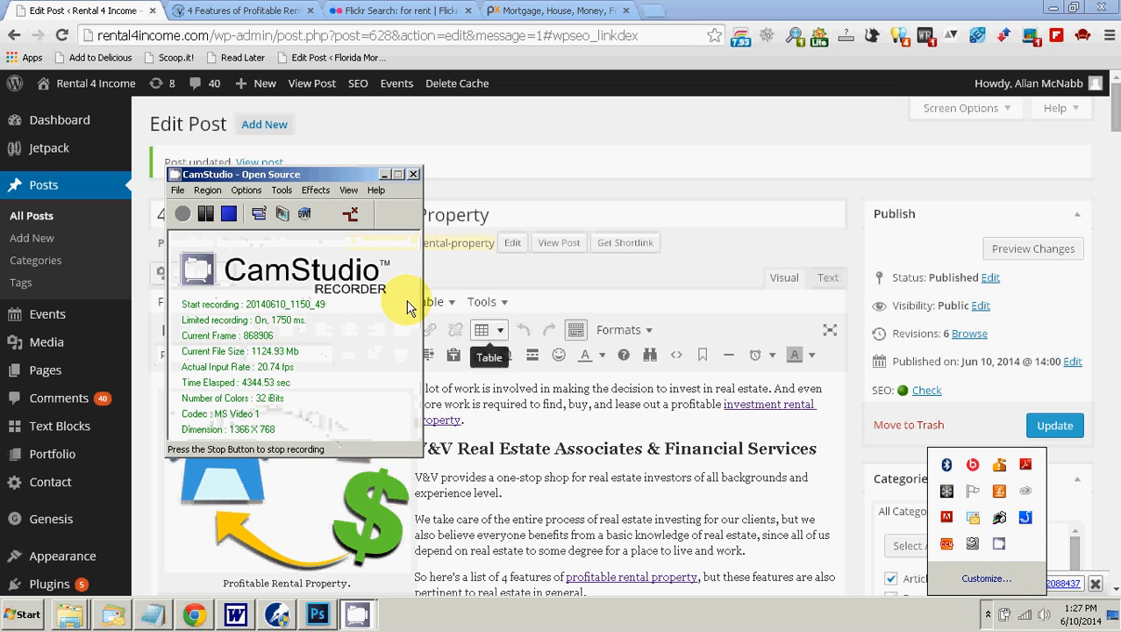
{"action": "left_click", "coordinate": [213, 216]}
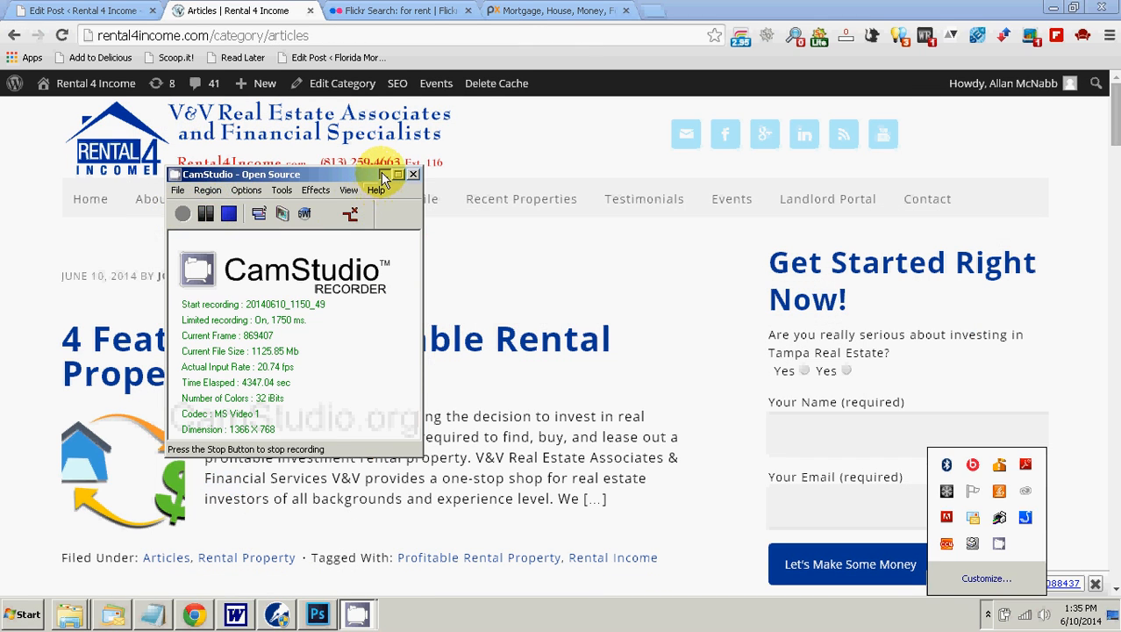
{"action": "left_click", "coordinate": [382, 174]}
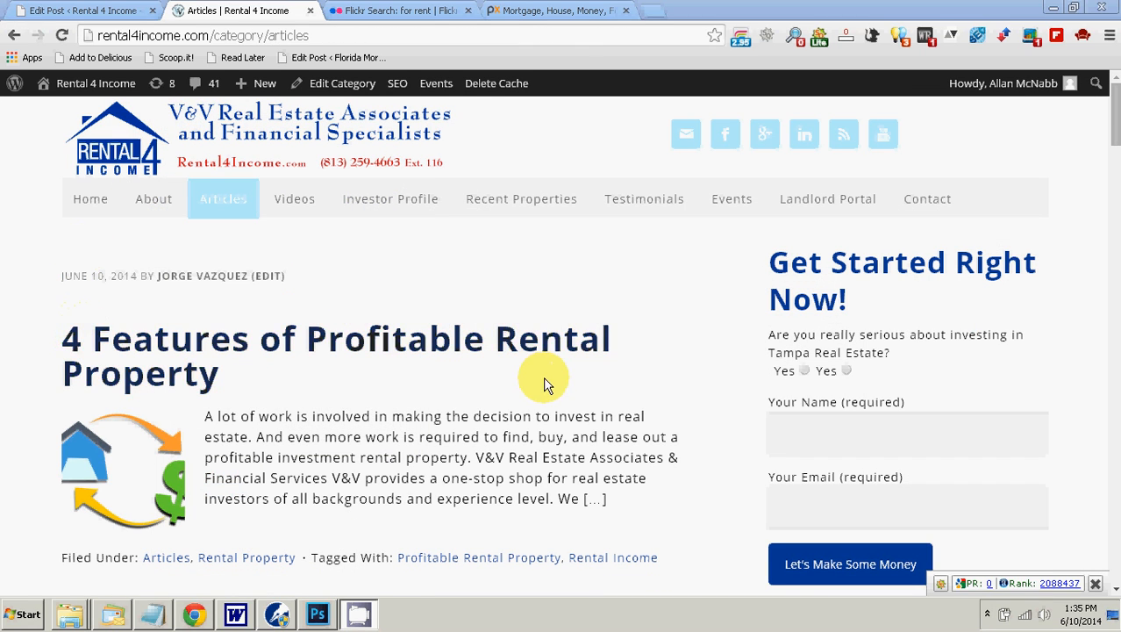
Step: Reload the site's Articles page and open the published "4 Features of Profitable Rental Property" article from it
{"action": "left_click", "coordinate": [228, 203]}
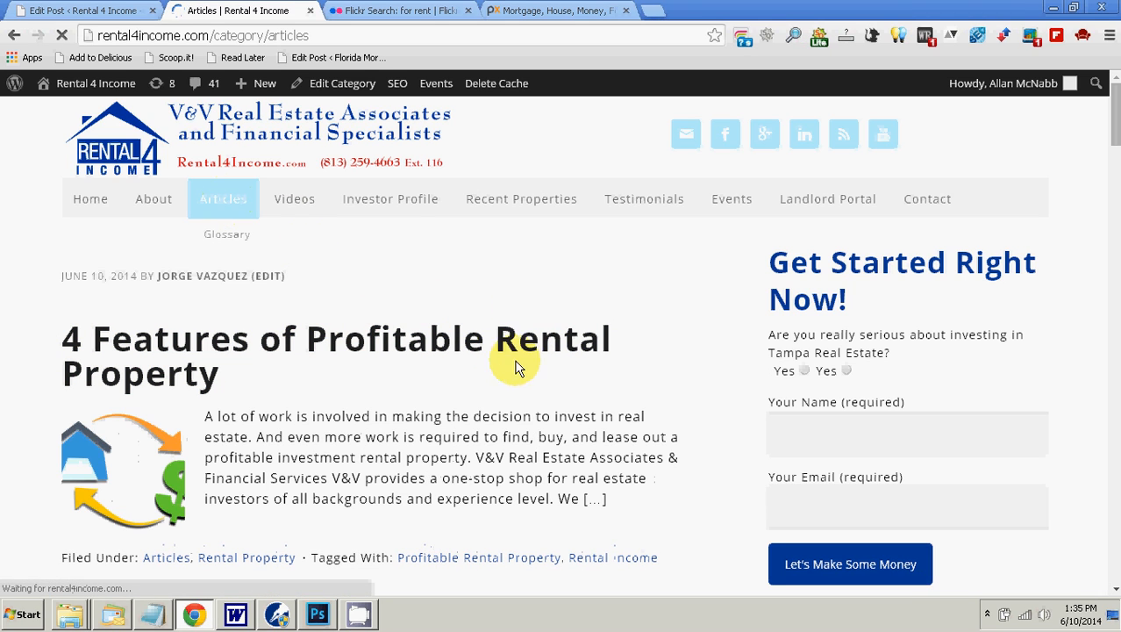
{"action": "scroll", "coordinate": [521, 363], "scroll_direction": "down", "scroll_amount": 4}
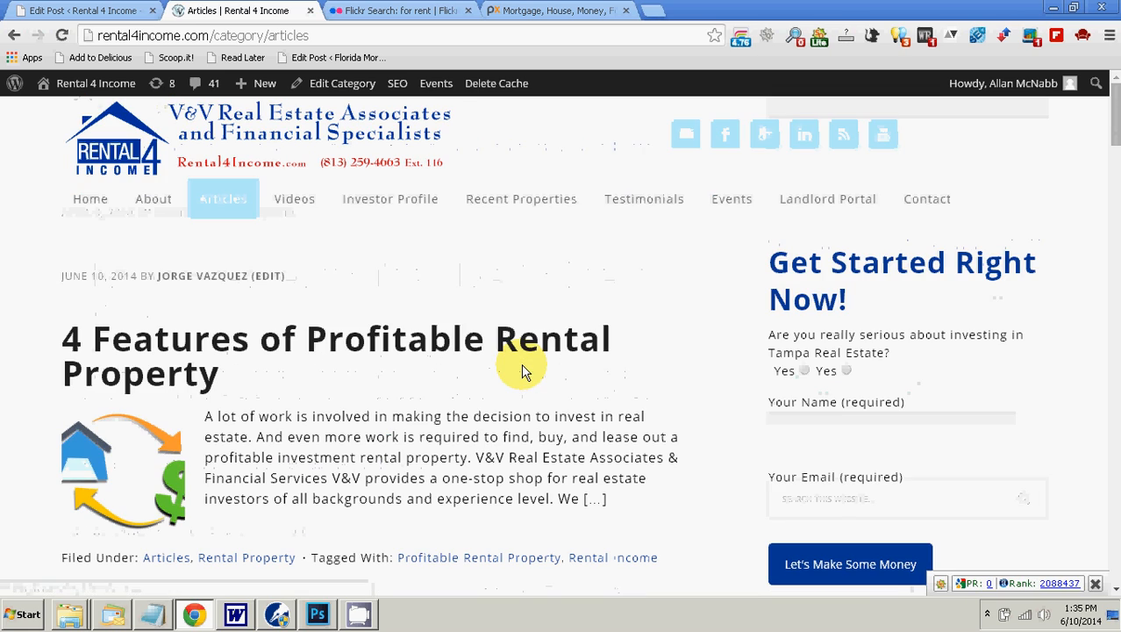
{"action": "left_click", "coordinate": [487, 356]}
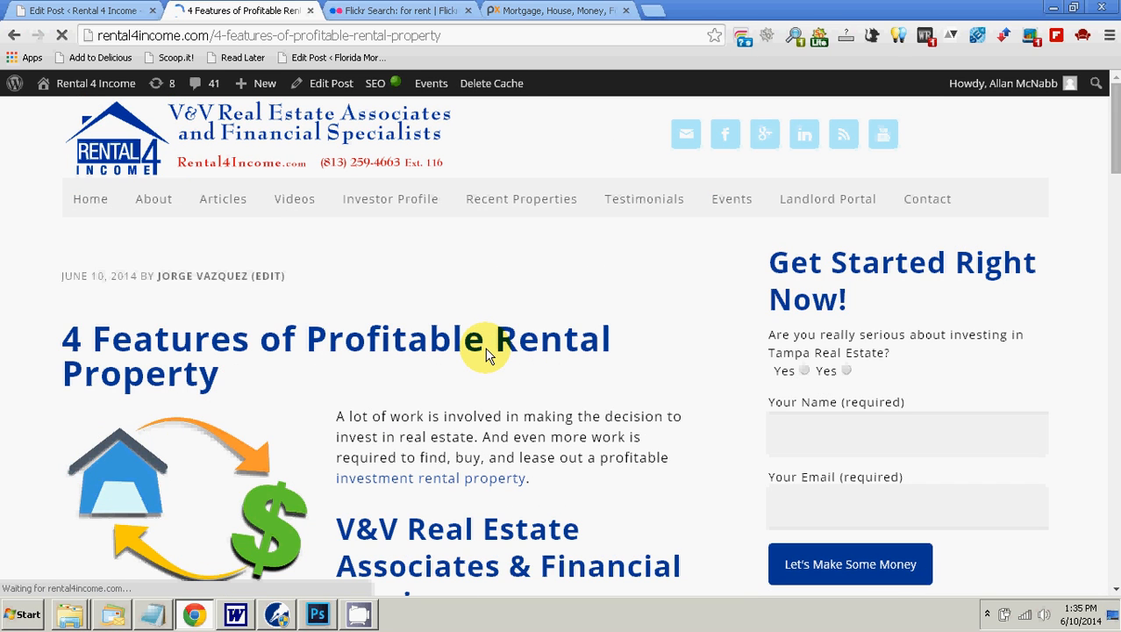
Step: Check the live article from its introduction down to the disclaimer, sharing counters, categories and tags
{"action": "scroll", "coordinate": [421, 325], "scroll_direction": "down", "scroll_amount": 2}
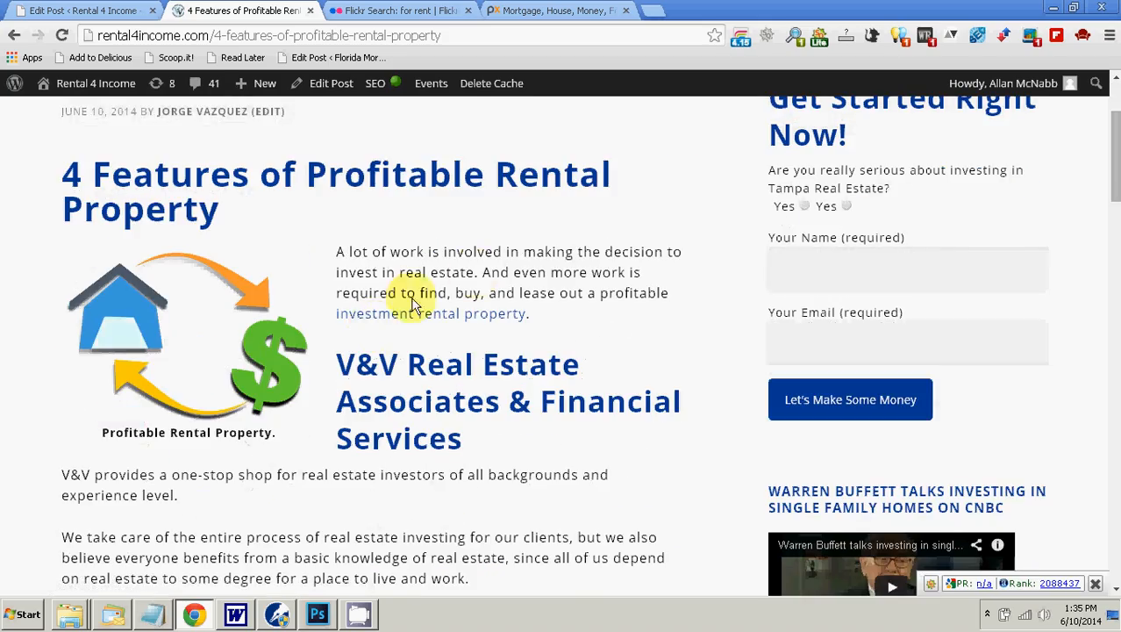
{"action": "scroll", "coordinate": [408, 303], "scroll_direction": "down", "scroll_amount": 4}
{"action": "scroll", "coordinate": [351, 356], "scroll_direction": "down", "scroll_amount": 4}
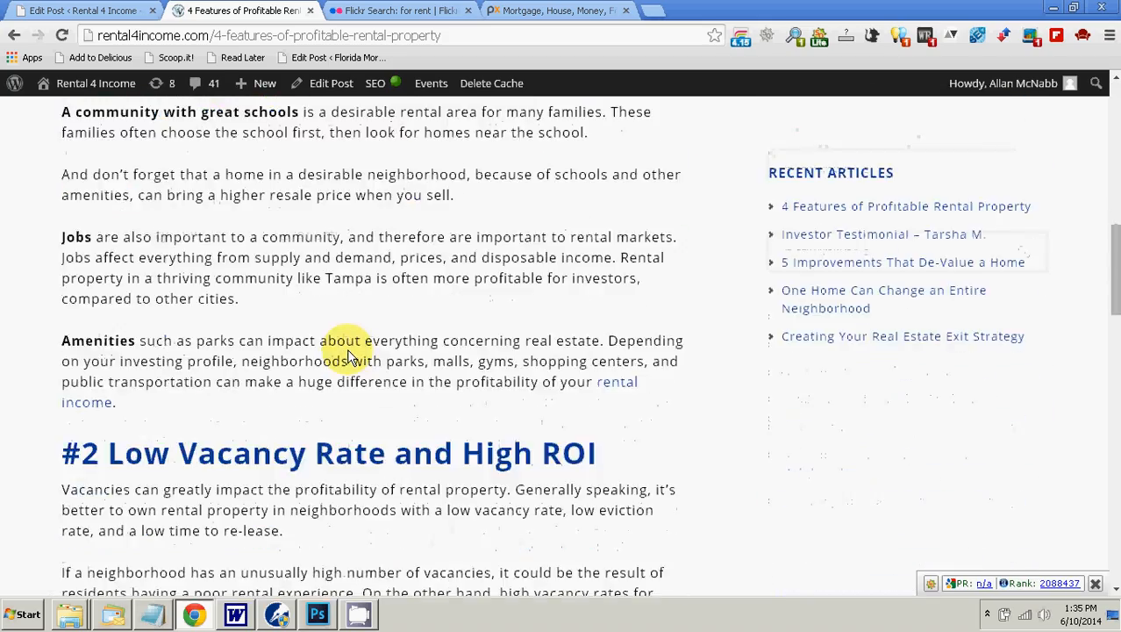
{"action": "scroll", "coordinate": [349, 358], "scroll_direction": "down", "scroll_amount": 10}
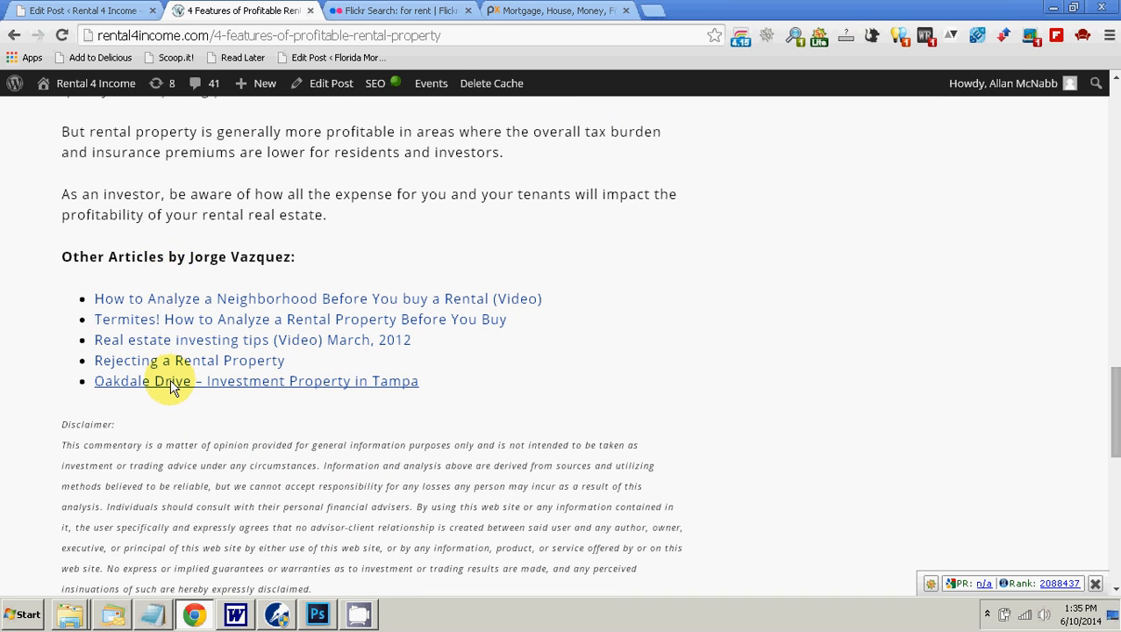
{"action": "scroll", "coordinate": [172, 384], "scroll_direction": "down", "scroll_amount": 1}
{"action": "scroll", "coordinate": [184, 284], "scroll_direction": "down", "scroll_amount": 1}
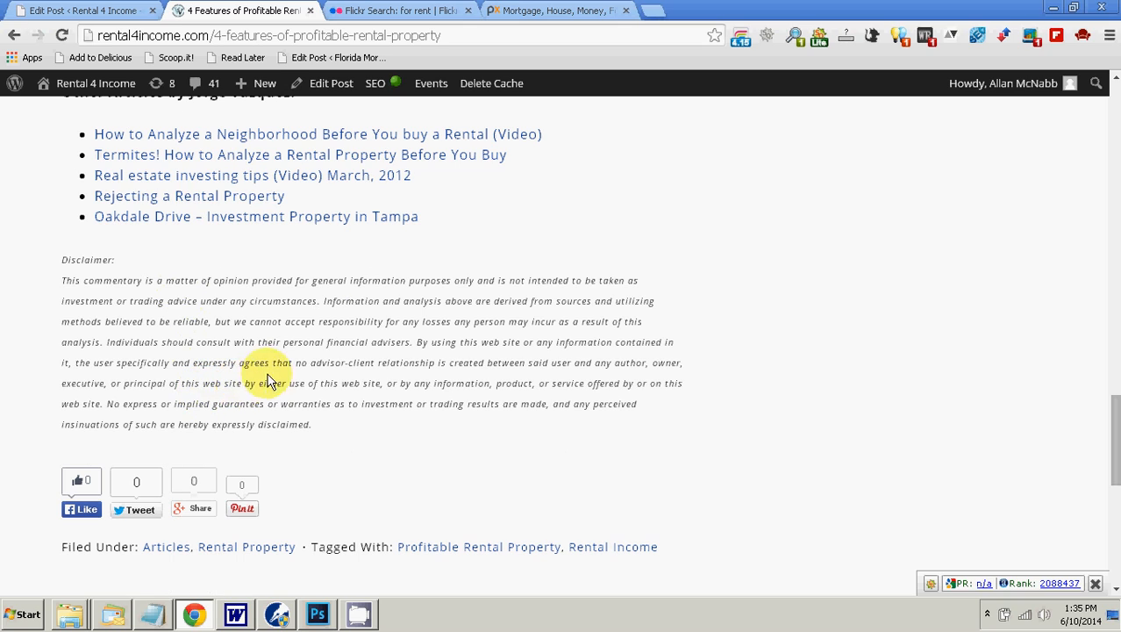
{"action": "scroll", "coordinate": [268, 382], "scroll_direction": "up", "scroll_amount": 20}
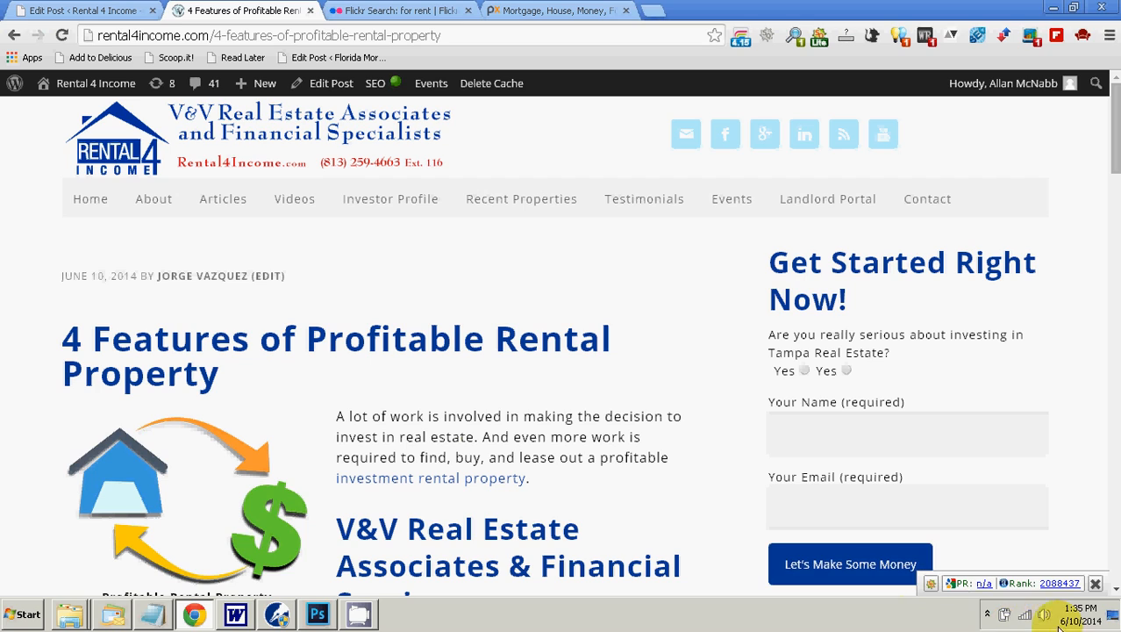
{"action": "left_click", "coordinate": [989, 614]}
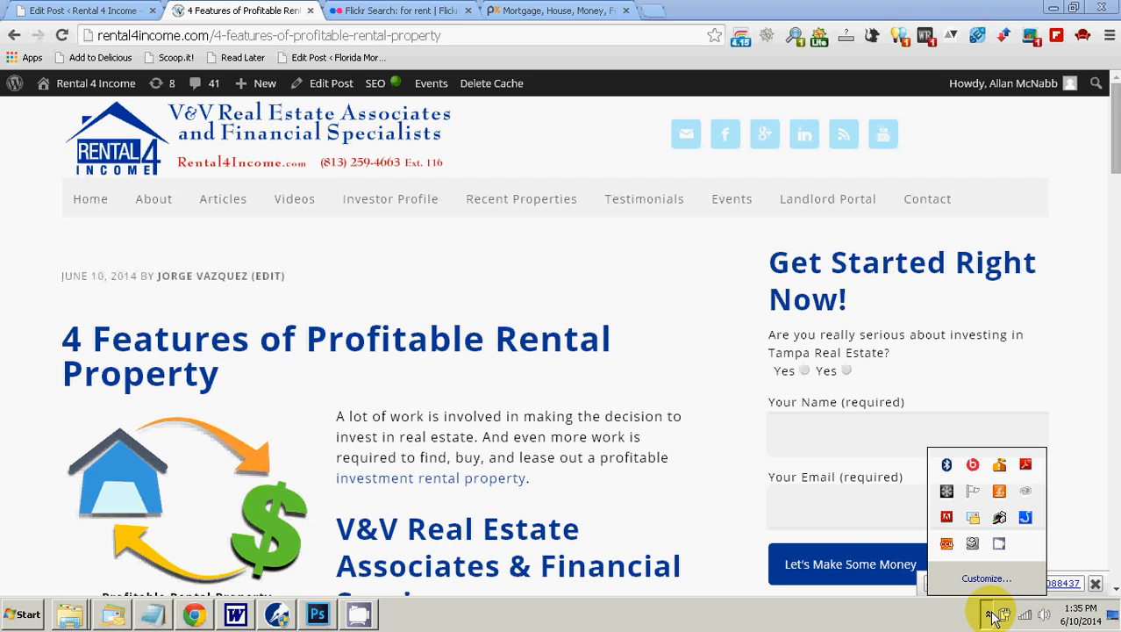
{"action": "left_click", "coordinate": [590, 507]}
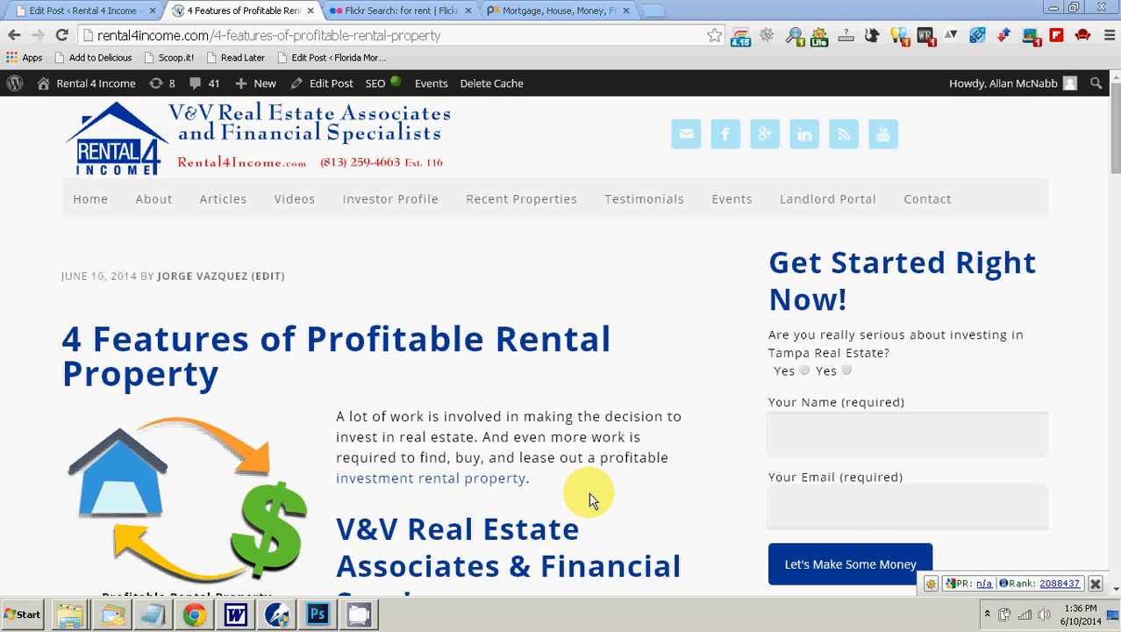
{"action": "left_click", "coordinate": [987, 614]}
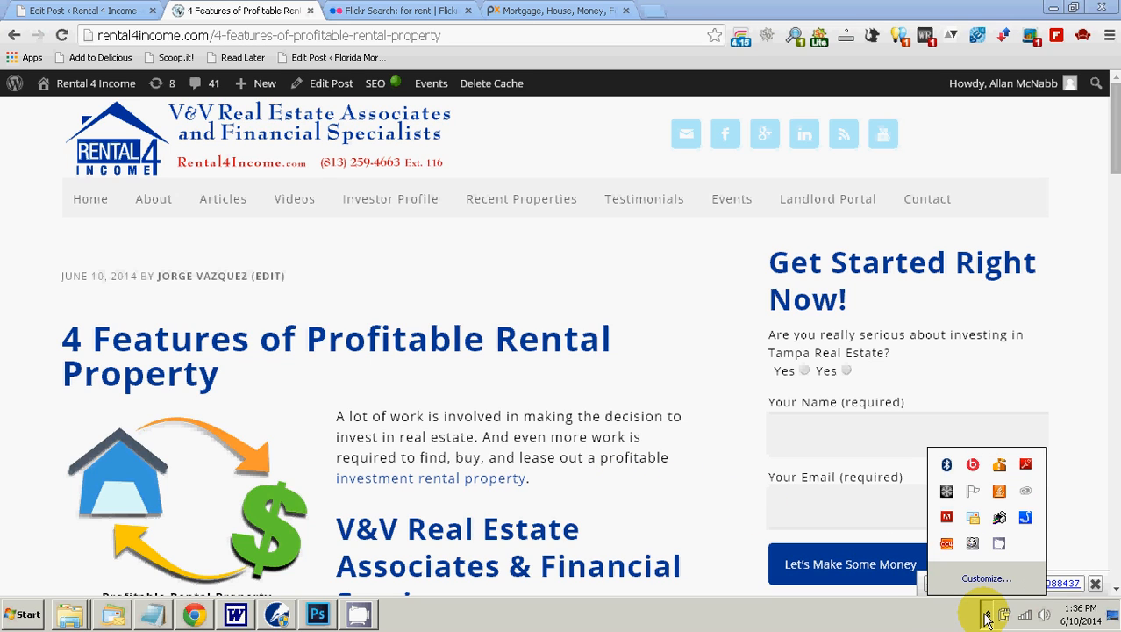